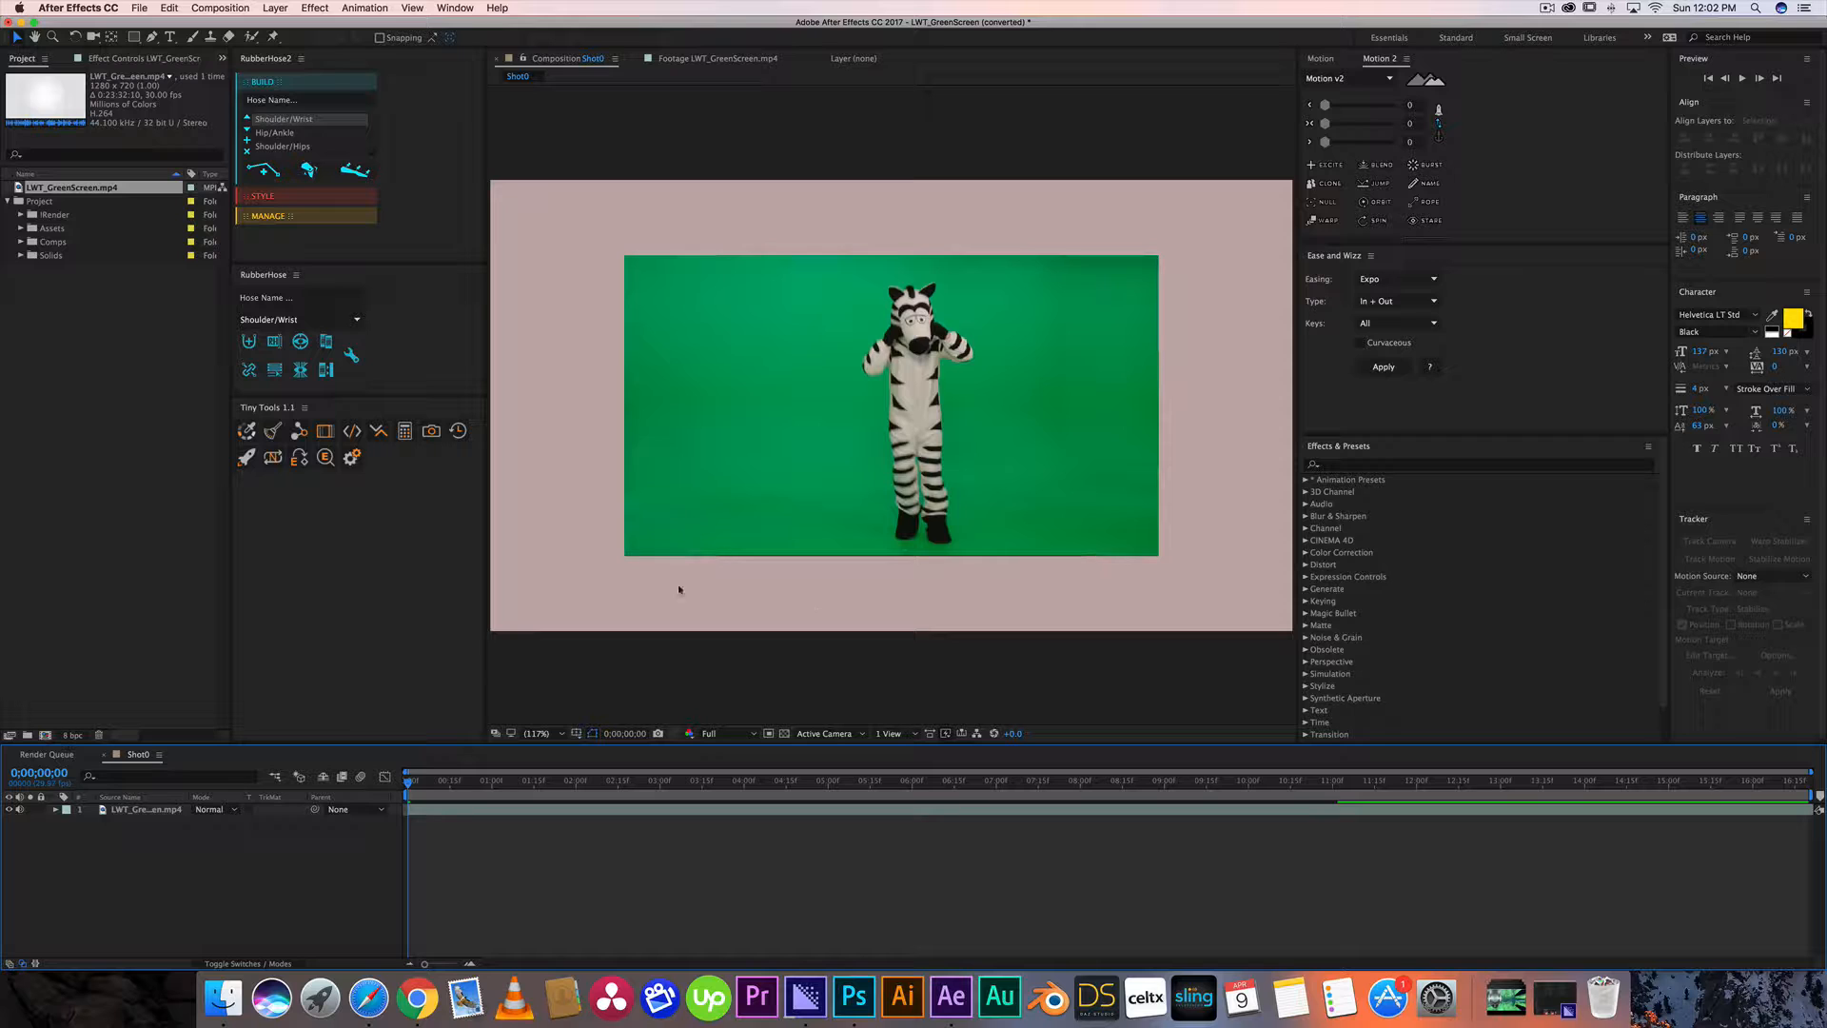
{"action": "left_click", "coordinate": [152, 810]}
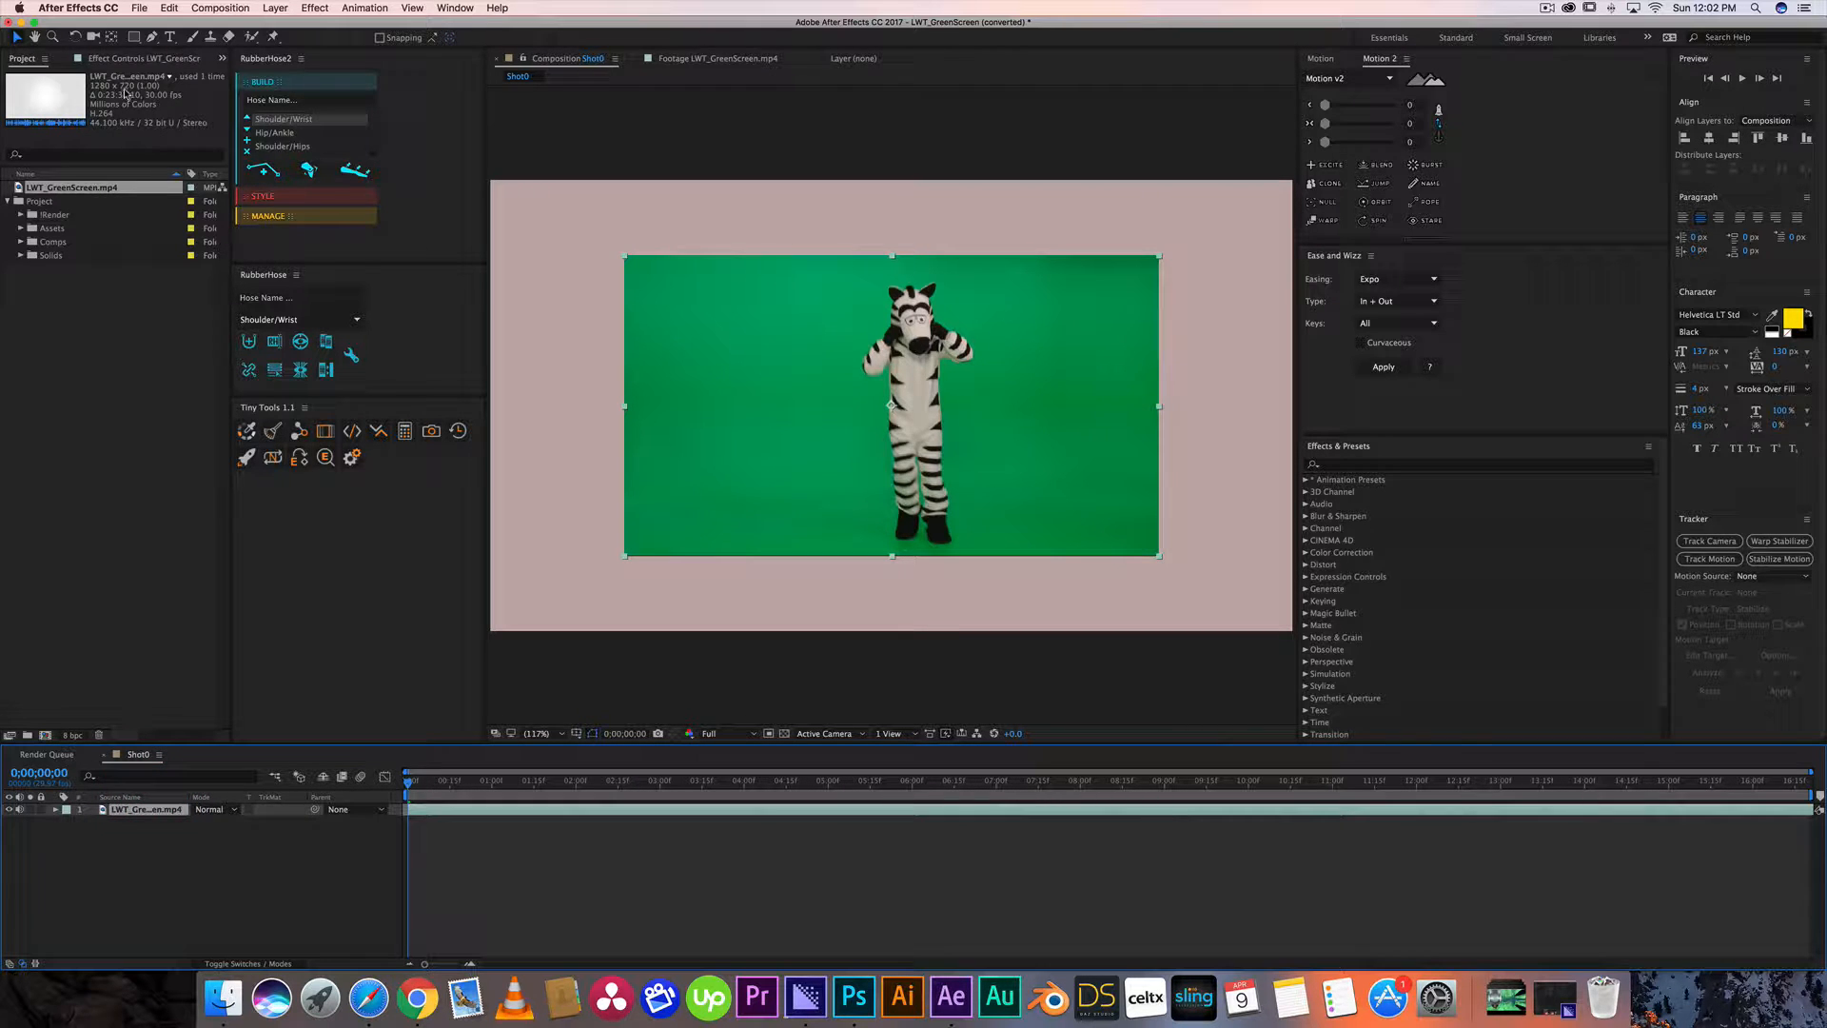
{"action": "left_click", "coordinate": [176, 904]}
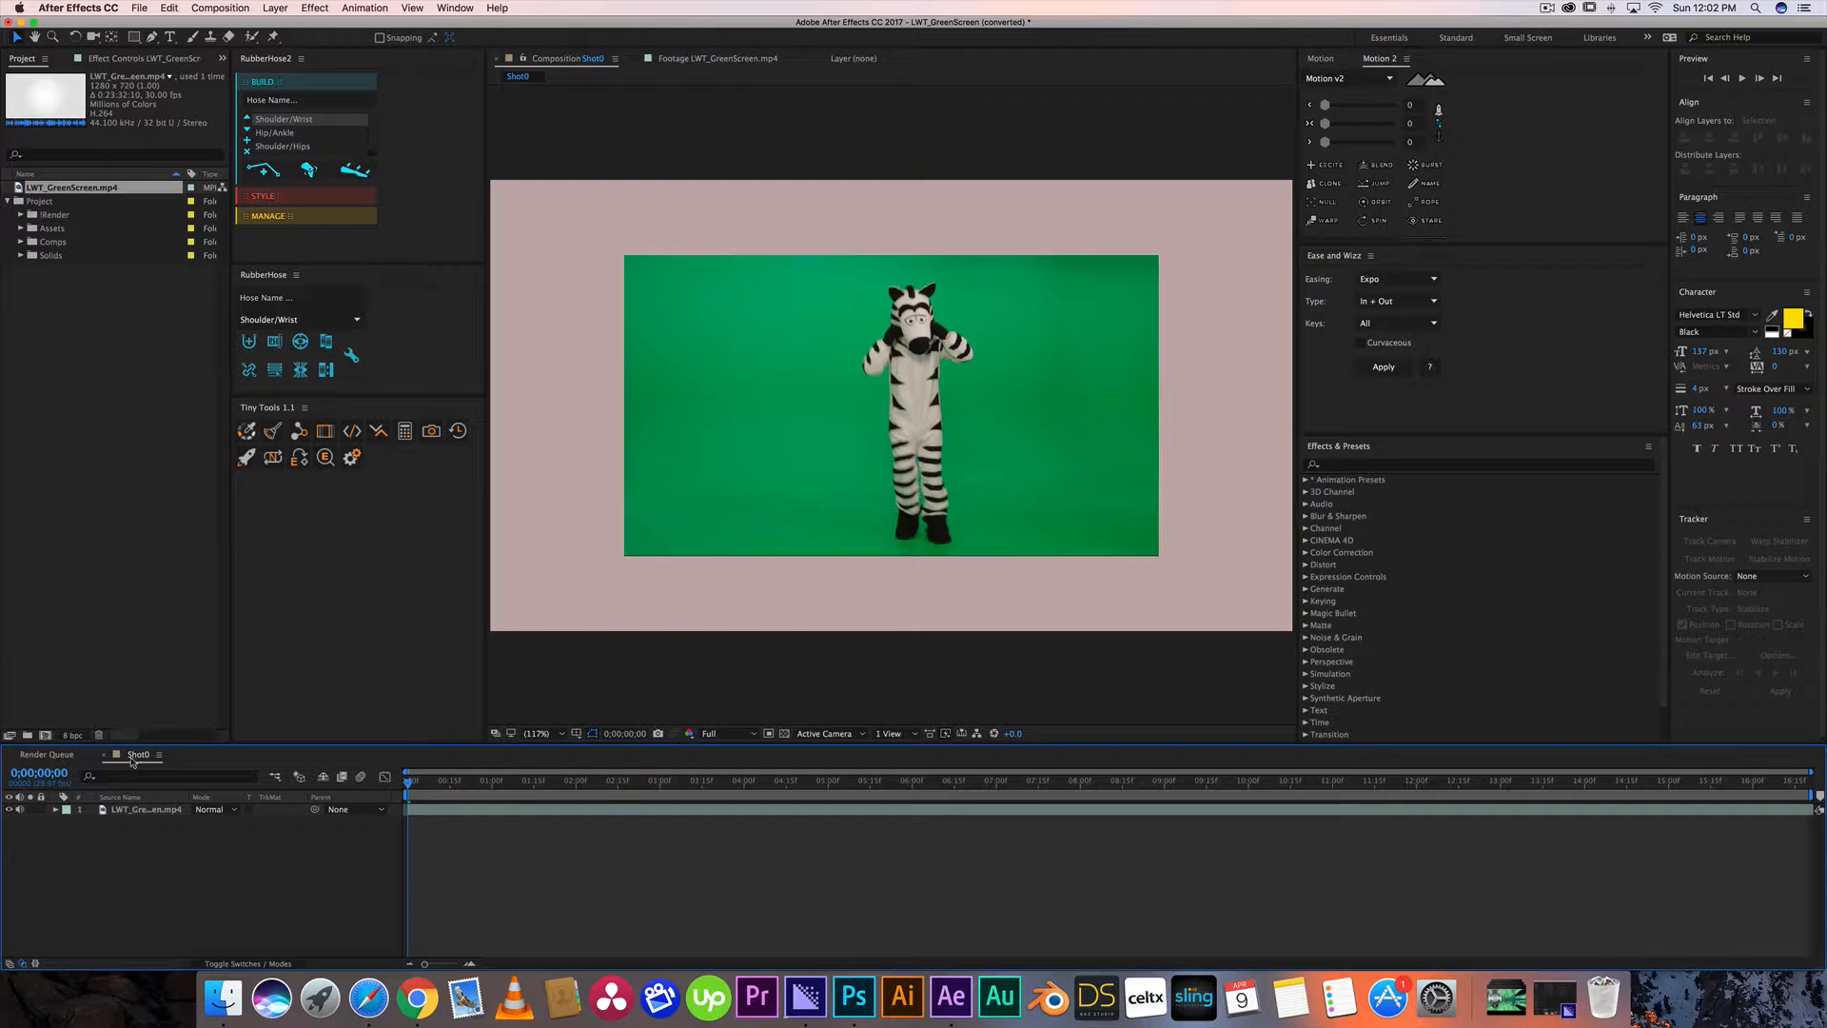
{"action": "left_click", "coordinate": [134, 812]}
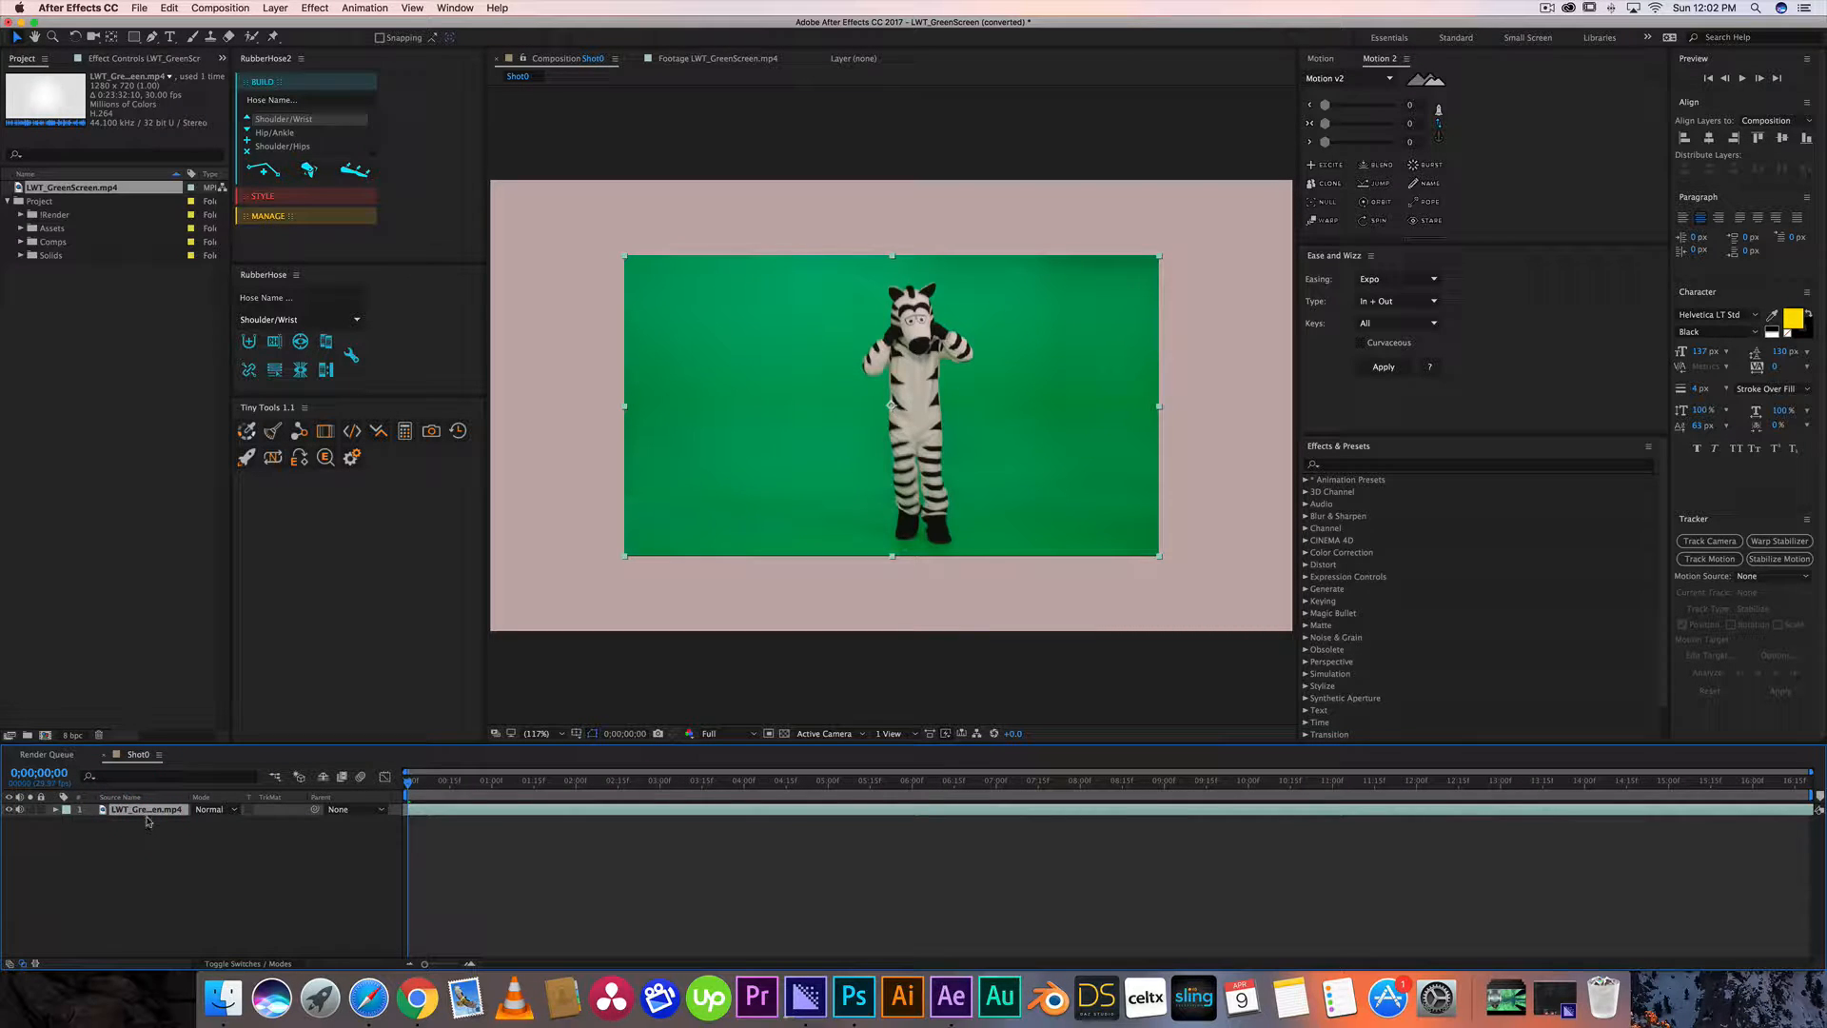
{"action": "left_click", "coordinate": [105, 826]}
{"action": "left_click", "coordinate": [164, 812]}
{"action": "left_click", "coordinate": [156, 828]}
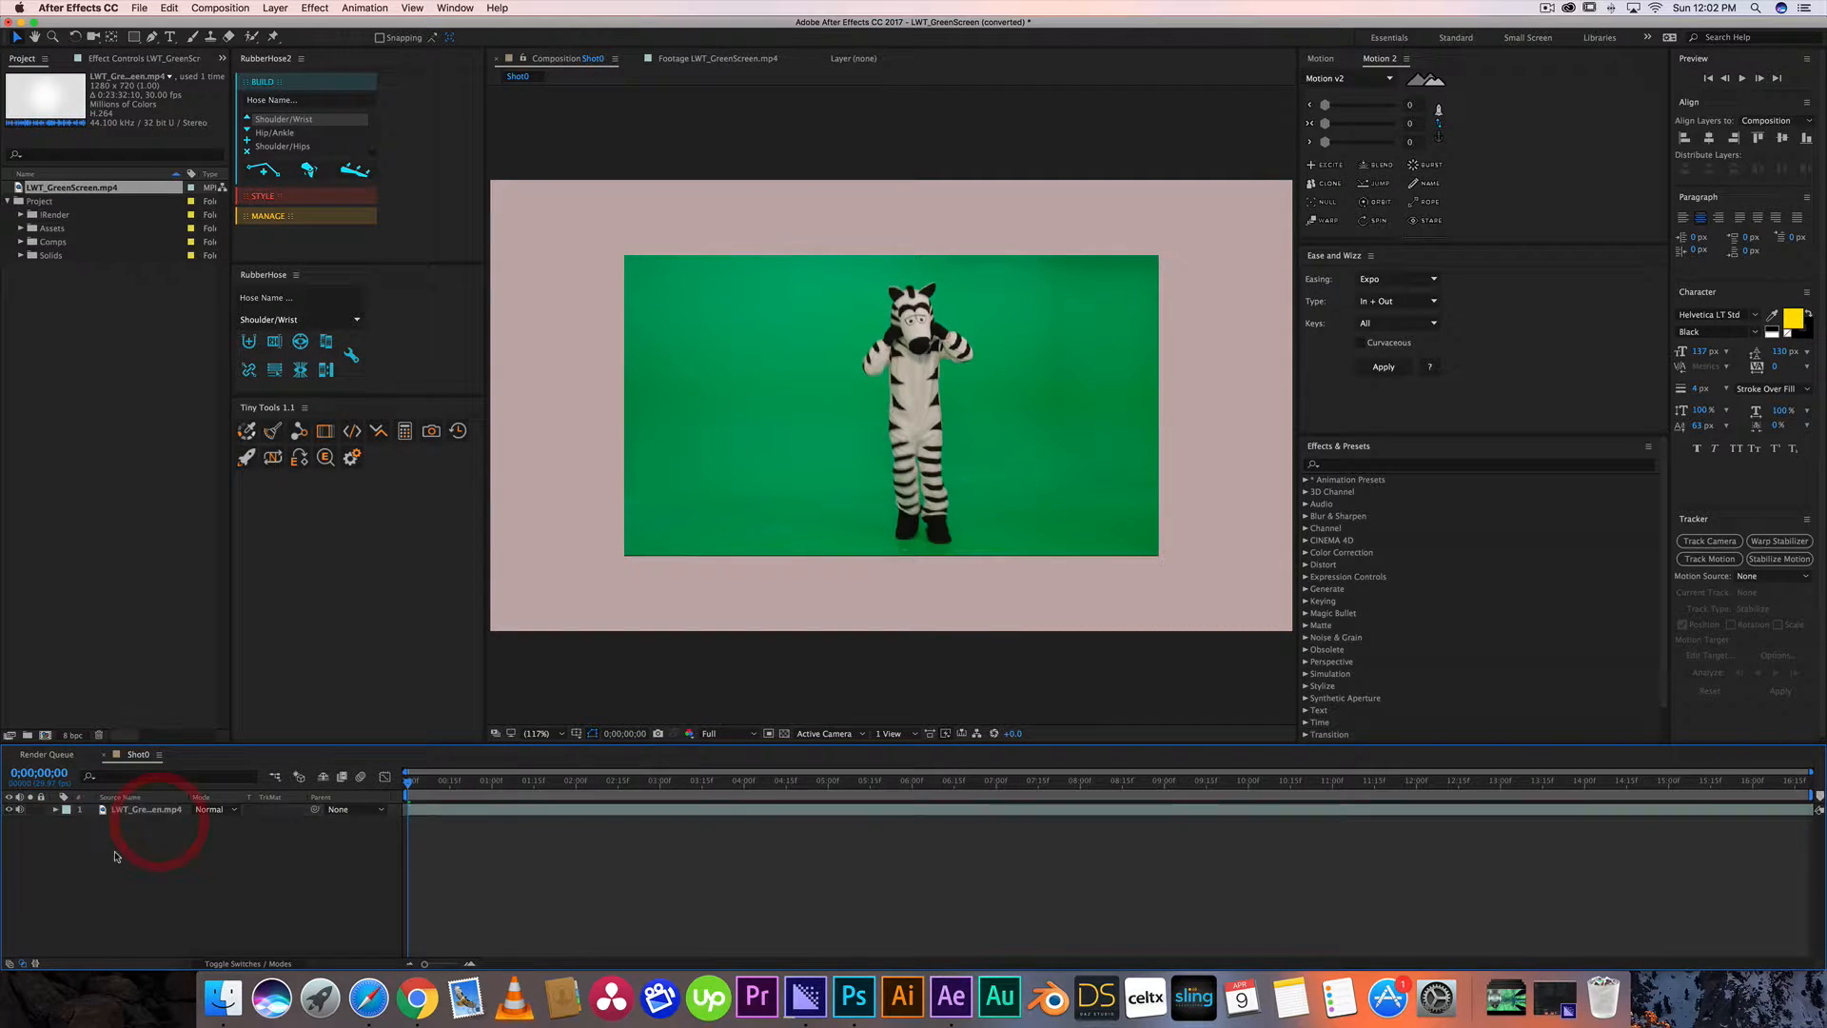
Delete the footage layer from the Shot0 composition and create a new composition from LWT_GreenScreen.mp4.
{"action": "left_click", "coordinate": [134, 810]}
{"action": "key", "text": "BackSpace"}
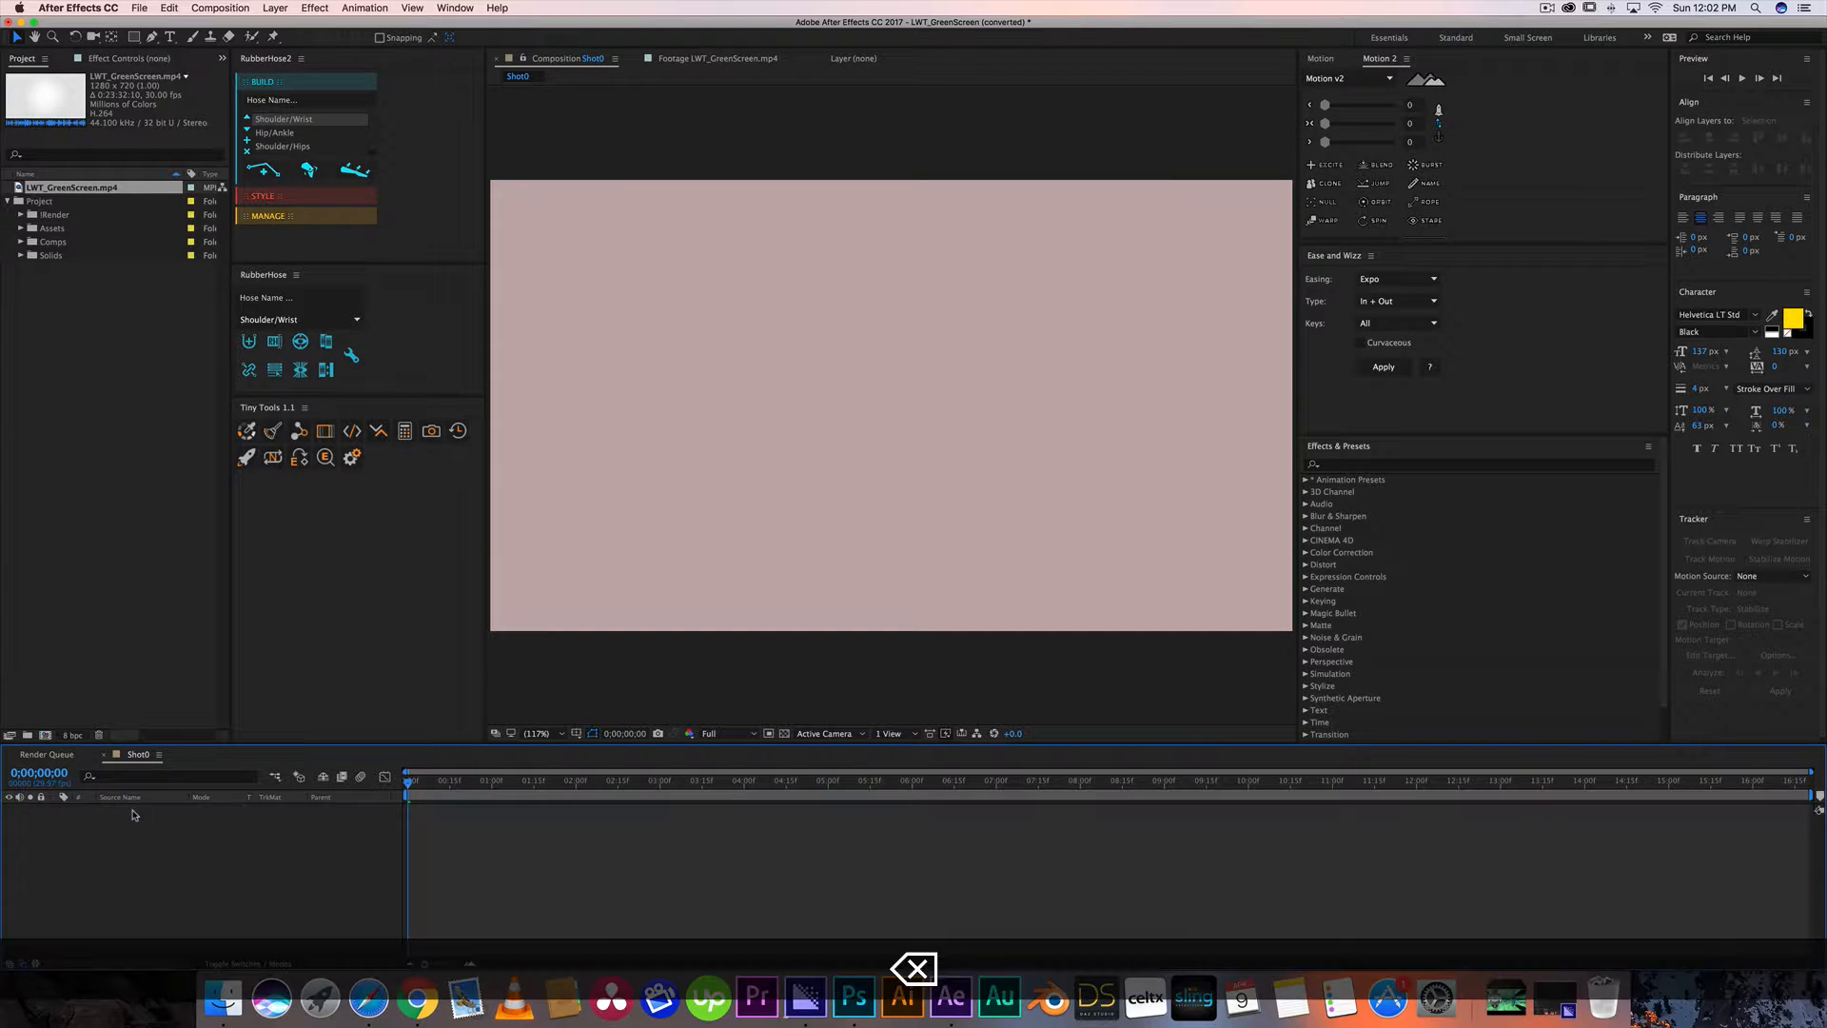
{"action": "left_click", "coordinate": [90, 351]}
{"action": "left_click_drag", "start_coordinate": [77, 187], "coordinate": [48, 743]}
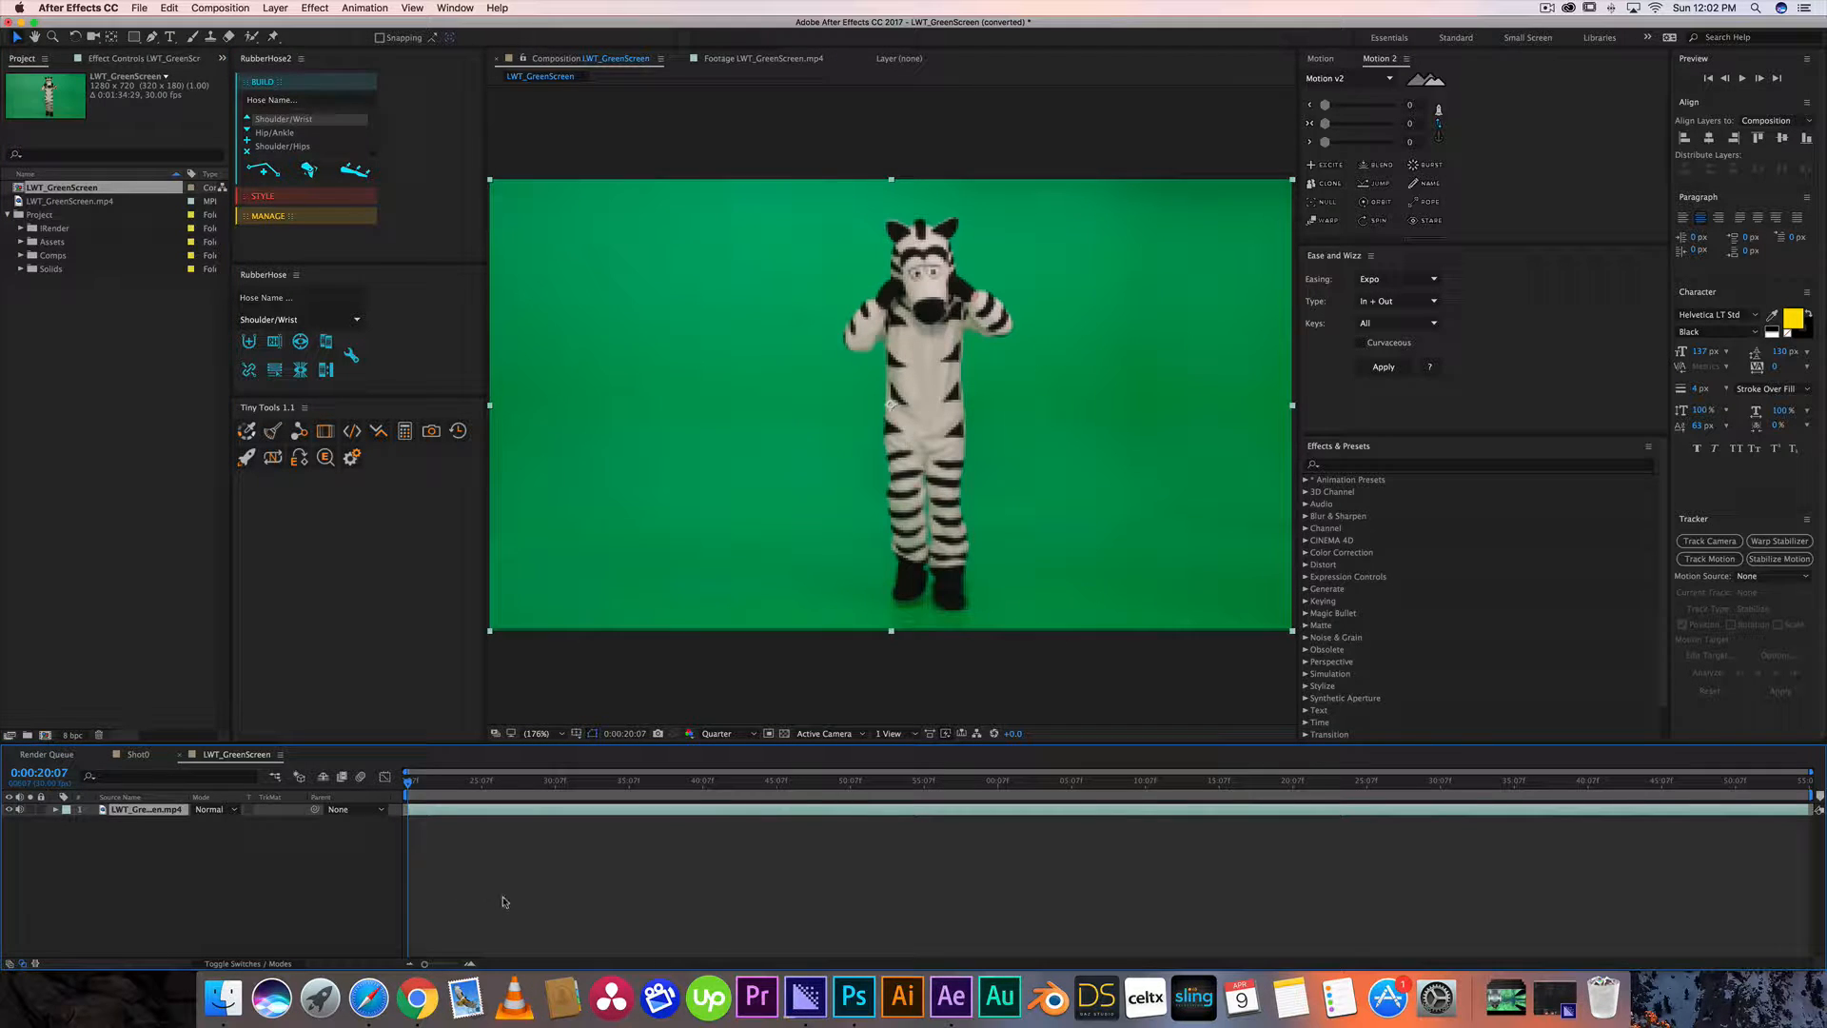
{"action": "left_click", "coordinate": [607, 912]}
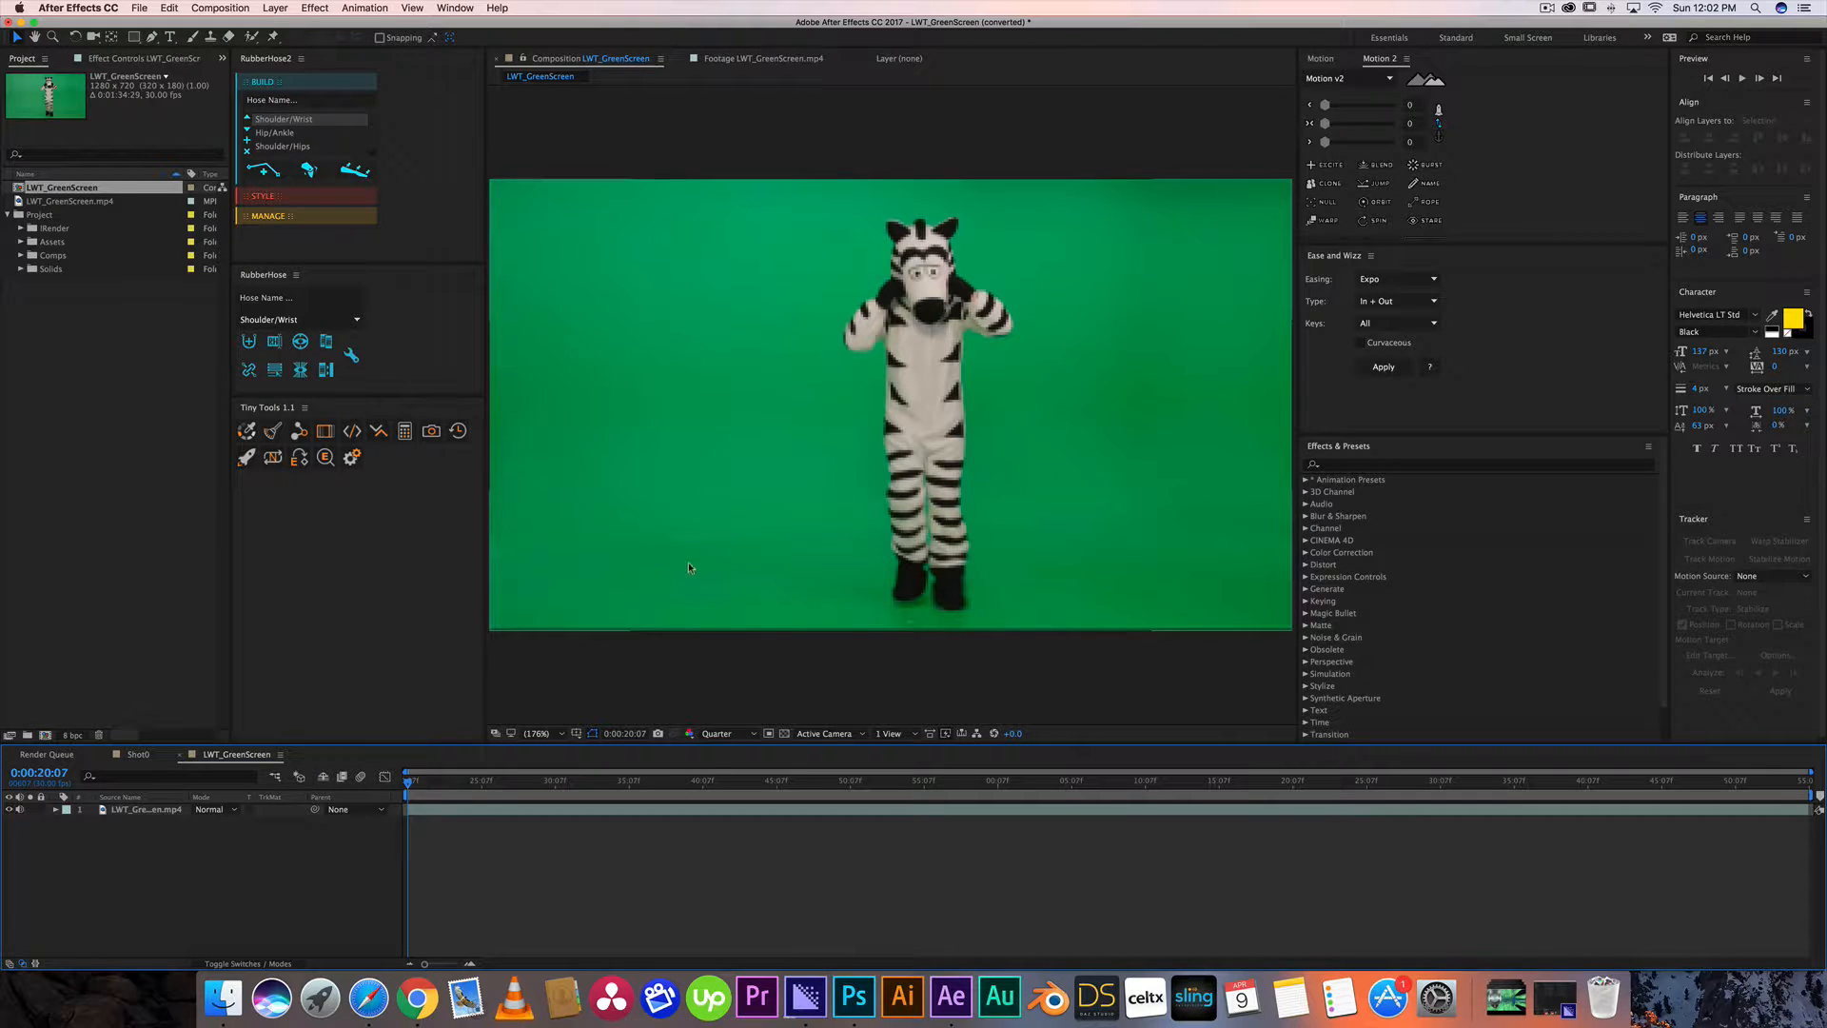
{"action": "left_click", "coordinate": [249, 889]}
{"action": "left_click", "coordinate": [336, 880]}
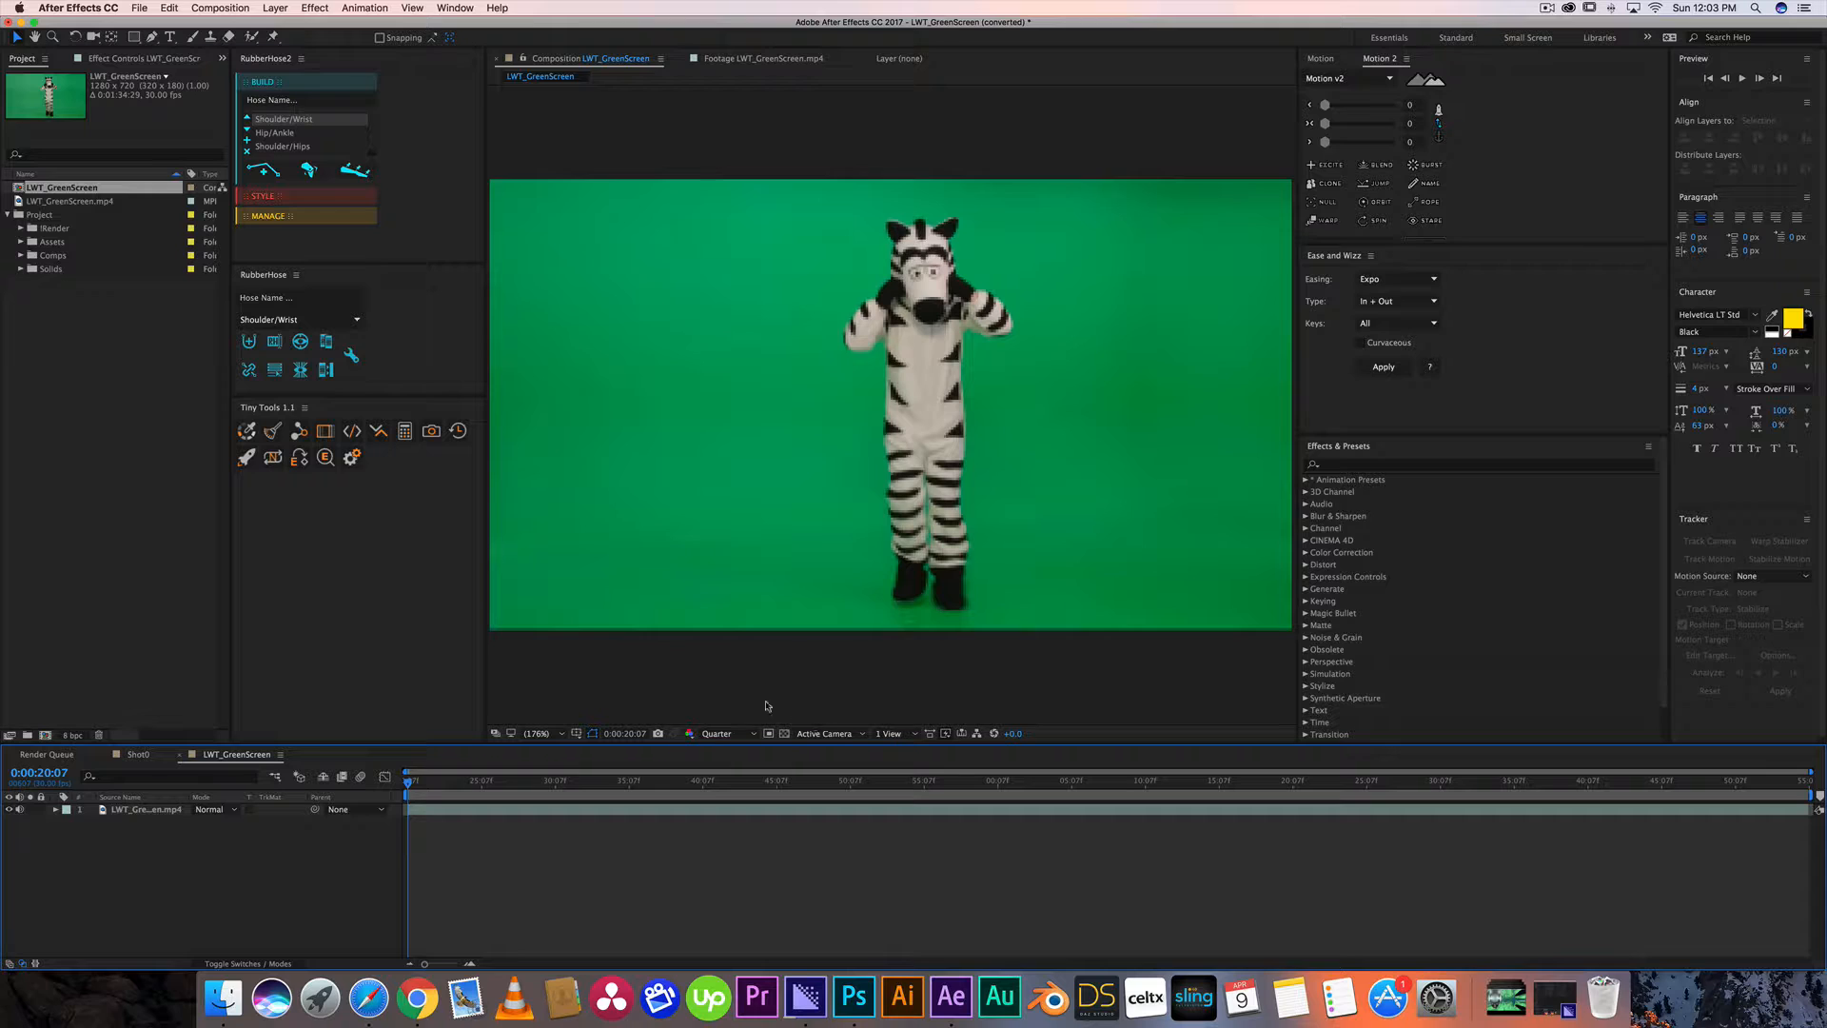
Preview the composition at Full resolution and return it to Quarter.
{"action": "left_click", "coordinate": [722, 735]}
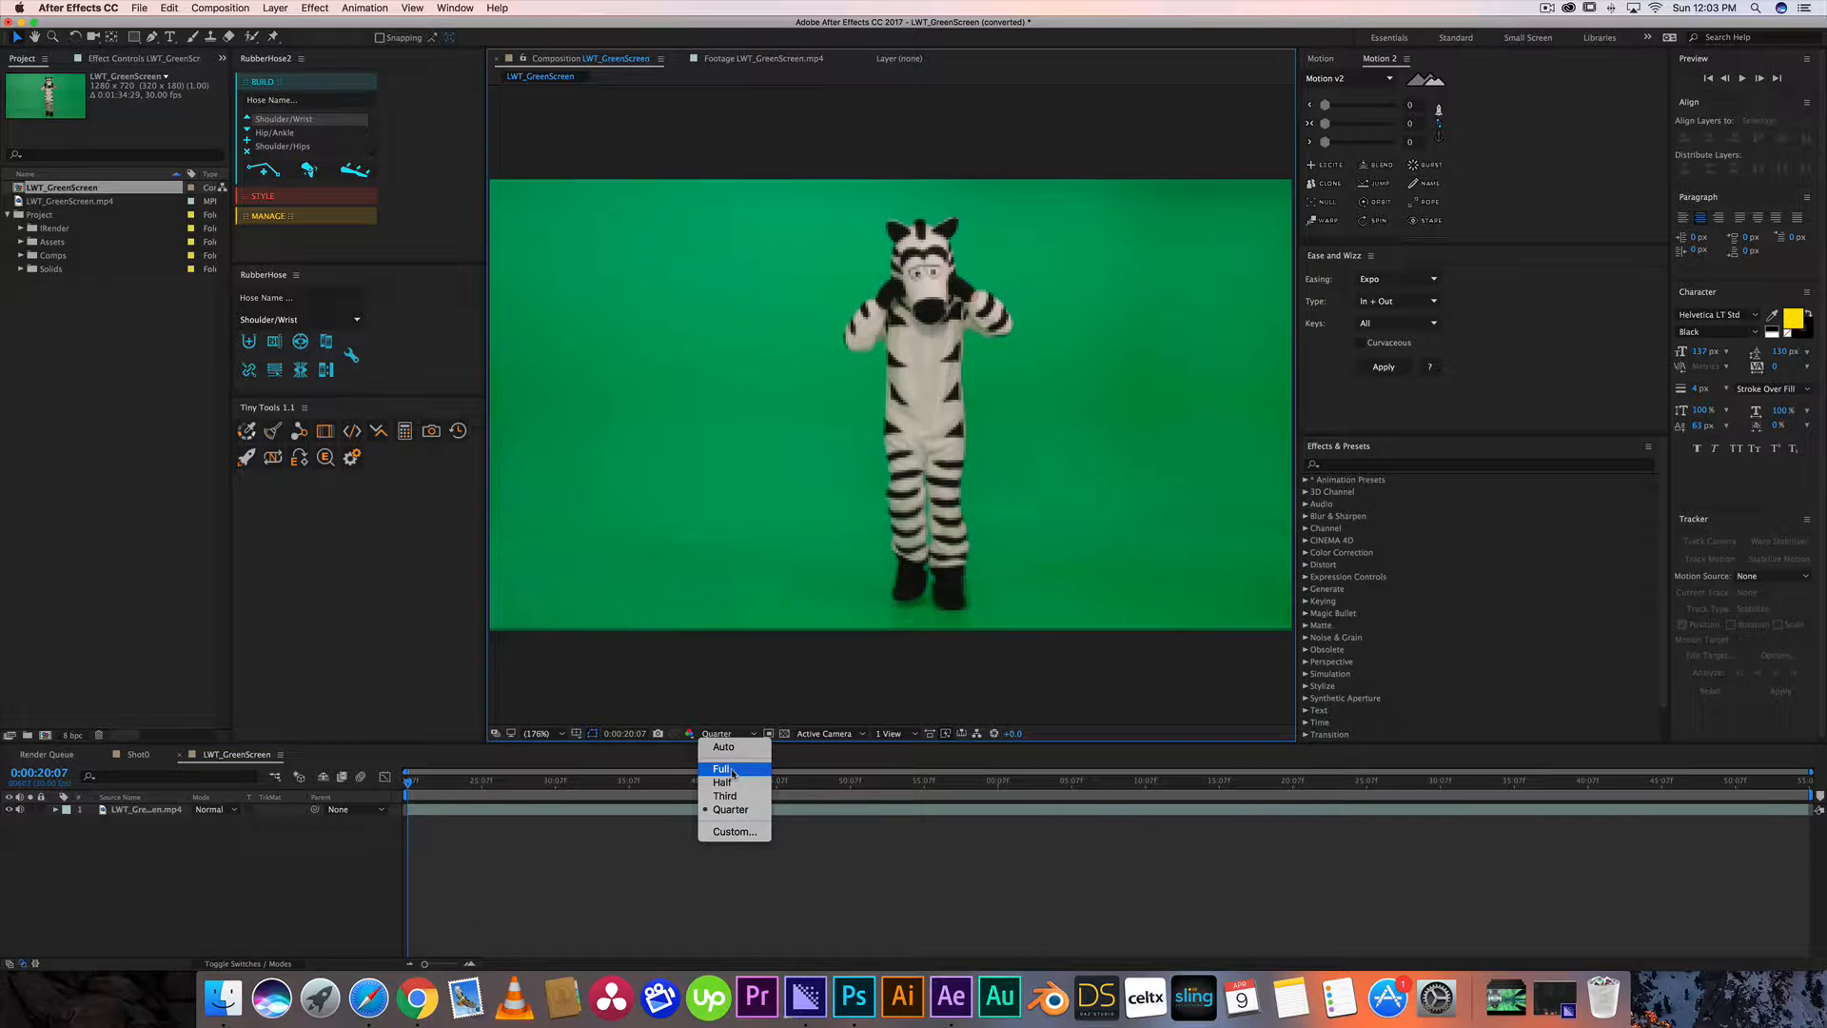
{"action": "left_click", "coordinate": [722, 769]}
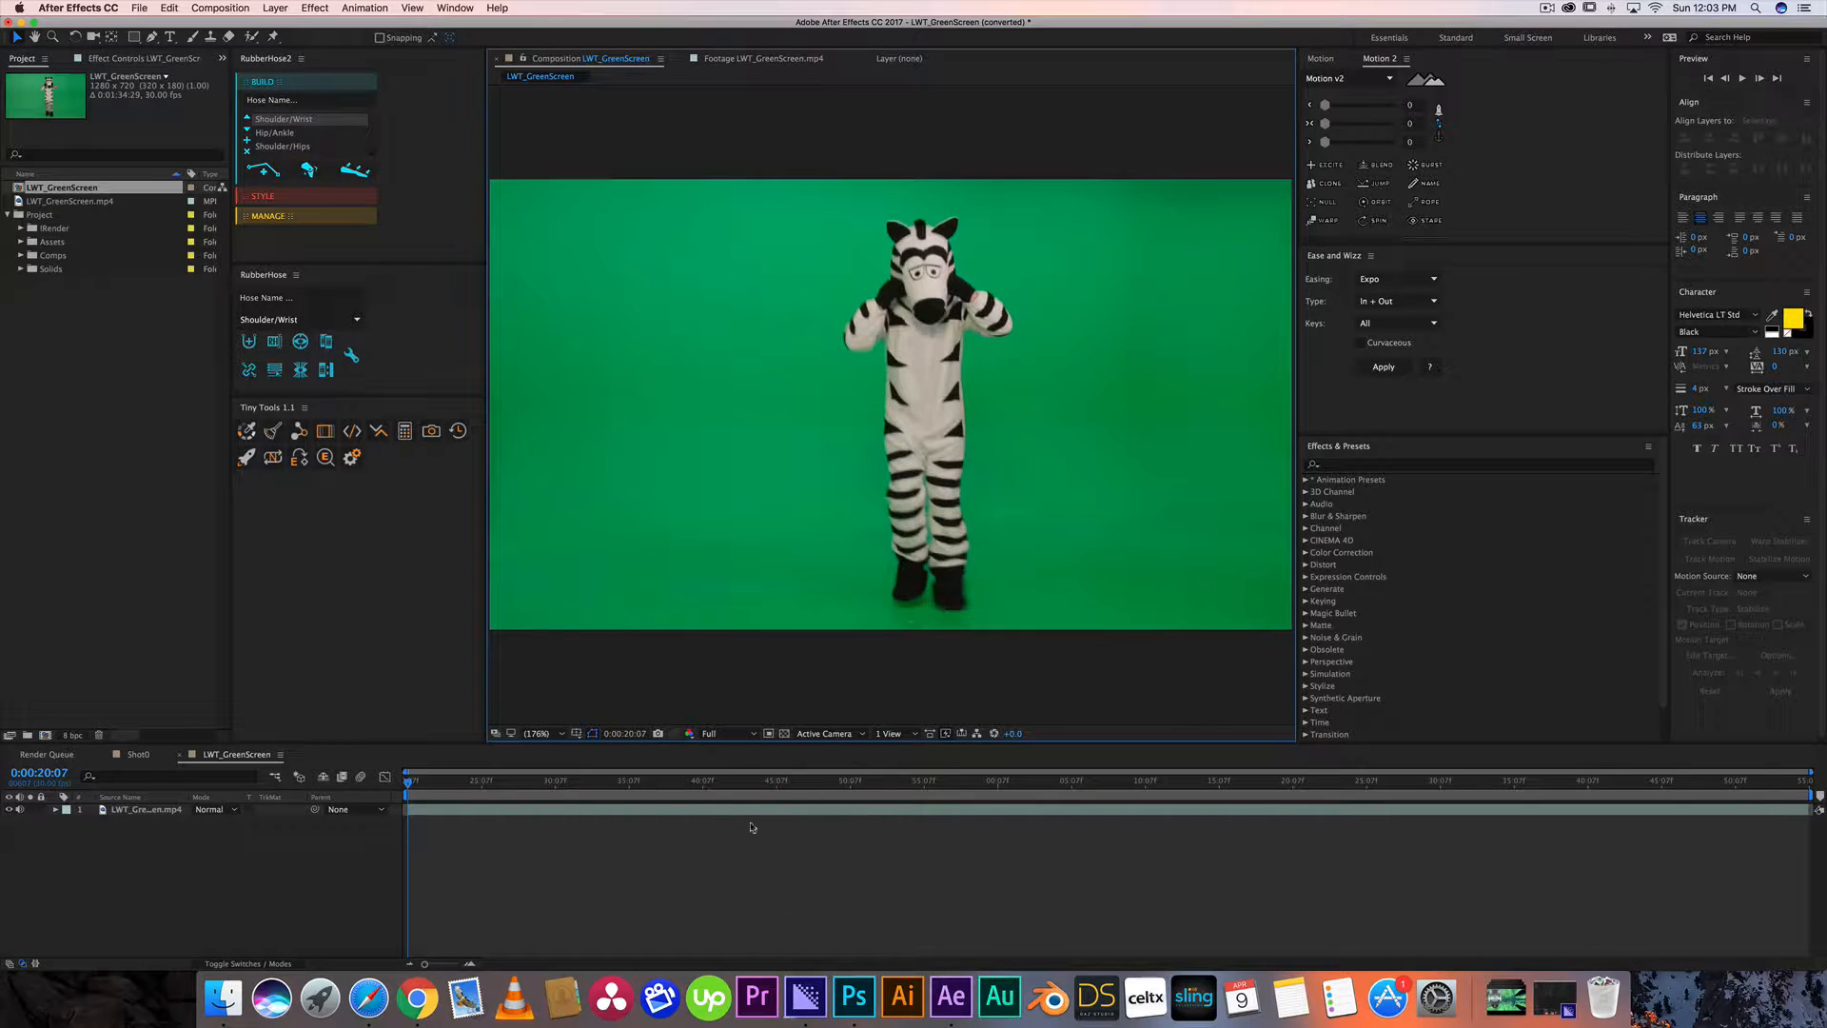
{"action": "left_click", "coordinate": [735, 733]}
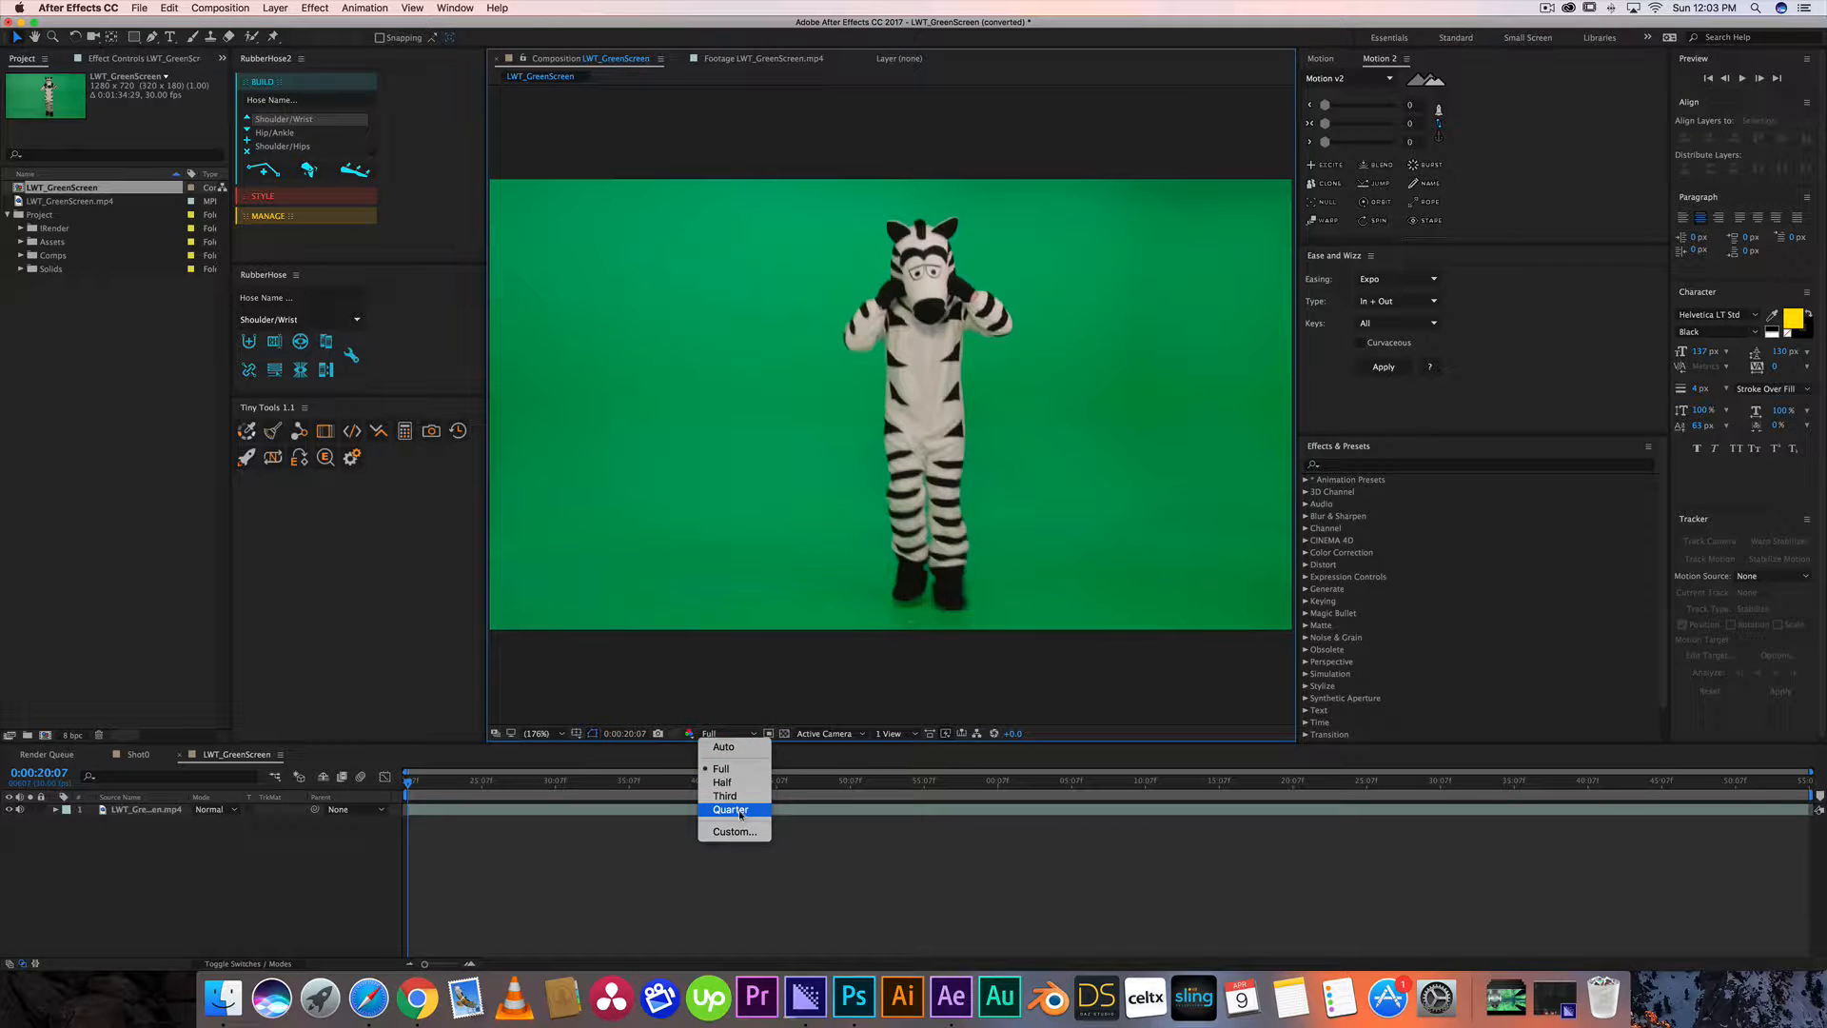
{"action": "left_click", "coordinate": [735, 811]}
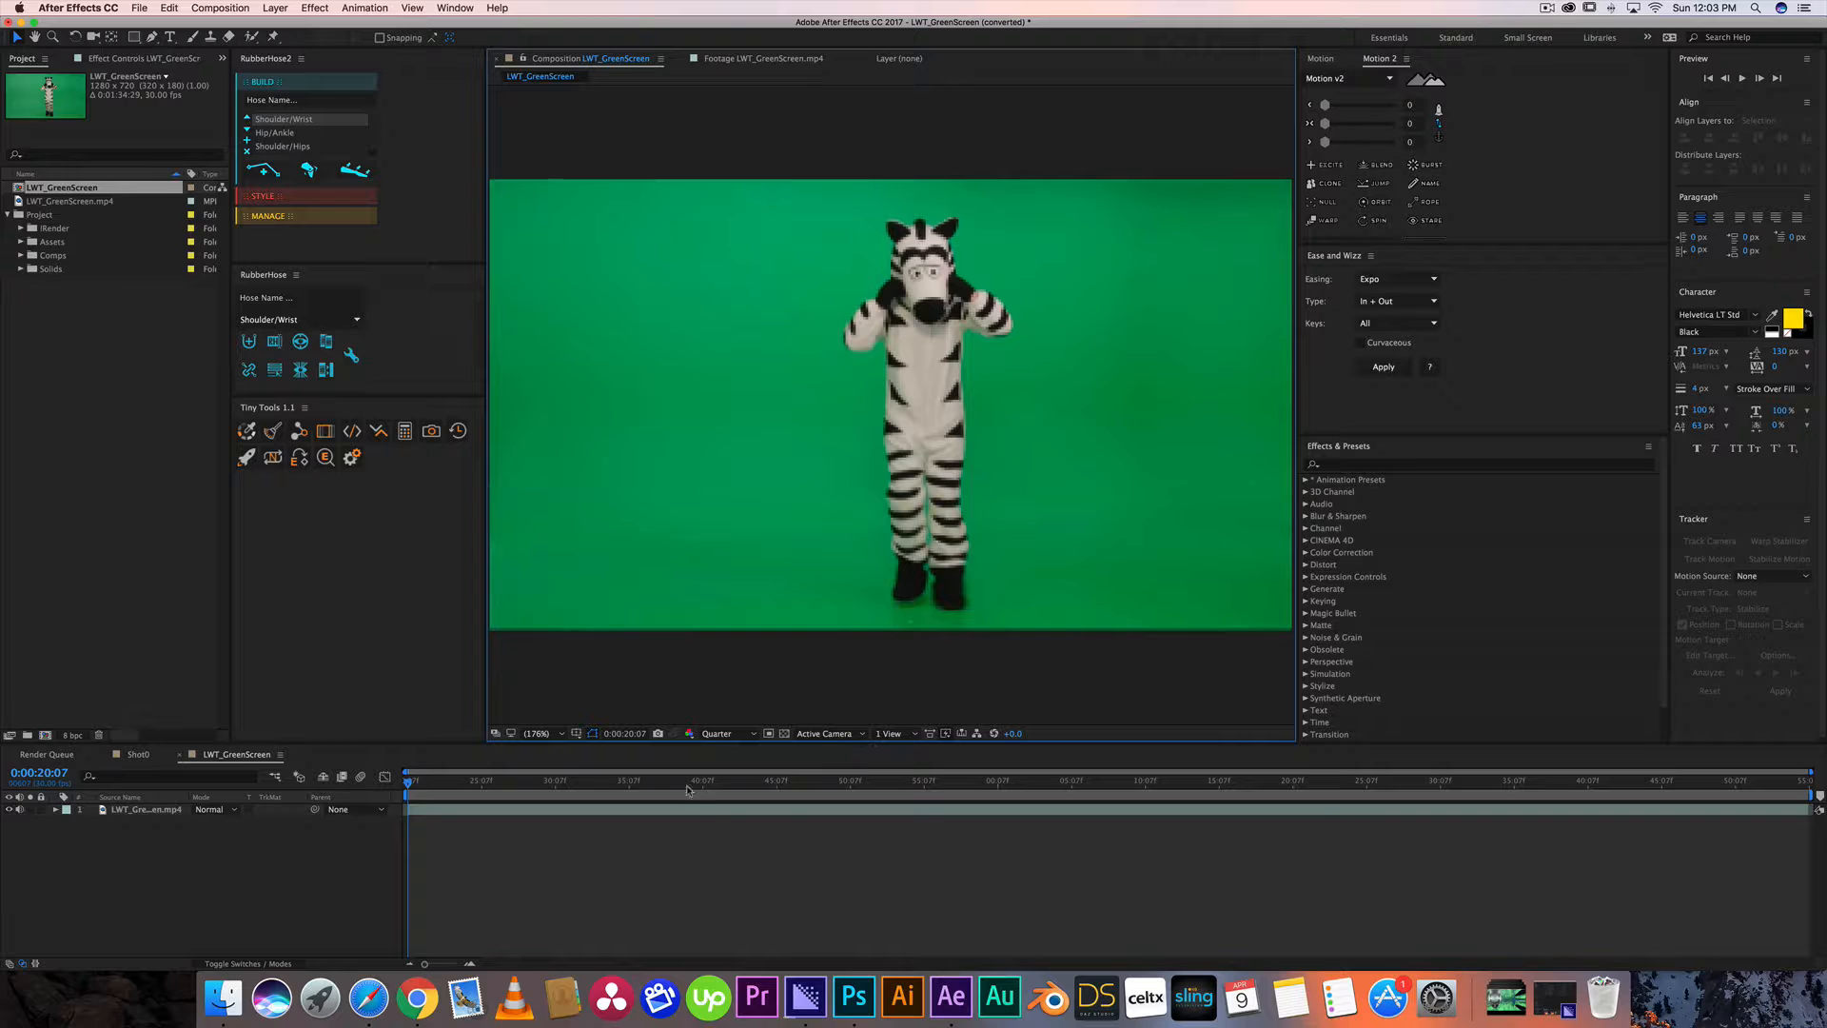
{"action": "left_click", "coordinate": [620, 923]}
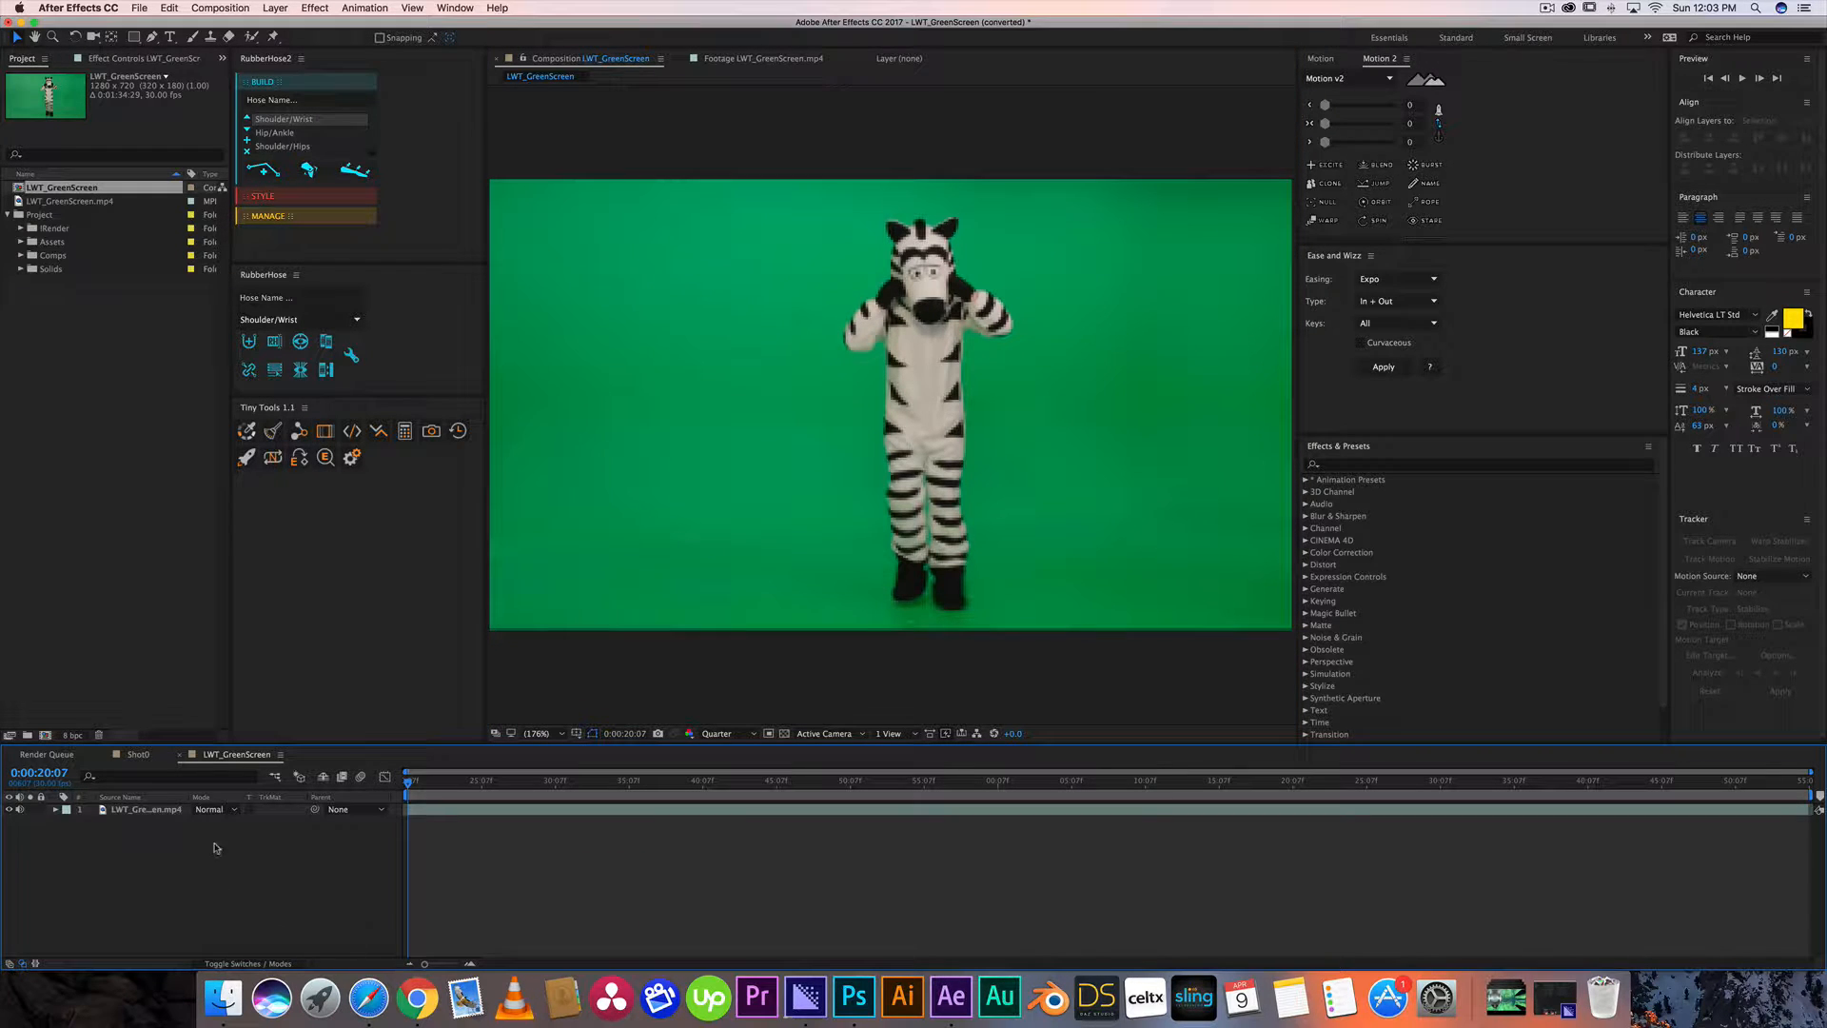
Find the Keylight (1.2) effect by searching for "key" and apply it to the green-screen footage layer.
{"action": "left_click", "coordinate": [154, 811]}
{"action": "left_click", "coordinate": [1344, 466]}
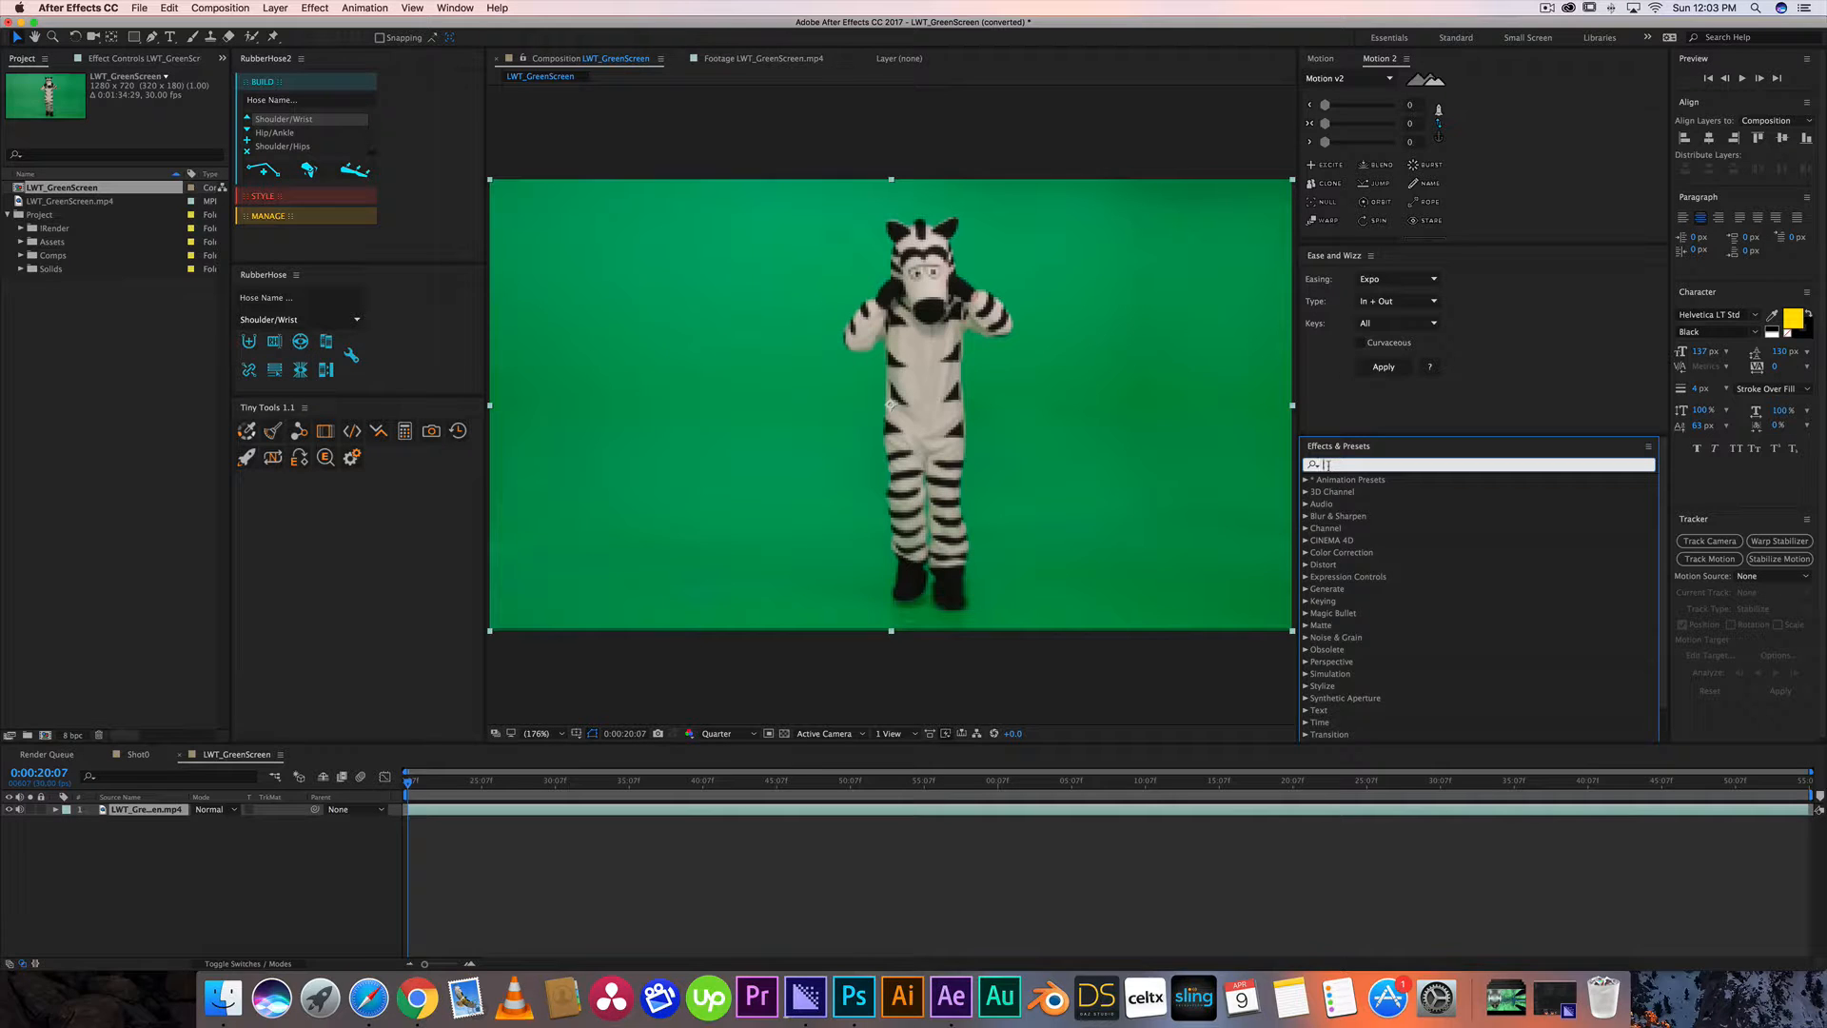
{"action": "type", "text": "key"}
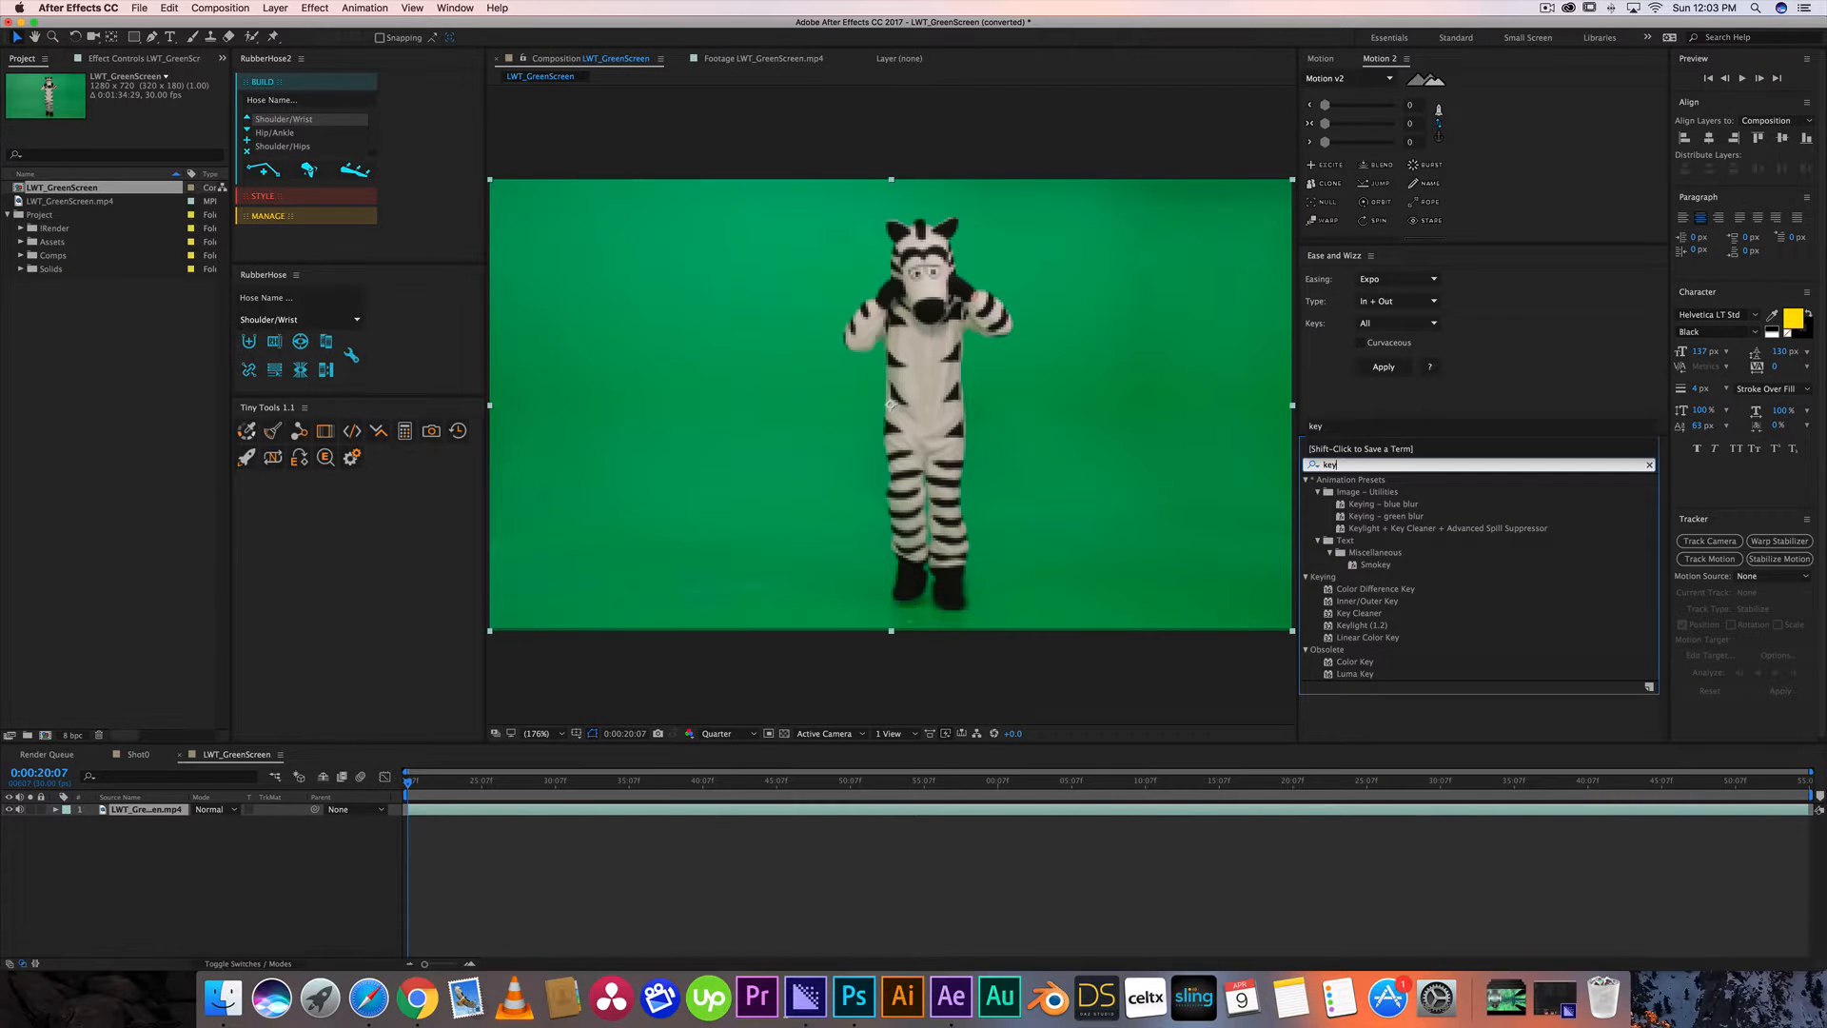
{"action": "left_click", "coordinate": [1345, 627]}
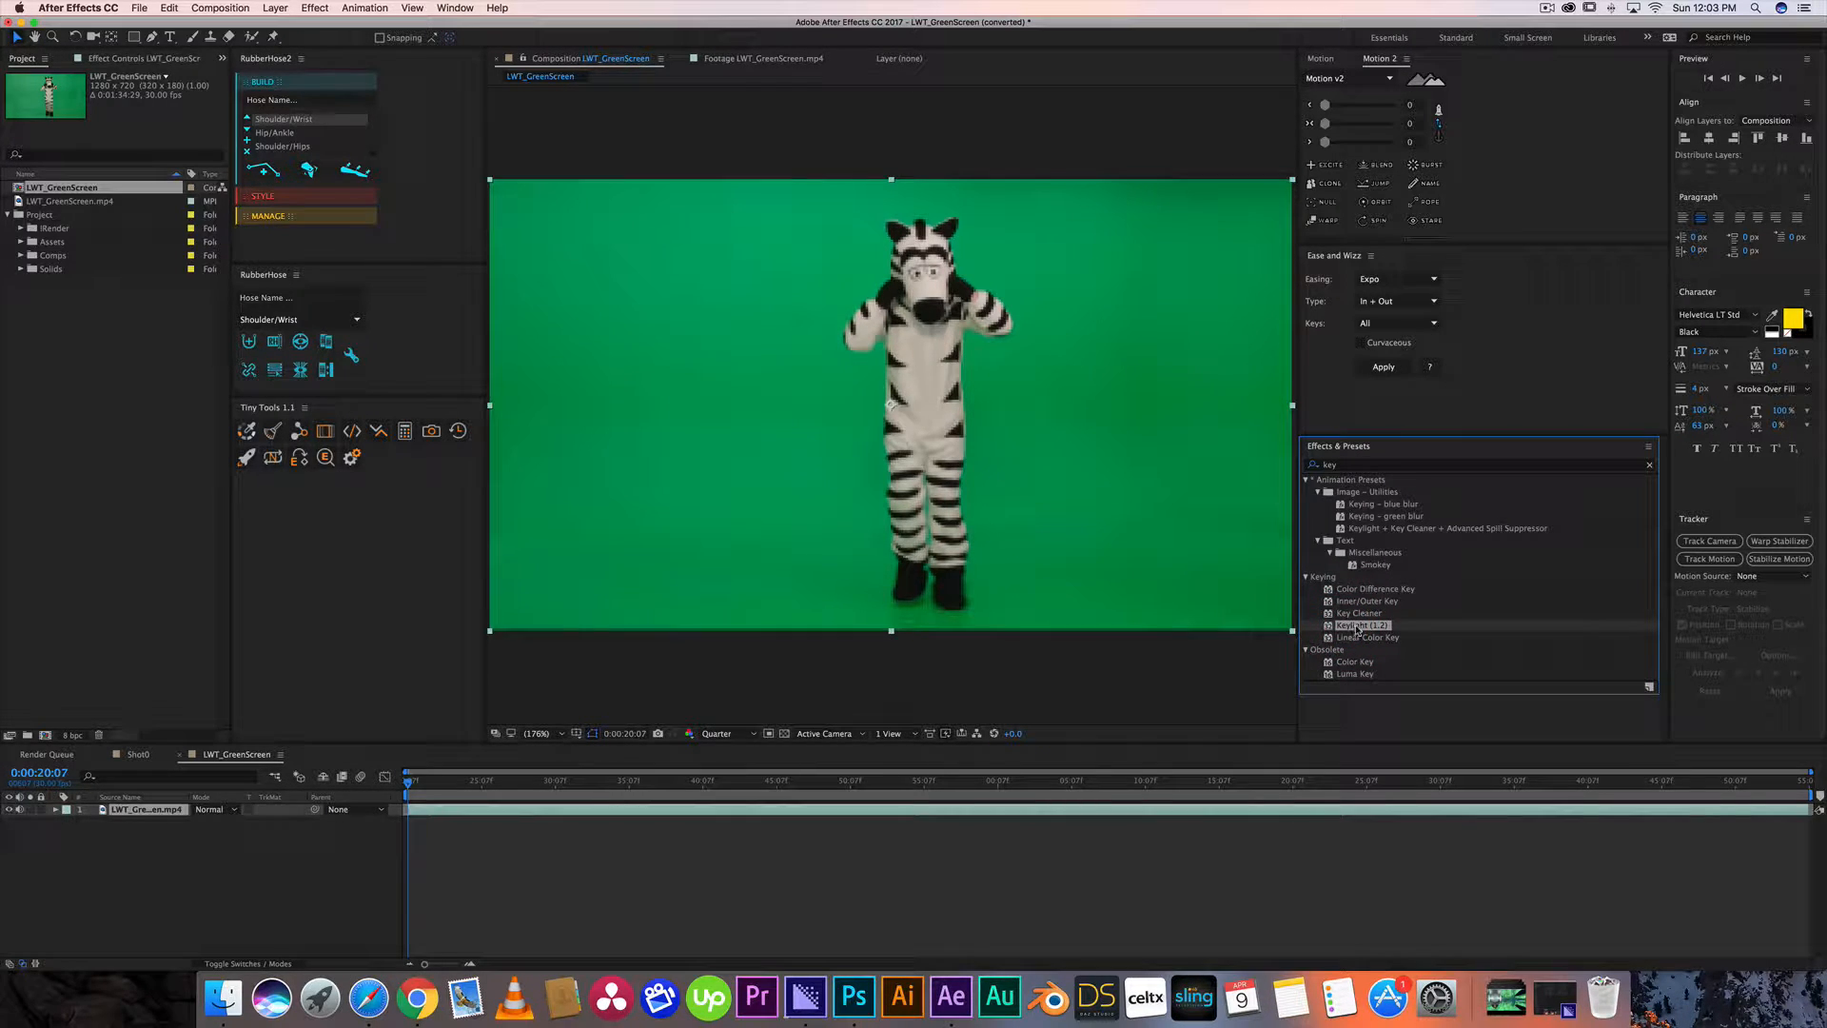
{"action": "left_click_drag", "start_coordinate": [1358, 628], "coordinate": [972, 454]}
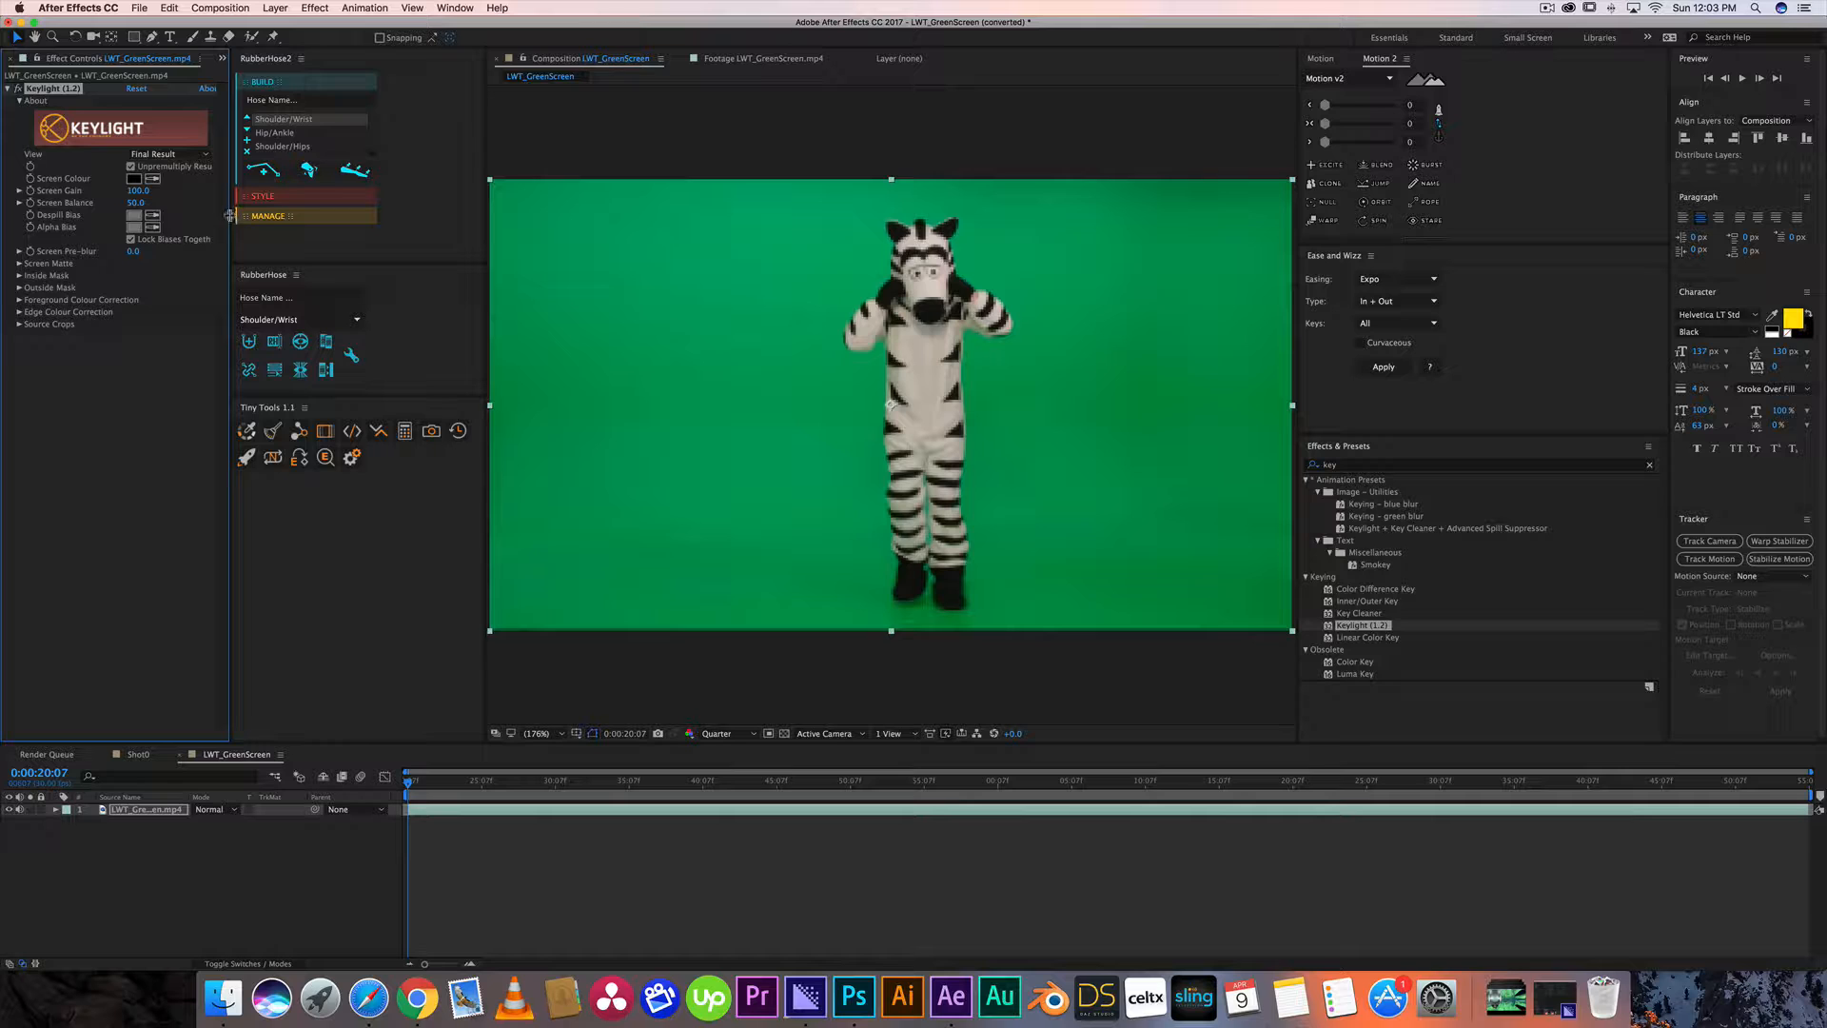
Widen the Effect Controls area so that the Keylight settings are fully readable.
{"action": "left_click_drag", "start_coordinate": [229, 215], "coordinate": [293, 215]}
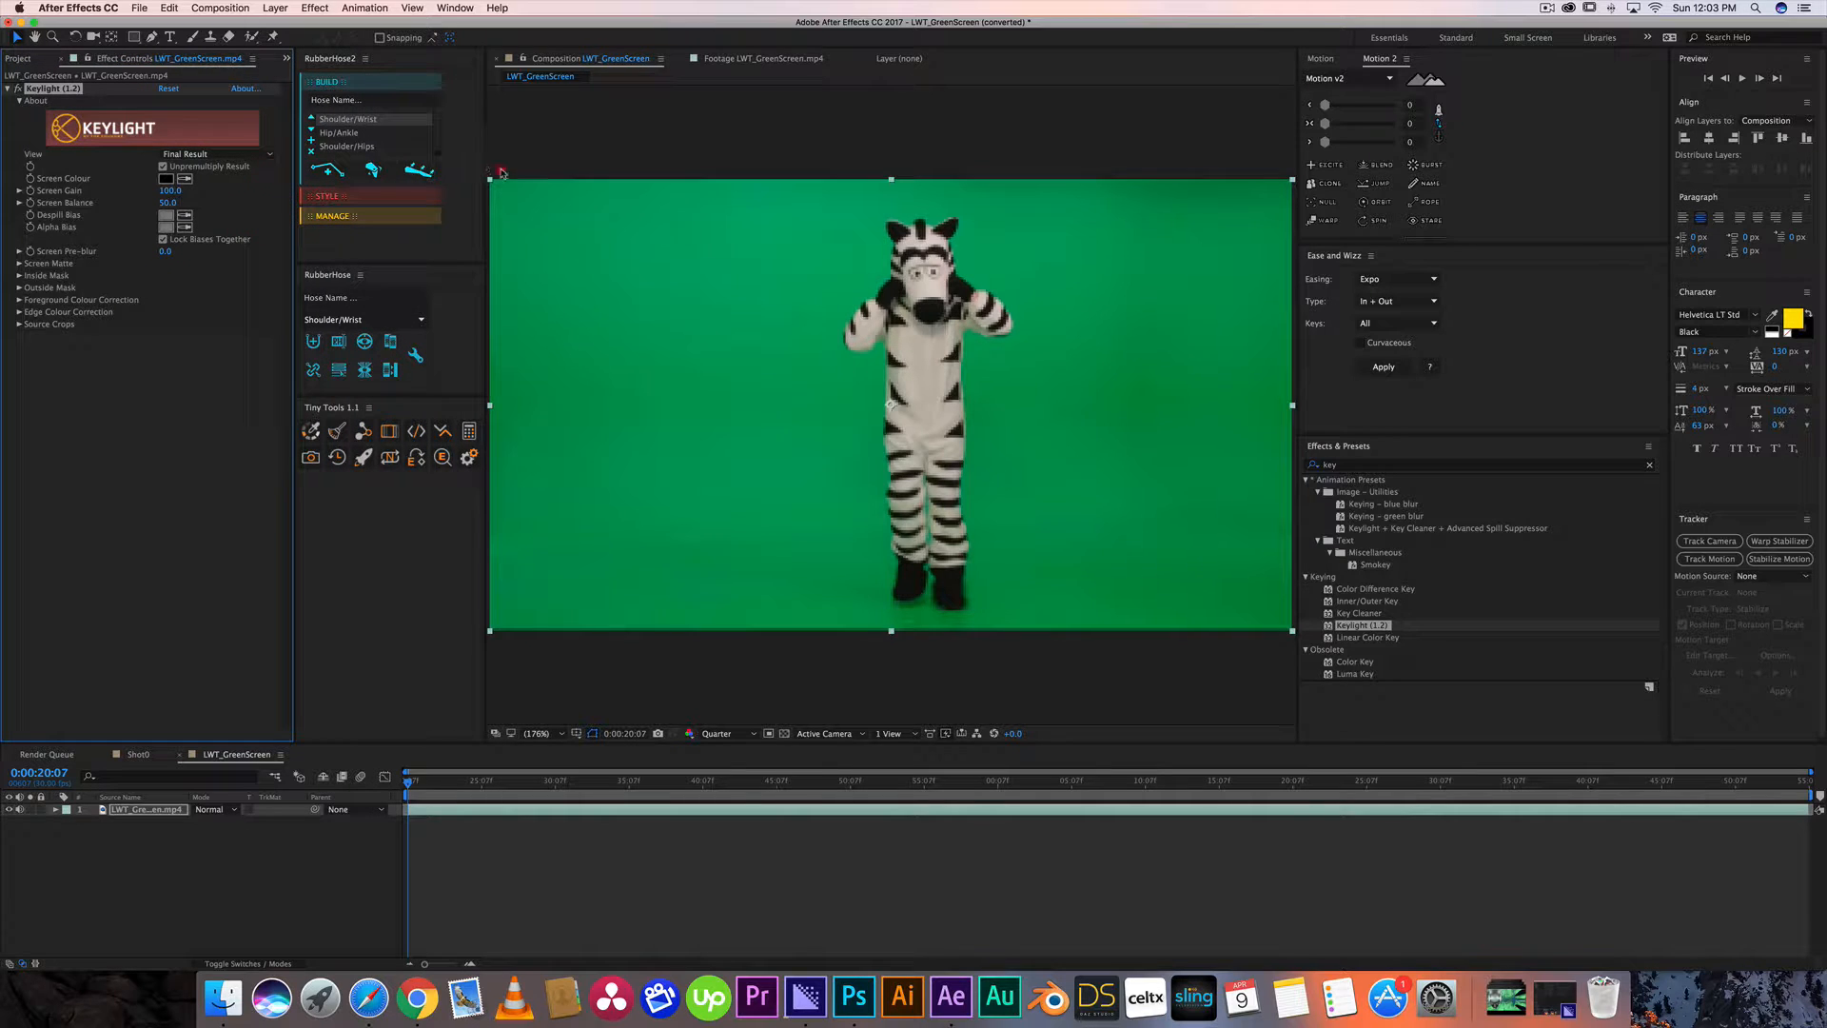
{"action": "left_click_drag", "start_coordinate": [501, 172], "coordinate": [571, 168]}
{"action": "left_click_drag", "start_coordinate": [295, 238], "coordinate": [340, 237]}
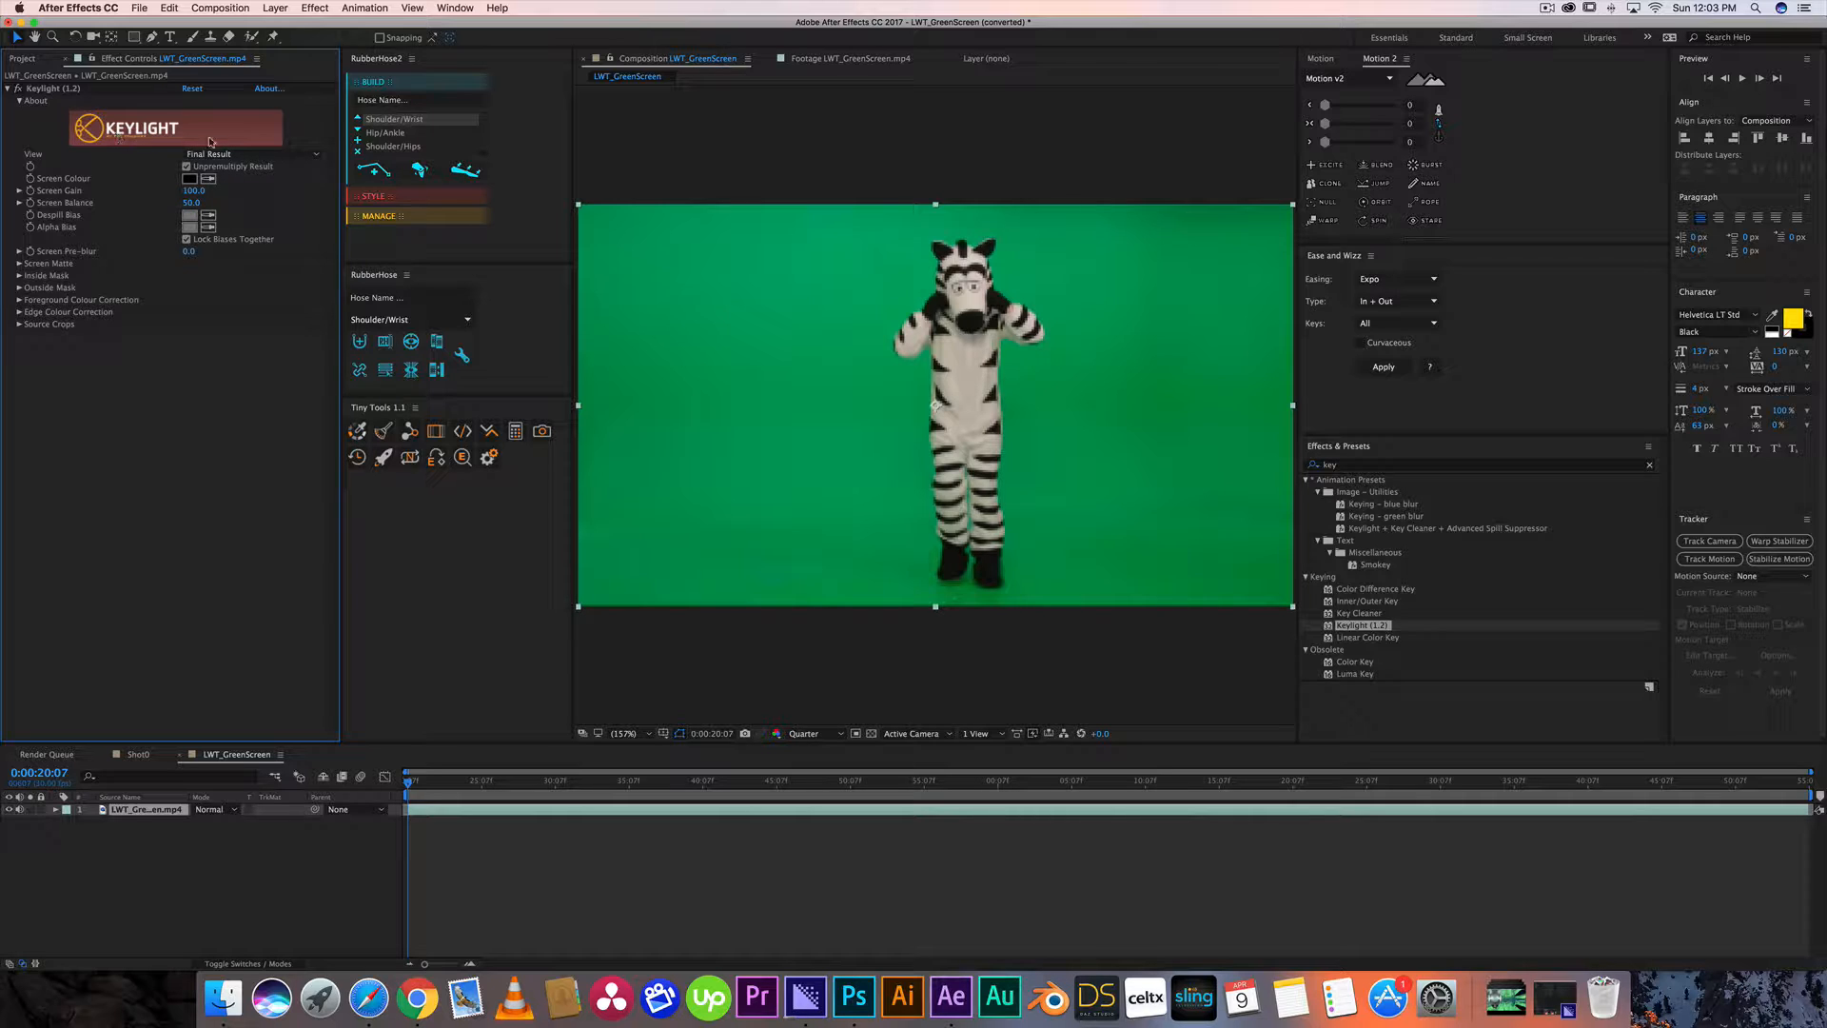
Sample the green backdrop beside the zebra's head as Keylight's Screen Colour and set the preview resolution to Full.
{"action": "left_click", "coordinate": [208, 179]}
{"action": "left_click", "coordinate": [936, 270]}
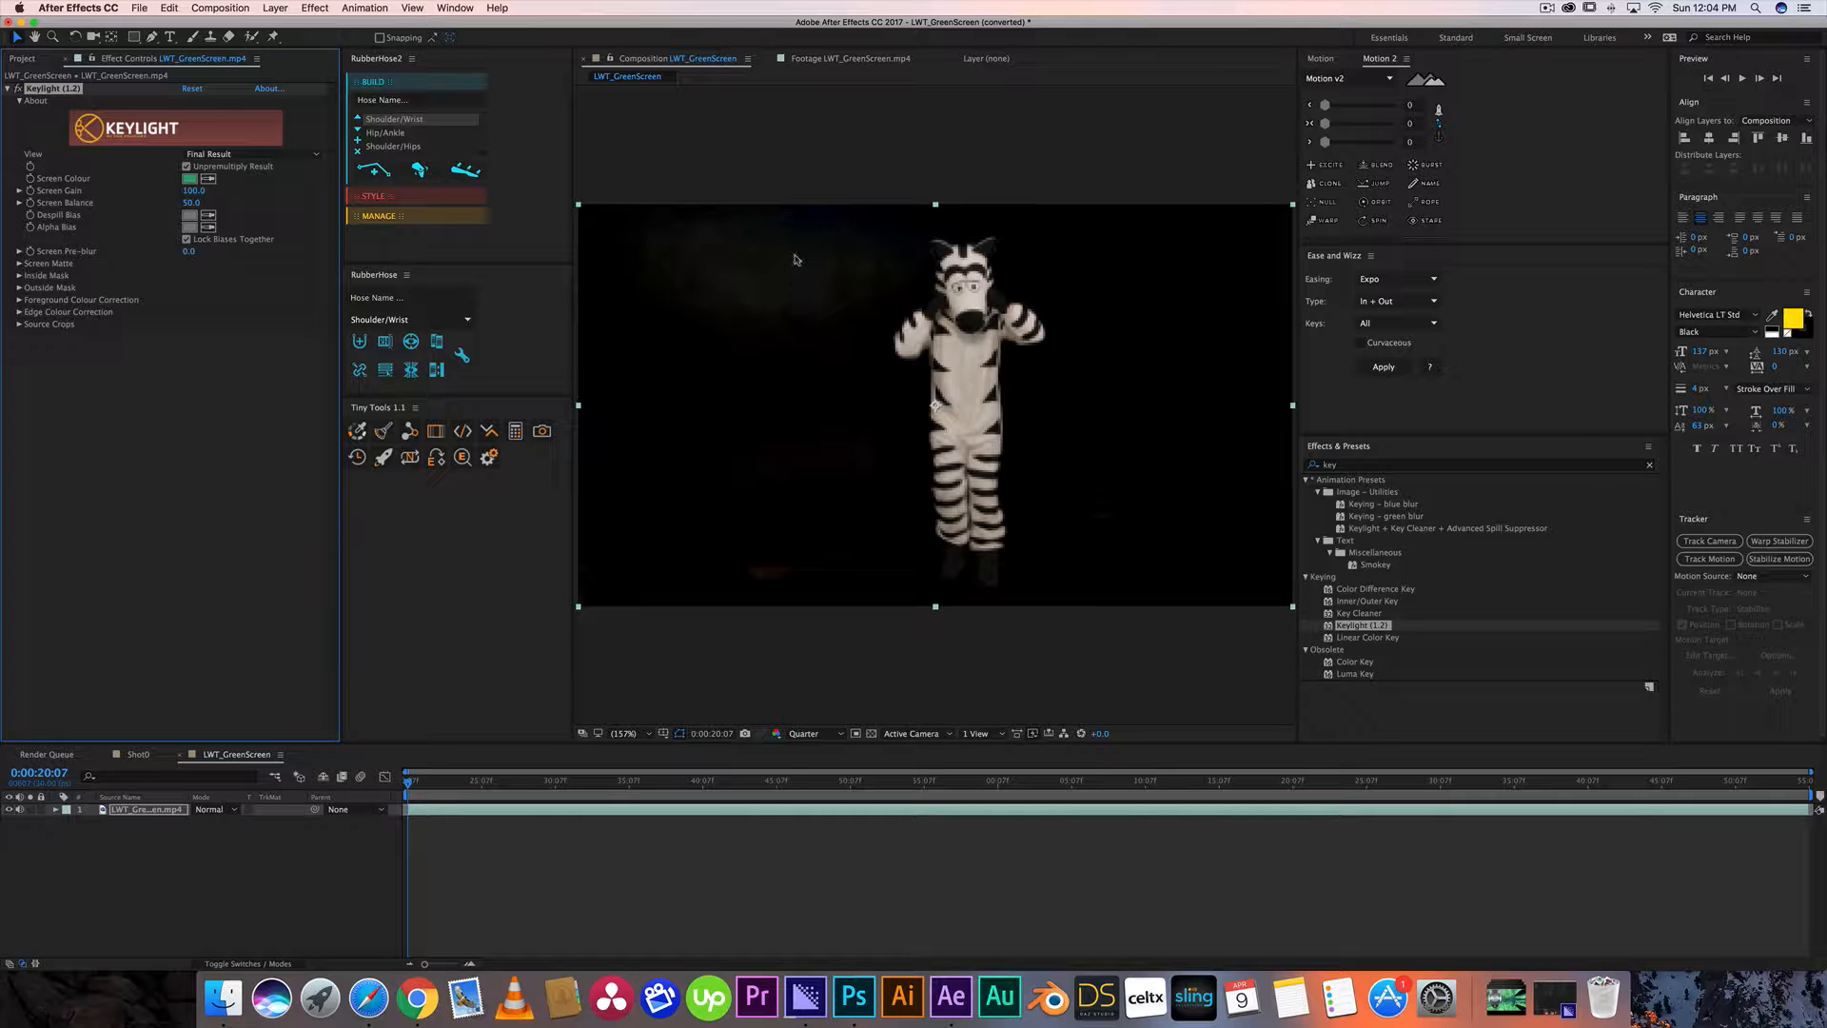
{"action": "left_click", "coordinate": [808, 733]}
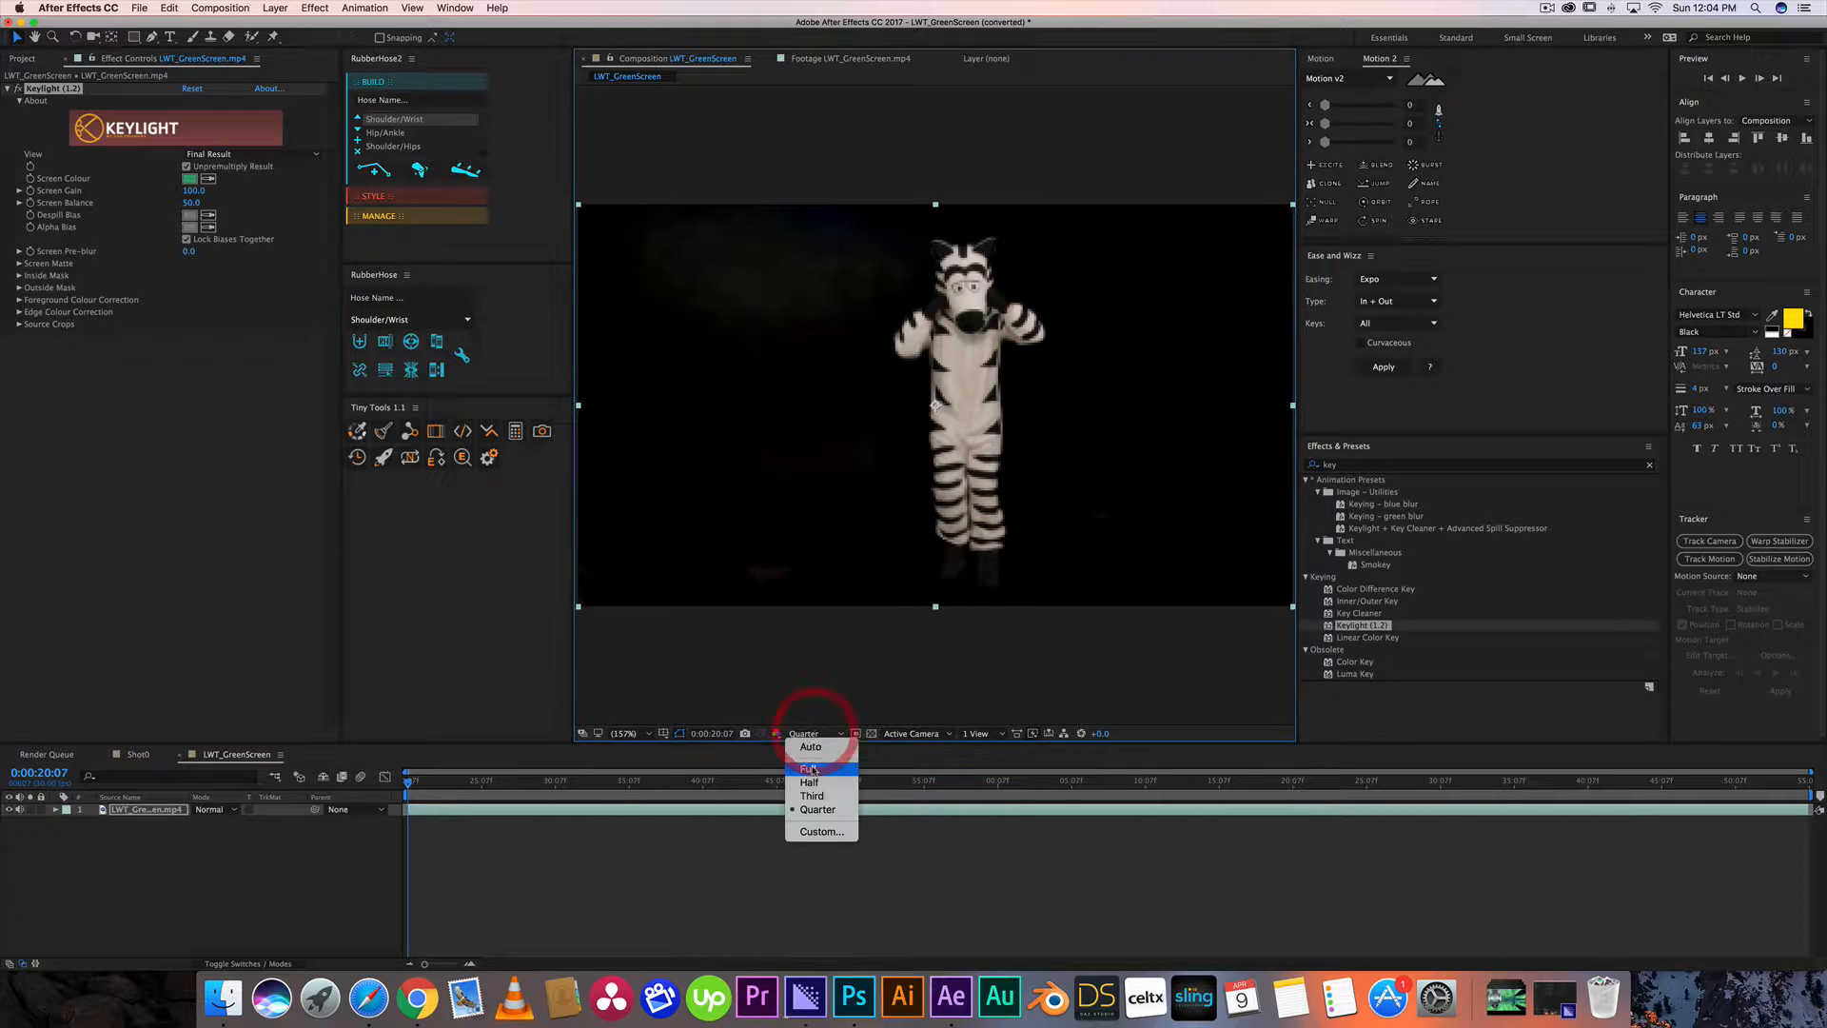
{"action": "left_click", "coordinate": [809, 770]}
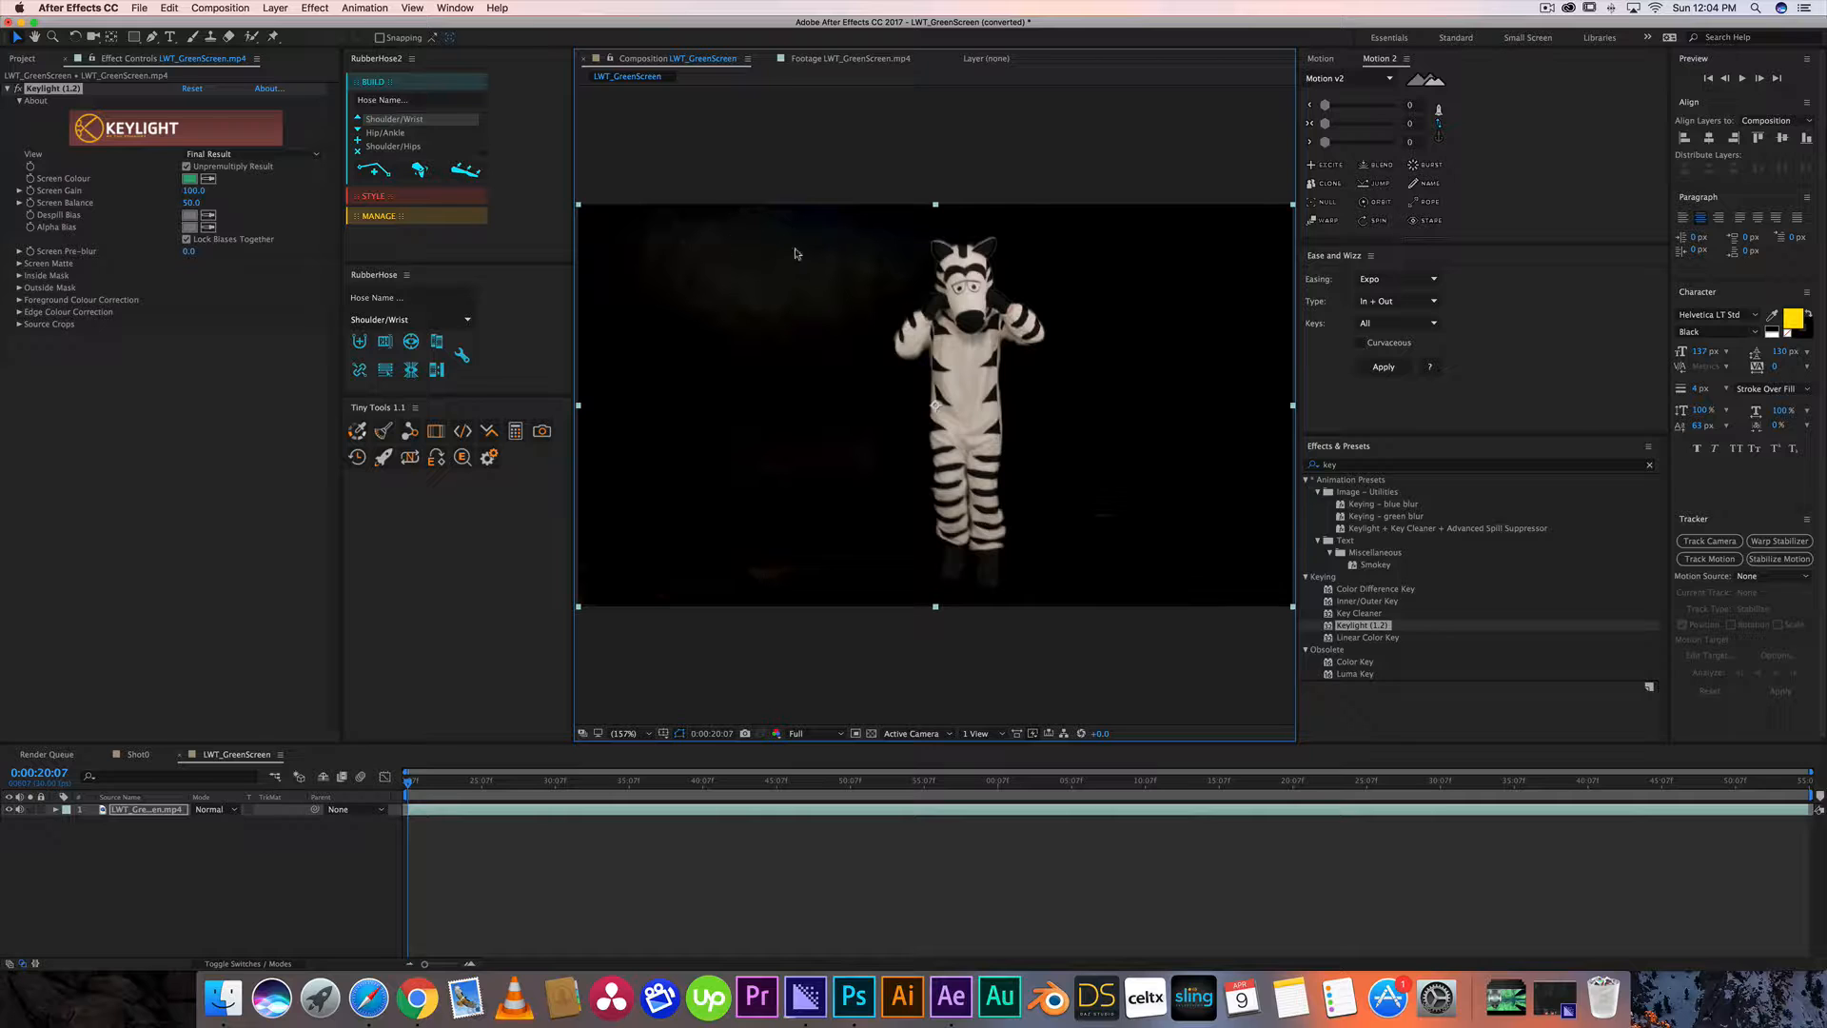
Create a 1280 x 720 px purple solid (BC0FFF) and place it beneath the keyed footage layer.
{"action": "left_click", "coordinate": [203, 894]}
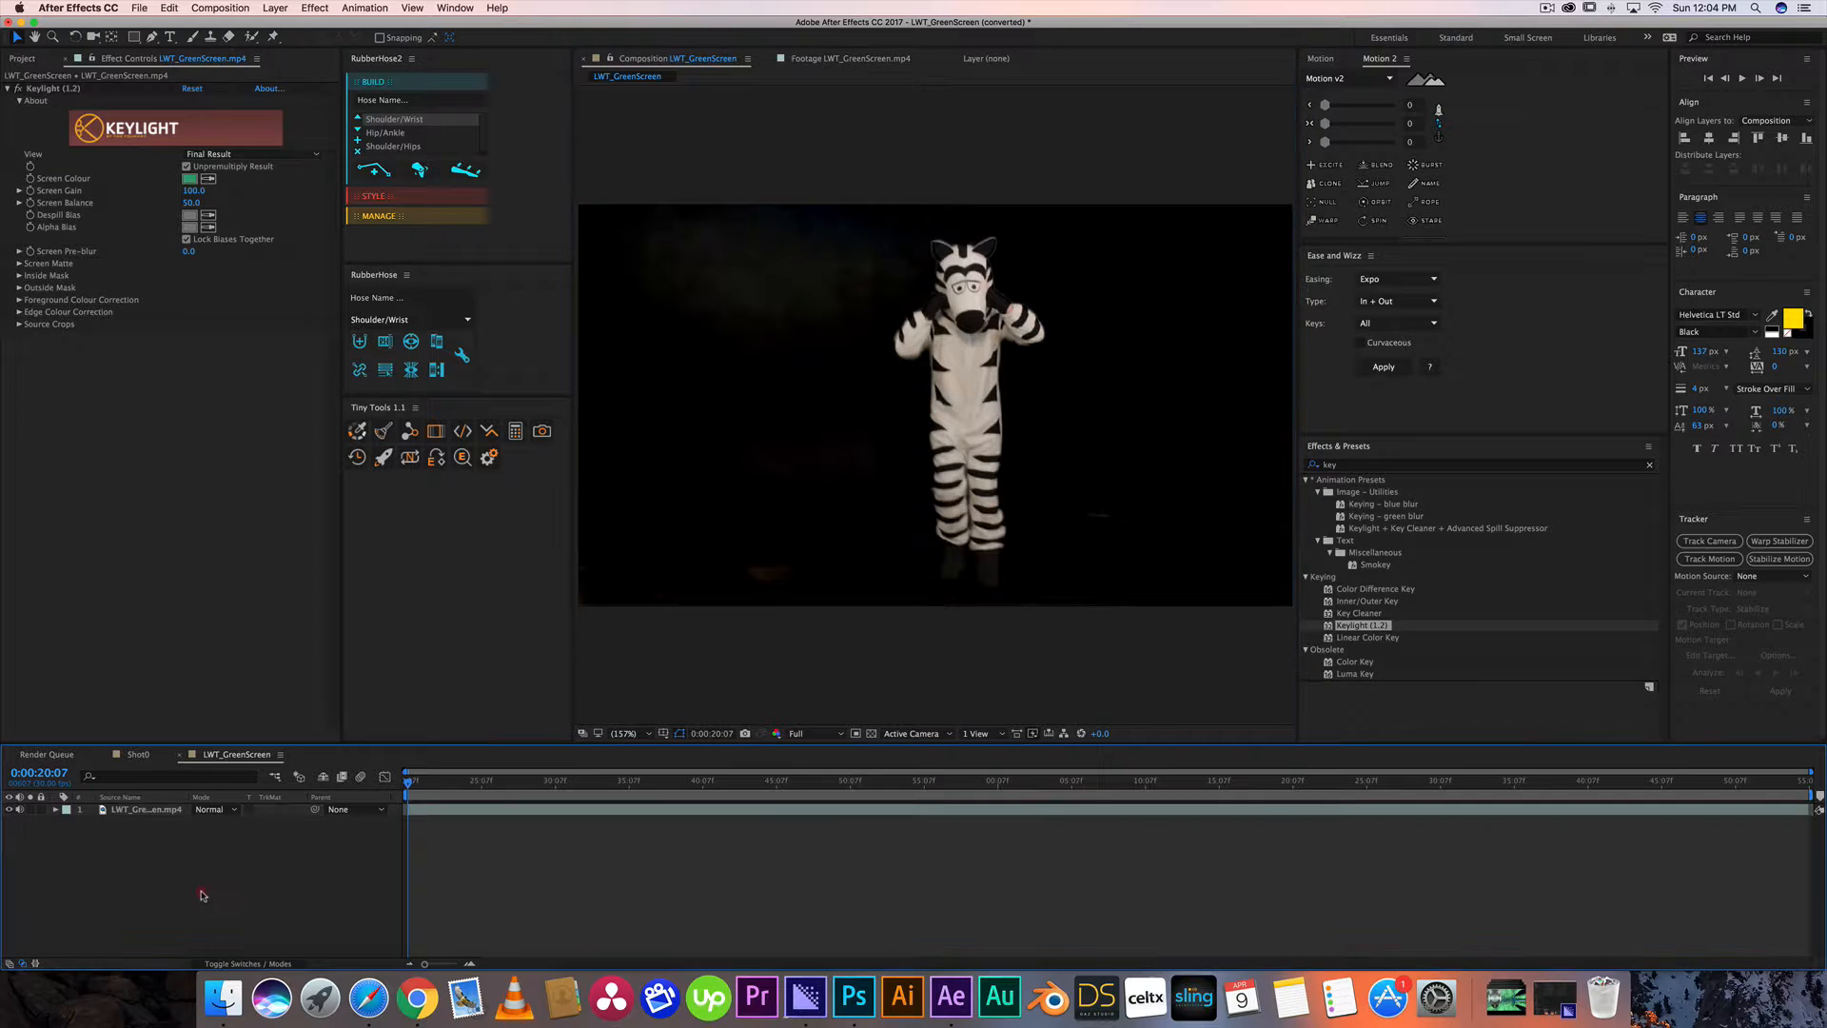
{"action": "right_click", "coordinate": [204, 905]}
{"action": "mouse_move", "coordinate": [276, 835]}
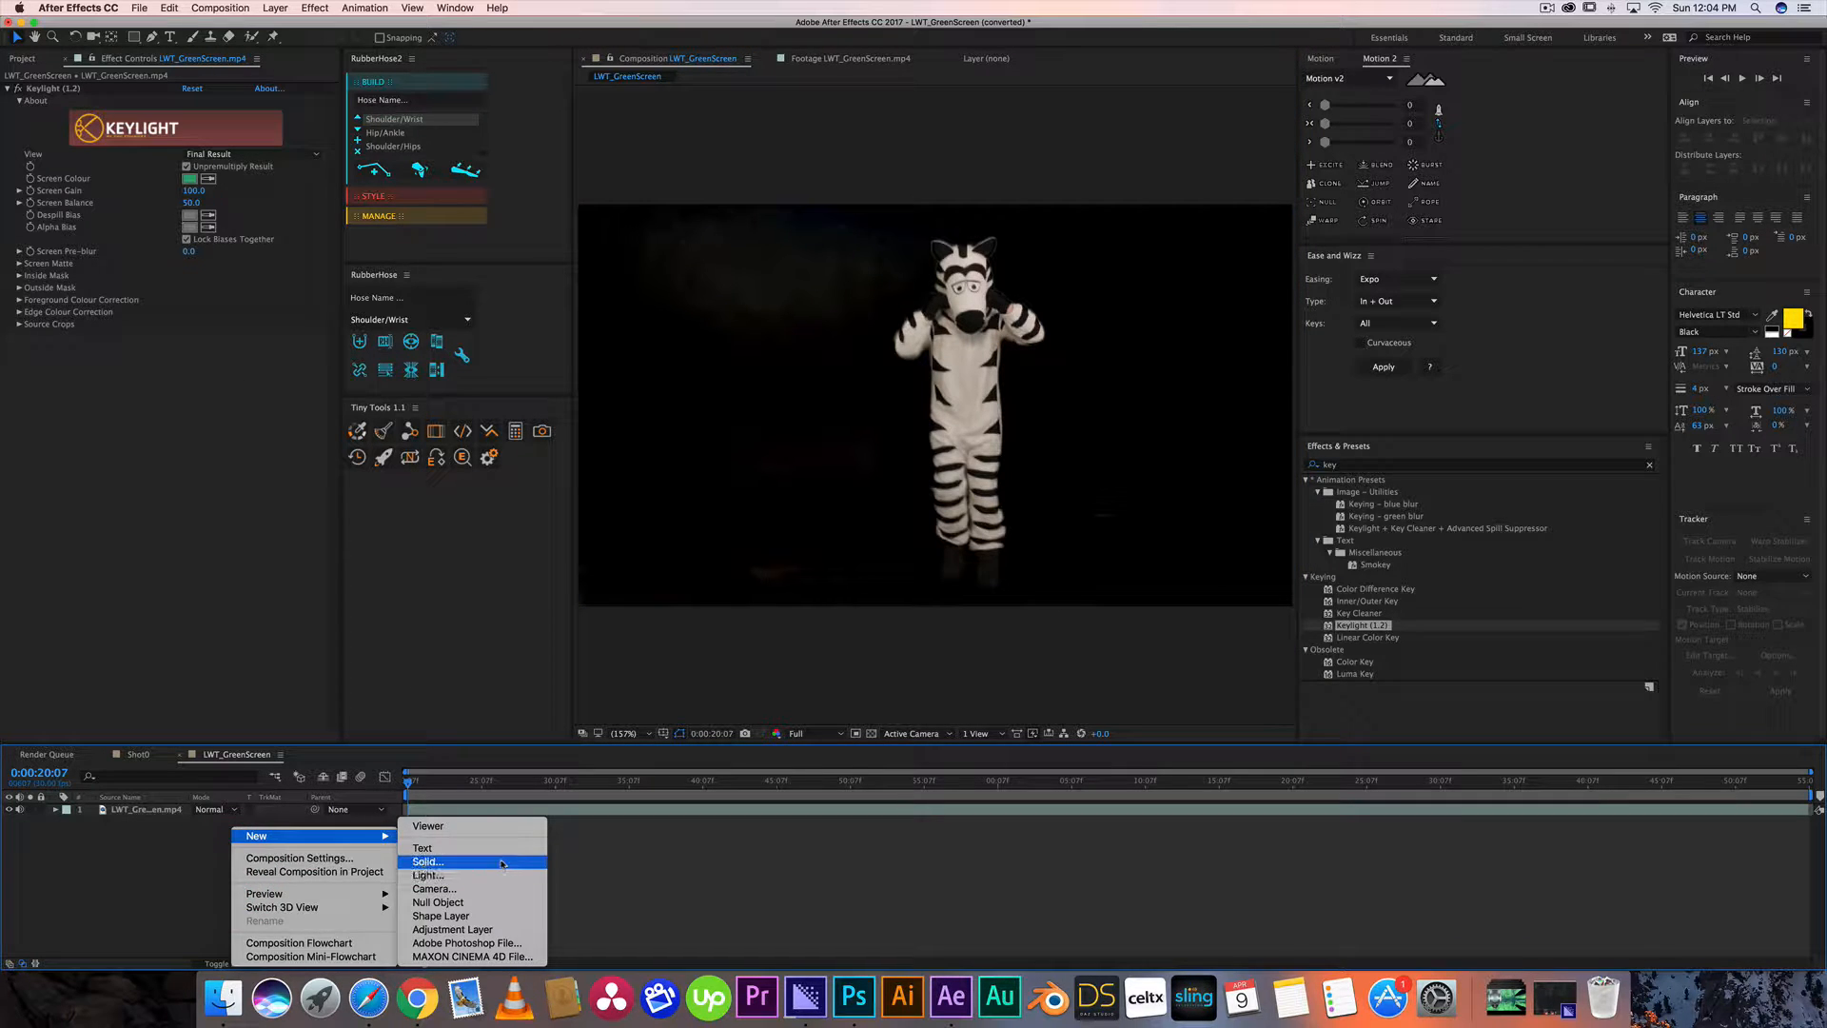
{"action": "left_click", "coordinate": [501, 861]}
{"action": "left_click", "coordinate": [905, 585]}
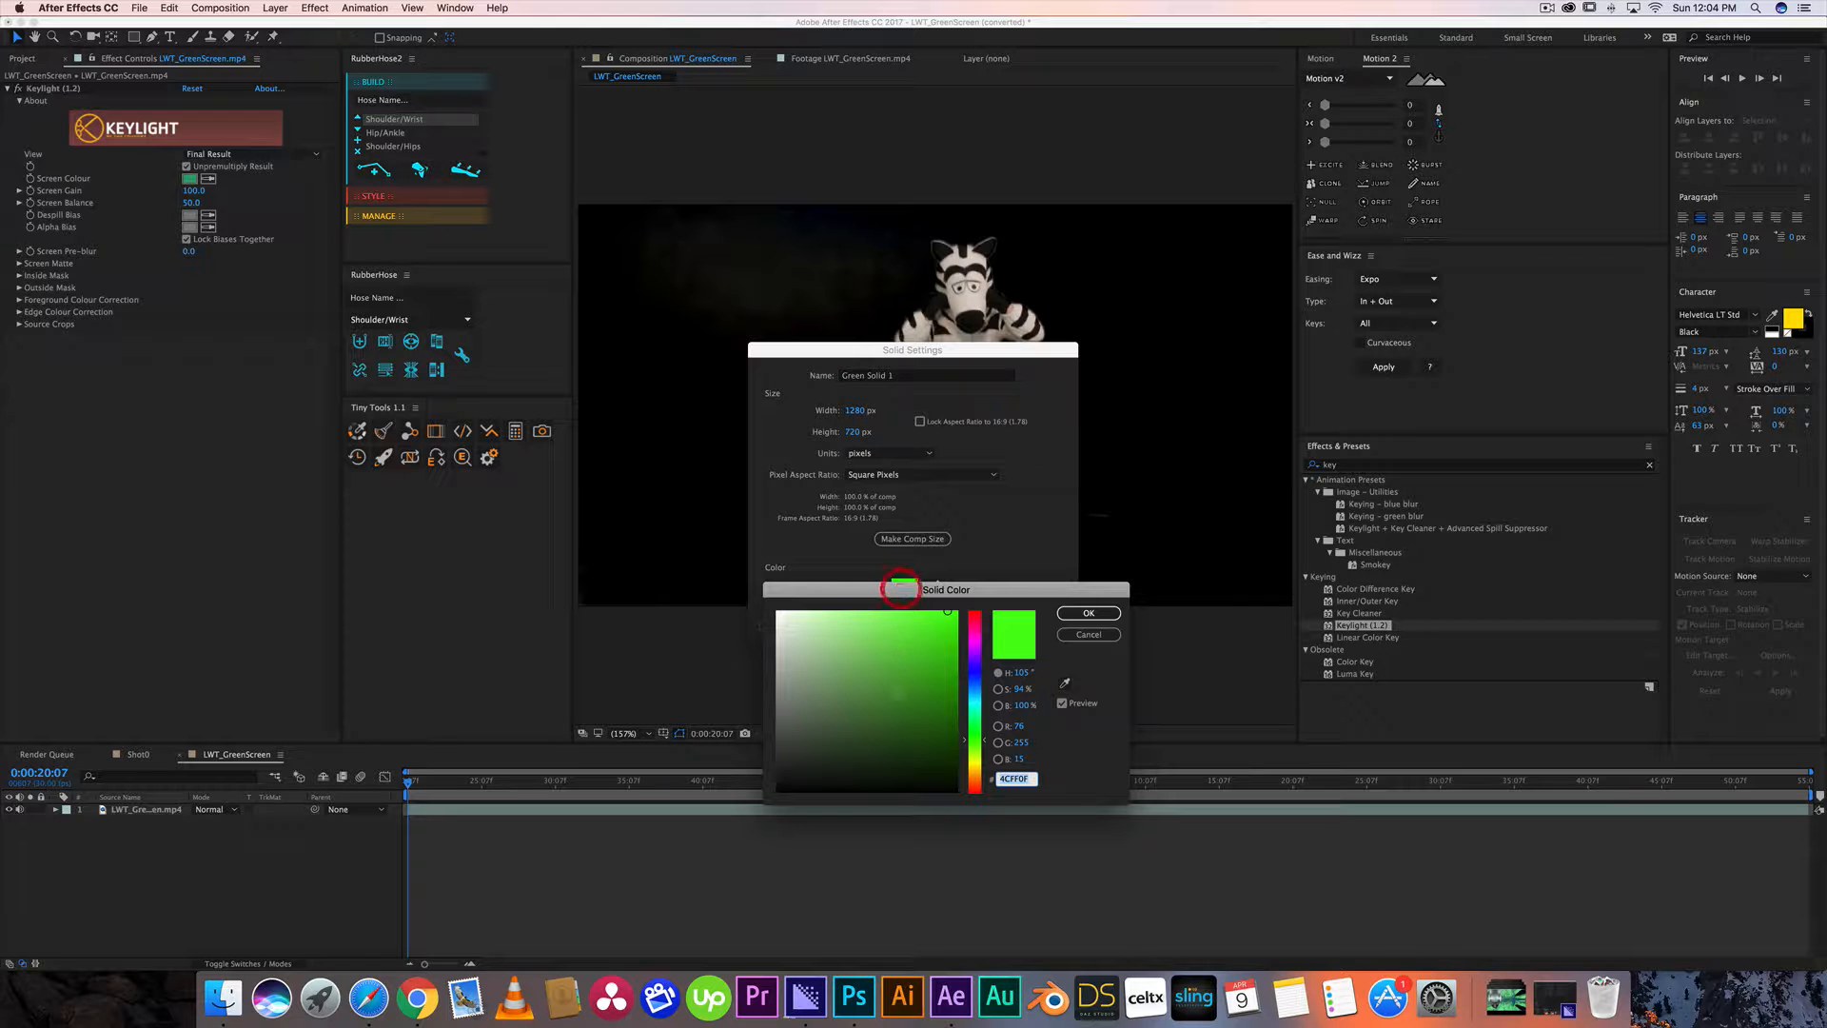
{"action": "left_click", "coordinate": [978, 651]}
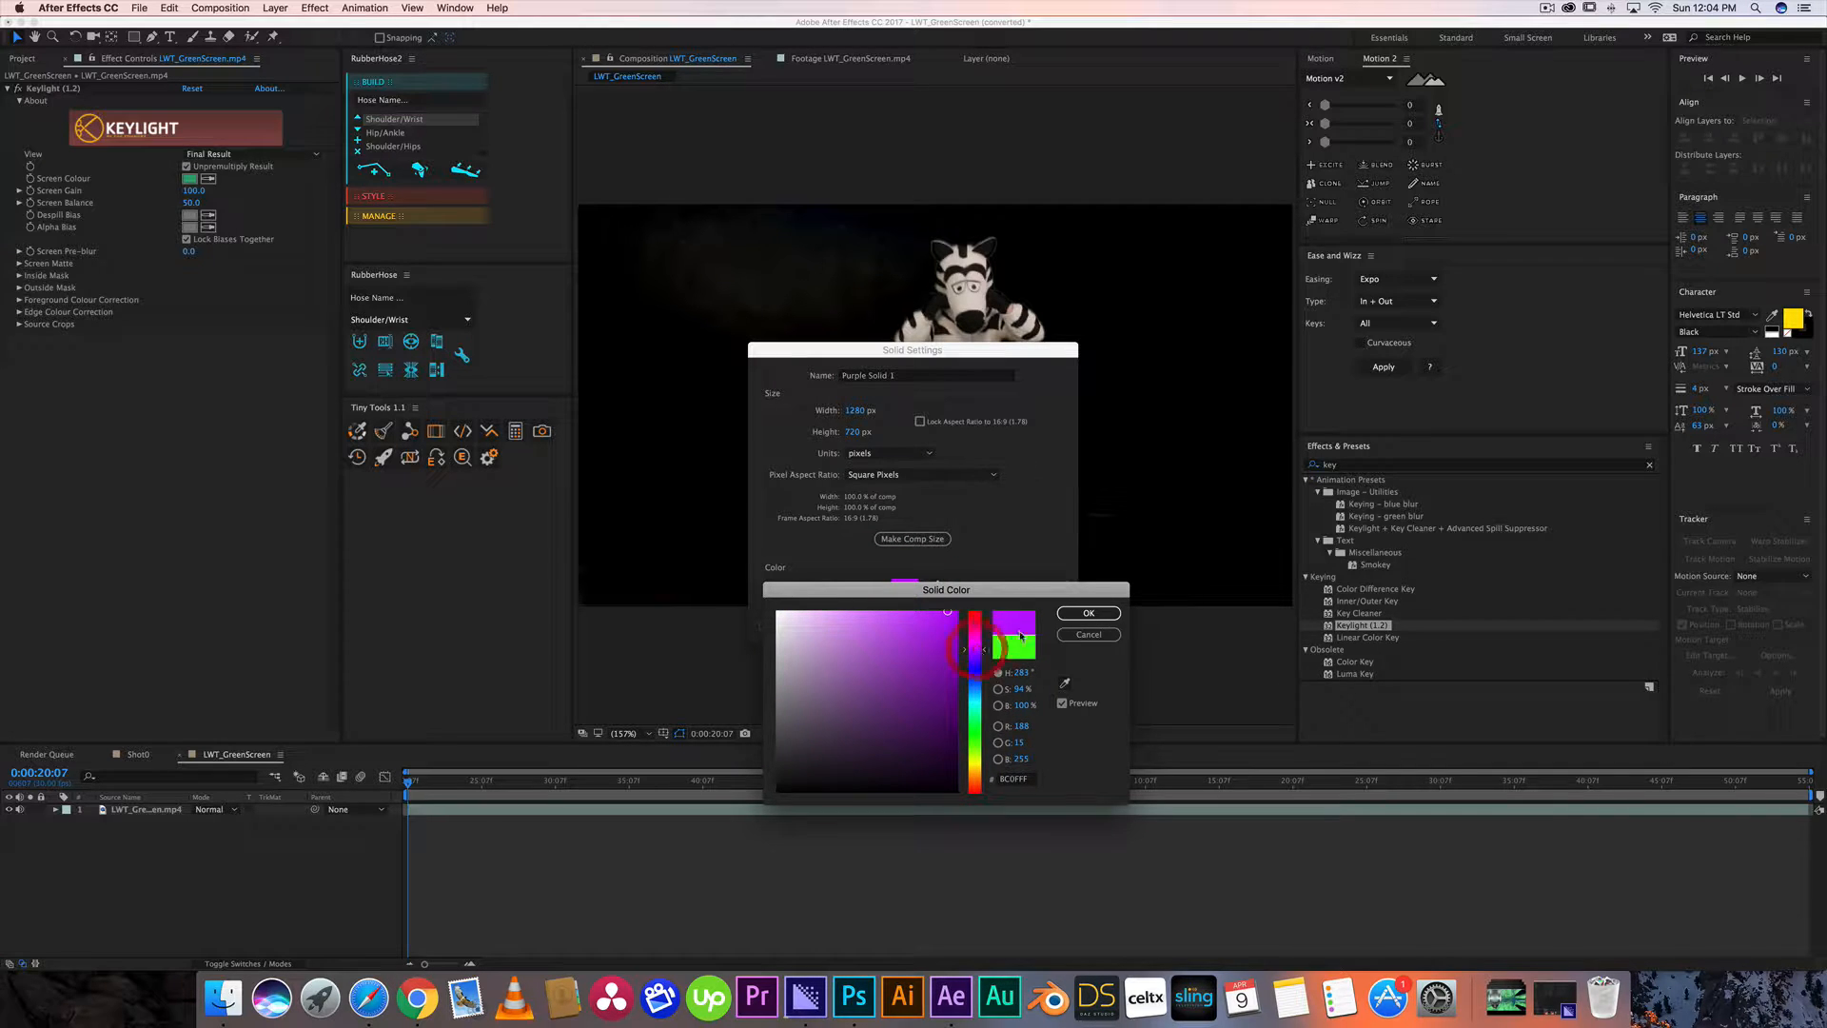
{"action": "left_click", "coordinate": [1089, 614]}
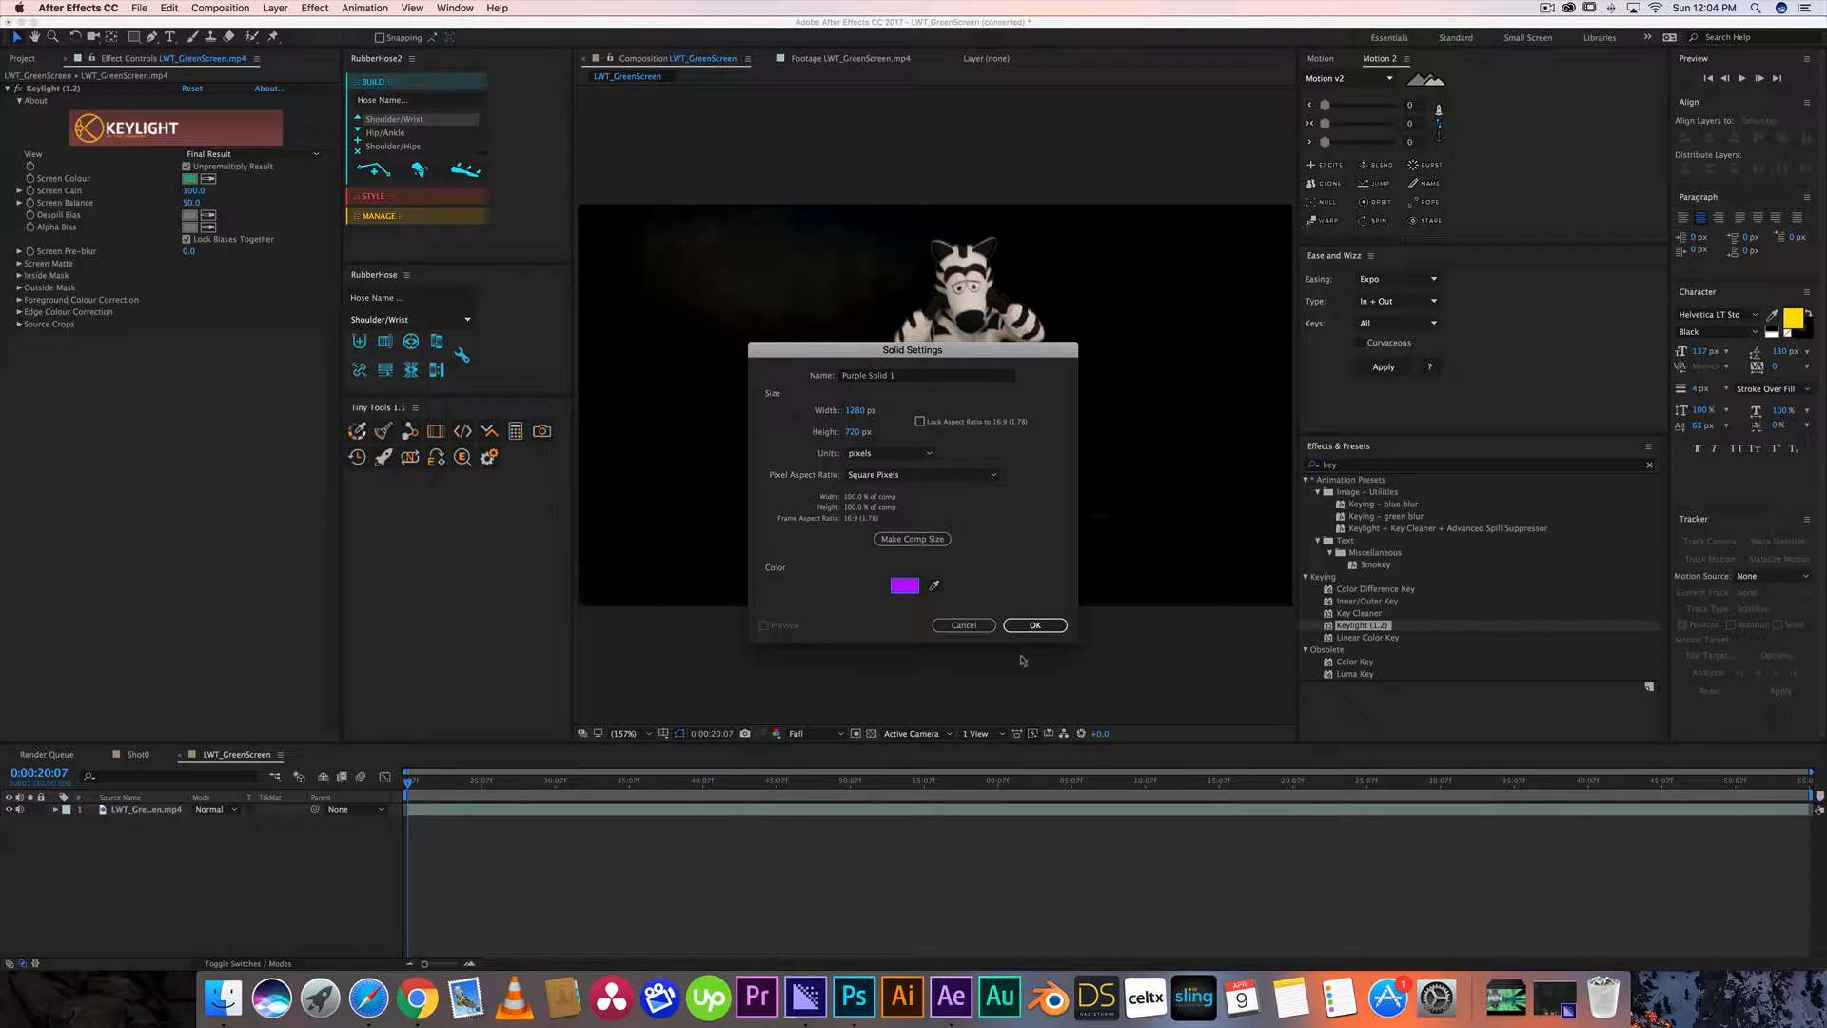
{"action": "left_click", "coordinate": [1035, 625]}
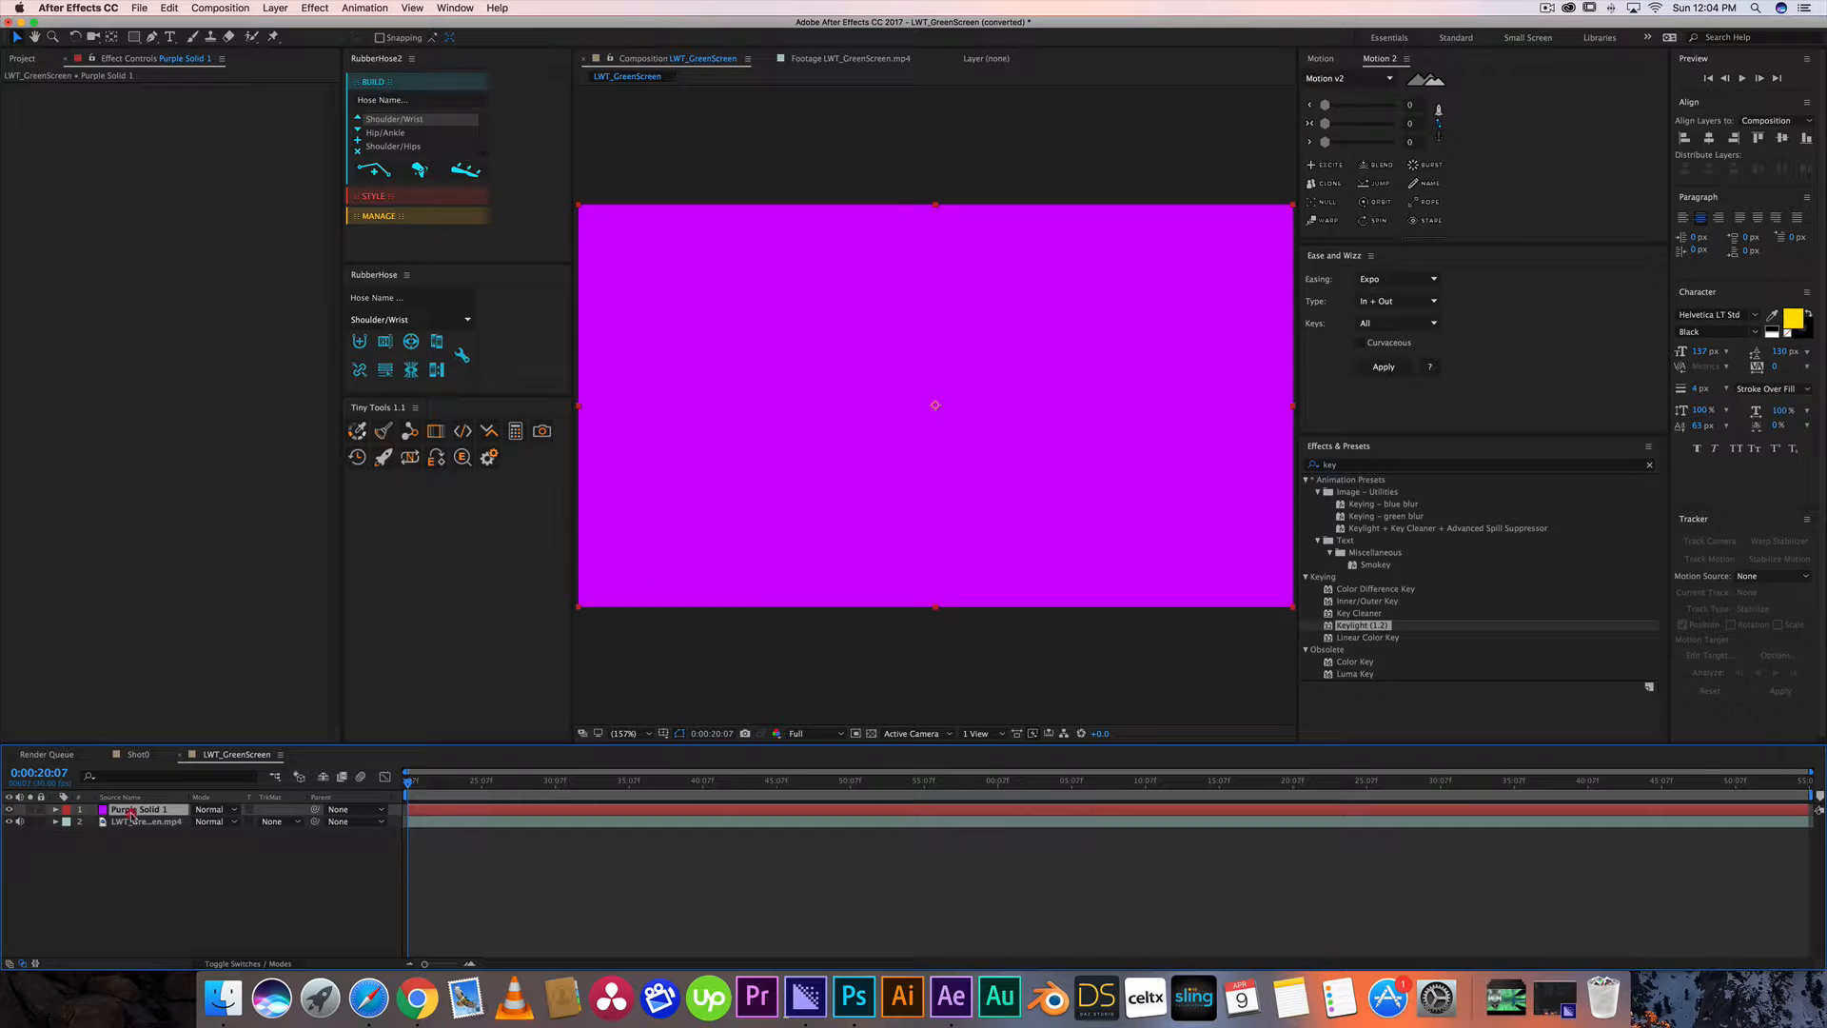
{"action": "left_click_drag", "start_coordinate": [132, 814], "coordinate": [139, 859]}
{"action": "left_click", "coordinate": [606, 902]}
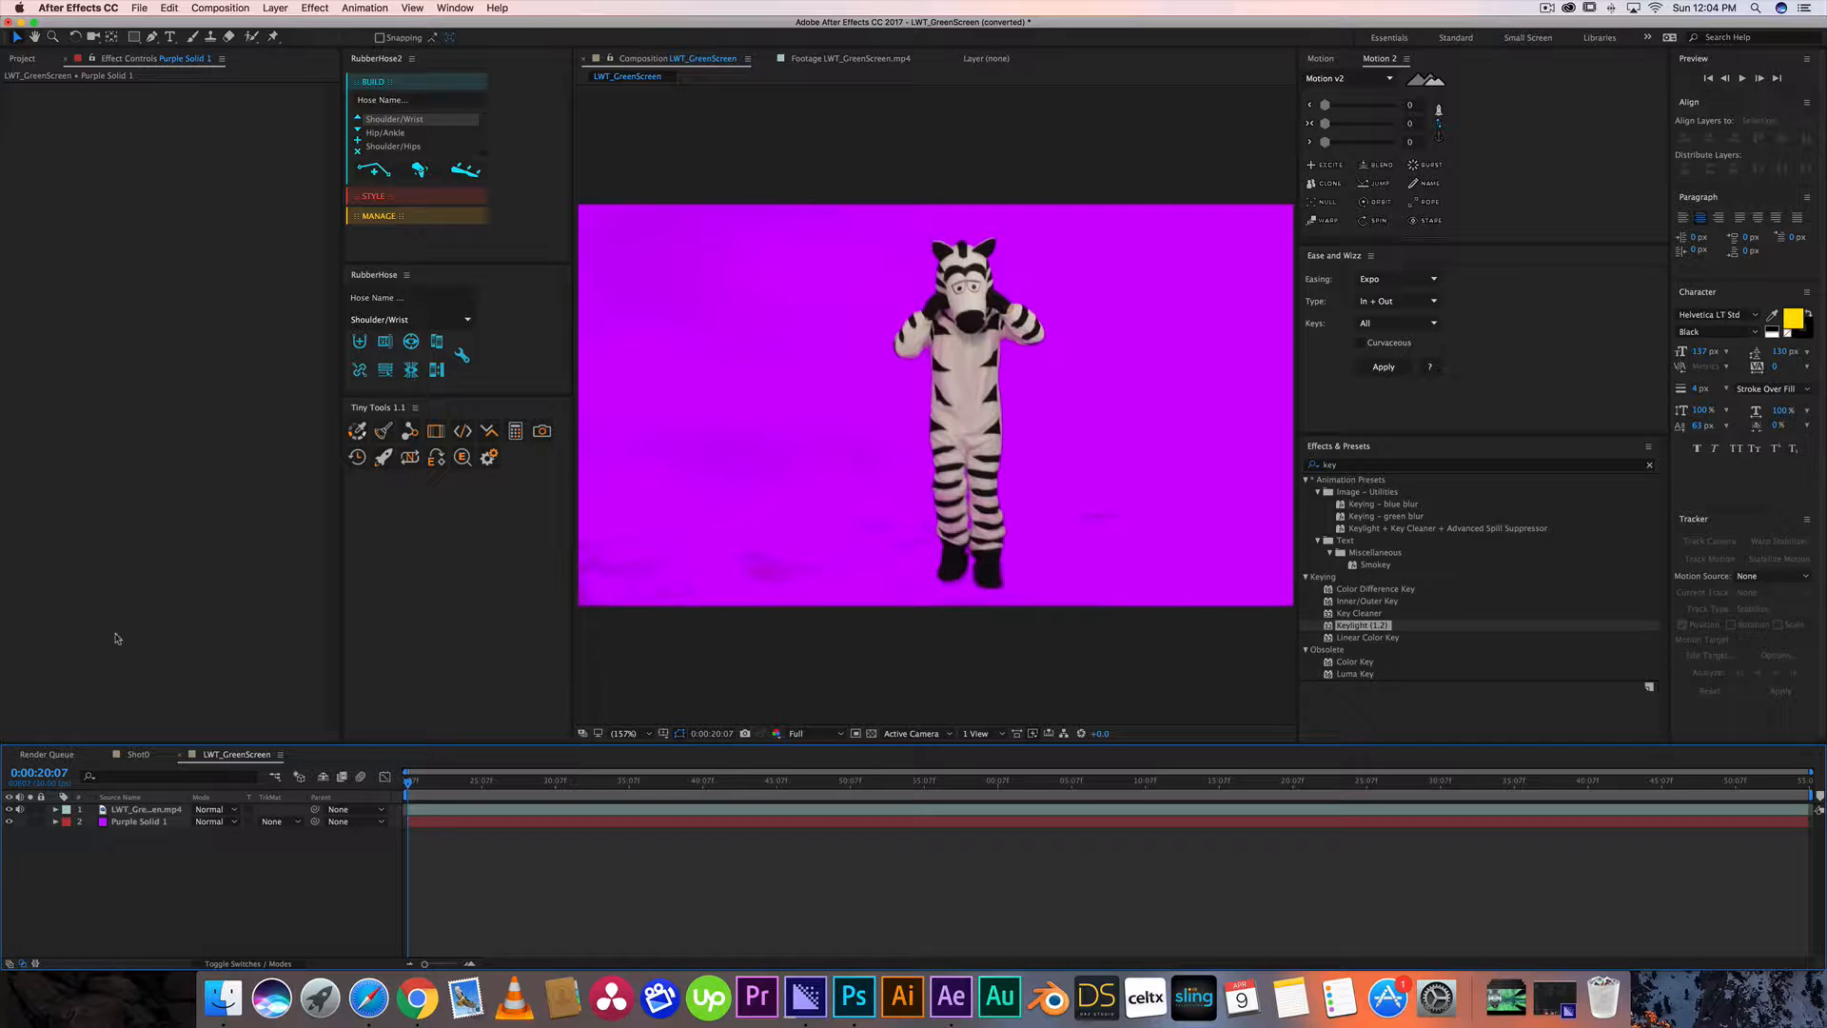
Switch the Keylight view on the footage layer to Screen Matte.
{"action": "left_click", "coordinate": [143, 810]}
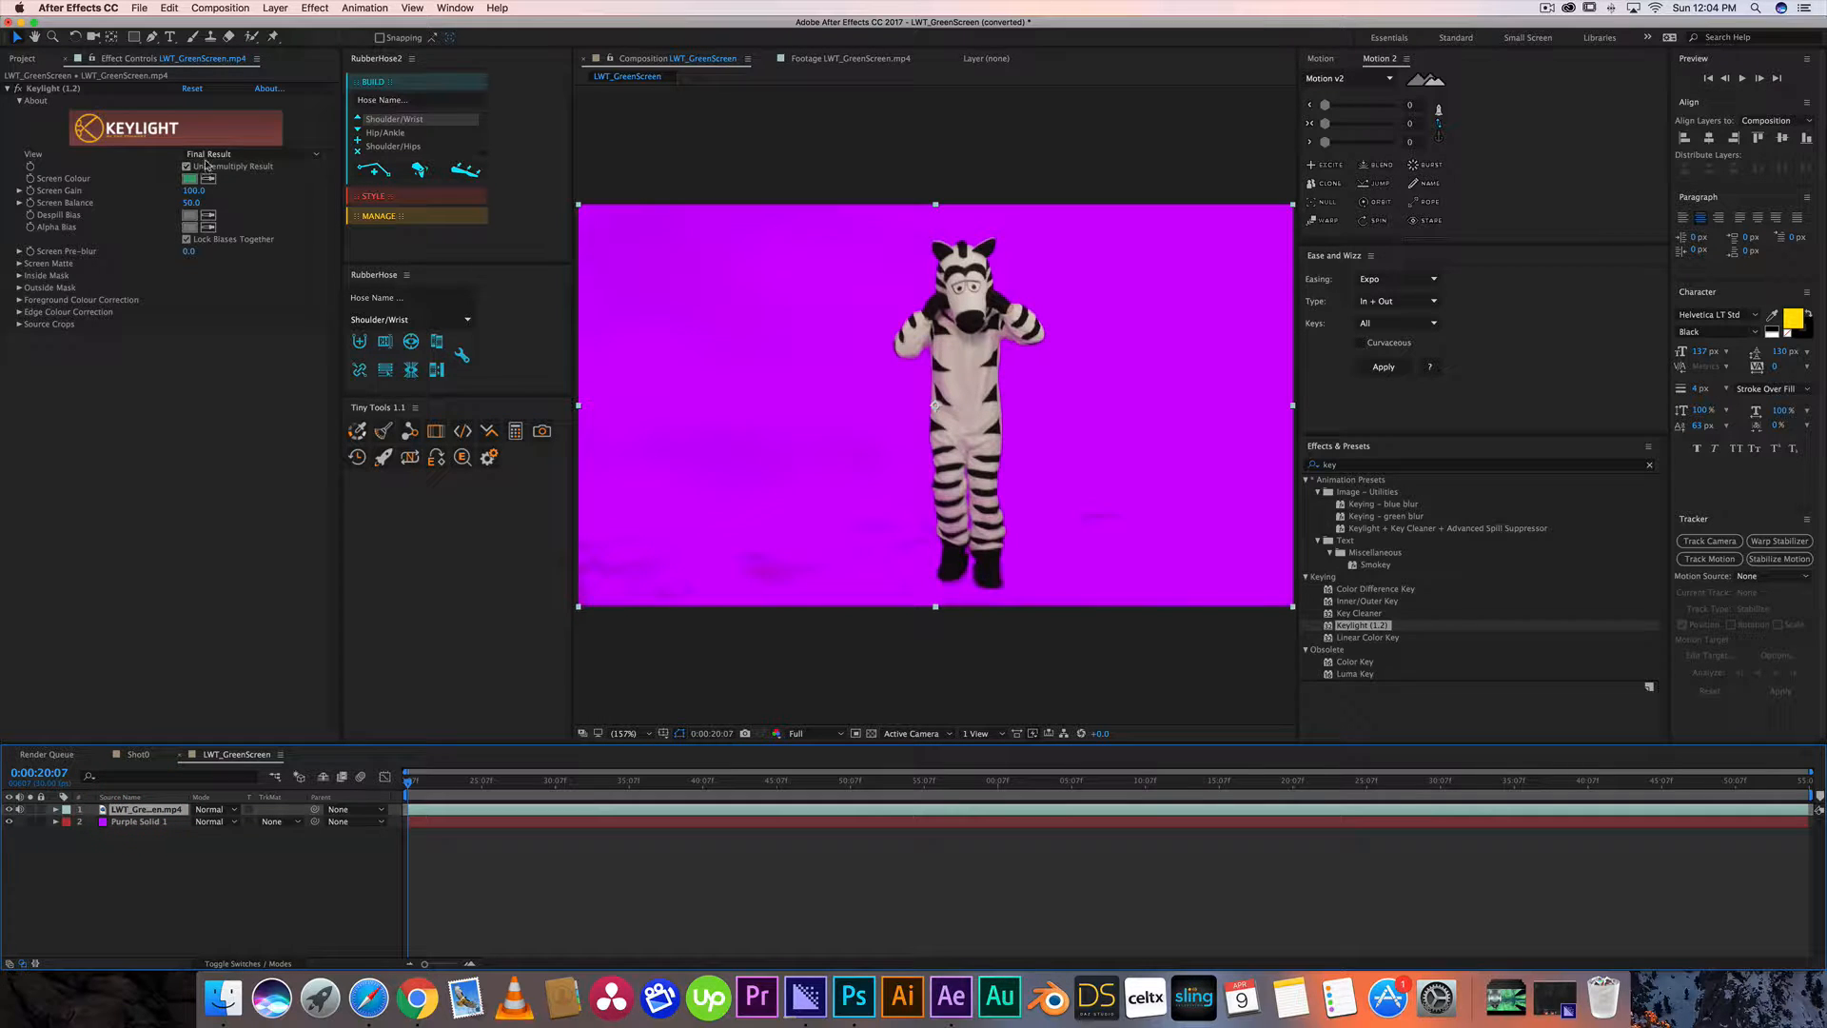
{"action": "left_click", "coordinate": [207, 157]}
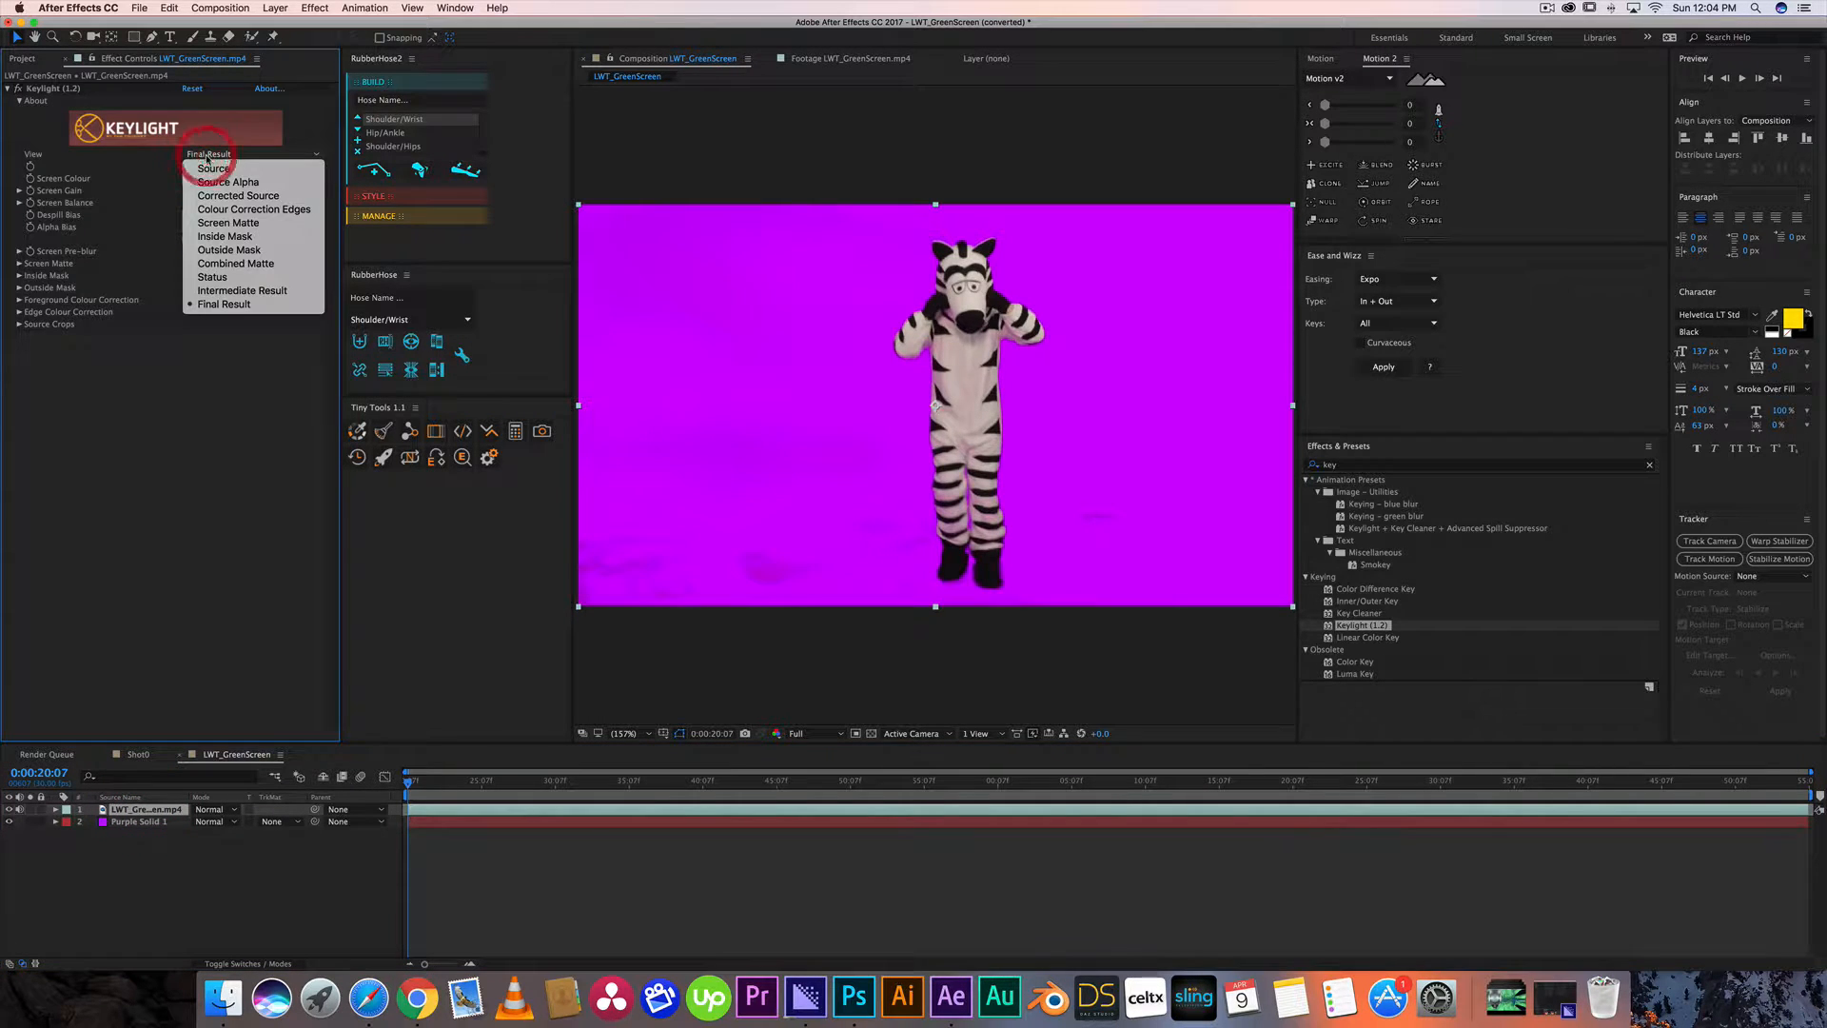
{"action": "left_click", "coordinate": [214, 222]}
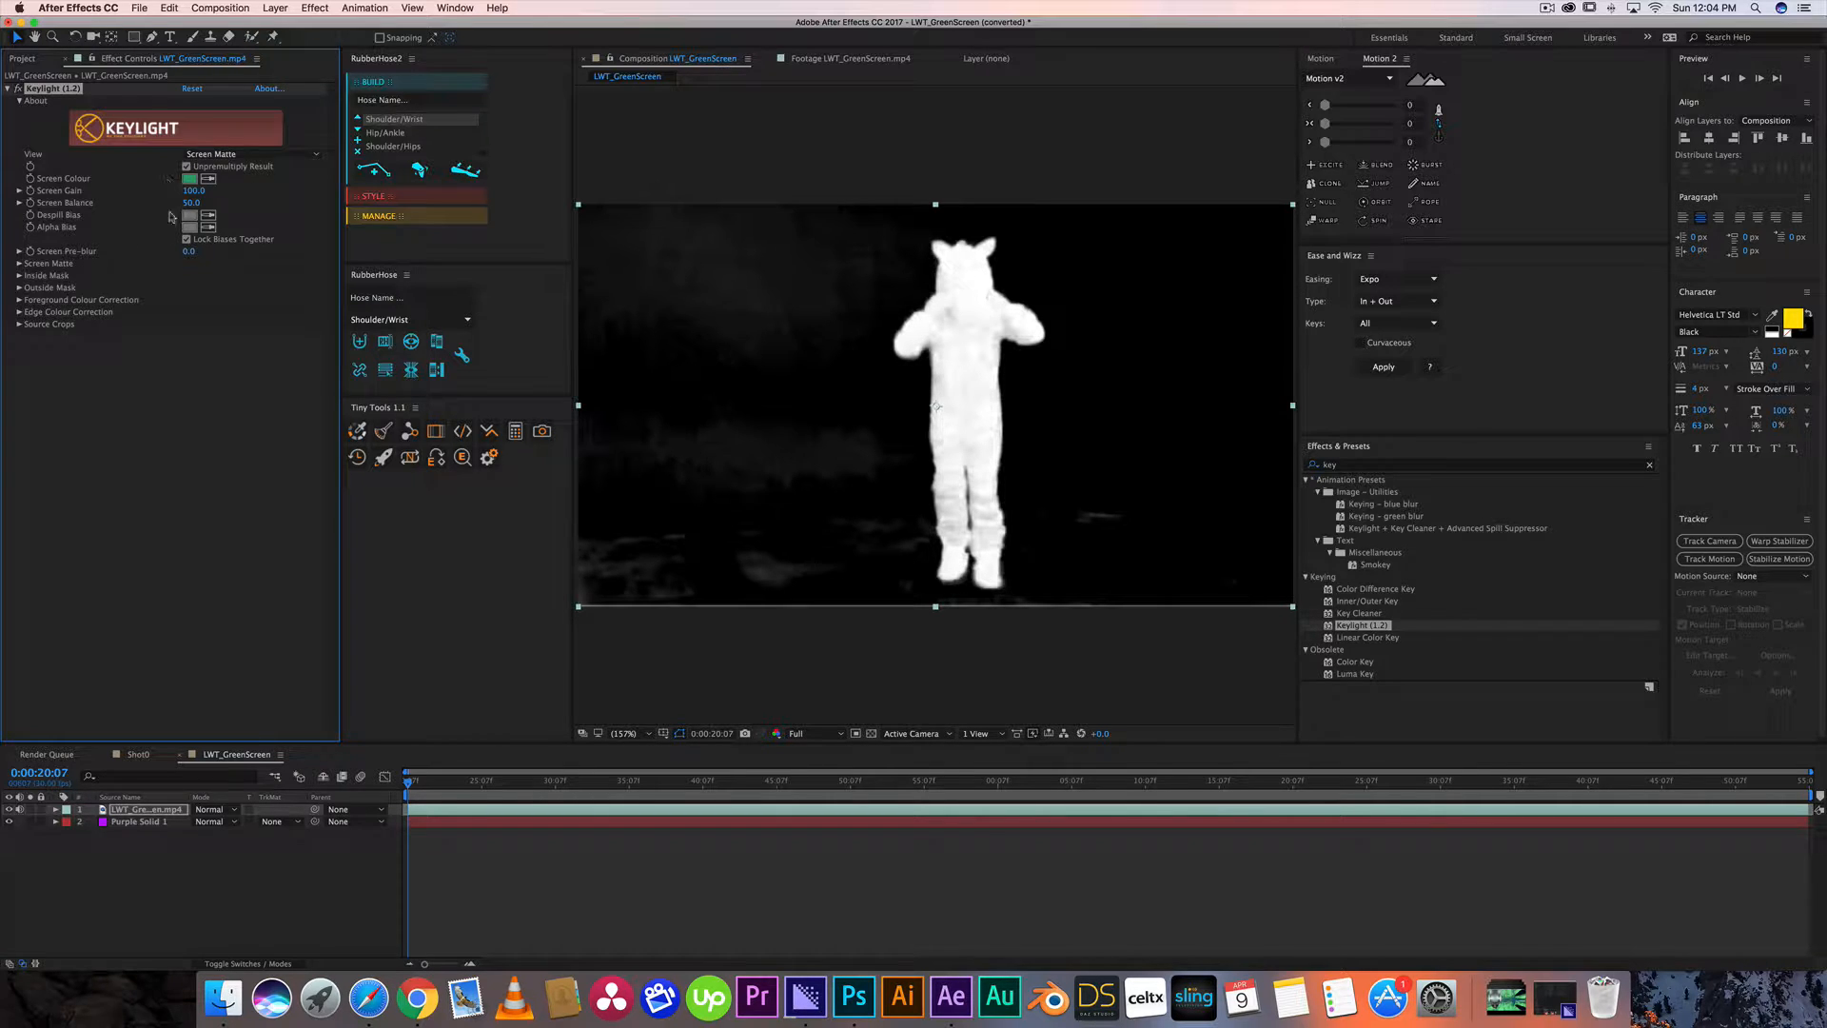
Refine the matte with Screen Gain 122, Clip White 65, Clip Black 1 and Screen Shrink/Grow -0.4, checking the frame at 0:00:27:06.
{"action": "left_click_drag", "start_coordinate": [187, 193], "coordinate": [195, 233]}
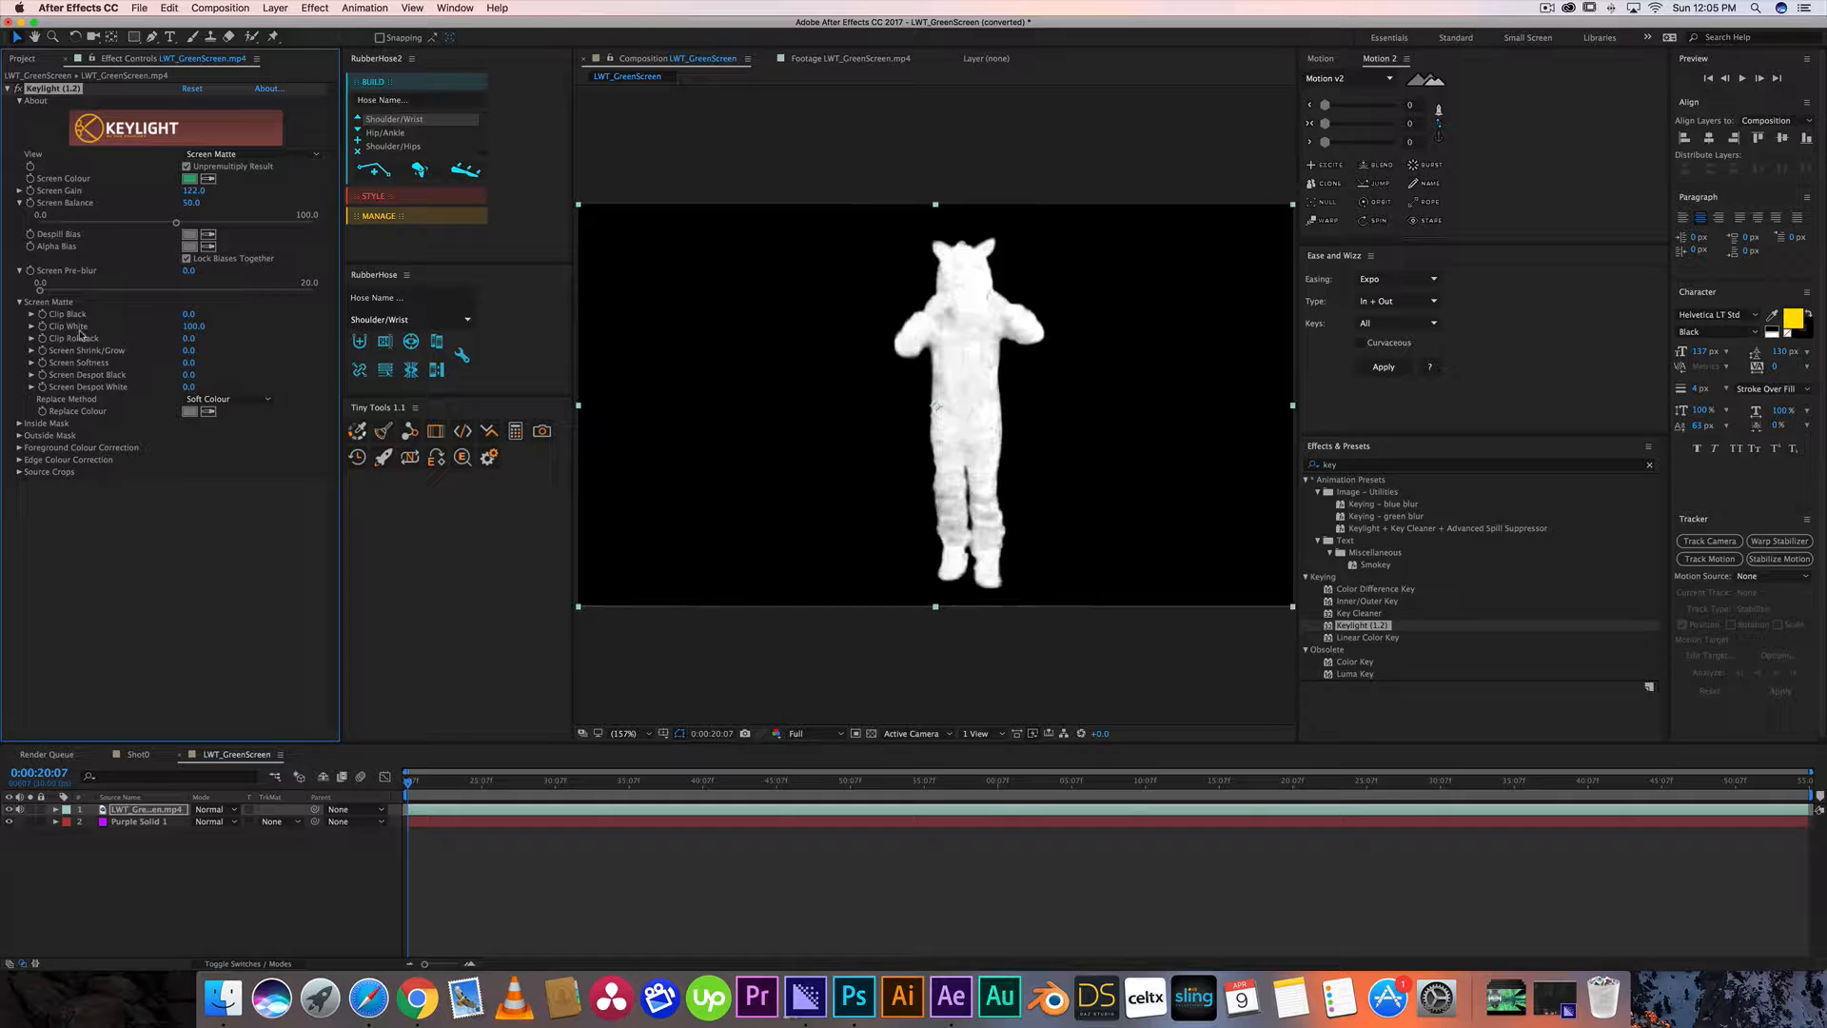
{"action": "left_click_drag", "start_coordinate": [186, 326], "coordinate": [178, 328]}
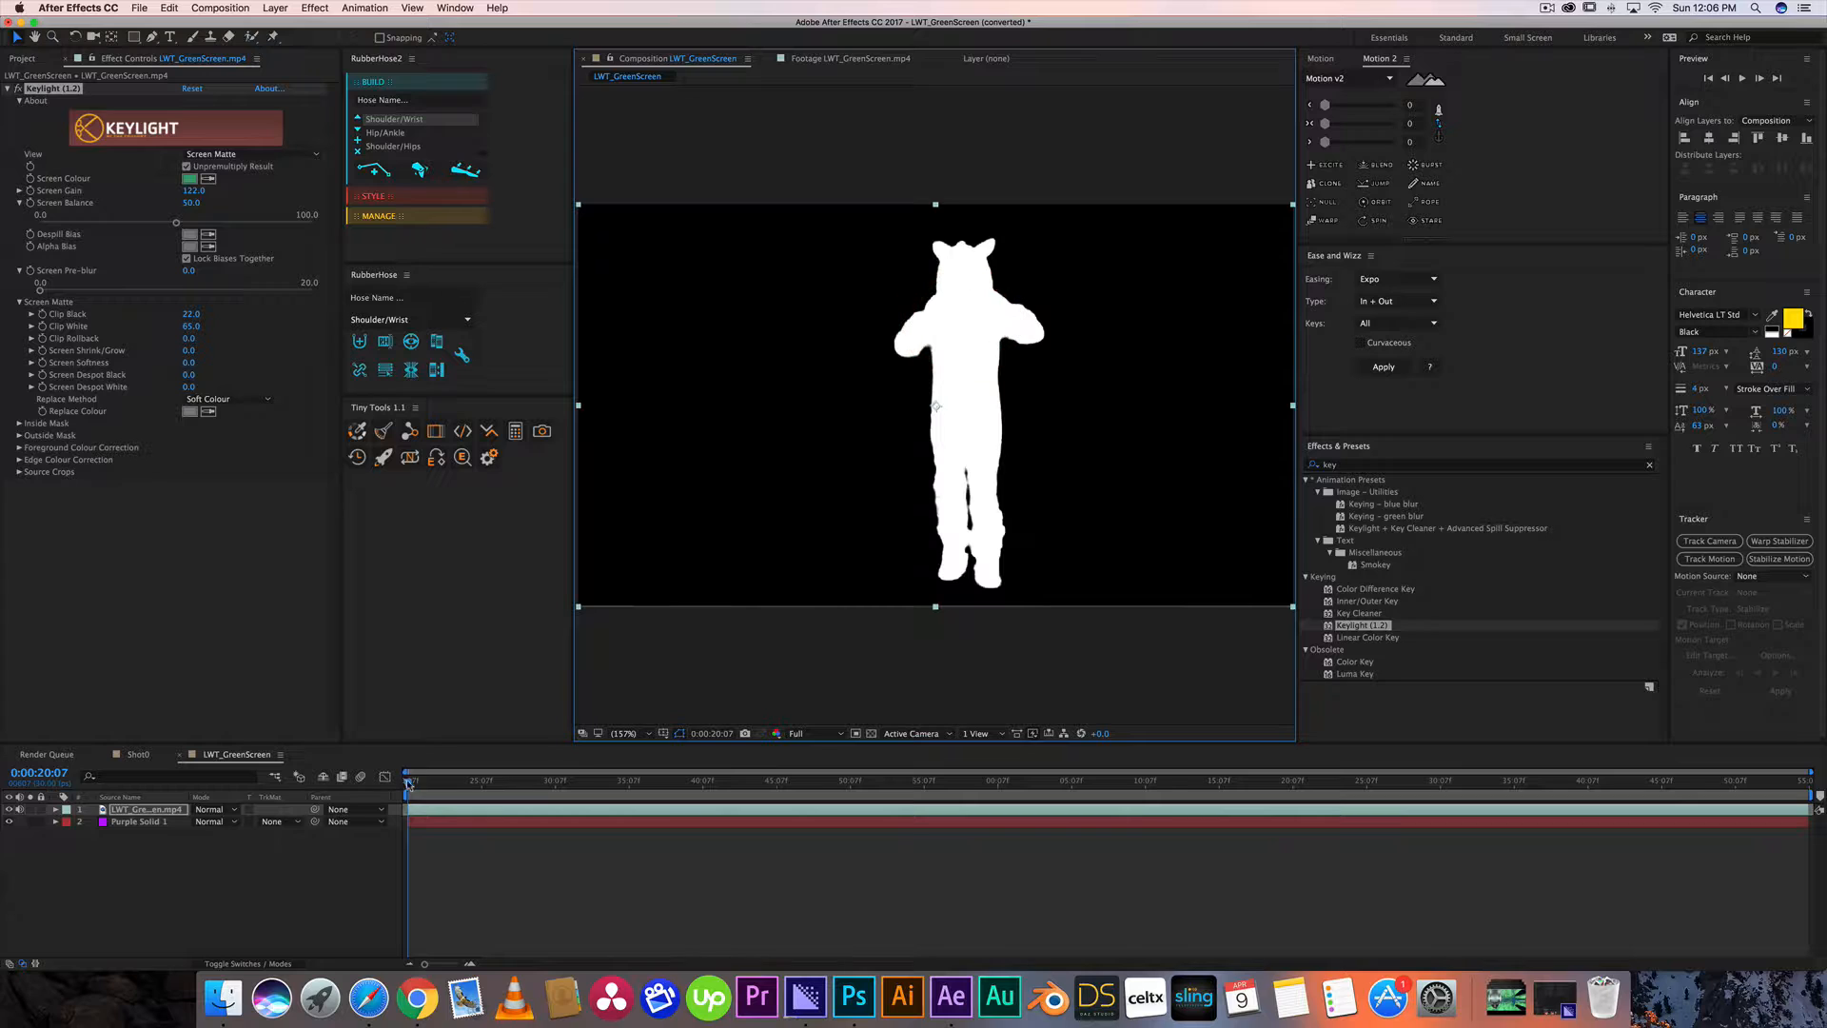
{"action": "left_click_drag", "start_coordinate": [410, 782], "coordinate": [434, 792]}
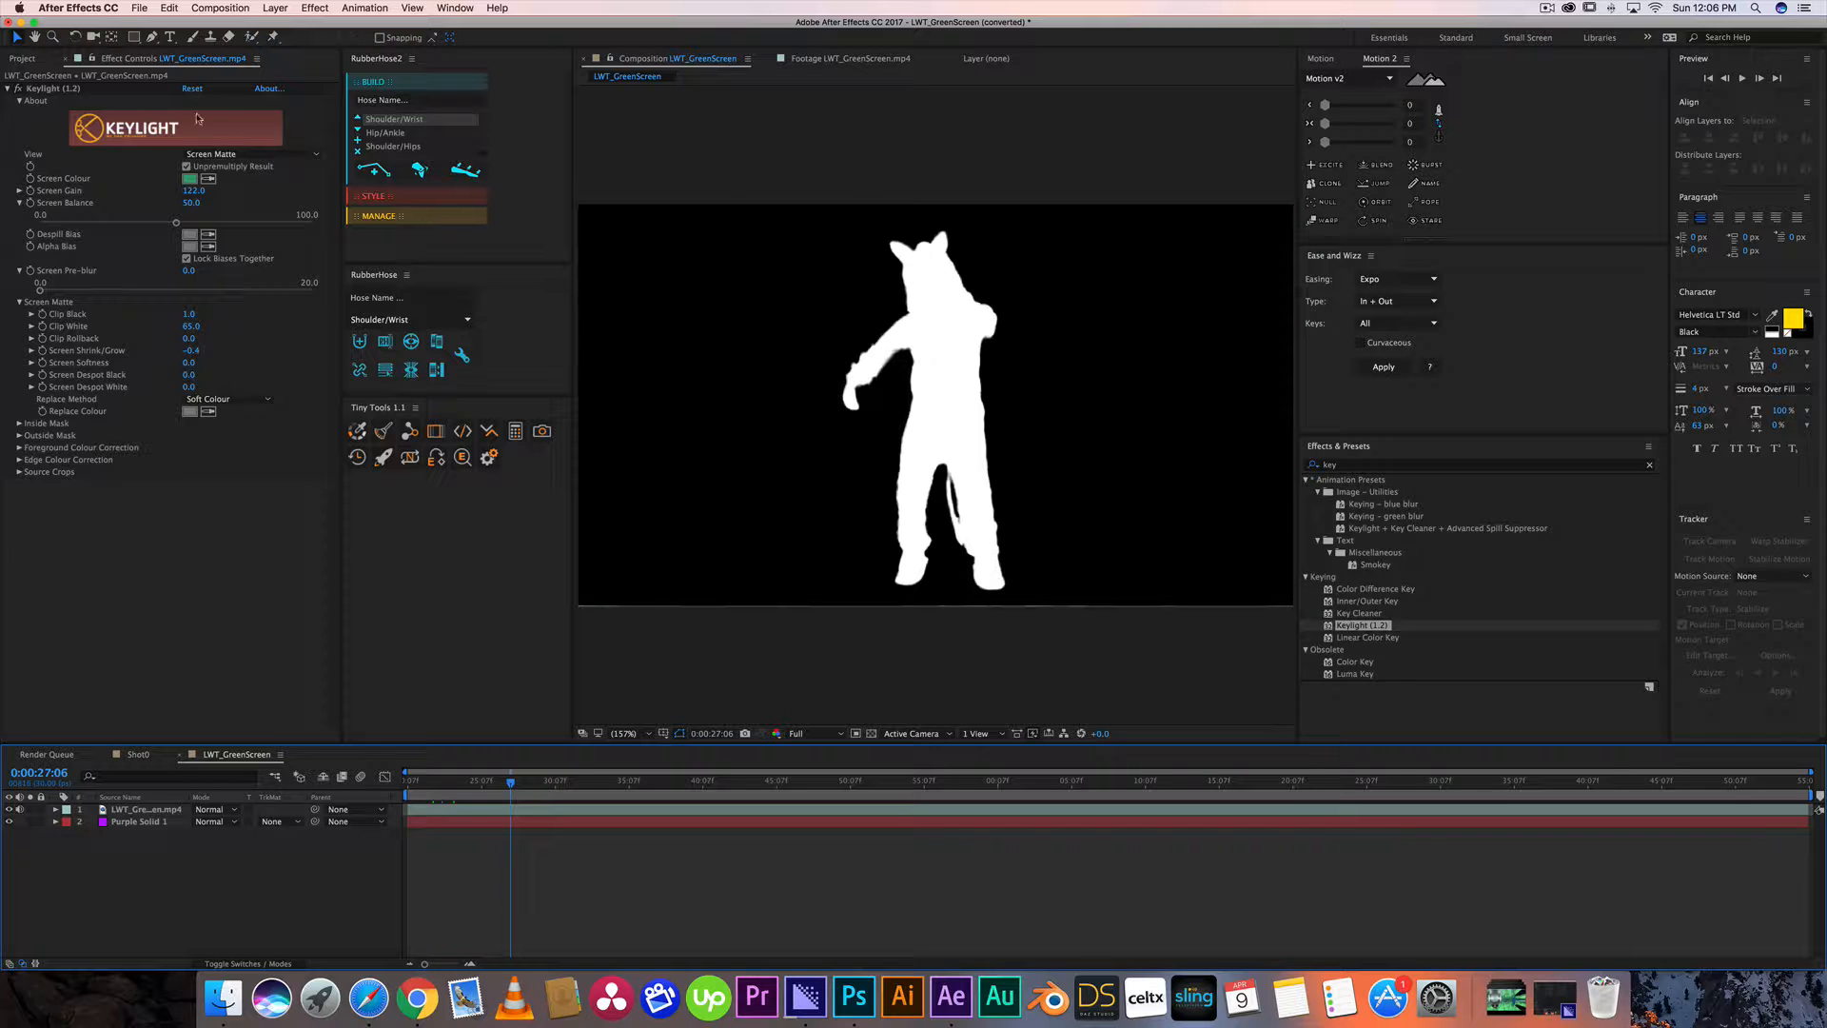
Switch the Keylight view on the footage layer back to Final Result.
{"action": "left_click", "coordinate": [225, 154]}
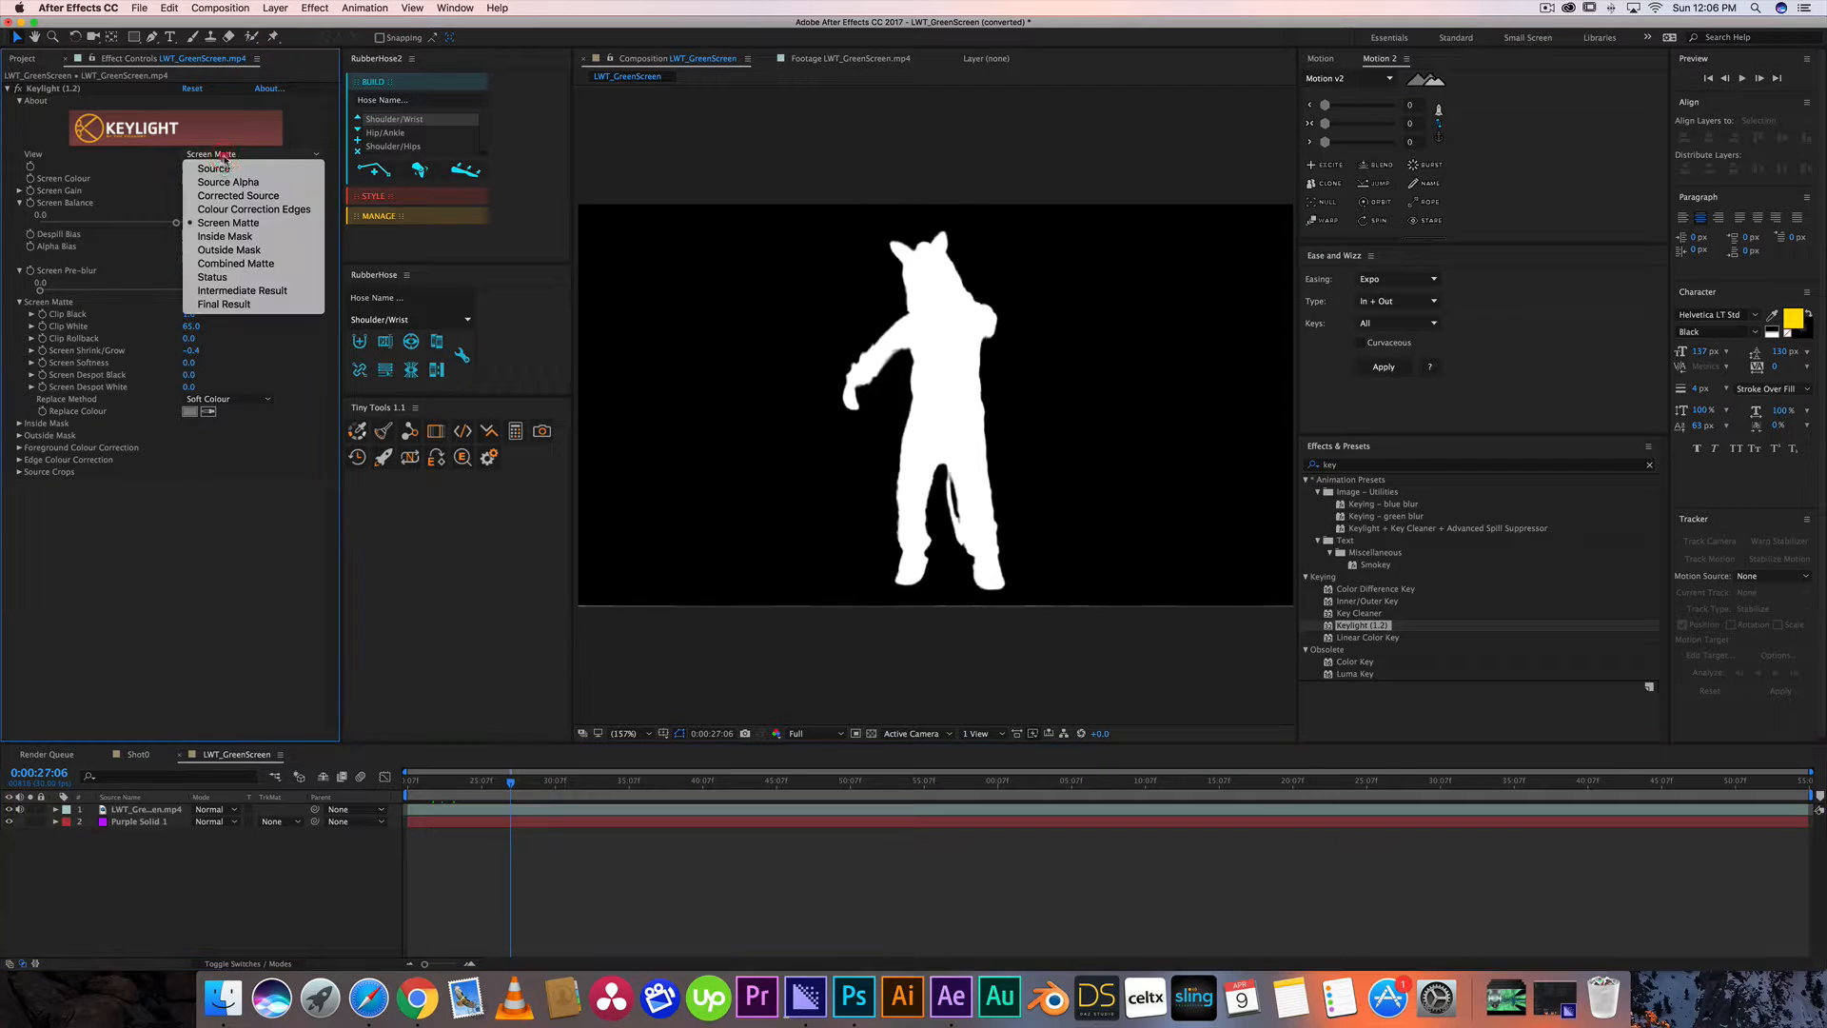
{"action": "left_click", "coordinate": [208, 306]}
{"action": "left_click", "coordinate": [709, 887]}
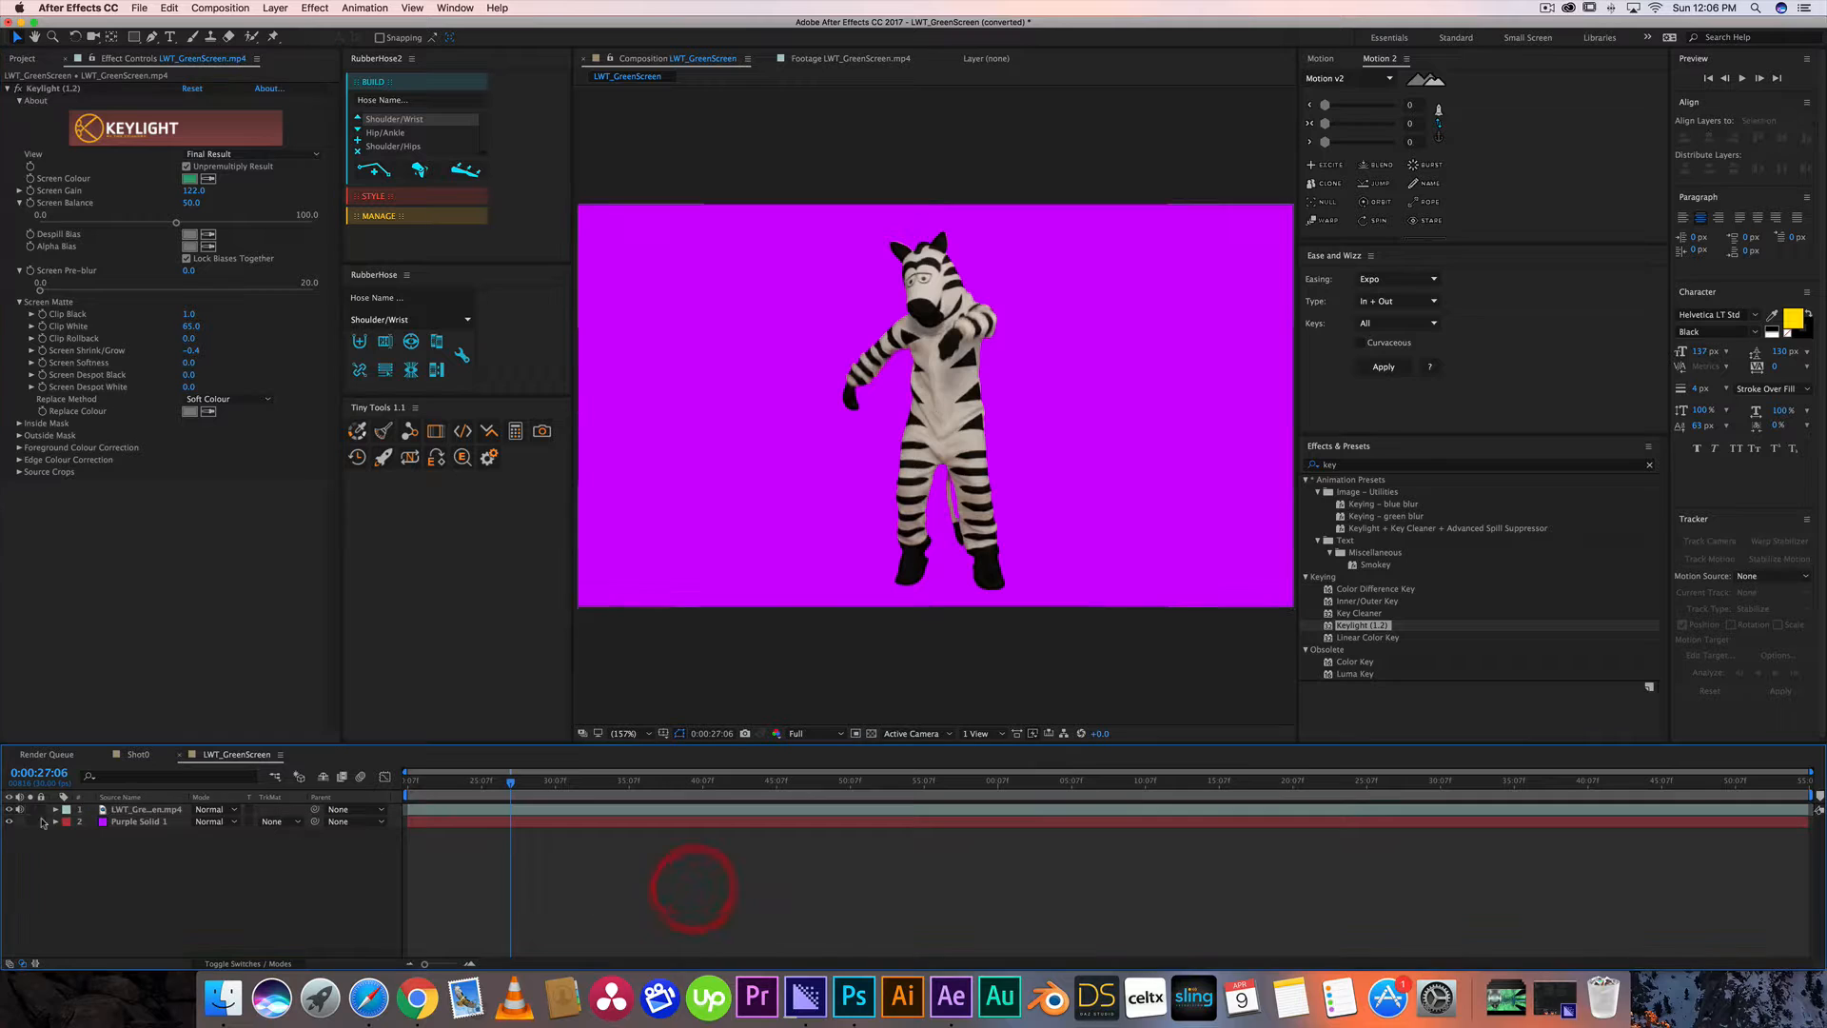
Preview the keyed zebra over the purple background, stopping at 0:00:22:13.
{"action": "left_click_drag", "start_coordinate": [484, 782], "coordinate": [439, 793]}
{"action": "key", "text": "space"}
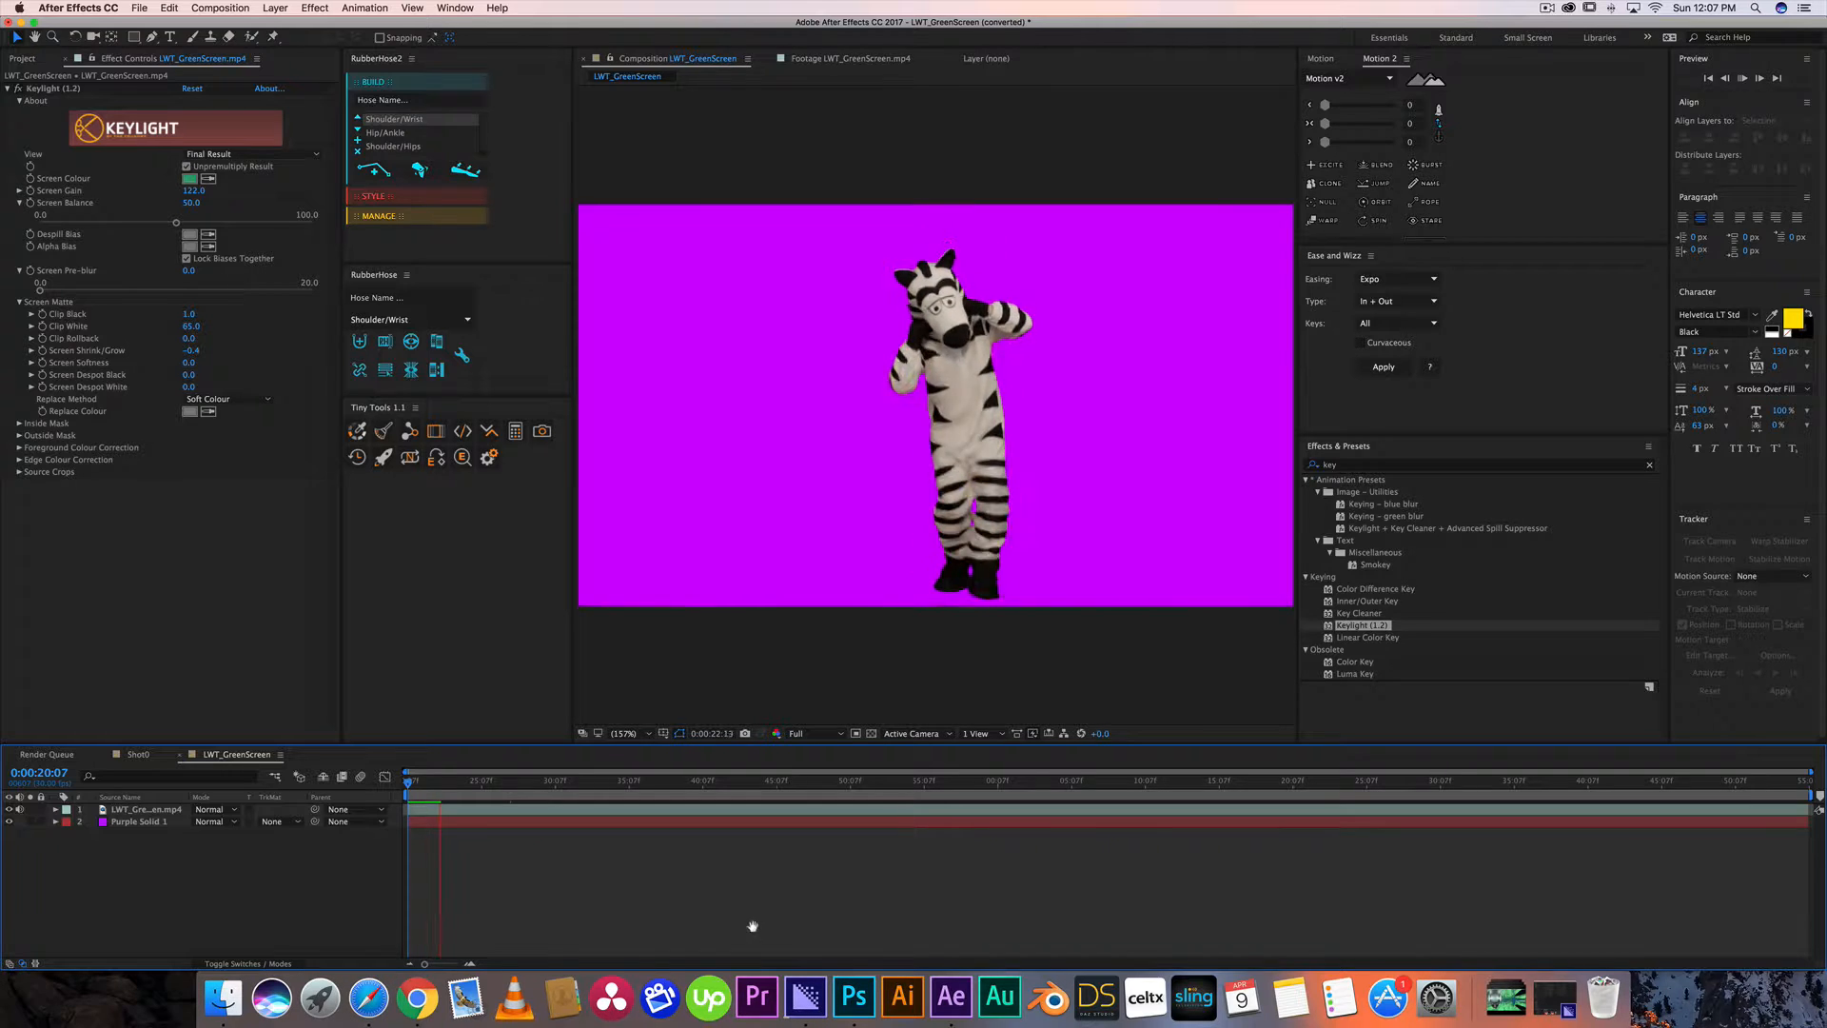
{"action": "key", "text": "space"}
{"action": "left_click", "coordinate": [813, 926]}
{"action": "left_click", "coordinate": [389, 927]}
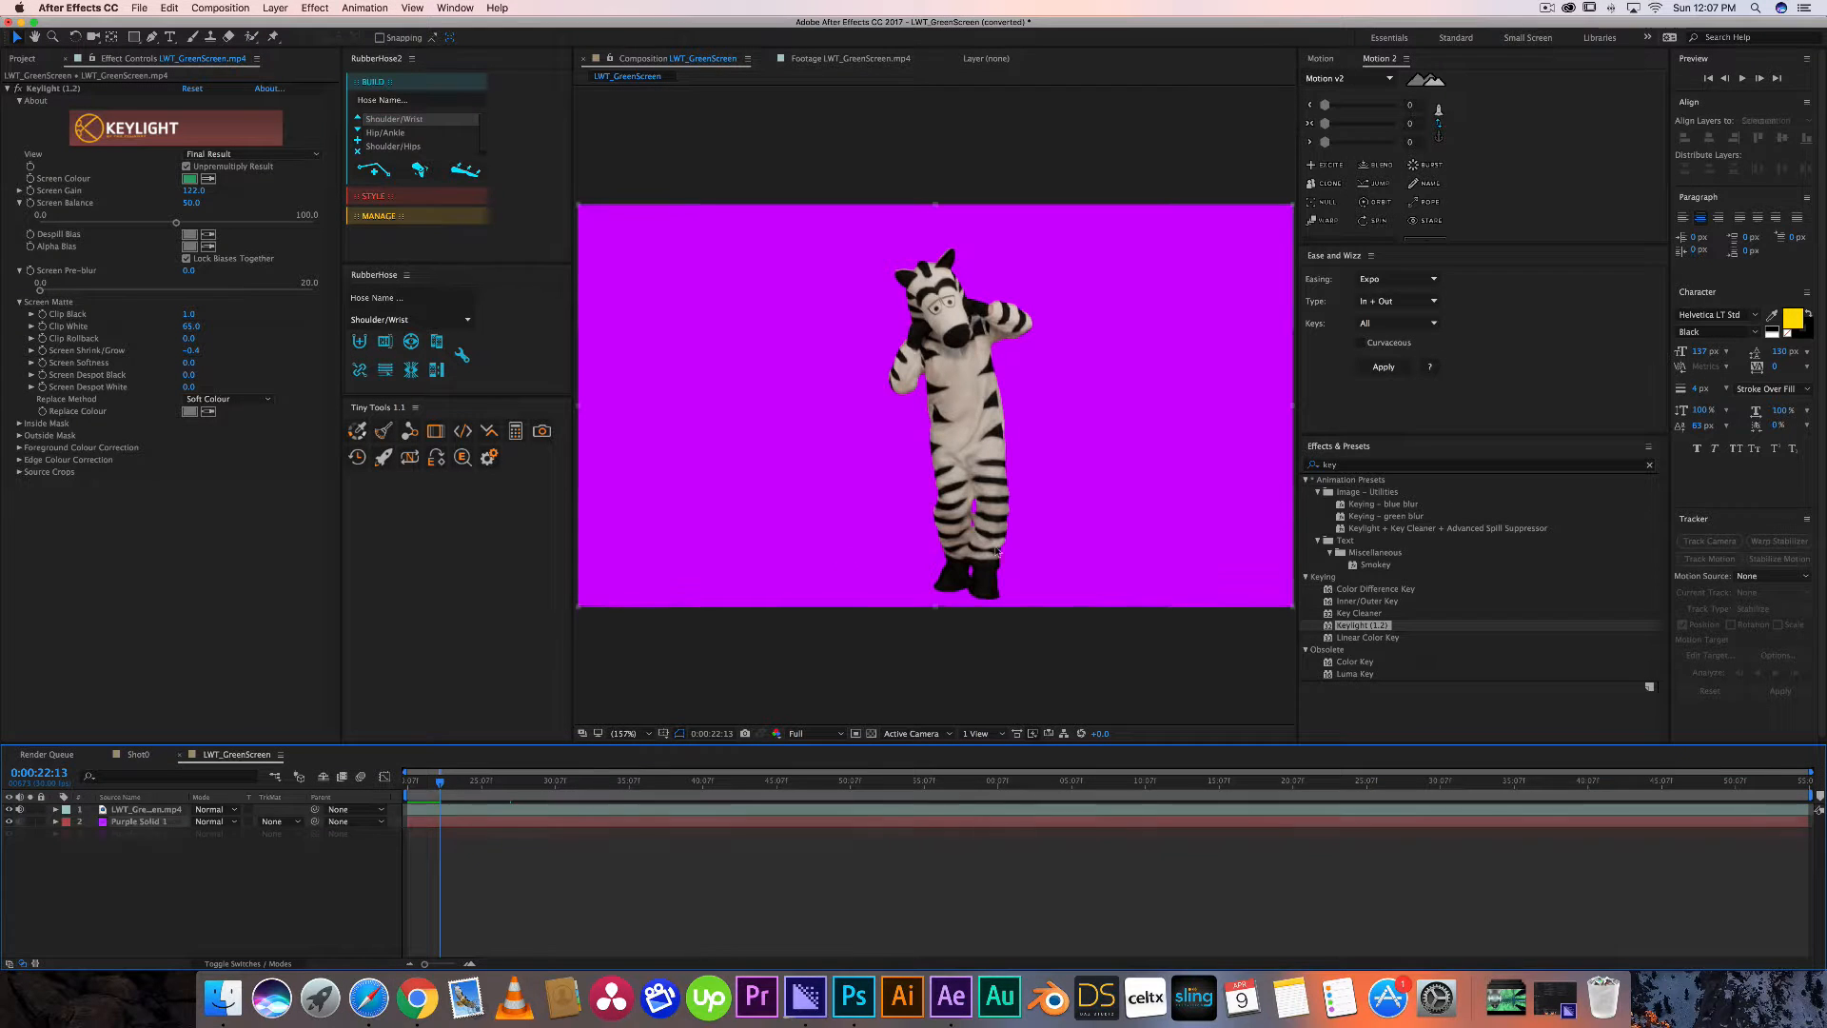
Duplicate the keyed footage layer and remove the Keylight effect from the lower copy.
{"action": "left_click", "coordinate": [140, 821], "text": "shift"}
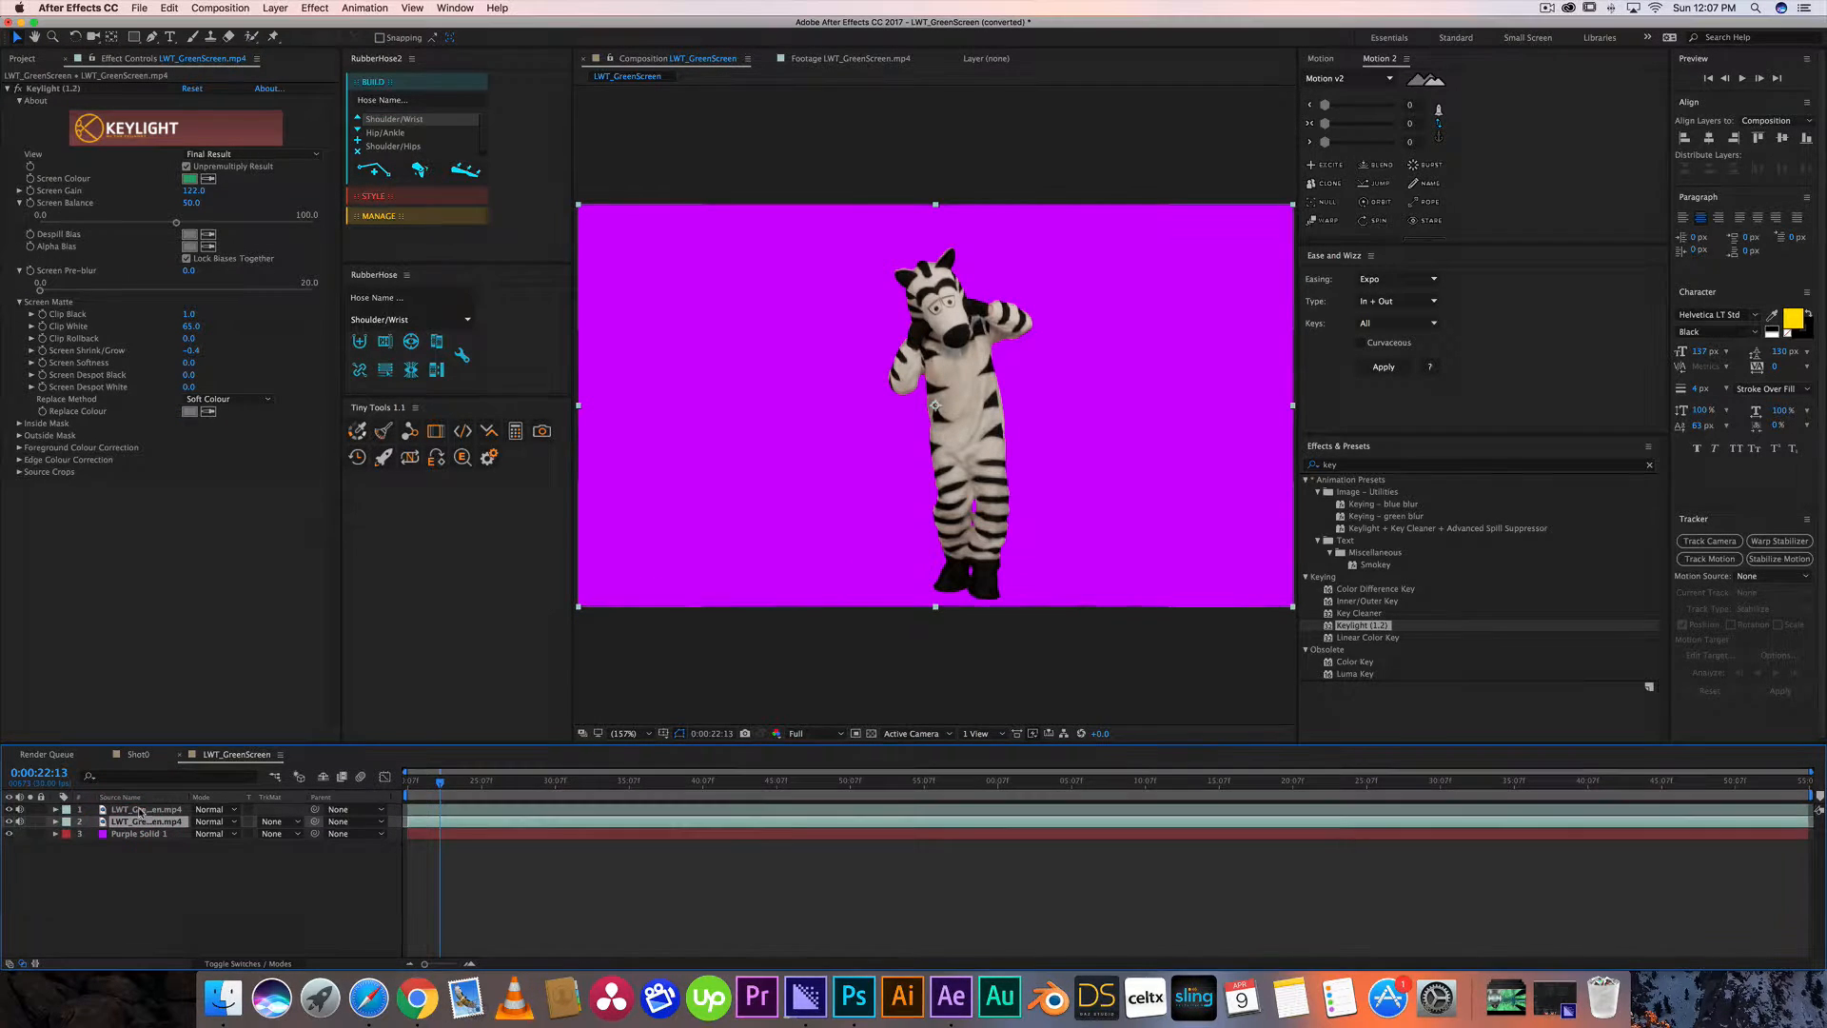
{"action": "left_click", "coordinate": [35, 89]}
{"action": "key", "text": "BackSpace"}
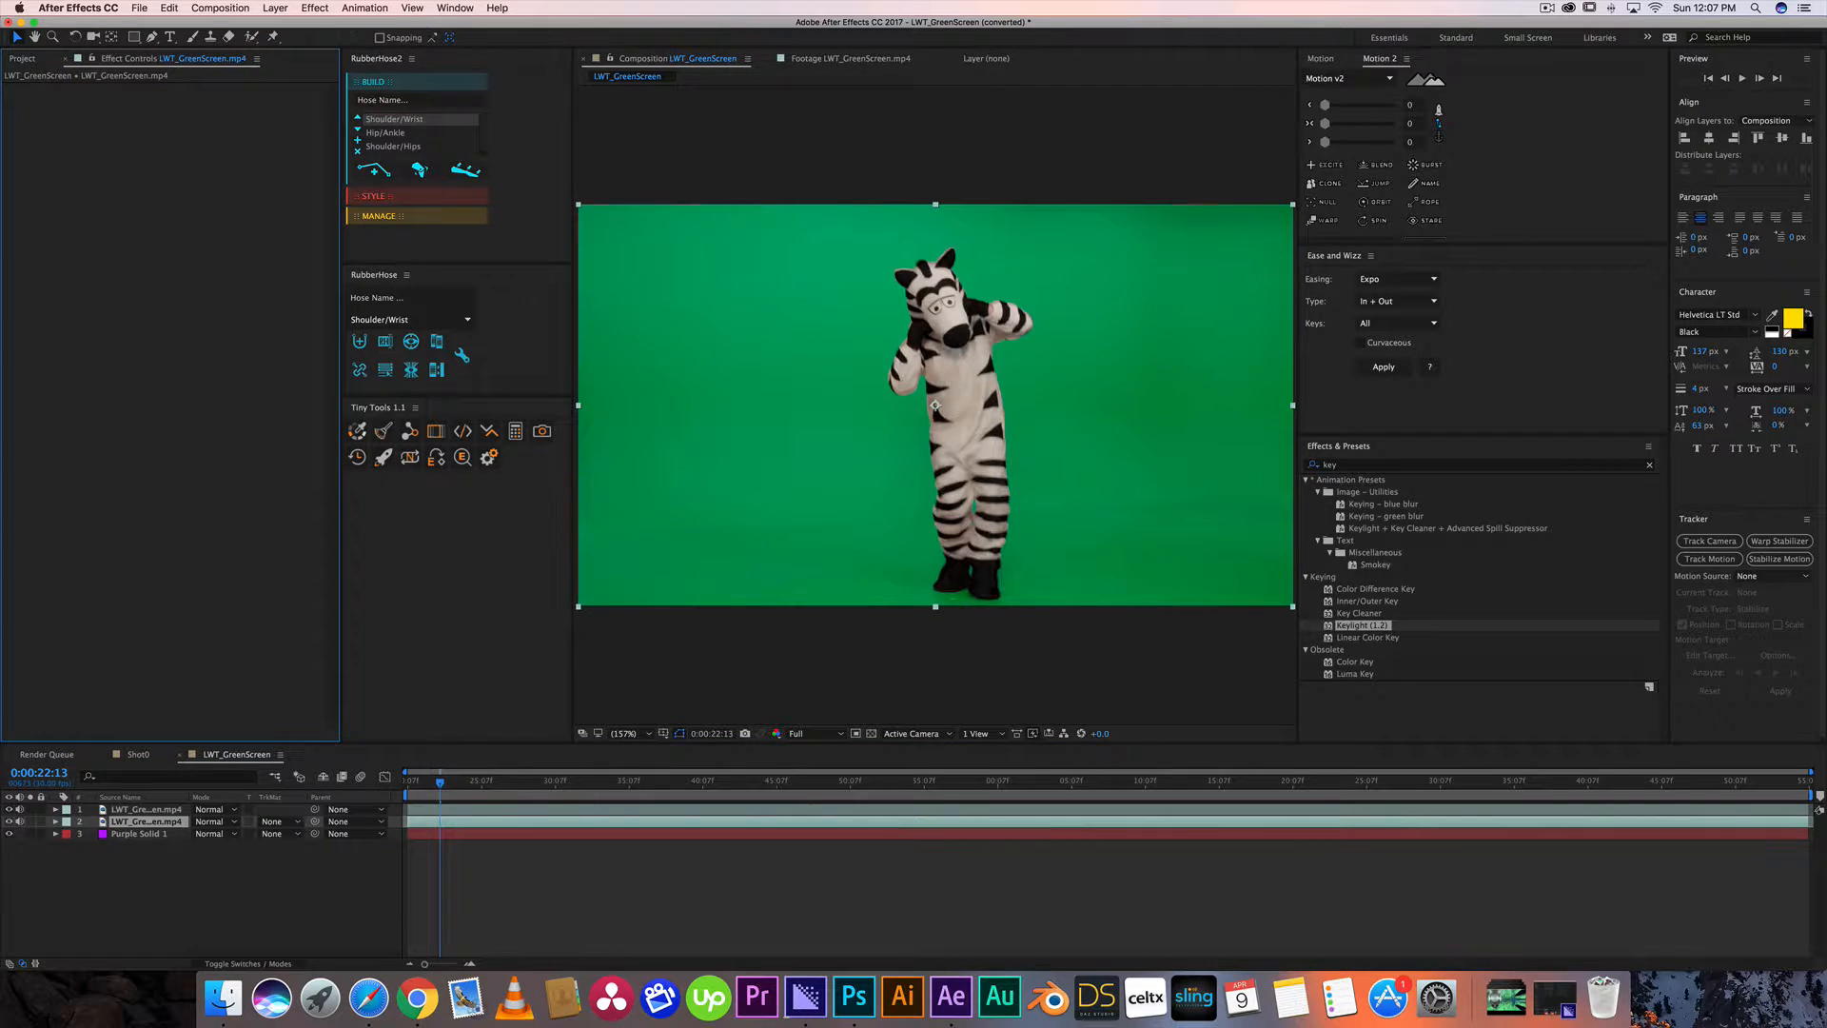
Give the unkeyed footage copy an Orange label and lock the purple solid layer.
{"action": "left_click", "coordinate": [65, 824]}
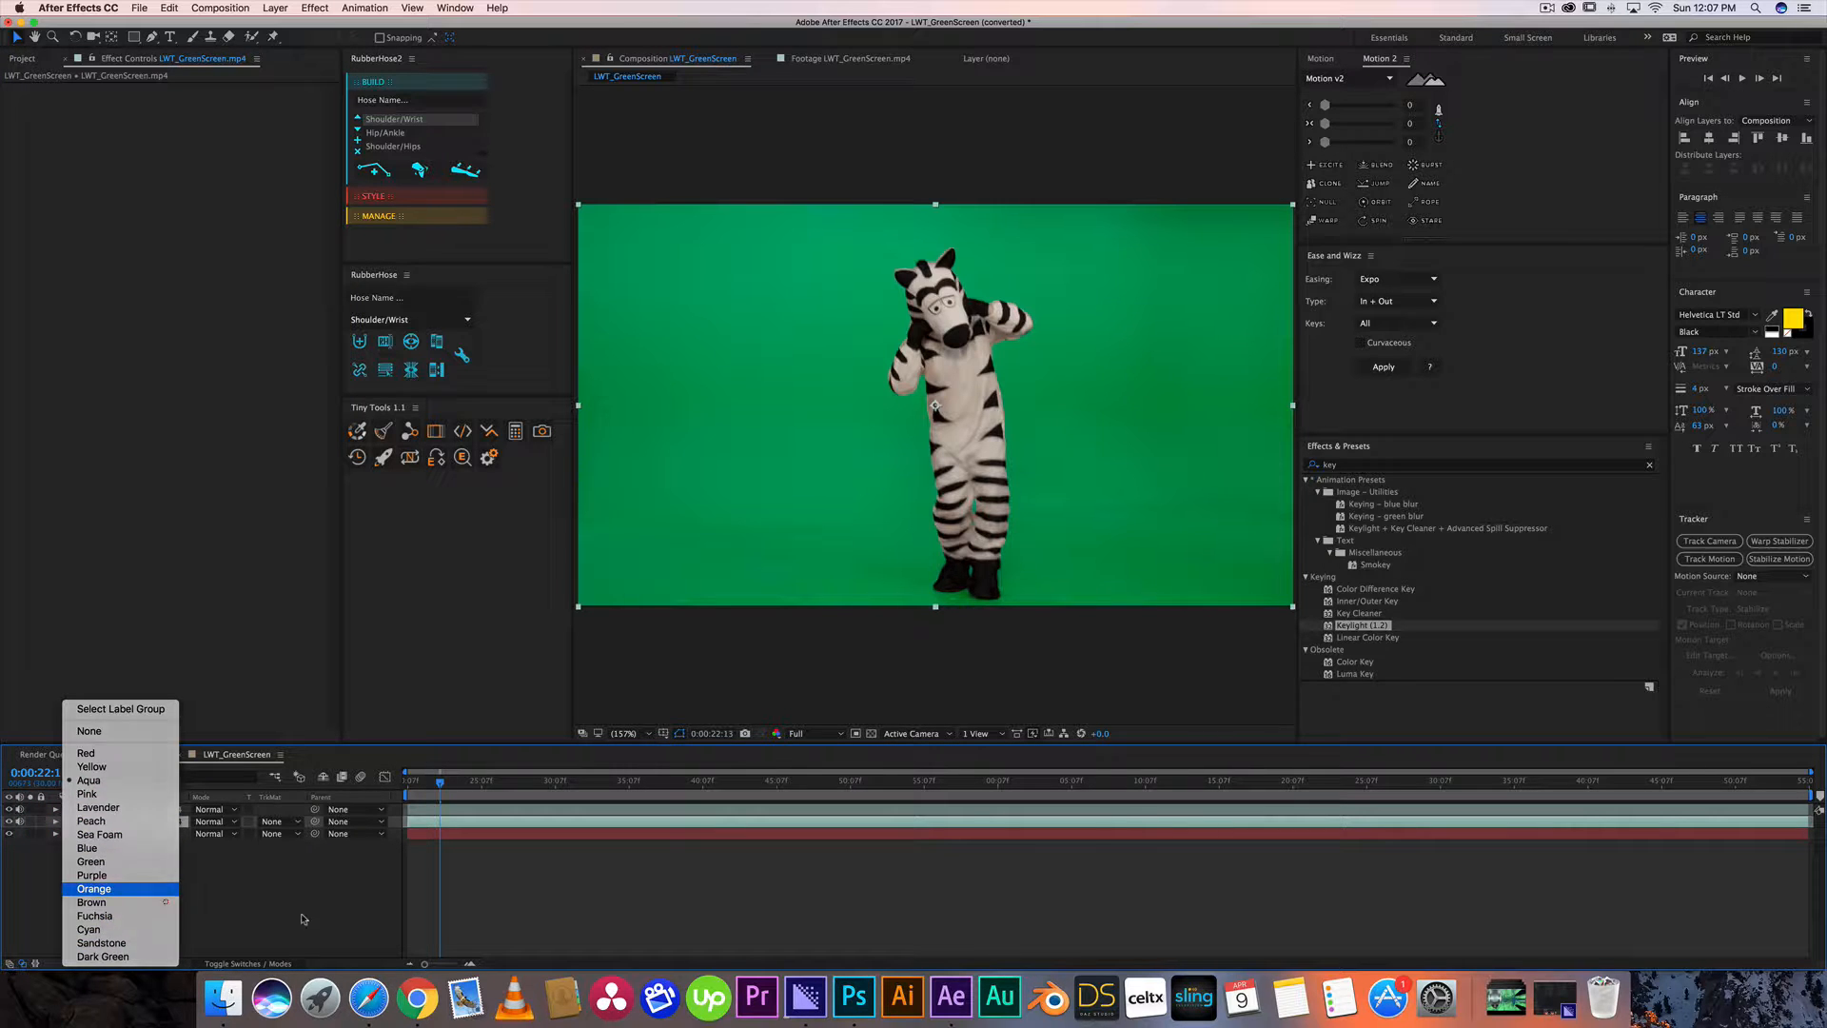
{"action": "left_click", "coordinate": [94, 888]}
{"action": "left_click", "coordinate": [198, 912]}
{"action": "left_click", "coordinate": [40, 834]}
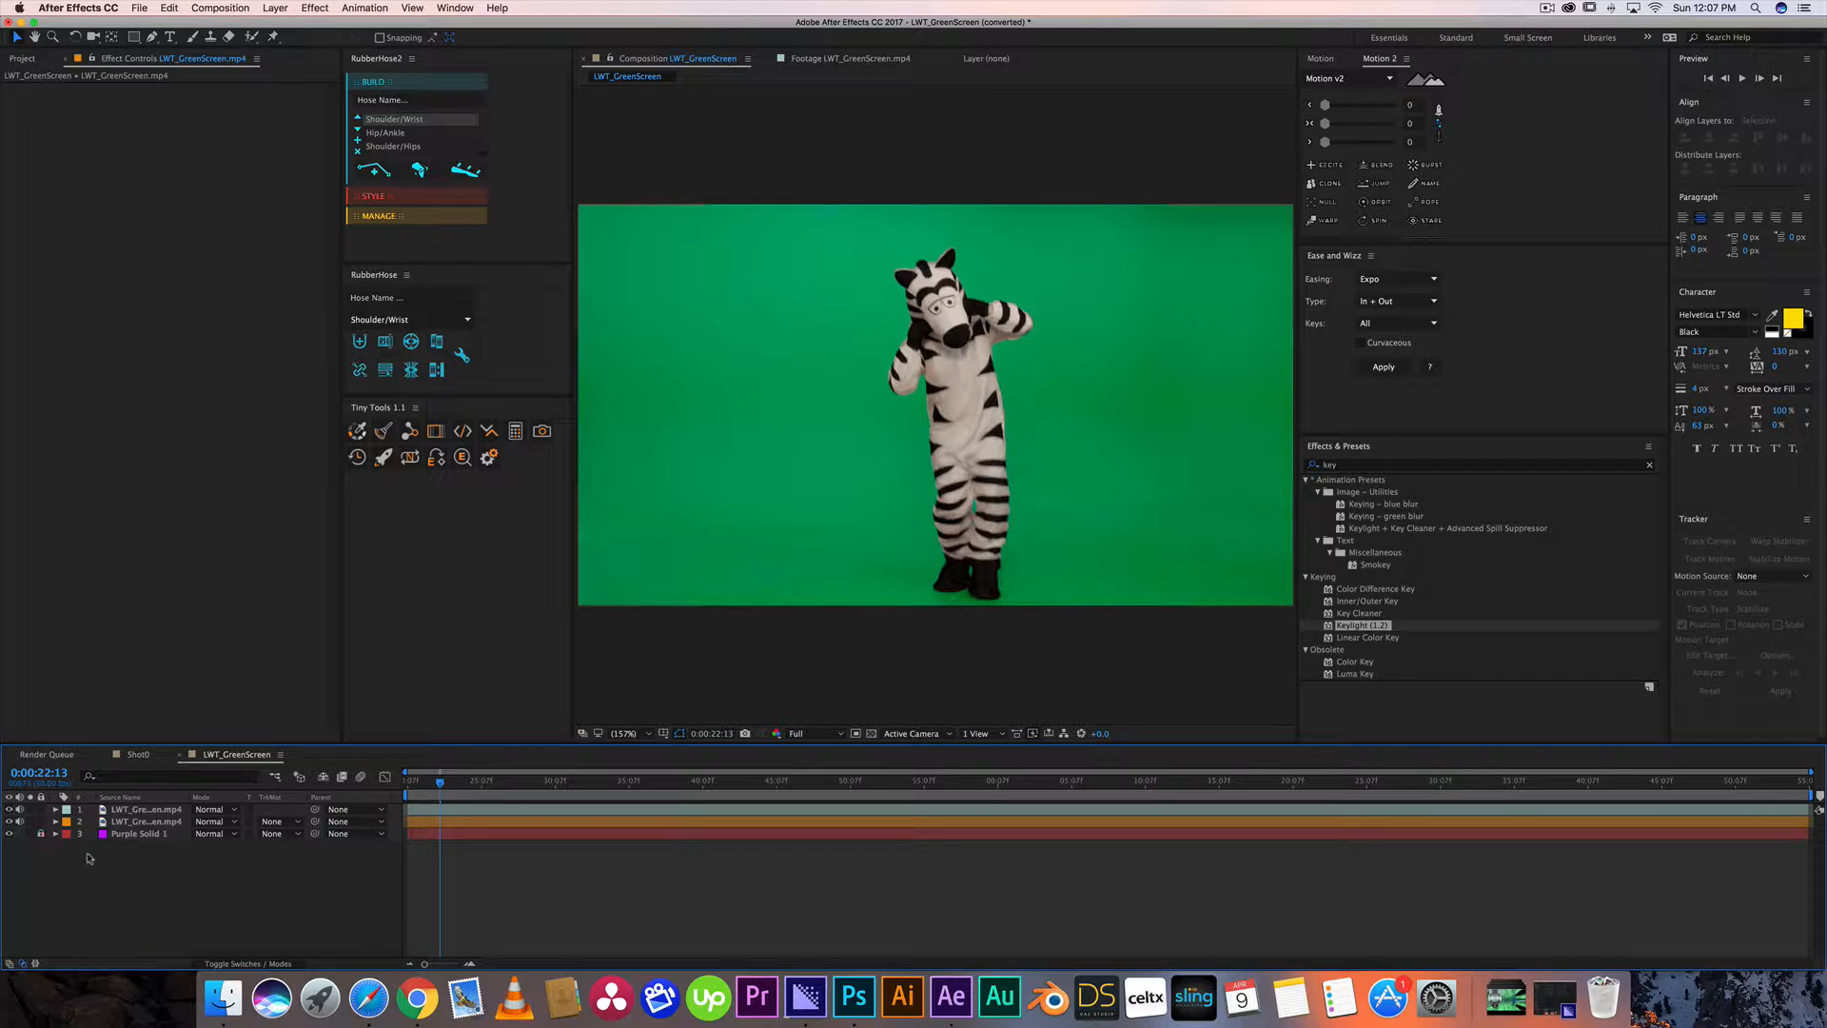
Compare the two footage layers by toggling their visibility, leaving the orange copy shown and the keyed top layer hidden.
{"action": "left_click", "coordinate": [145, 821]}
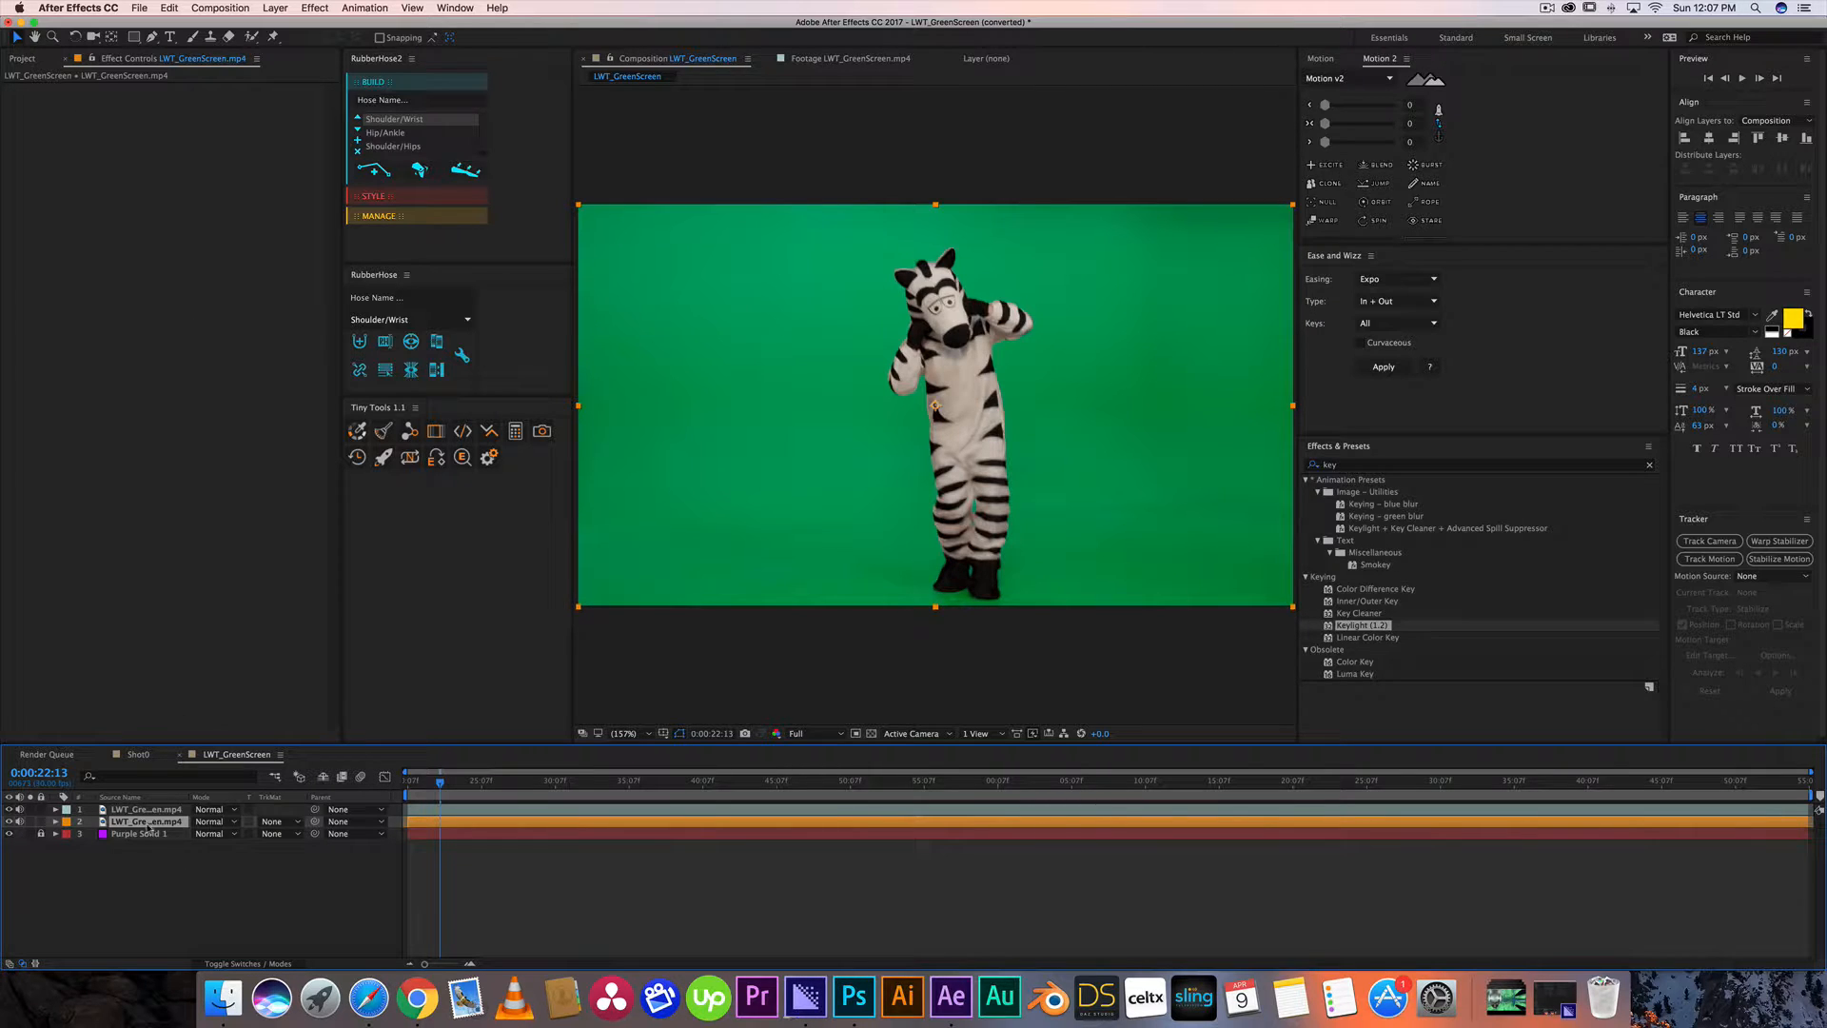
{"action": "left_click", "coordinate": [121, 809]}
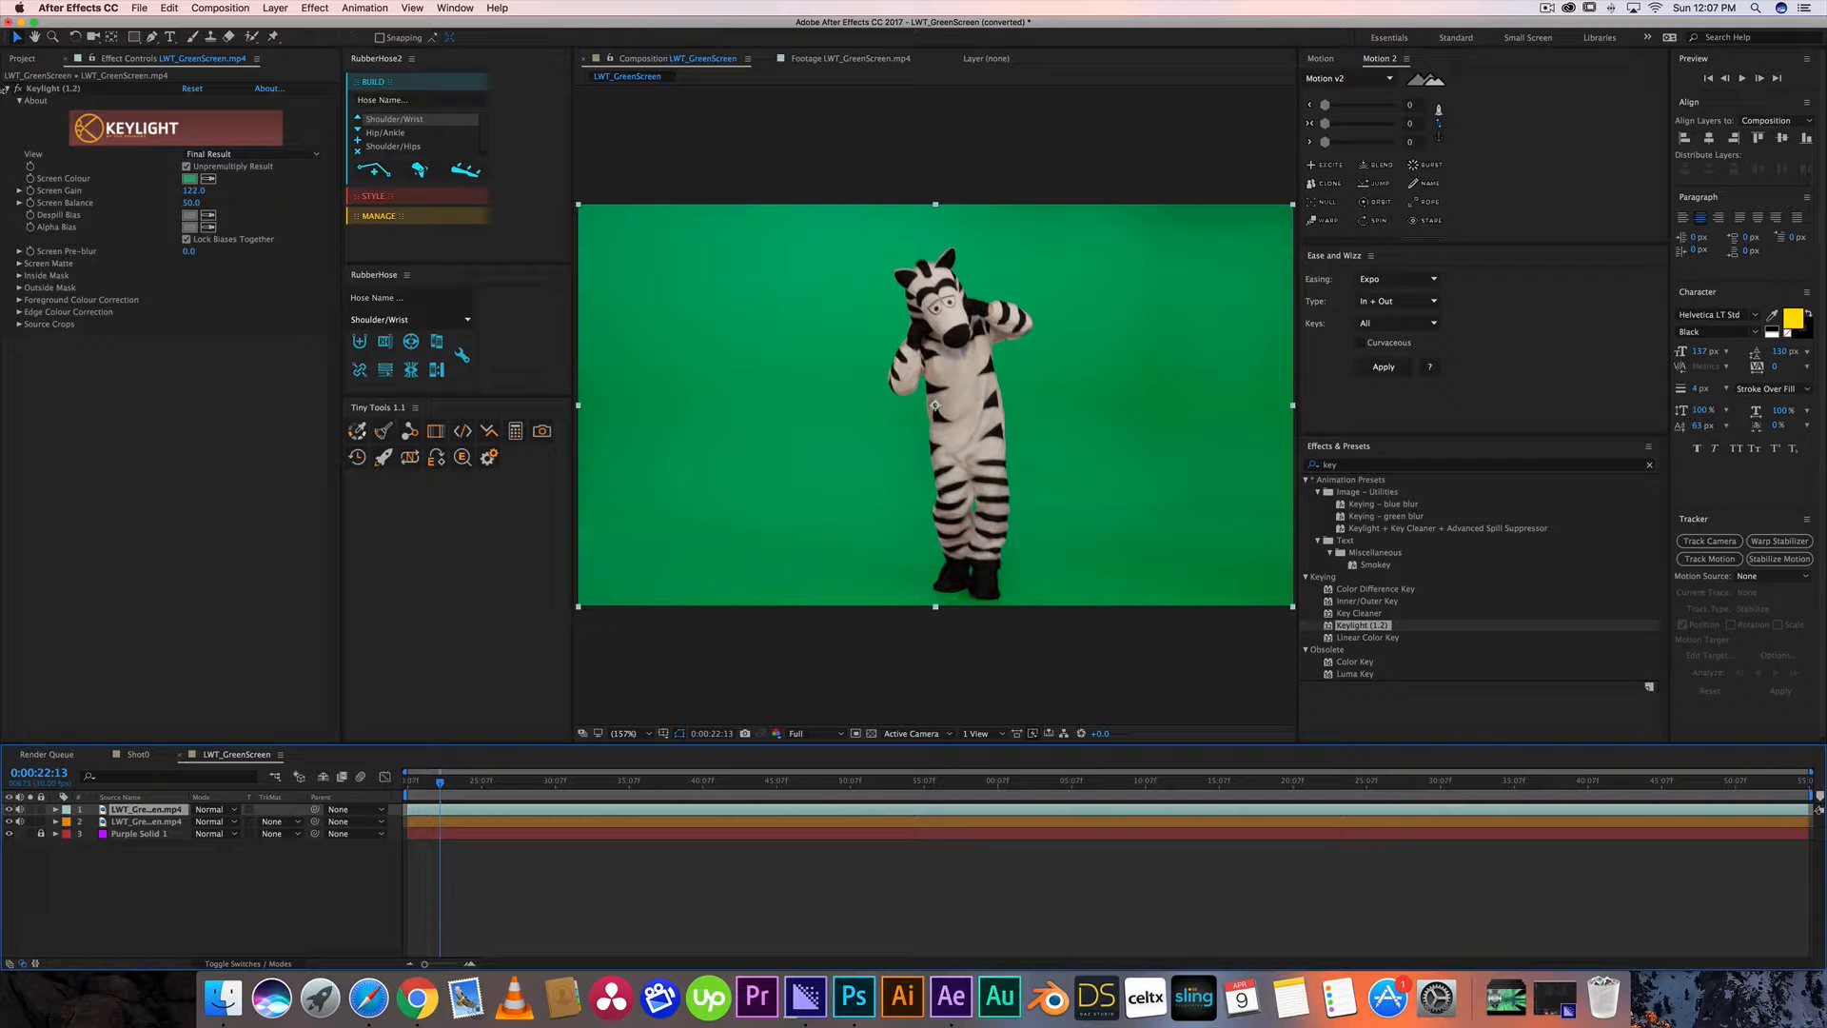
{"action": "left_click", "coordinate": [8, 822]}
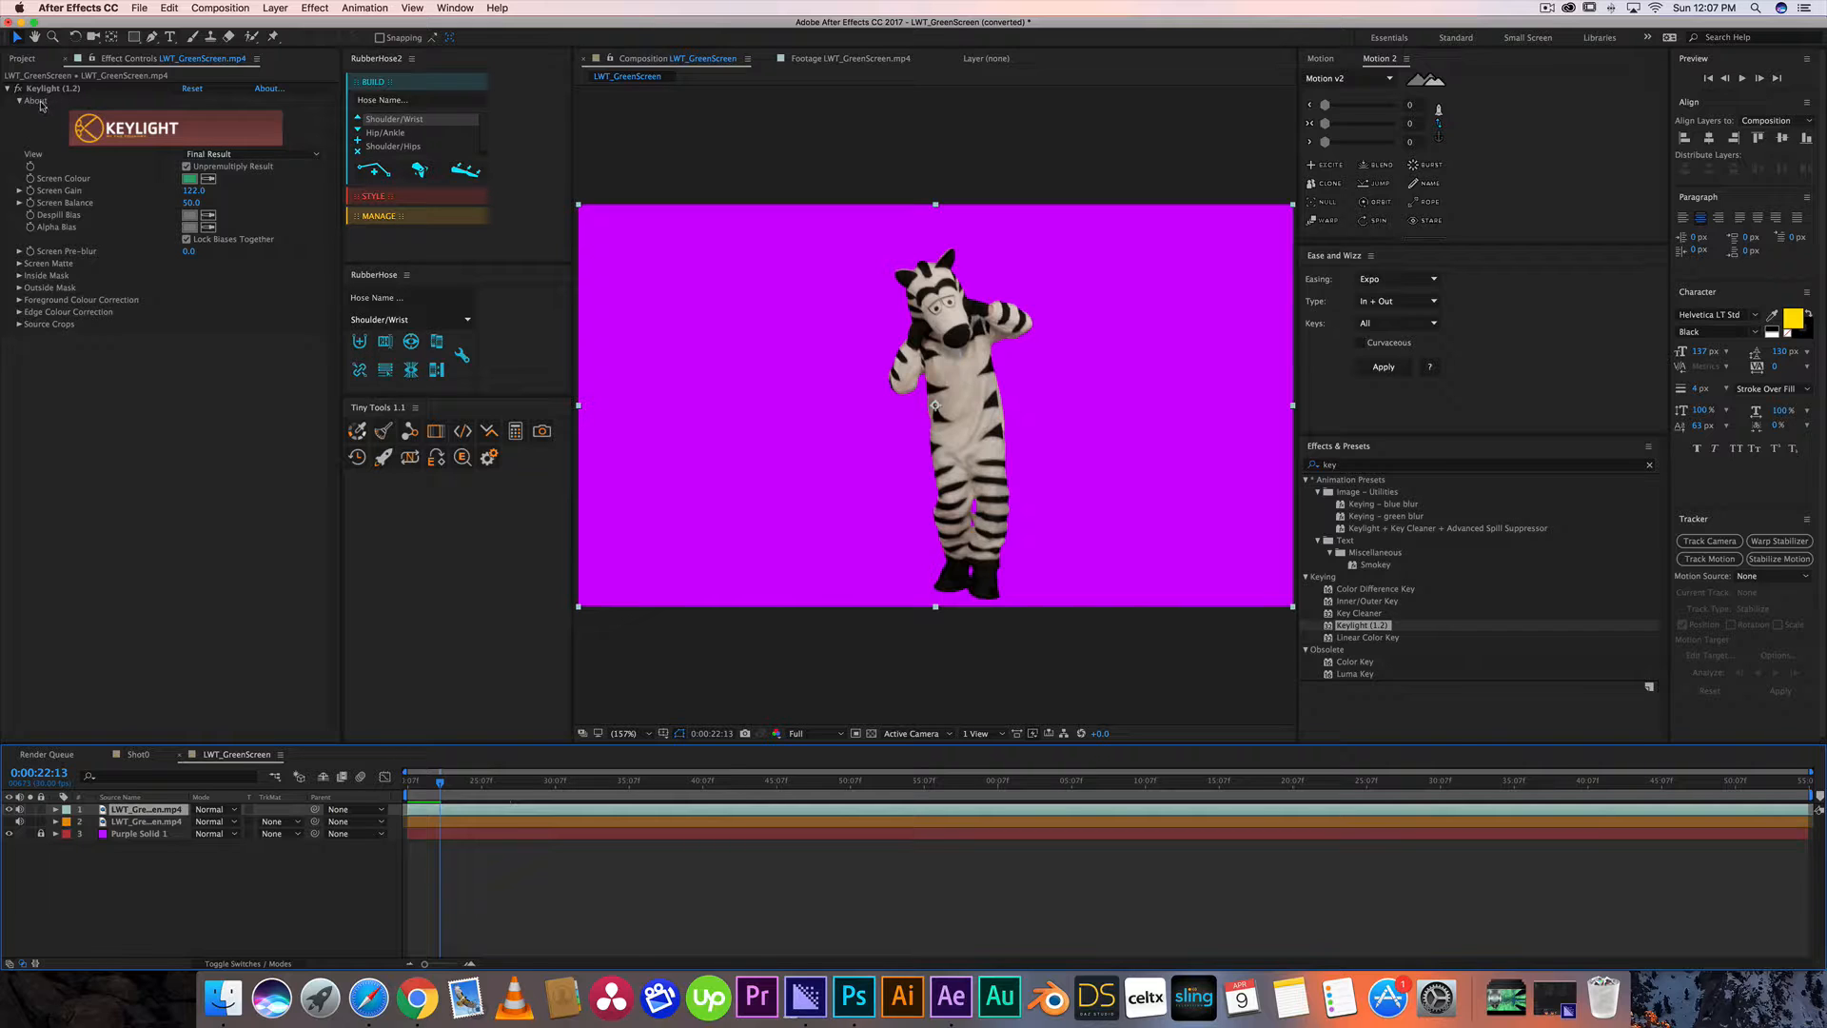
{"action": "left_click", "coordinate": [77, 871]}
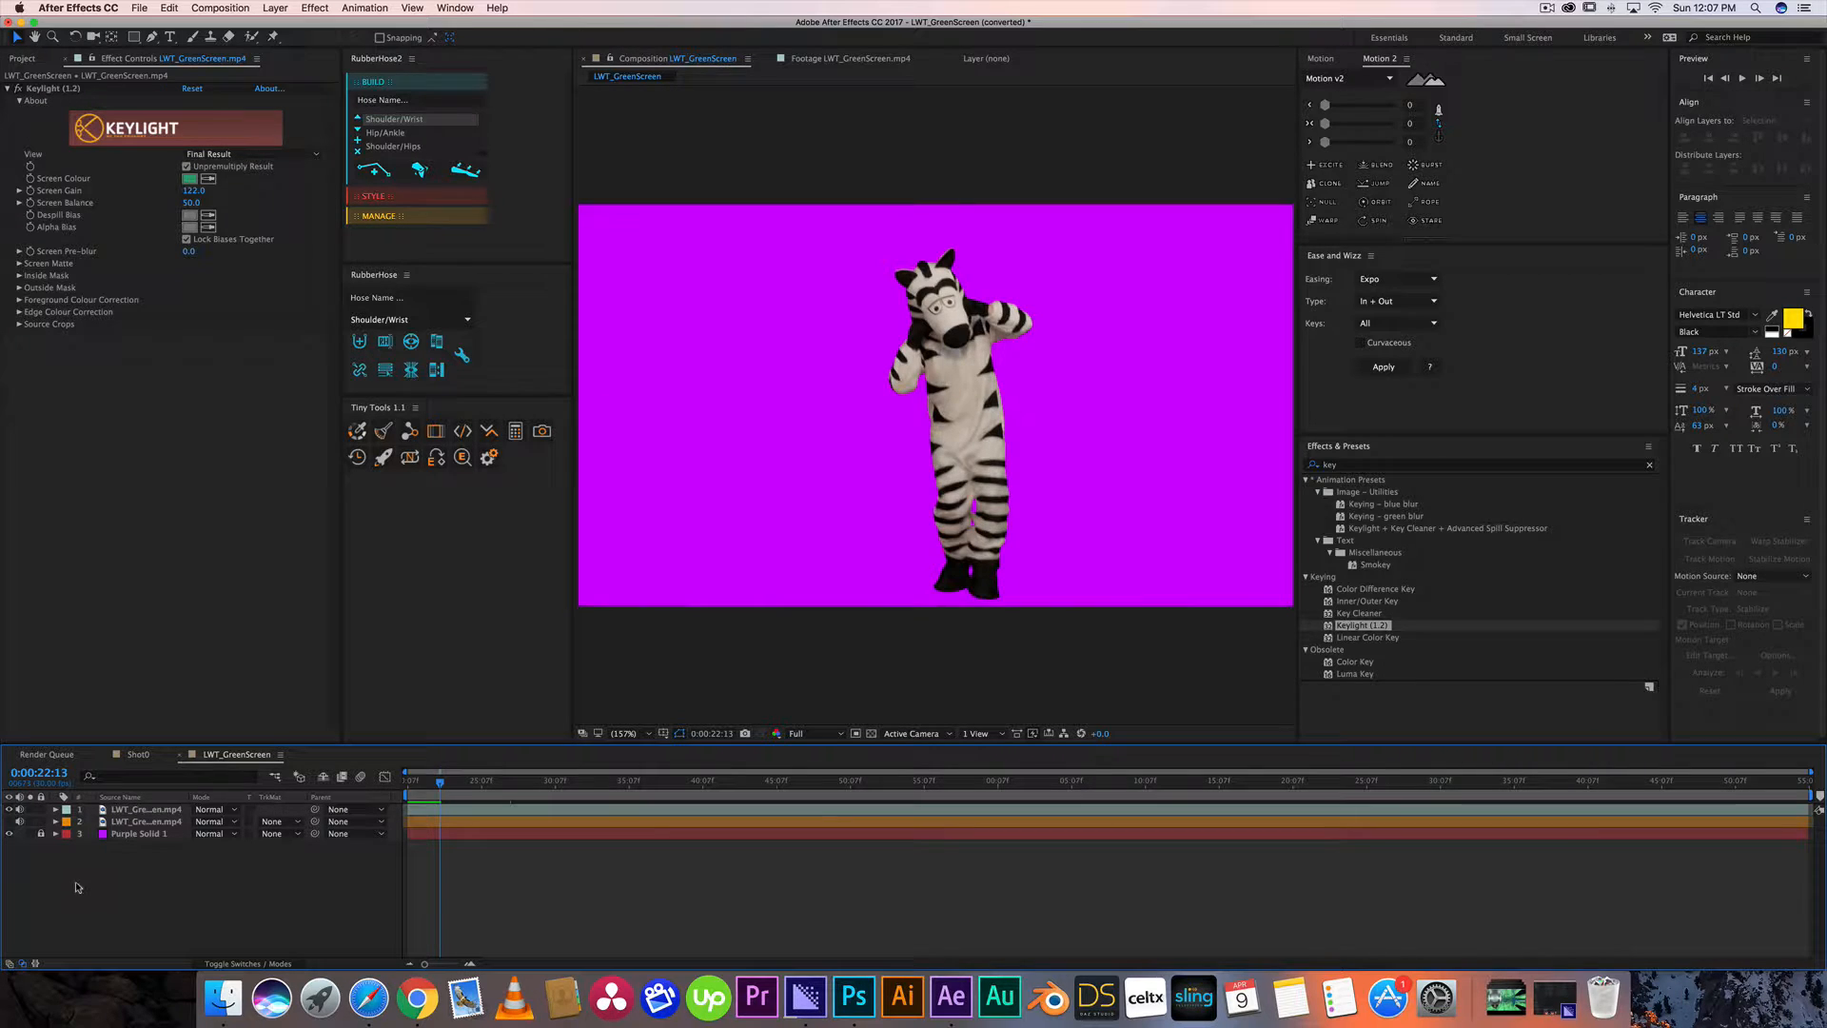
{"action": "left_click", "coordinate": [73, 869]}
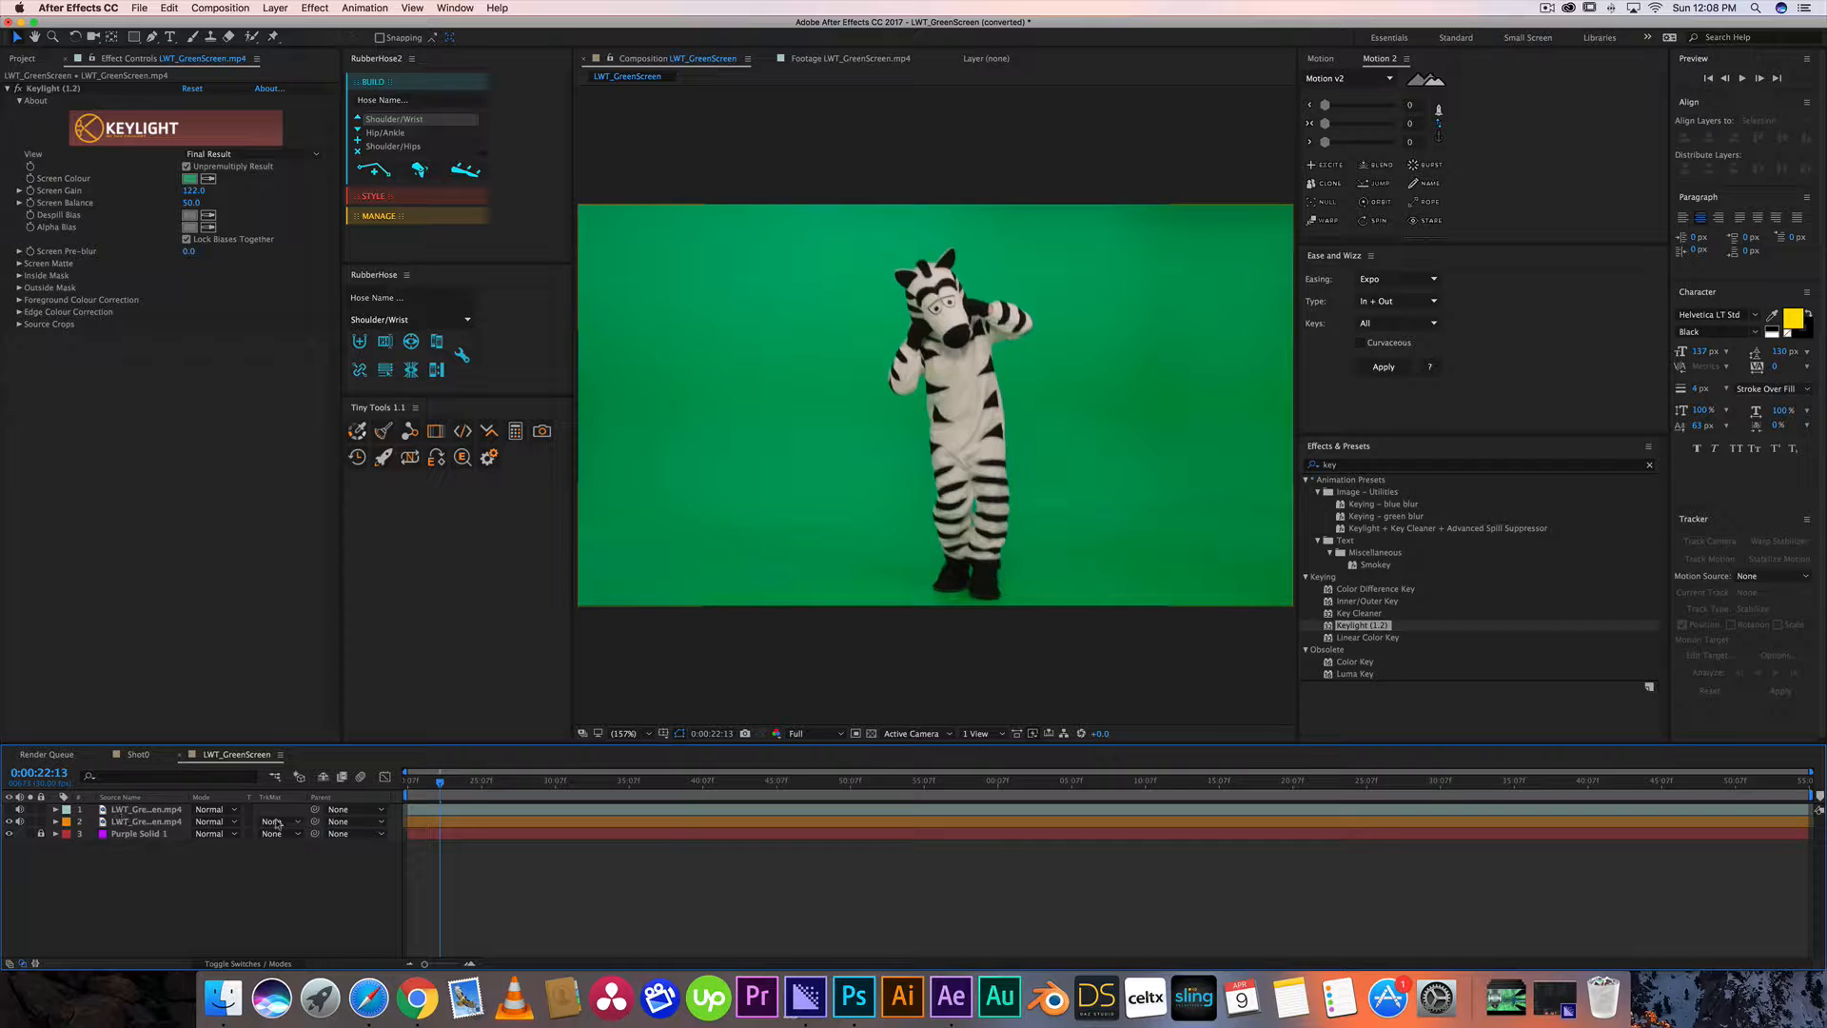
Set the orange footage layer's track matte to Alpha Matte "LWT_GreenScreen.mp4".
{"action": "left_click", "coordinate": [276, 832]}
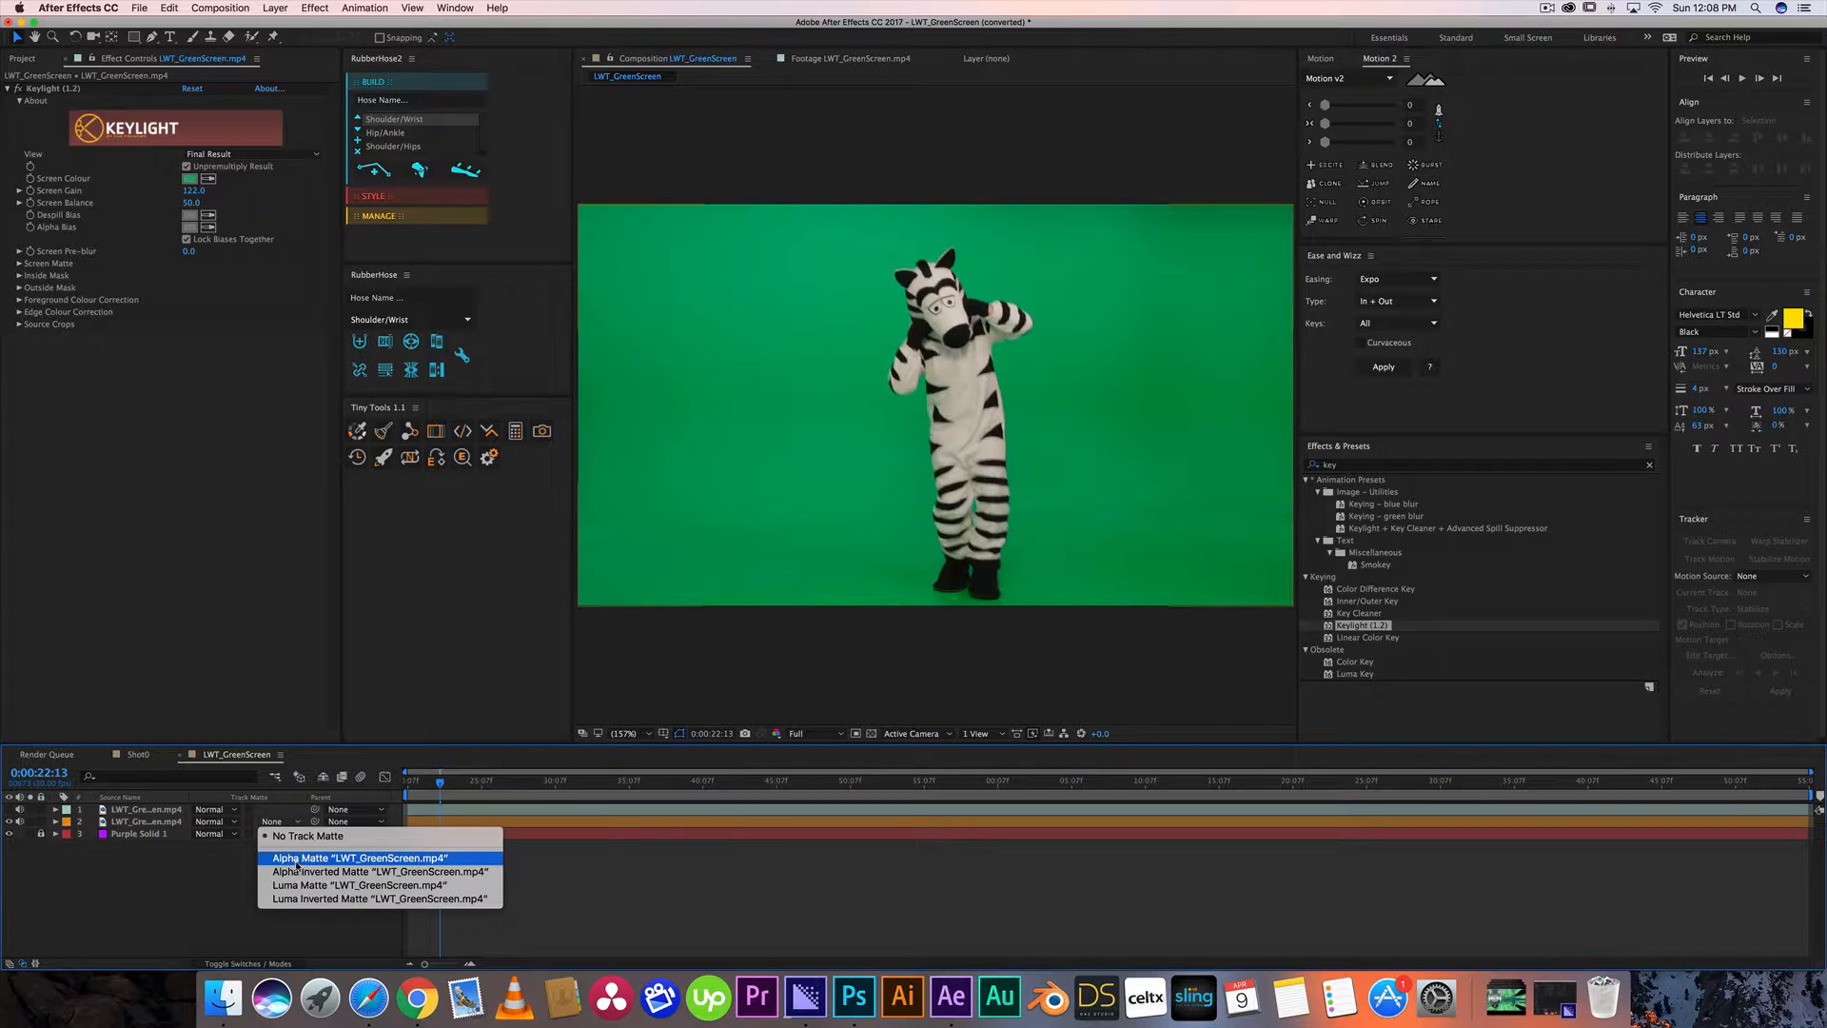
{"action": "left_click", "coordinate": [298, 860]}
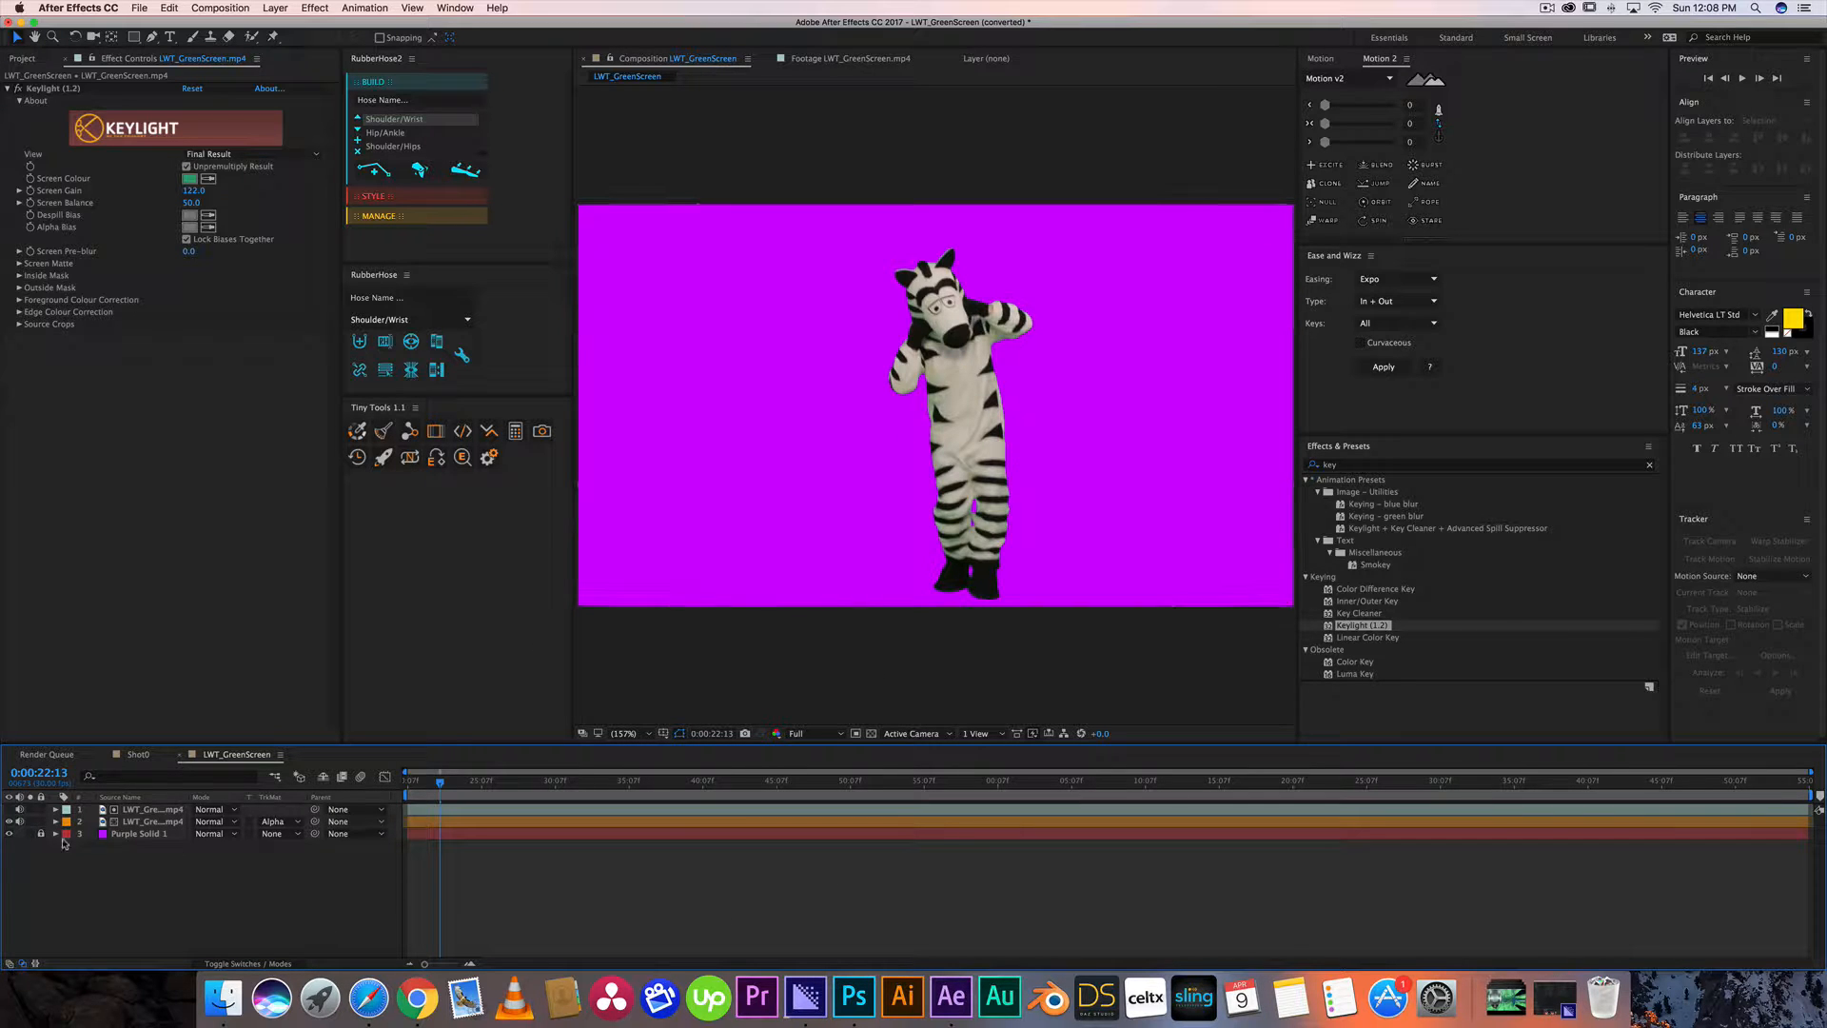
{"action": "left_click", "coordinate": [150, 828]}
{"action": "left_click", "coordinate": [161, 809]}
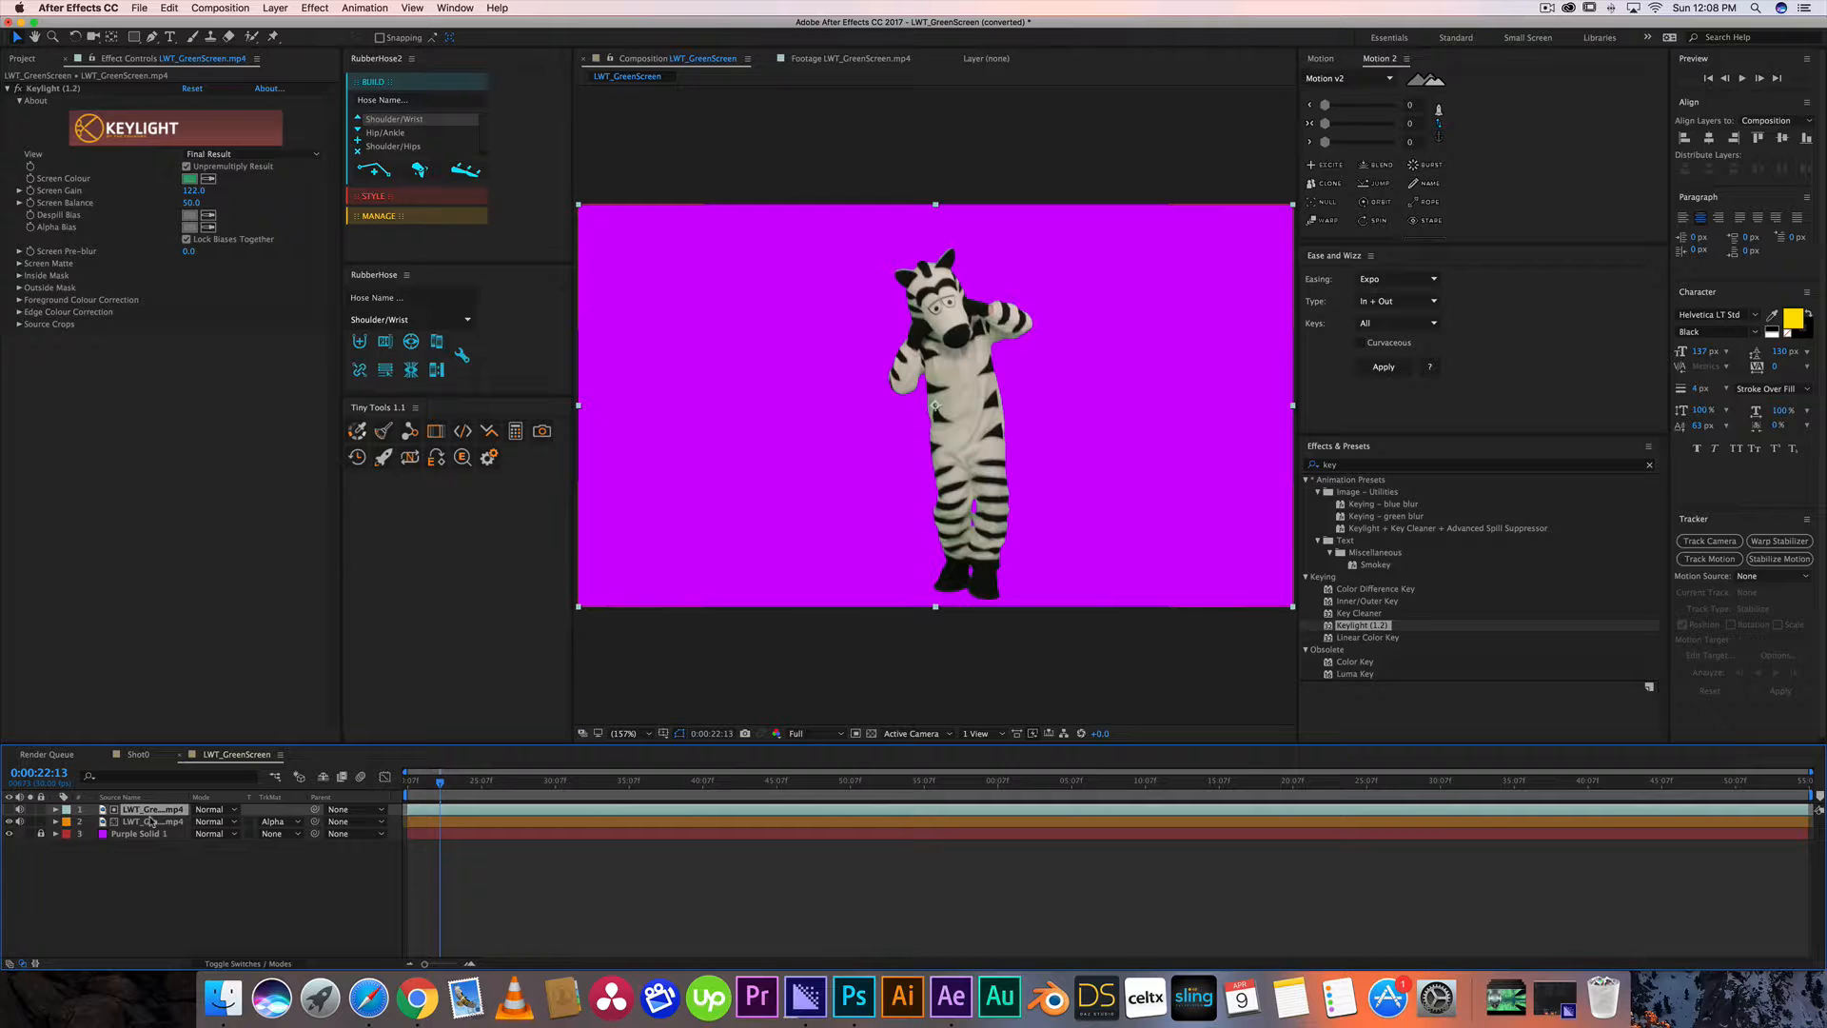
Hide the purple solid and check the matte layer against the orange footage layer on the empty background.
{"action": "left_click", "coordinate": [9, 833]}
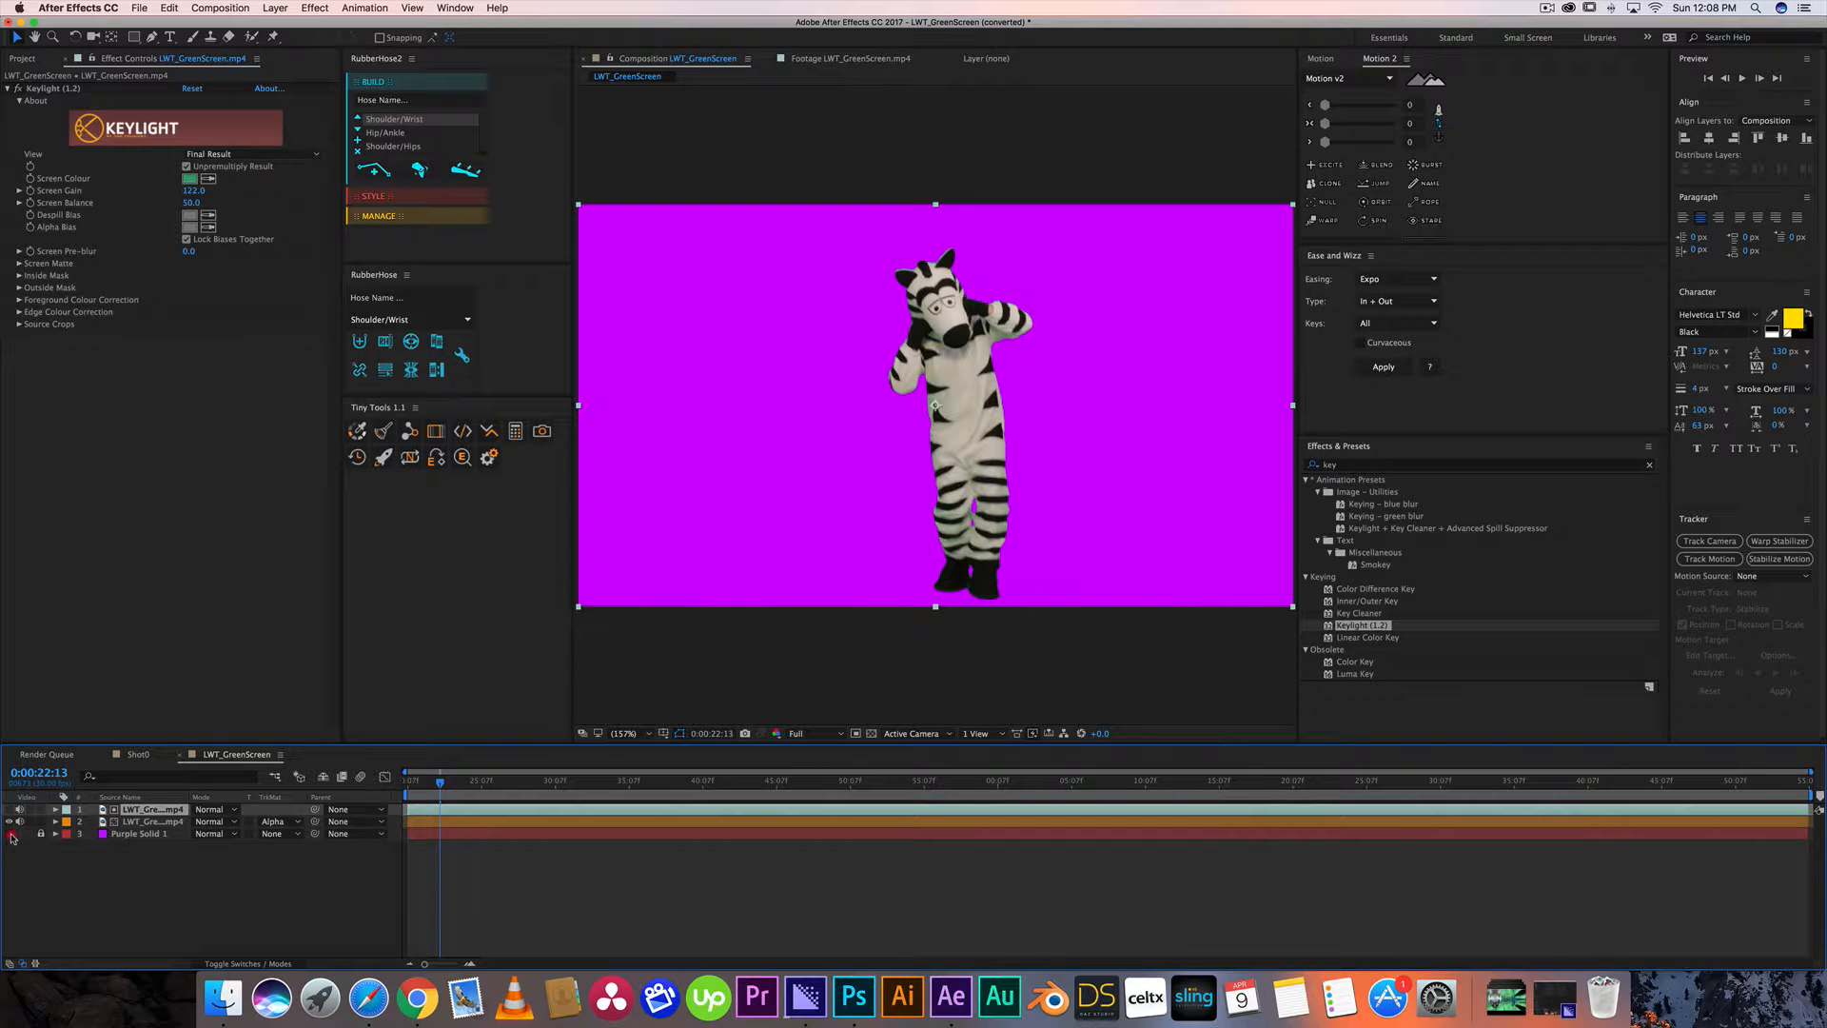
{"action": "left_click", "coordinate": [15, 861]}
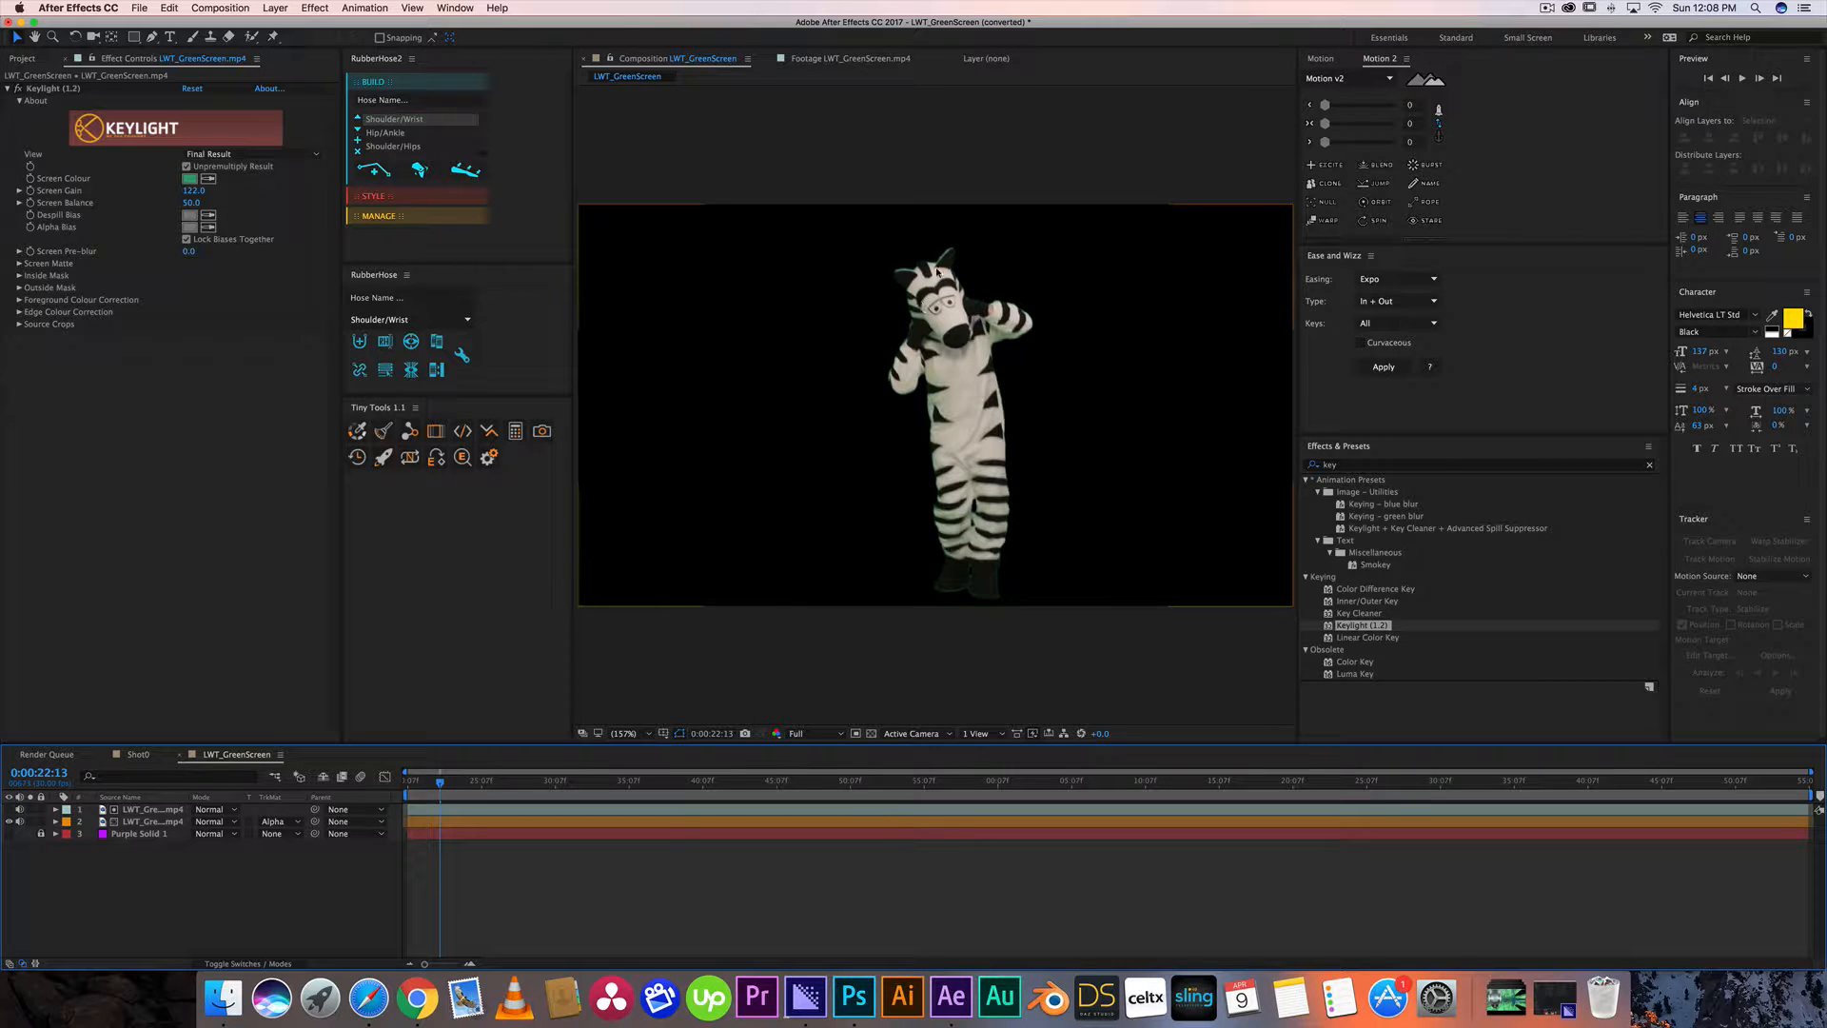
{"action": "left_click", "coordinate": [152, 810]}
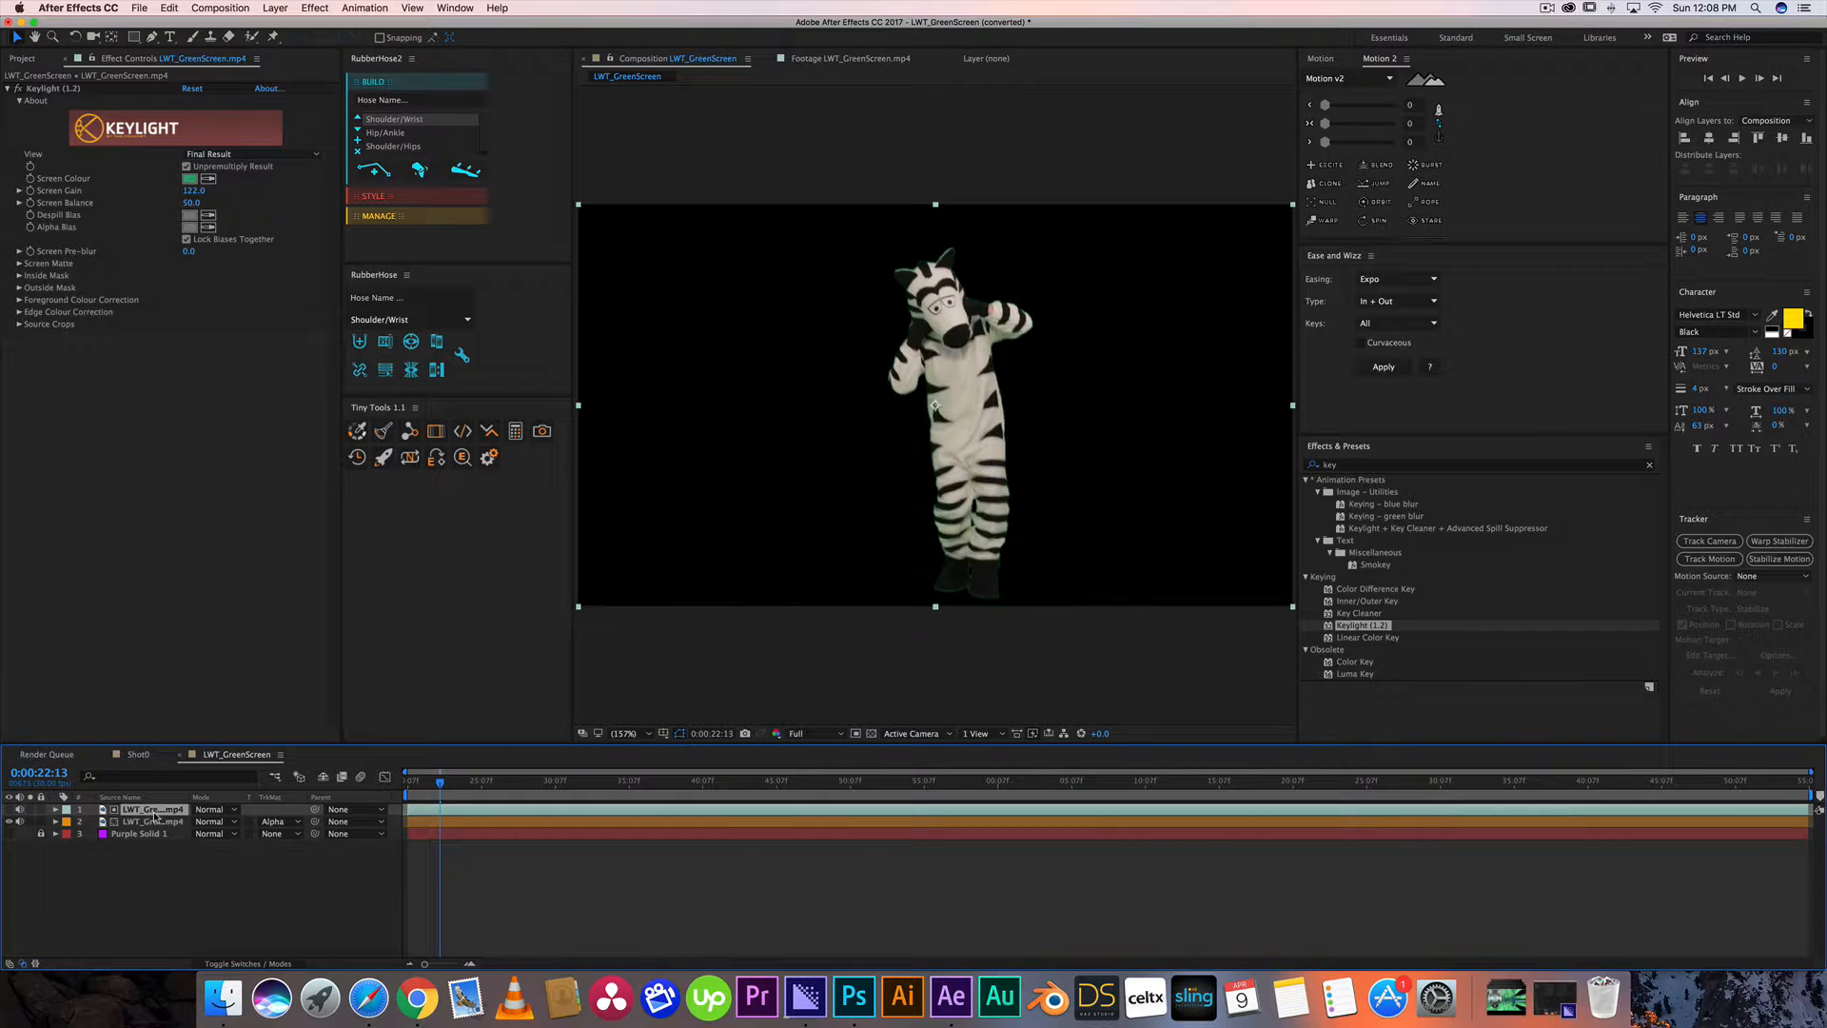
{"action": "left_click", "coordinate": [164, 822]}
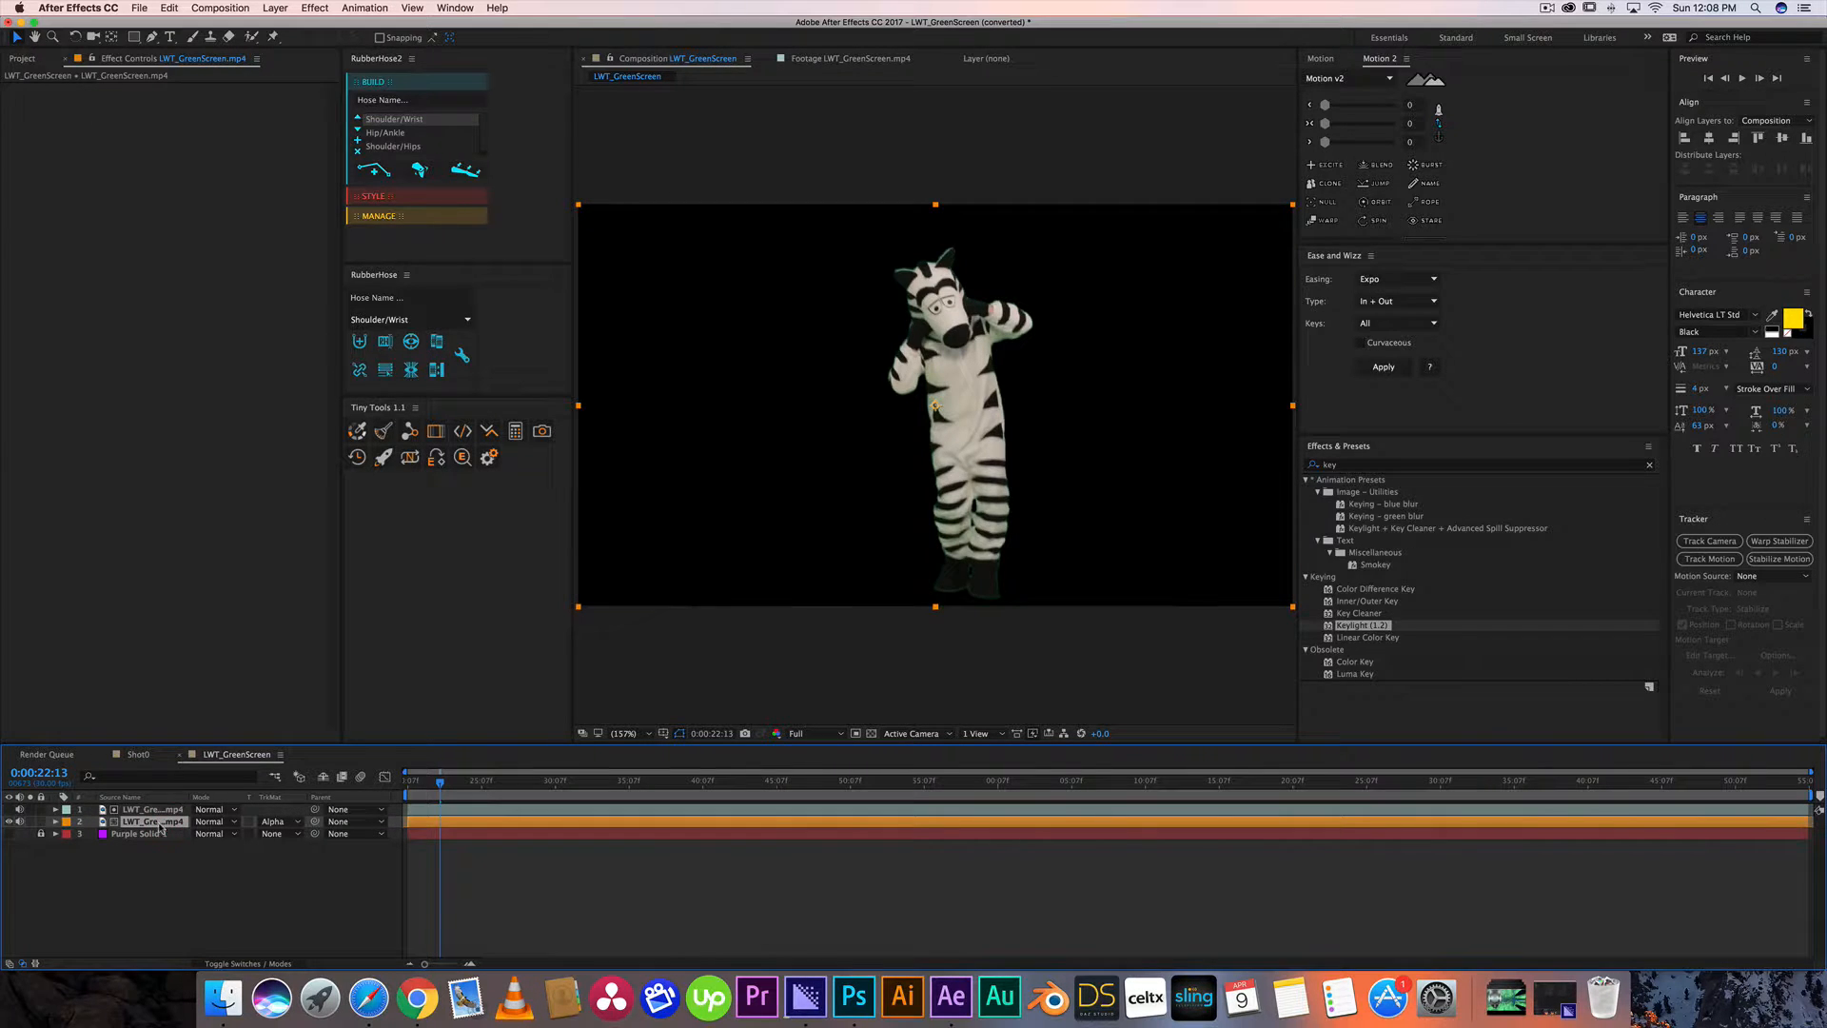
{"action": "left_click", "coordinate": [154, 809]}
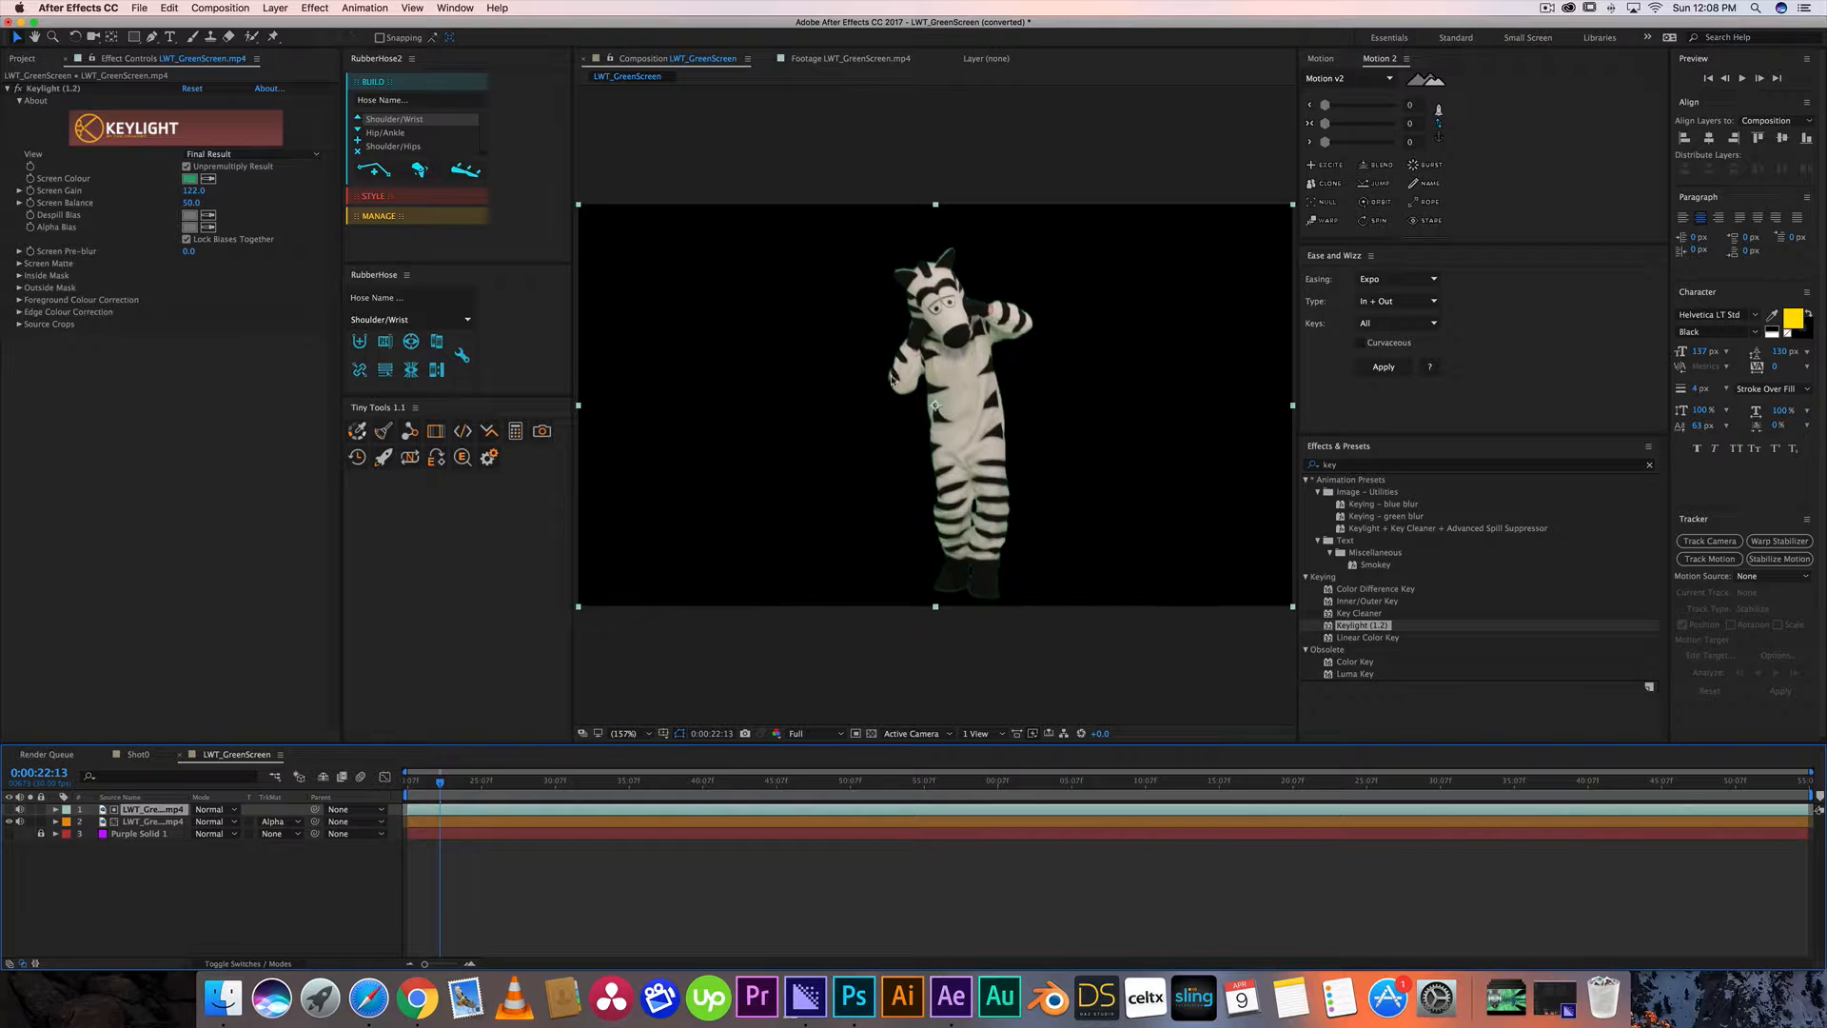
{"action": "left_click", "coordinate": [955, 321]}
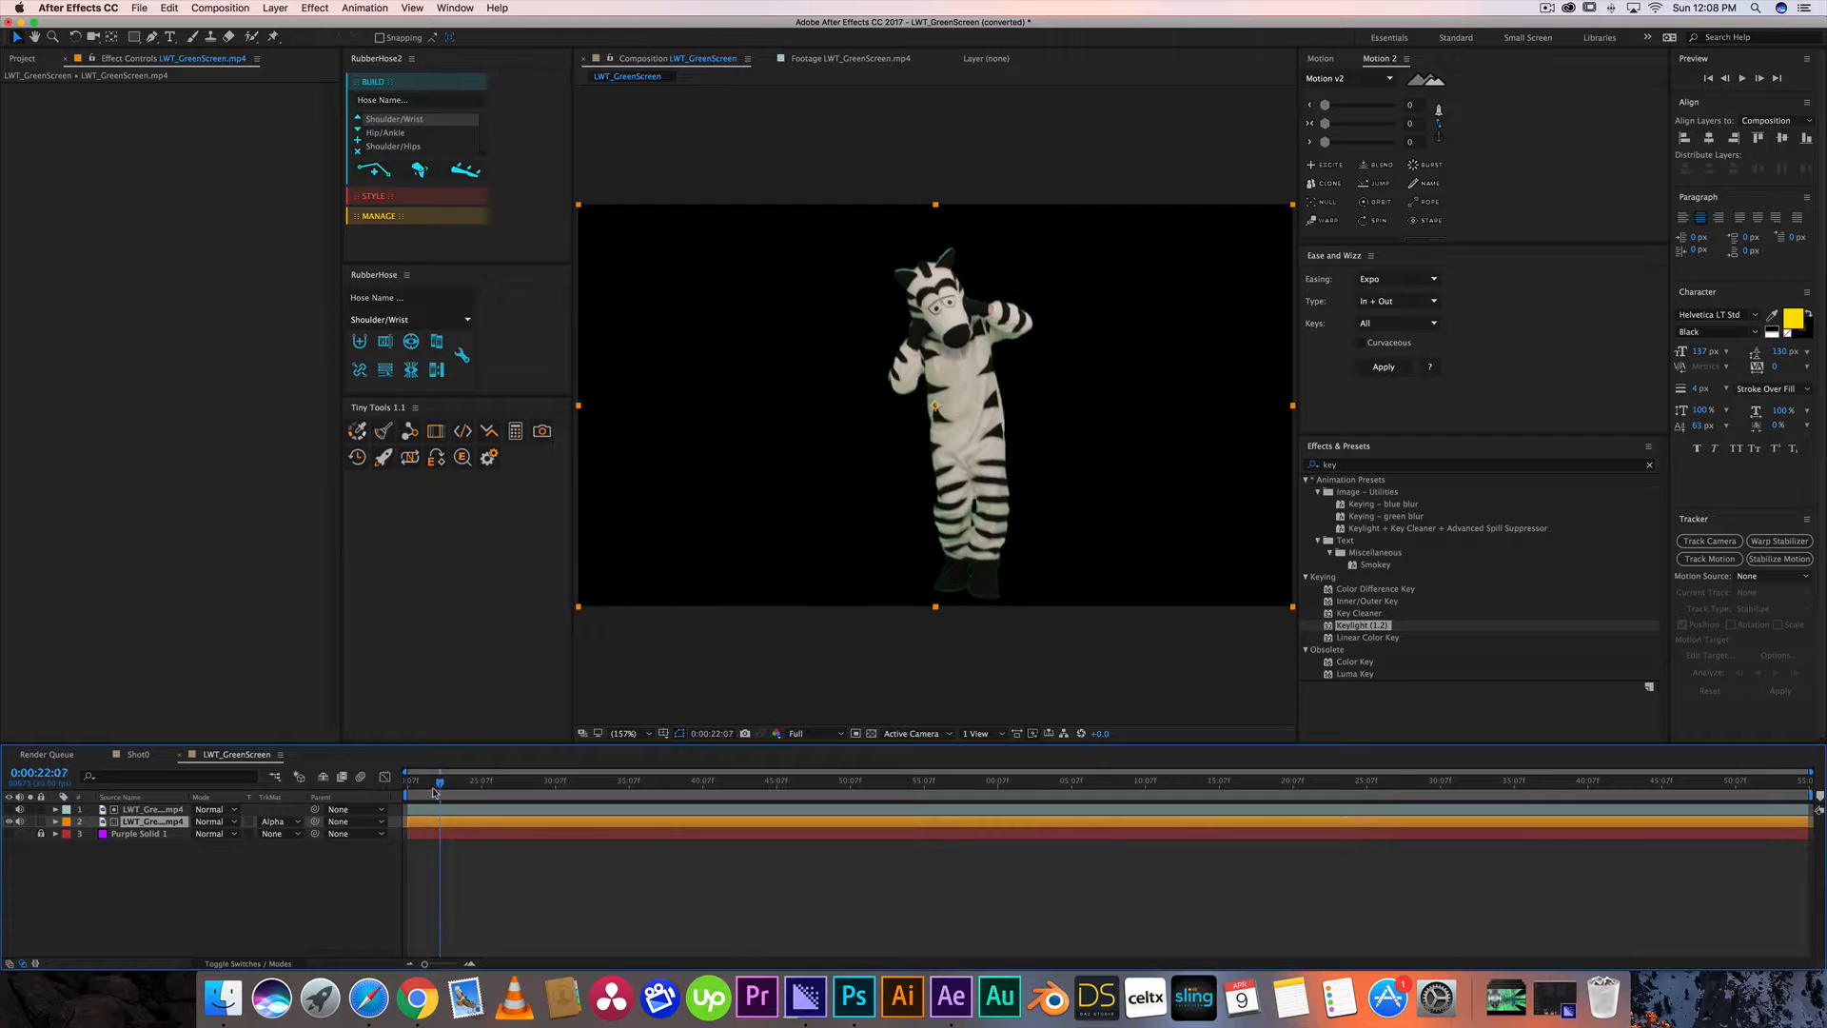
Preview the matted zebra on black from 0:00:22:01 to 0:00:25:10.
{"action": "left_click_drag", "start_coordinate": [433, 792], "coordinate": [434, 792]}
{"action": "left_click", "coordinate": [523, 915]}
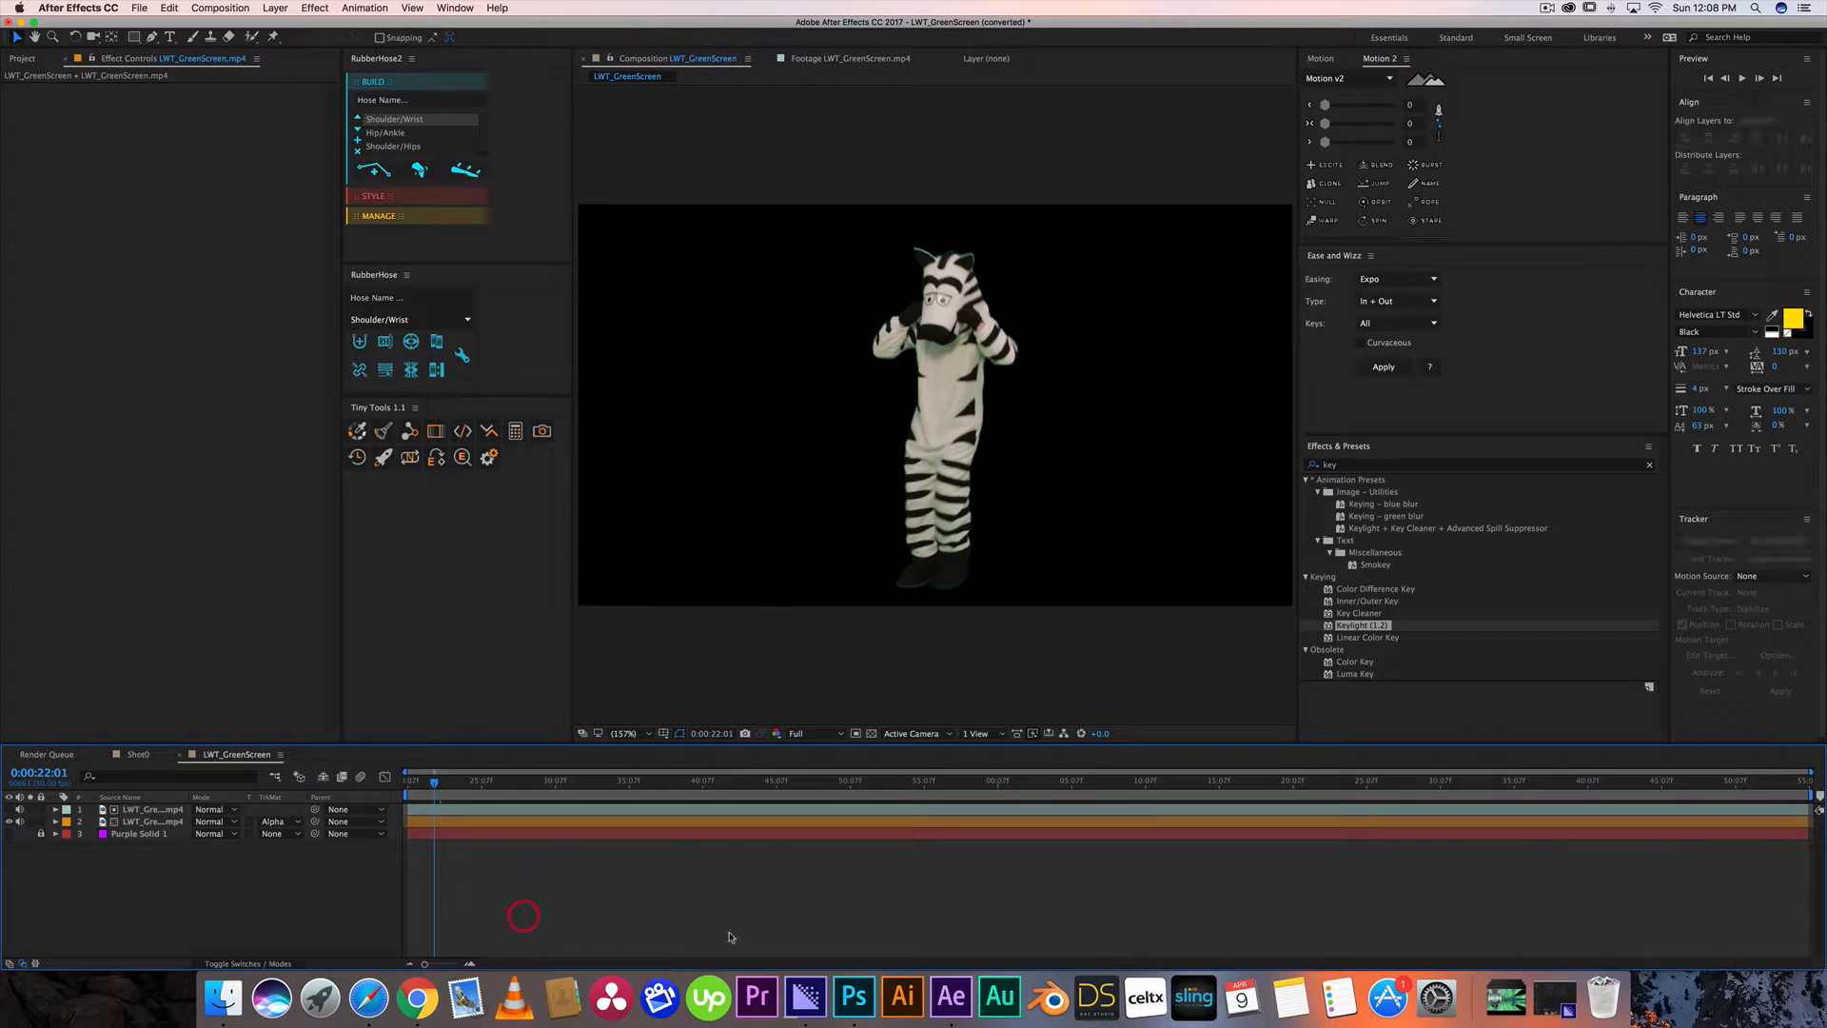
{"action": "key", "text": "space"}
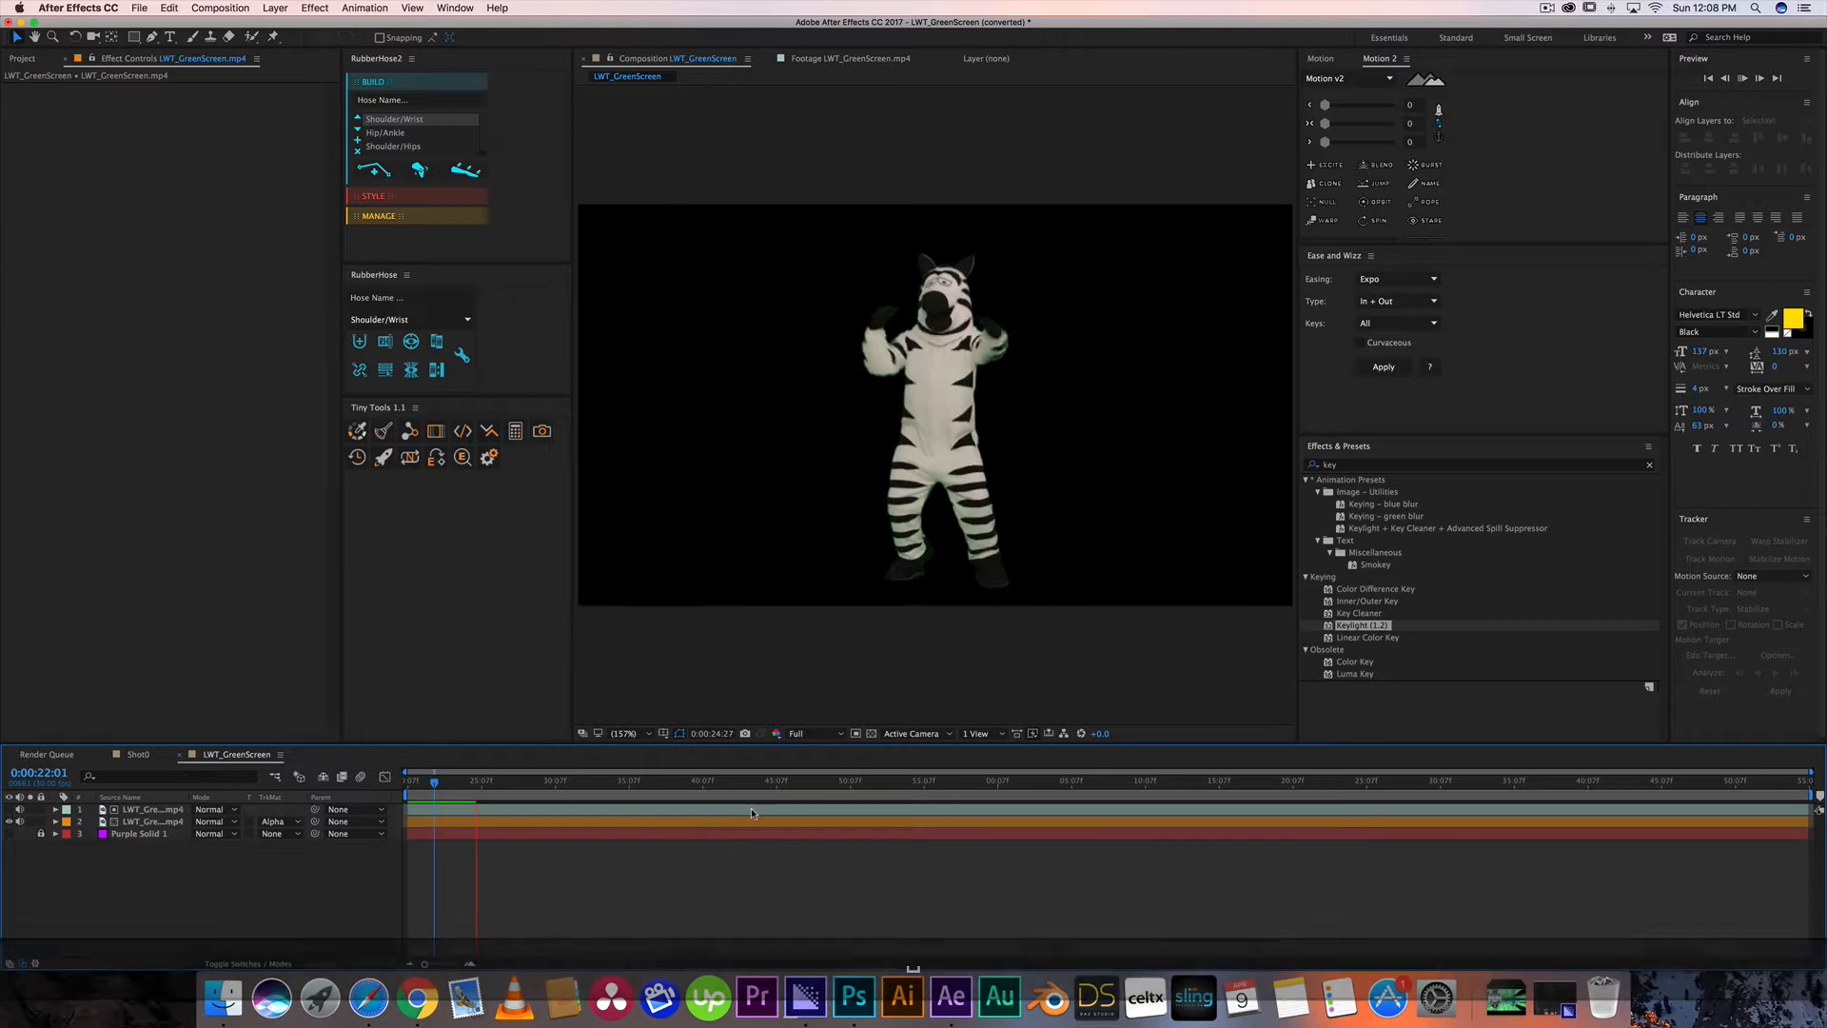
{"action": "left_click", "coordinate": [705, 869]}
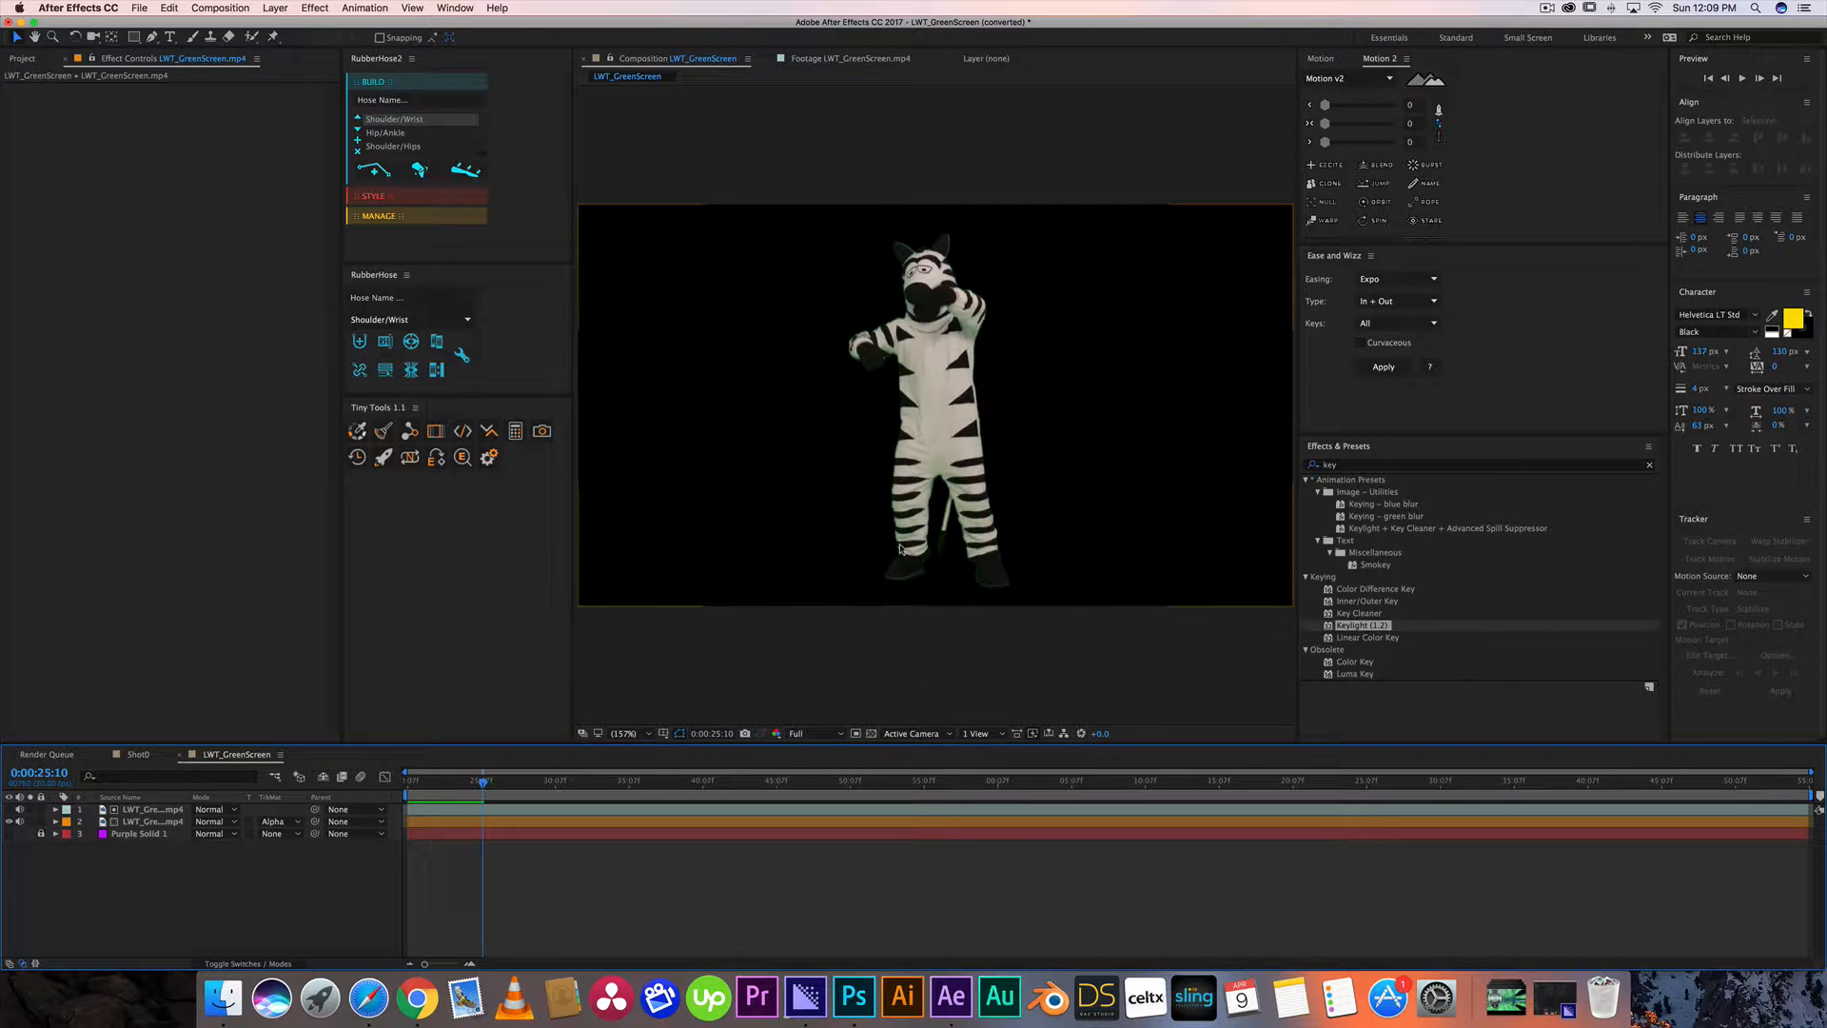
Inspect the green fringe around the zebra's foot at 800% magnification, then fit the whole frame in view again.
{"action": "key", "text": "z"}
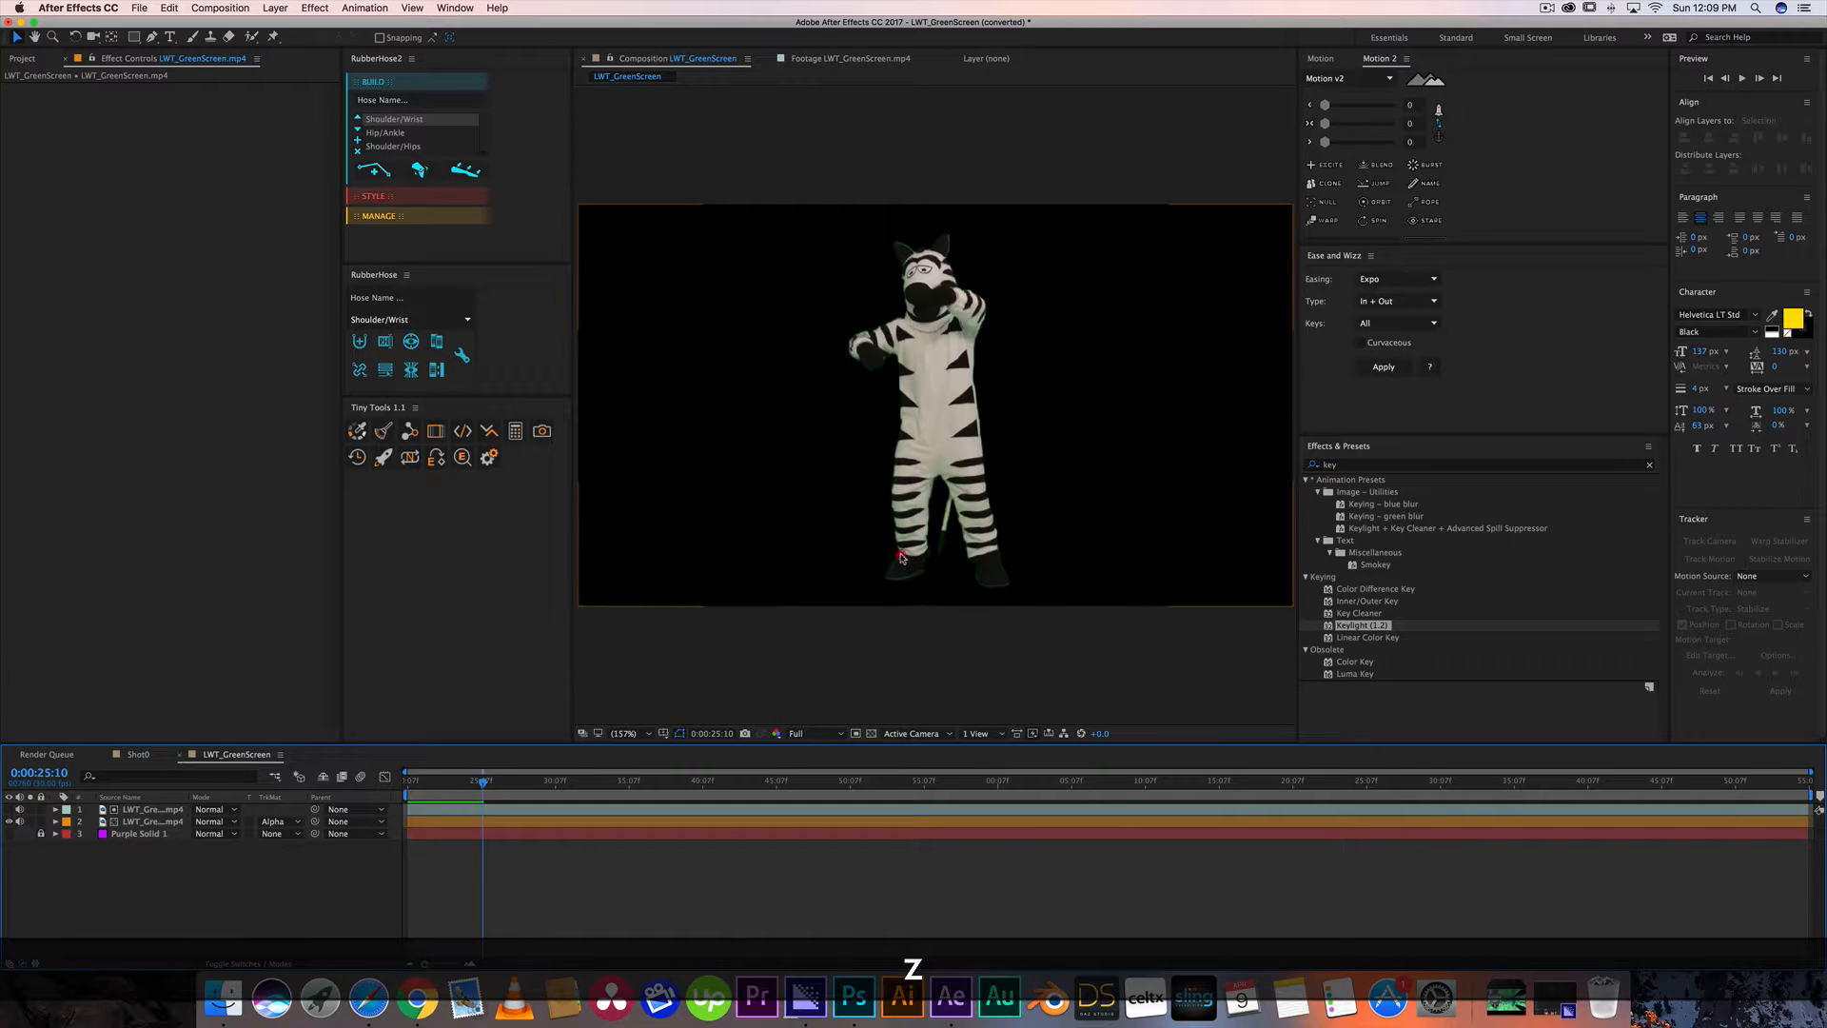
{"action": "left_click", "coordinate": [899, 554]}
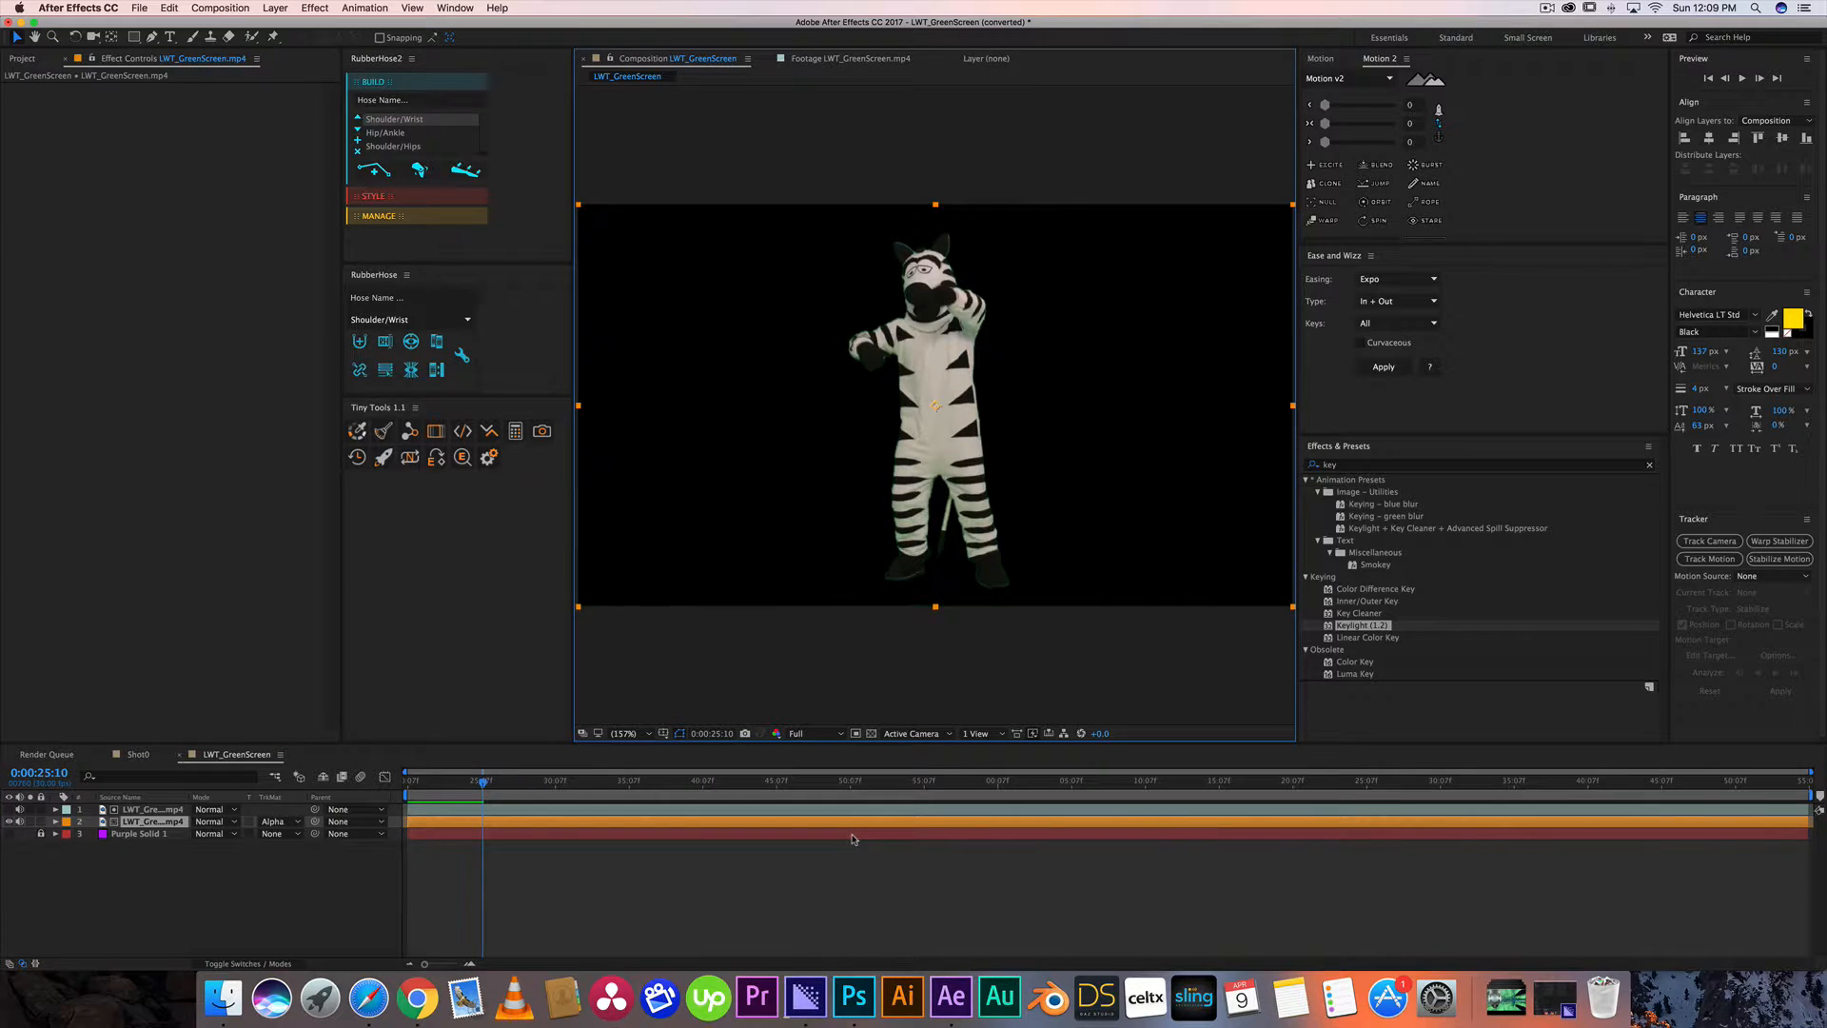
{"action": "key", "text": "z"}
{"action": "left_click", "coordinate": [905, 562]}
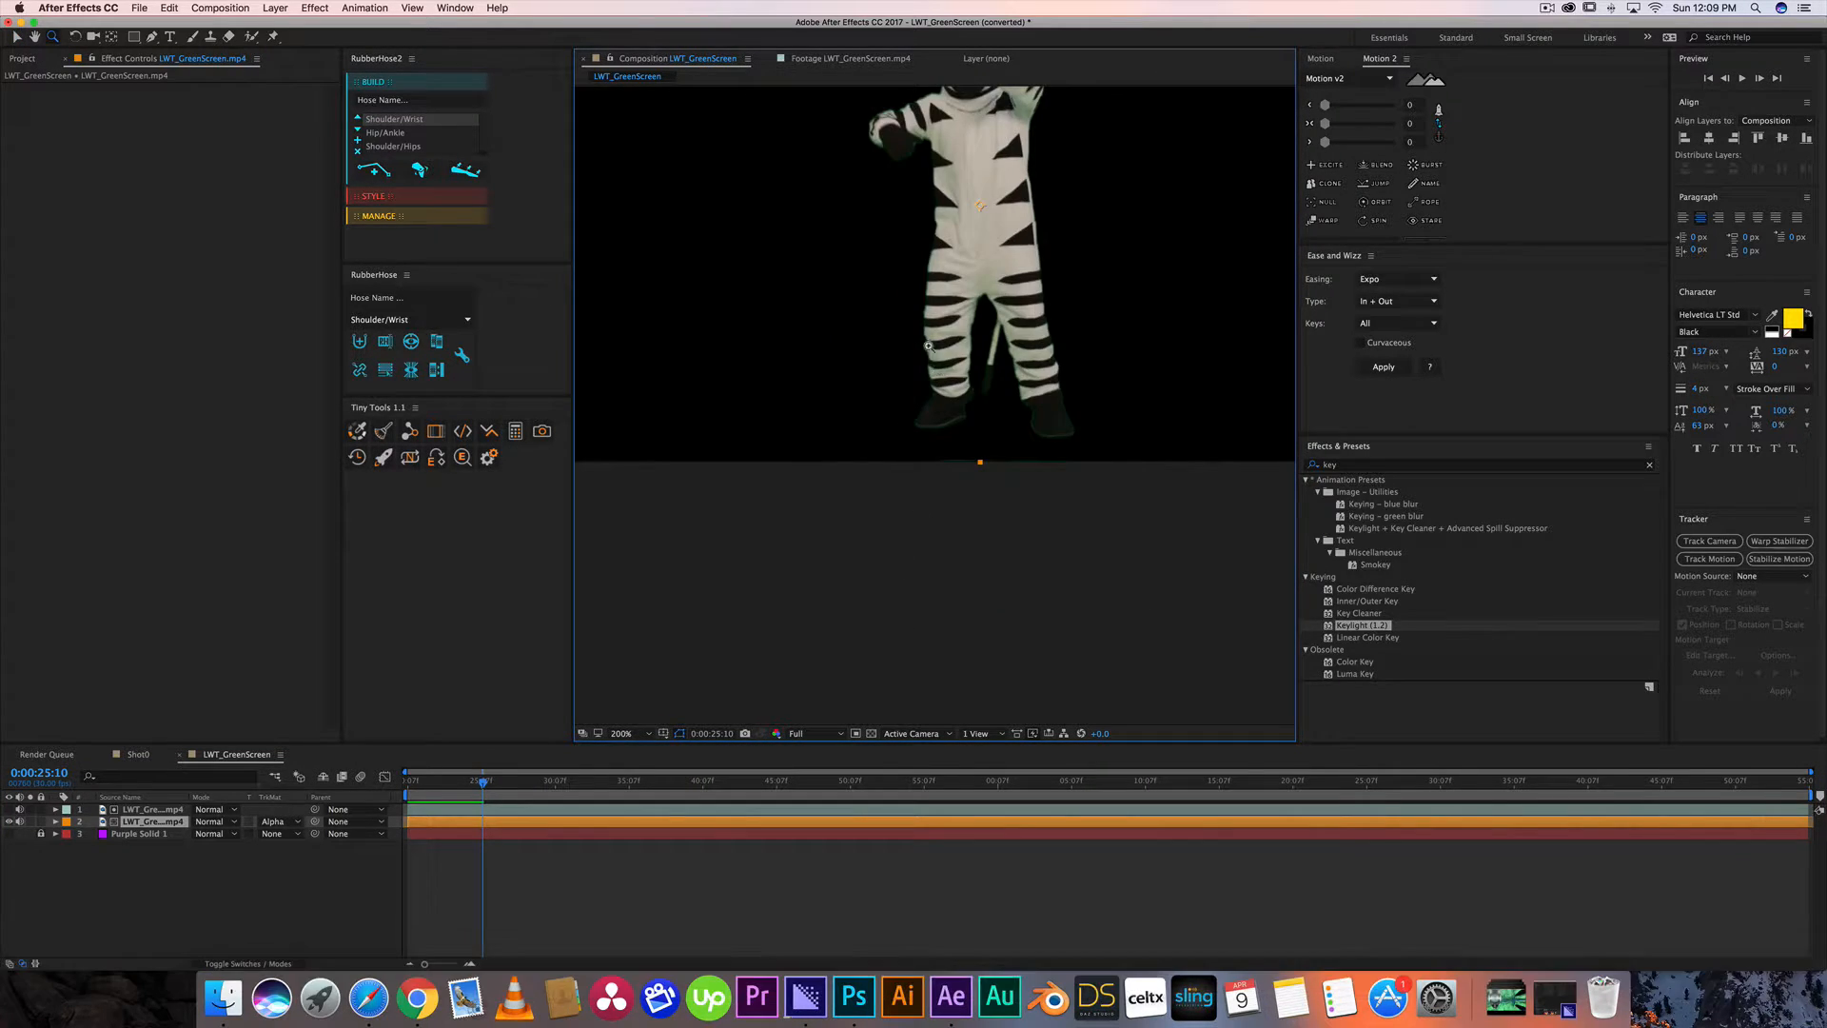
{"action": "left_click", "coordinate": [967, 463]}
{"action": "left_click", "coordinate": [959, 552]}
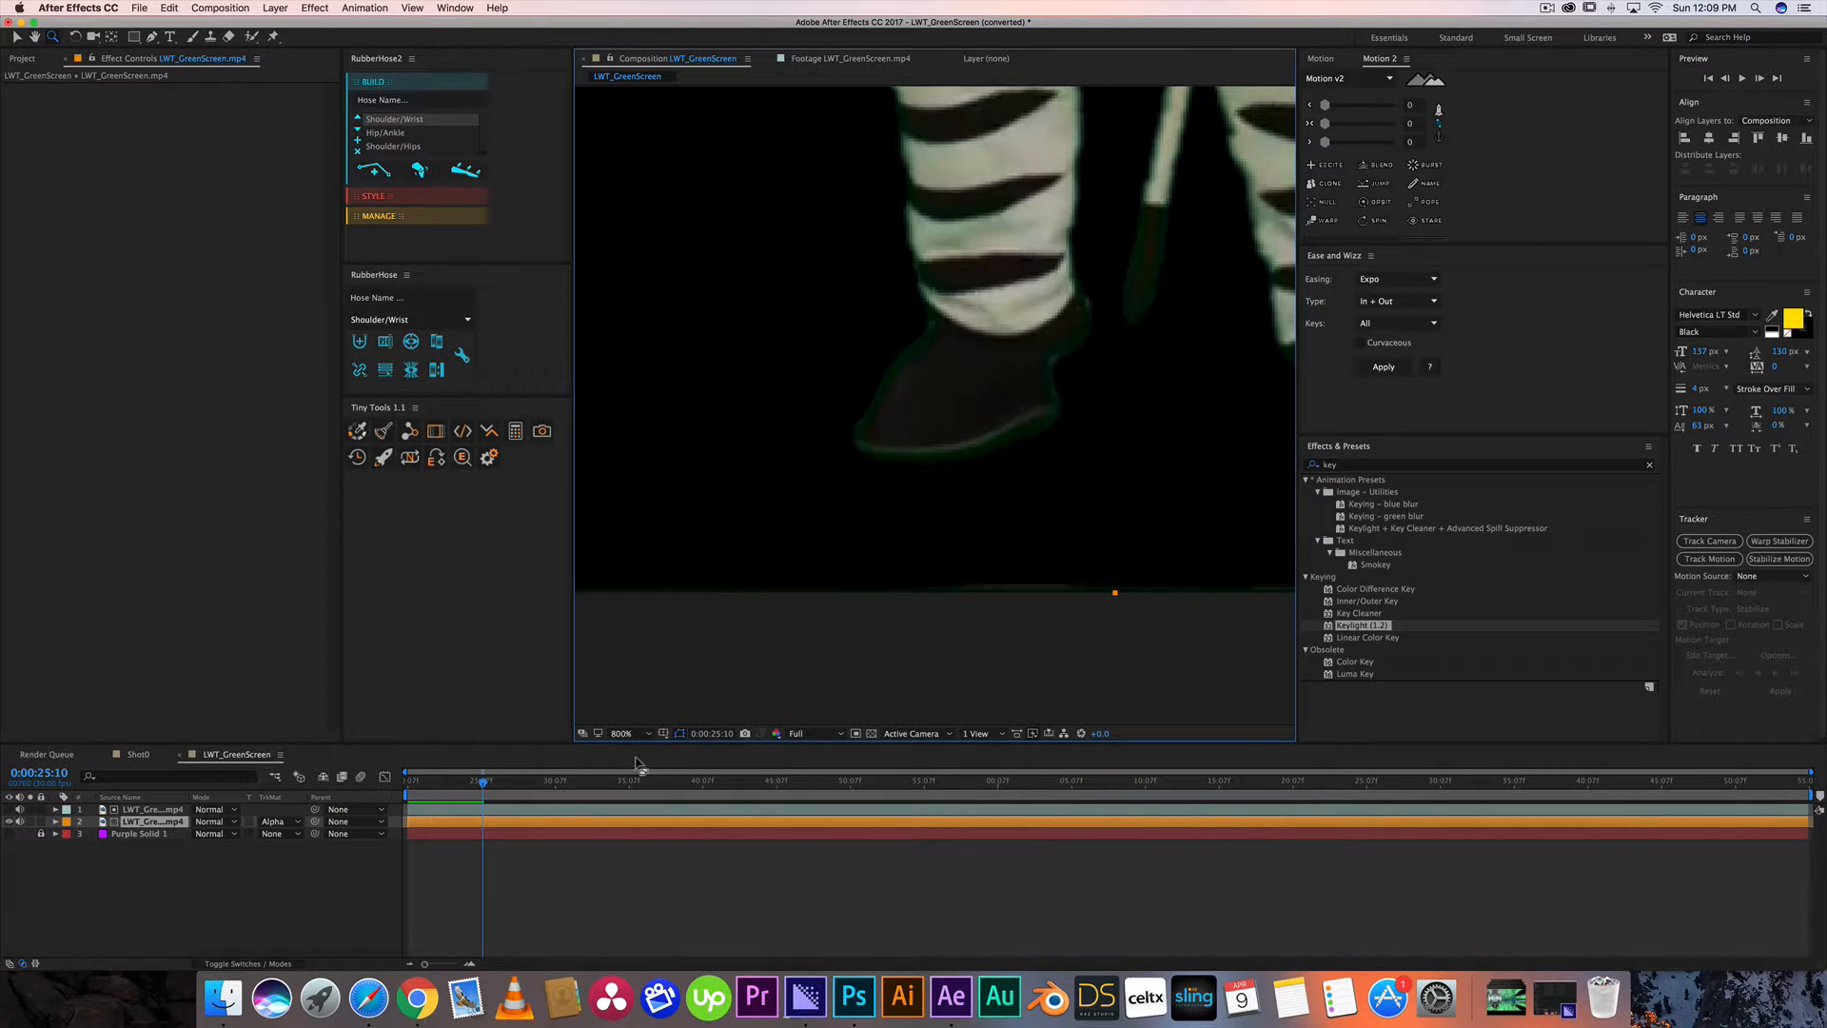
{"action": "key", "text": "shift+z"}
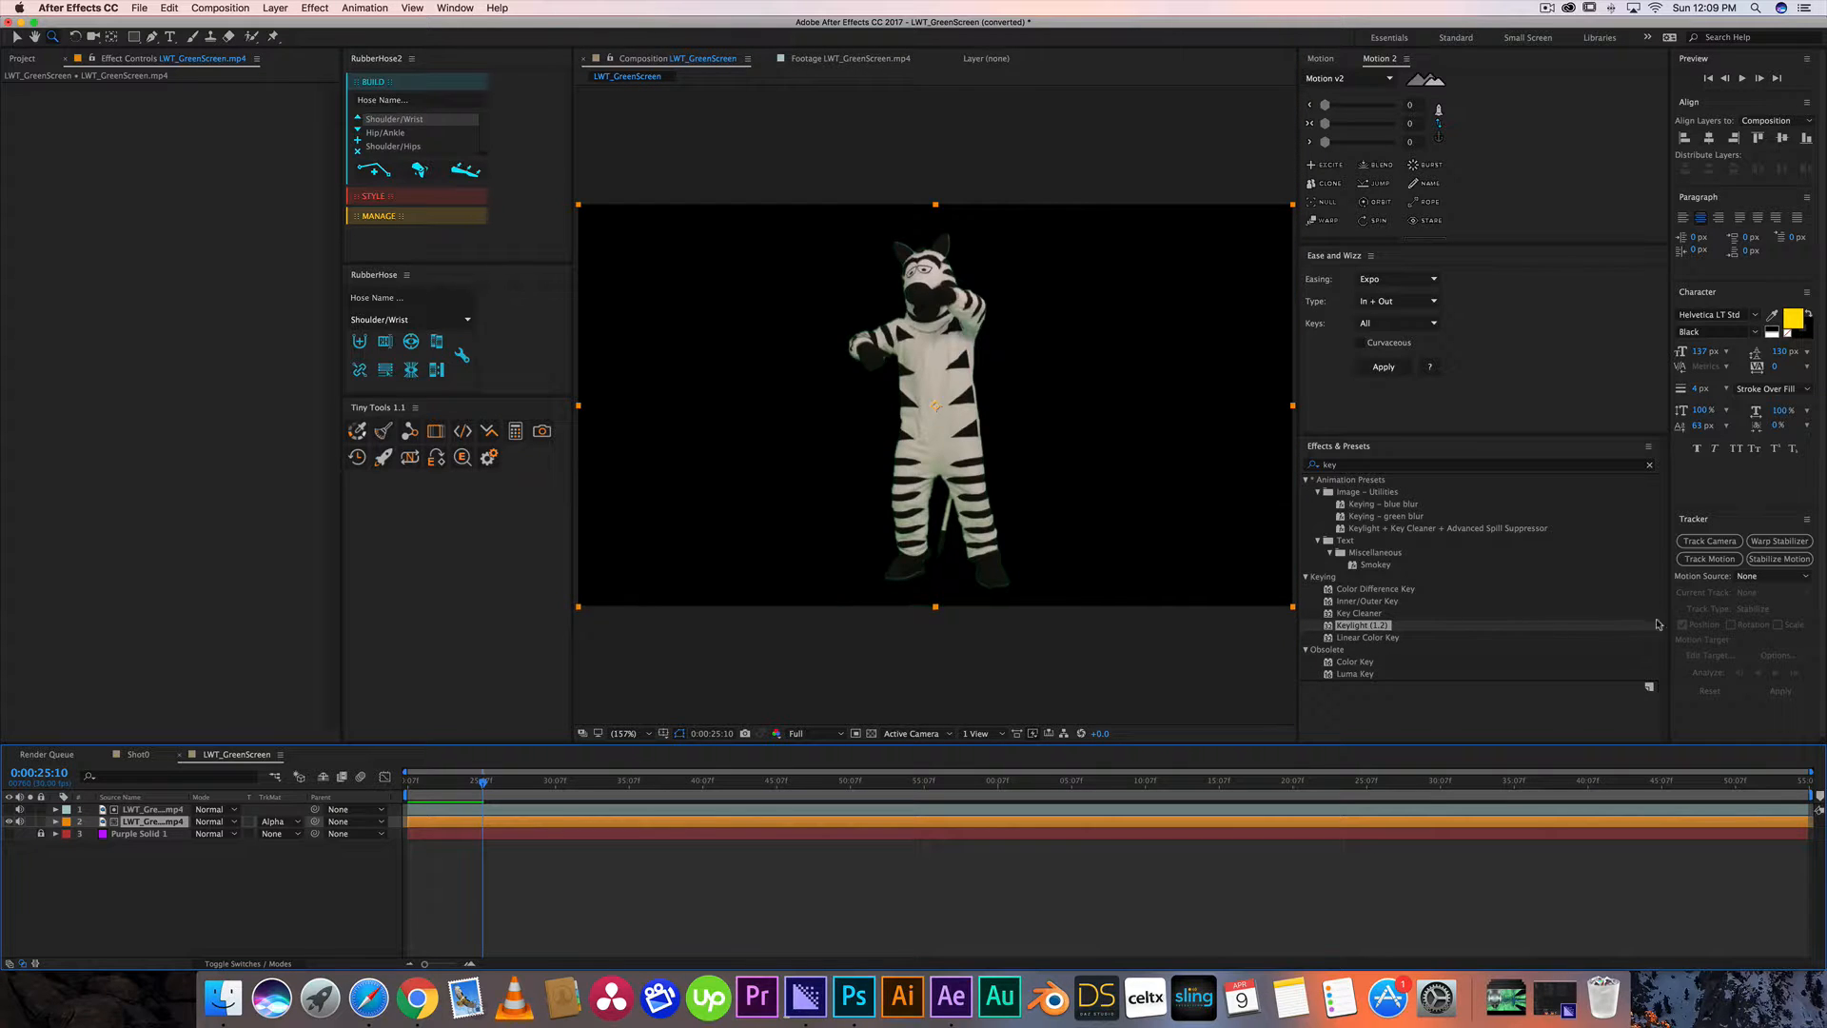
Apply the Inner/Outer Key effect to the top LWT_GreenScreen.mp4 matte layer.
{"action": "left_click", "coordinate": [1363, 625]}
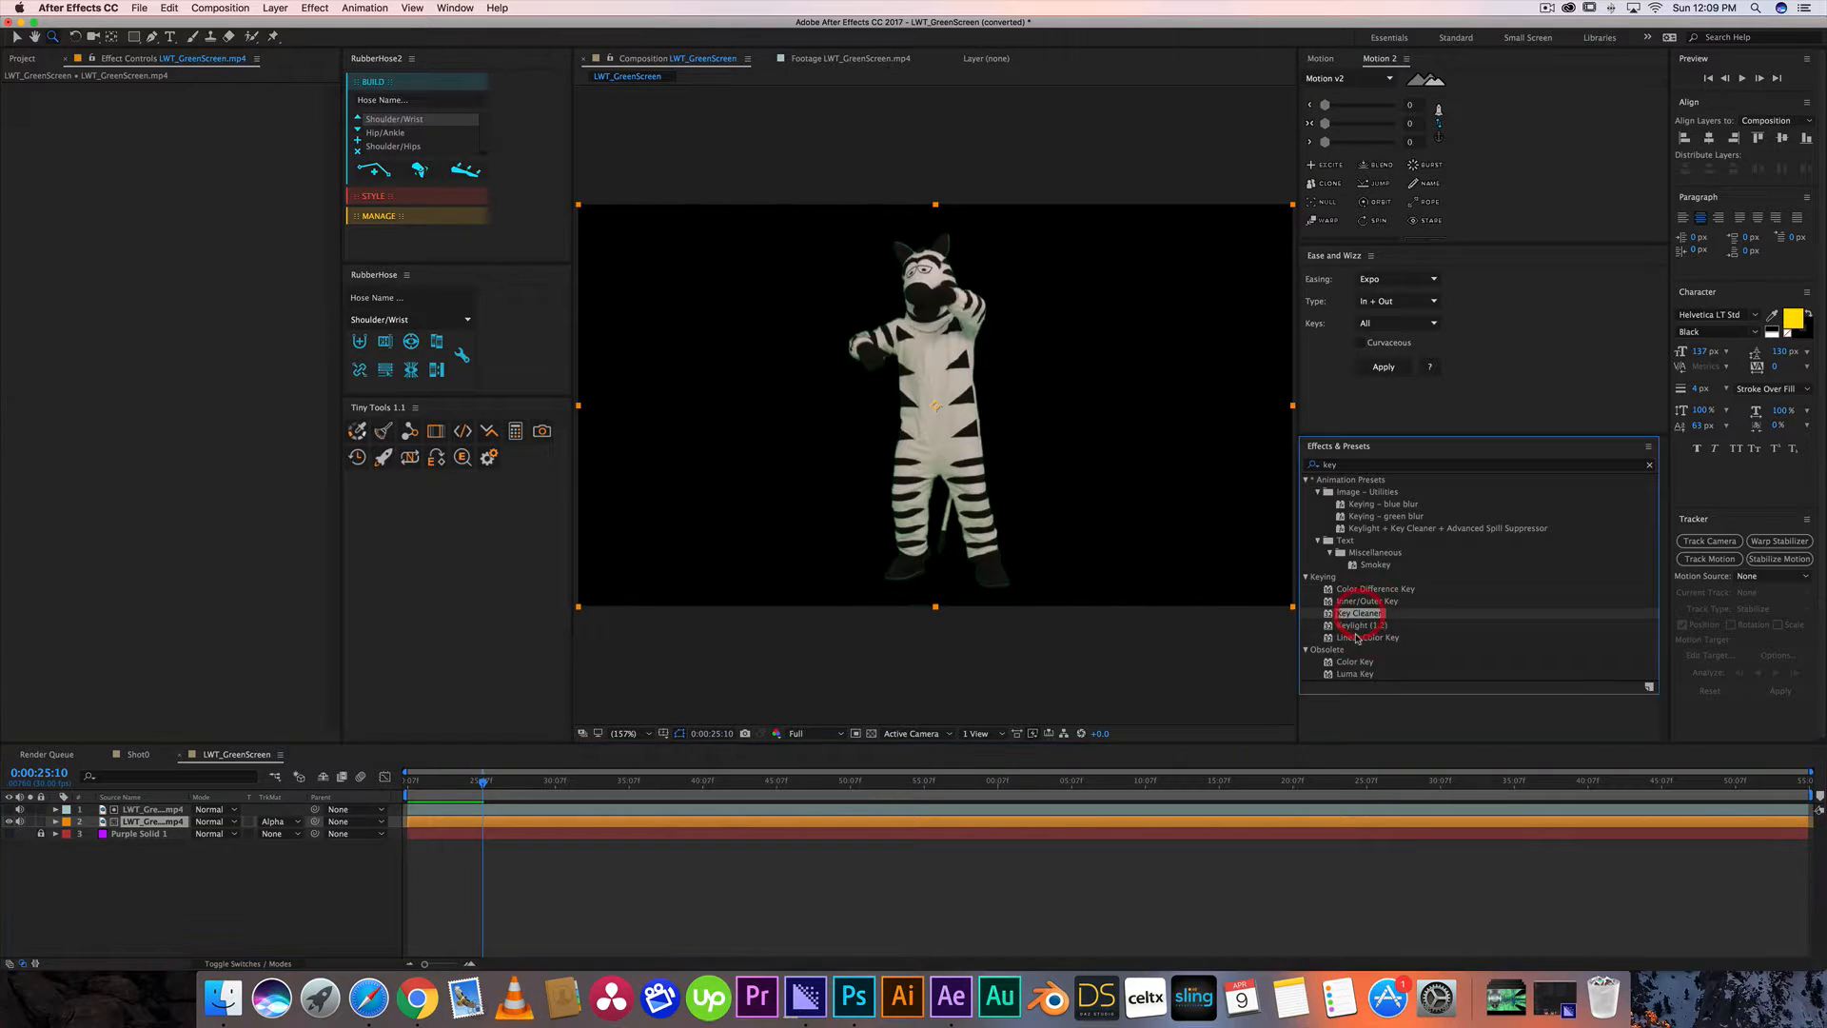
{"action": "left_click", "coordinate": [1365, 601]}
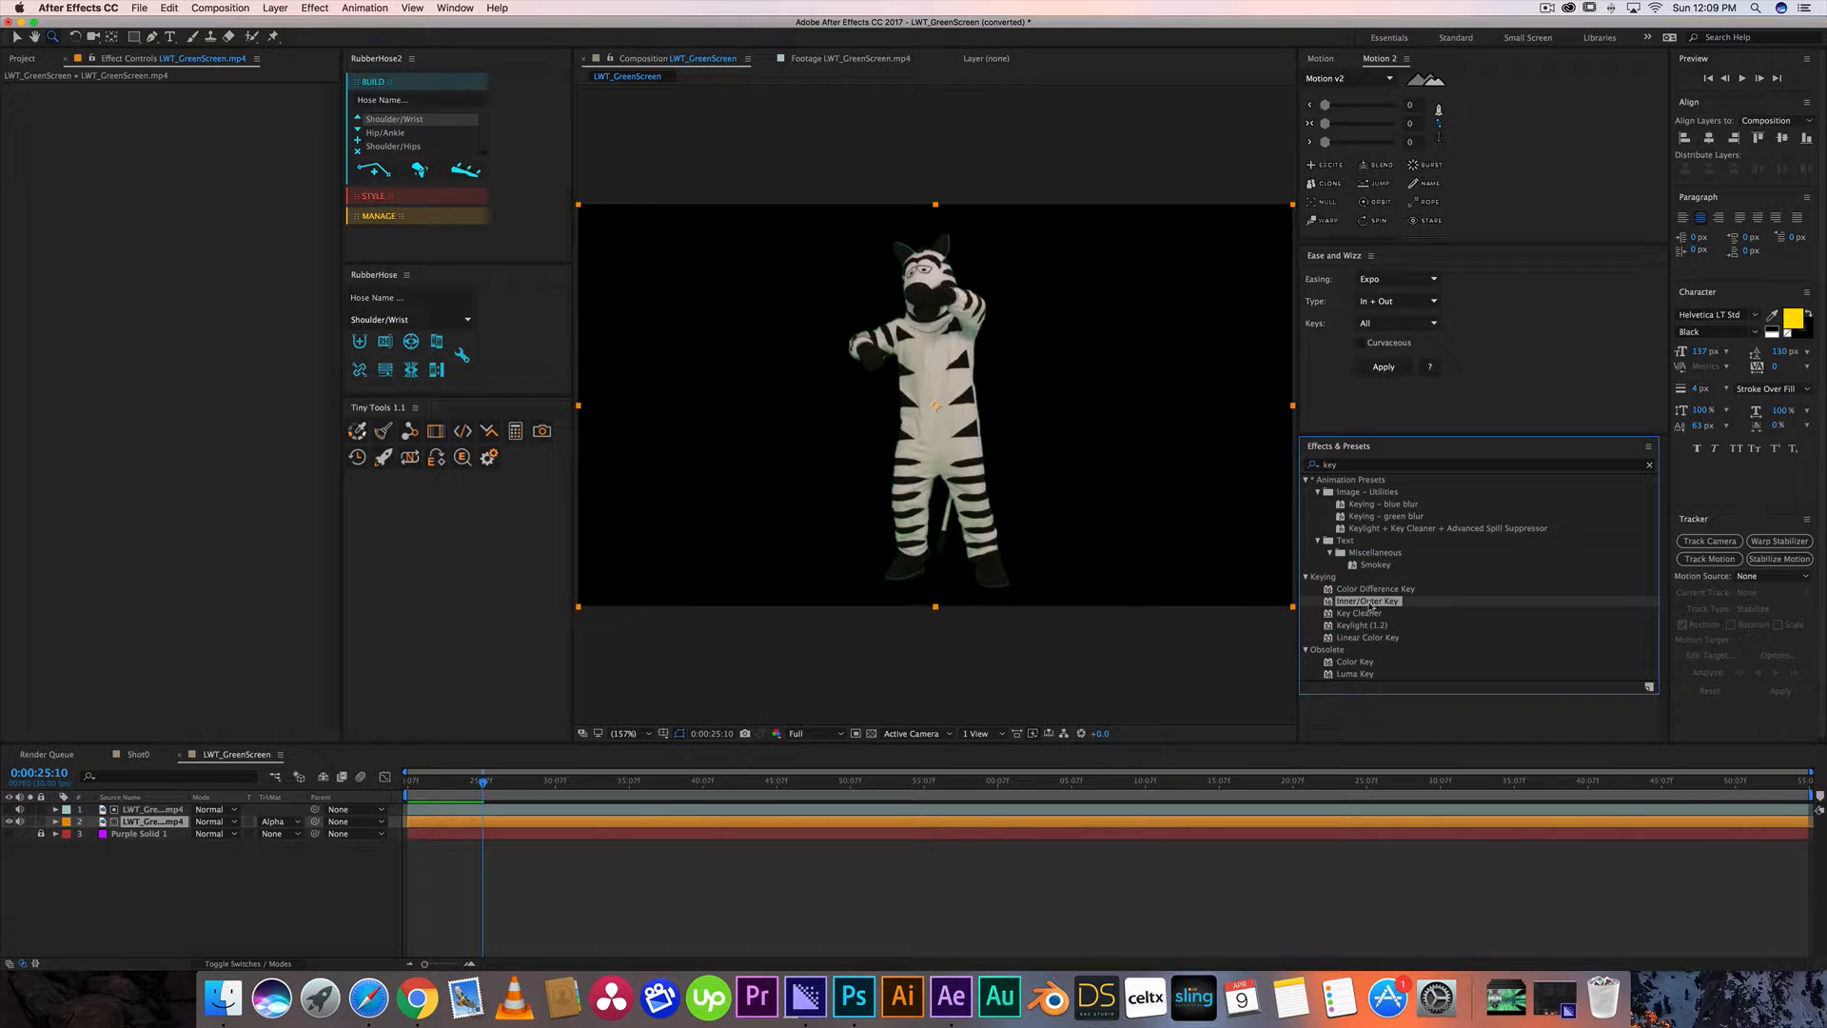
{"action": "left_click_drag", "start_coordinate": [1395, 605], "coordinate": [158, 811]}
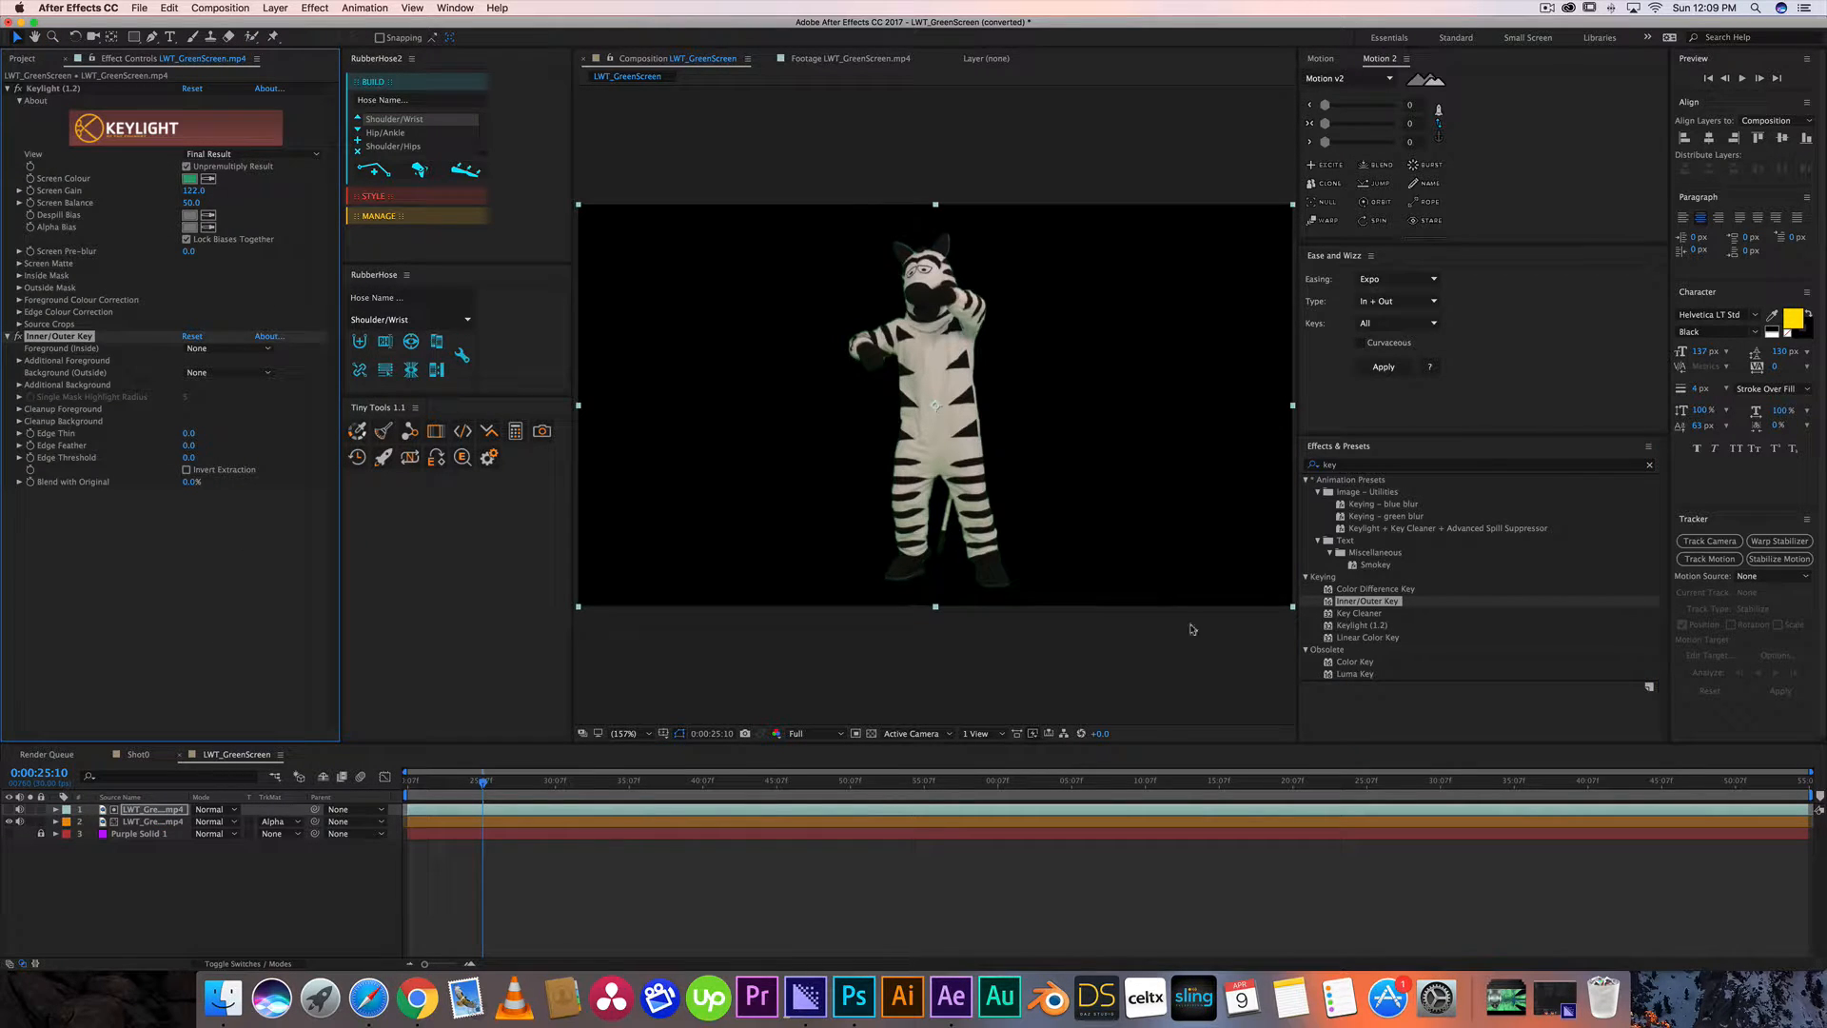
{"action": "left_click", "coordinate": [116, 835]}
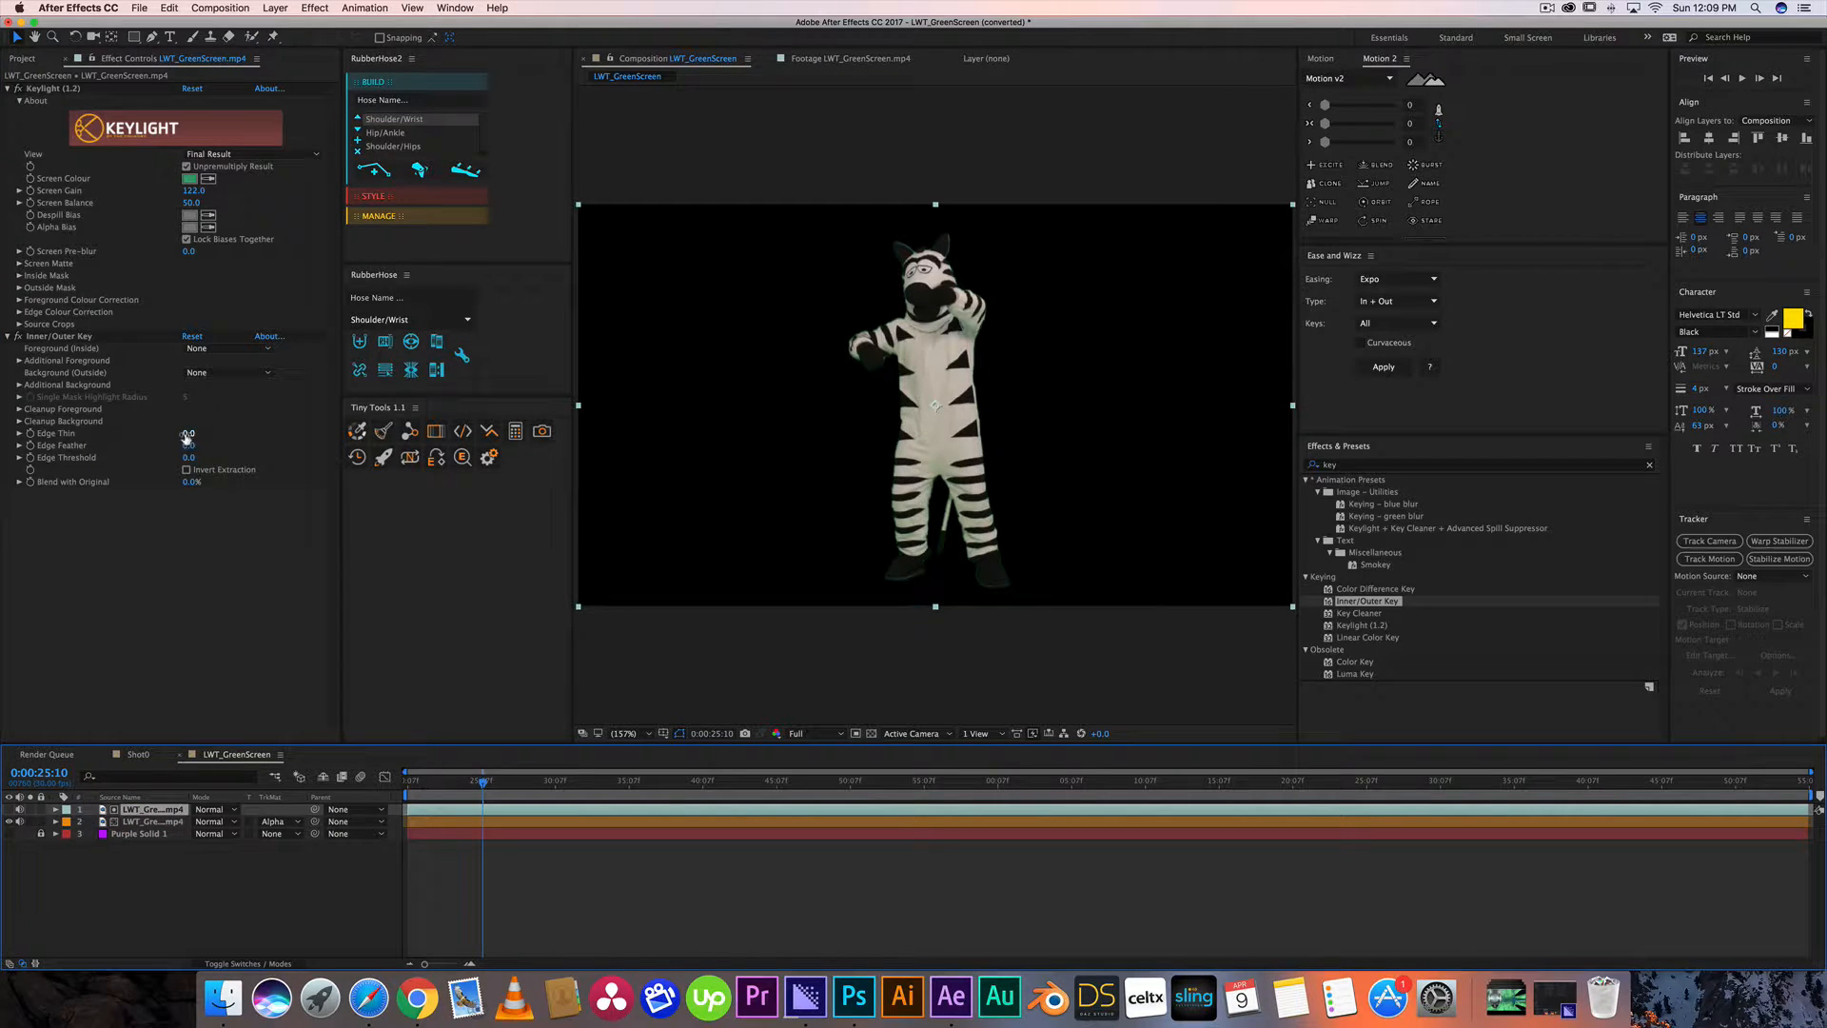
Set the Inner/Outer Key's Edge Thin to 1.3 on the matte layer.
{"action": "left_click_drag", "start_coordinate": [187, 437], "coordinate": [202, 434]}
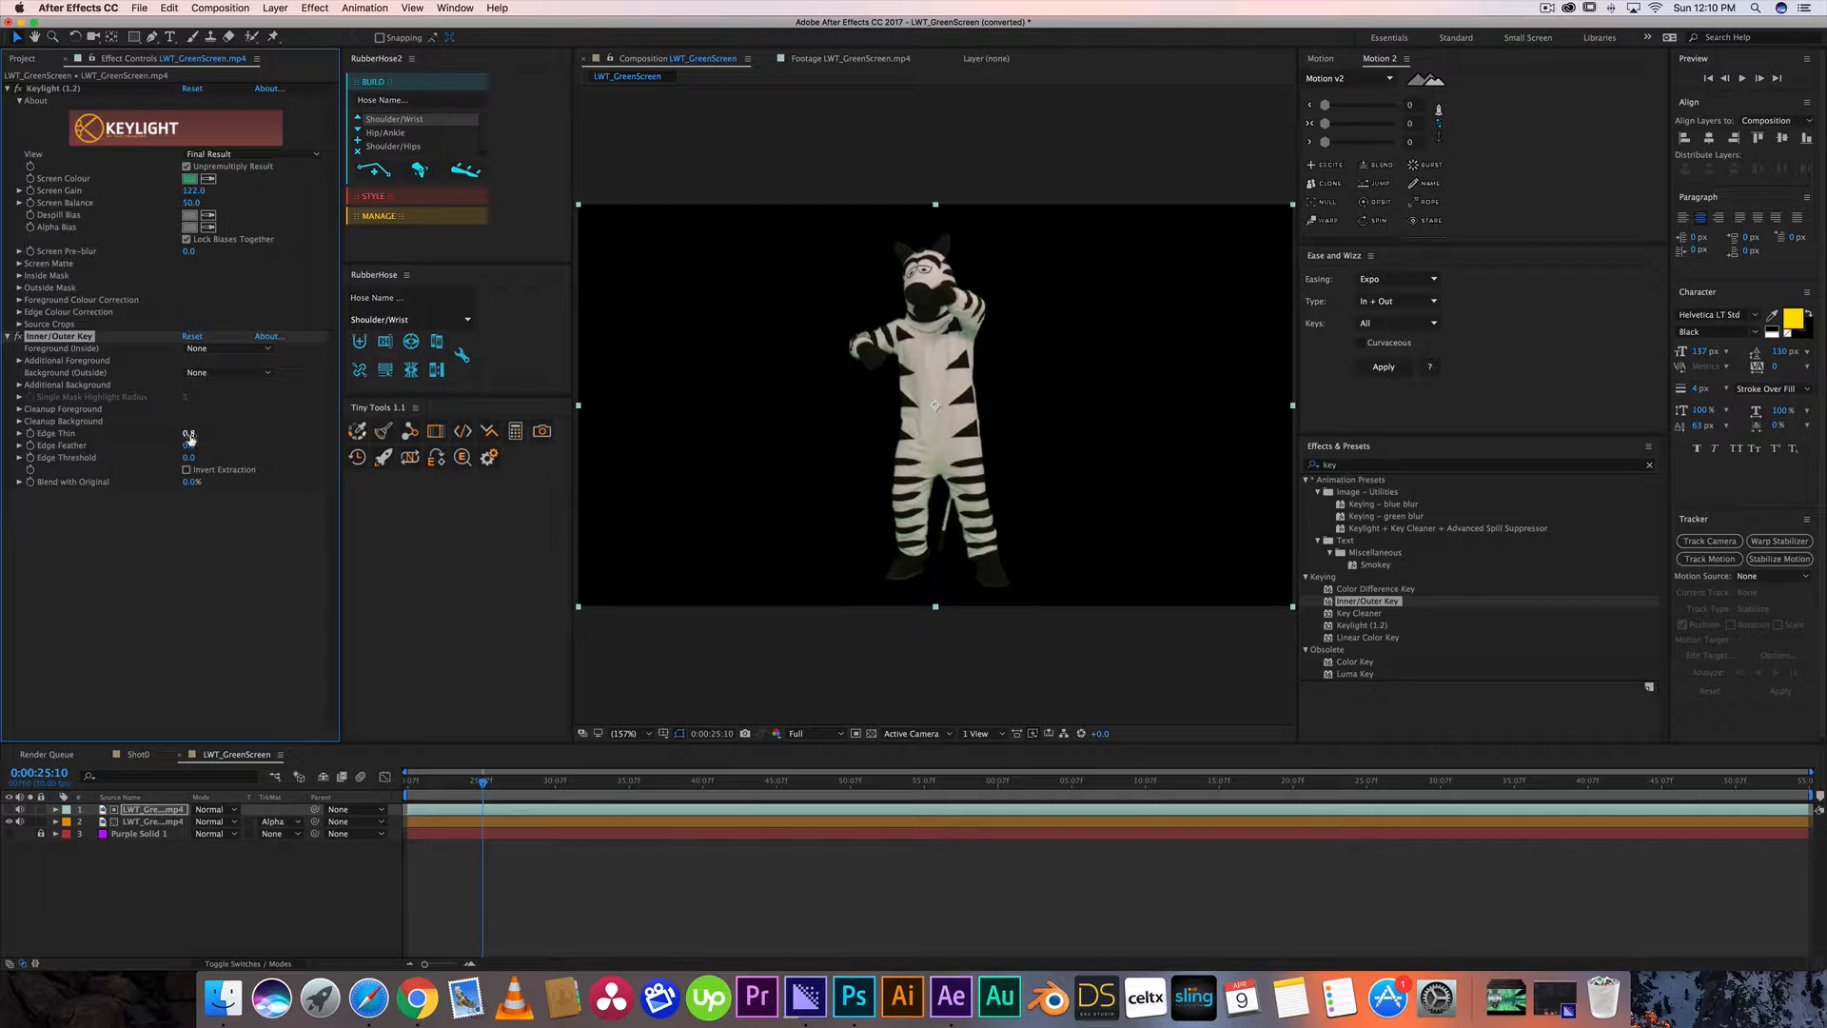
{"action": "left_click_drag", "start_coordinate": [196, 434], "coordinate": [218, 436]}
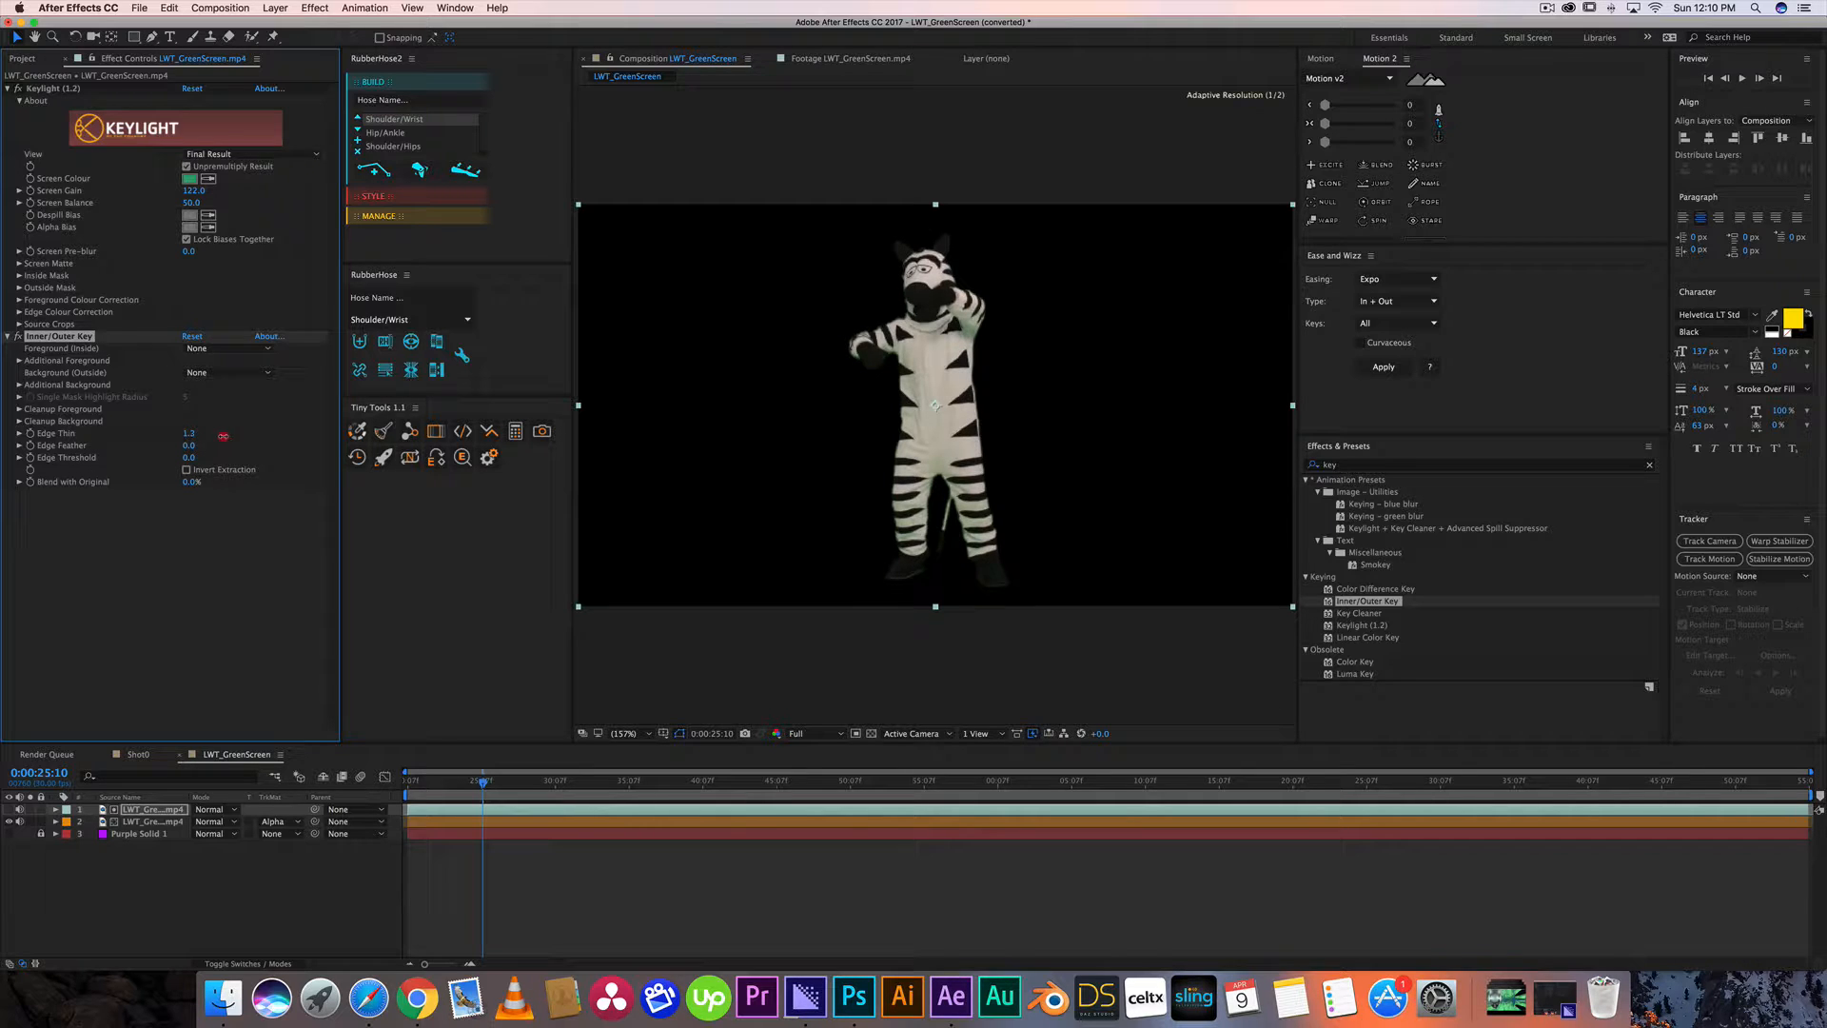
{"action": "left_click", "coordinate": [205, 899]}
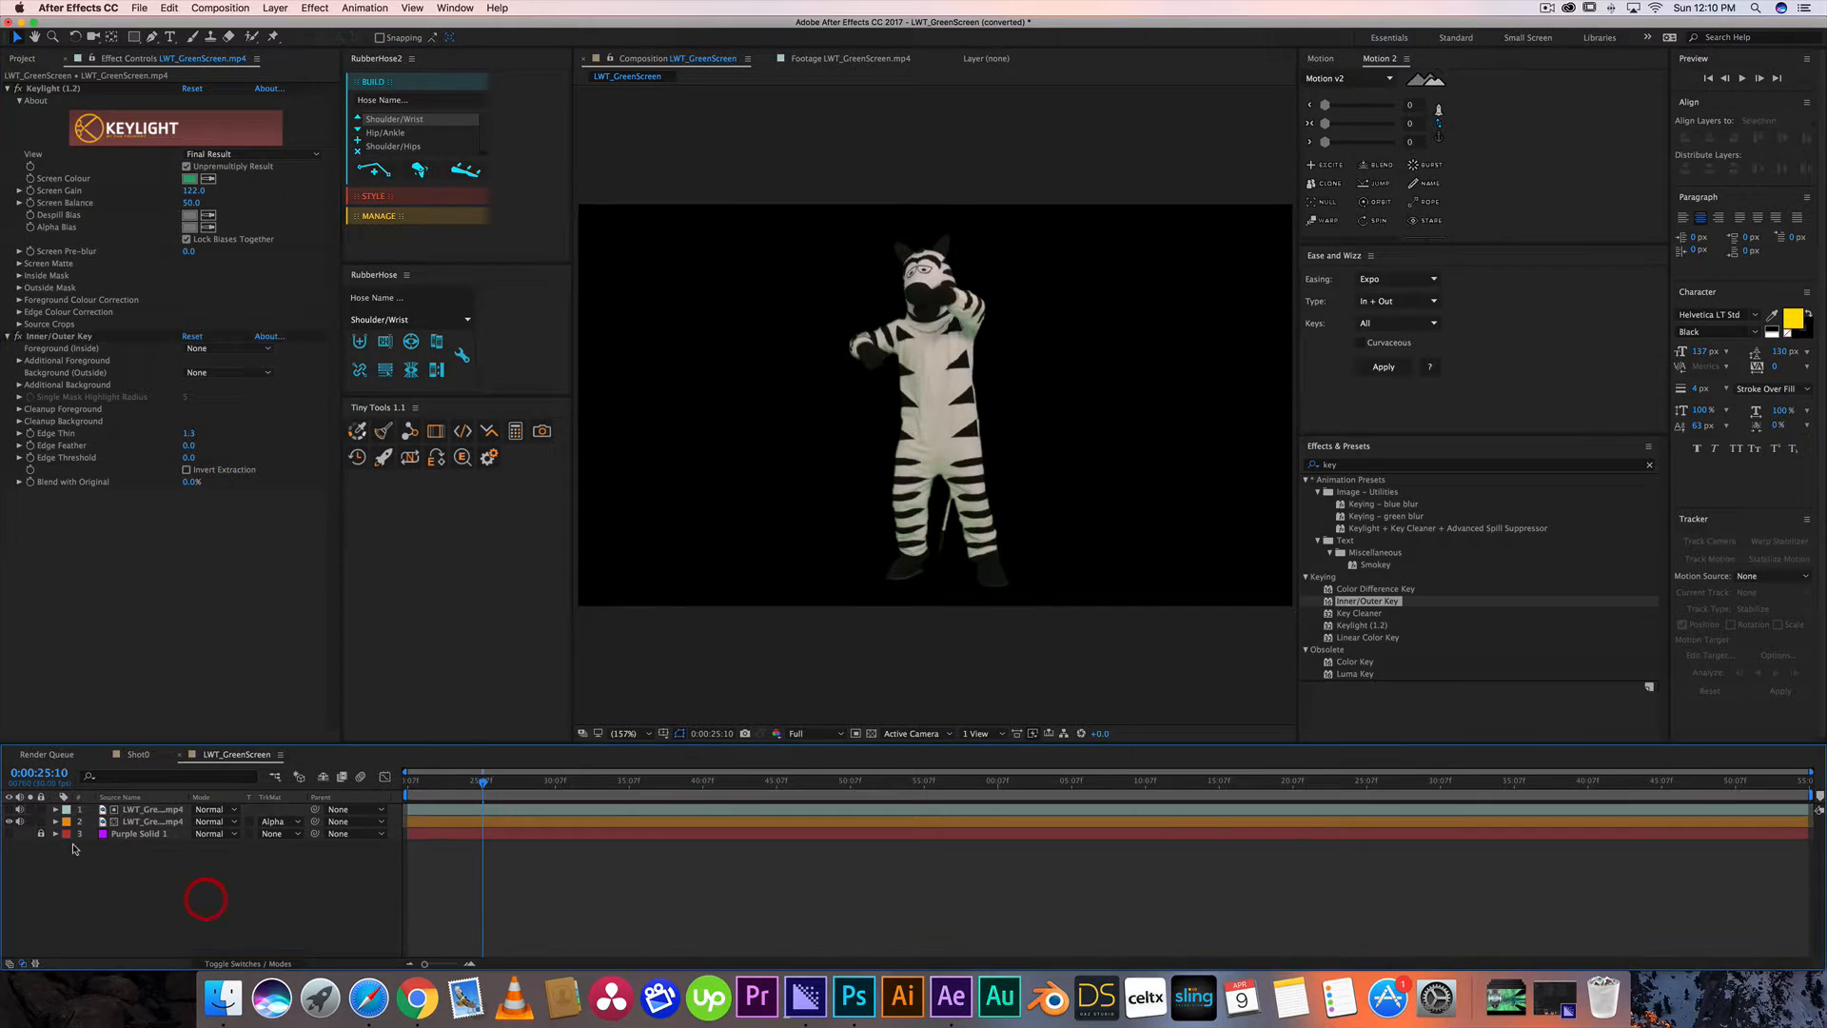
Show the purple solid and preview the matted zebra against it up to 0:00:21:19.
{"action": "left_click", "coordinate": [10, 834]}
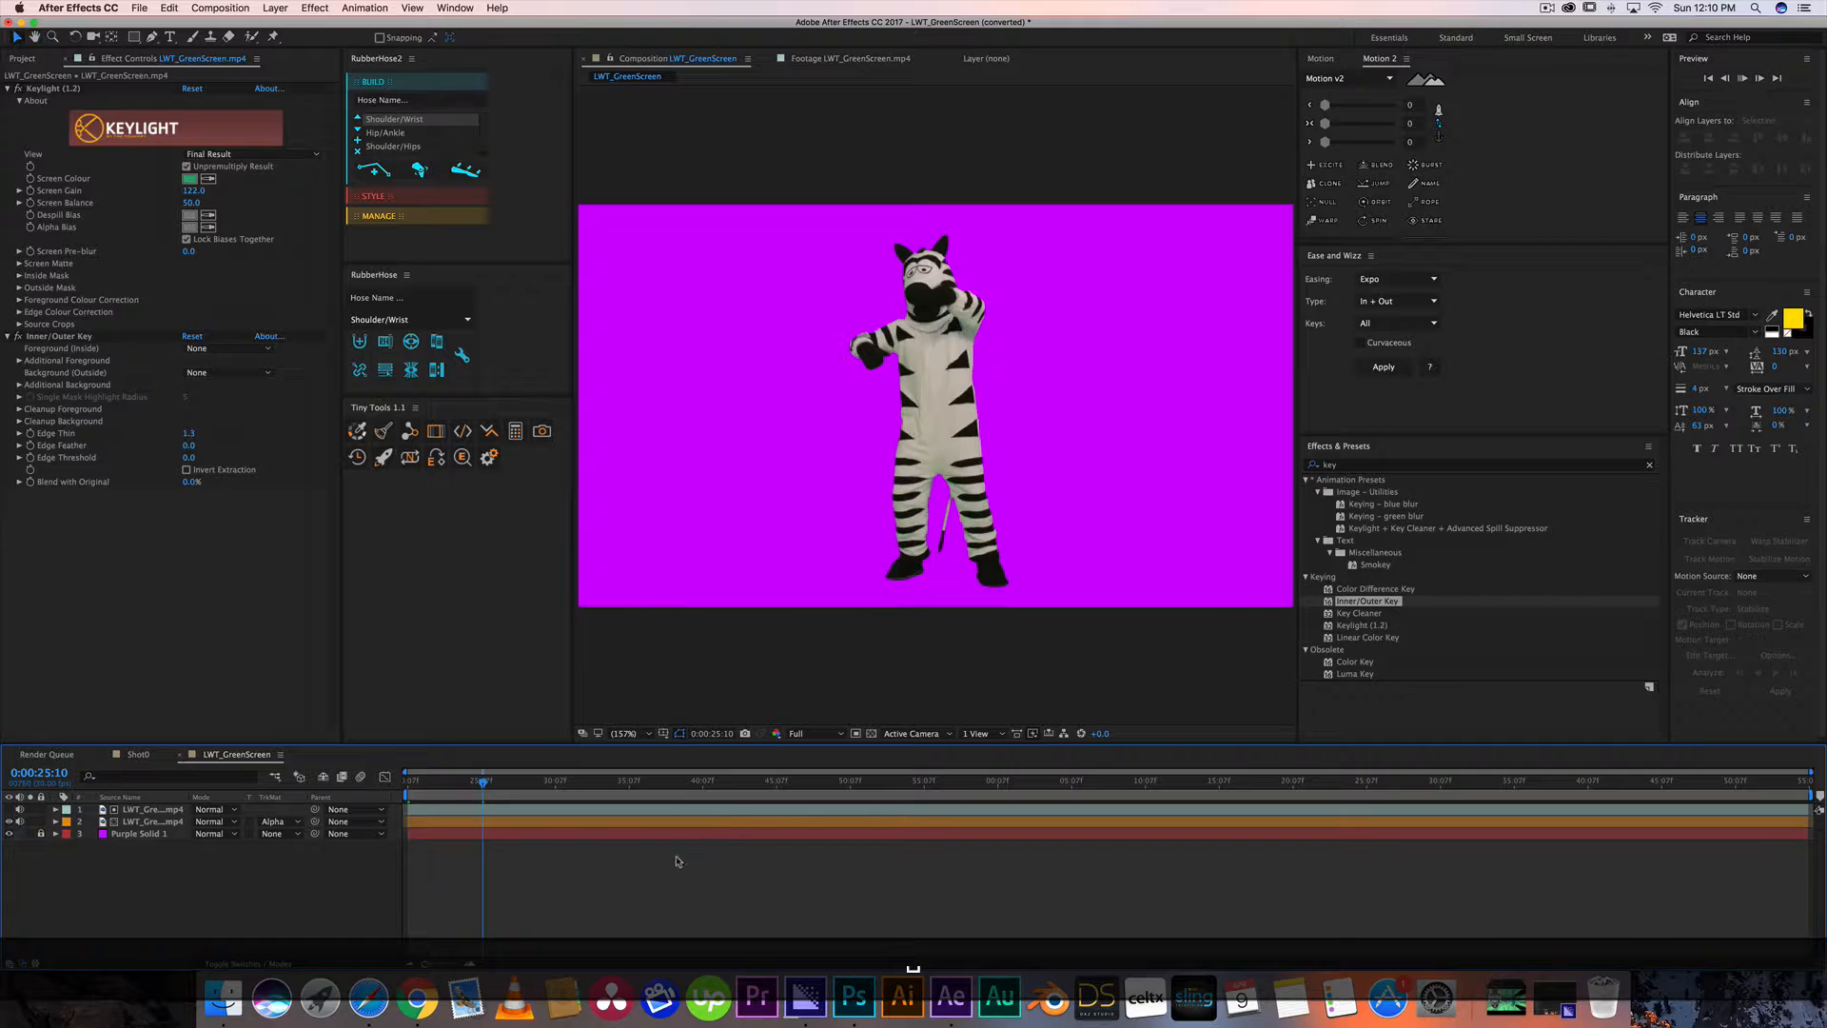
{"action": "key", "text": "space"}
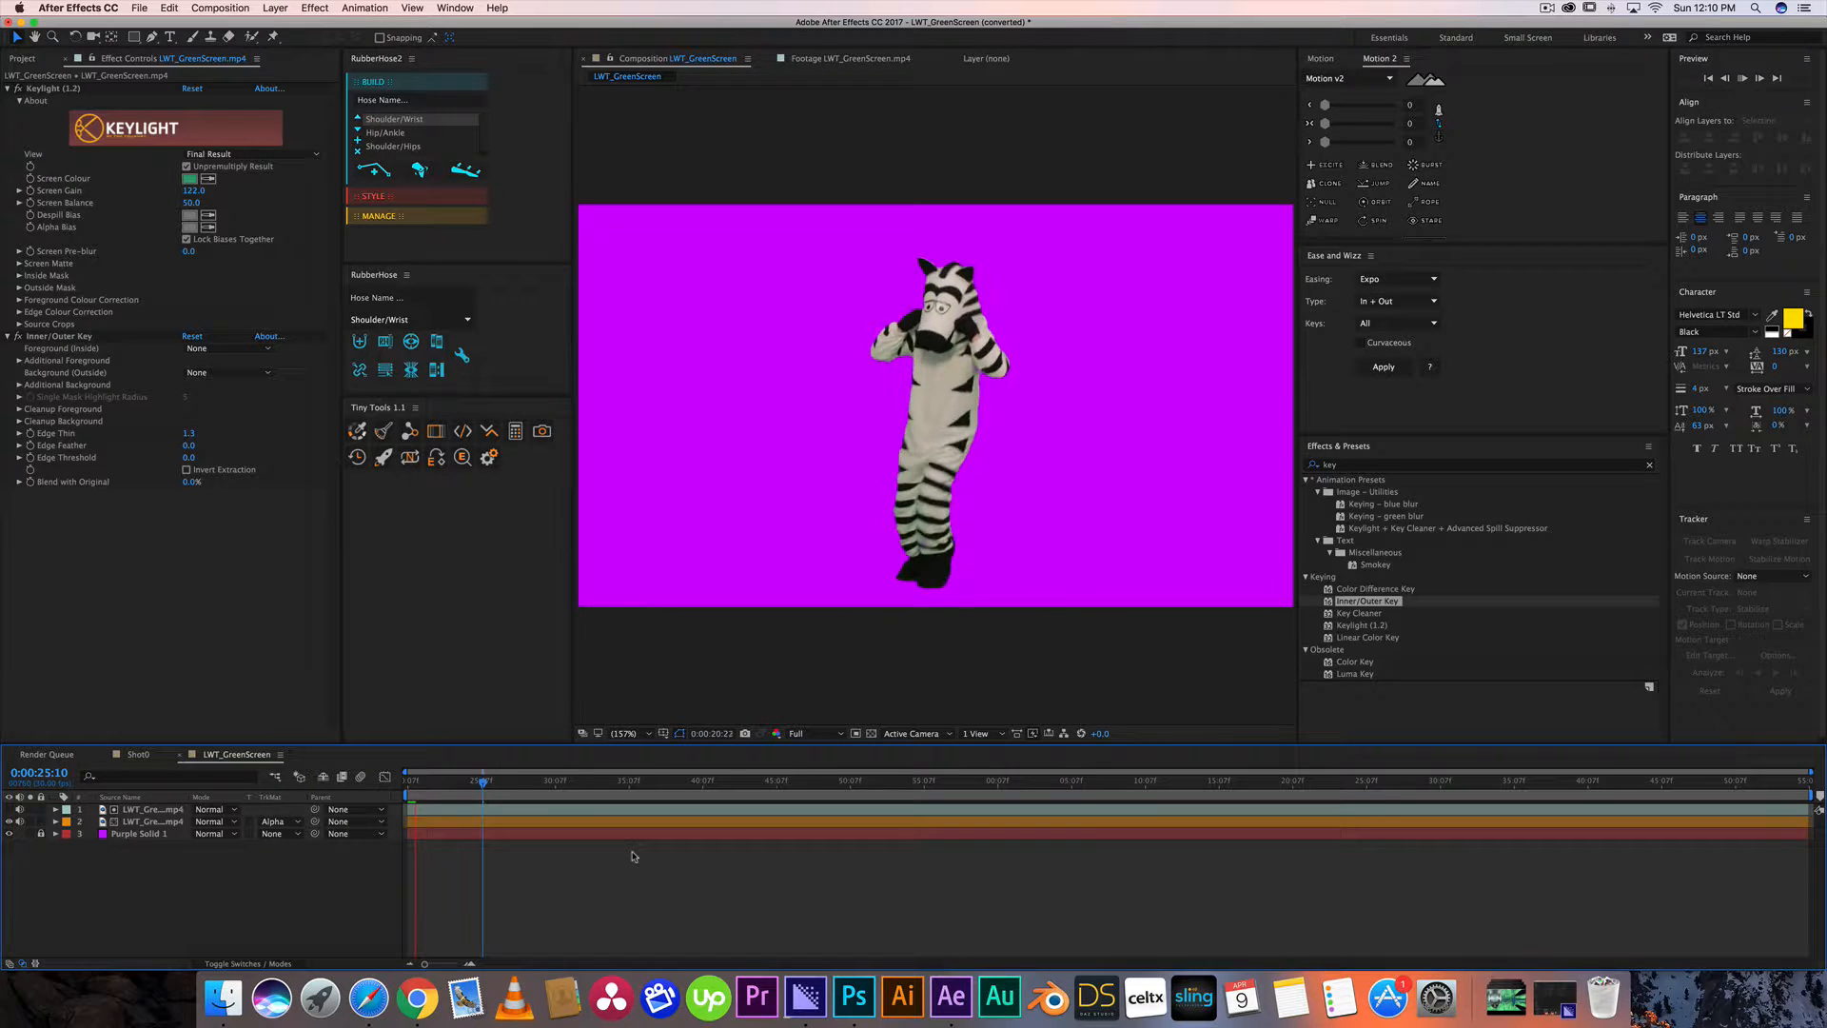
{"action": "key", "text": "space"}
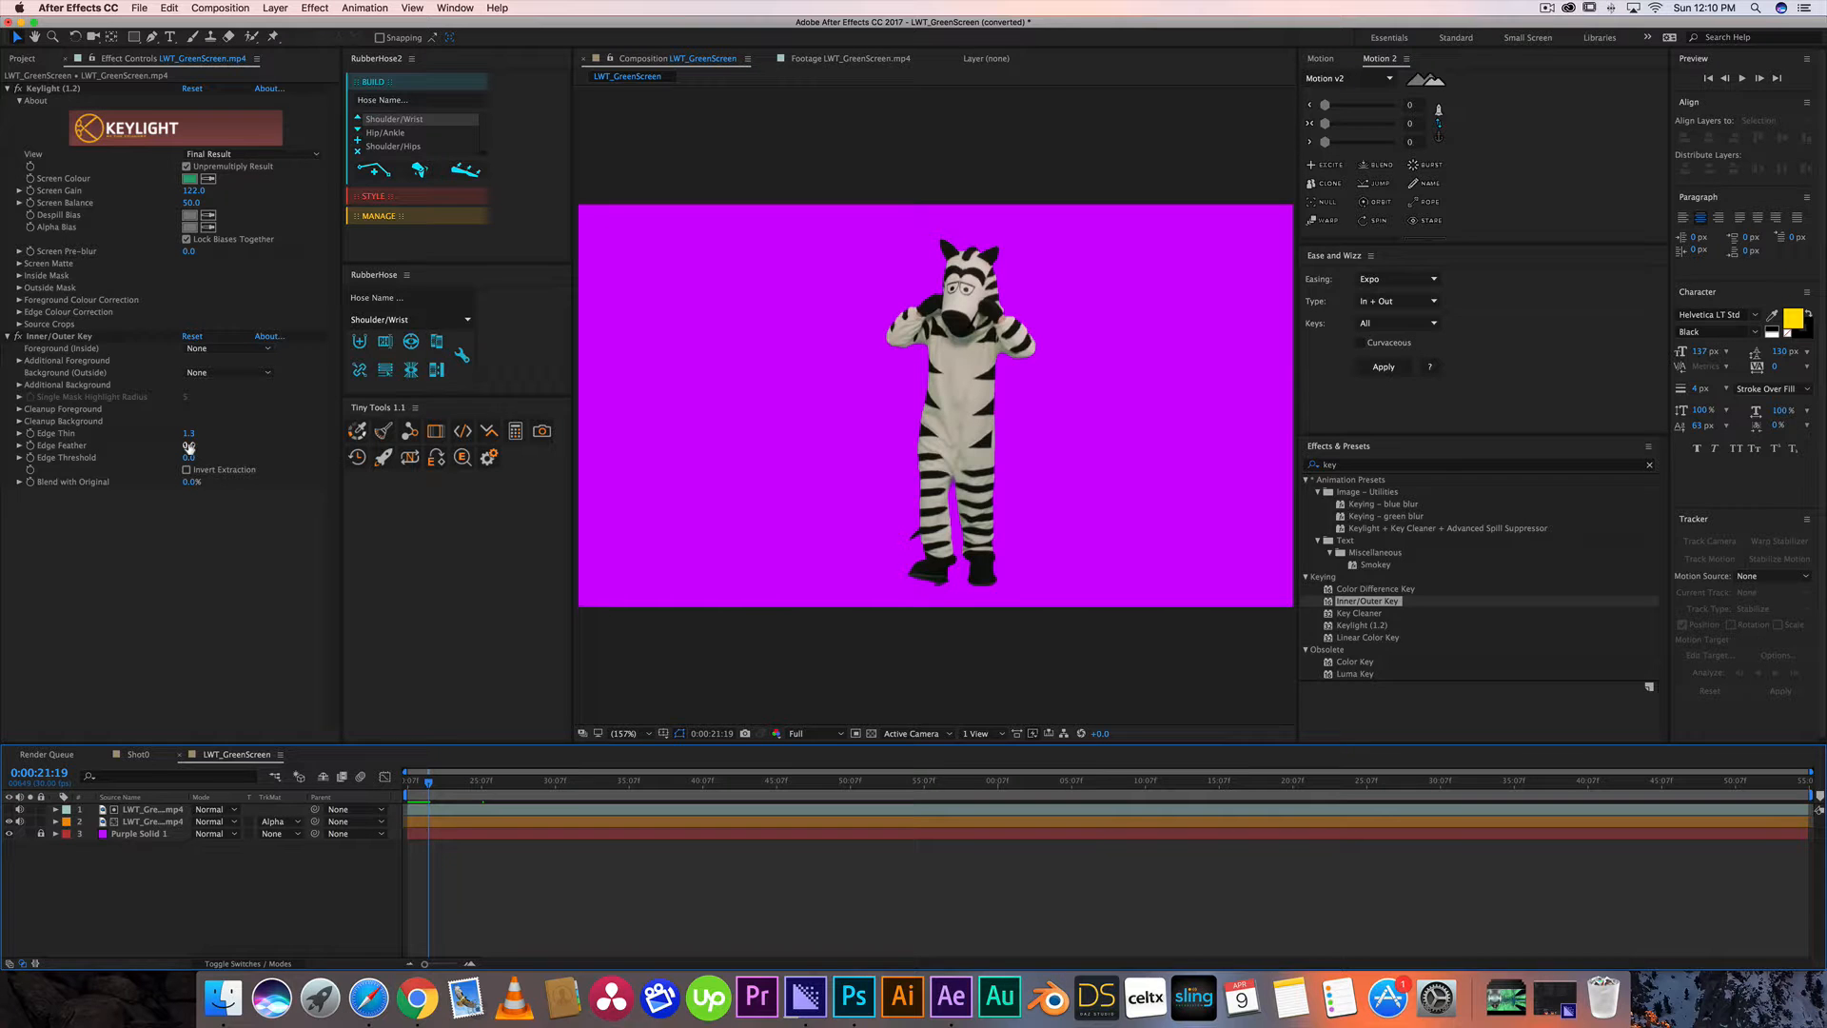
Set the Inner/Outer Key's Edge Feather to 2.2 and try adjusting its Blend with Original.
{"action": "left_click_drag", "start_coordinate": [188, 445], "coordinate": [195, 445]}
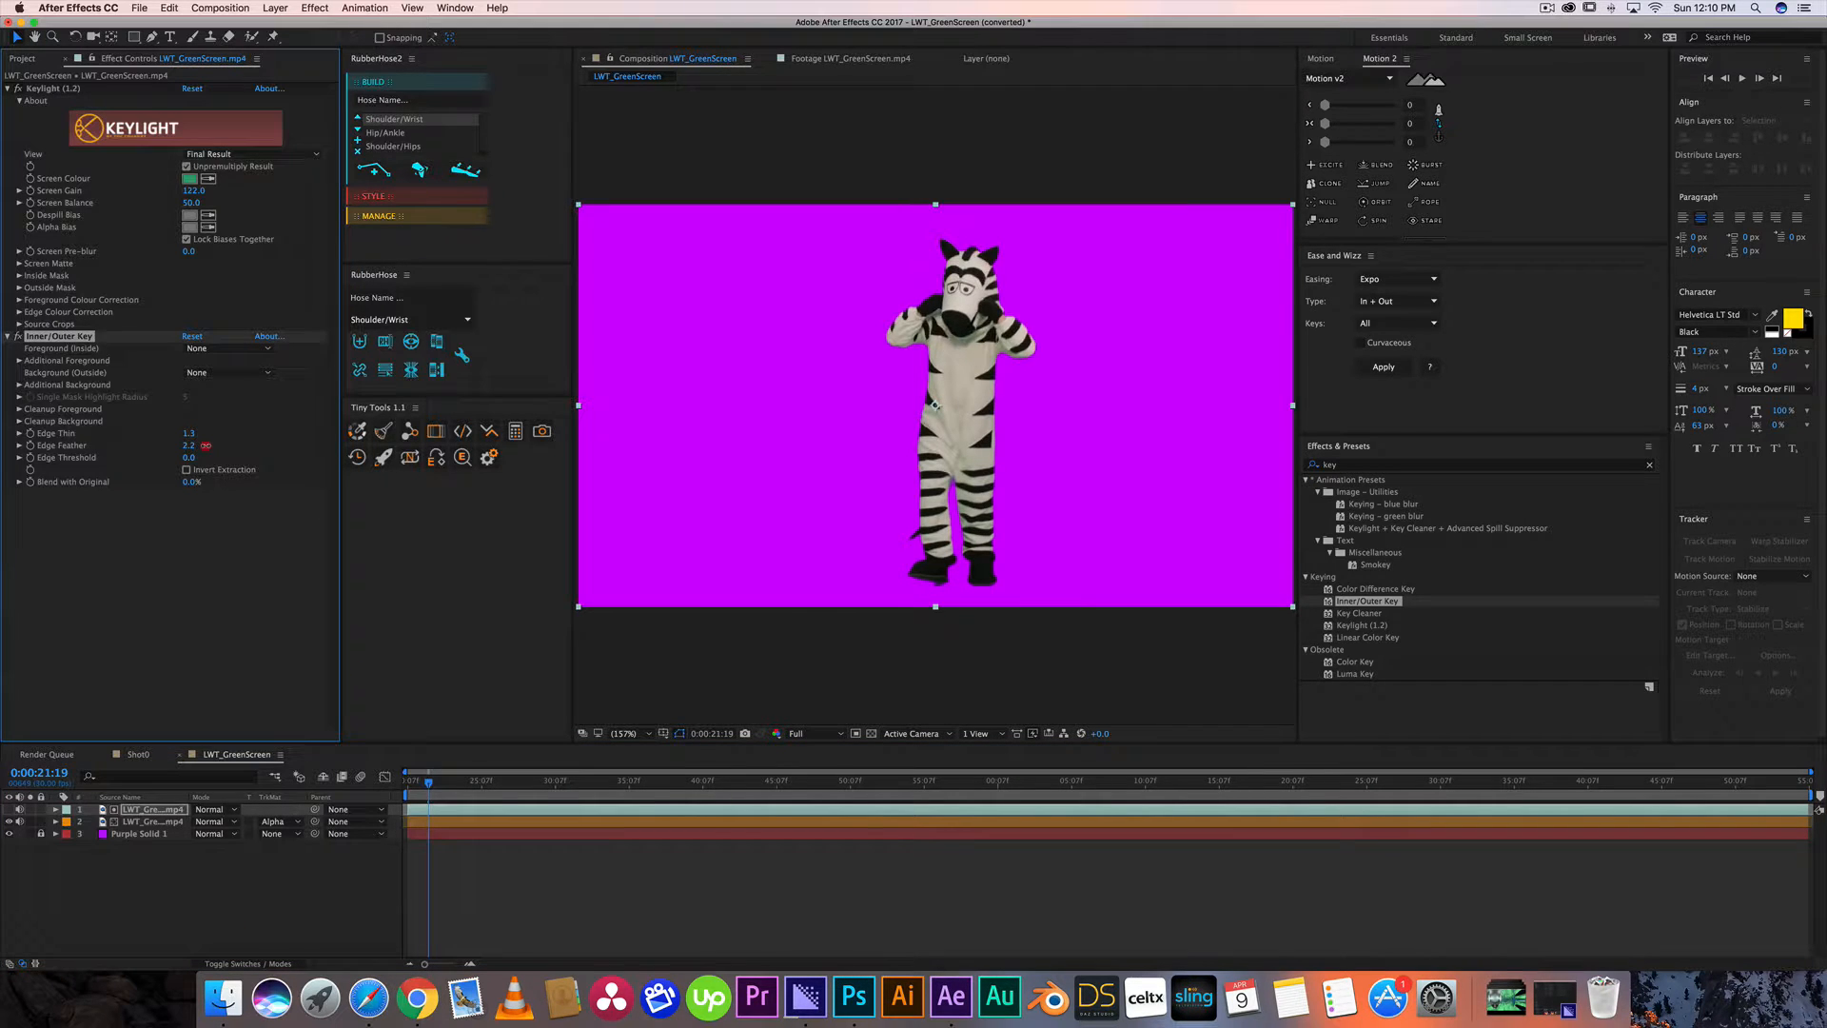
{"action": "left_click", "coordinate": [597, 923]}
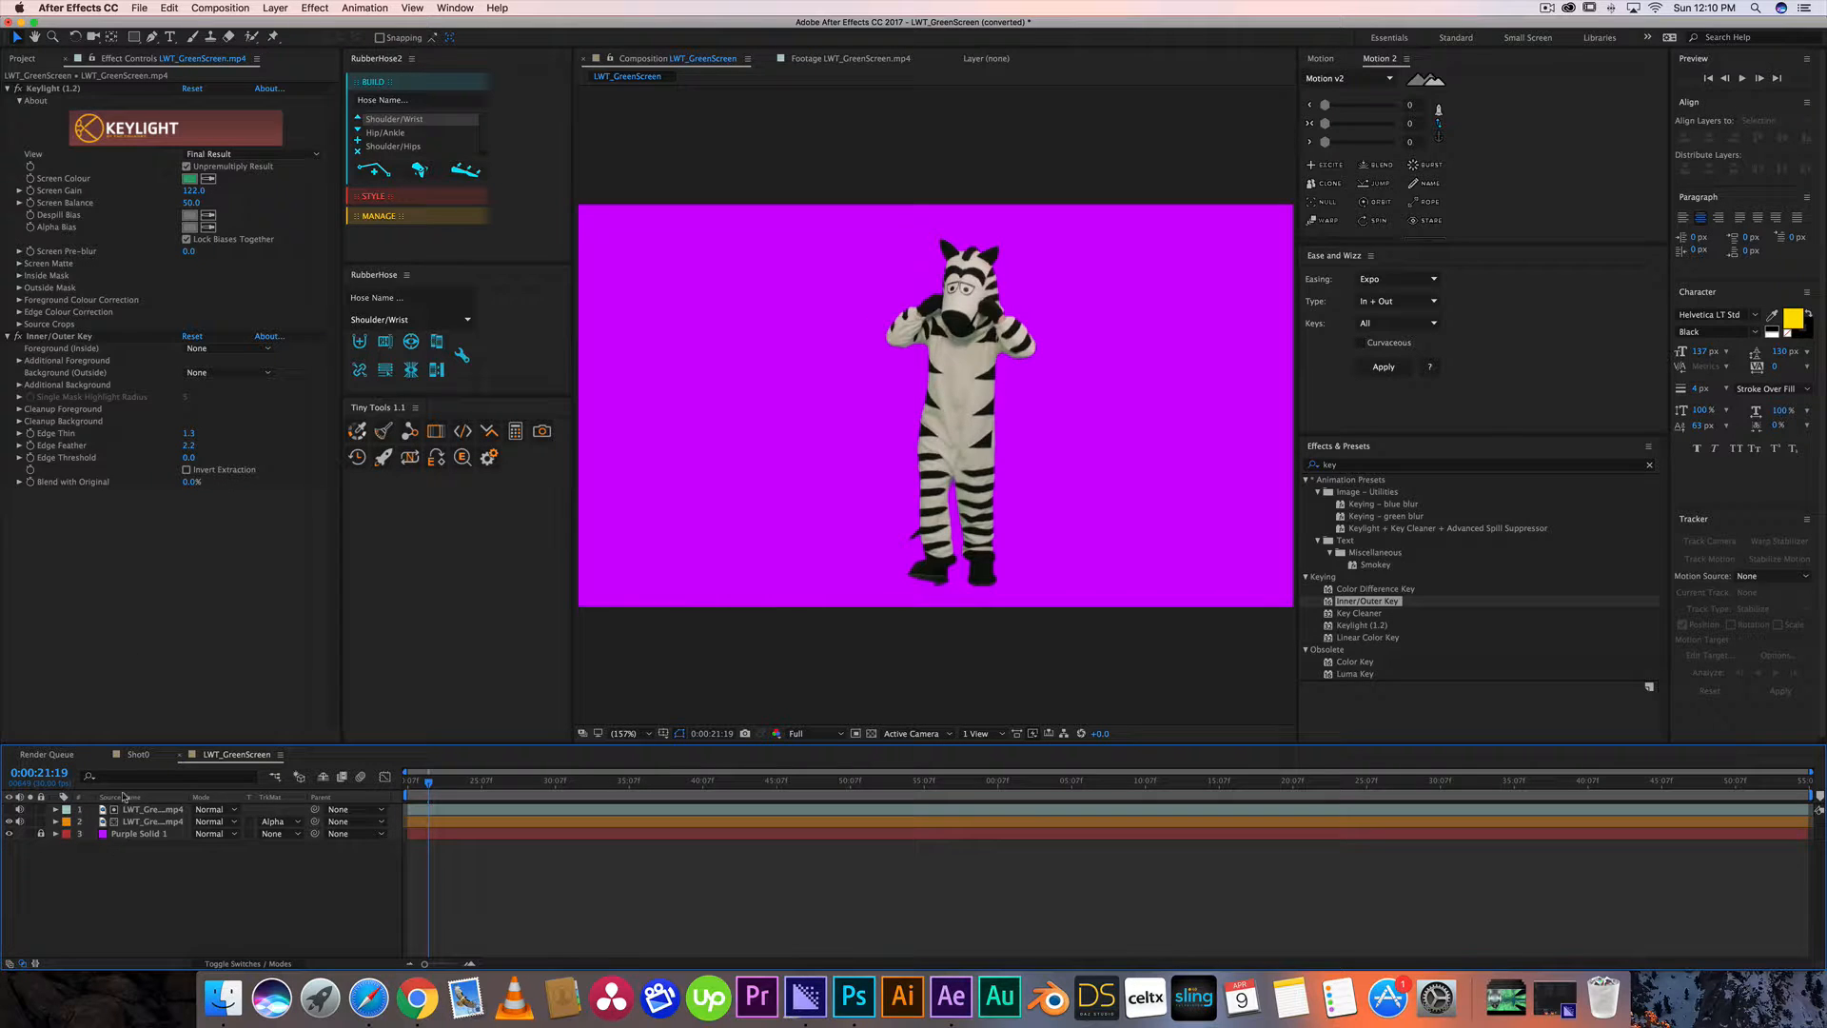
{"action": "left_click_drag", "start_coordinate": [191, 484], "coordinate": [196, 485]}
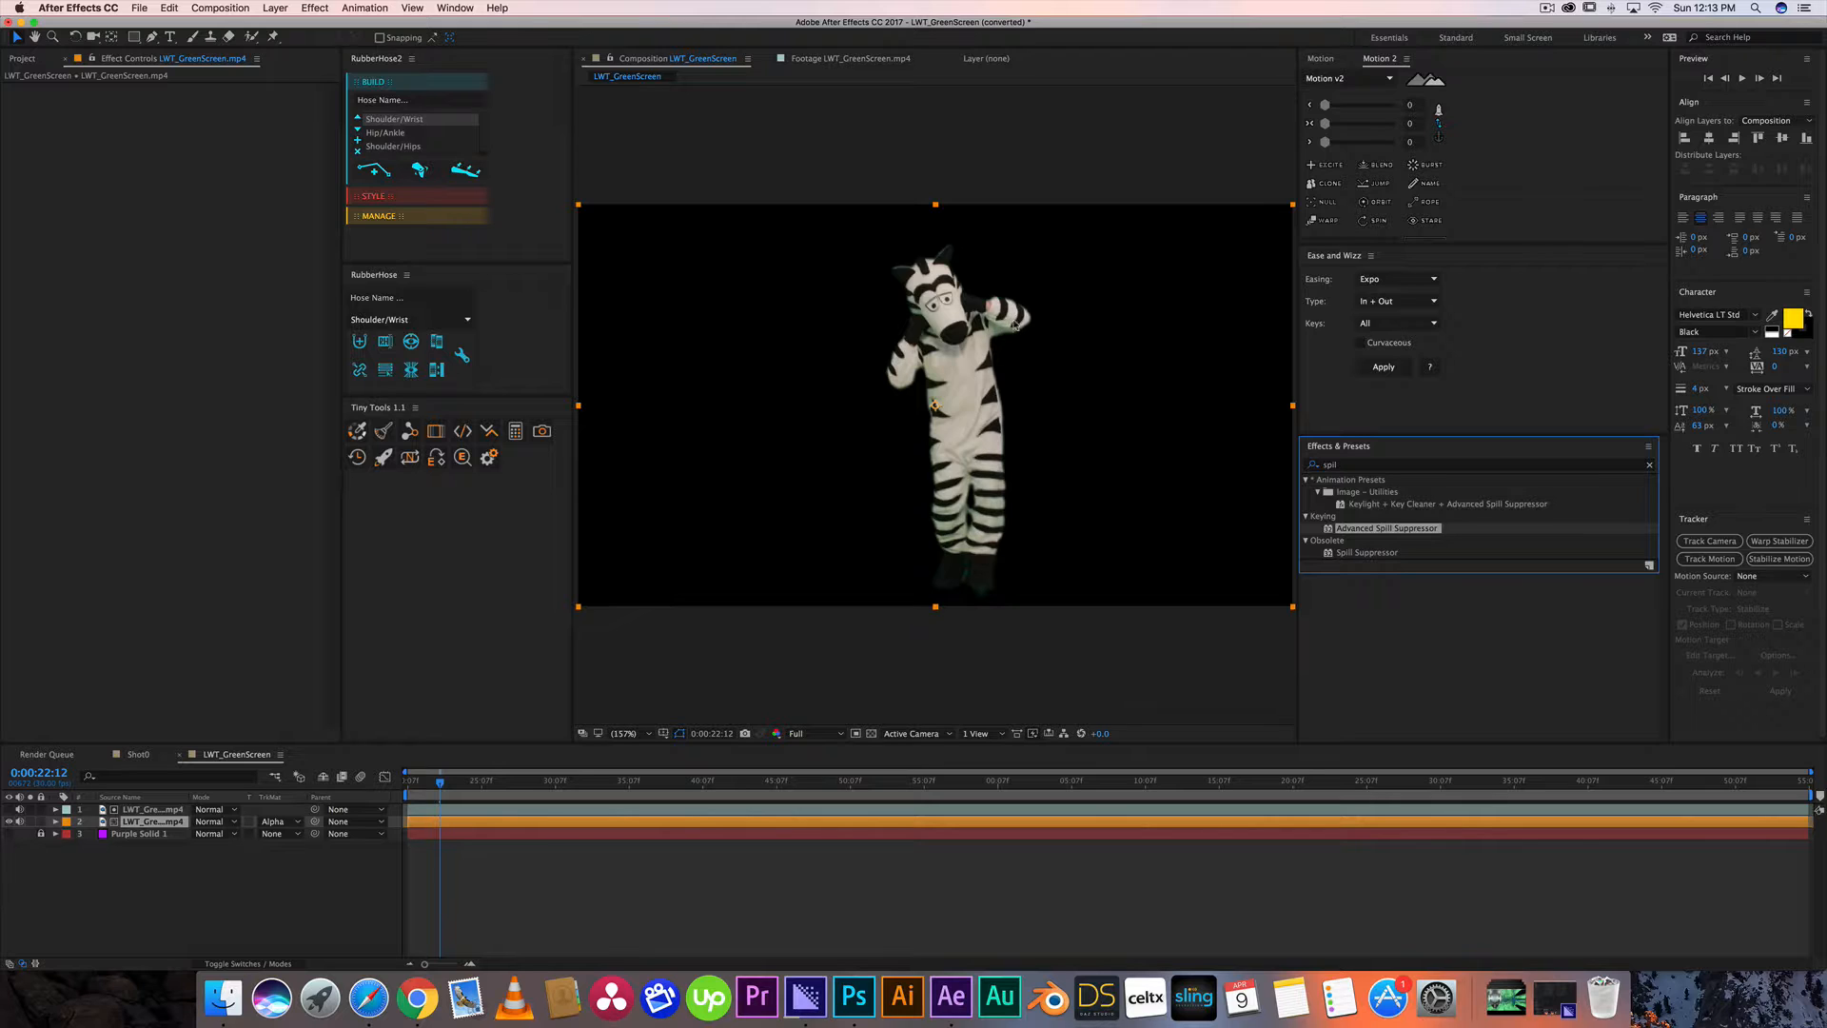
Apply Advanced Spill Suppressor to the orange footage layer and compare the zebra's raised arm with and without it at 800% magnification.
{"action": "left_click_drag", "start_coordinate": [1412, 536], "coordinate": [190, 285]}
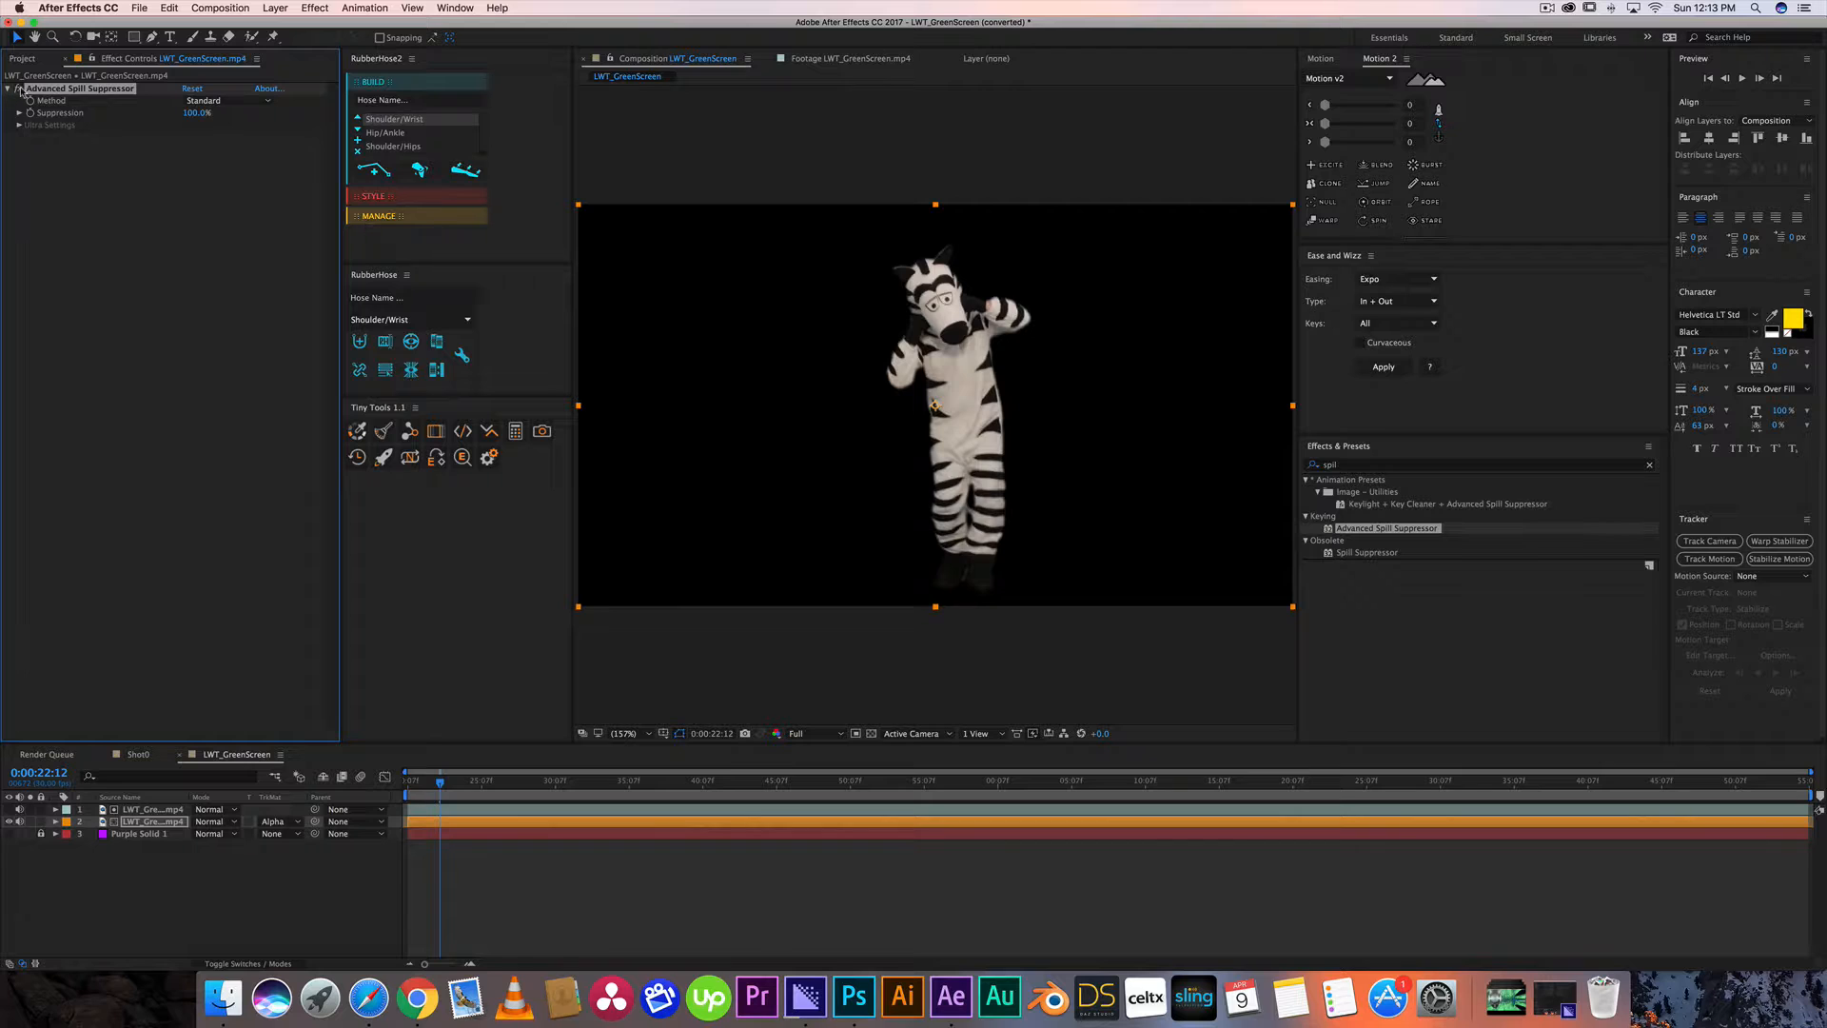
{"action": "key", "text": "z"}
{"action": "left_click", "coordinate": [995, 338]}
{"action": "left_click", "coordinate": [940, 415]}
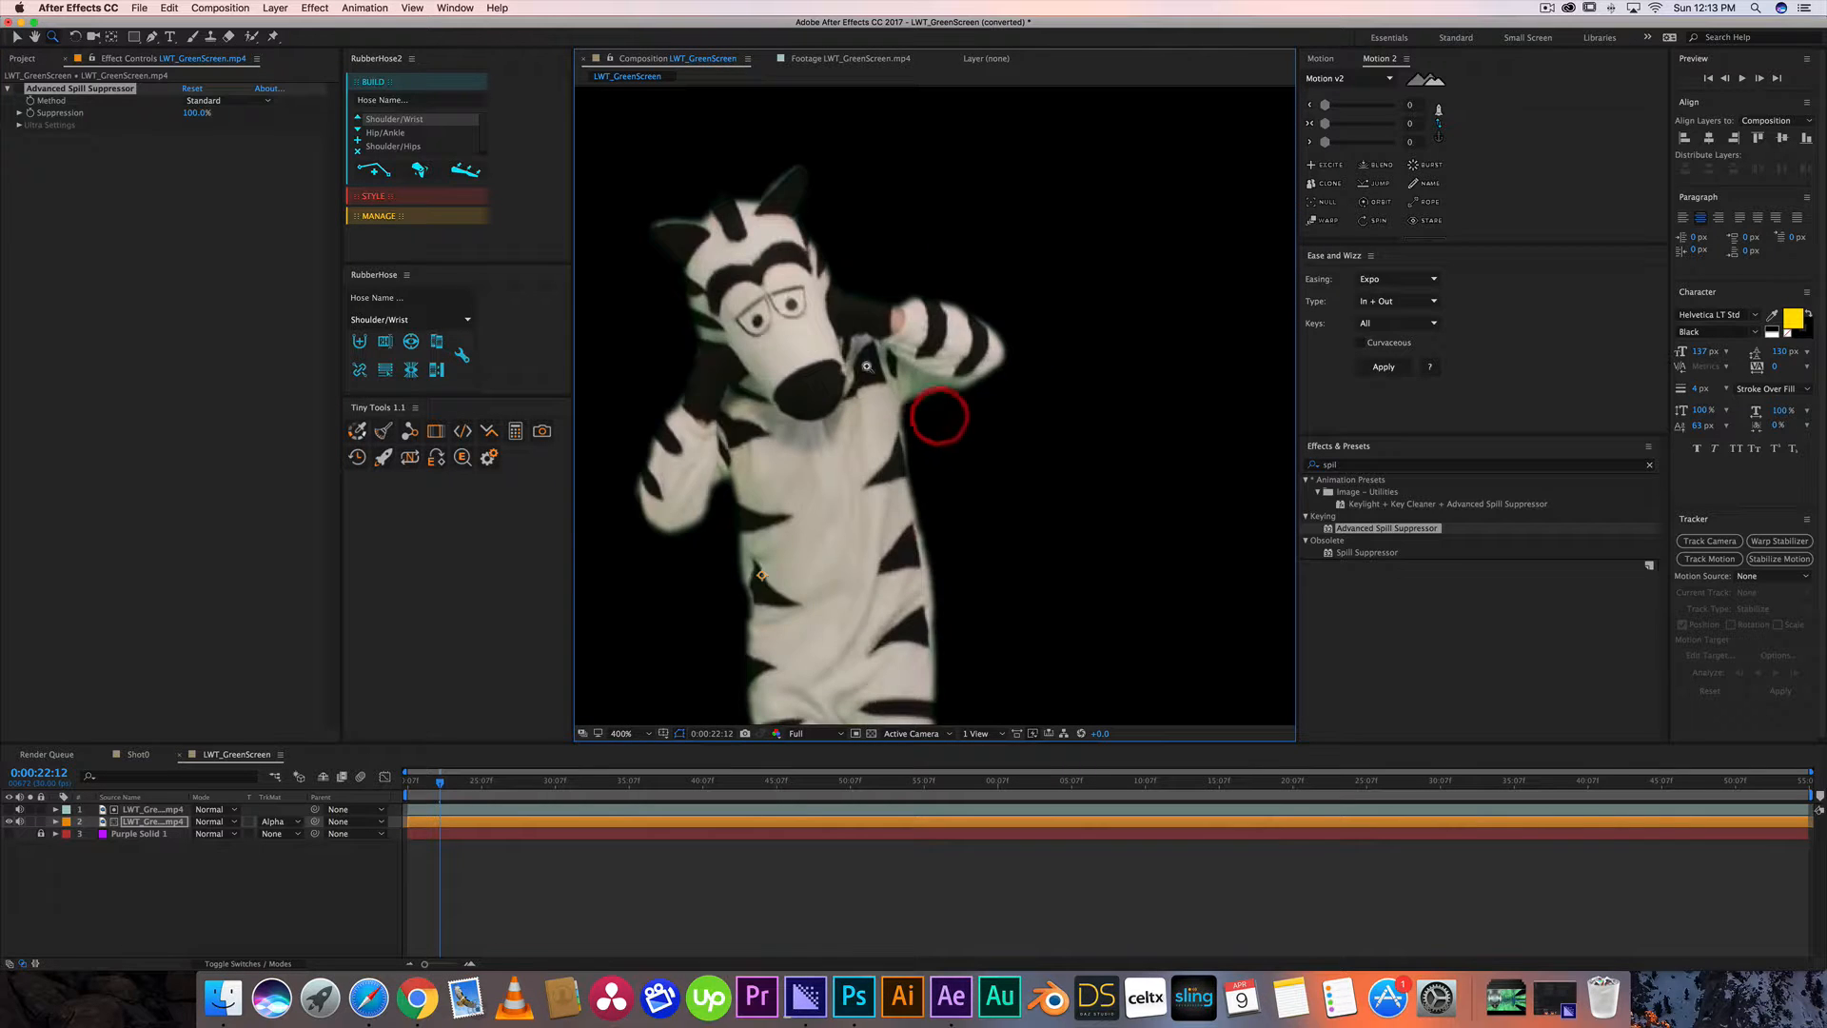
{"action": "left_click", "coordinate": [867, 365]}
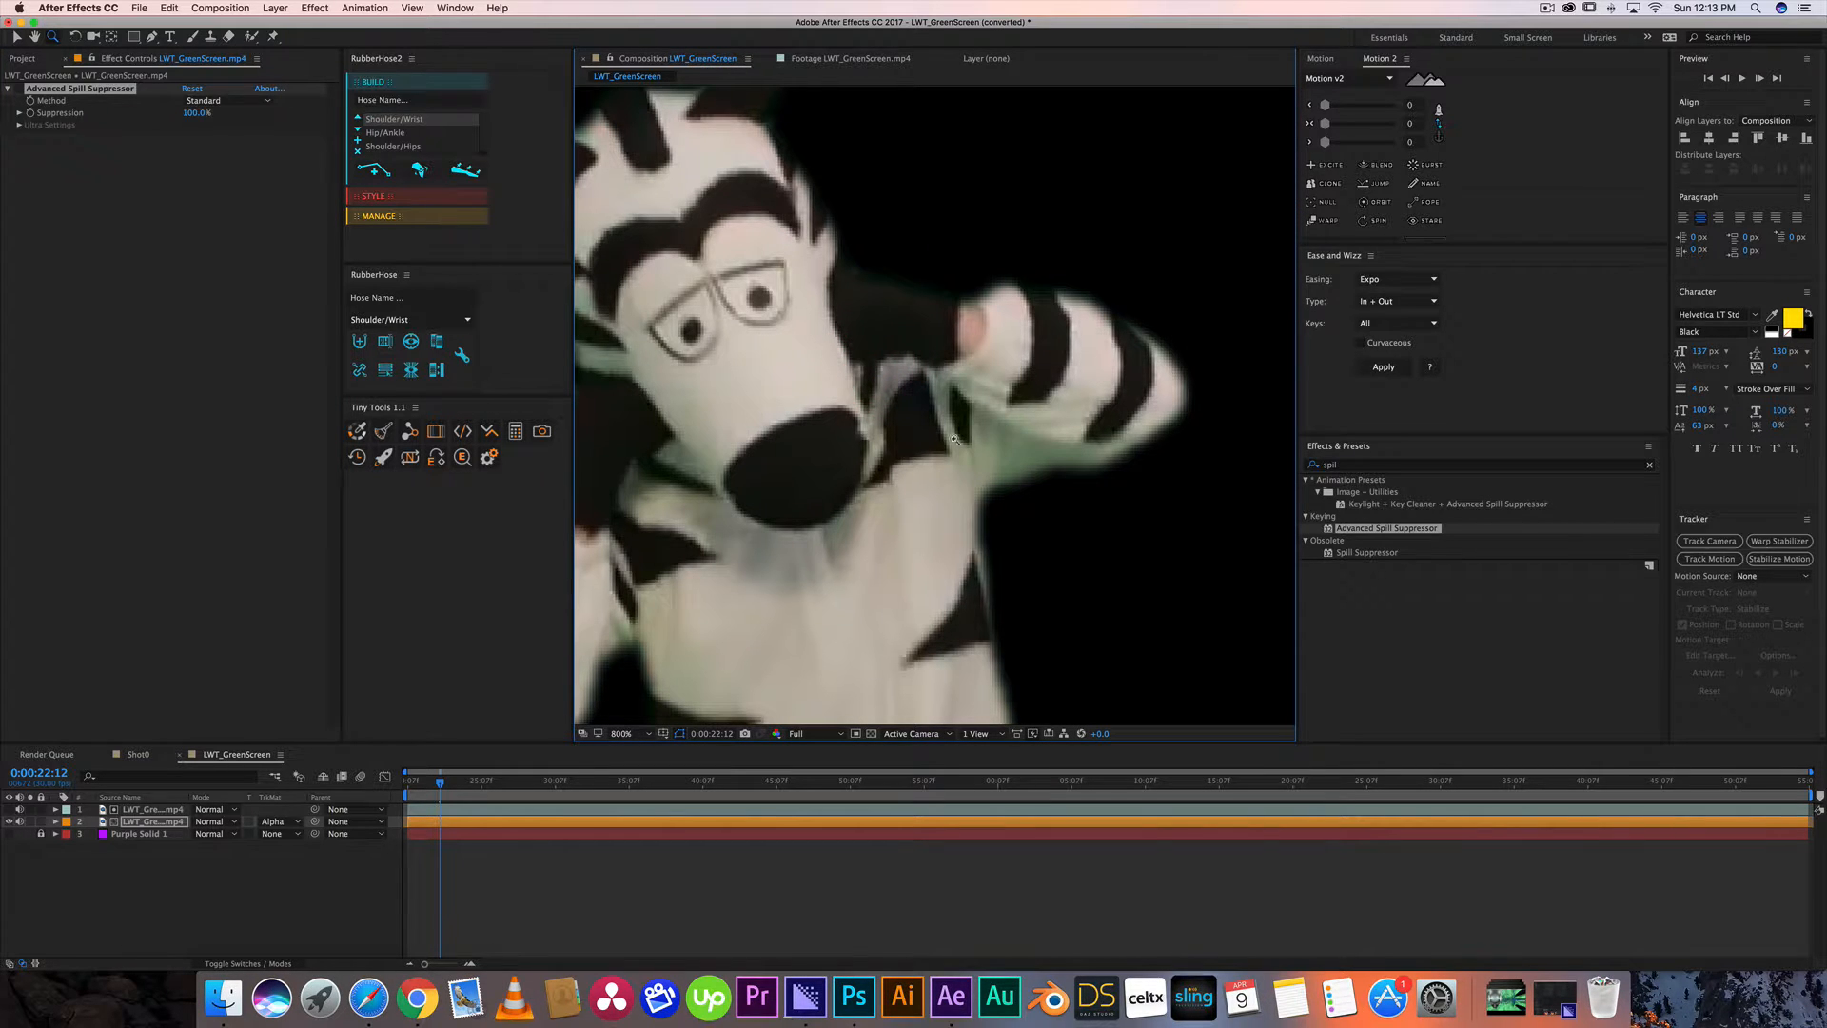
{"action": "left_click", "coordinate": [17, 90]}
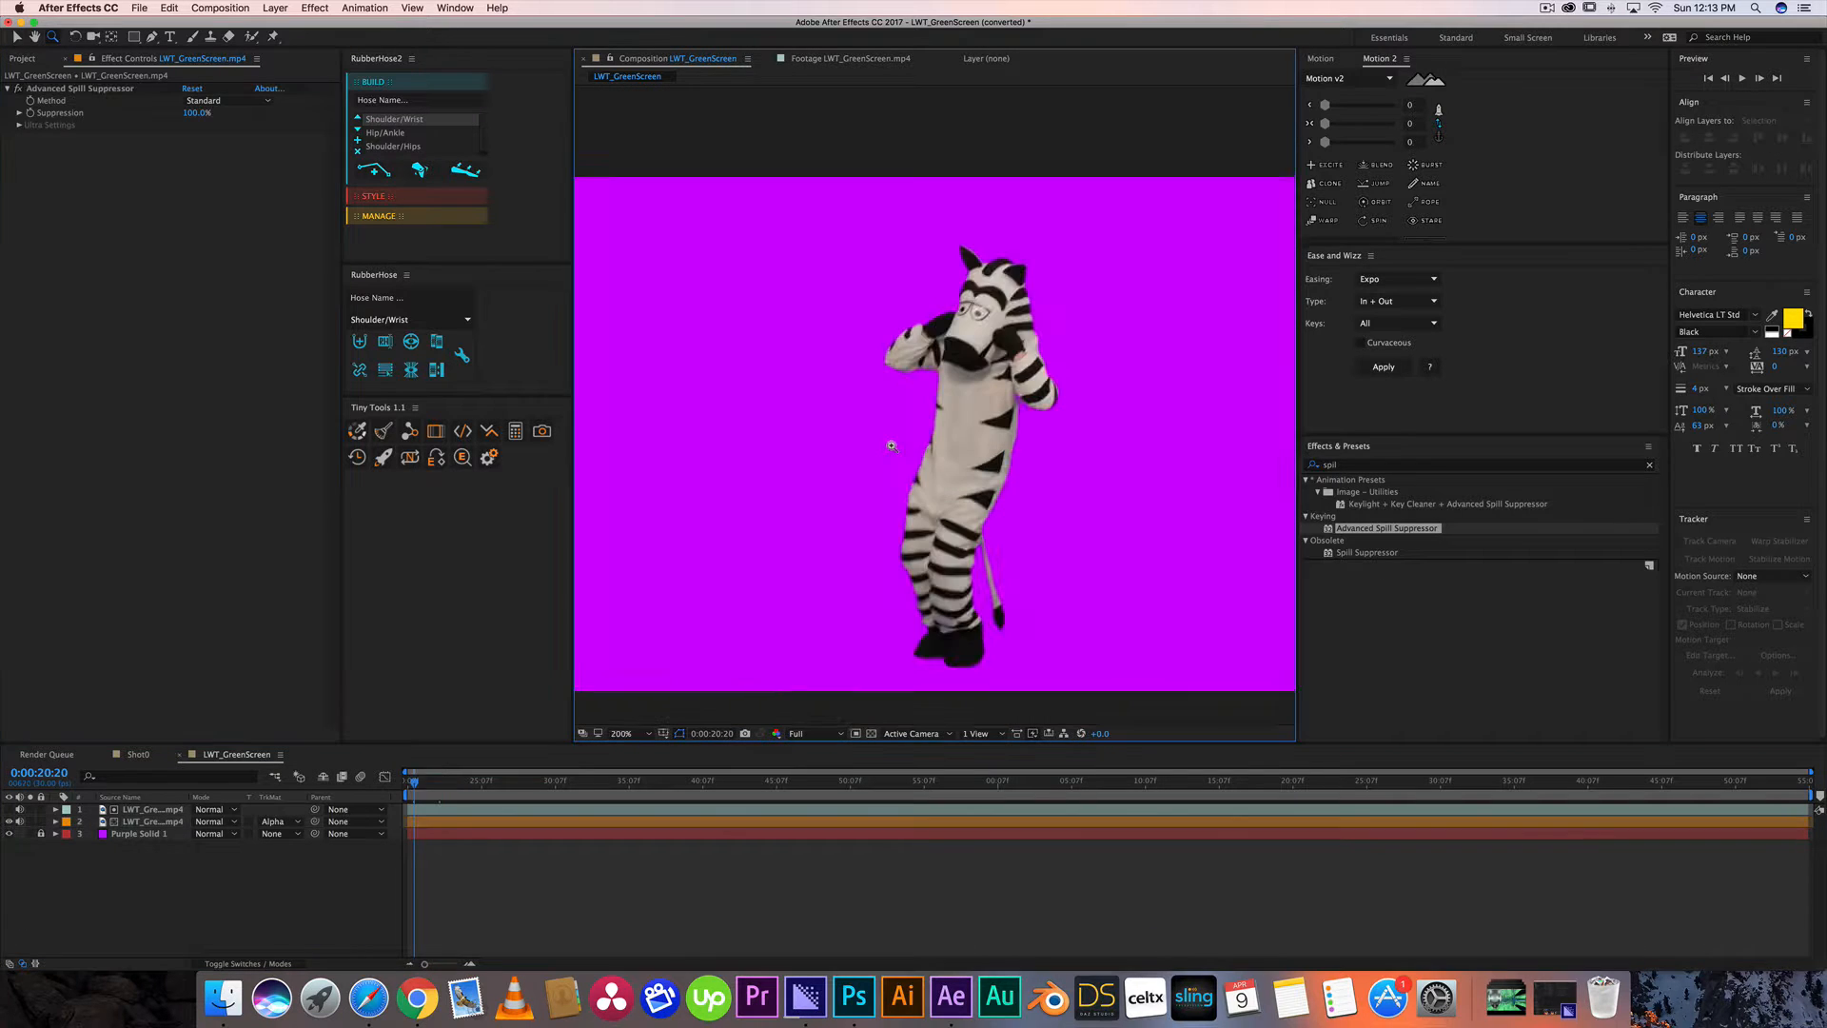
{"action": "left_click", "coordinate": [890, 445]}
Switch to Safari and search Google Images for "city image".
{"action": "left_click", "coordinate": [369, 999]}
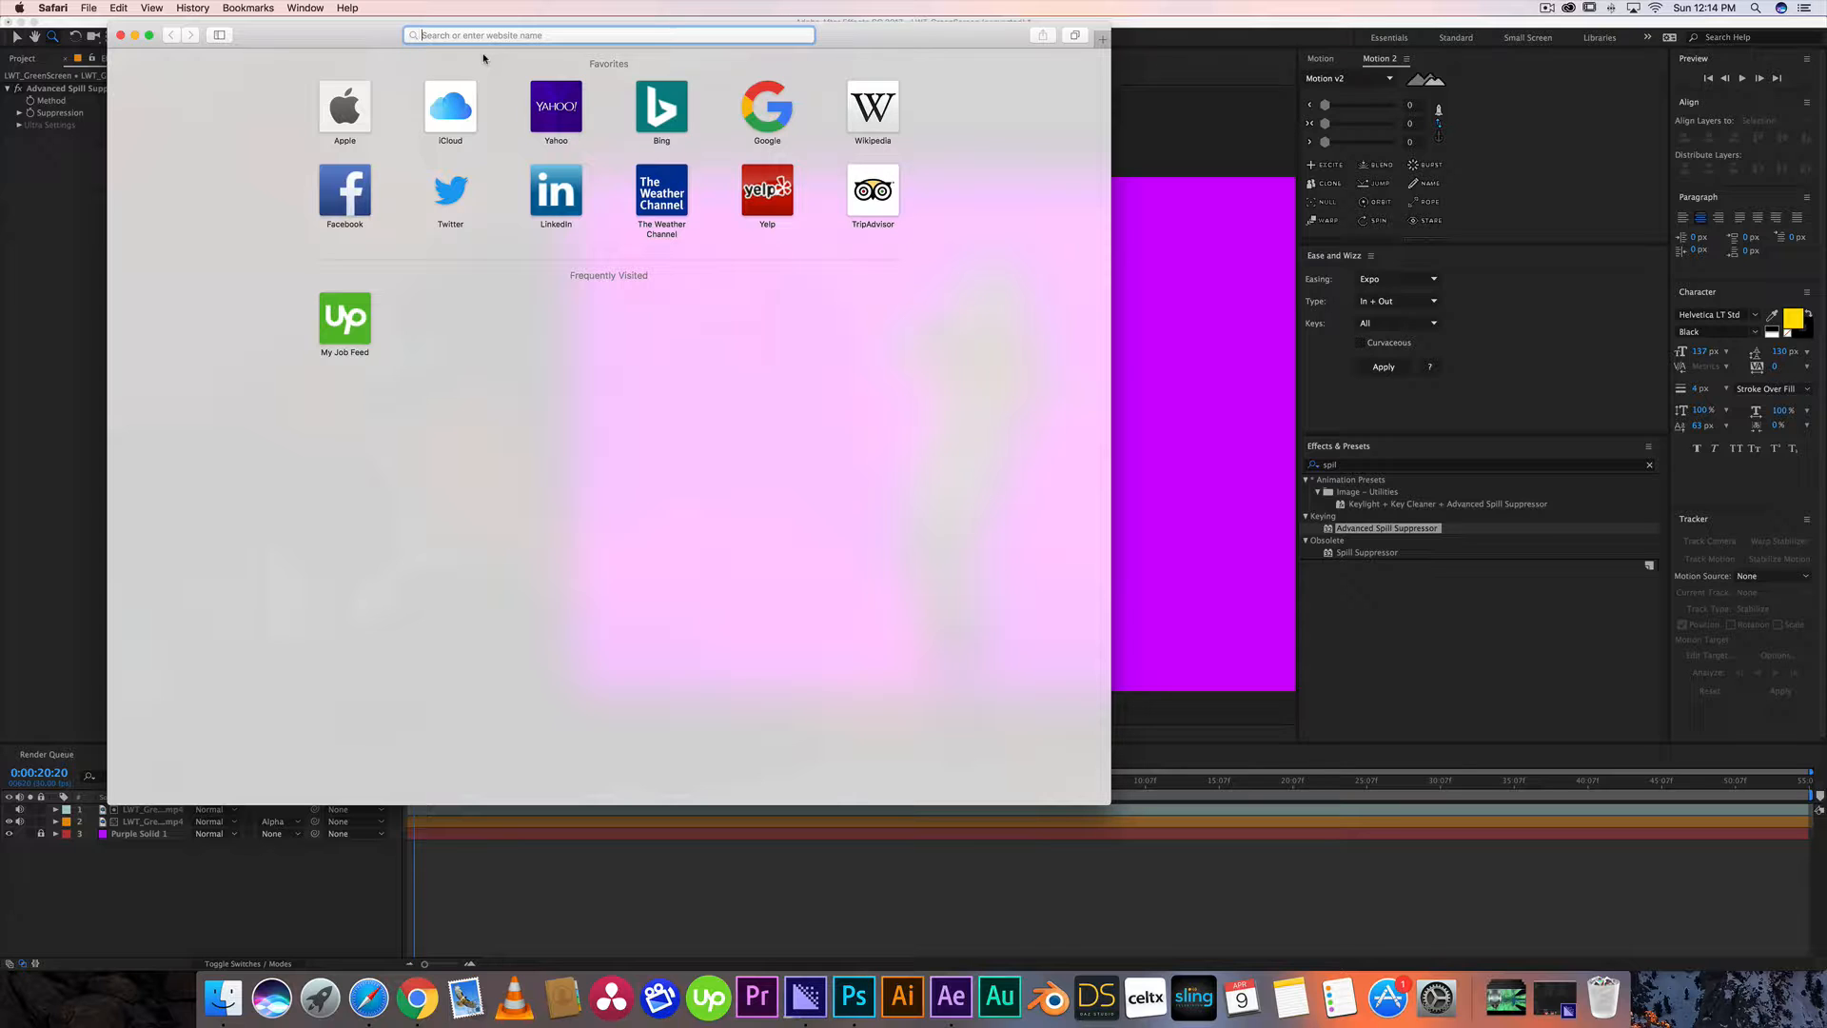
{"action": "type", "text": "city"}
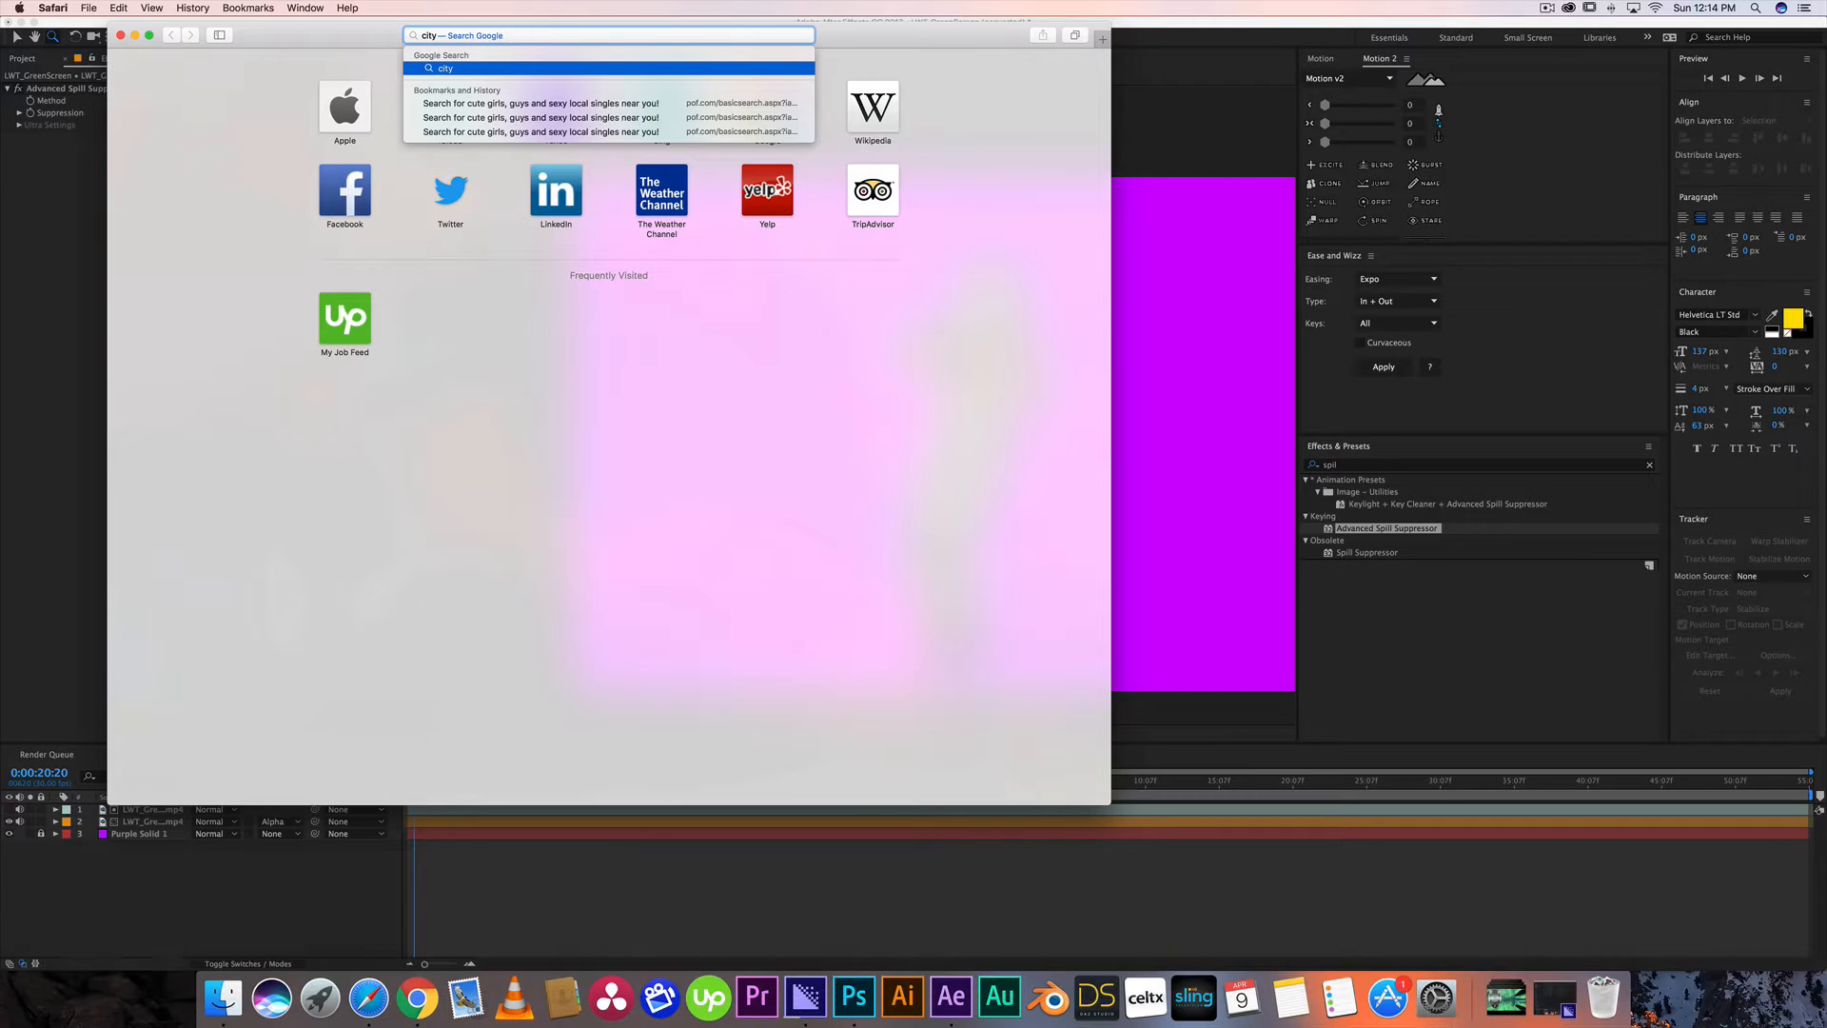
{"action": "type", "text": " image"}
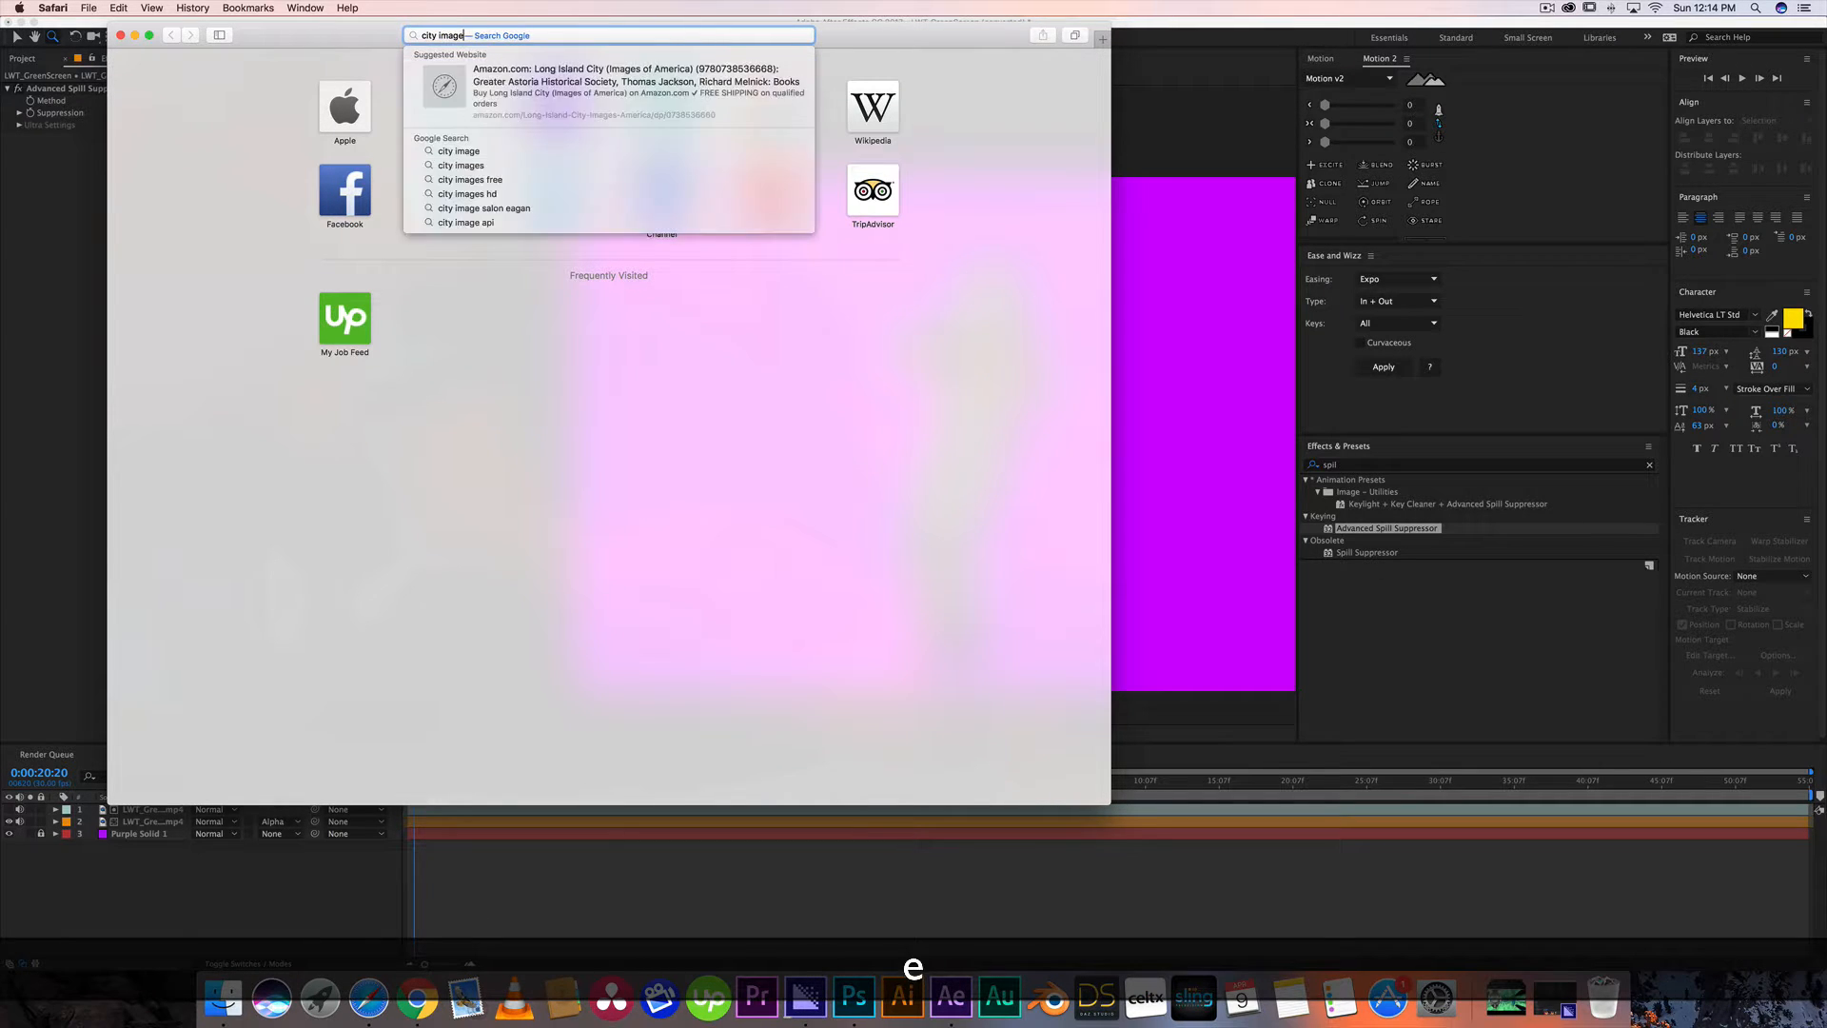
{"action": "key", "text": "Return"}
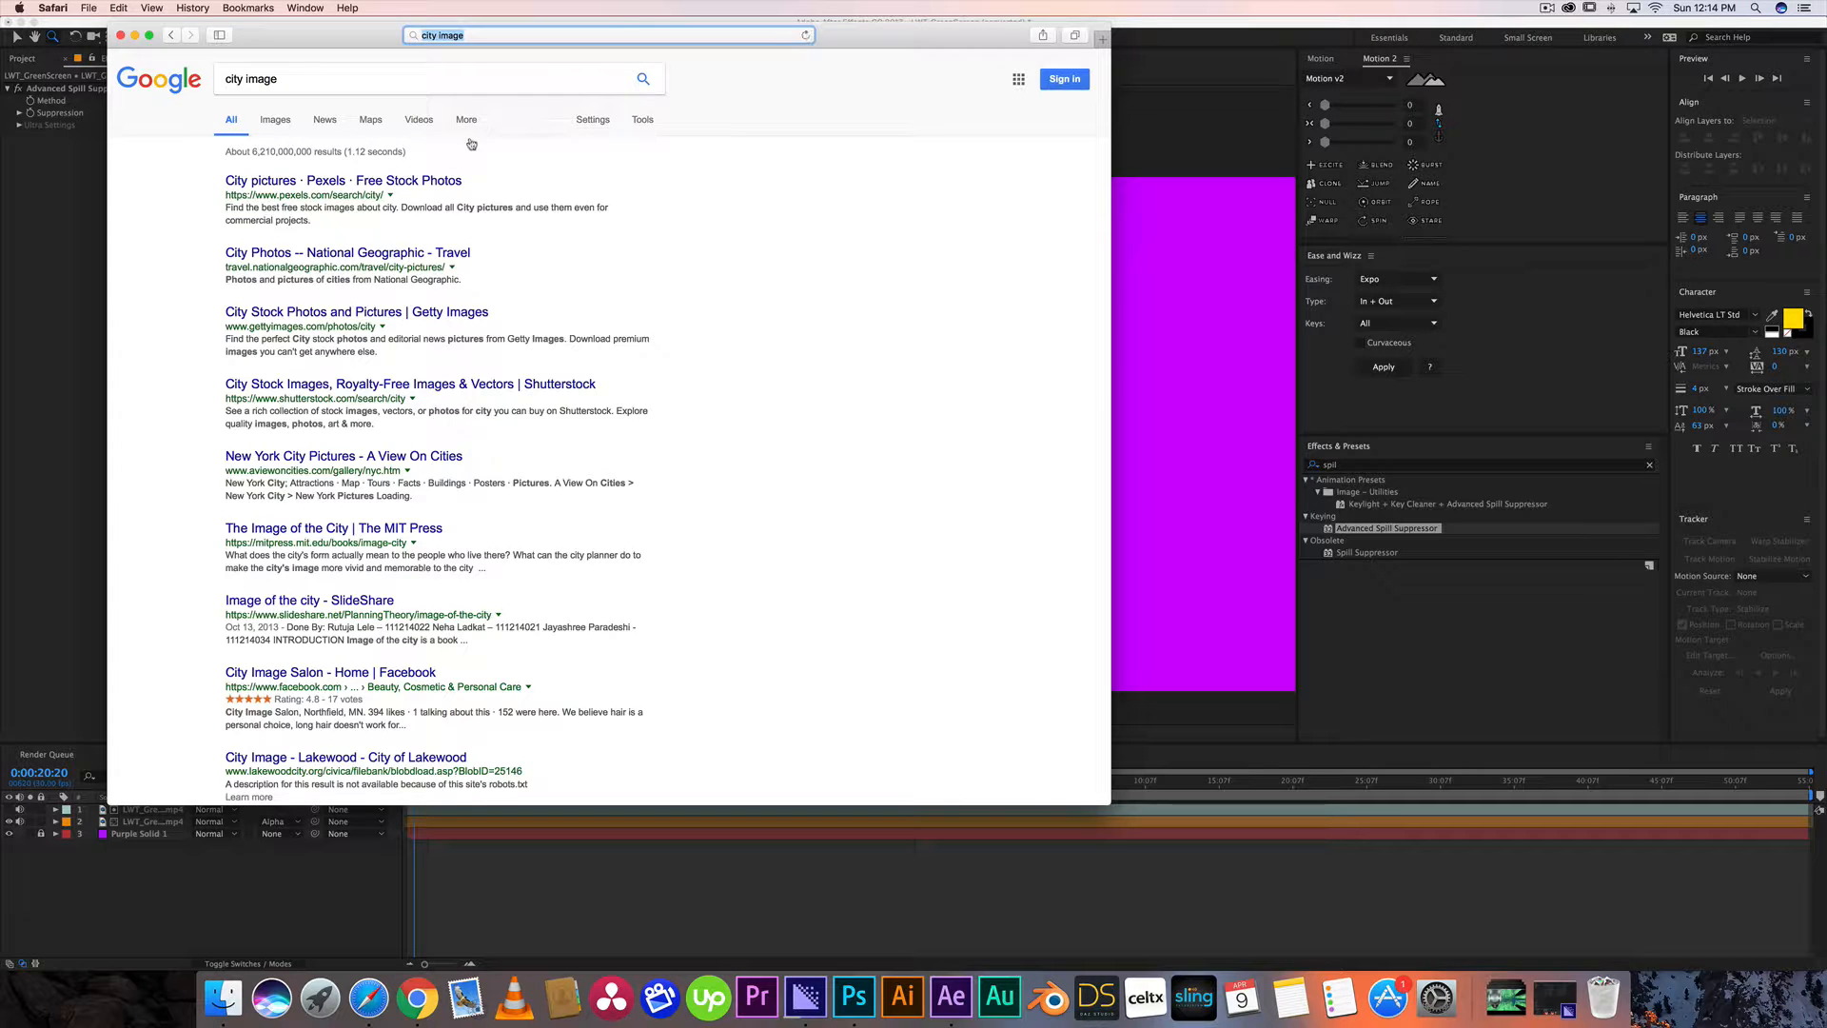
{"action": "left_click", "coordinate": [276, 121]}
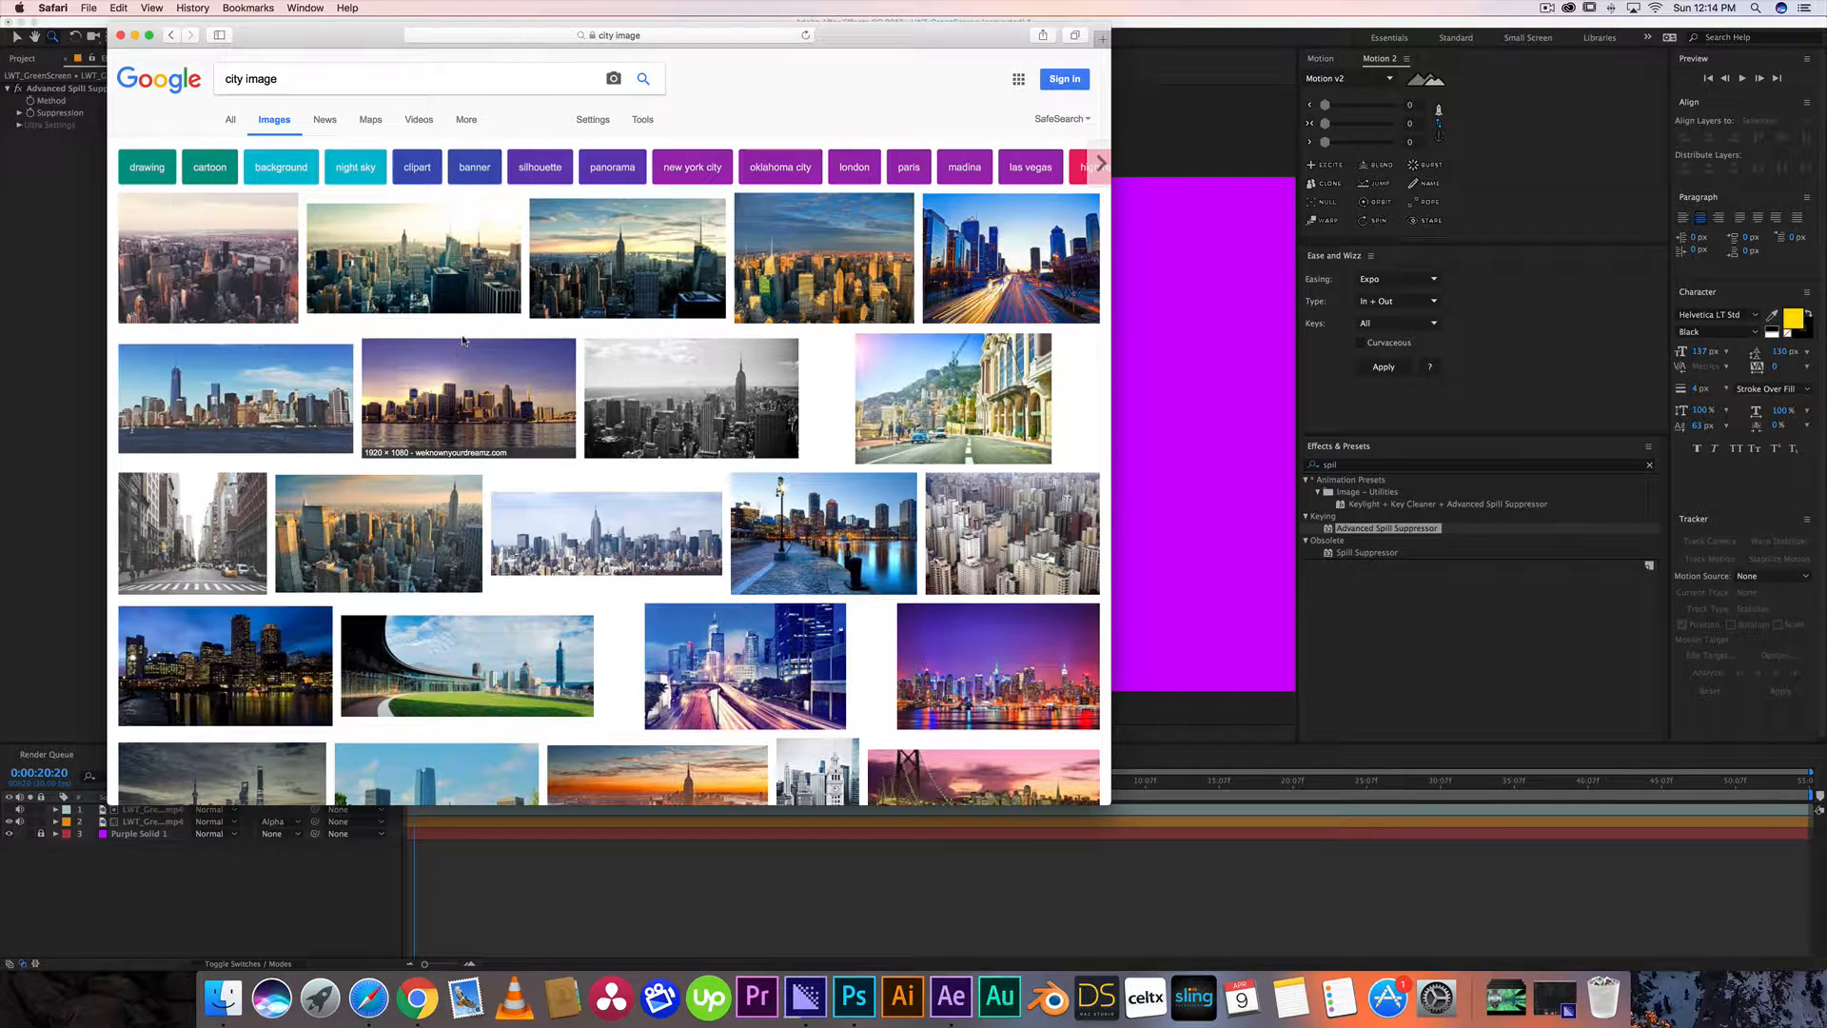
Open the World Design Capital 2016 Taipei picture in the image results and save a copy to the desktop.
{"action": "left_click", "coordinate": [462, 305]}
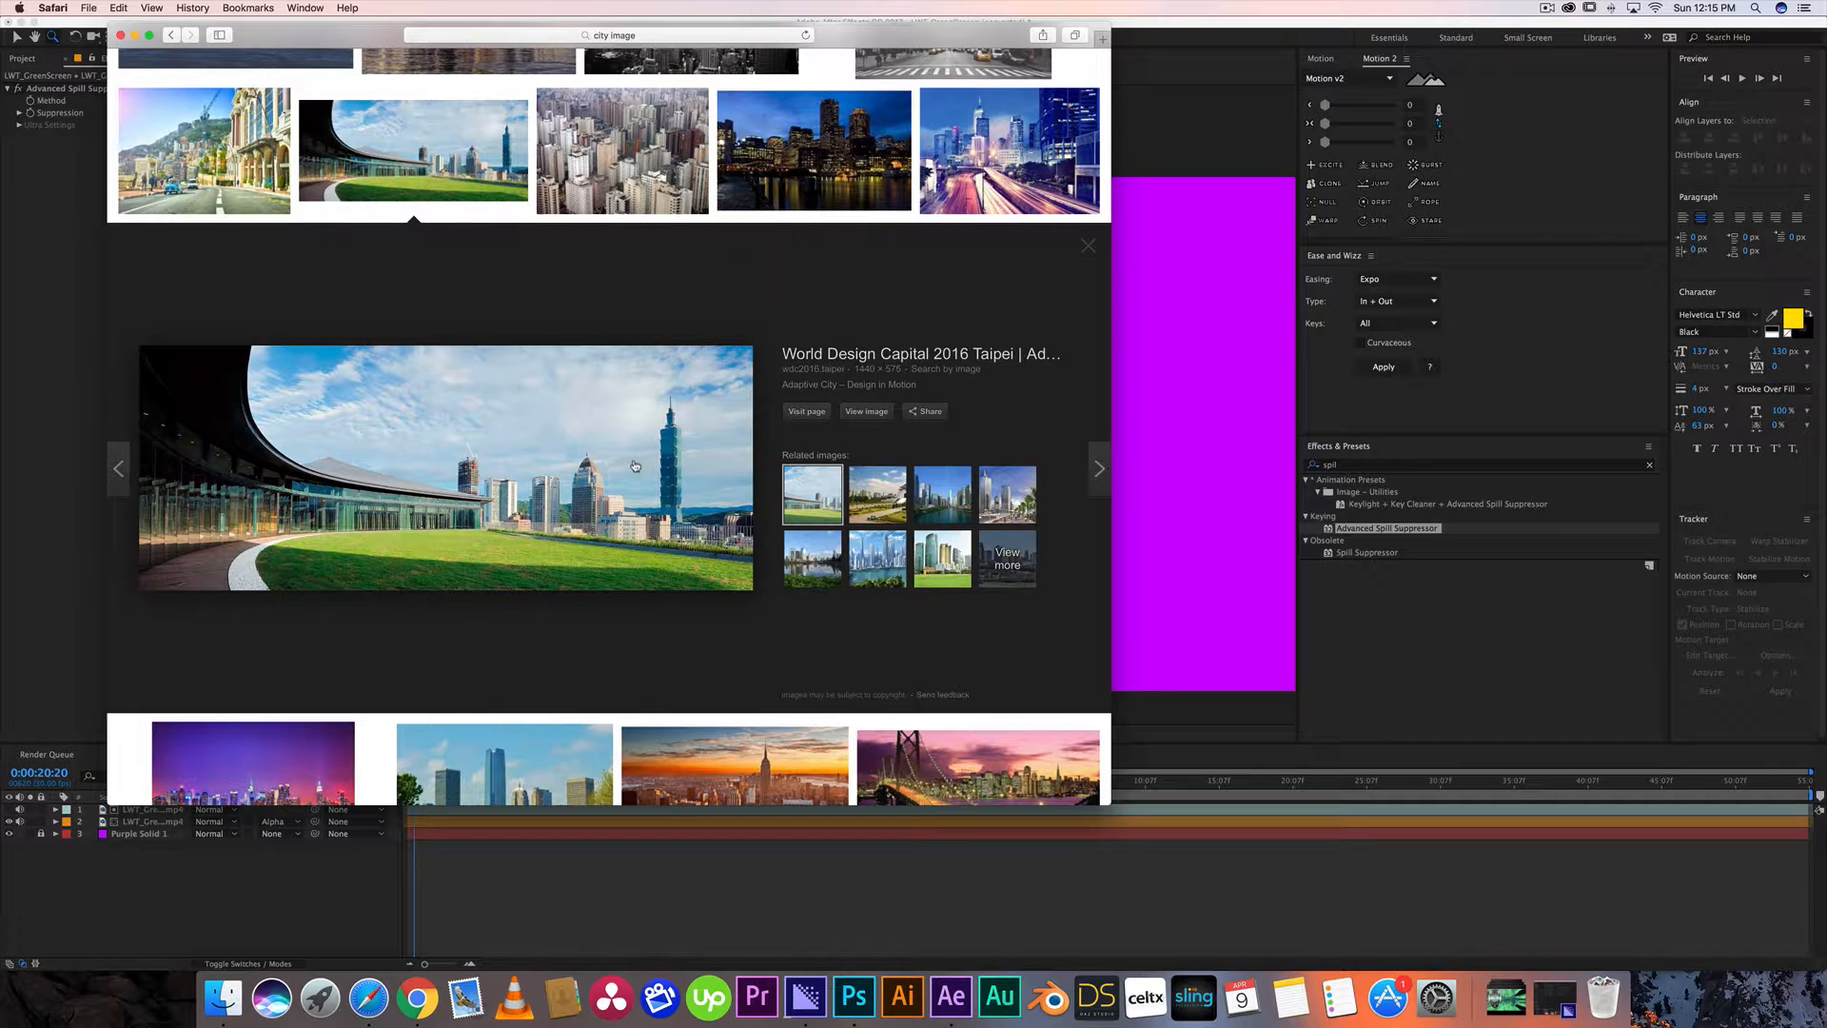
{"action": "left_click_drag", "start_coordinate": [569, 485], "coordinate": [76, 1009]}
{"action": "left_click", "coordinate": [78, 1005]}
{"action": "left_click", "coordinate": [15, 617]}
Back in the After Effects project, import the city picture g111.jpg from the Desktop folder.
{"action": "left_click", "coordinate": [21, 58]}
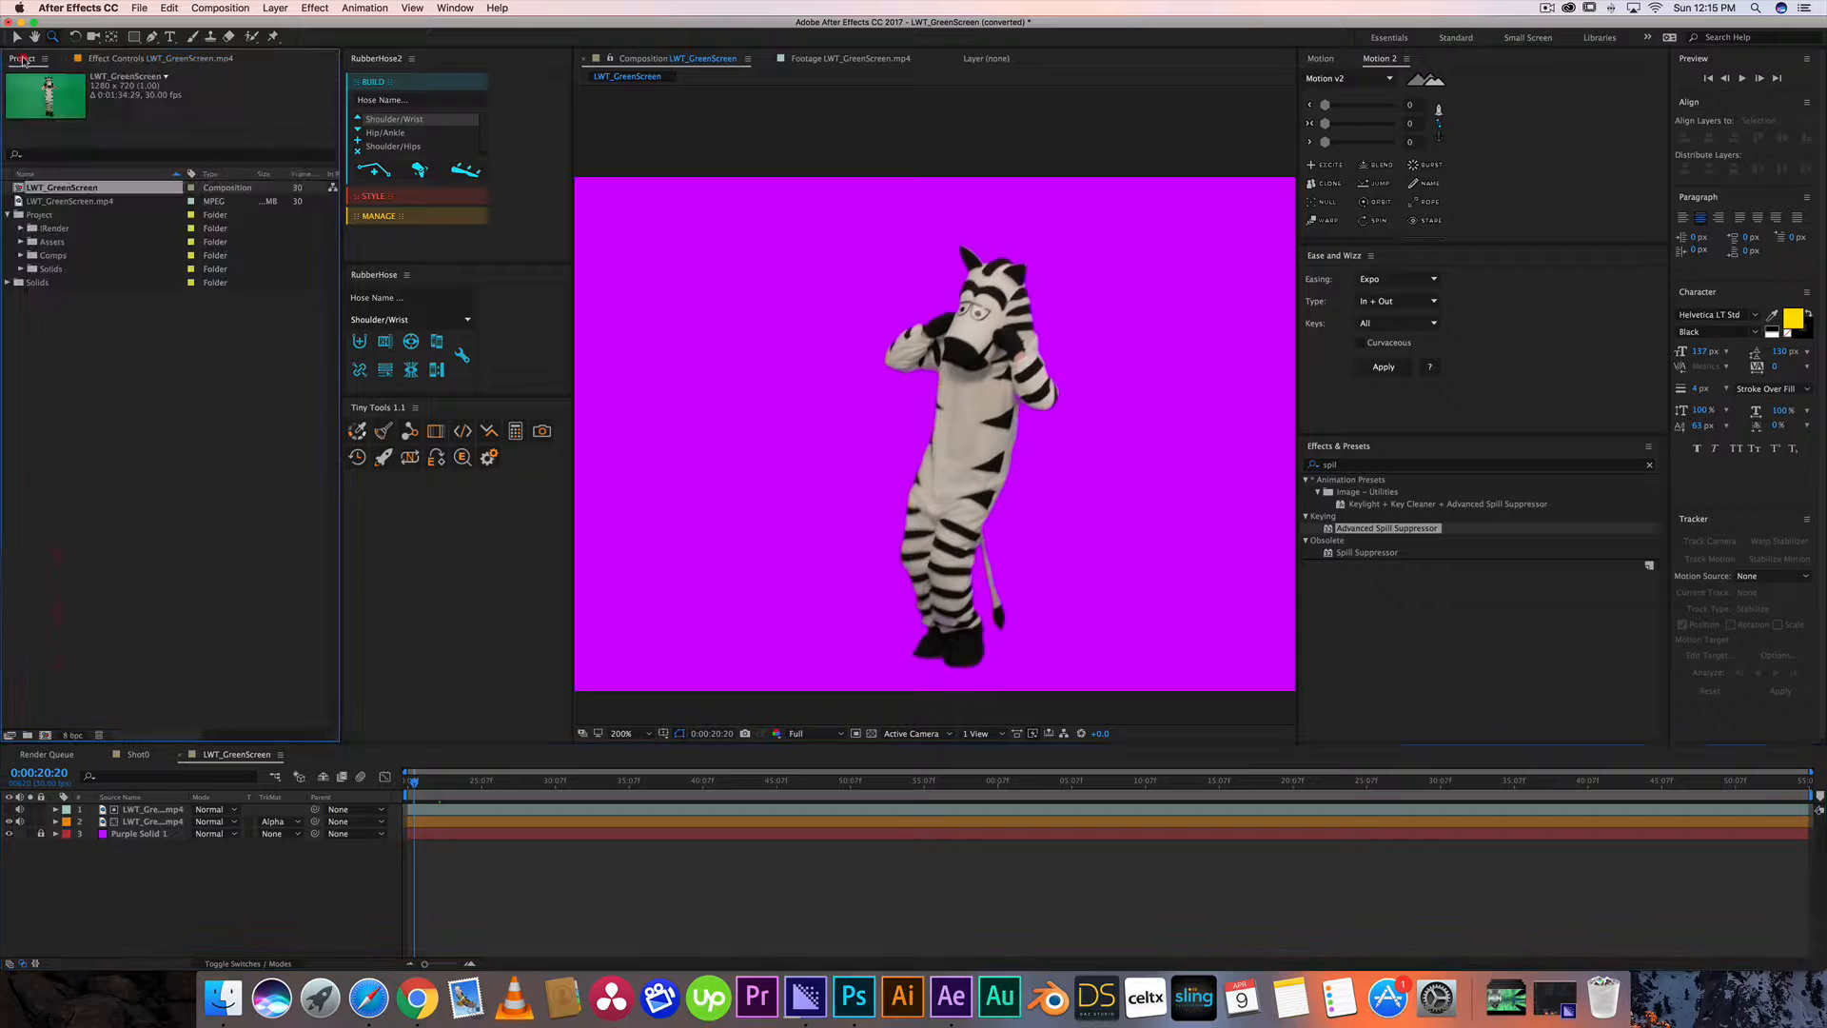
{"action": "left_click", "coordinate": [82, 575]}
{"action": "key", "text": "super+i"}
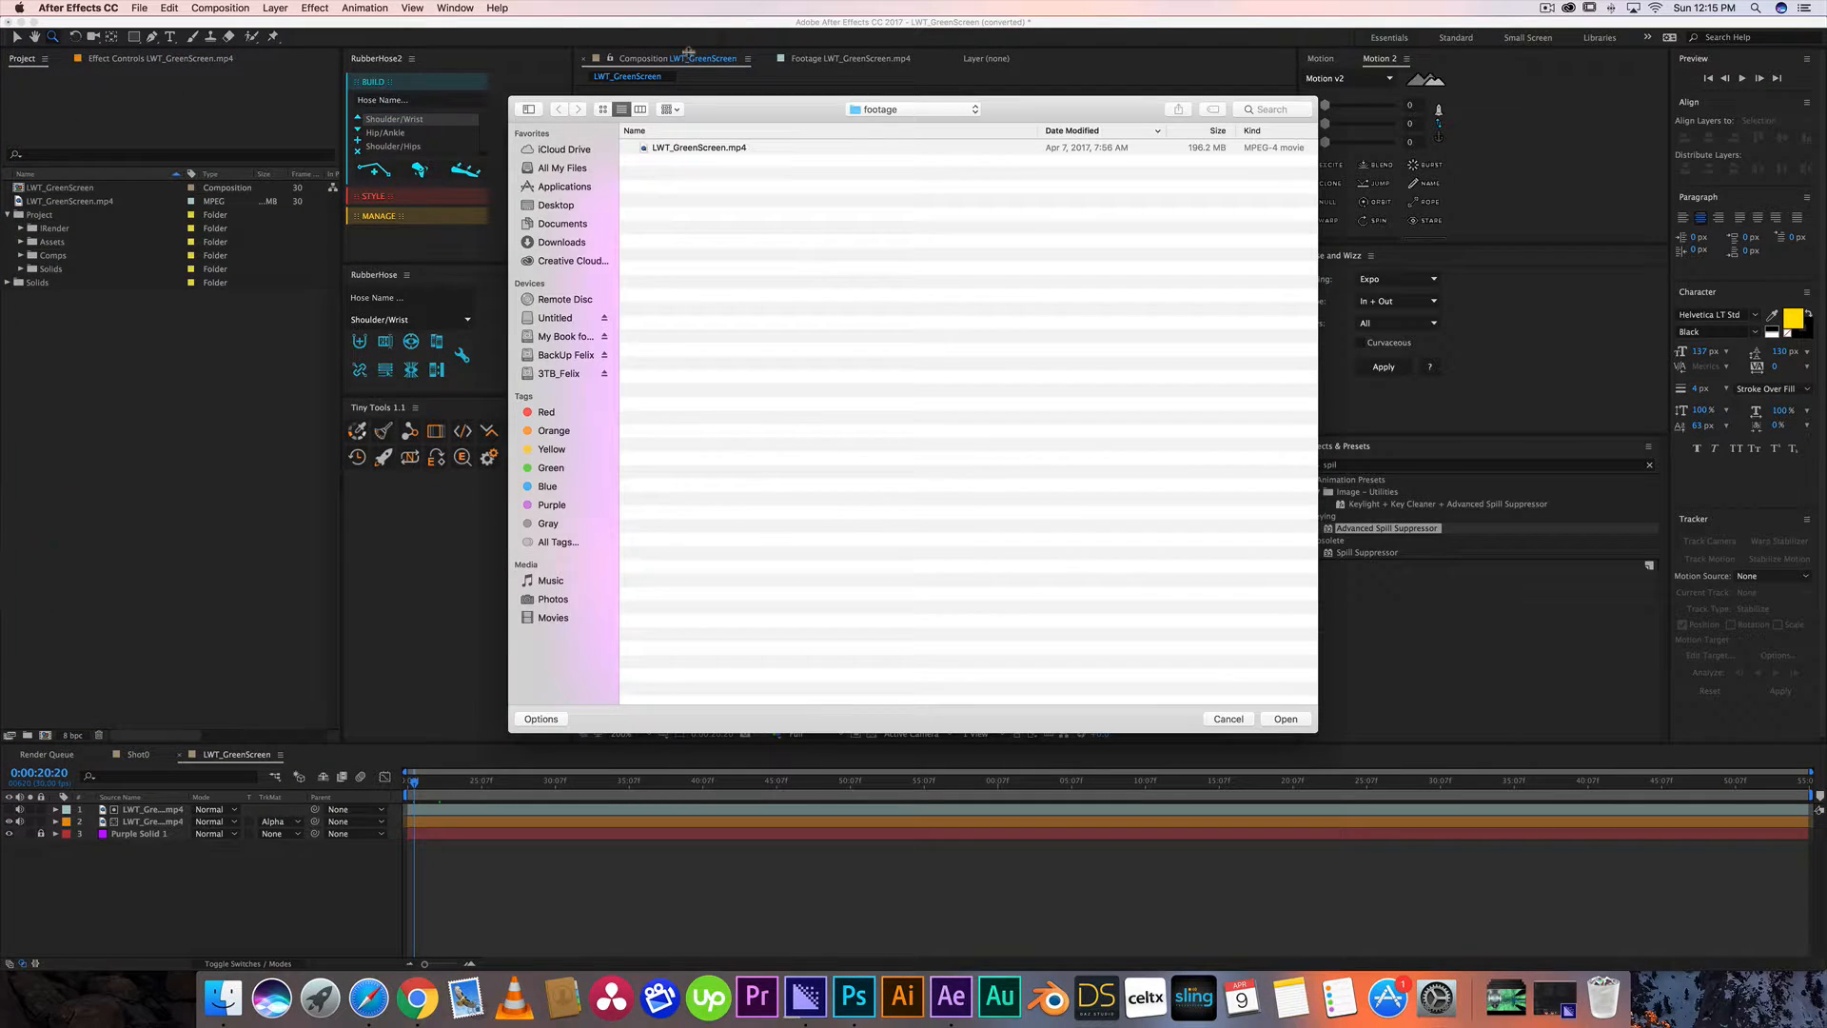
{"action": "left_click", "coordinate": [550, 205]}
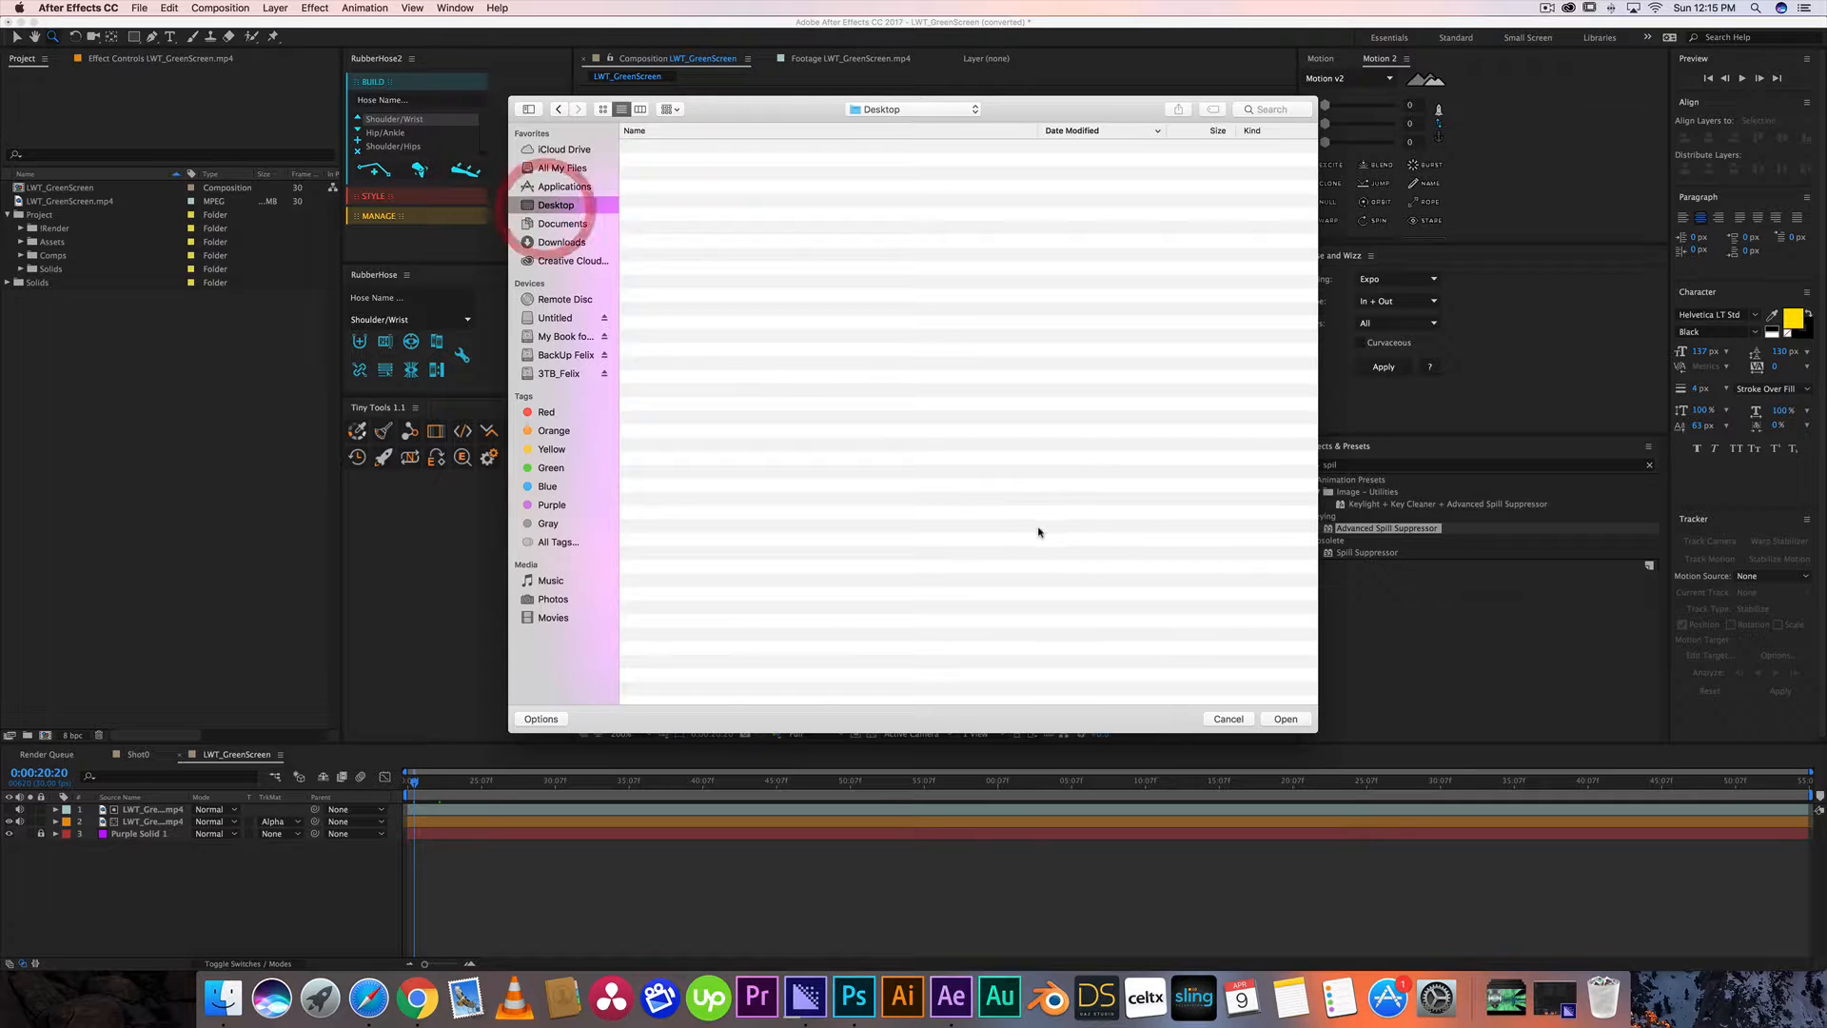
Place g111.jpg between the orange footage layer and the purple solid, and scale it to 128% to fill the frame.
{"action": "left_click_drag", "start_coordinate": [44, 188], "coordinate": [156, 835]}
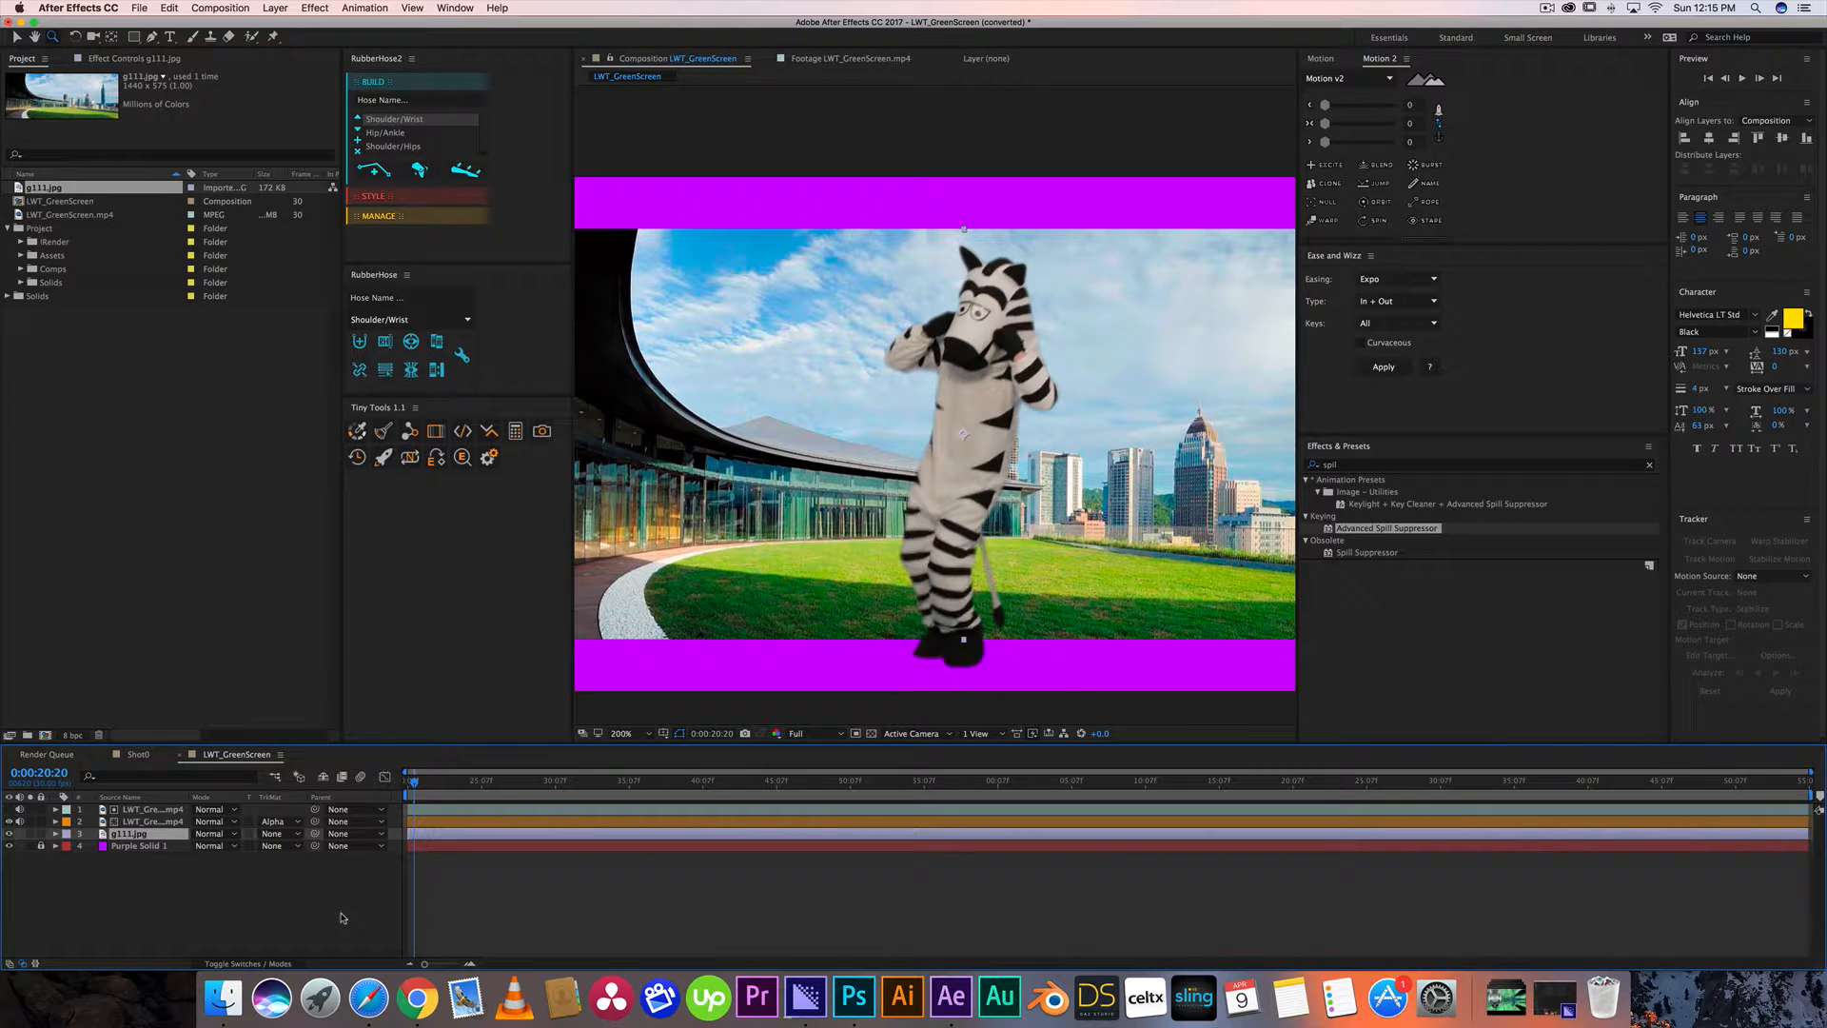
{"action": "key", "text": "s"}
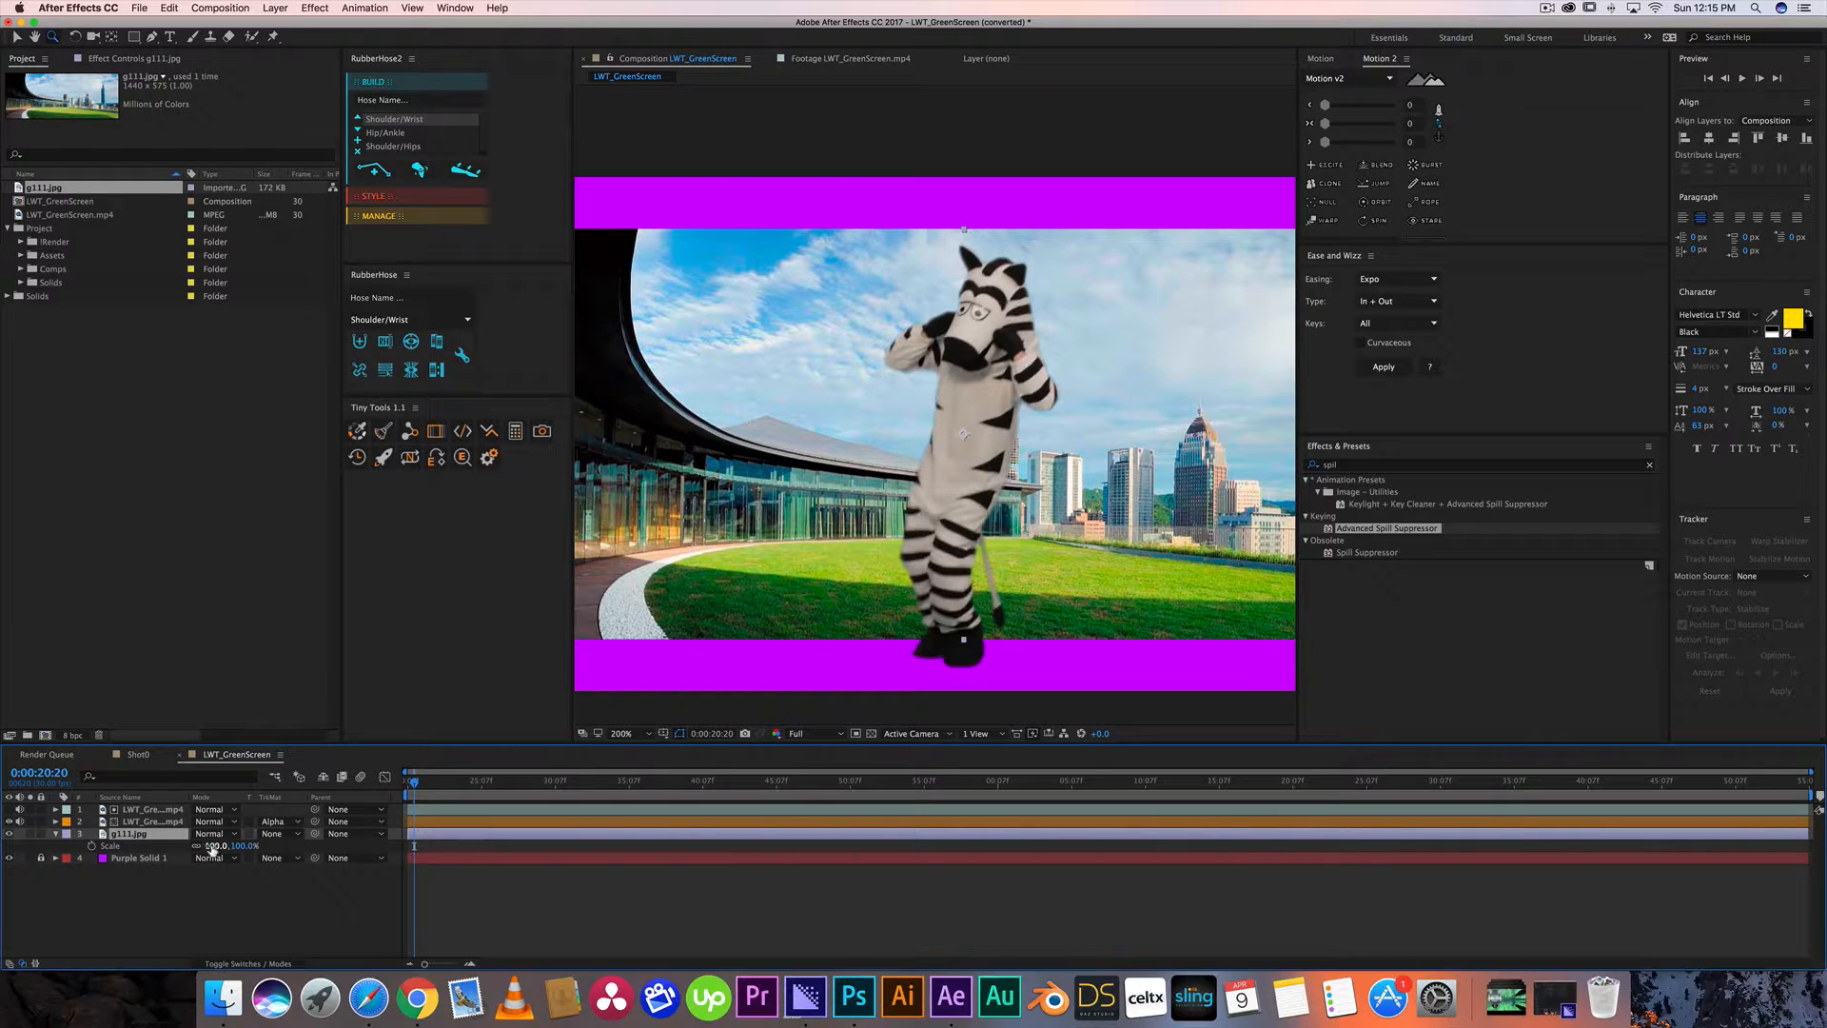
{"action": "left_click_drag", "start_coordinate": [221, 846], "coordinate": [232, 845]}
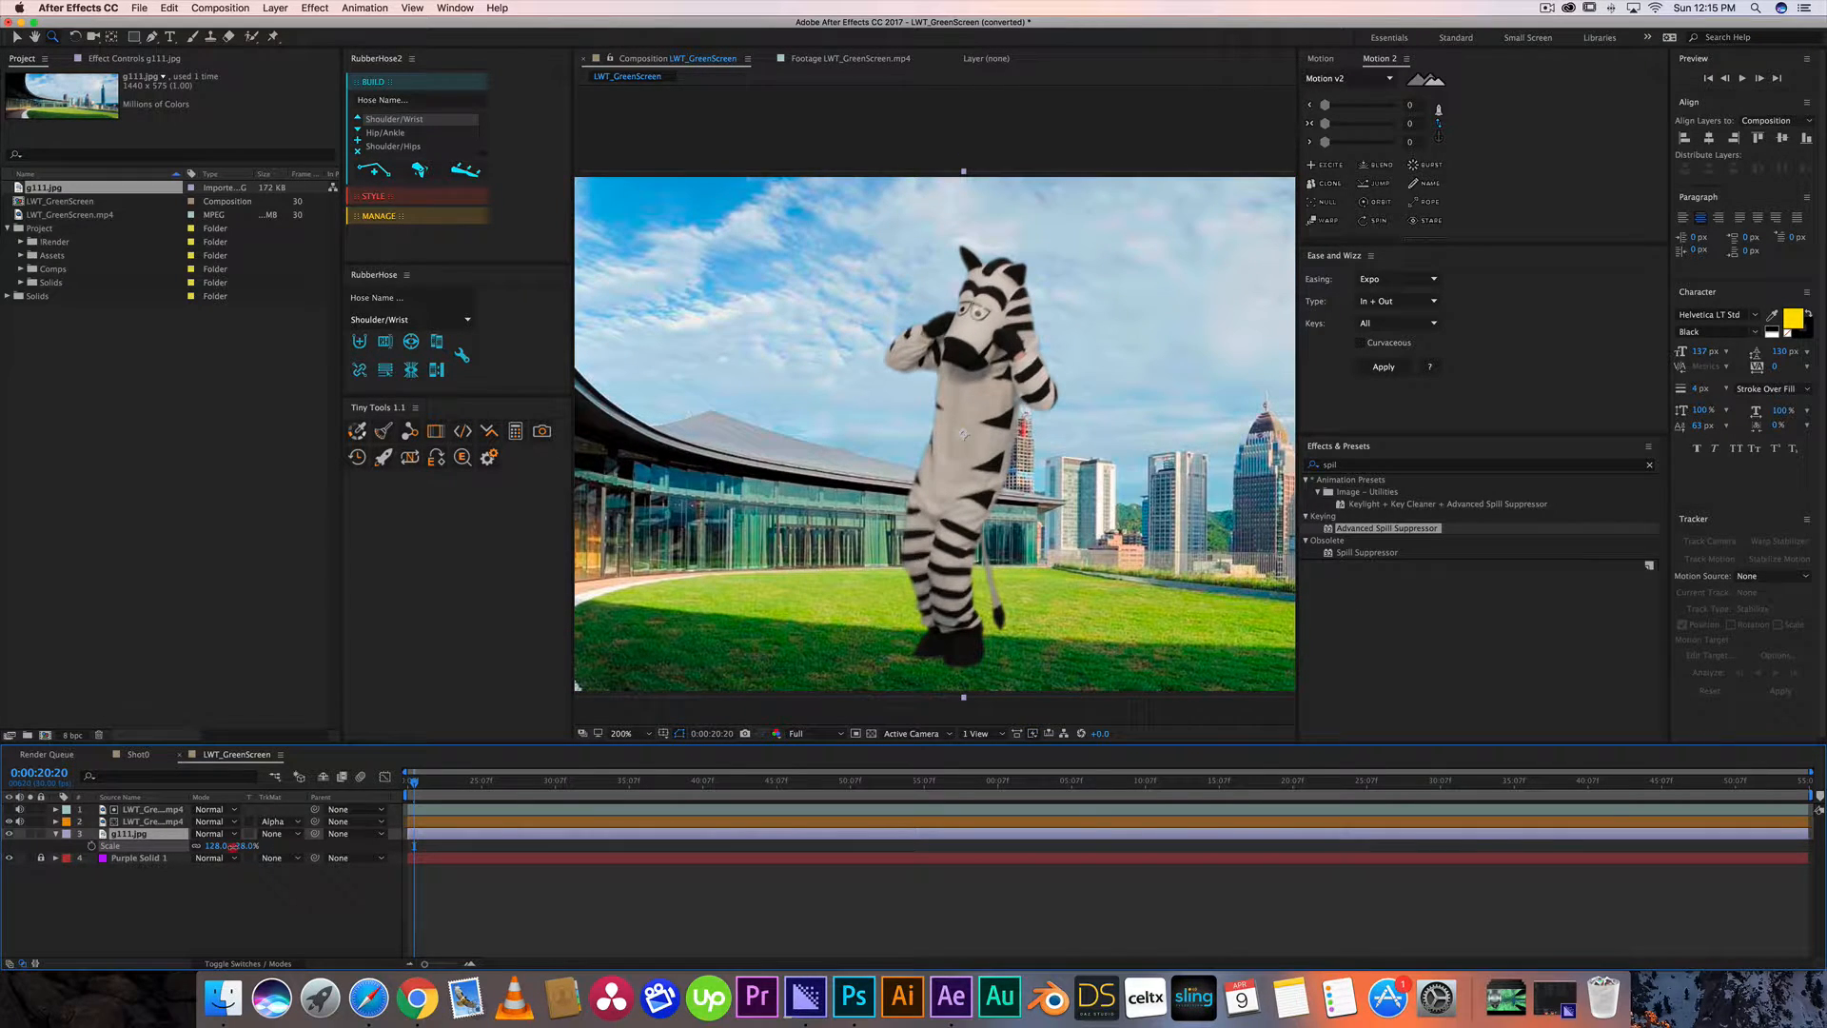
{"action": "left_click", "coordinate": [368, 877]}
{"action": "left_click", "coordinate": [815, 938]}
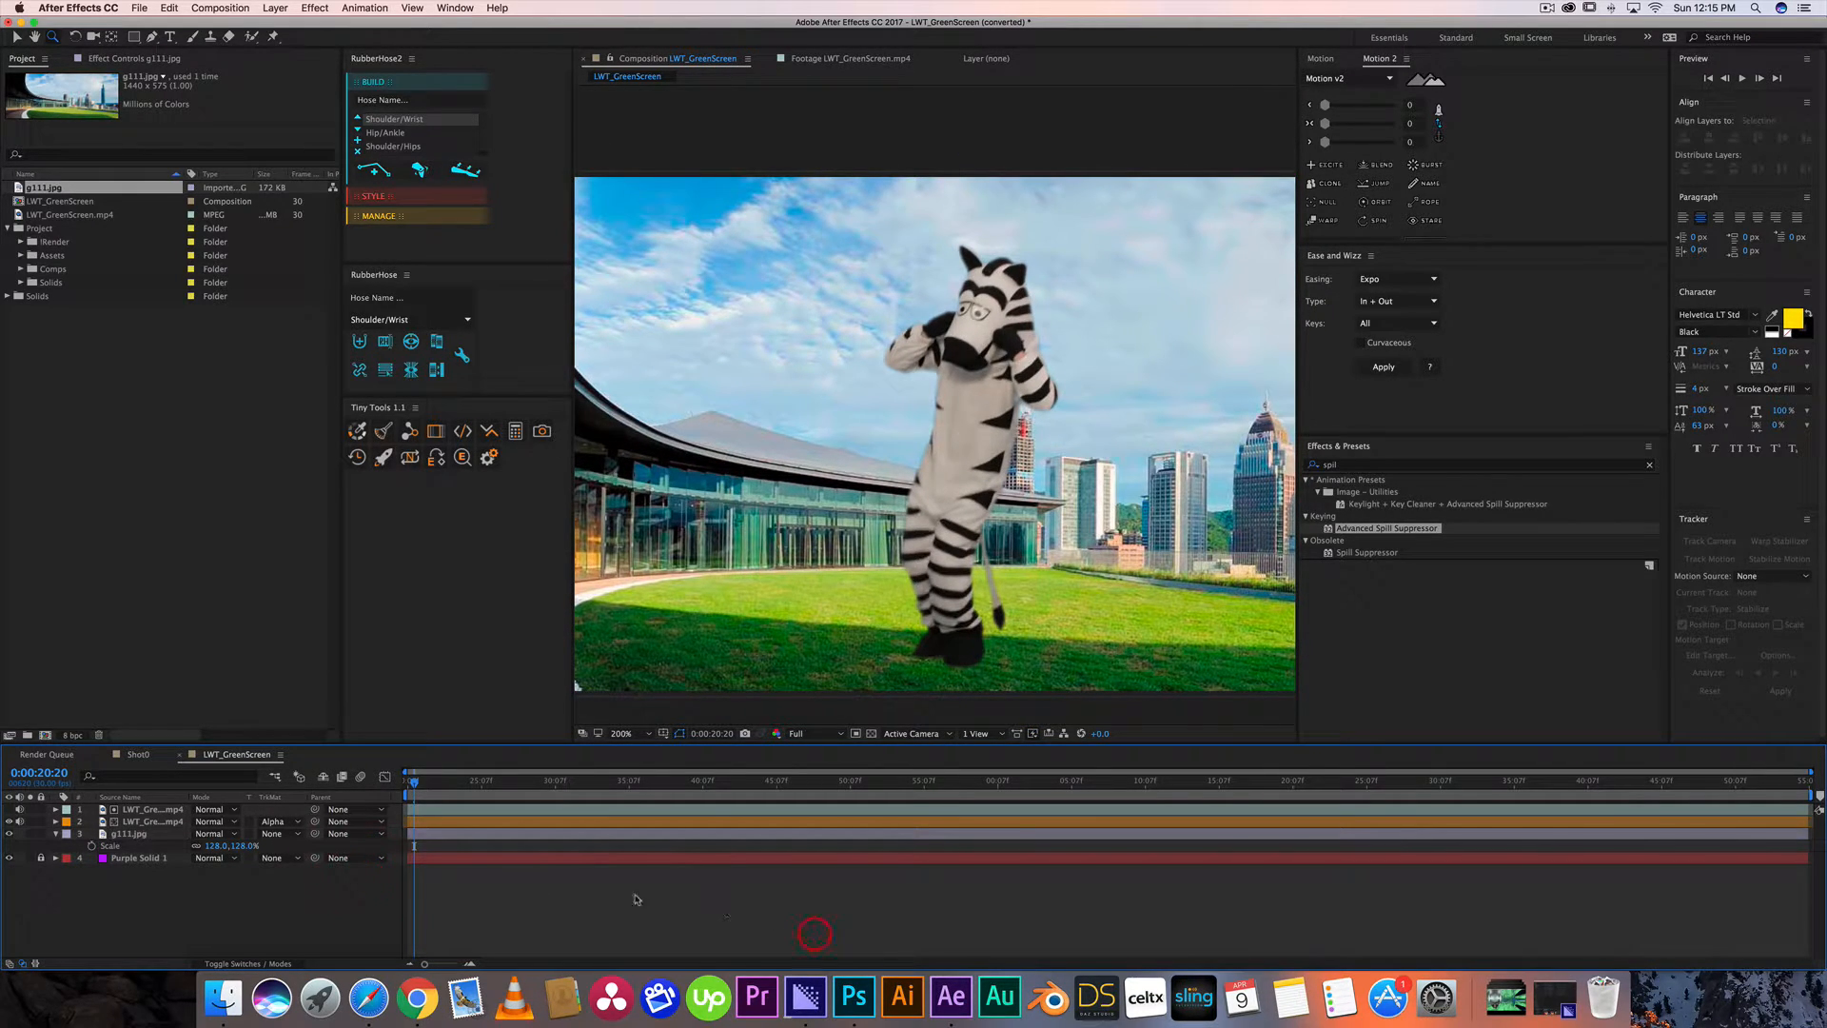
Pre-compose the two LWT_GreenScreen.mp4 layers with all attributes moved into the new composition, and collapse the g111.jpg layer's properties.
{"action": "left_click", "coordinate": [140, 821]}
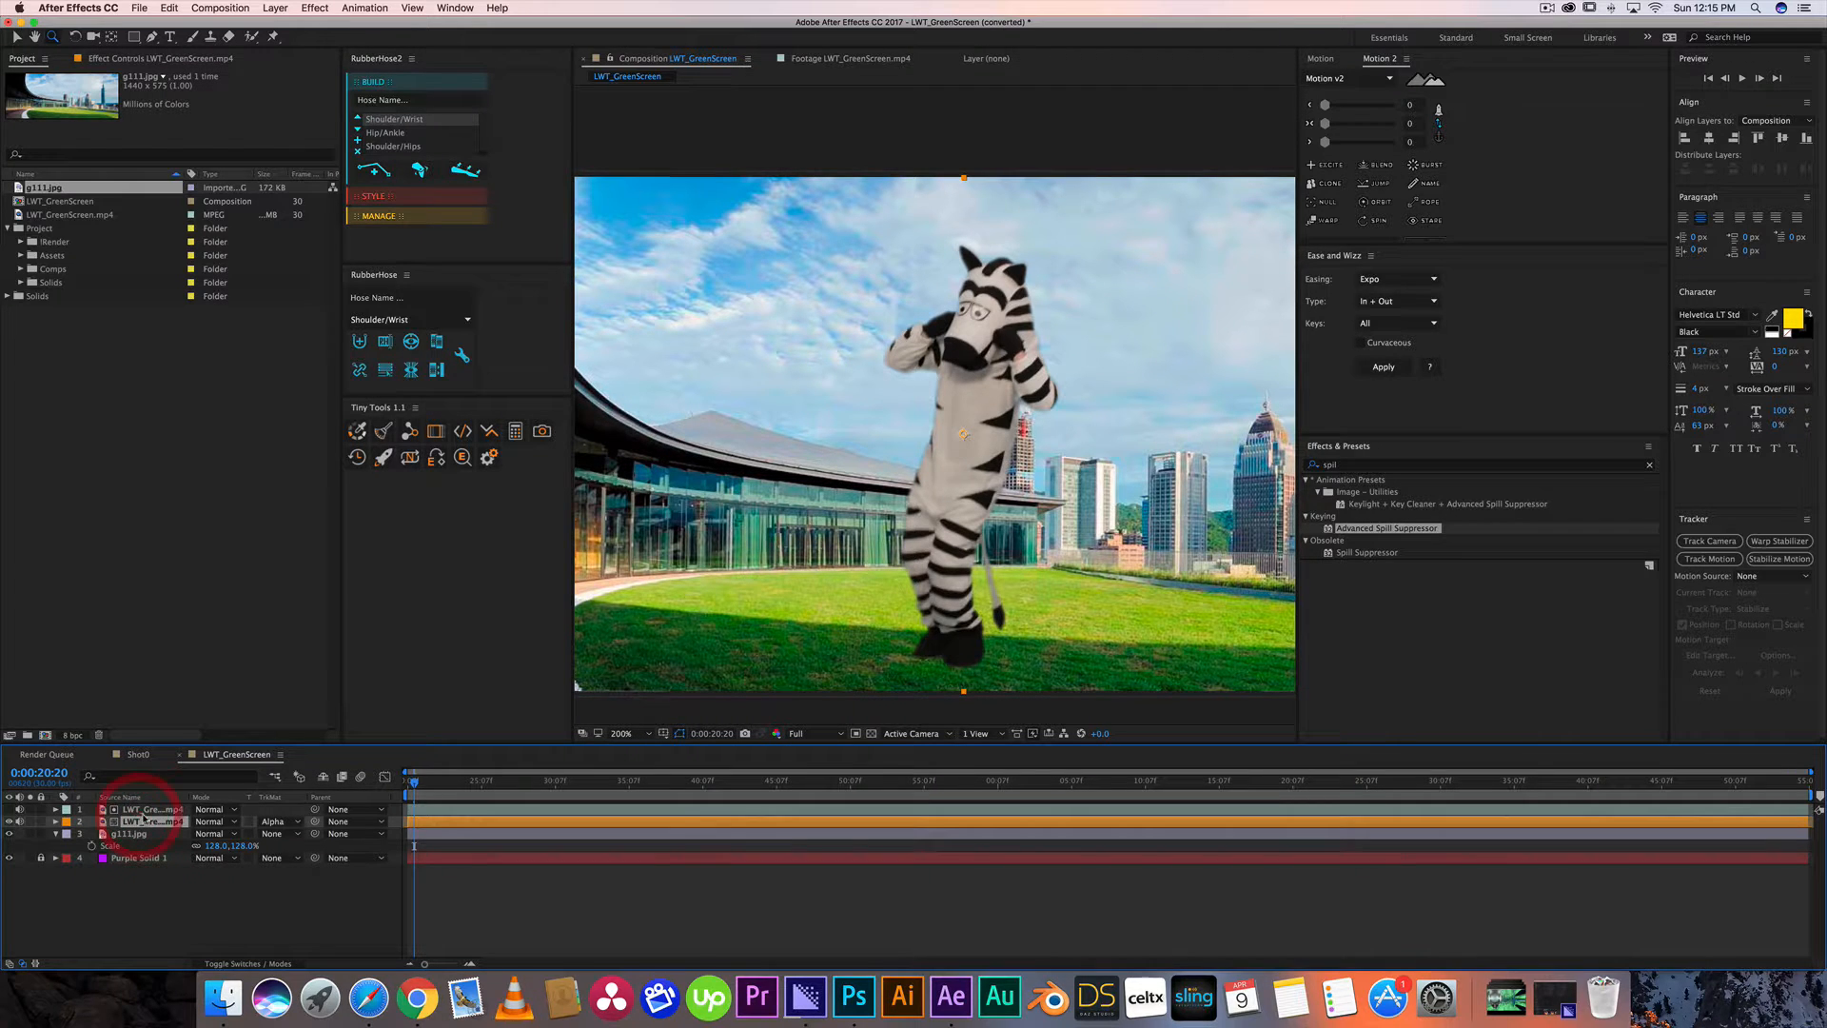
{"action": "left_click", "coordinate": [144, 810], "text": "shift"}
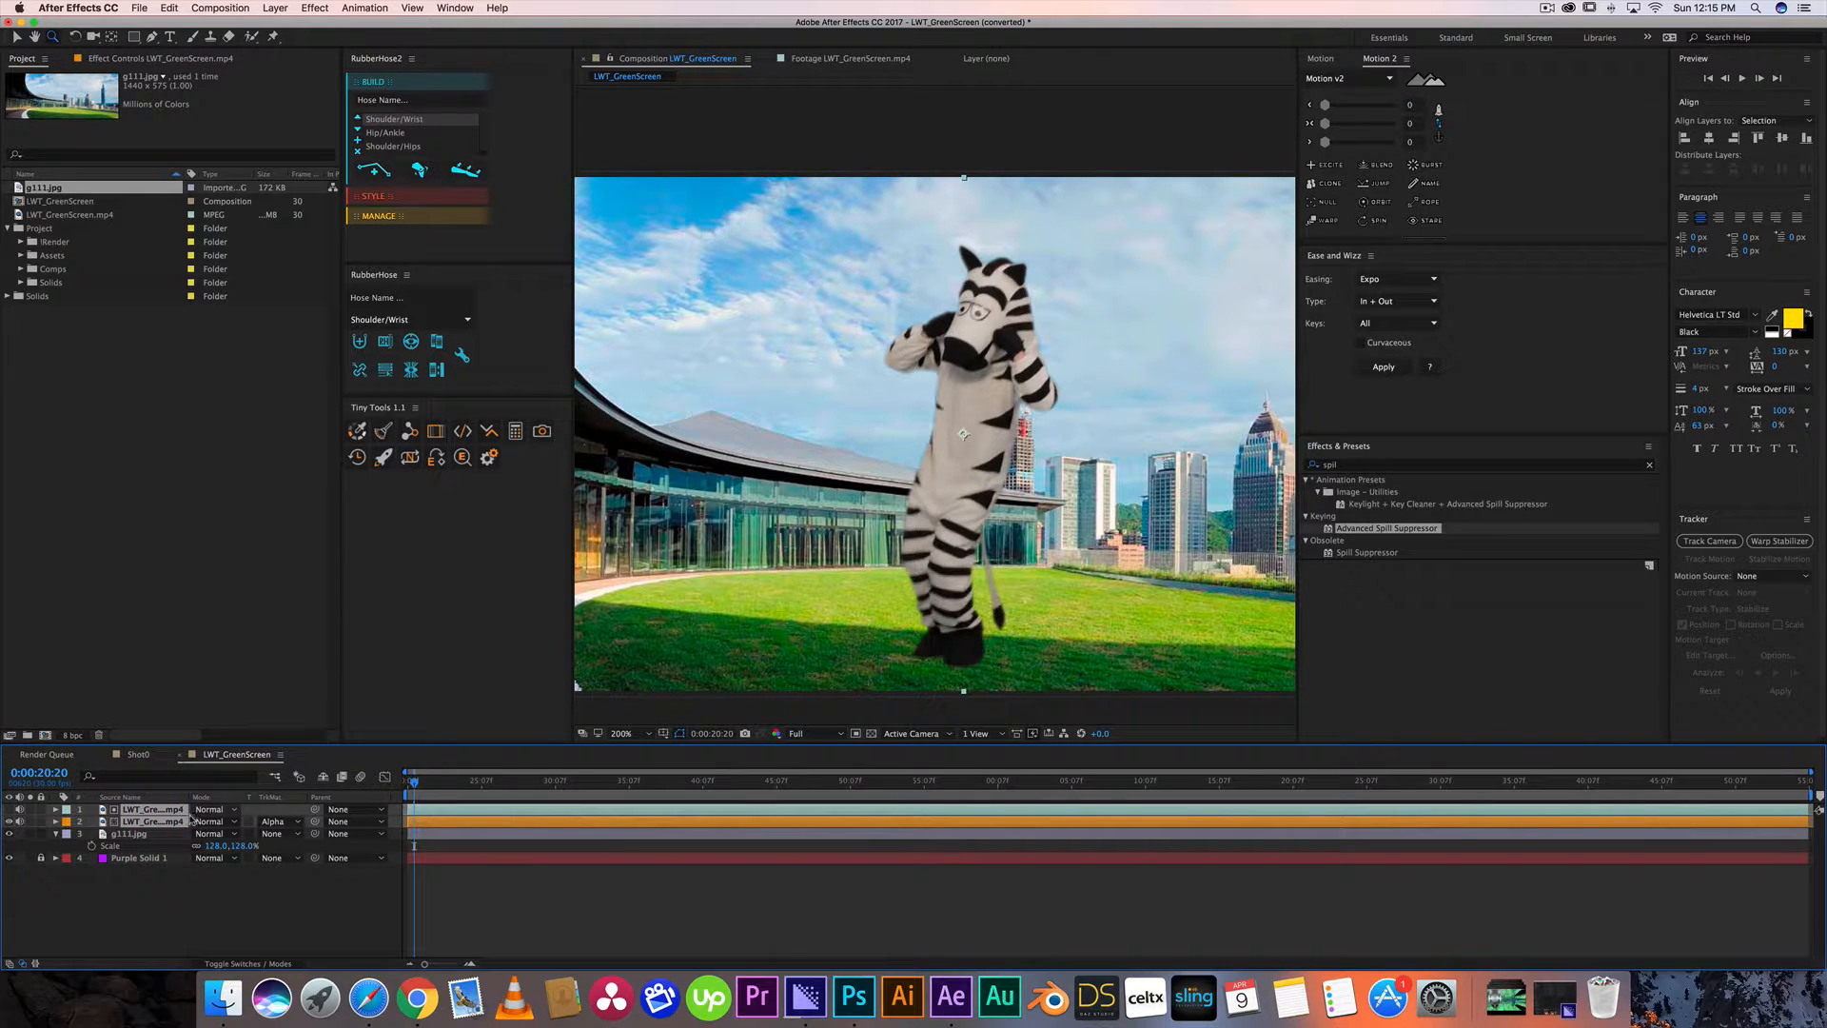
{"action": "key", "text": "shift+super+c"}
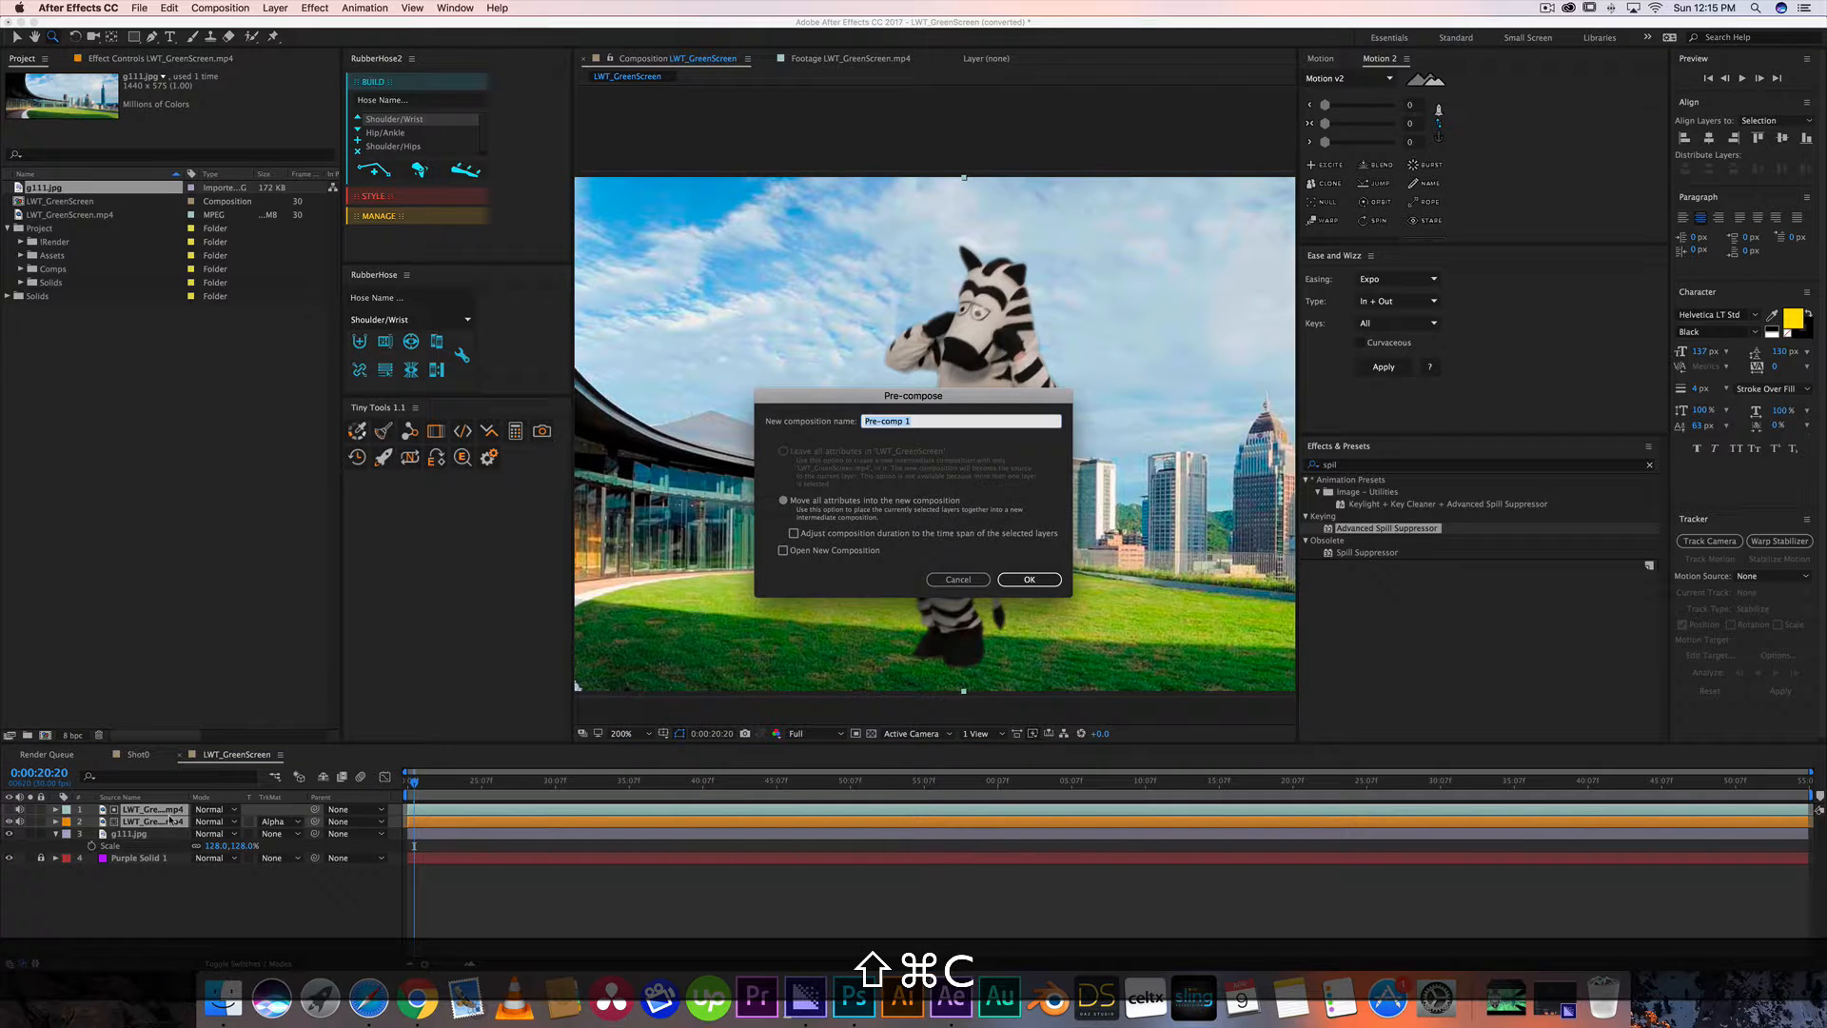
{"action": "left_click", "coordinate": [1031, 581]}
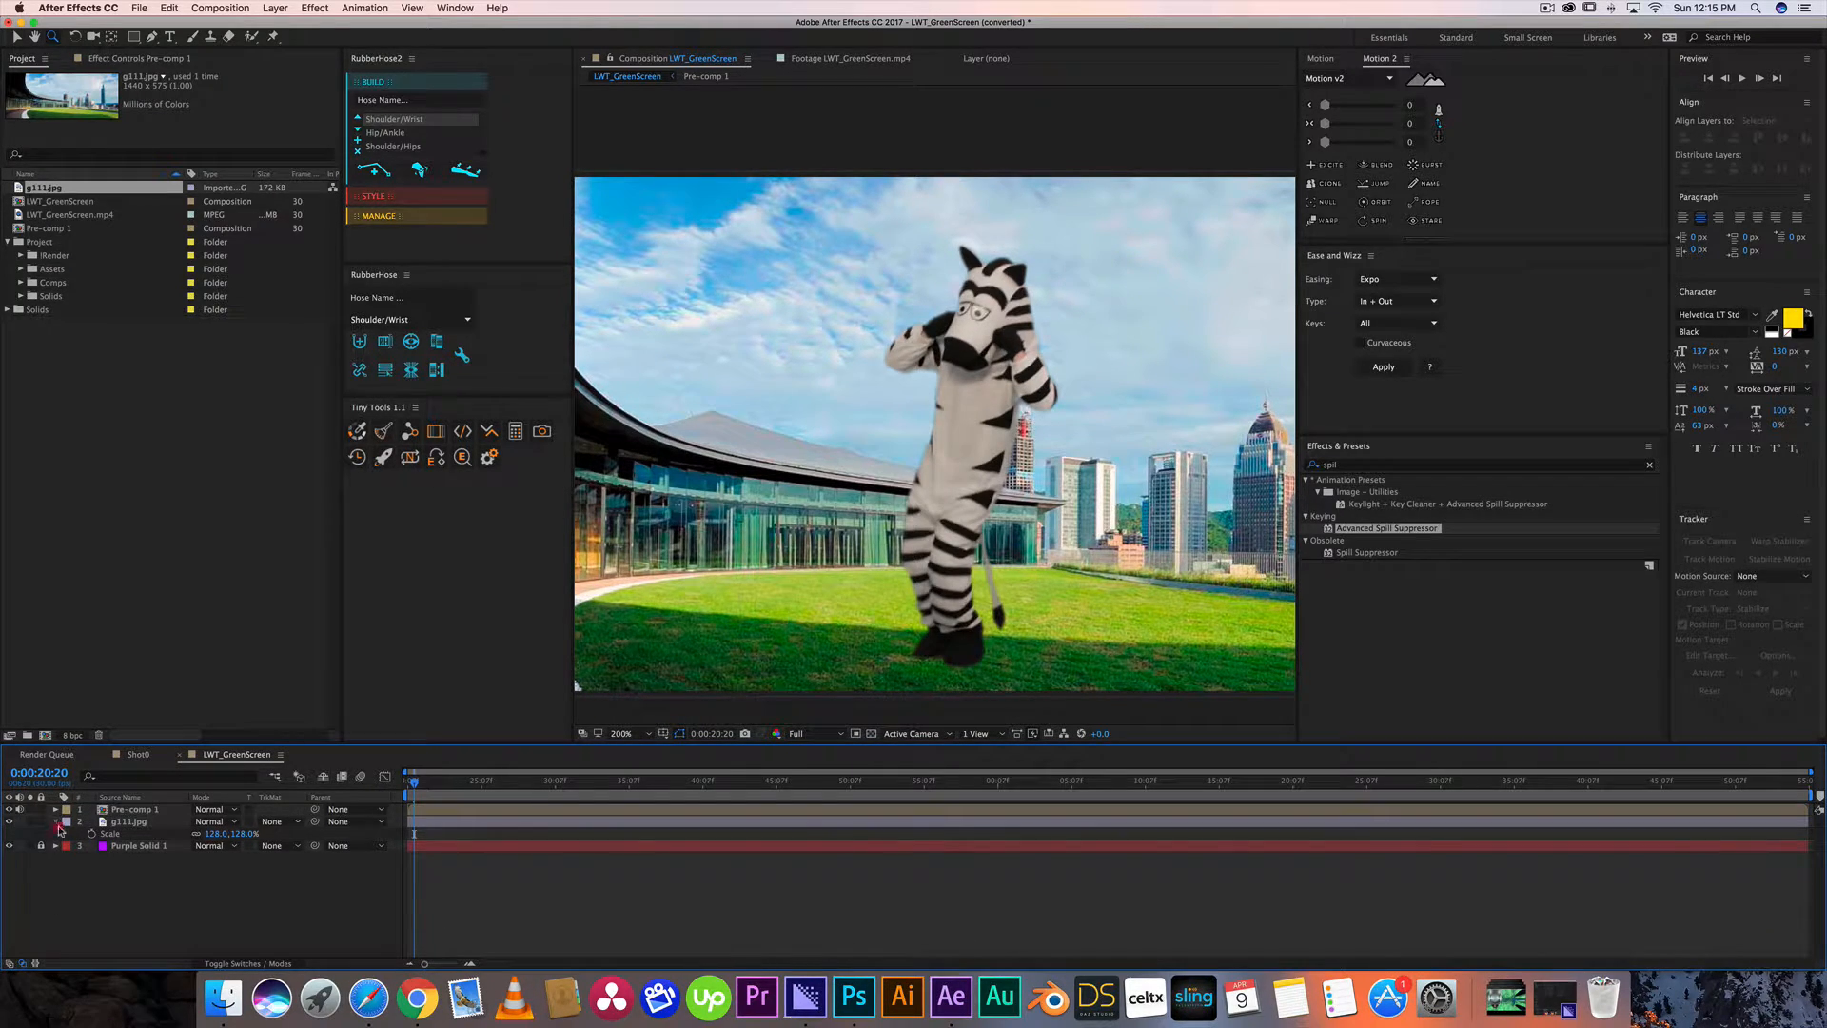
{"action": "left_click", "coordinate": [56, 824]}
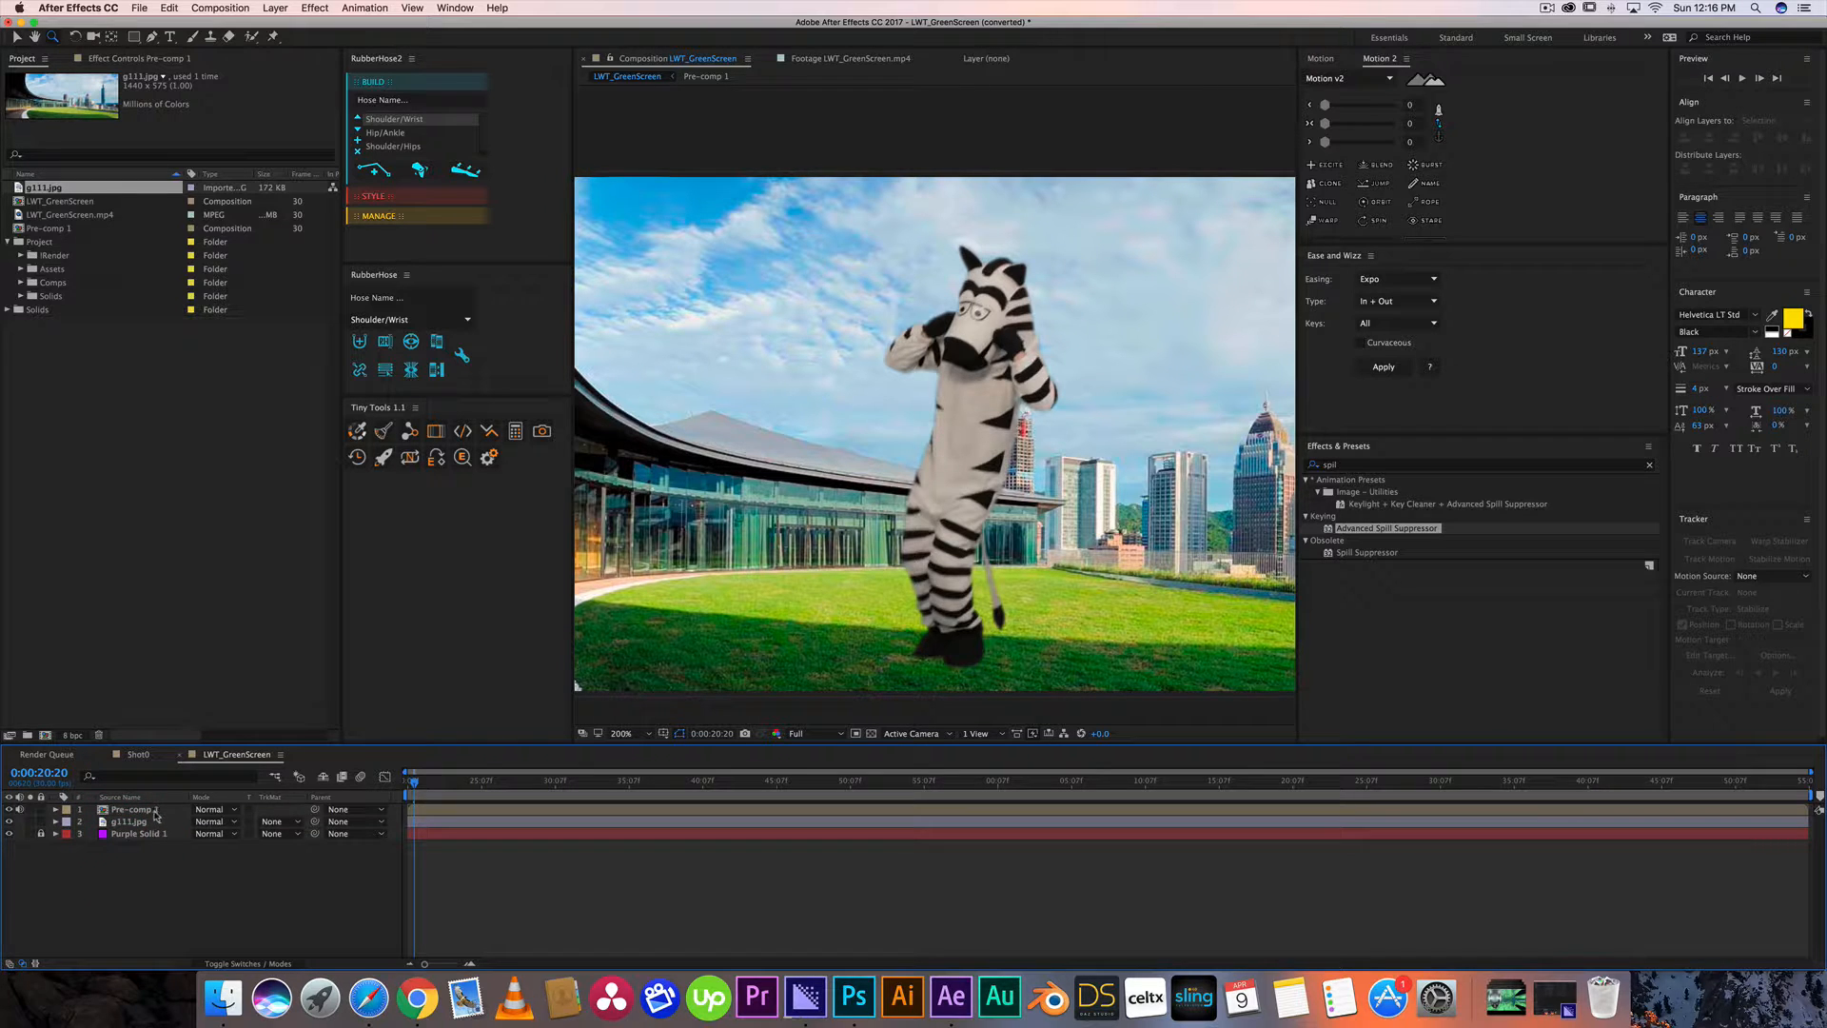
Scale the Pre-comp 1 layer down to 35% and place the zebra on the lawn in front of the building.
{"action": "left_click", "coordinate": [156, 812]}
{"action": "key", "text": "s"}
{"action": "left_click_drag", "start_coordinate": [217, 822], "coordinate": [176, 824]}
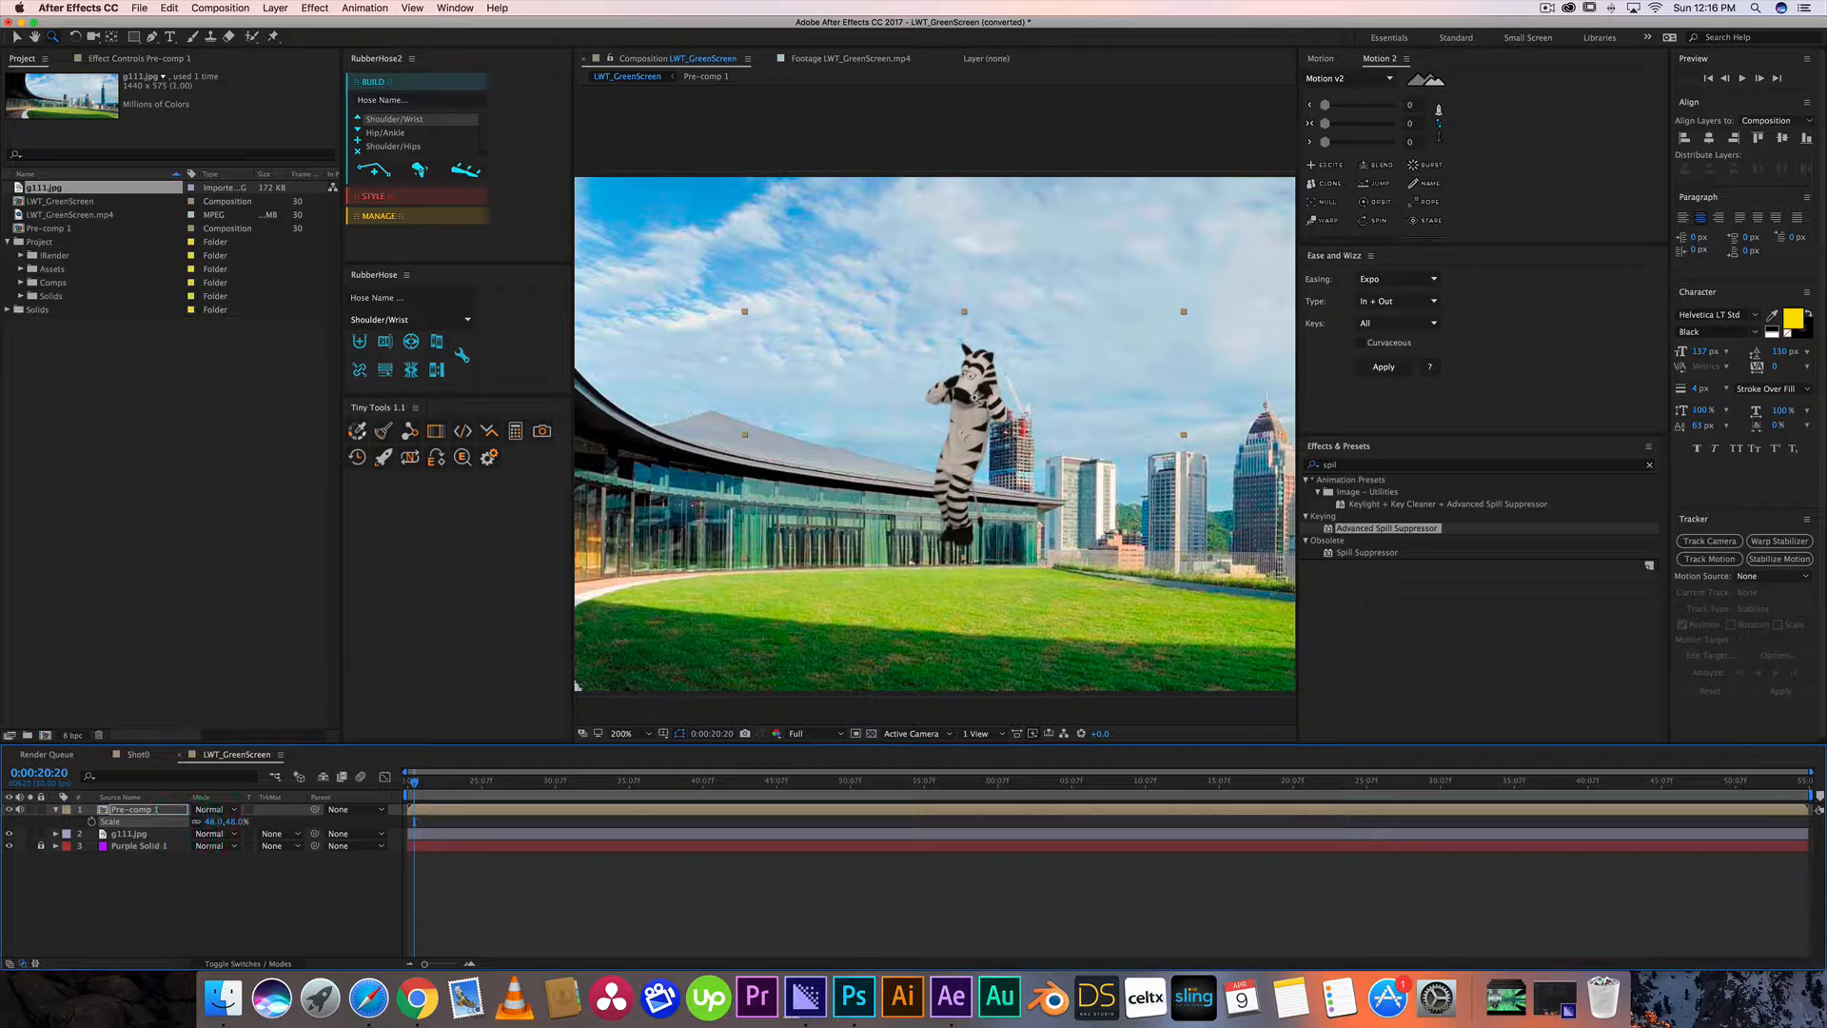
{"action": "left_click", "coordinate": [17, 37]}
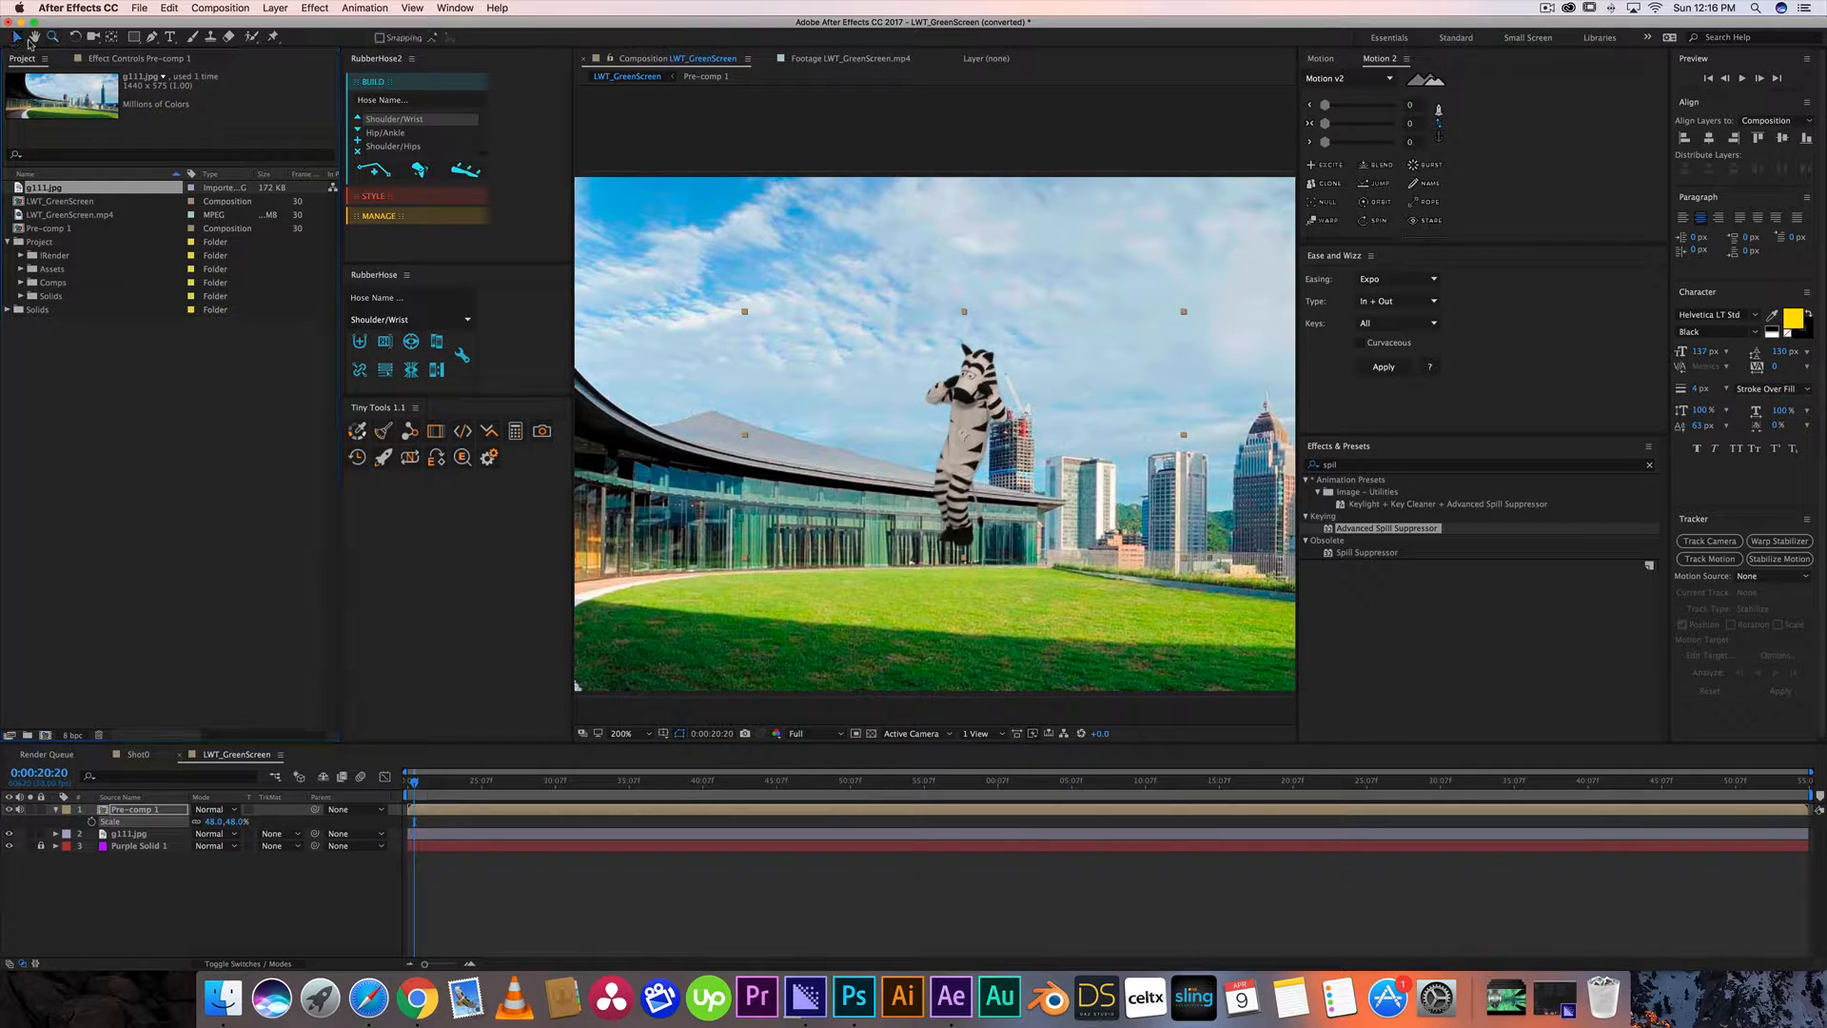
{"action": "left_click_drag", "start_coordinate": [996, 402], "coordinate": [1076, 484]}
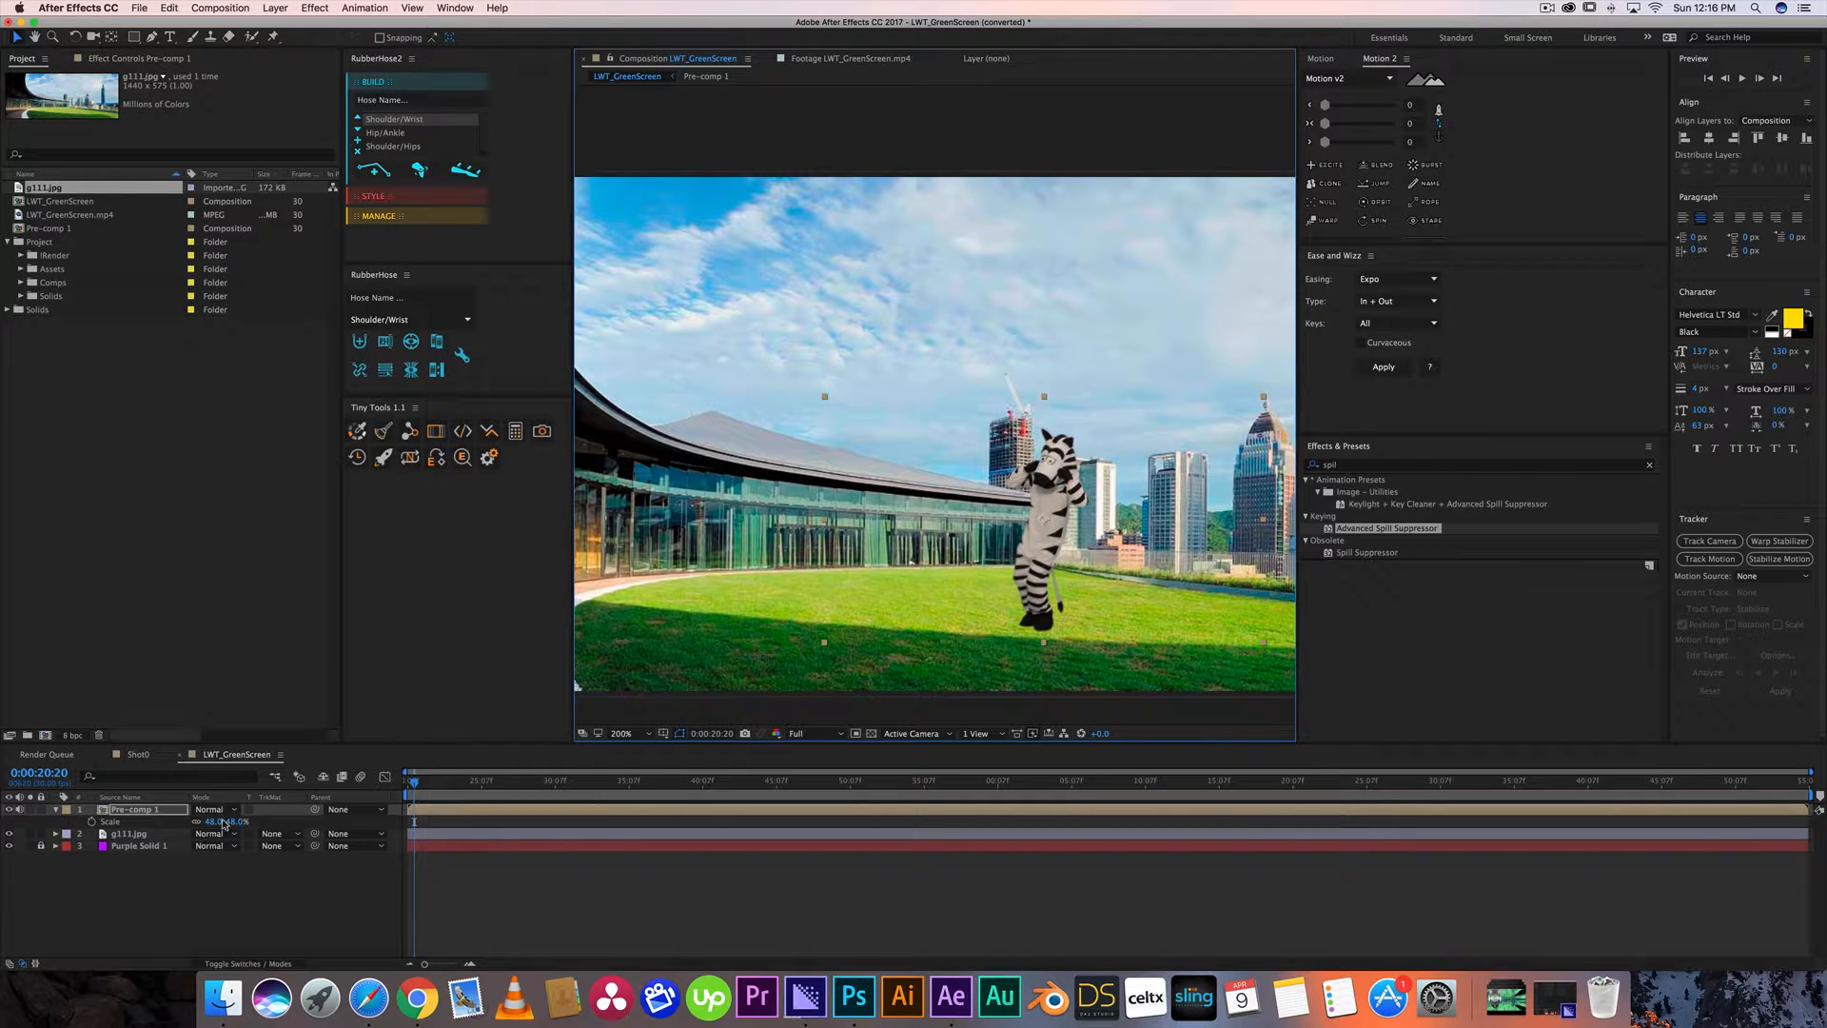
{"action": "left_click_drag", "start_coordinate": [226, 822], "coordinate": [204, 822]}
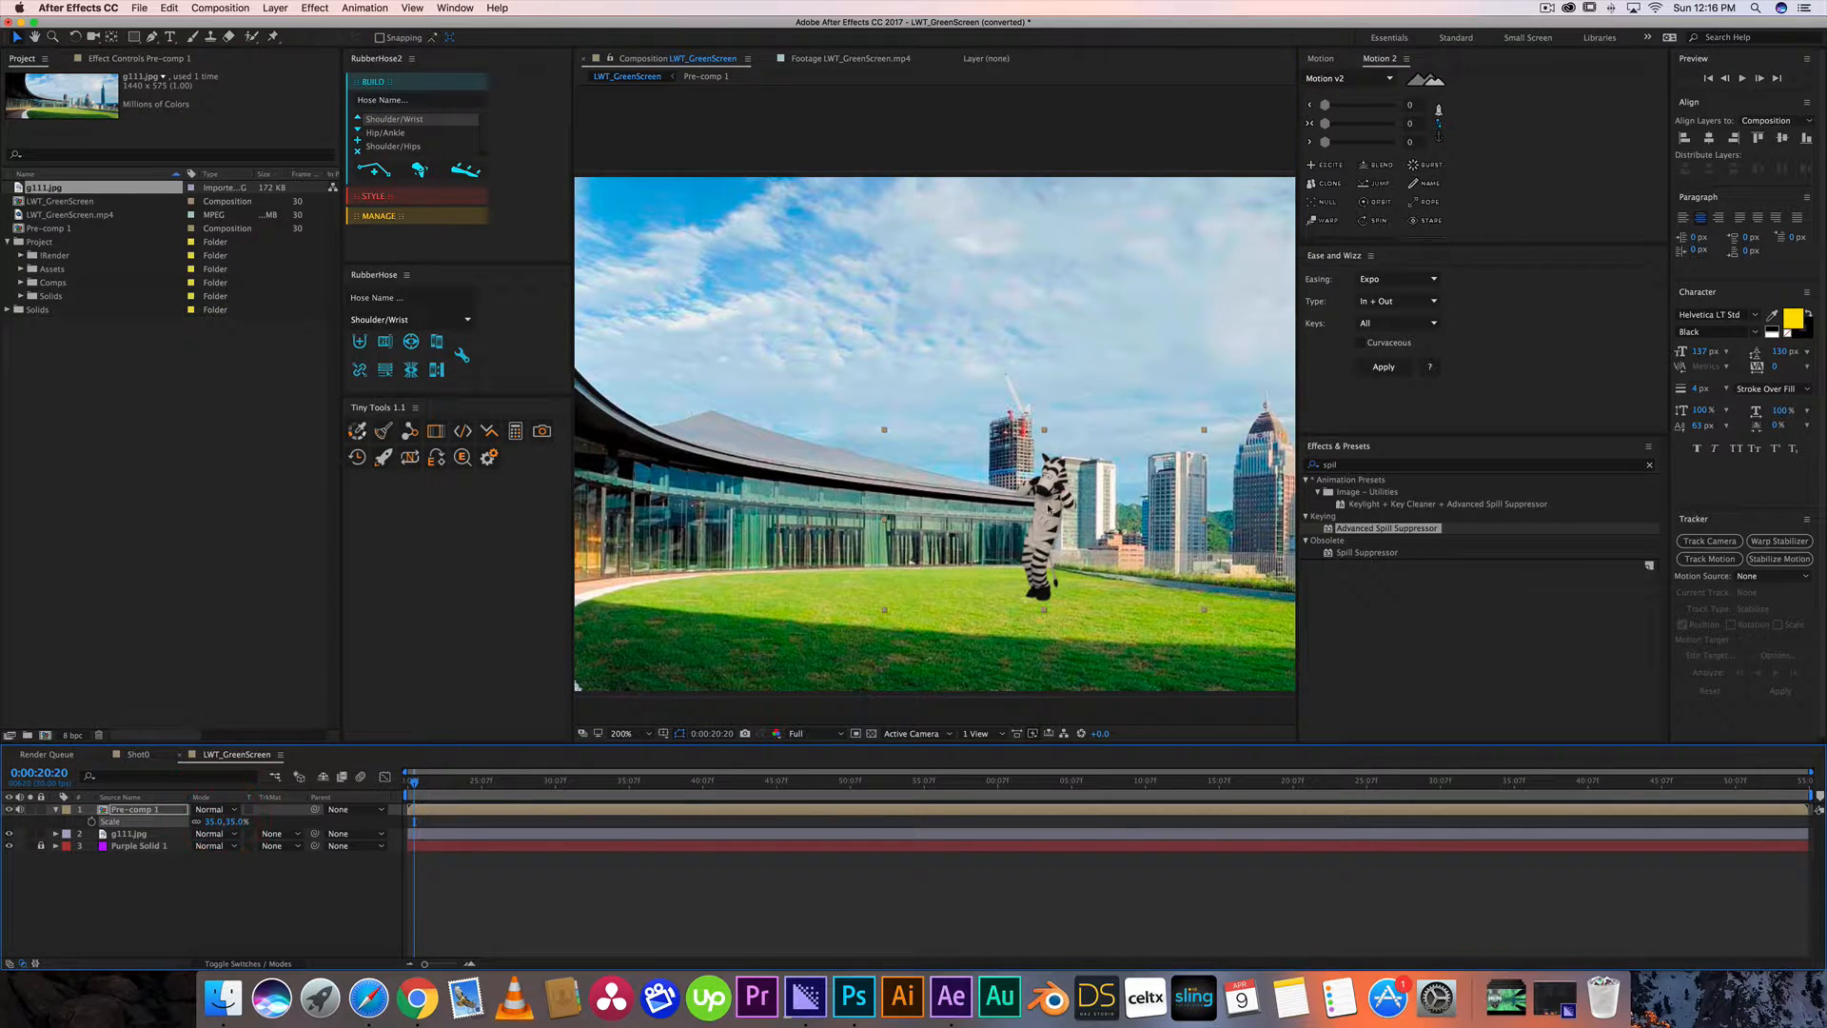
{"action": "left_click_drag", "start_coordinate": [1047, 507], "coordinate": [1037, 521]}
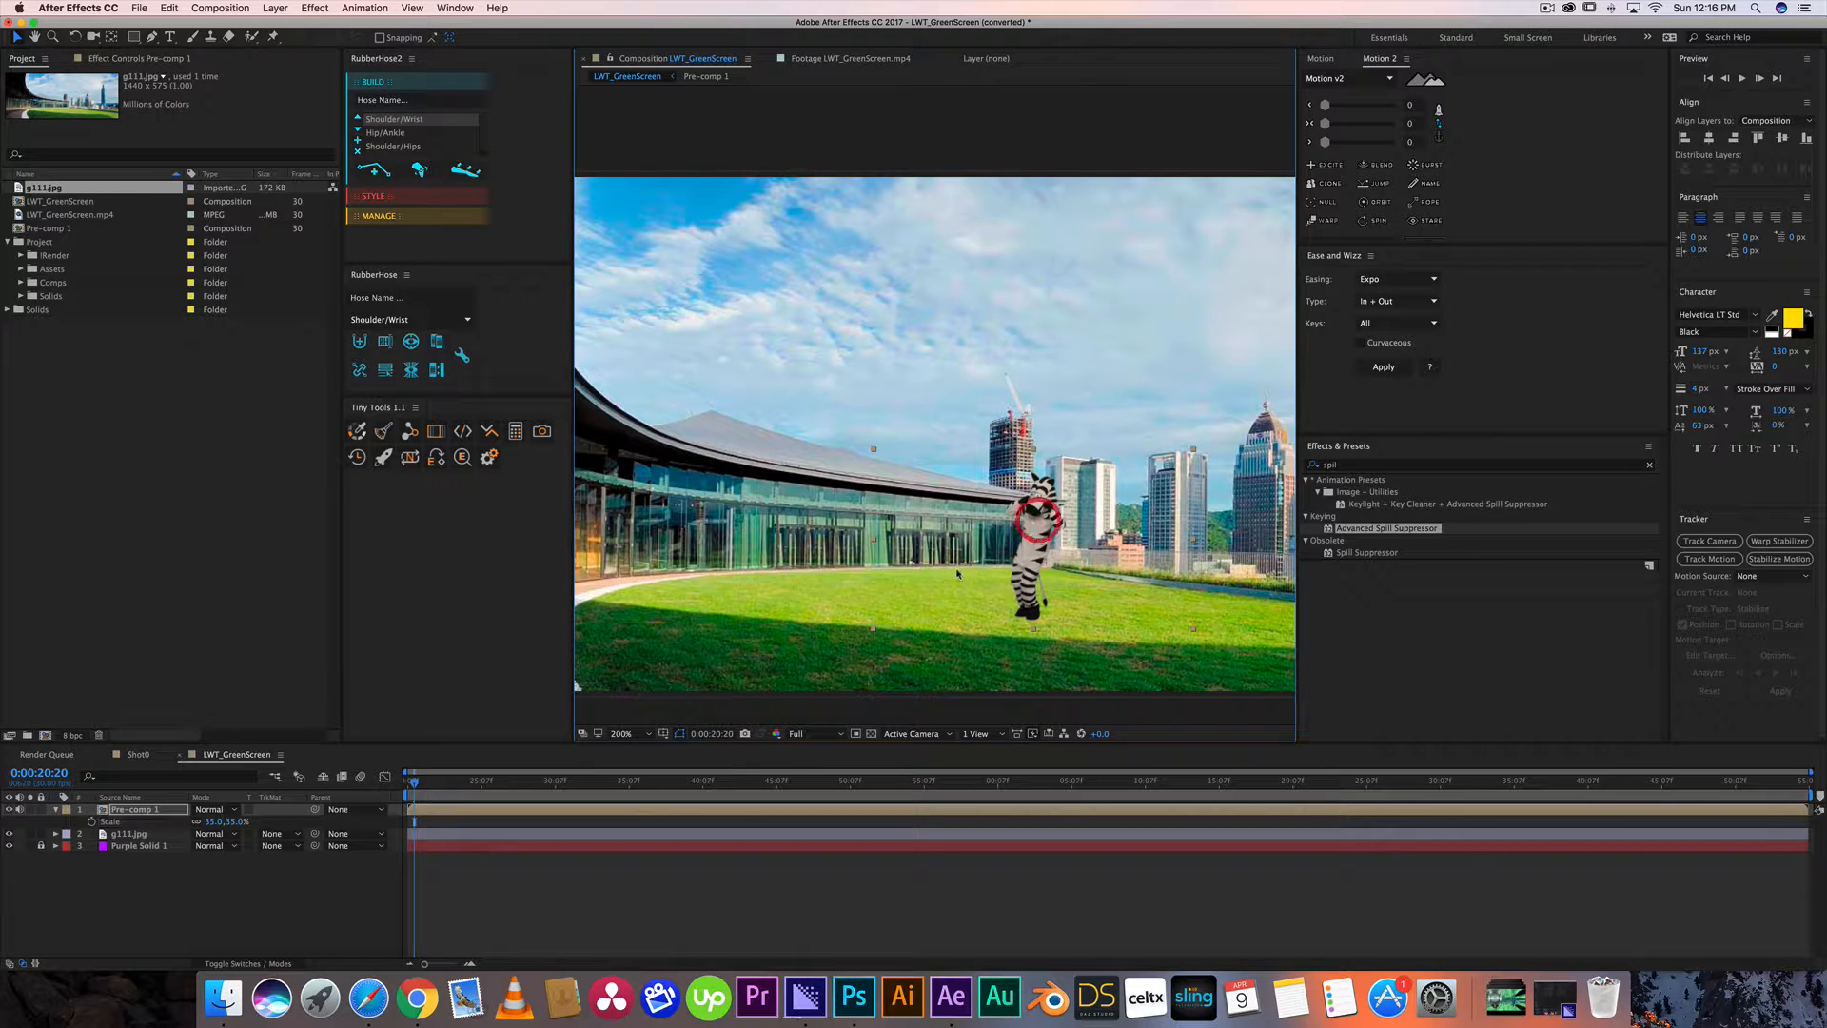
{"action": "left_click", "coordinate": [947, 876]}
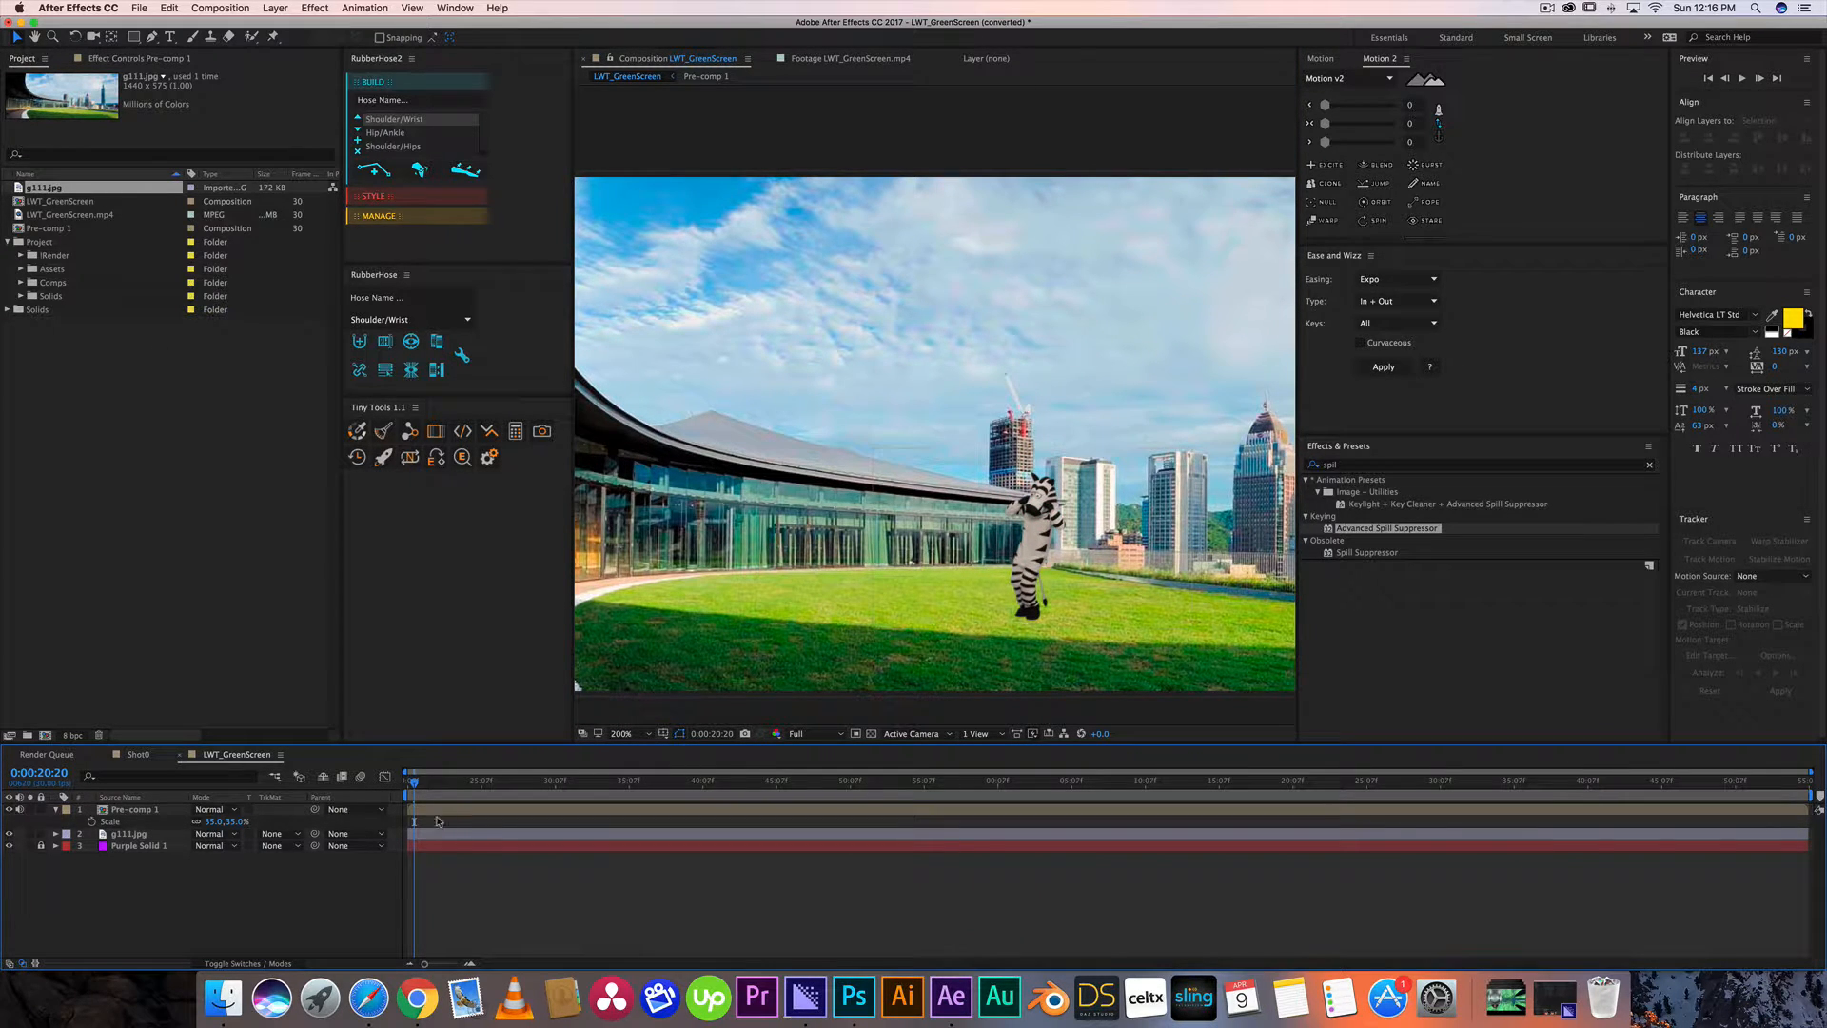
Shrink Pre-comp 1 to 24% and reposition the zebra near the shadow edge on the lawn.
{"action": "left_click_drag", "start_coordinate": [226, 822], "coordinate": [204, 822]}
{"action": "left_click_drag", "start_coordinate": [1059, 524], "coordinate": [1036, 573]}
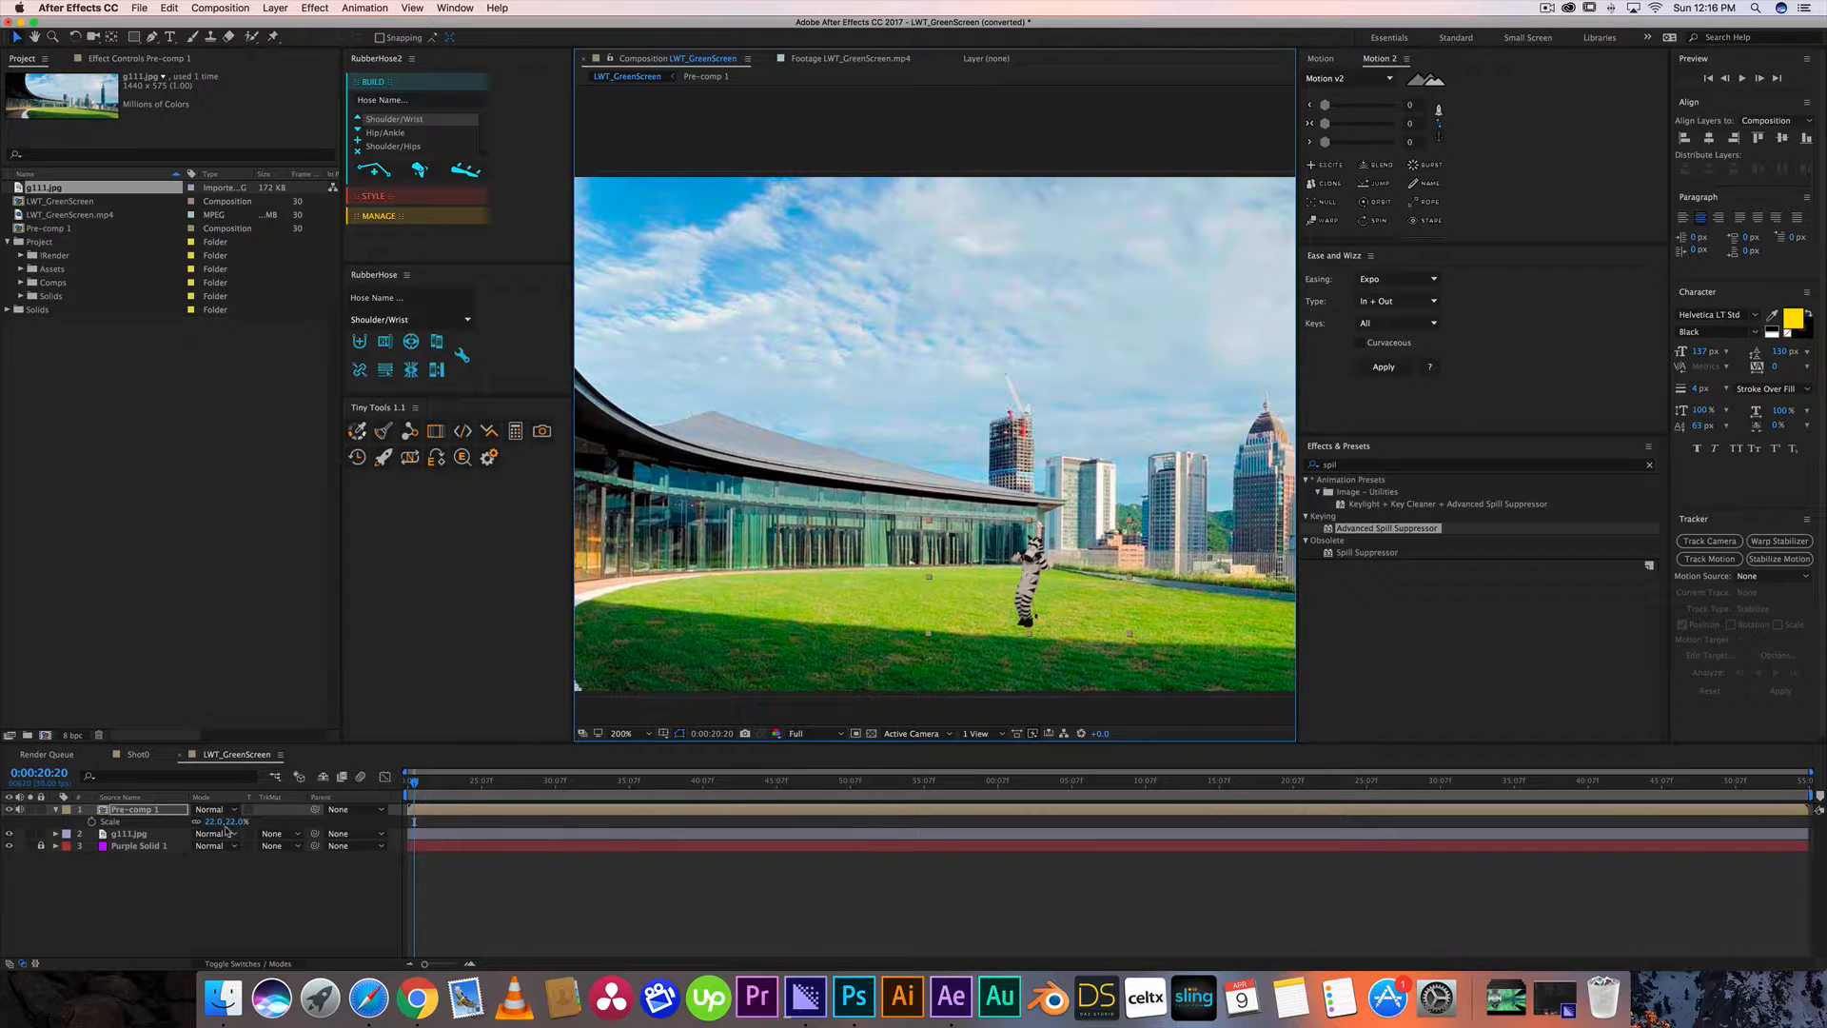
{"action": "left_click_drag", "start_coordinate": [236, 824], "coordinate": [238, 824]}
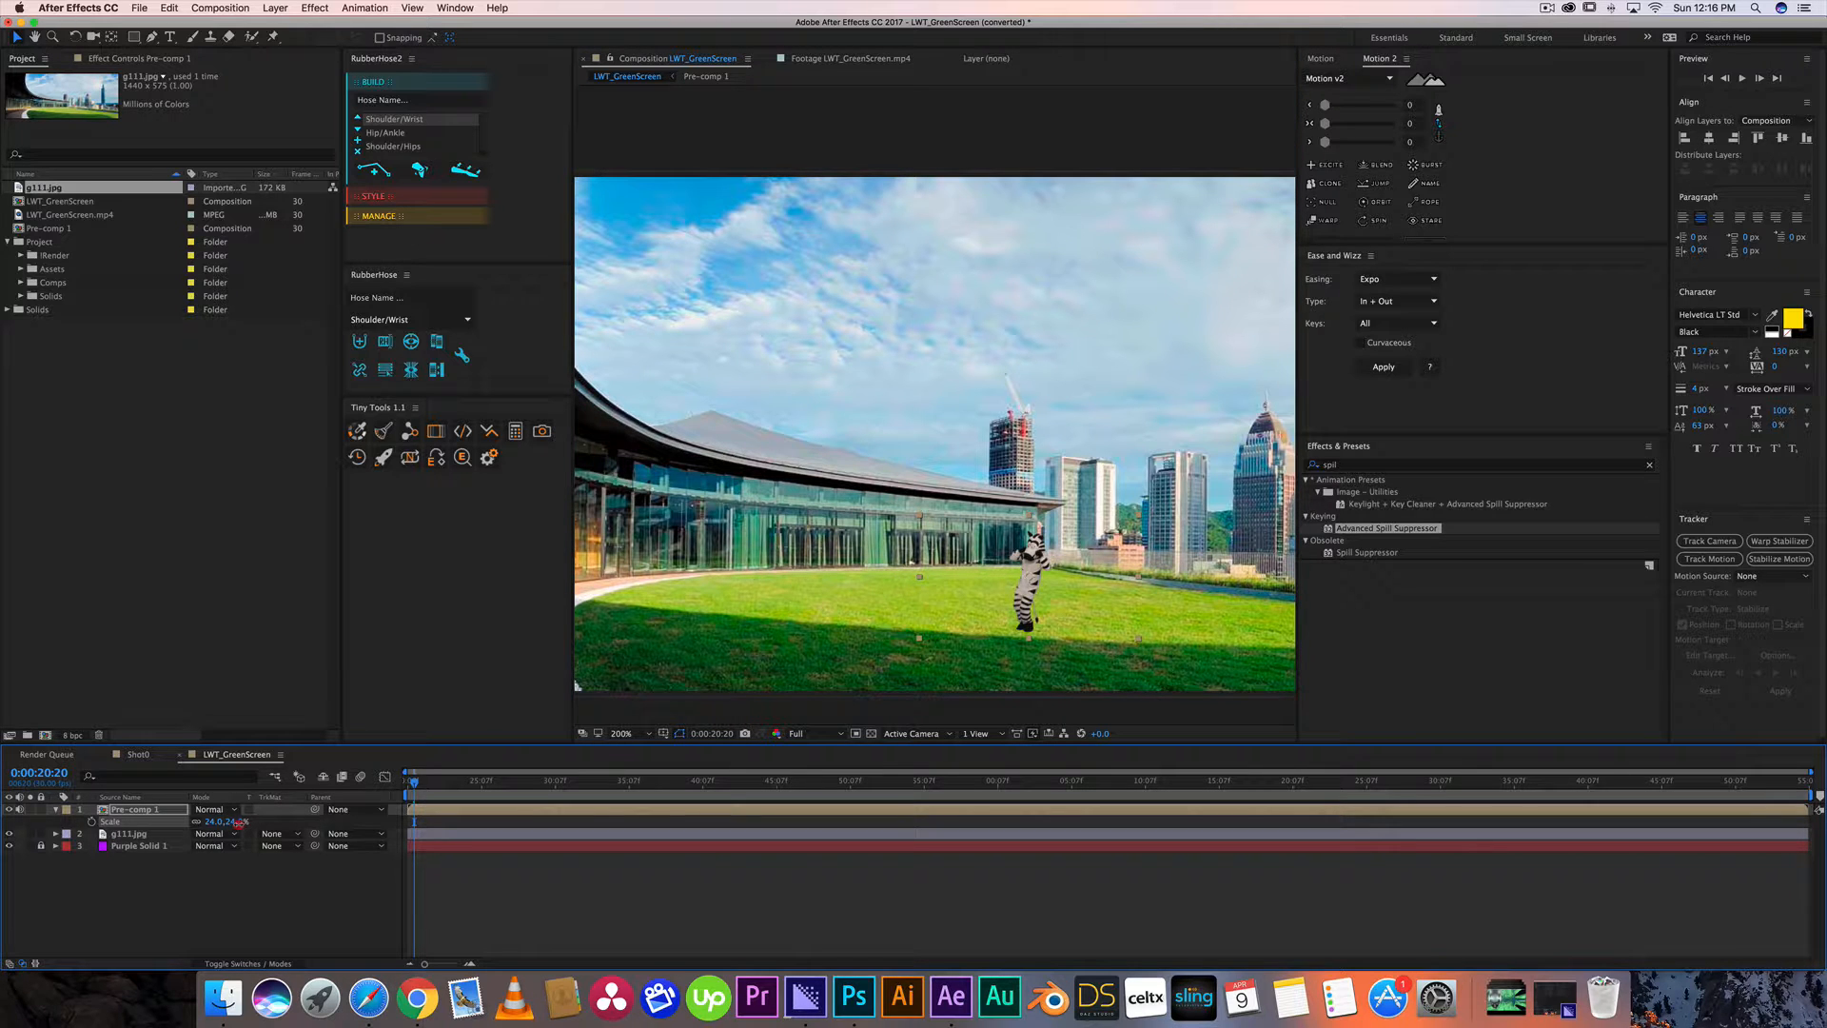
{"action": "left_click", "coordinate": [914, 872]}
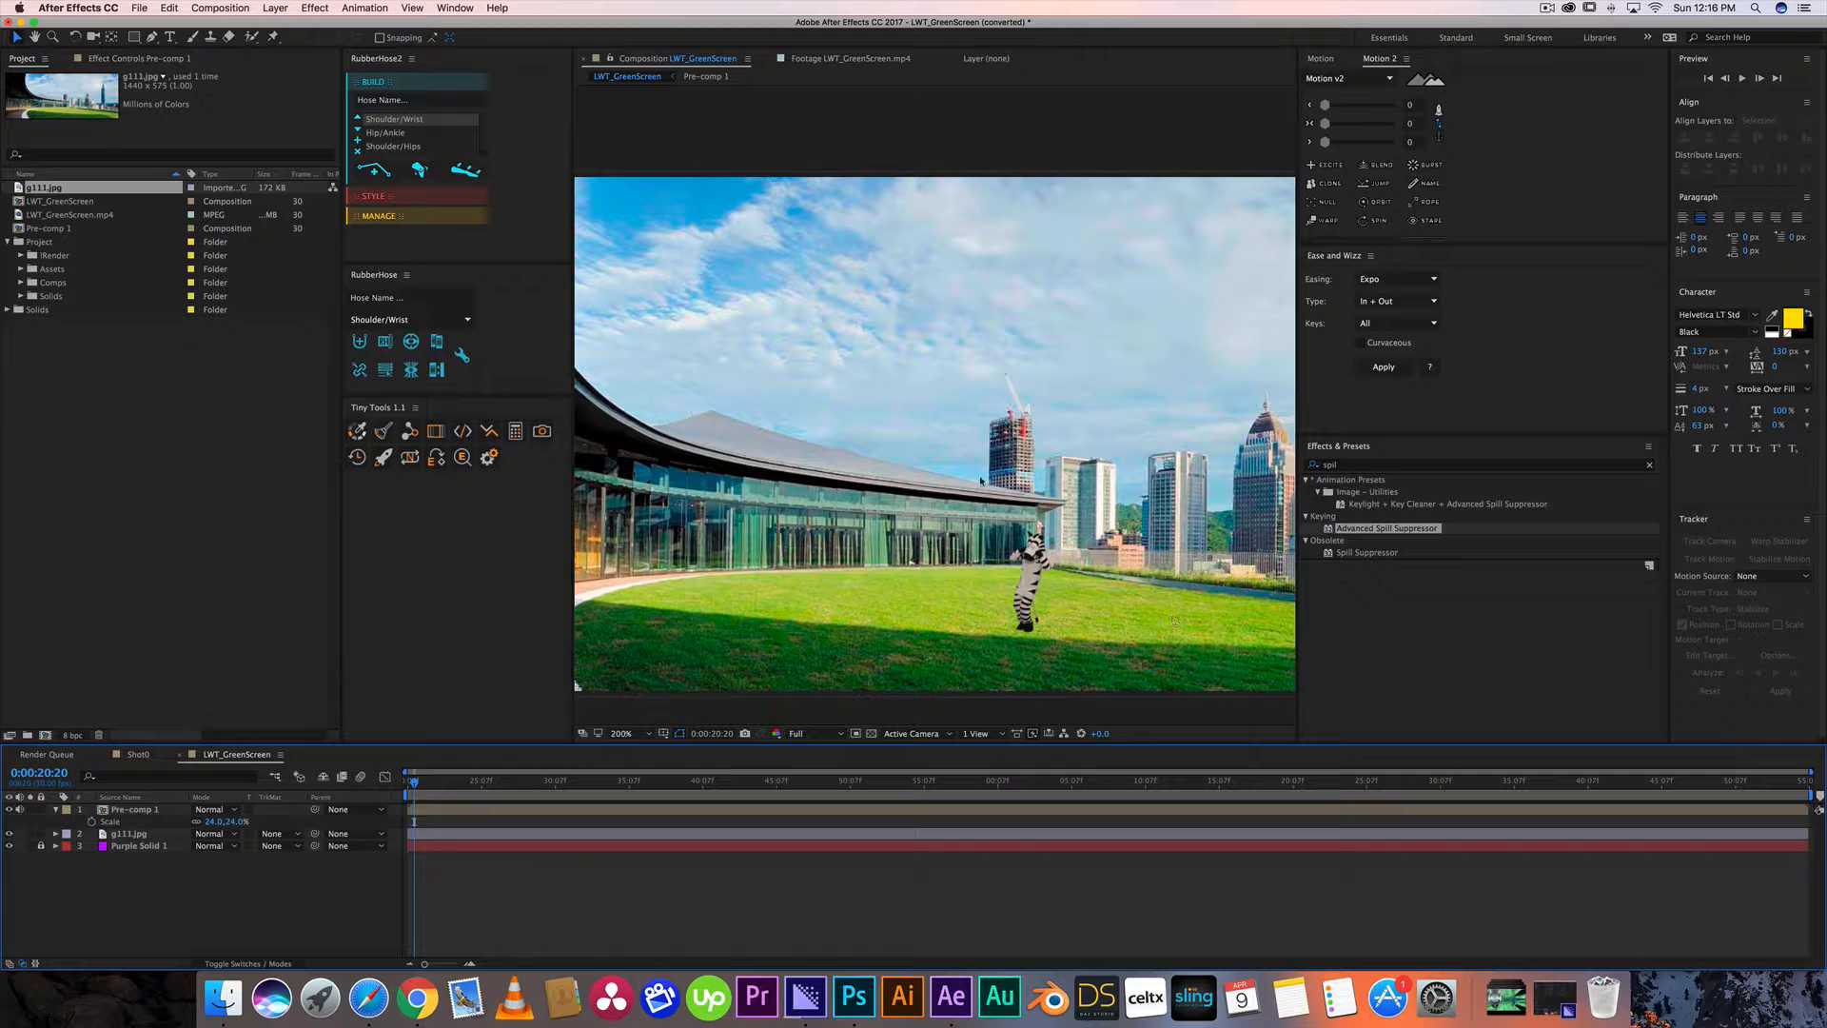
Try different zebra sizes by scaling Pre-comp 1 to 17%, 46% and 114% and repositioning it in the picture.
{"action": "left_click", "coordinate": [1033, 542]}
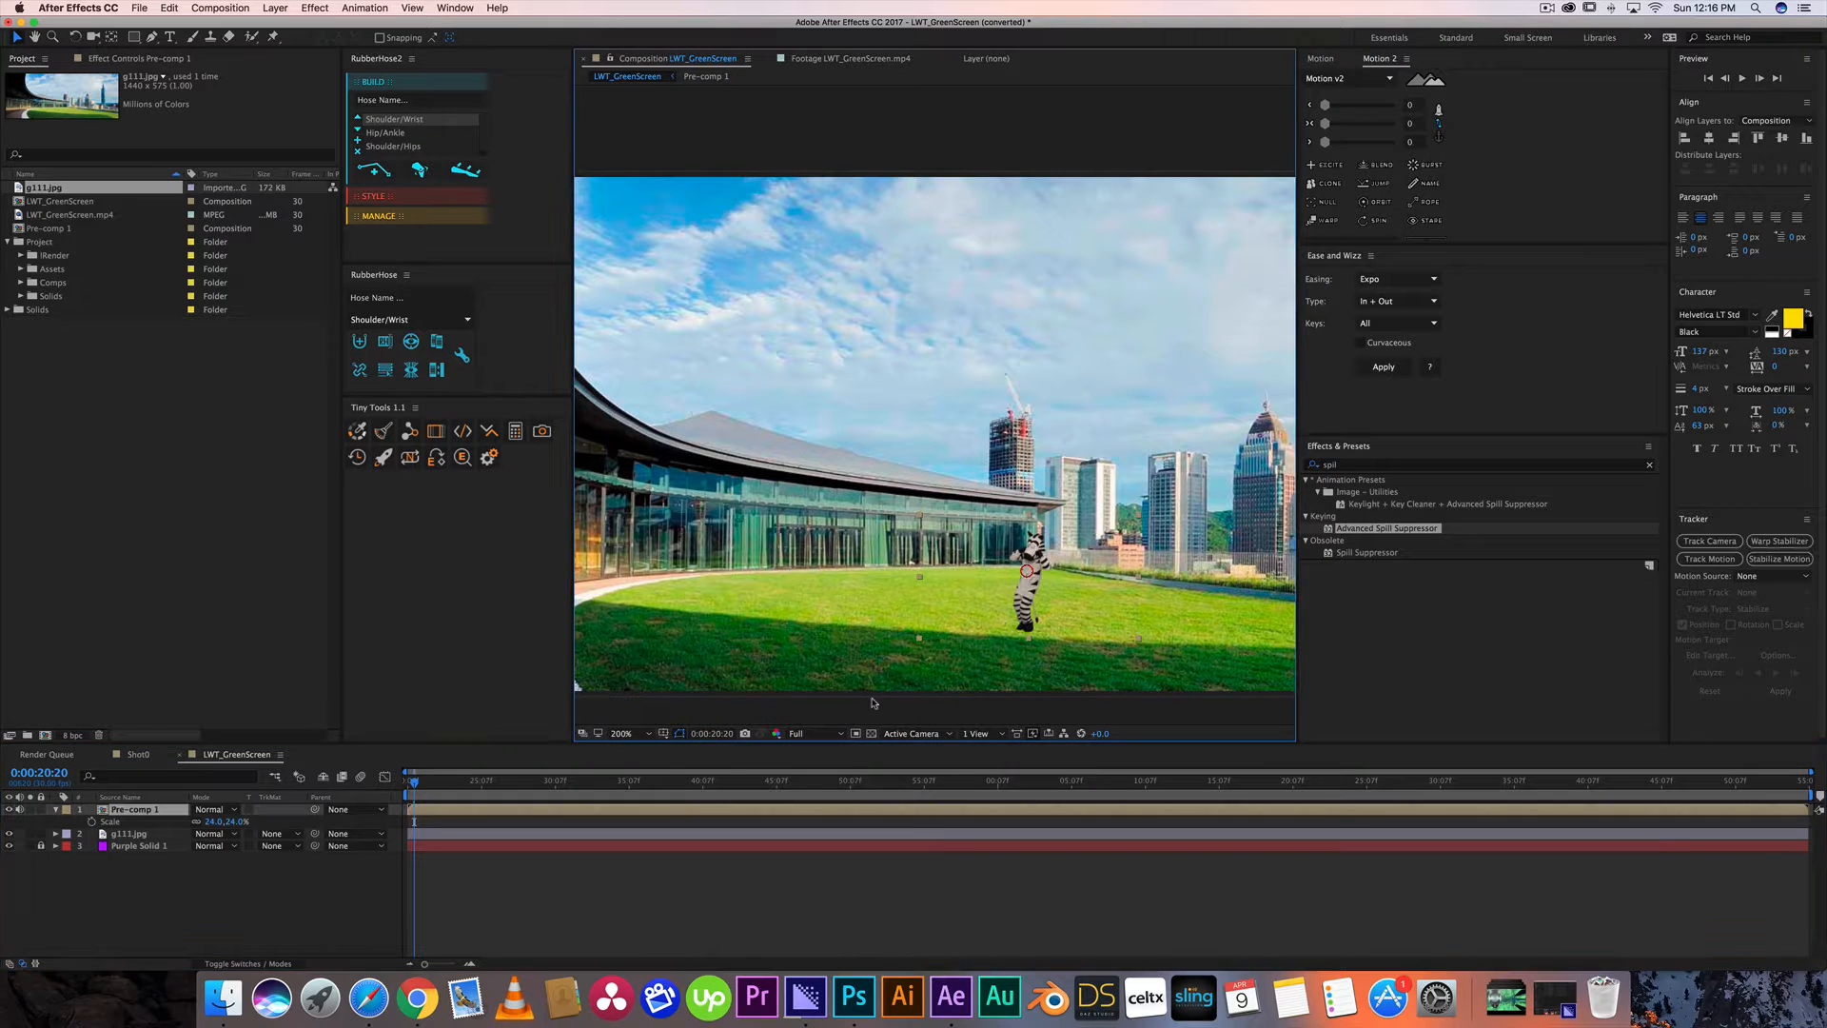
{"action": "left_click_drag", "start_coordinate": [213, 824], "coordinate": [206, 824]}
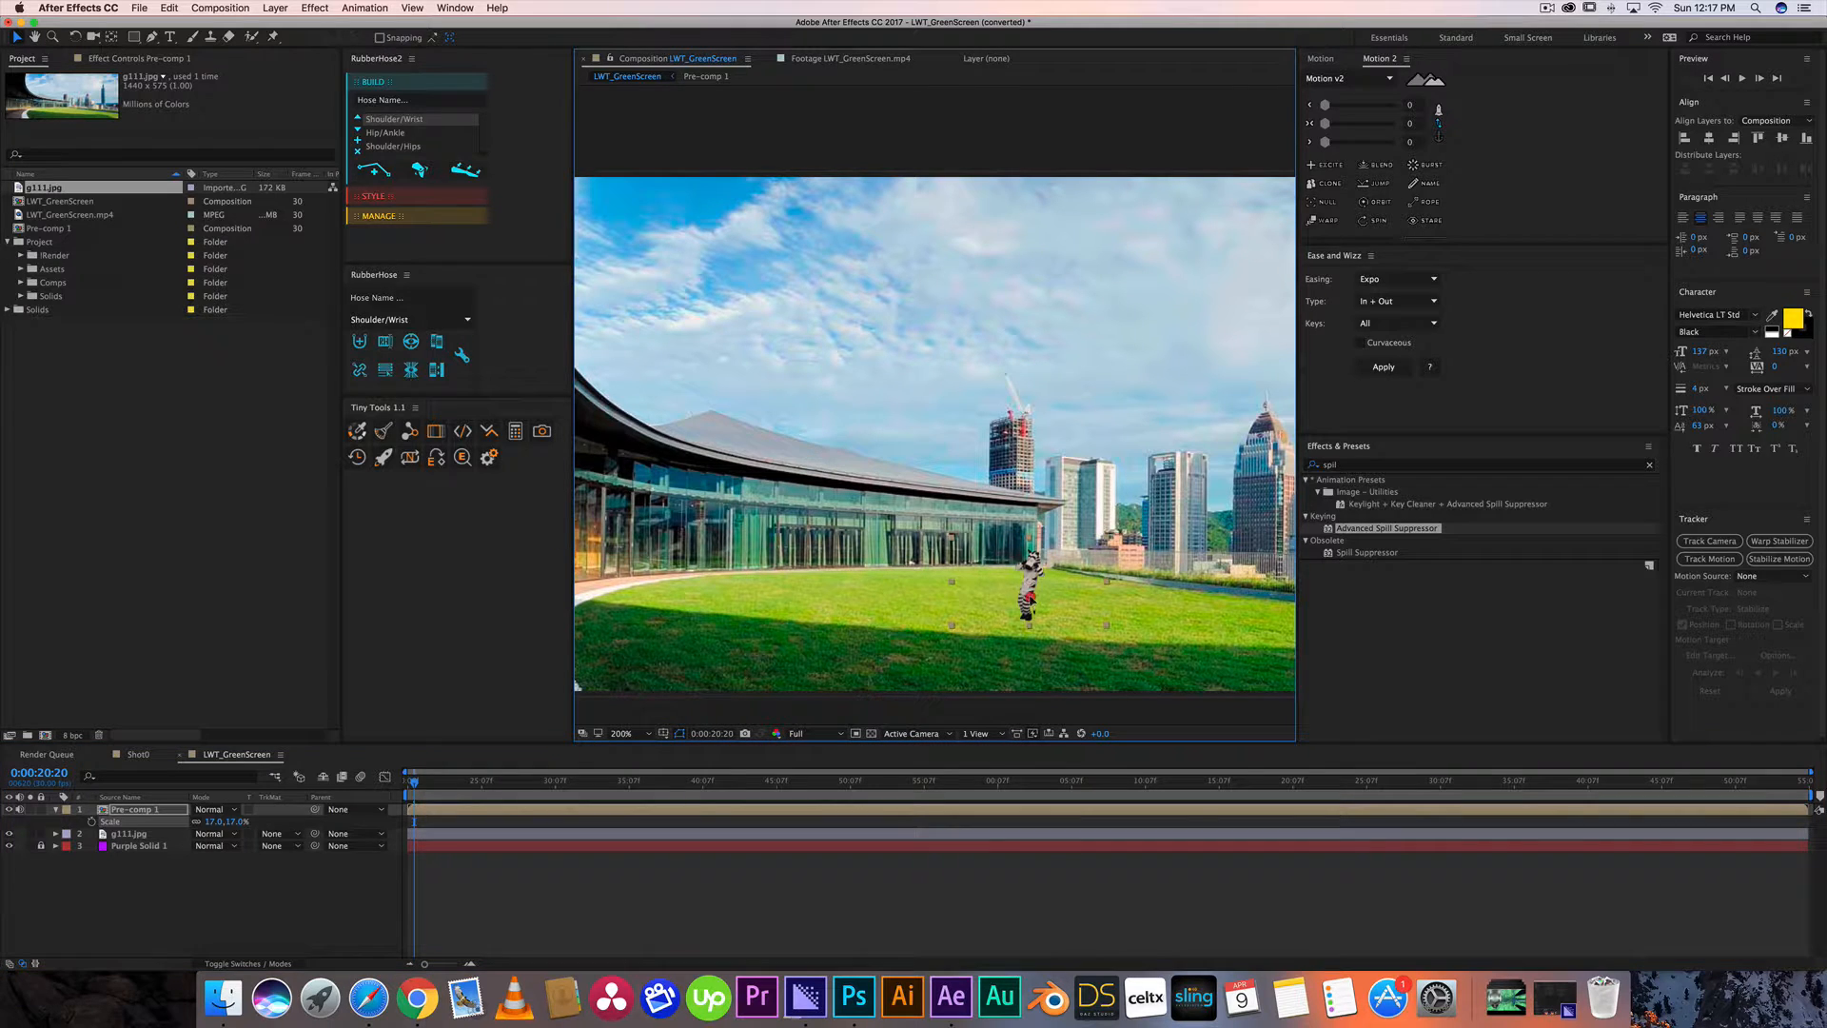
{"action": "left_click_drag", "start_coordinate": [1007, 563], "coordinate": [1008, 568]}
{"action": "left_click_drag", "start_coordinate": [226, 821], "coordinate": [255, 817]}
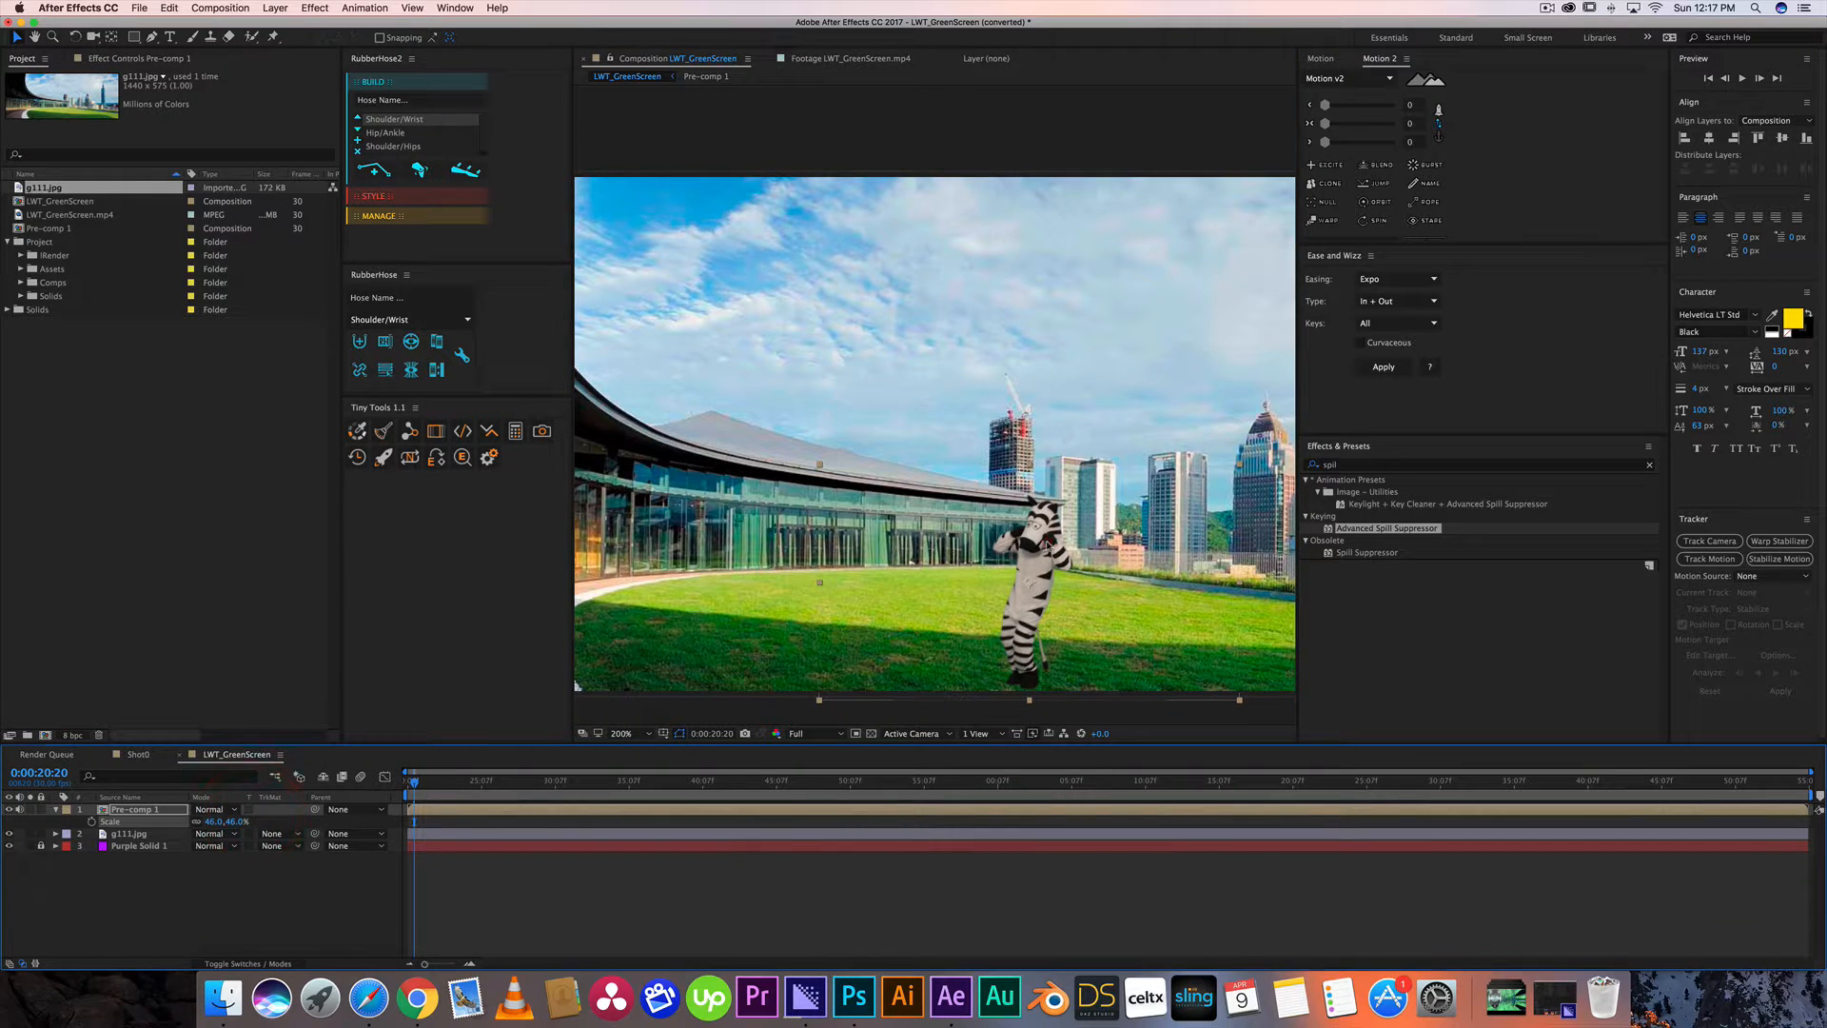
{"action": "left_click_drag", "start_coordinate": [1047, 545], "coordinate": [991, 587]}
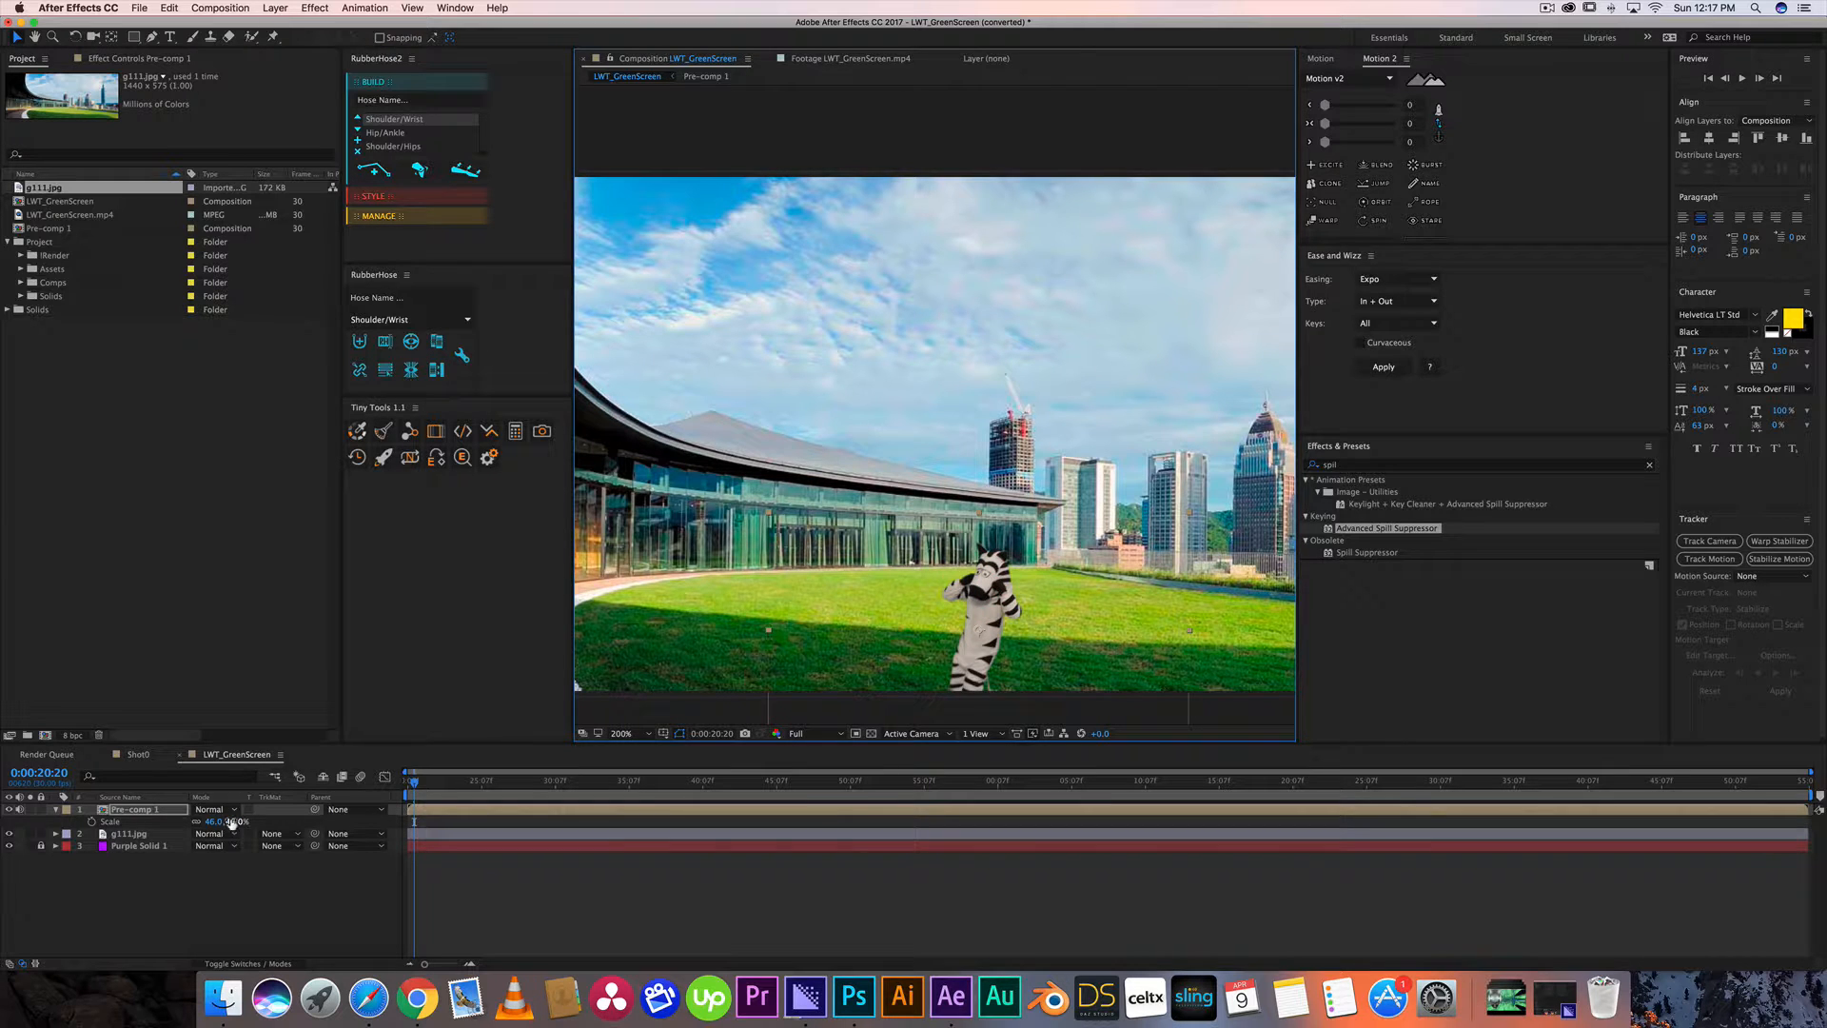
{"action": "left_click_drag", "start_coordinate": [233, 822], "coordinate": [285, 819]}
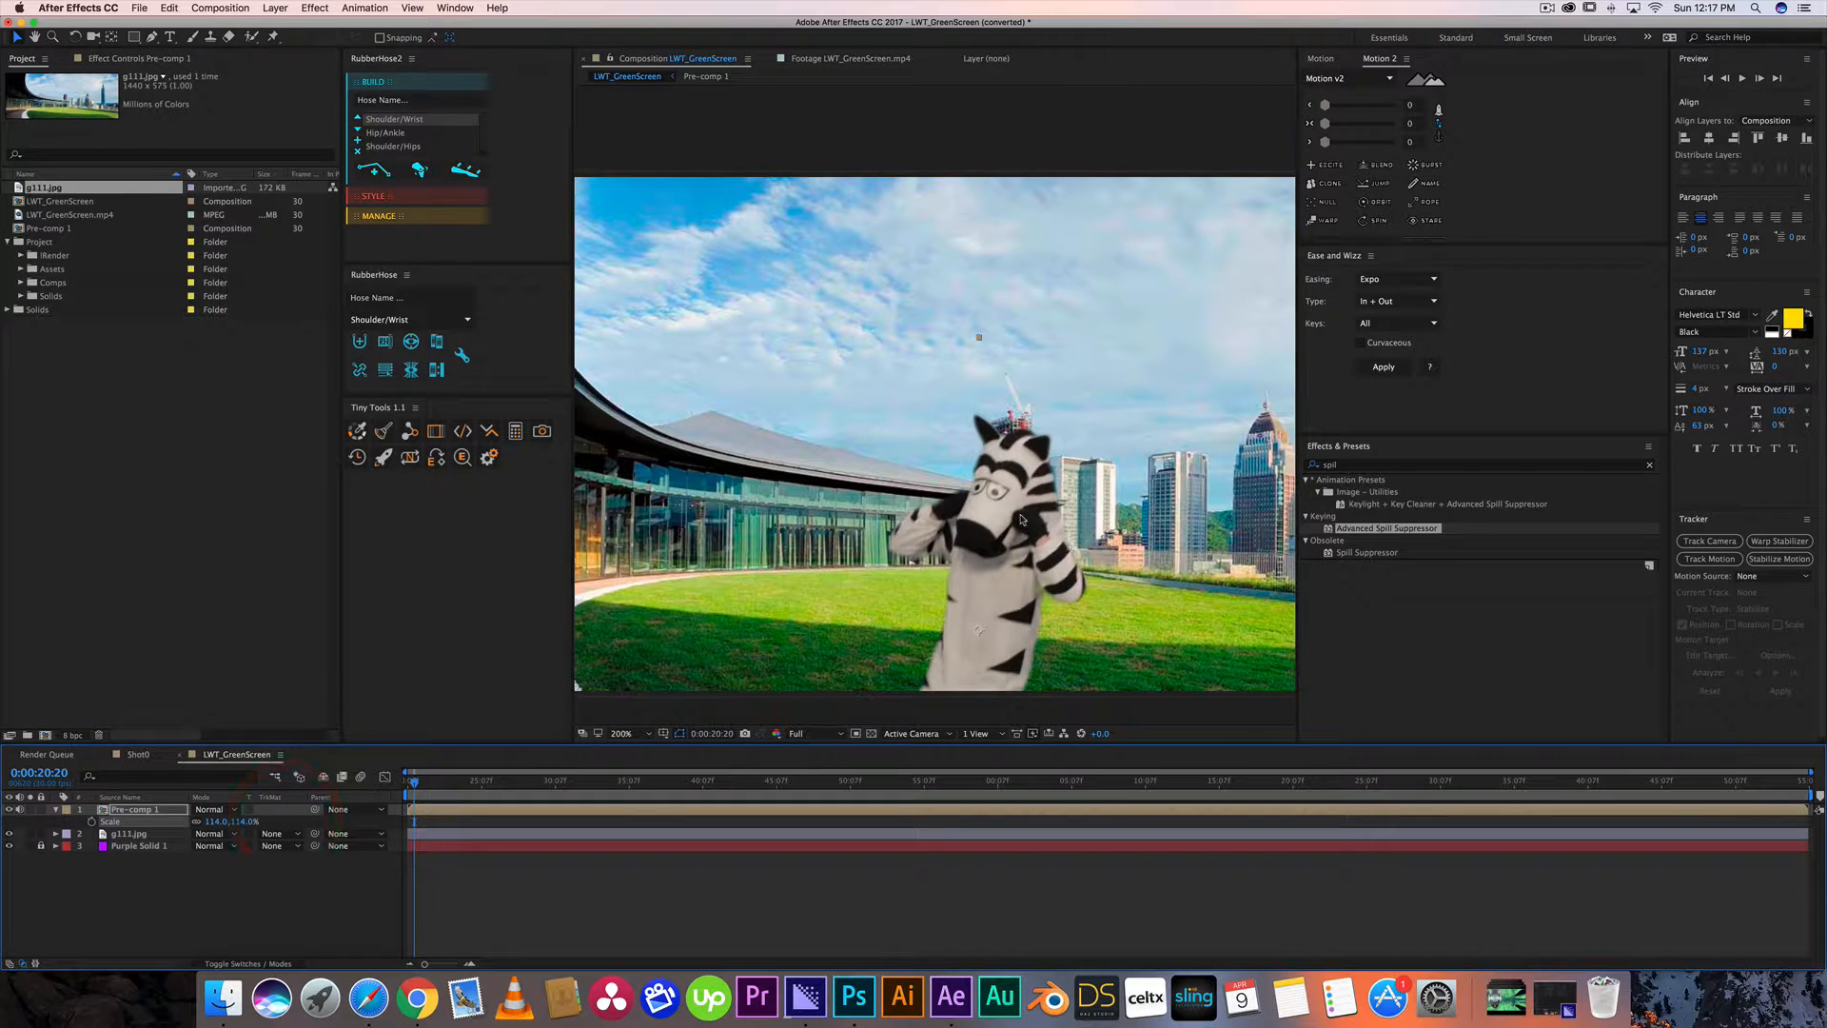
{"action": "left_click_drag", "start_coordinate": [1021, 520], "coordinate": [1005, 373]}
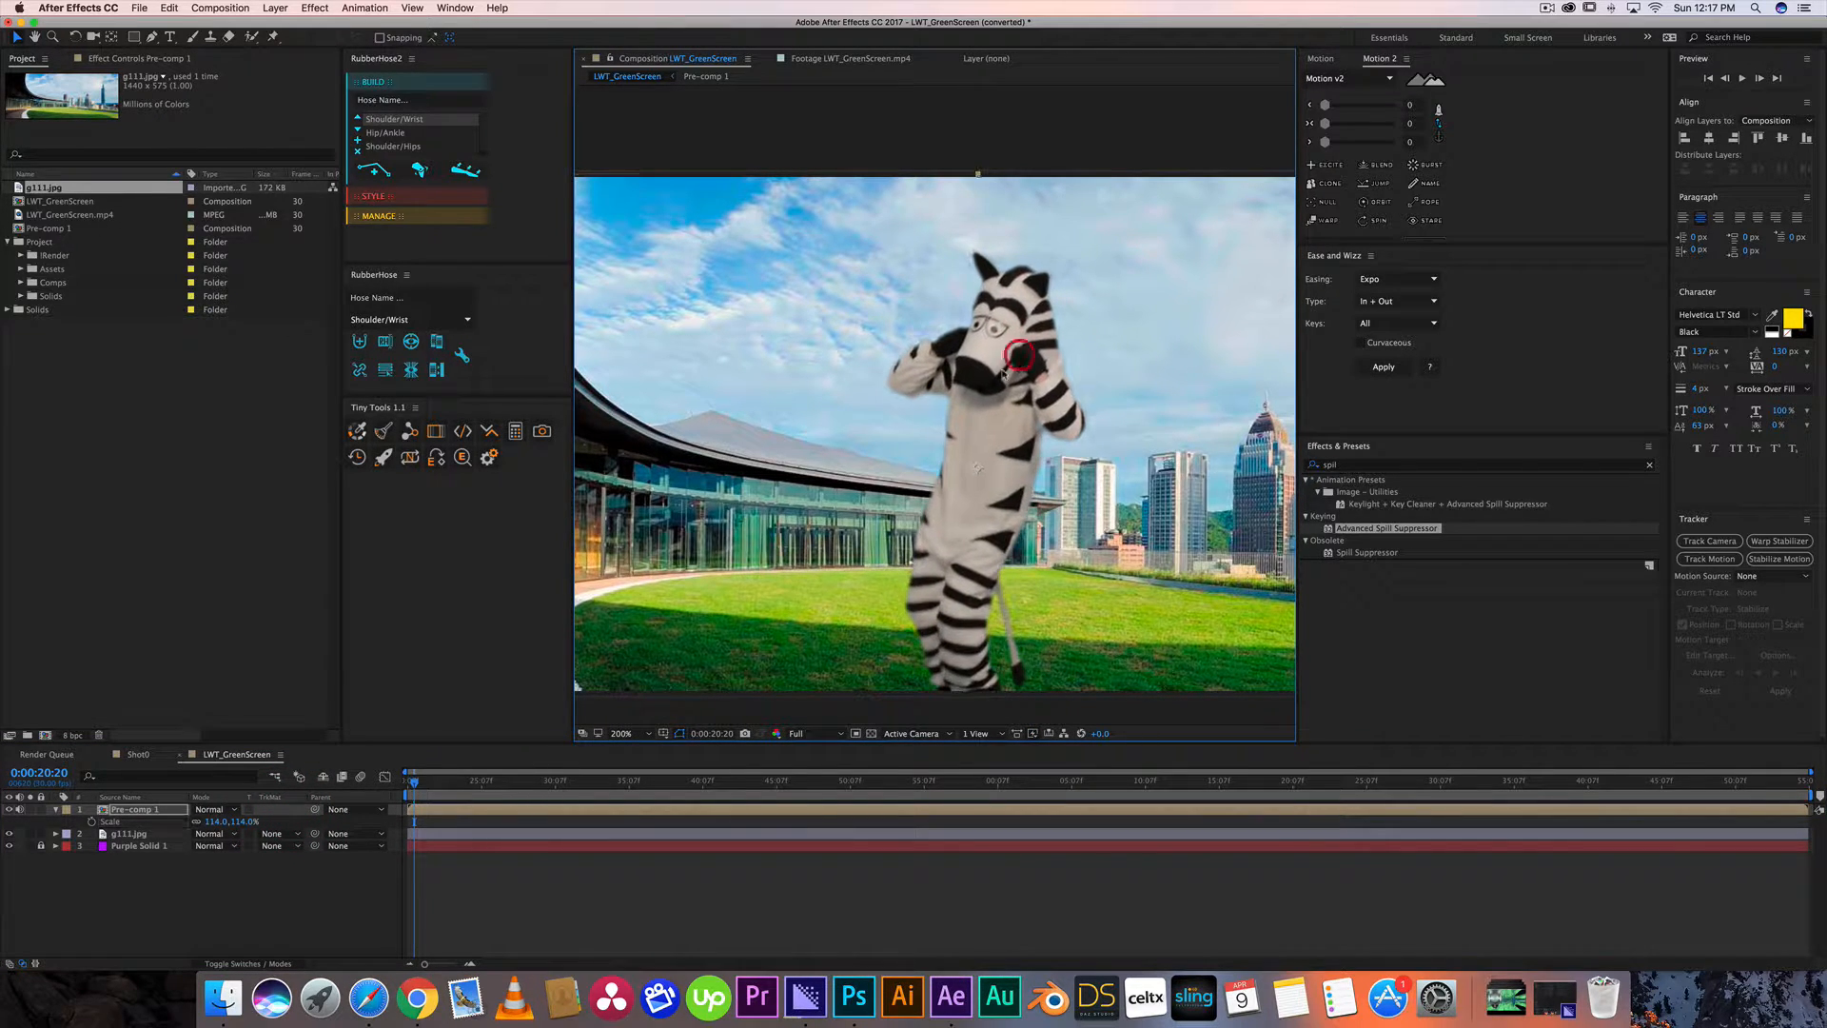
Set the Pre-comp 1 scale to 36% and stand the zebra on the lawn by the end of the building.
{"action": "left_click_drag", "start_coordinate": [238, 823], "coordinate": [187, 832]}
{"action": "left_click", "coordinate": [990, 444]}
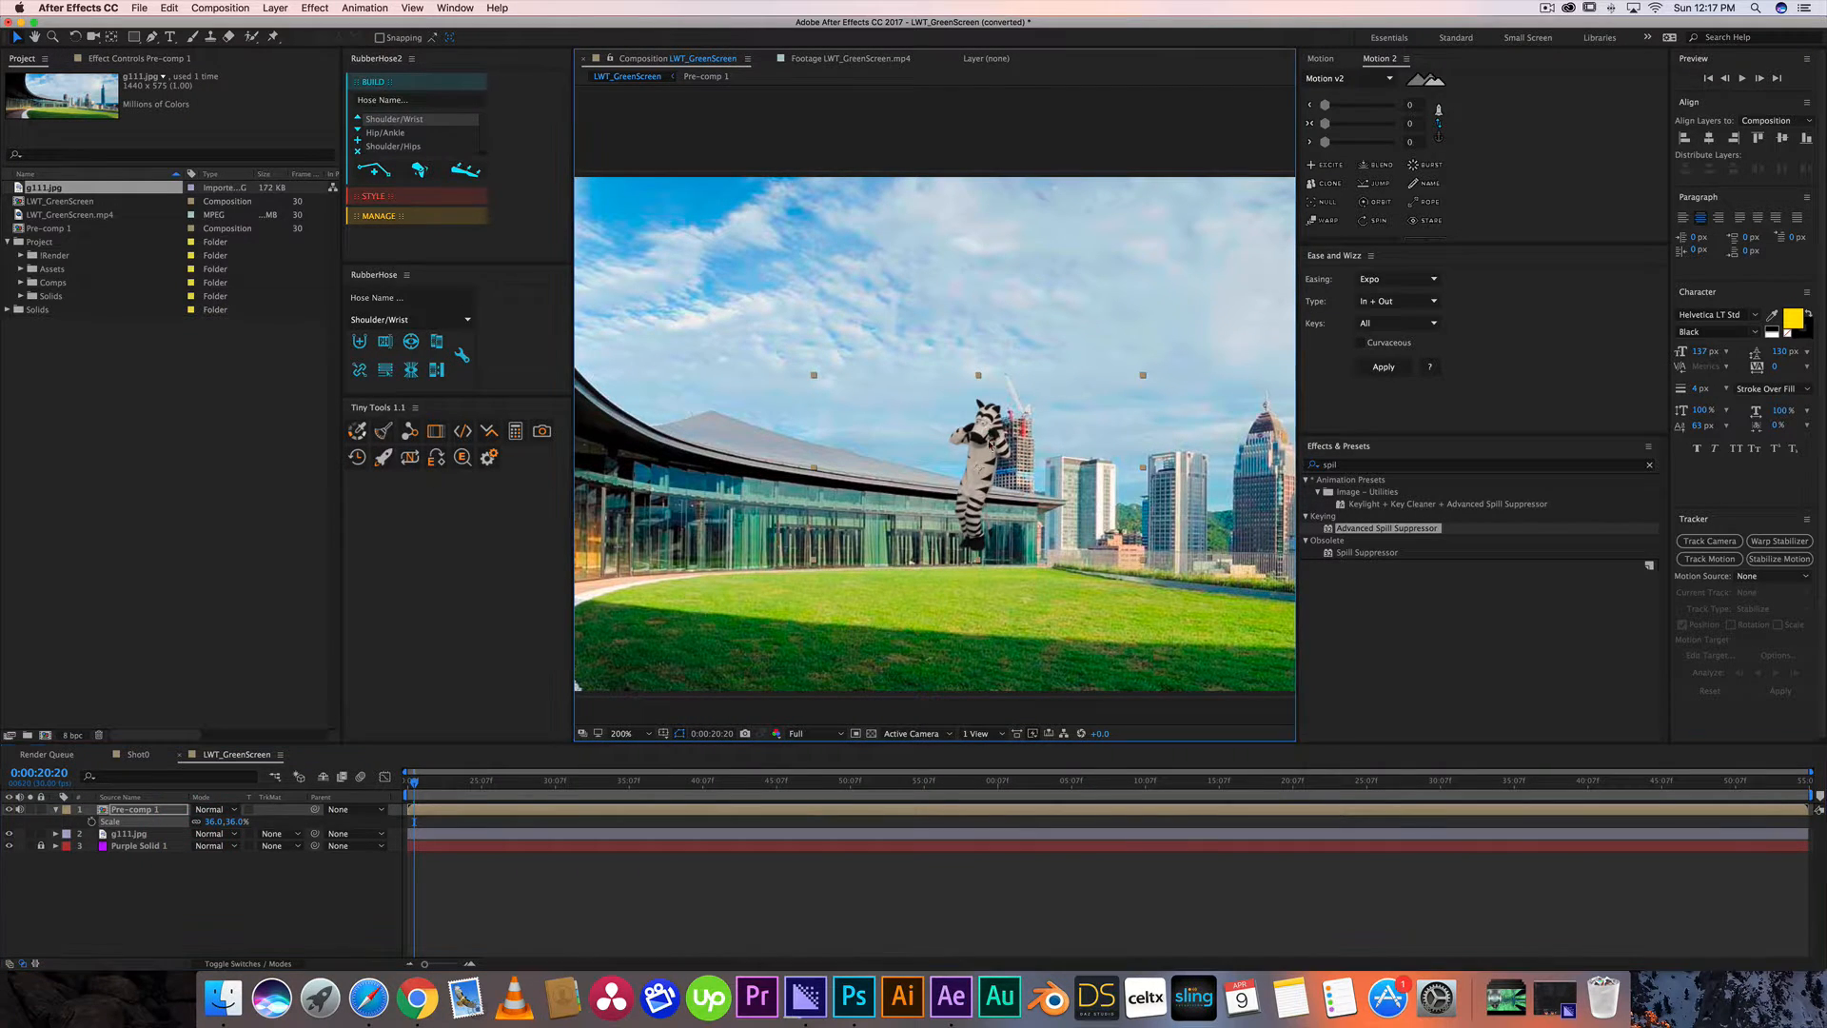
{"action": "left_click_drag", "start_coordinate": [990, 443], "coordinate": [989, 539]}
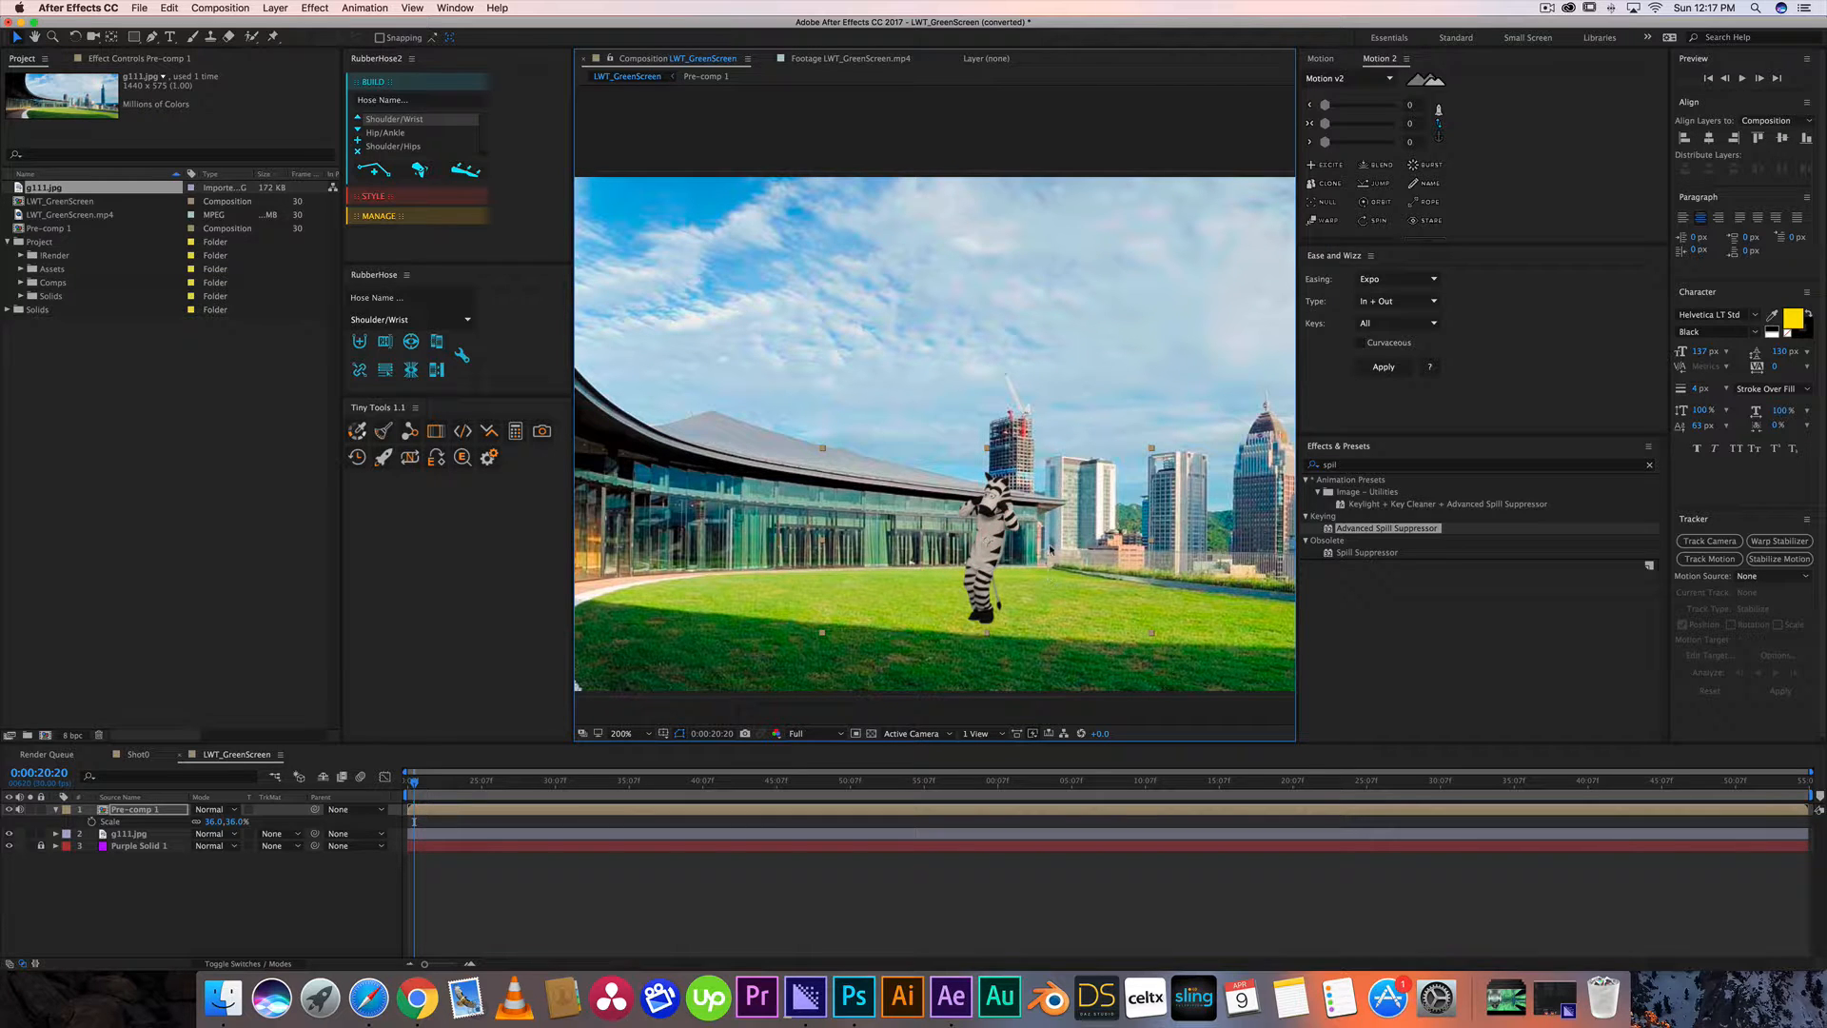
{"action": "left_click", "coordinate": [620, 903]}
Find the Curves effect, apply it to Pre-comp 1, and bend its RGB curve into a gentle S shape.
{"action": "left_click", "coordinate": [1405, 466]}
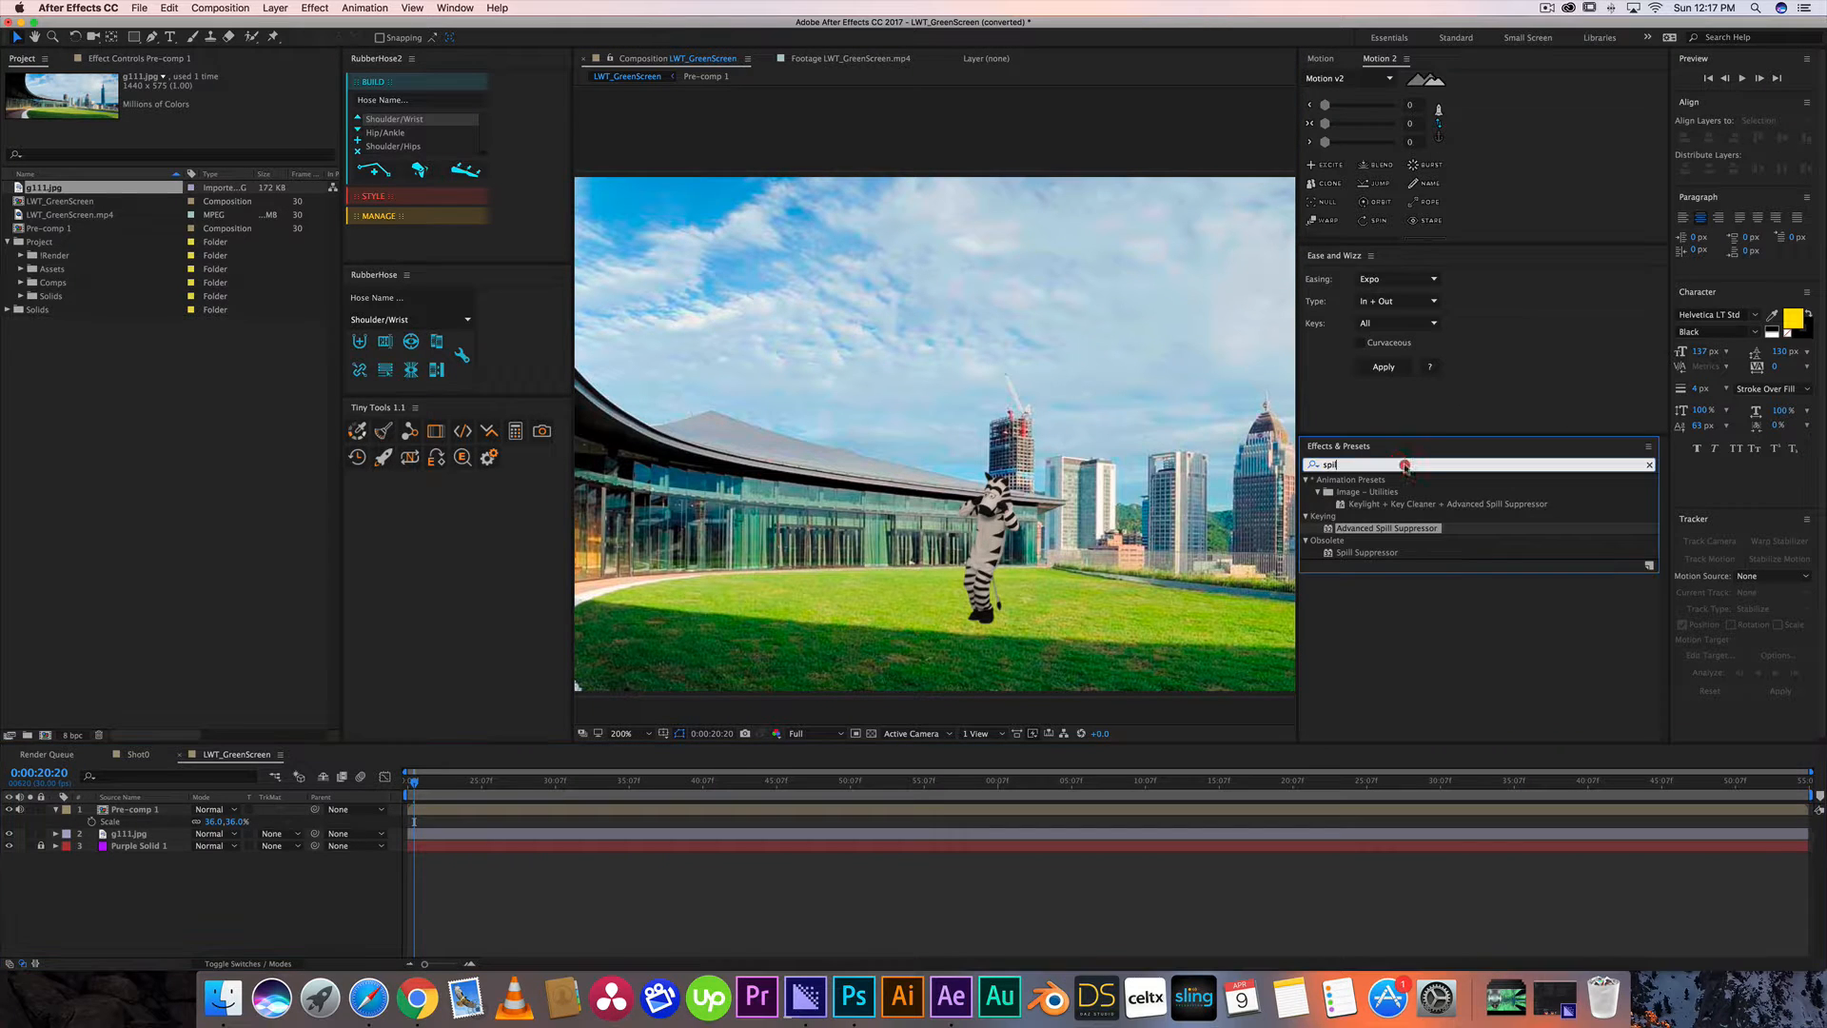
{"action": "key", "text": "BackSpace"}
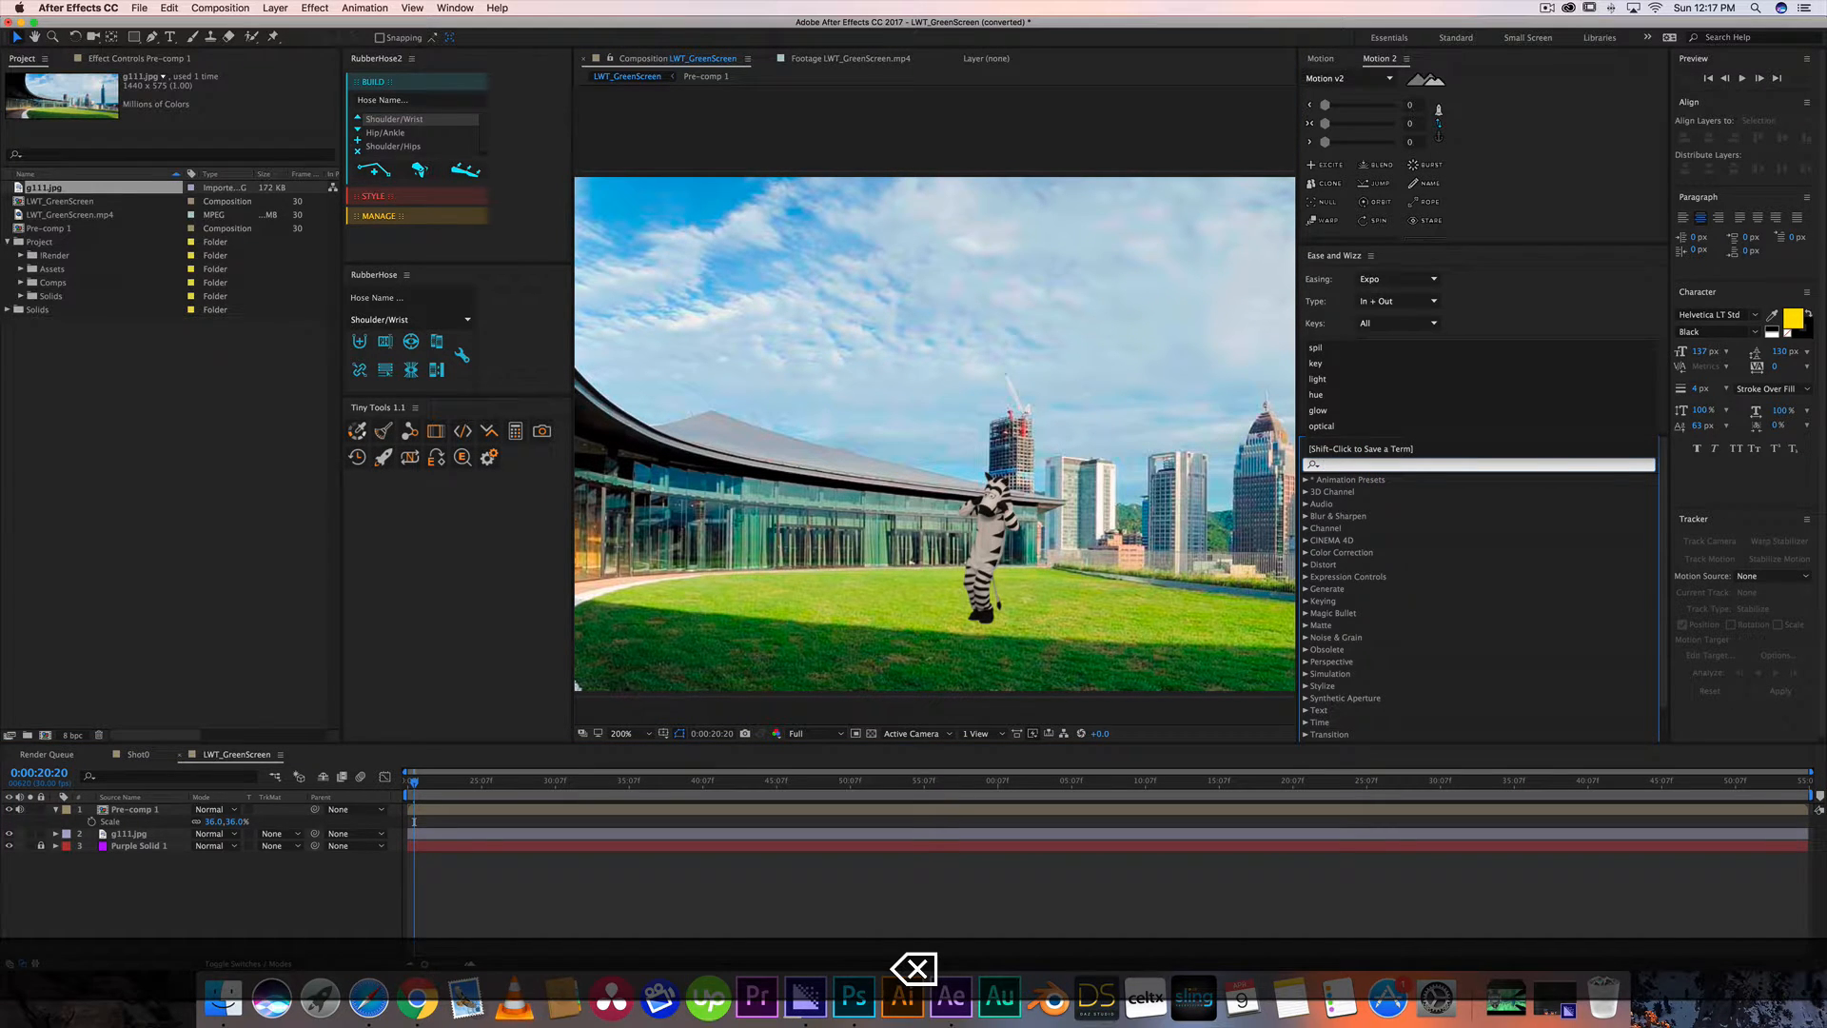
{"action": "type", "text": "cu"}
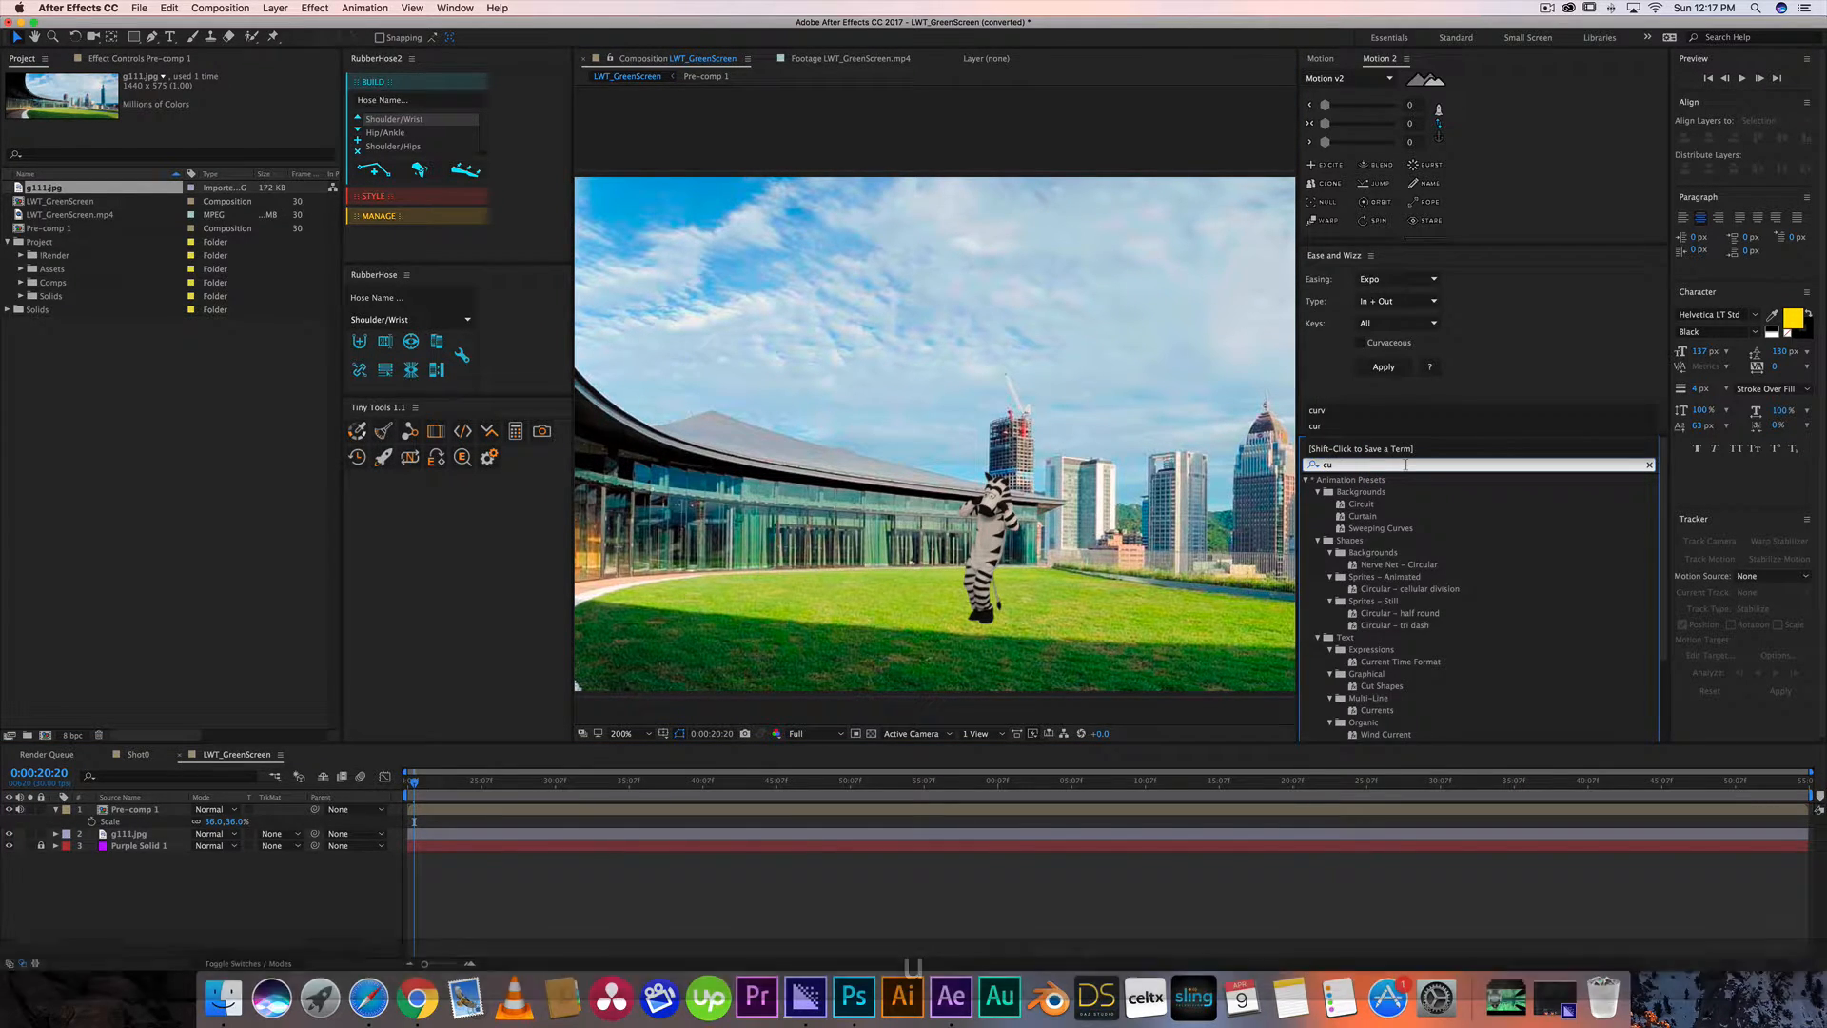
{"action": "type", "text": "rv"}
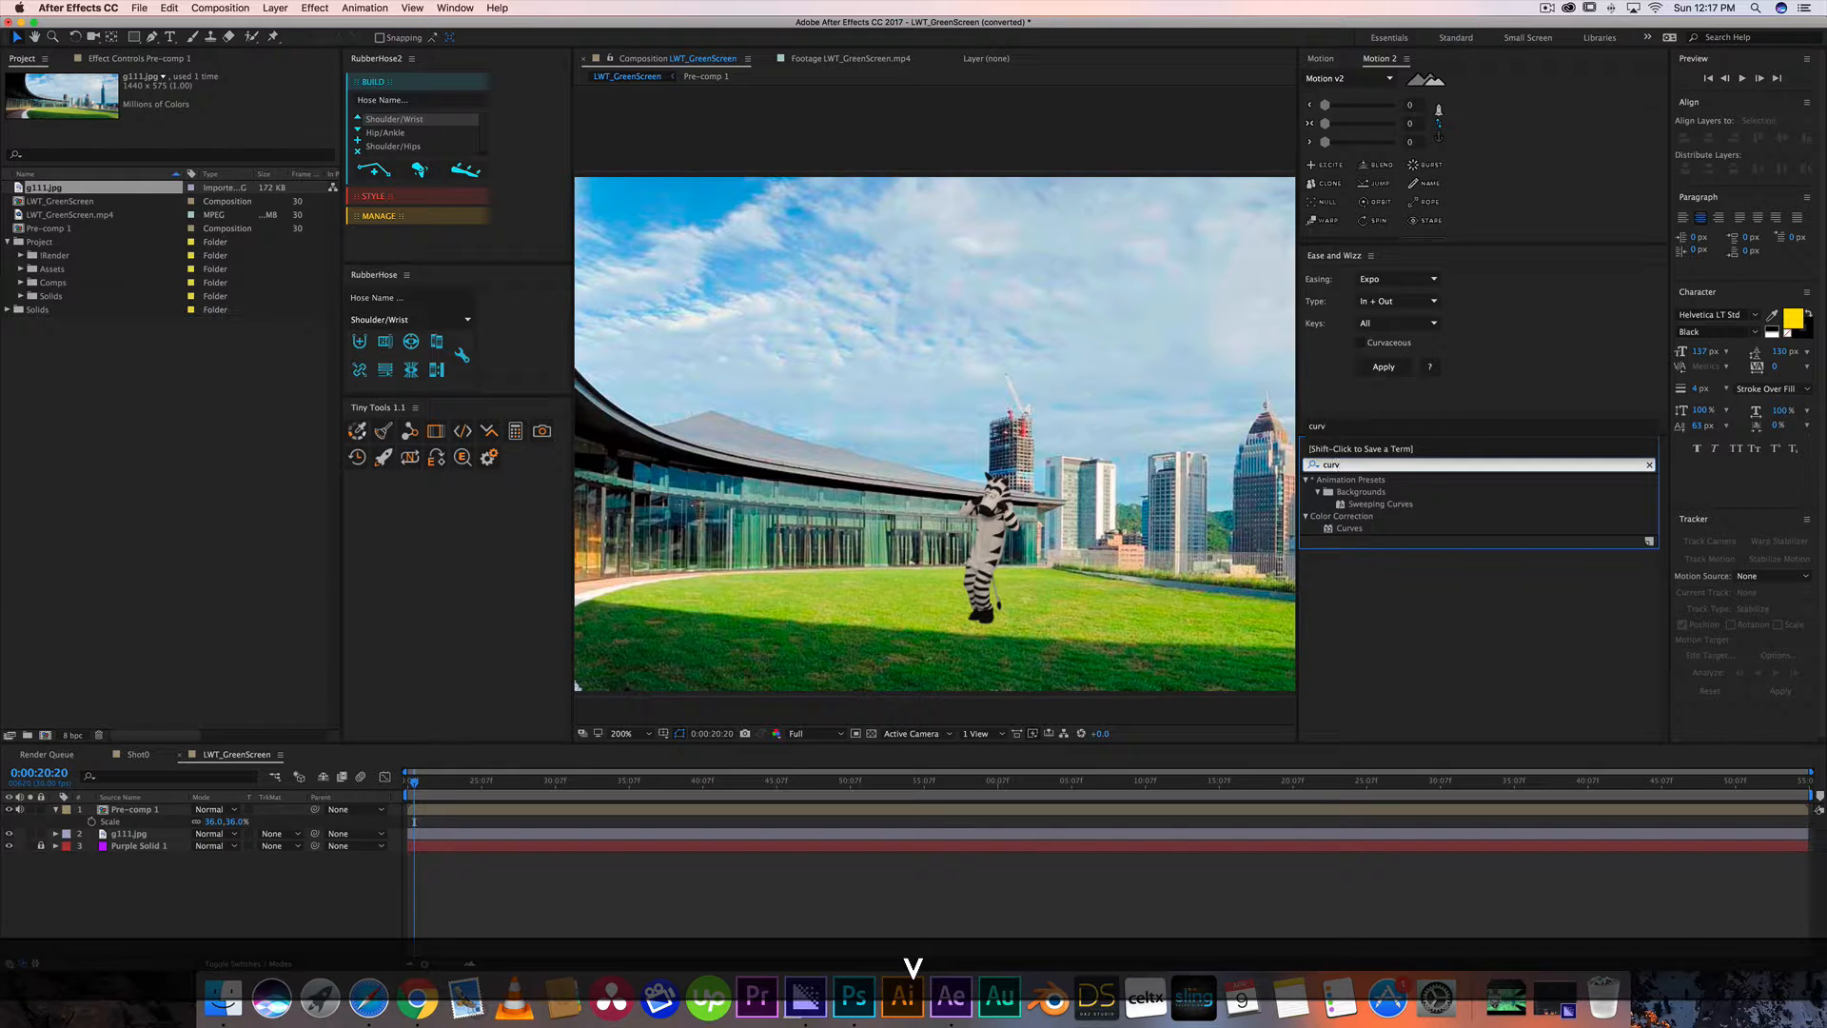
{"action": "left_click_drag", "start_coordinate": [1350, 528], "coordinate": [430, 814]}
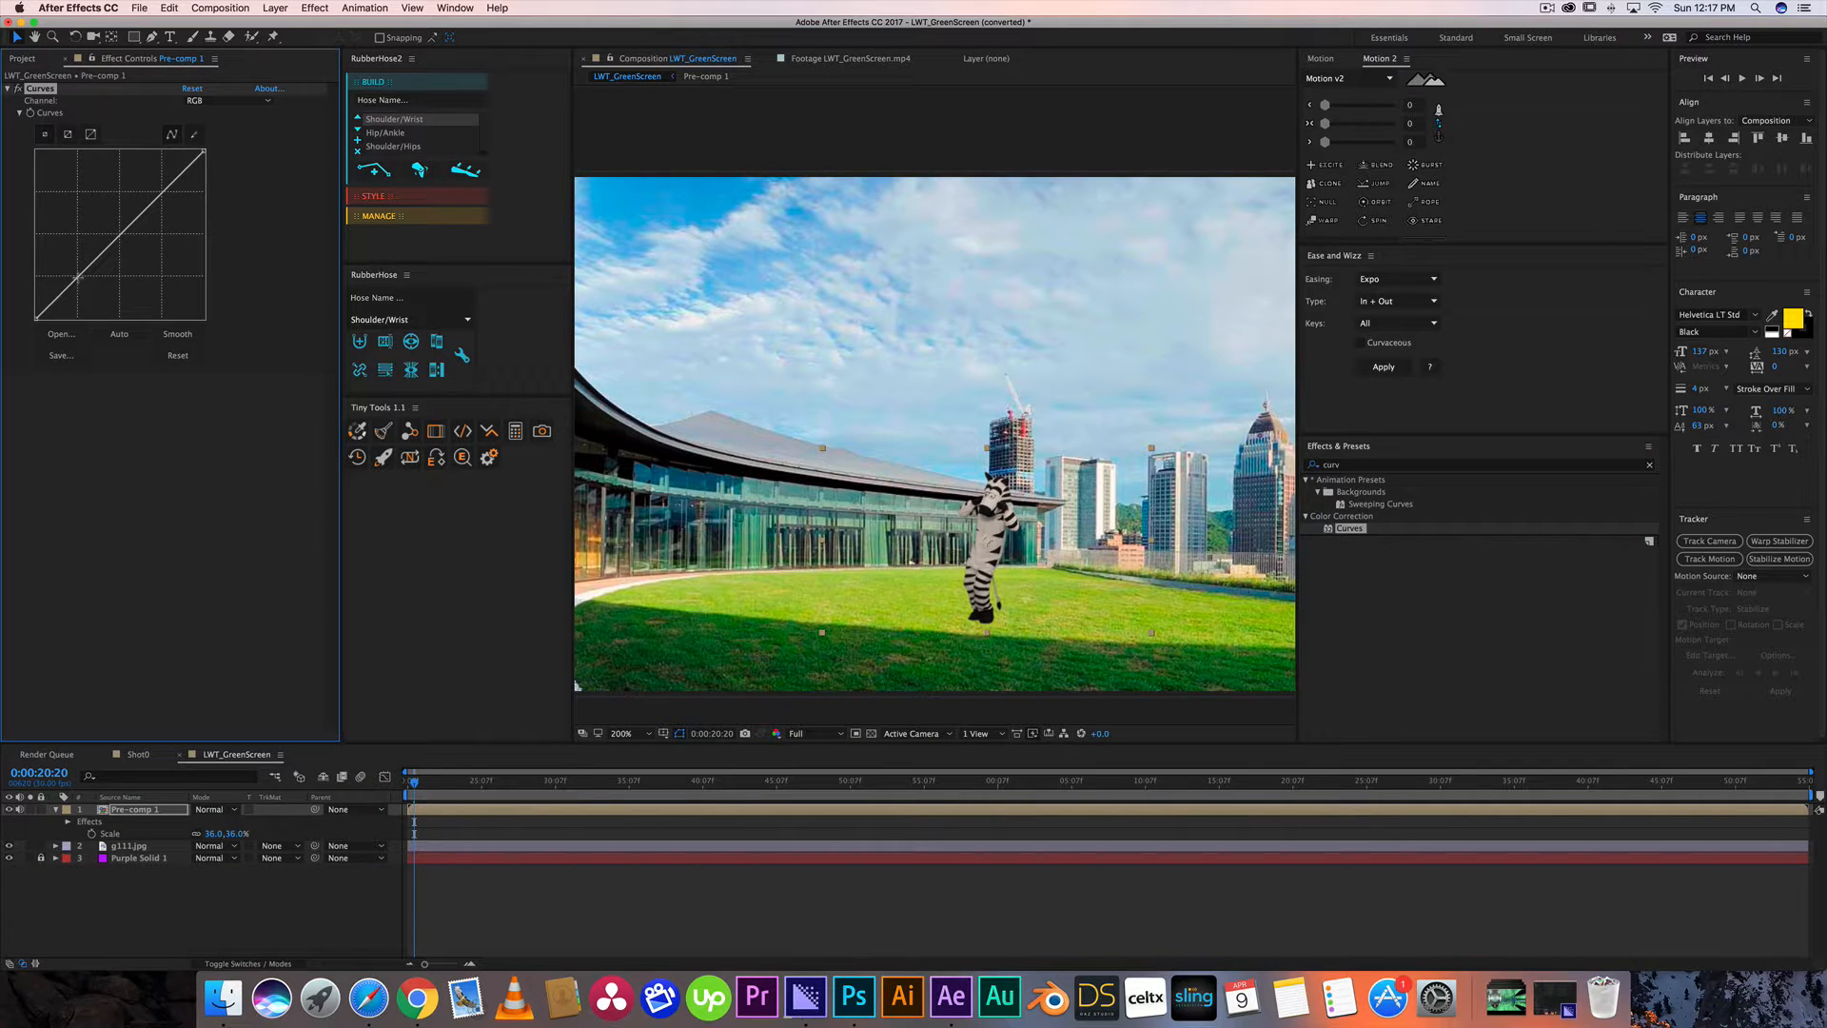
{"action": "left_click_drag", "start_coordinate": [78, 276], "coordinate": [124, 228]}
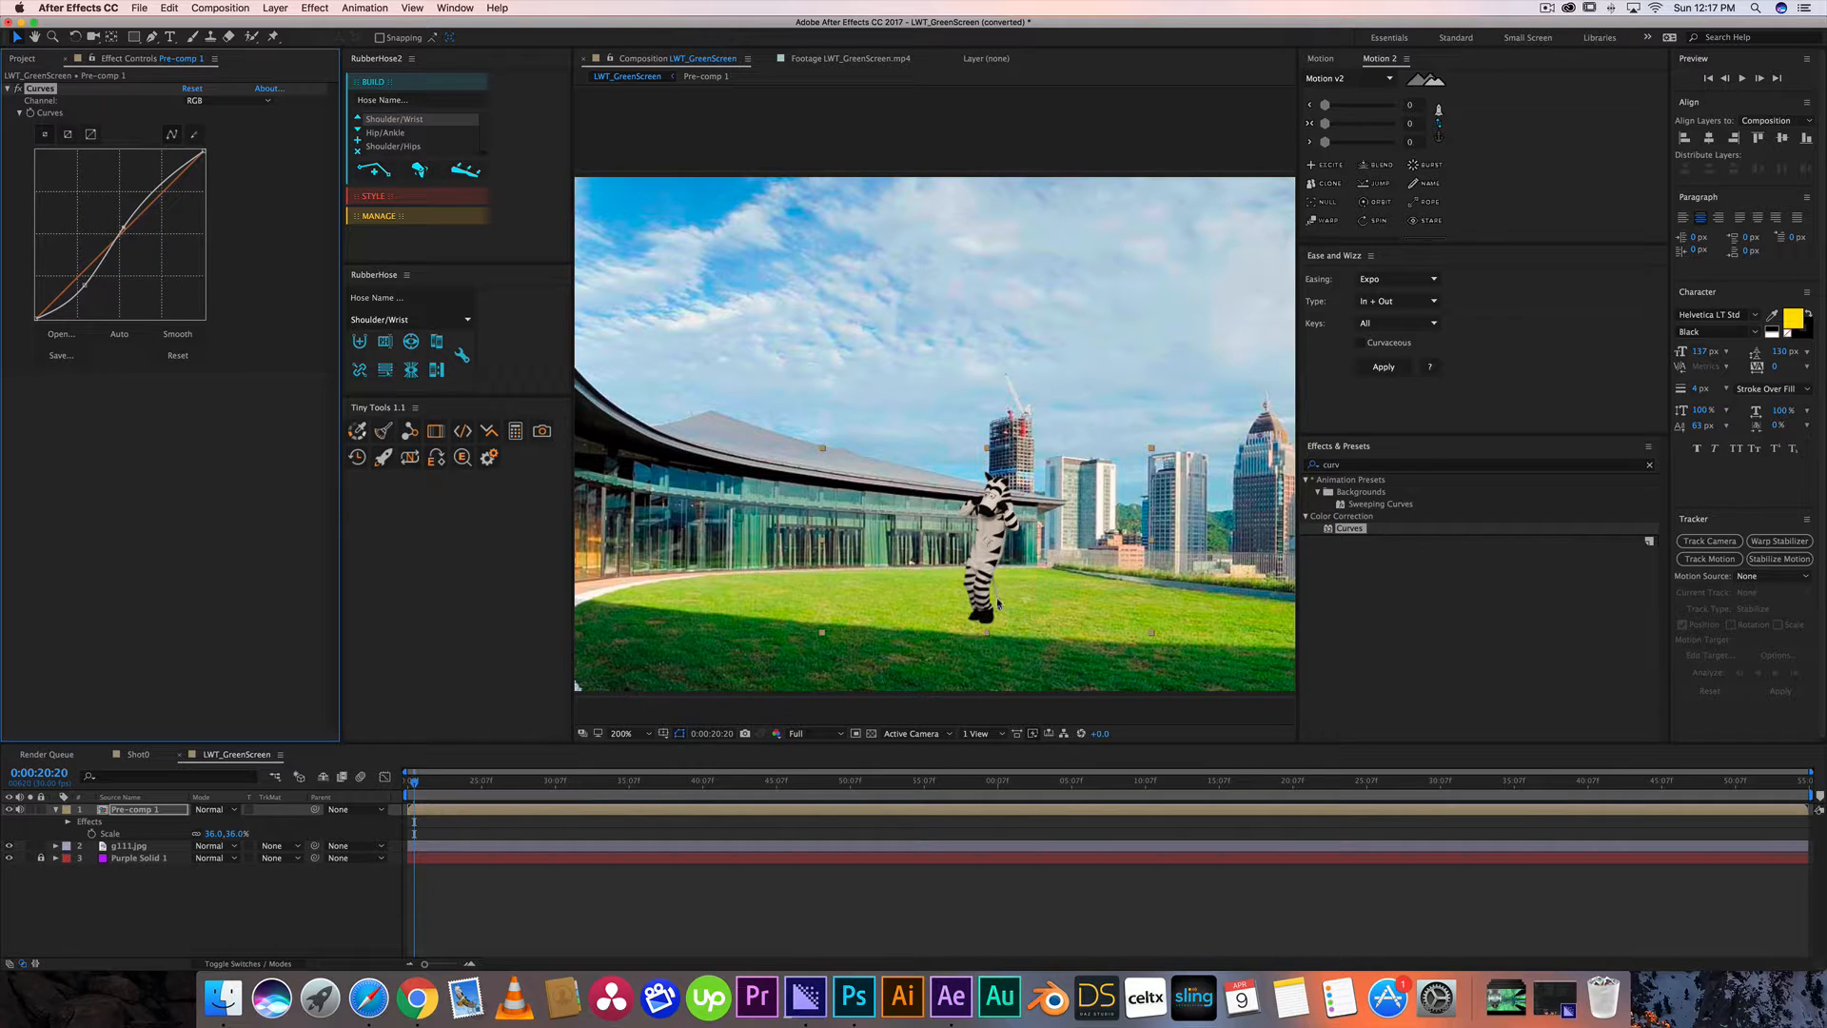
Find the Photo Filter effect, apply it to Pre-comp 1, and reorder it above Curves.
{"action": "left_click", "coordinate": [1342, 464]}
{"action": "key", "text": "BackSpace"}
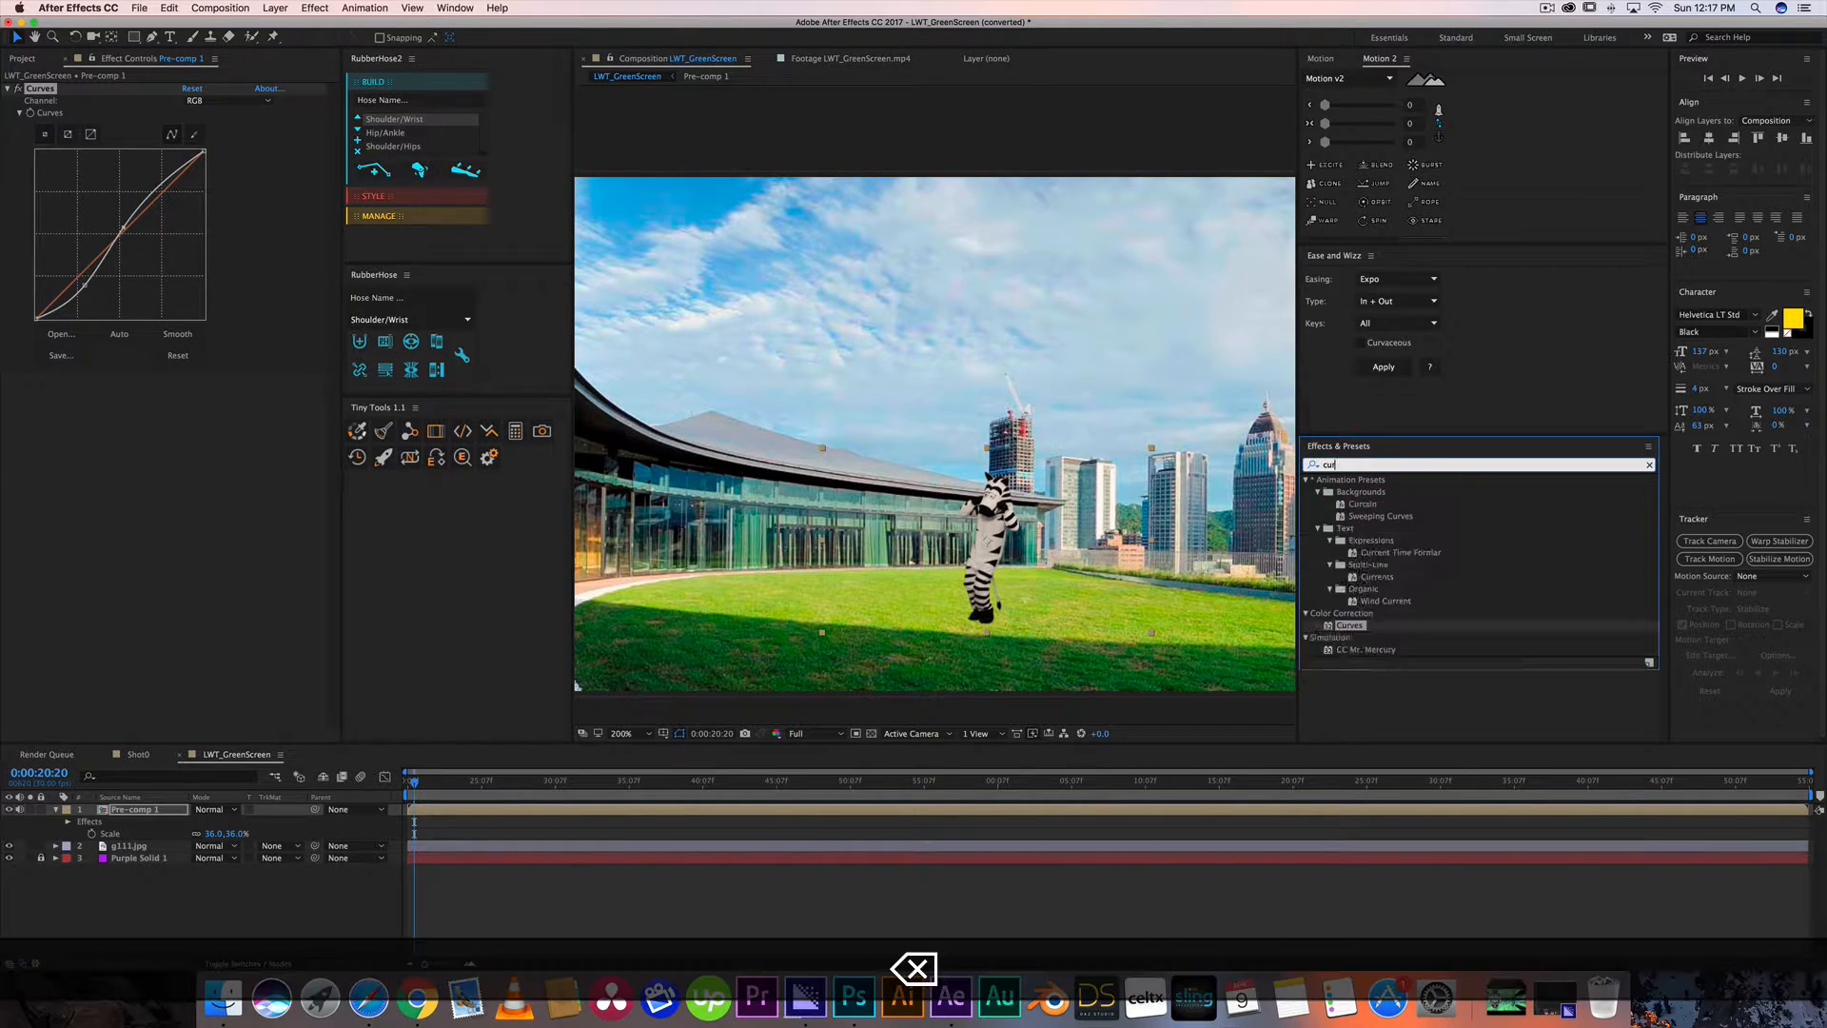
{"action": "type", "text": "phot"}
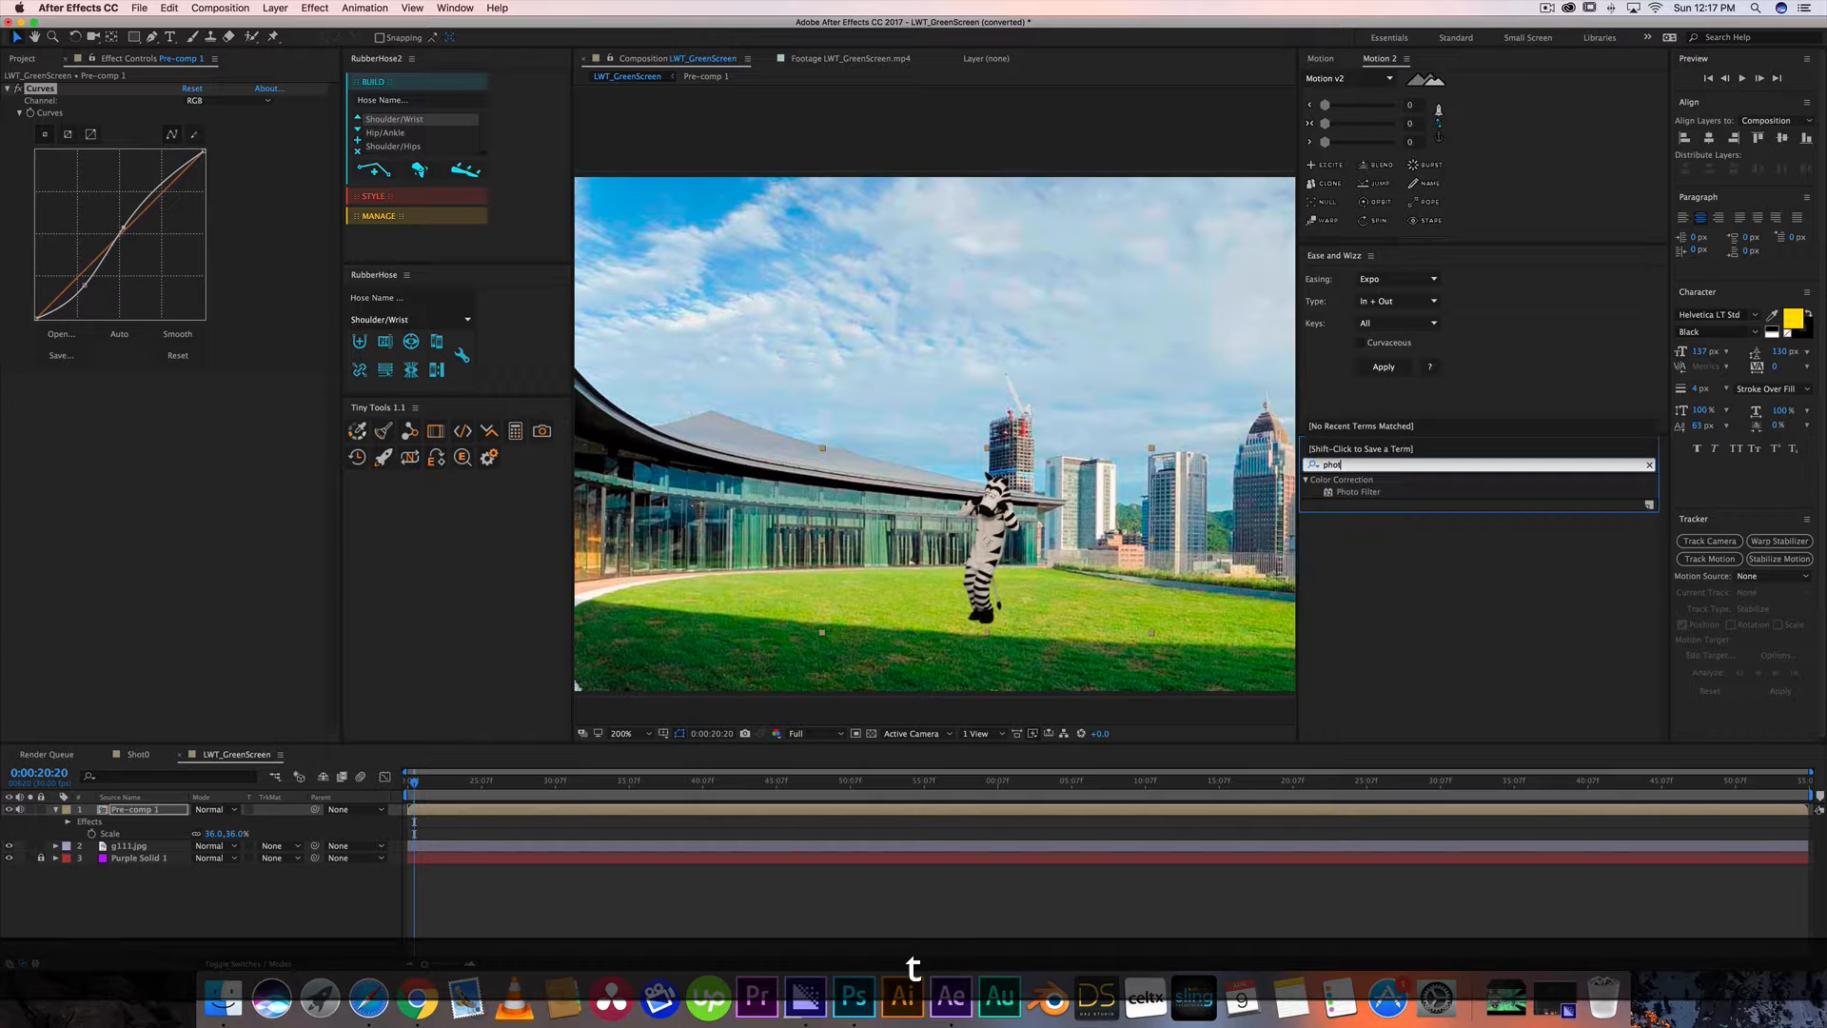
{"action": "left_click_drag", "start_coordinate": [1358, 491], "coordinate": [253, 562]}
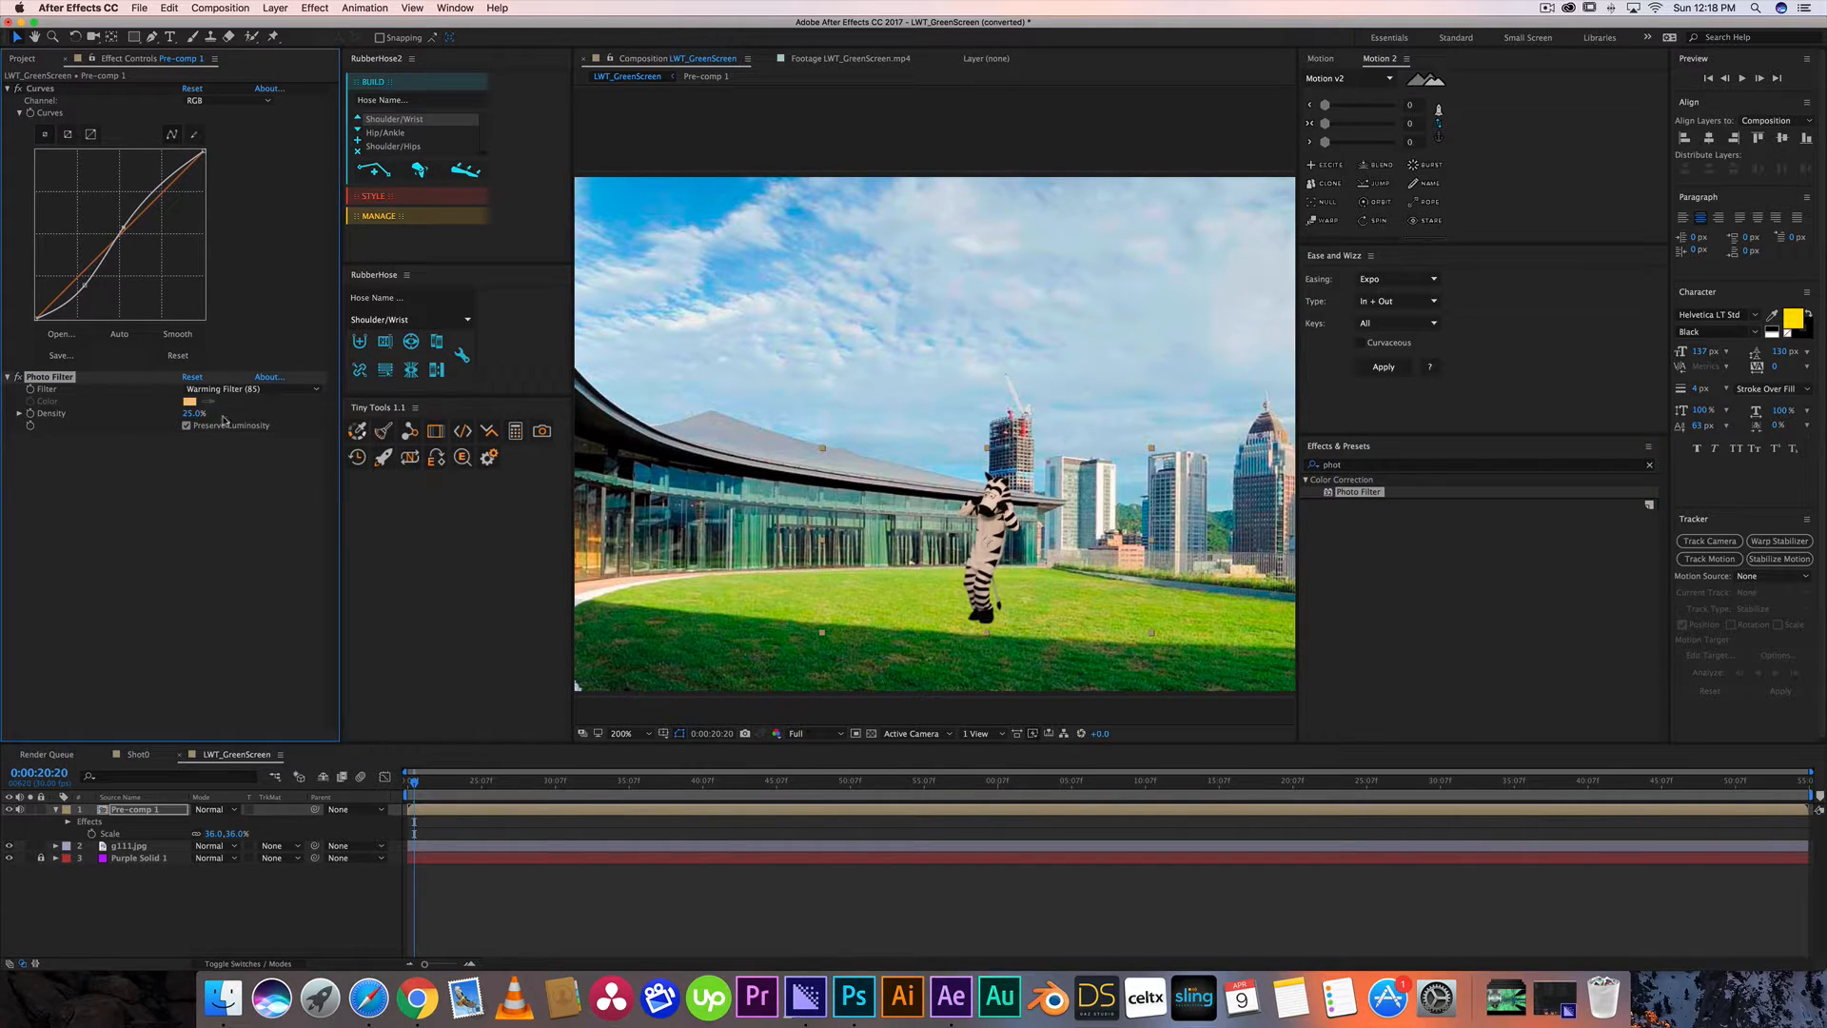
{"action": "left_click_drag", "start_coordinate": [34, 378], "coordinate": [52, 85]}
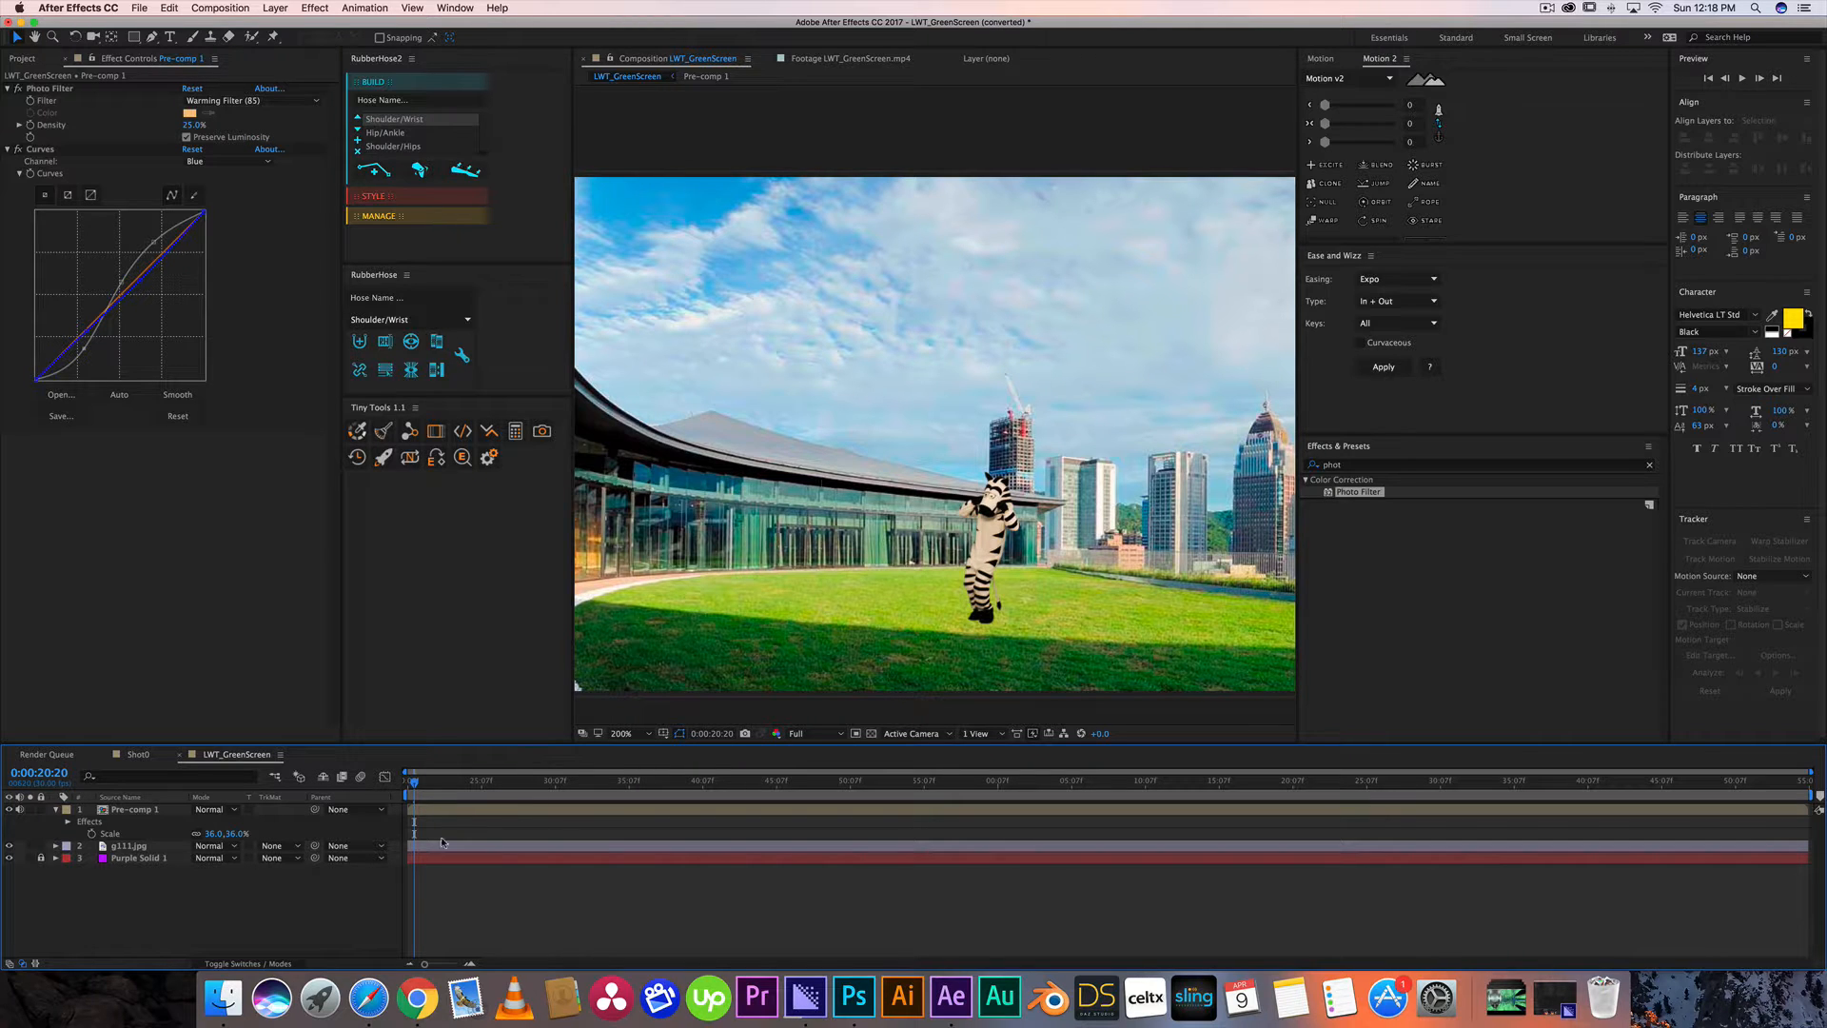
Play a preview of the composite and duplicate the Pre-comp 1 layer.
{"action": "key", "text": "space"}
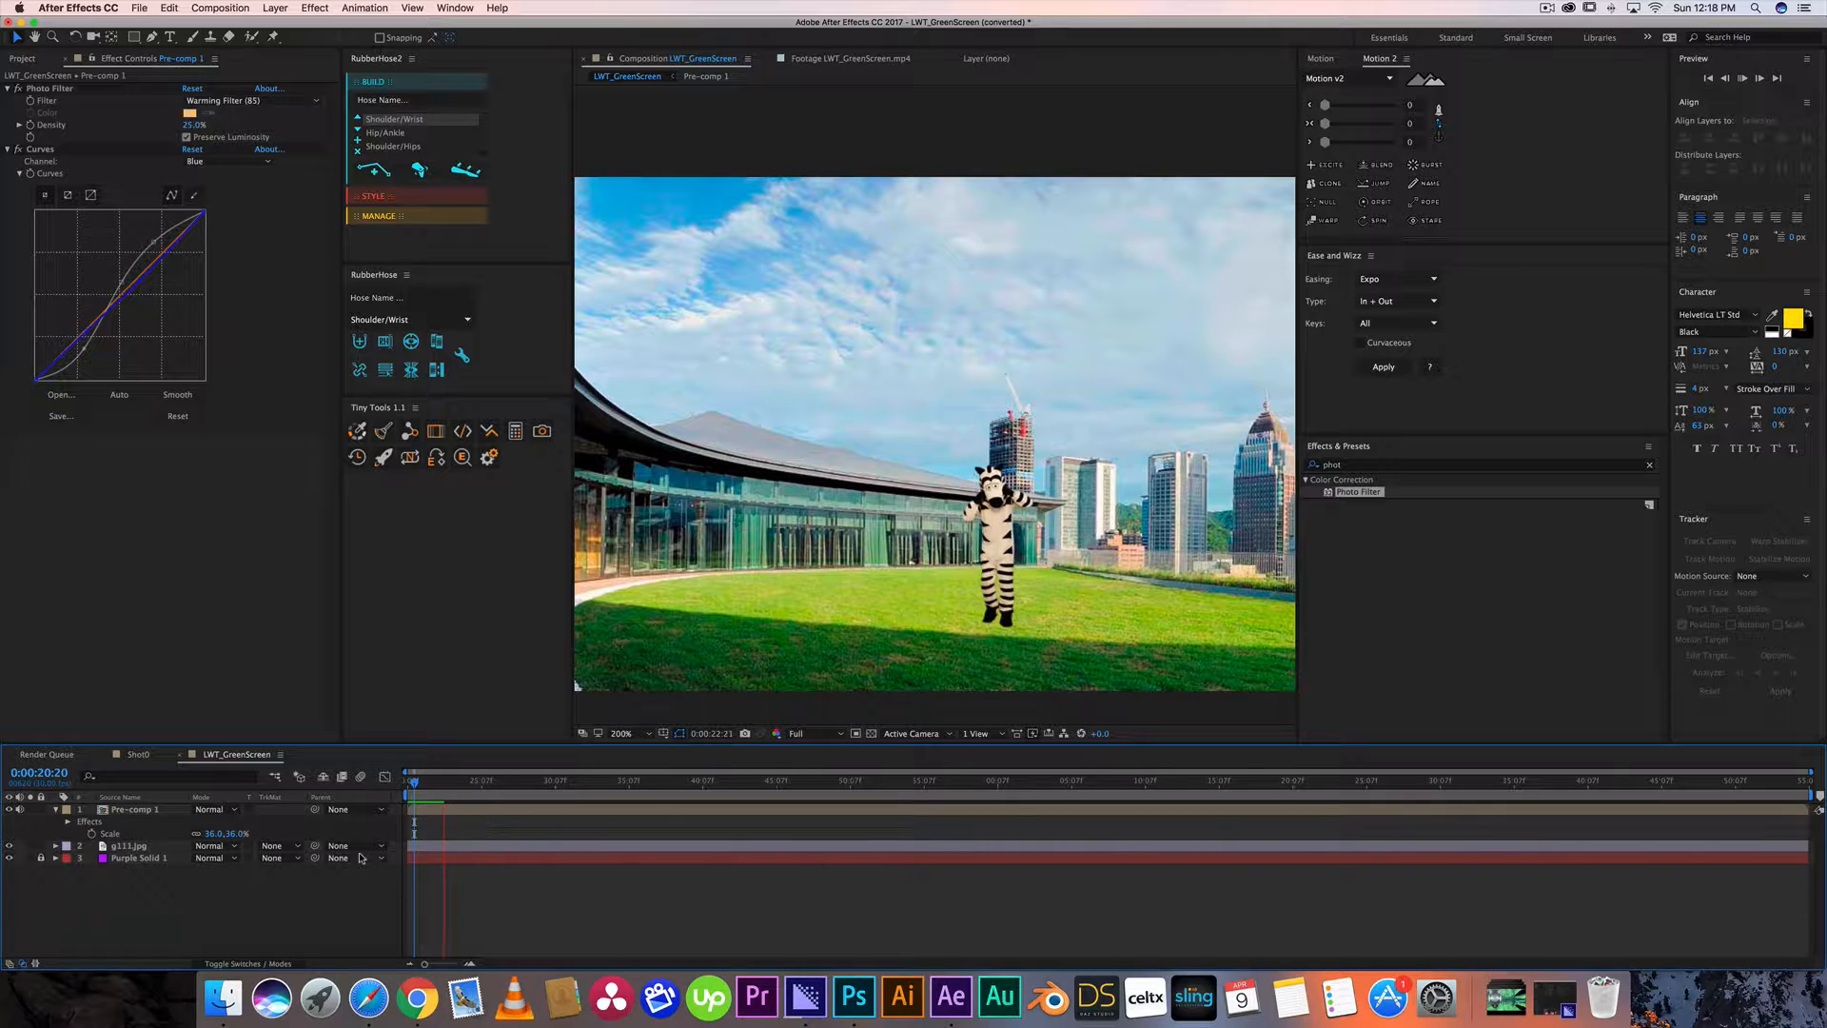
{"action": "left_click", "coordinate": [119, 810]}
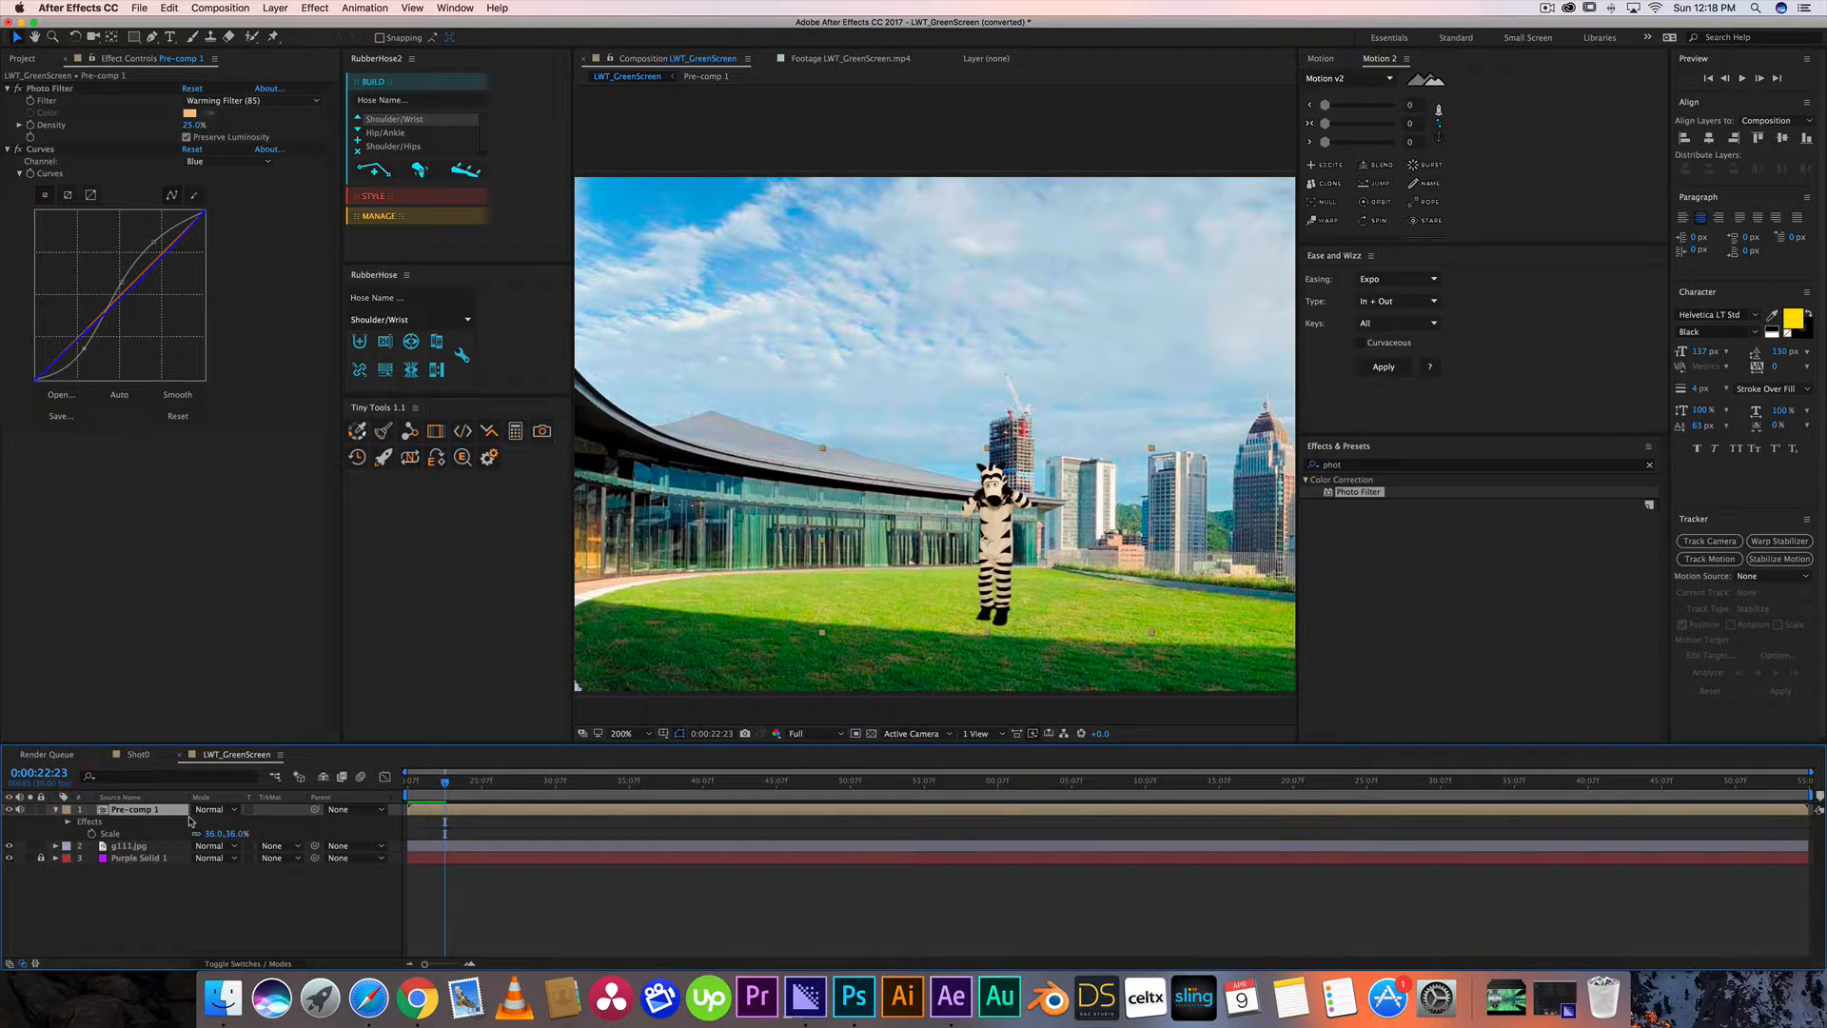
{"action": "key", "text": "cmd+d"}
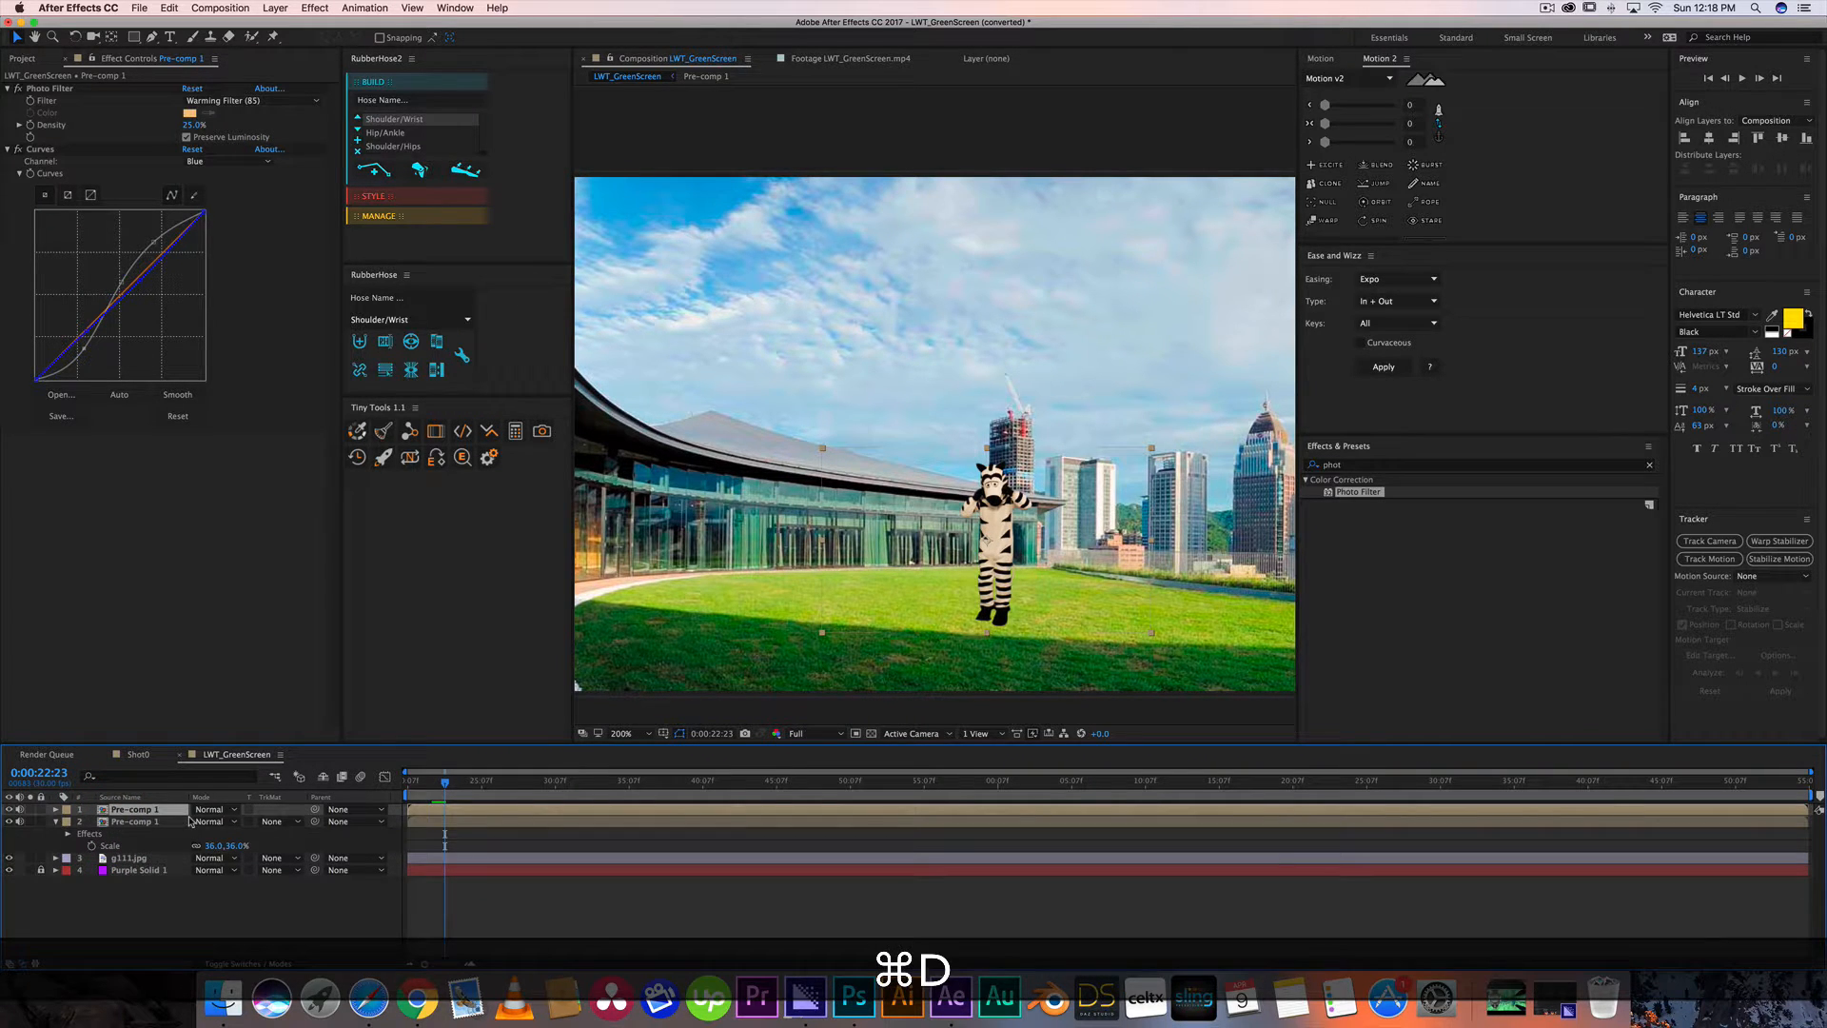
Try flipping the duplicated Pre-comp 1 layer horizontally, and undo the flip.
{"action": "right_click", "coordinate": [143, 814]}
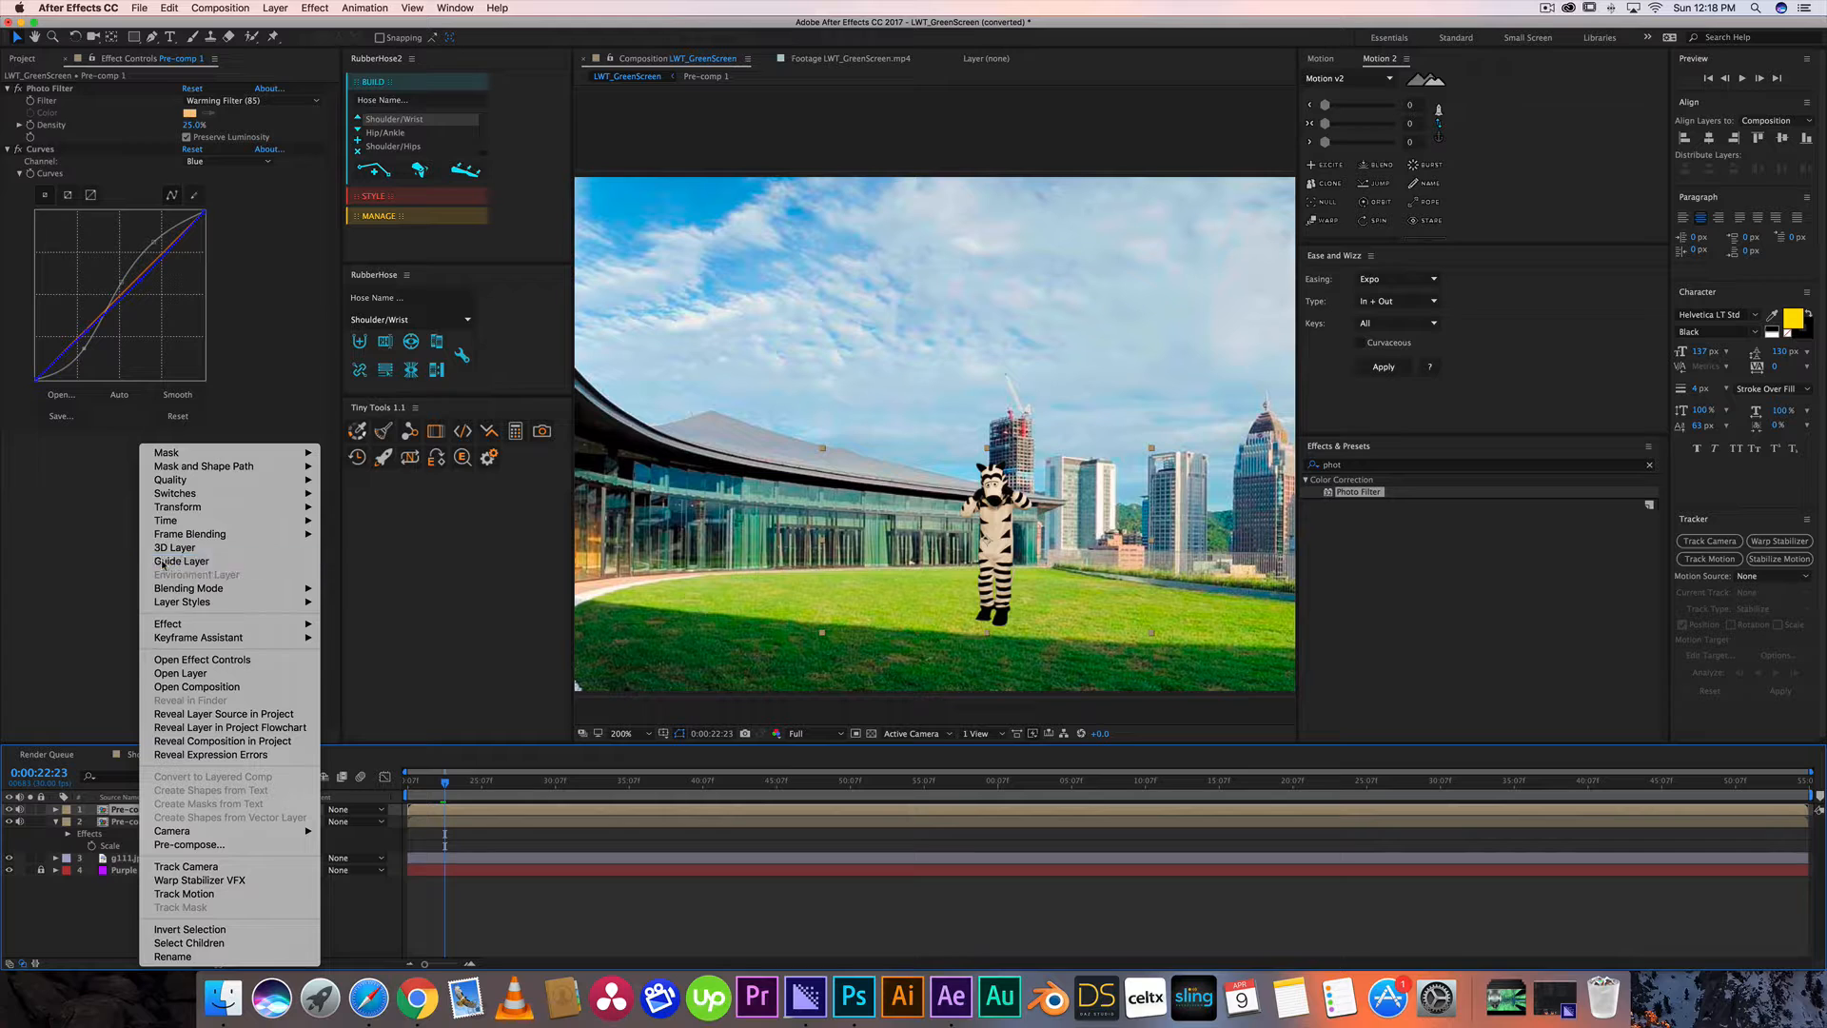
{"action": "mouse_move", "coordinate": [184, 511]}
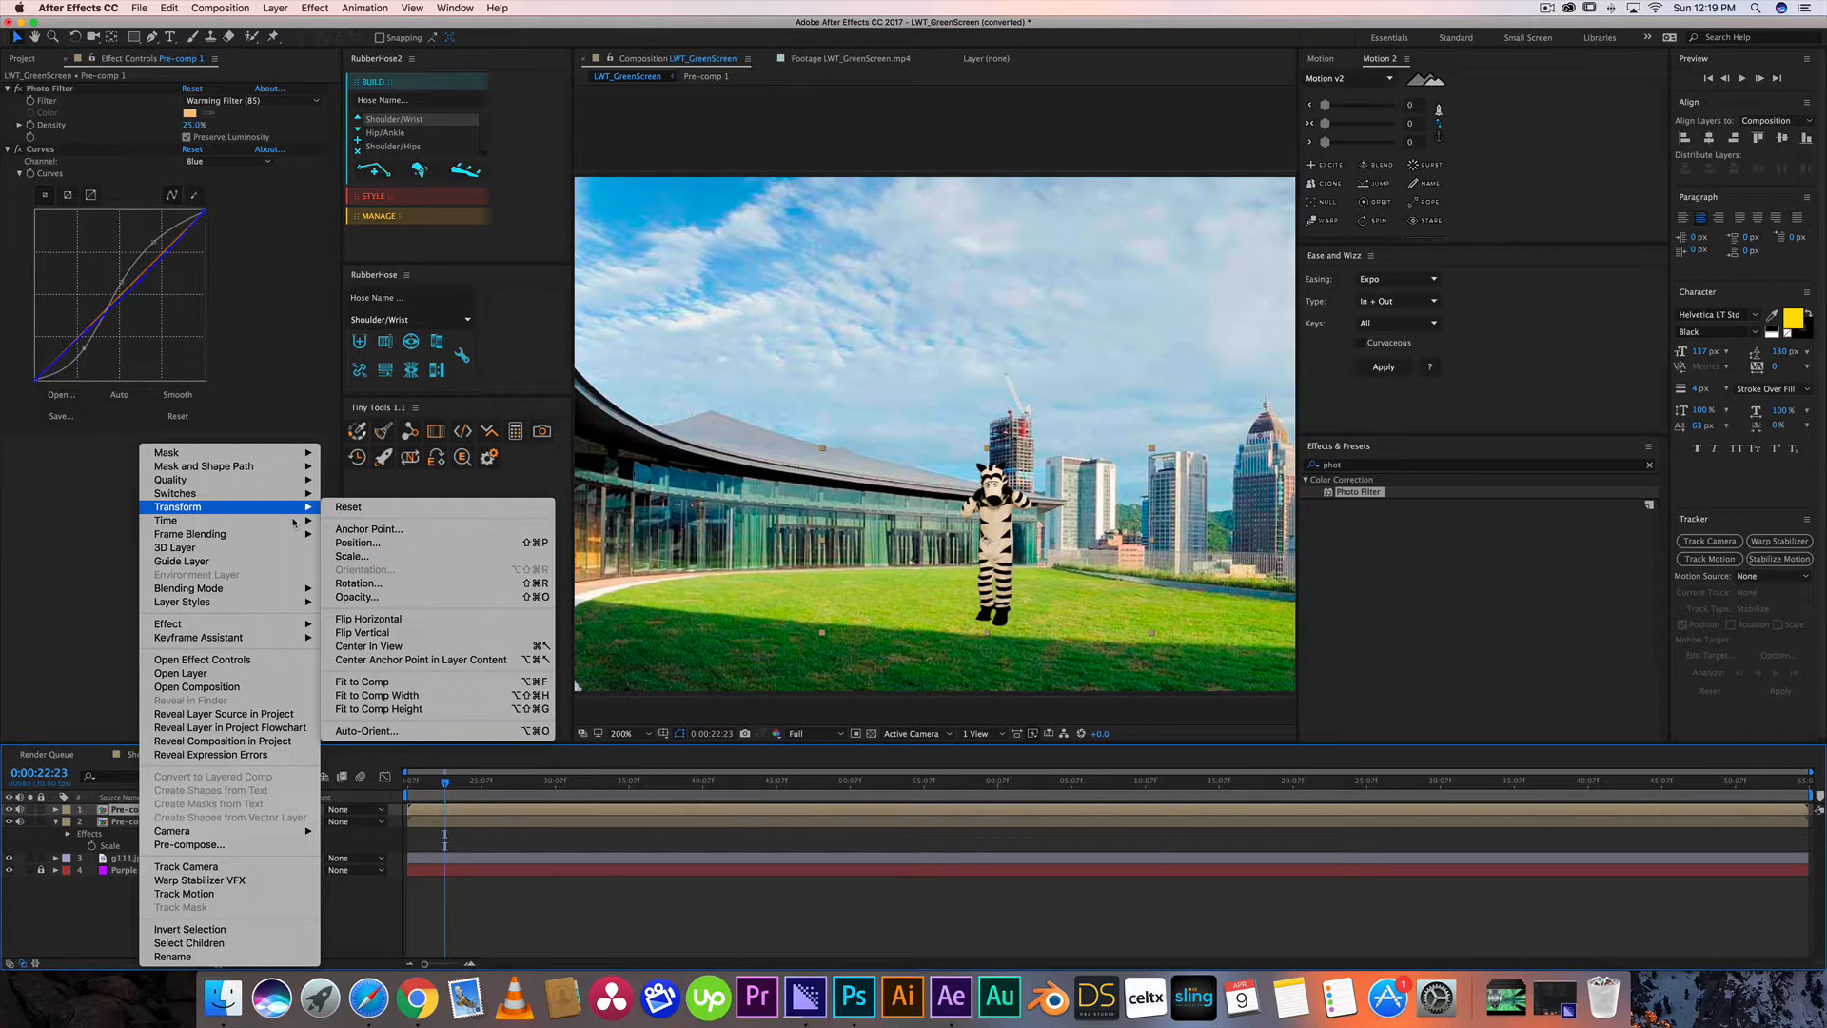
{"action": "left_click", "coordinate": [367, 623]}
{"action": "key", "text": "super+z"}
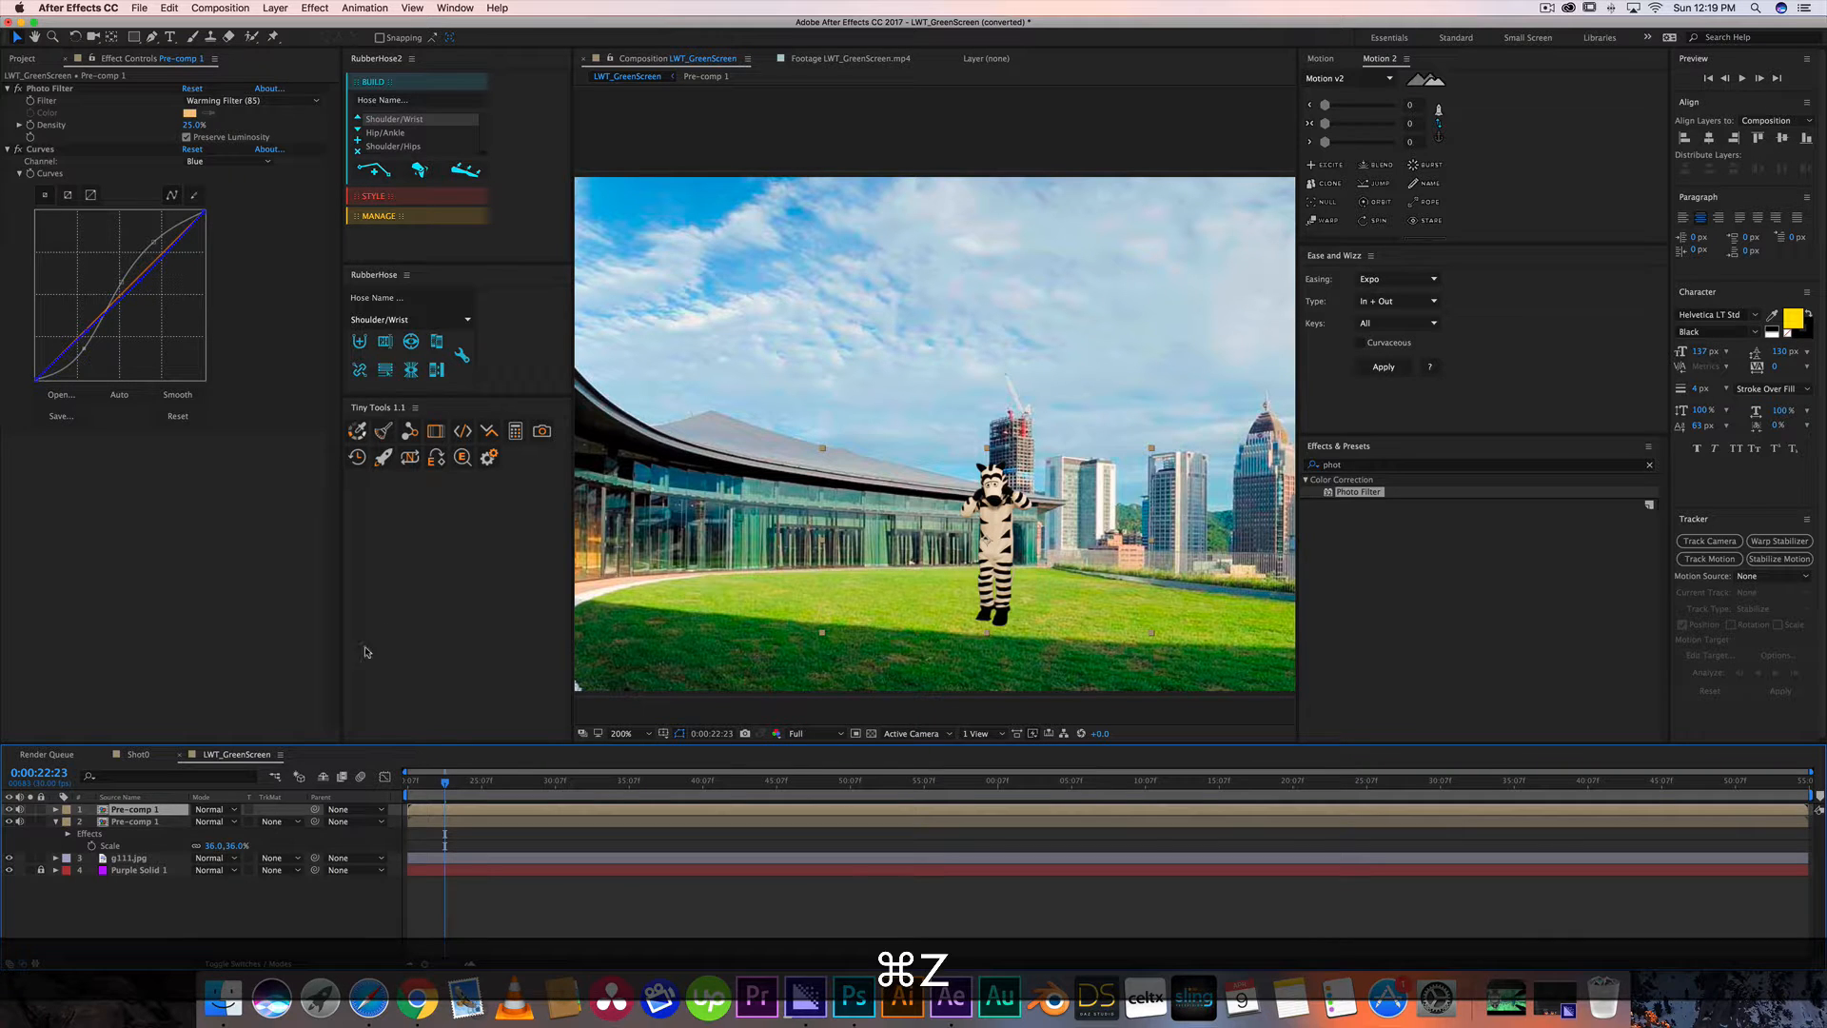
Flip the duplicated Pre-comp 1 layer vertically.
{"action": "right_click", "coordinate": [136, 811]}
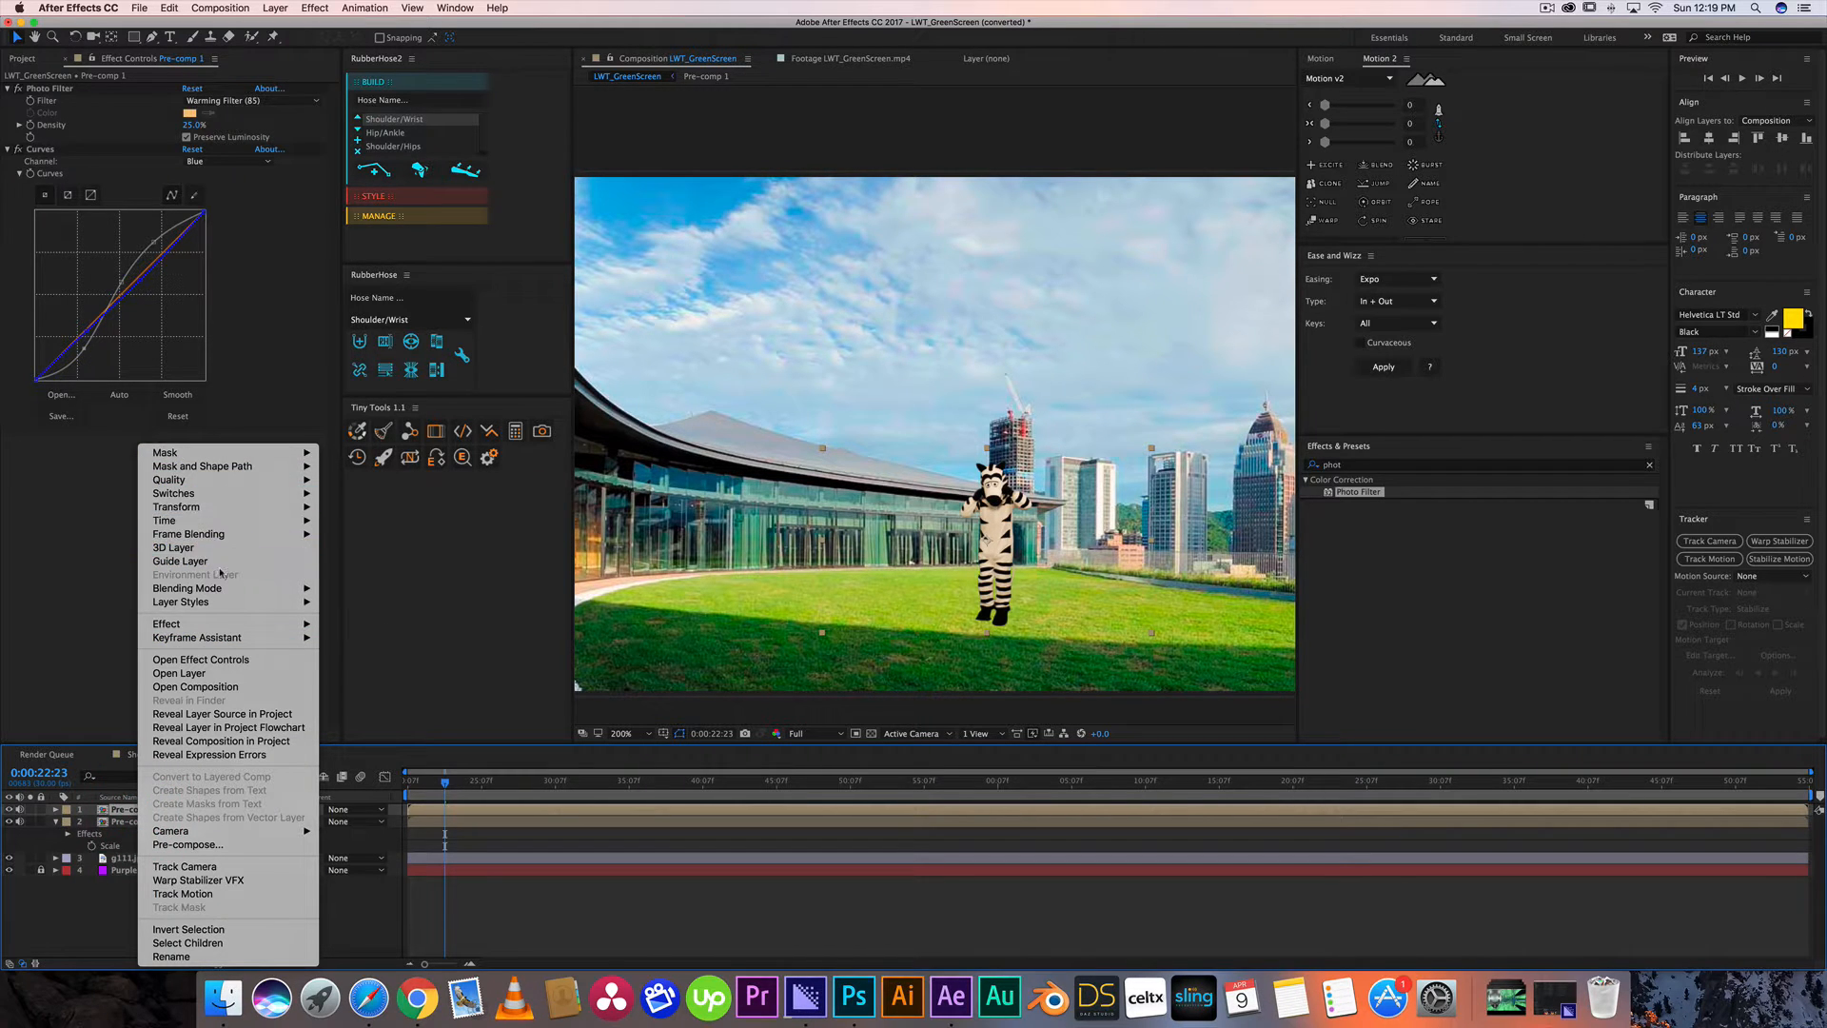
{"action": "mouse_move", "coordinate": [231, 511]}
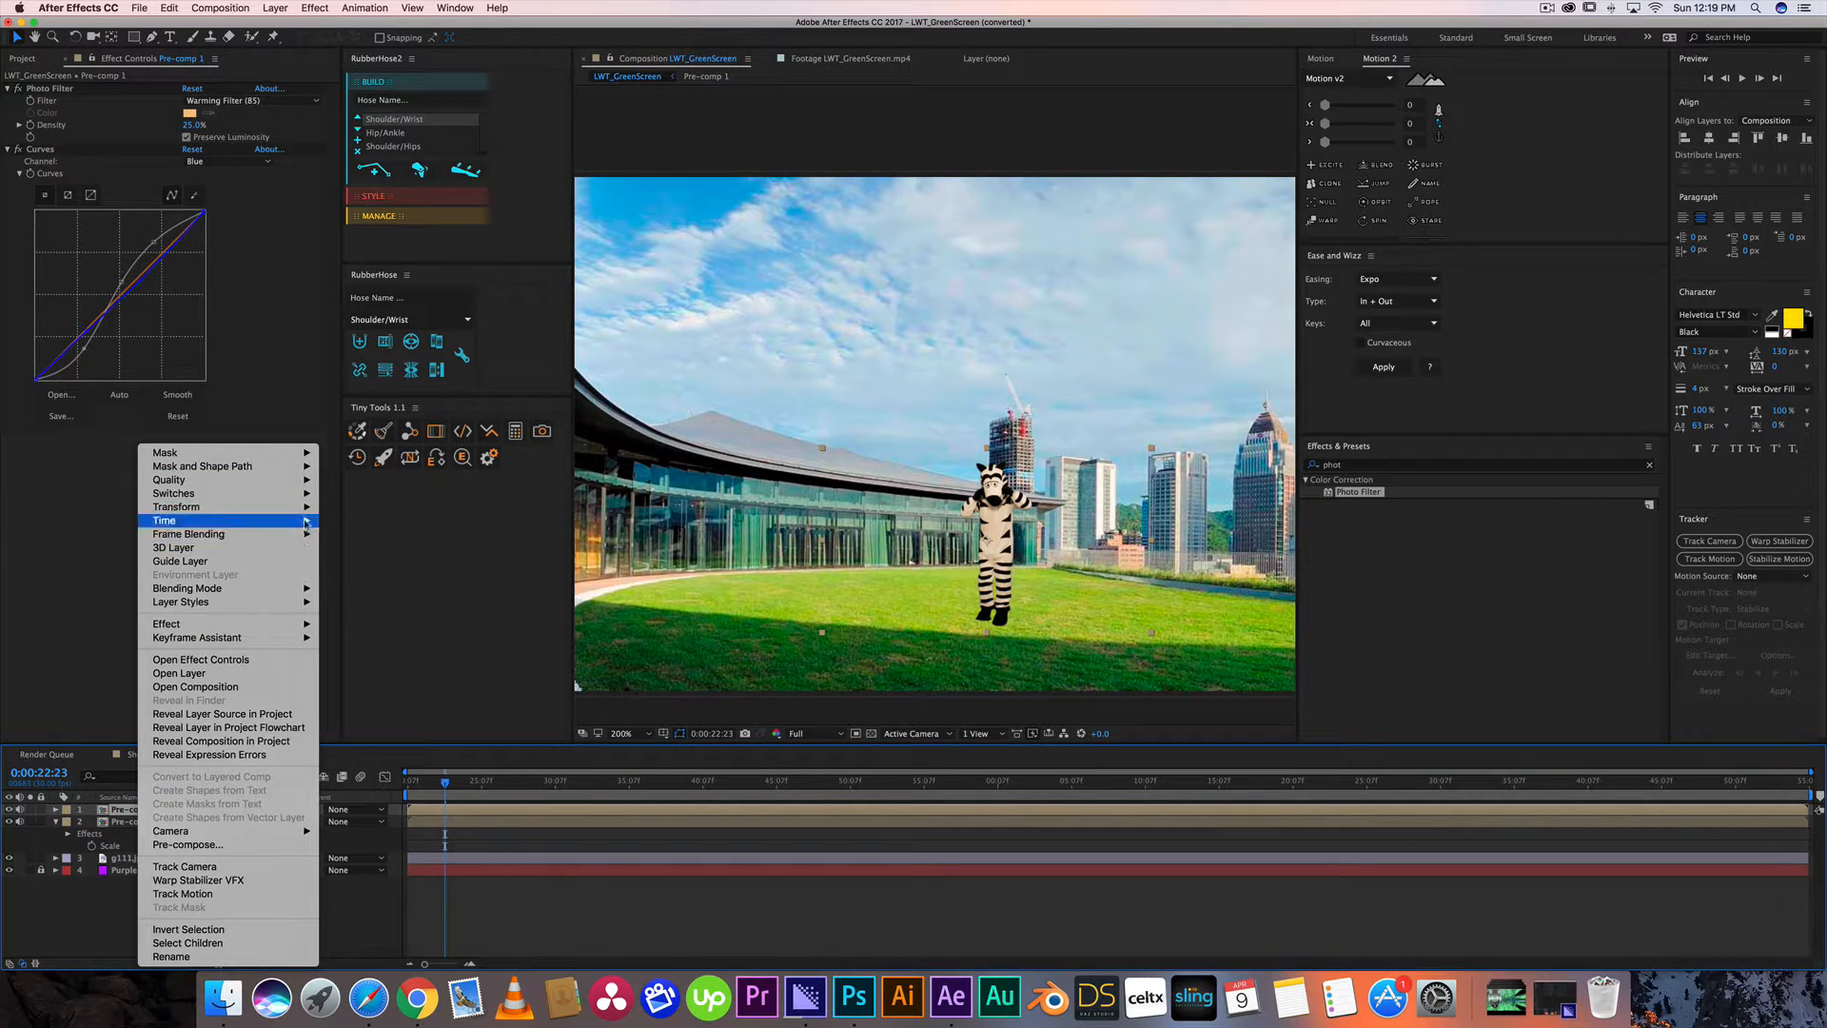
{"action": "left_click", "coordinate": [403, 633]}
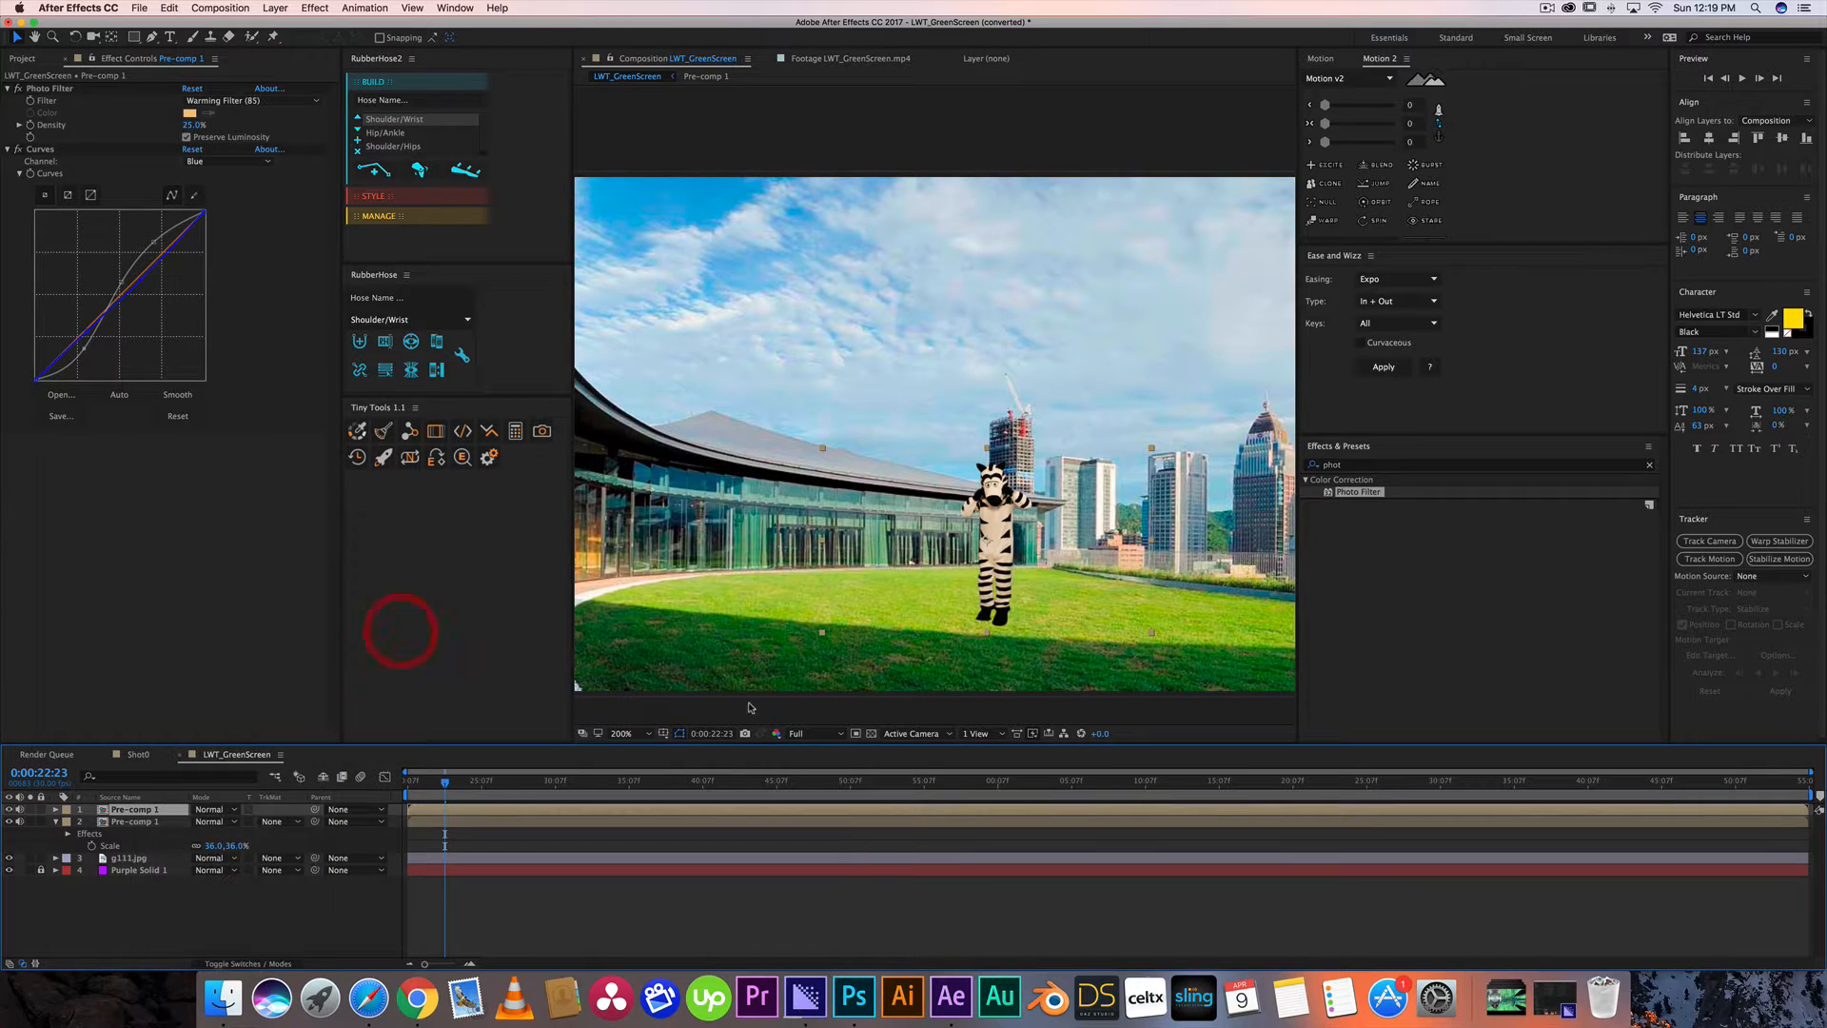
Nudge the flipped duplicate down until its feet meet the original zebra's feet.
{"action": "key", "text": "shift+Down"}
{"action": "key", "text": "shift+Down"}
{"action": "key", "text": "shift+Down"}
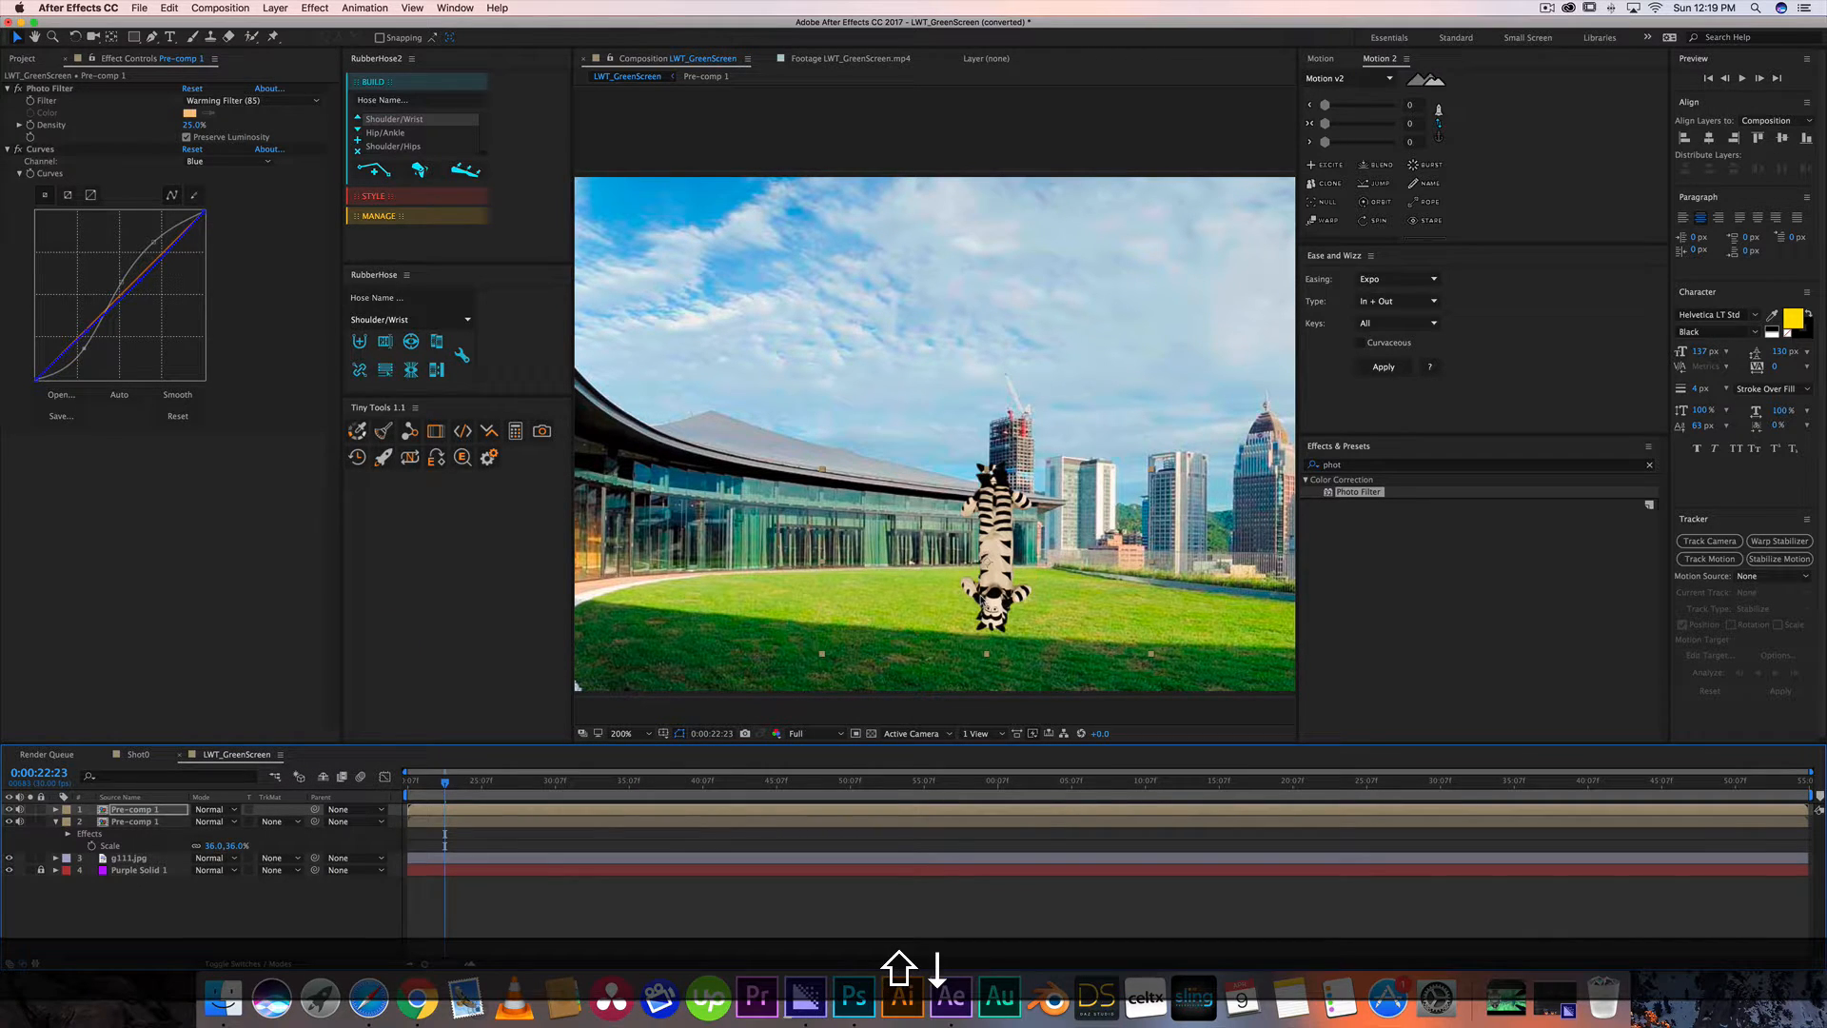
{"action": "key", "text": "shift+Down"}
{"action": "key", "text": "shift+Down"}
{"action": "key", "text": "shift+Down"}
{"action": "key", "text": "shift+Down"}
{"action": "key", "text": "shift+Down"}
{"action": "key", "text": "shift+Down"}
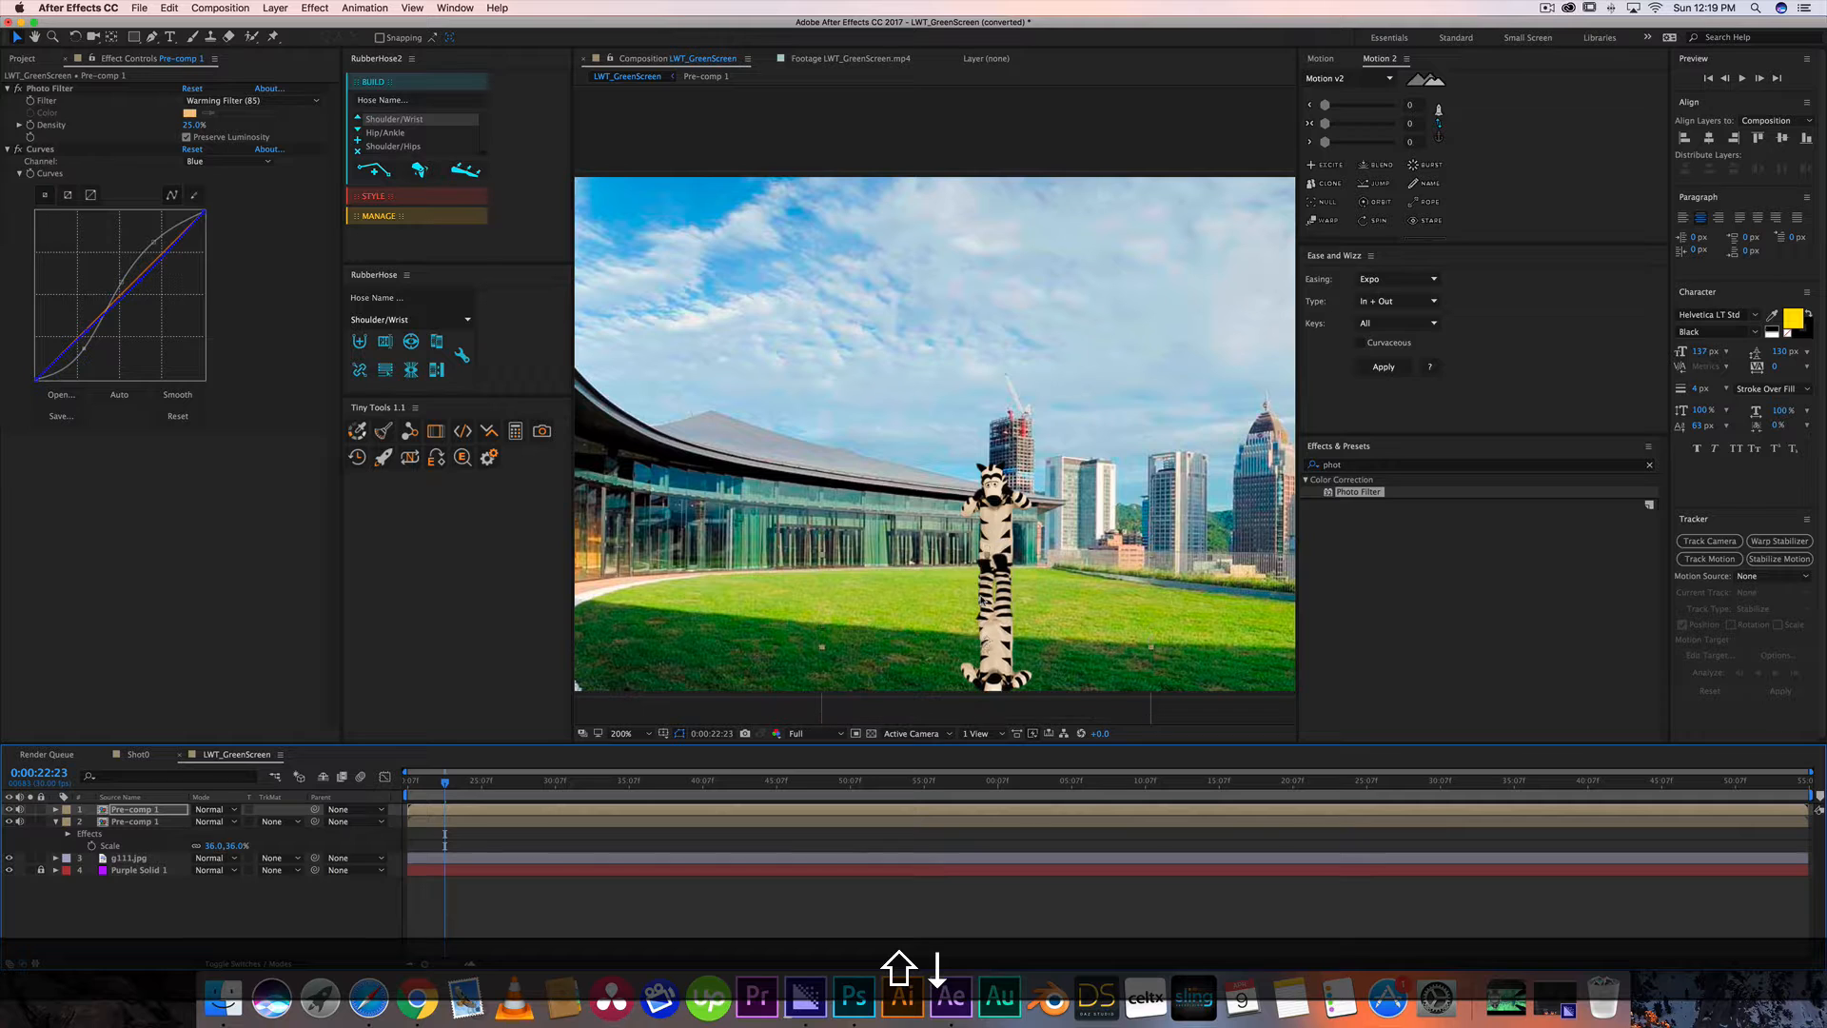
{"action": "key", "text": "shift+Down"}
{"action": "key", "text": "shift+Down"}
{"action": "key", "text": "shift+Down"}
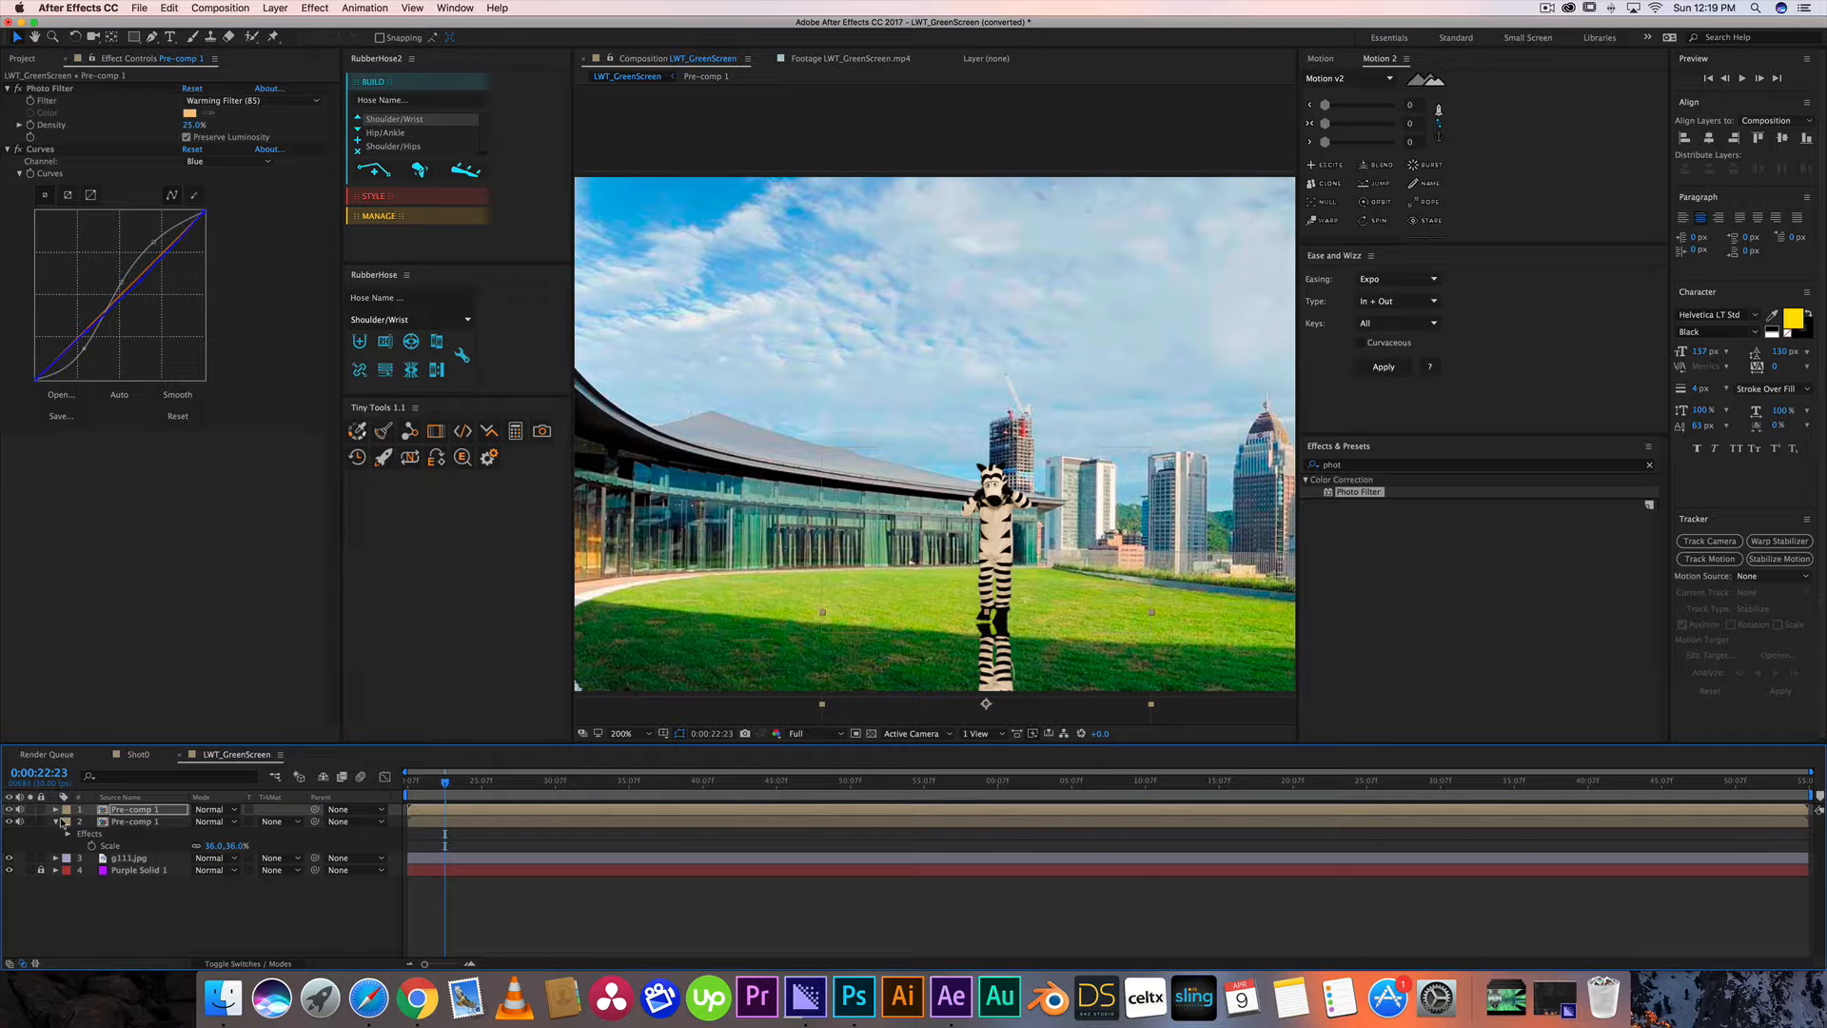
Find the Fill effect and apply it to the flipped Pre-comp 1 duplicate.
{"action": "left_click", "coordinate": [1356, 464]}
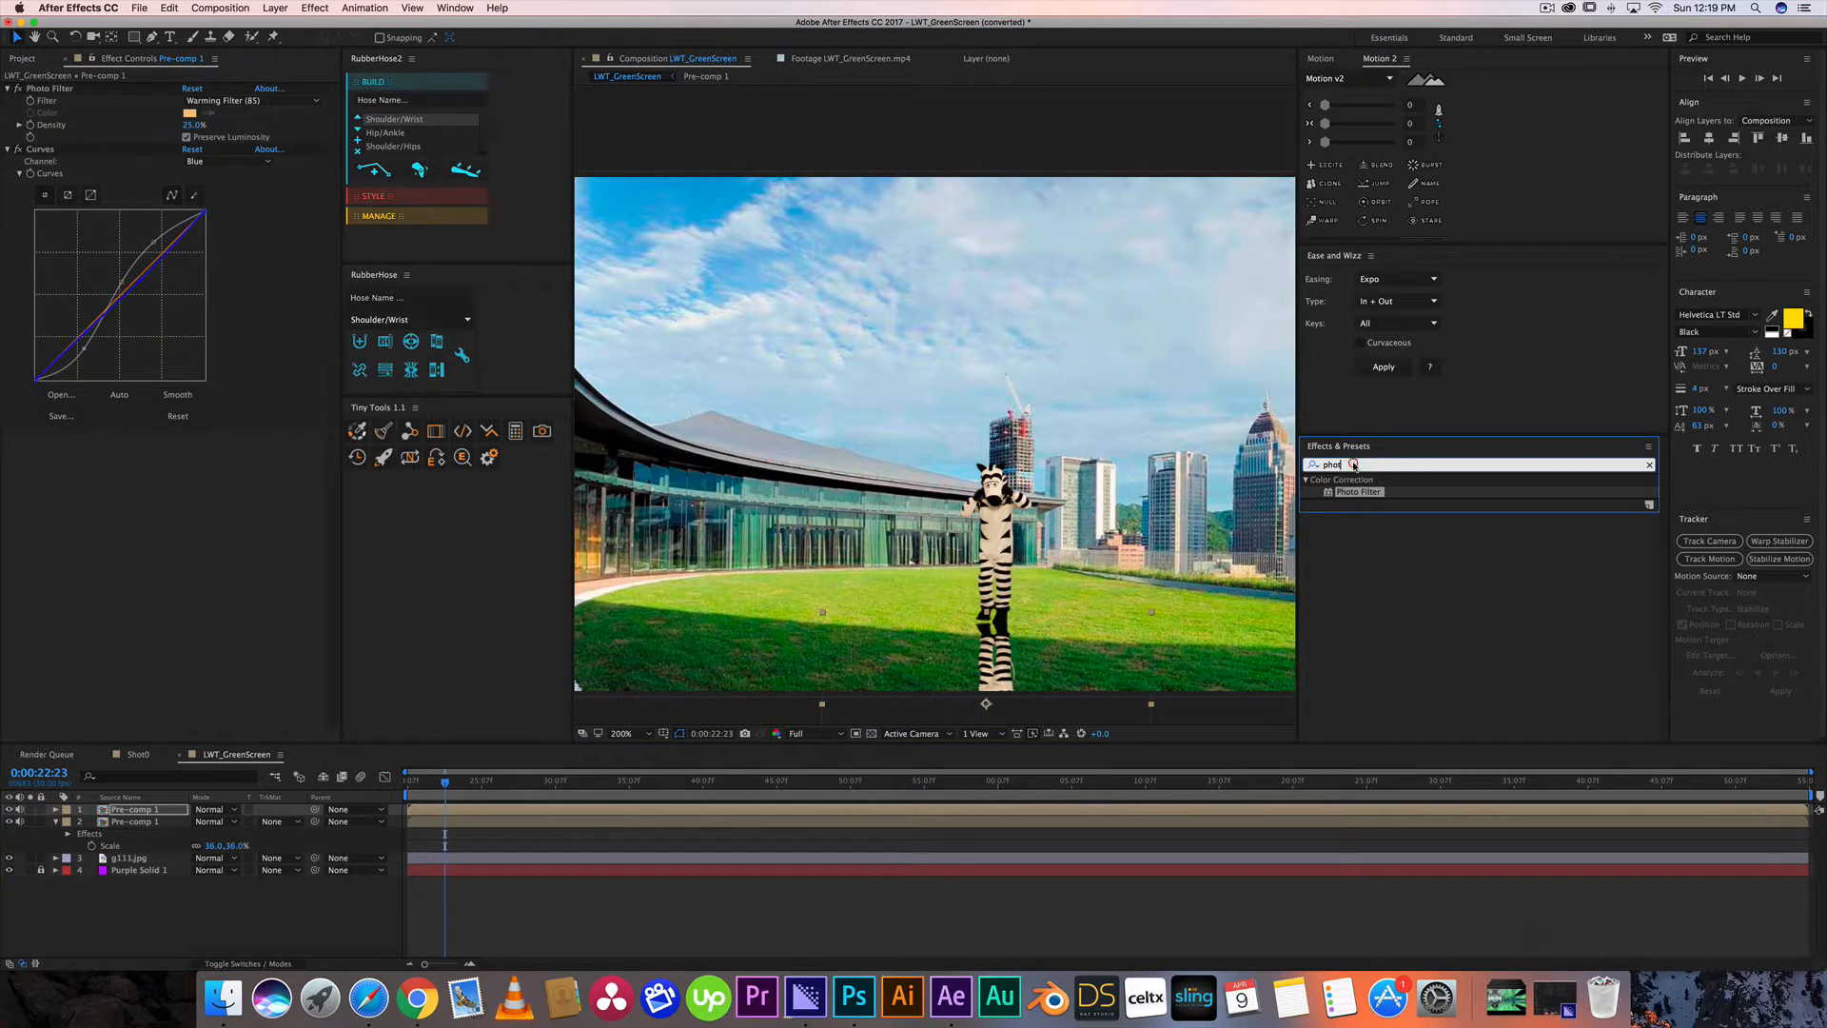
{"action": "type", "text": "f"}
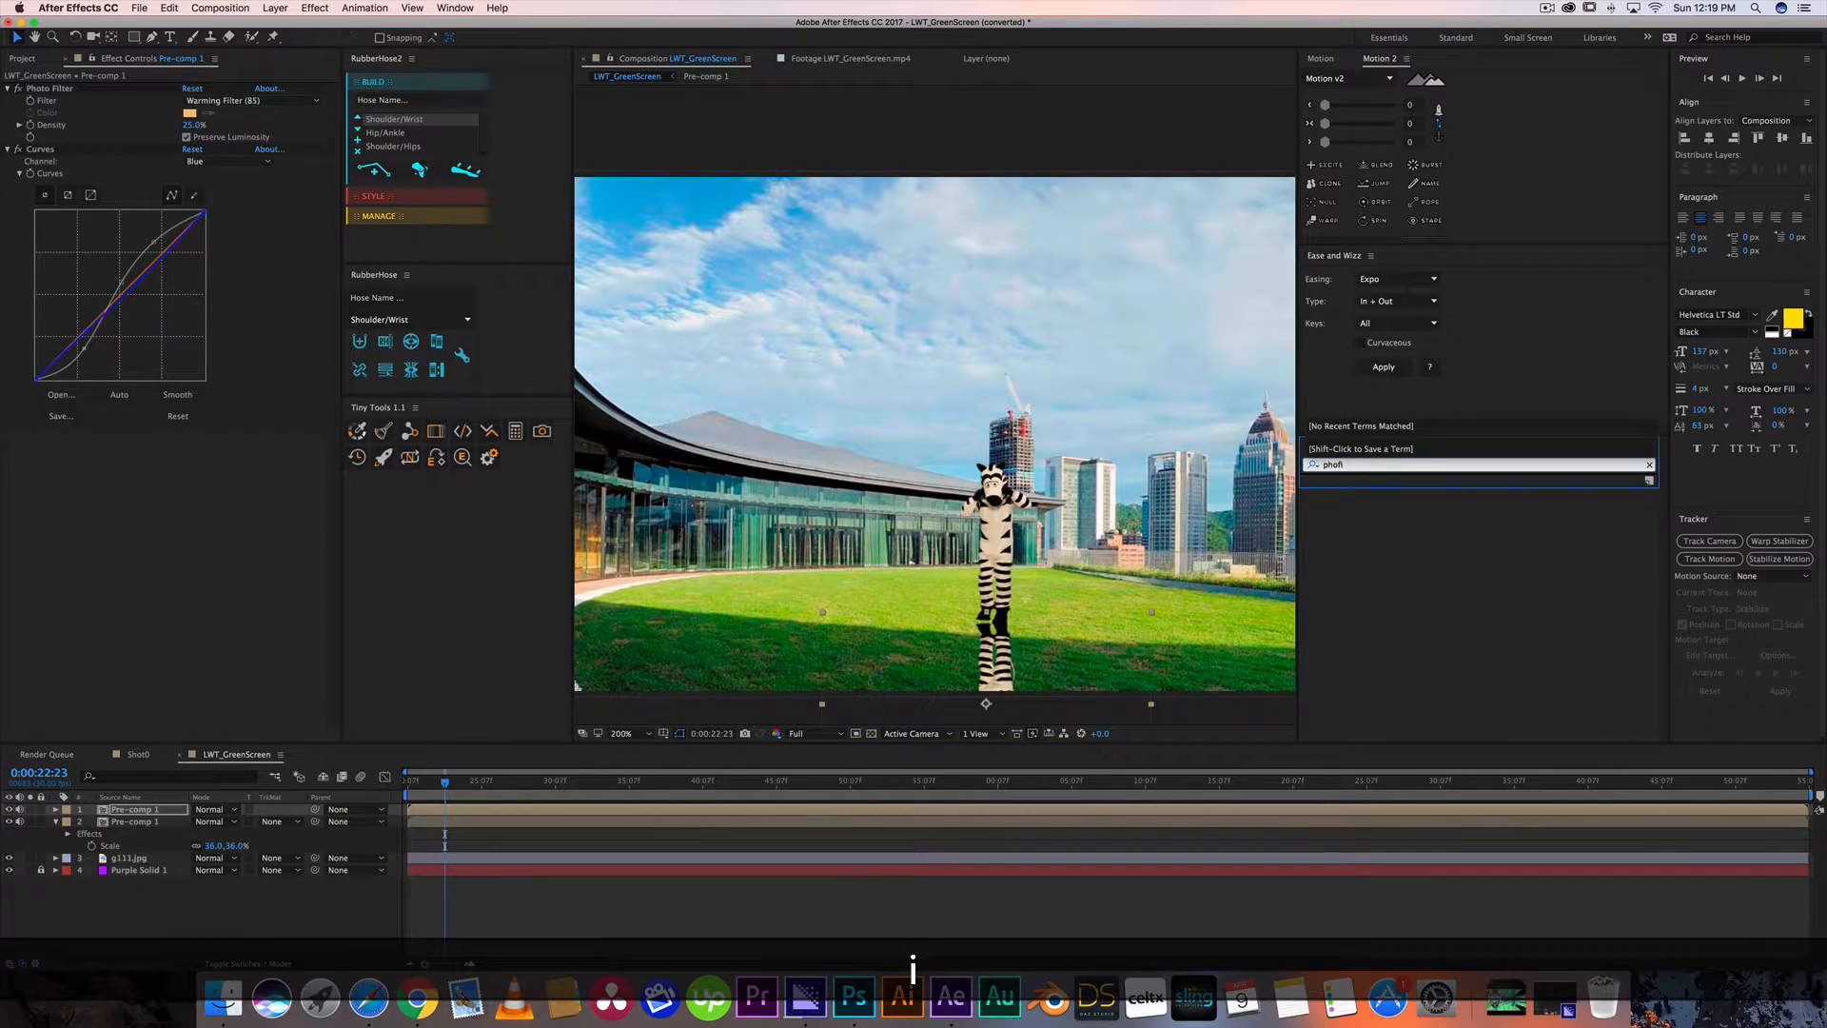
{"action": "type", "text": "i"}
{"action": "key", "text": "BackSpace"}
{"action": "key", "text": "BackSpace"}
{"action": "key", "text": "BackSpace"}
{"action": "key", "text": "BackSpace"}
{"action": "key", "text": "BackSpace"}
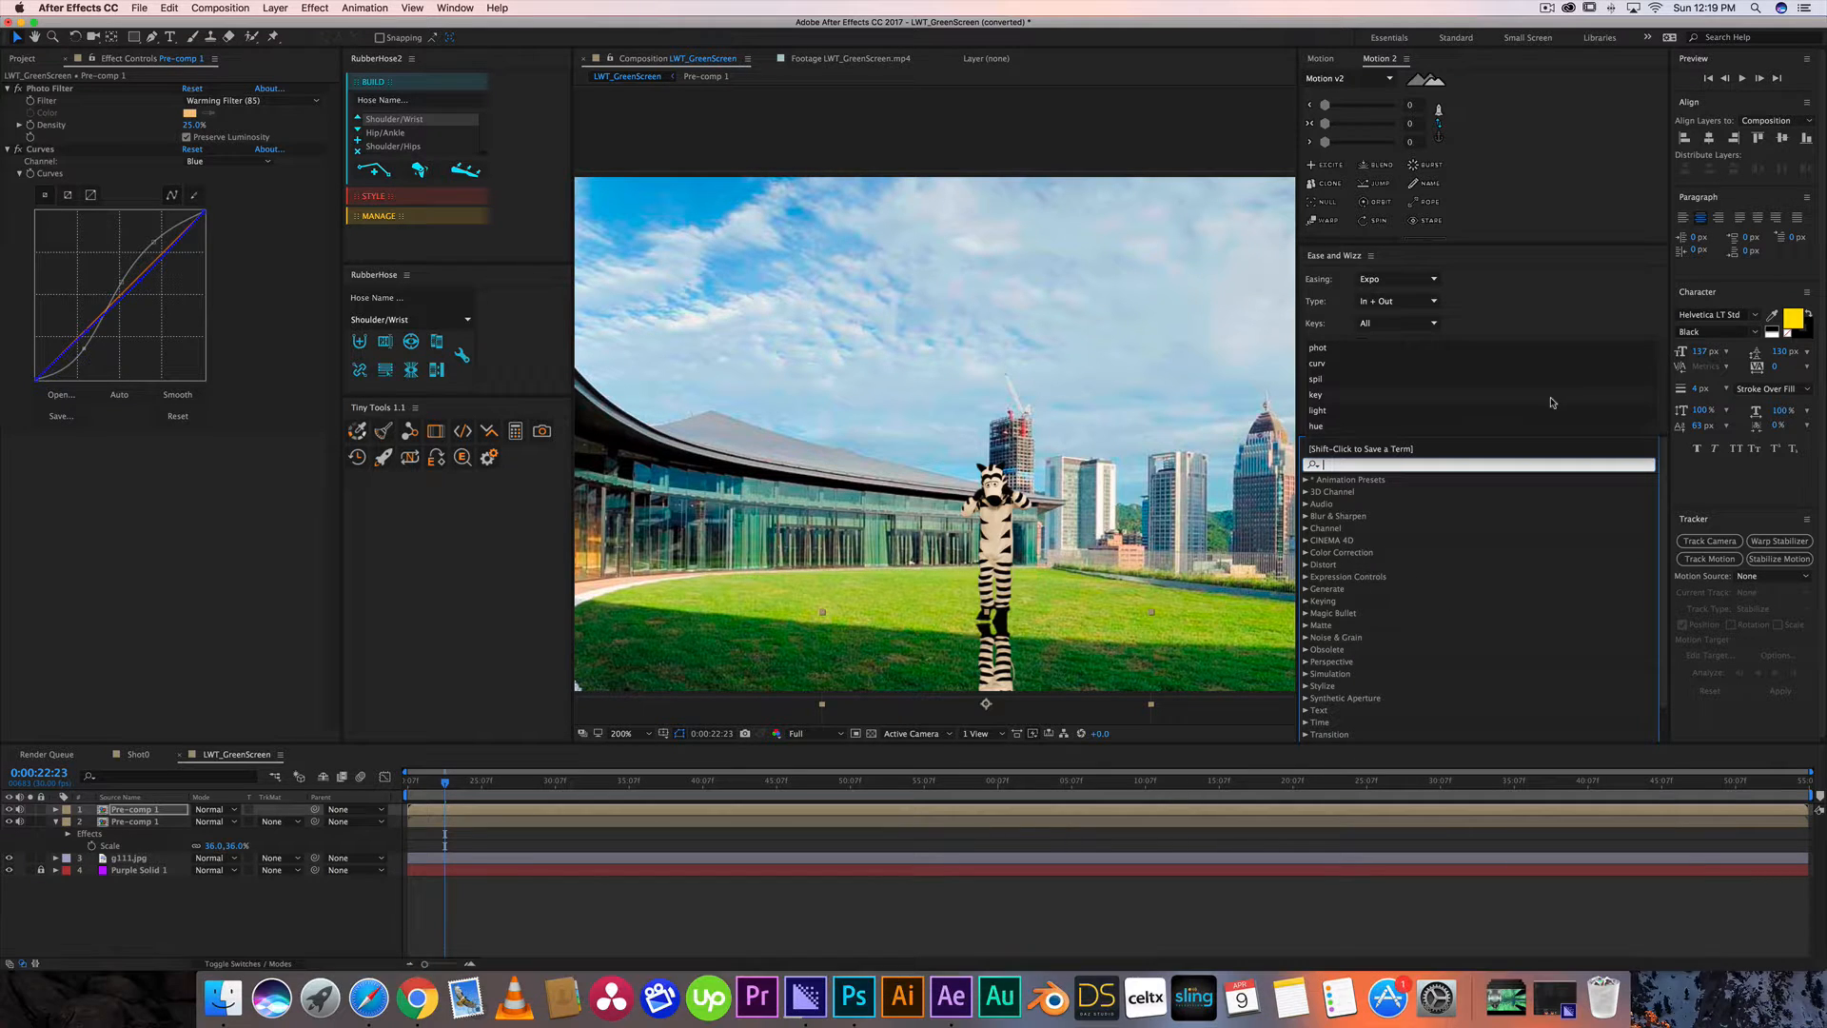
{"action": "type", "text": "fill"}
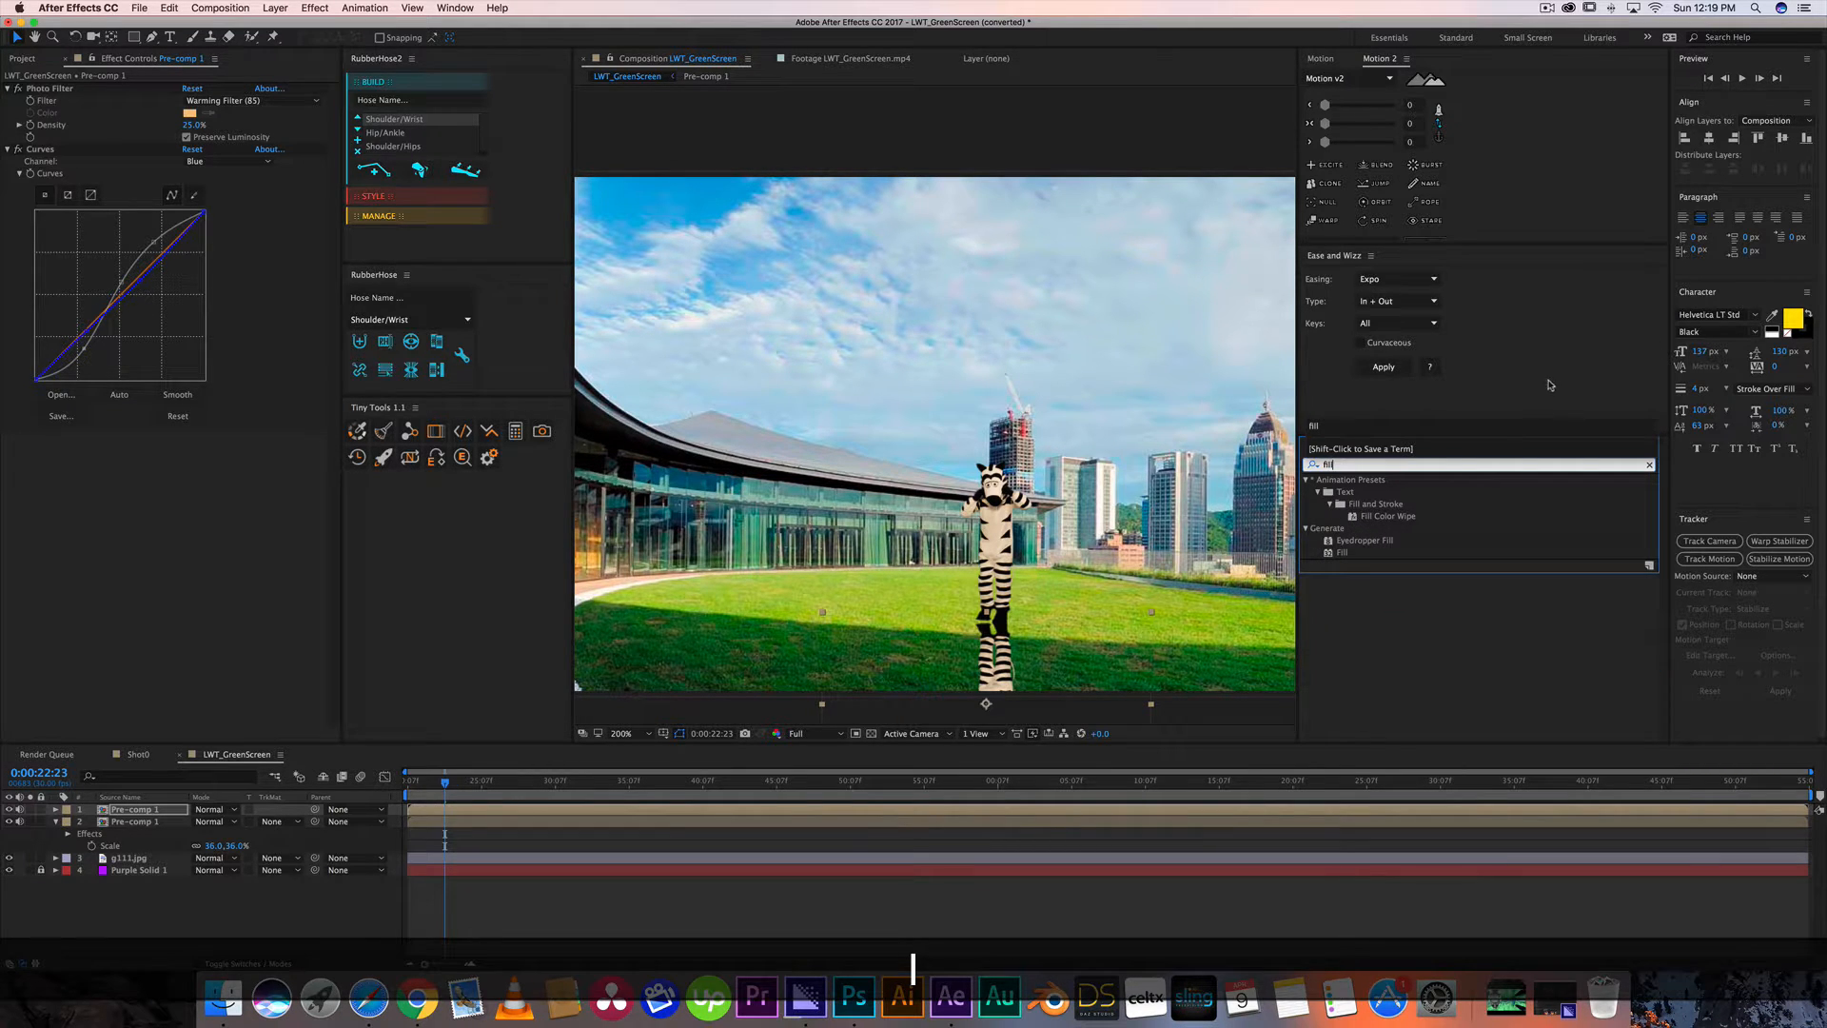
{"action": "left_click", "coordinate": [1342, 555]}
{"action": "left_click_drag", "start_coordinate": [1333, 560], "coordinate": [112, 821]}
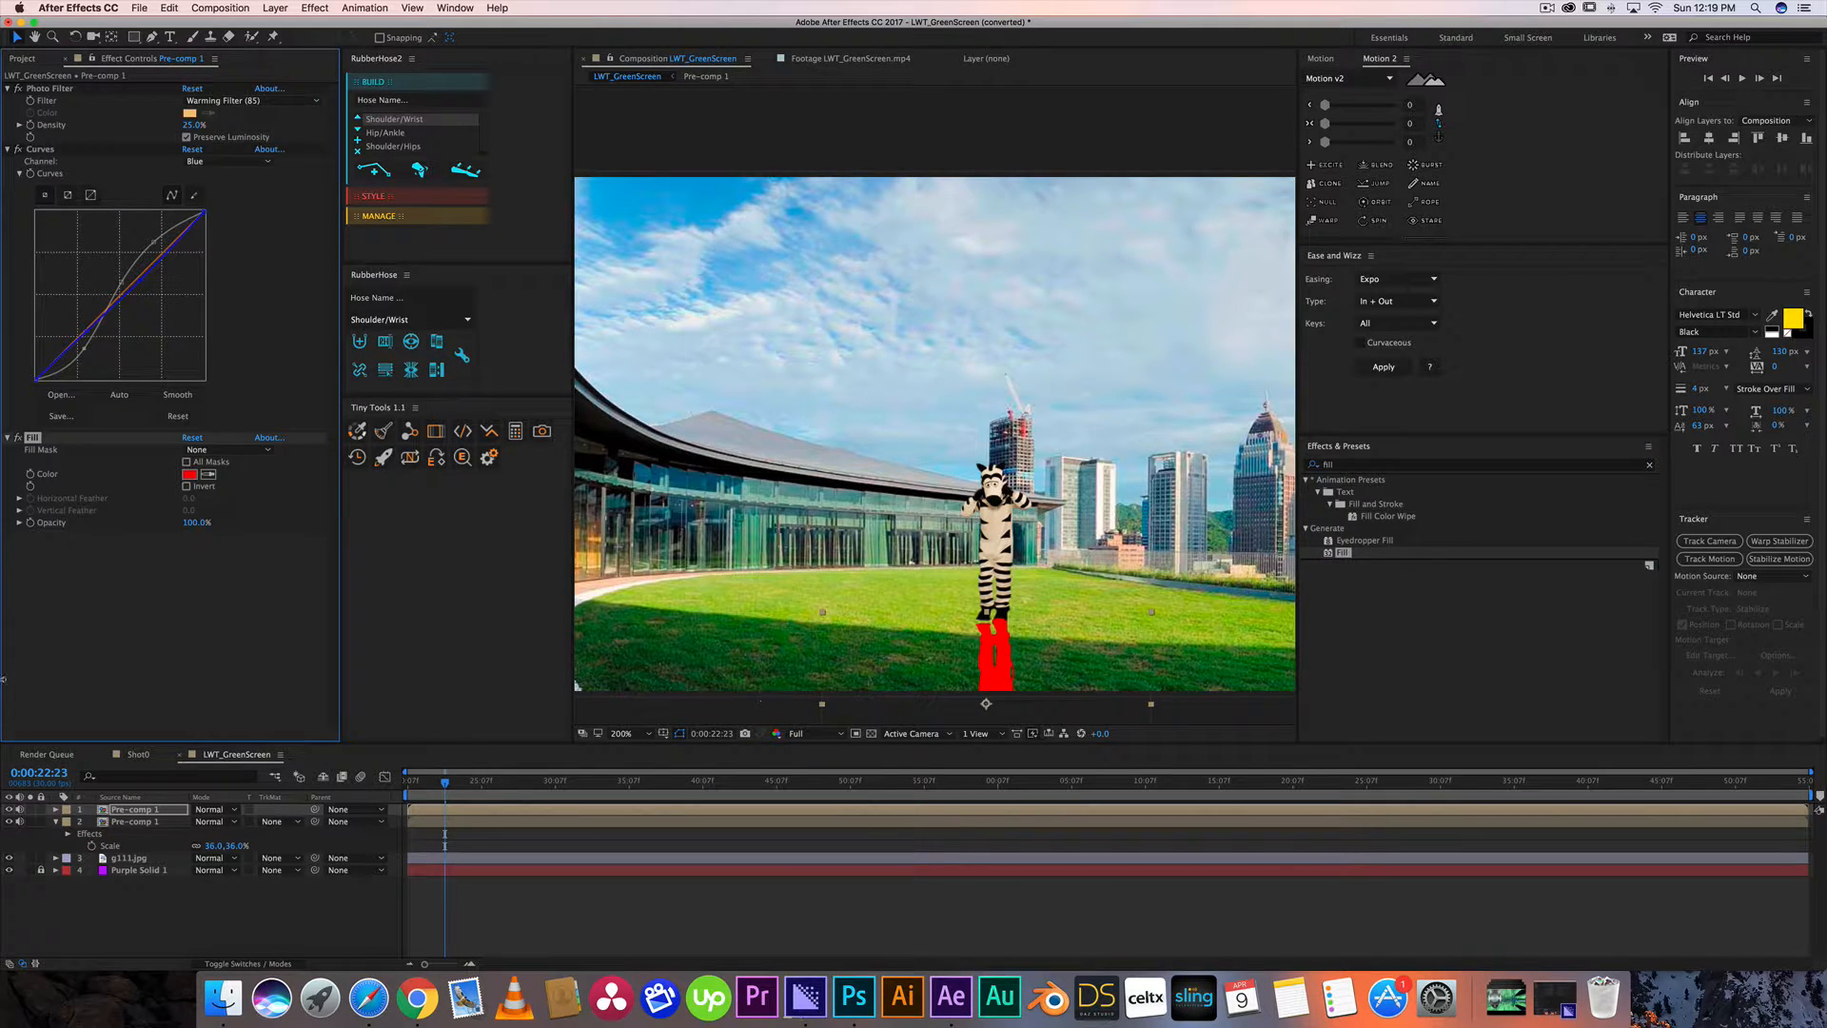
Move the flipped duplicate below the original zebra layer and change its Fill color to black.
{"action": "left_click_drag", "start_coordinate": [133, 811], "coordinate": [147, 861]}
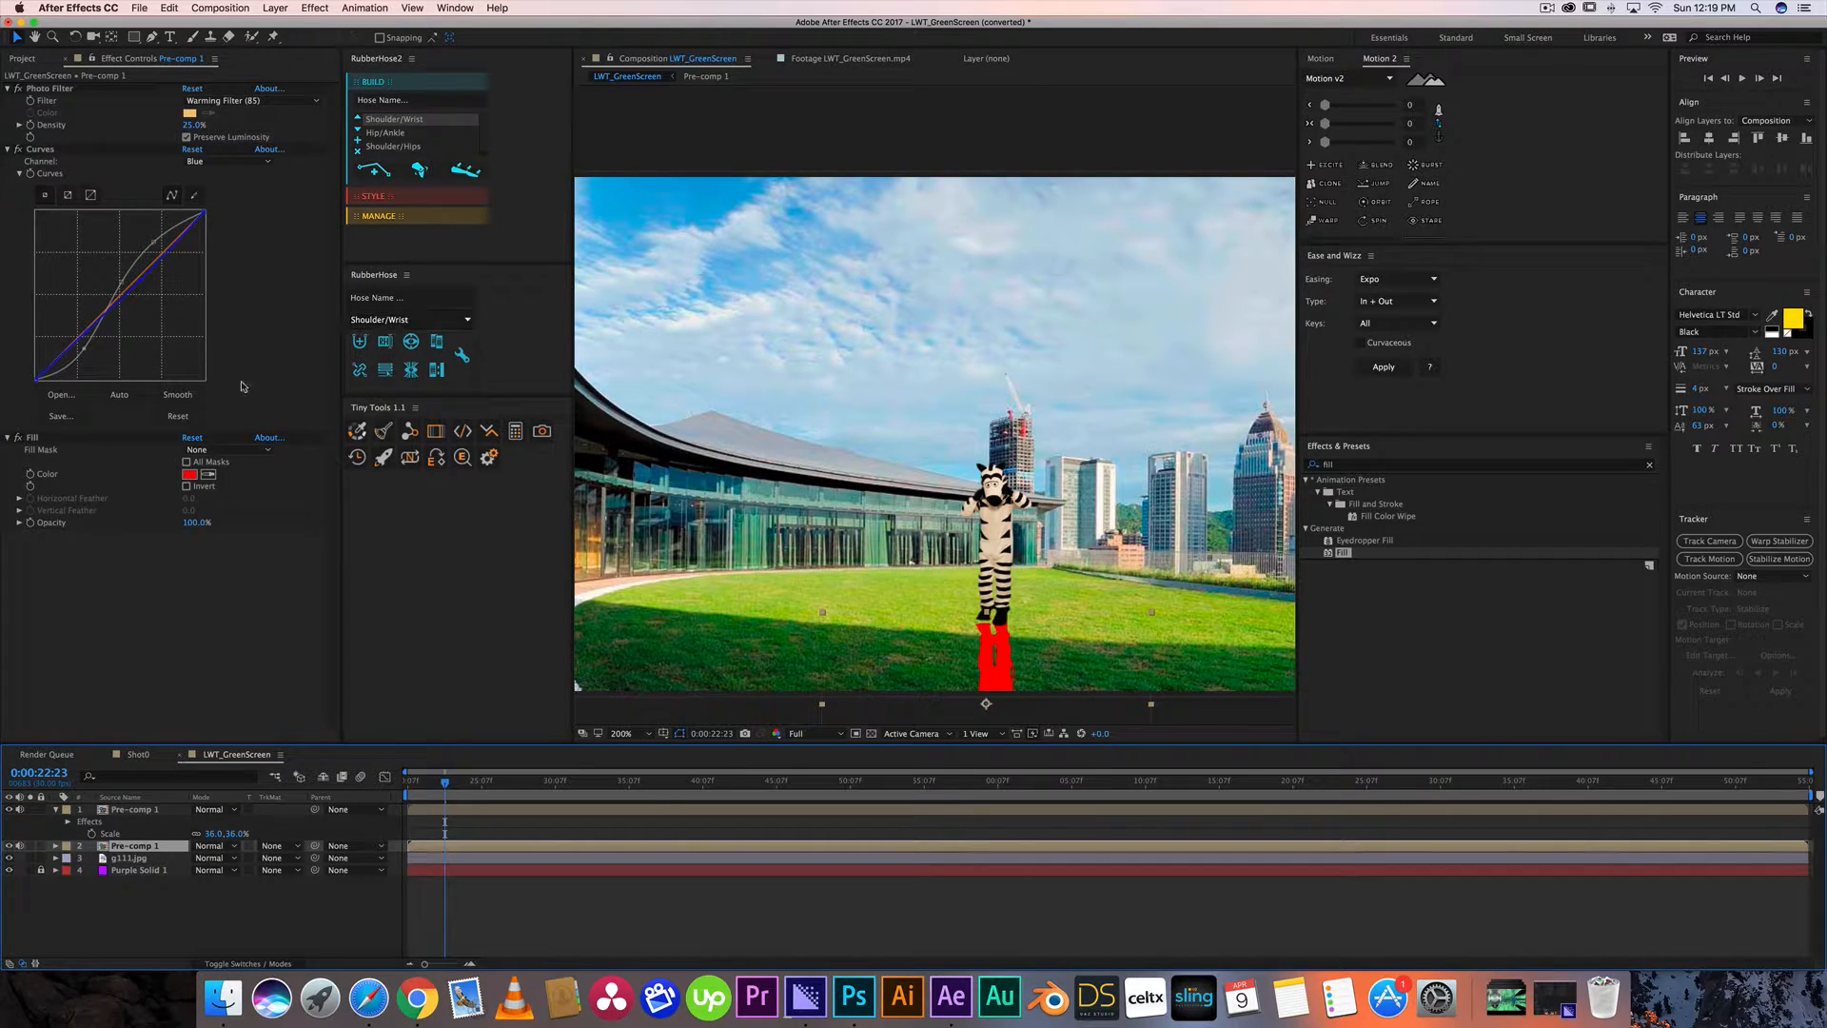
{"action": "left_click", "coordinate": [189, 474]}
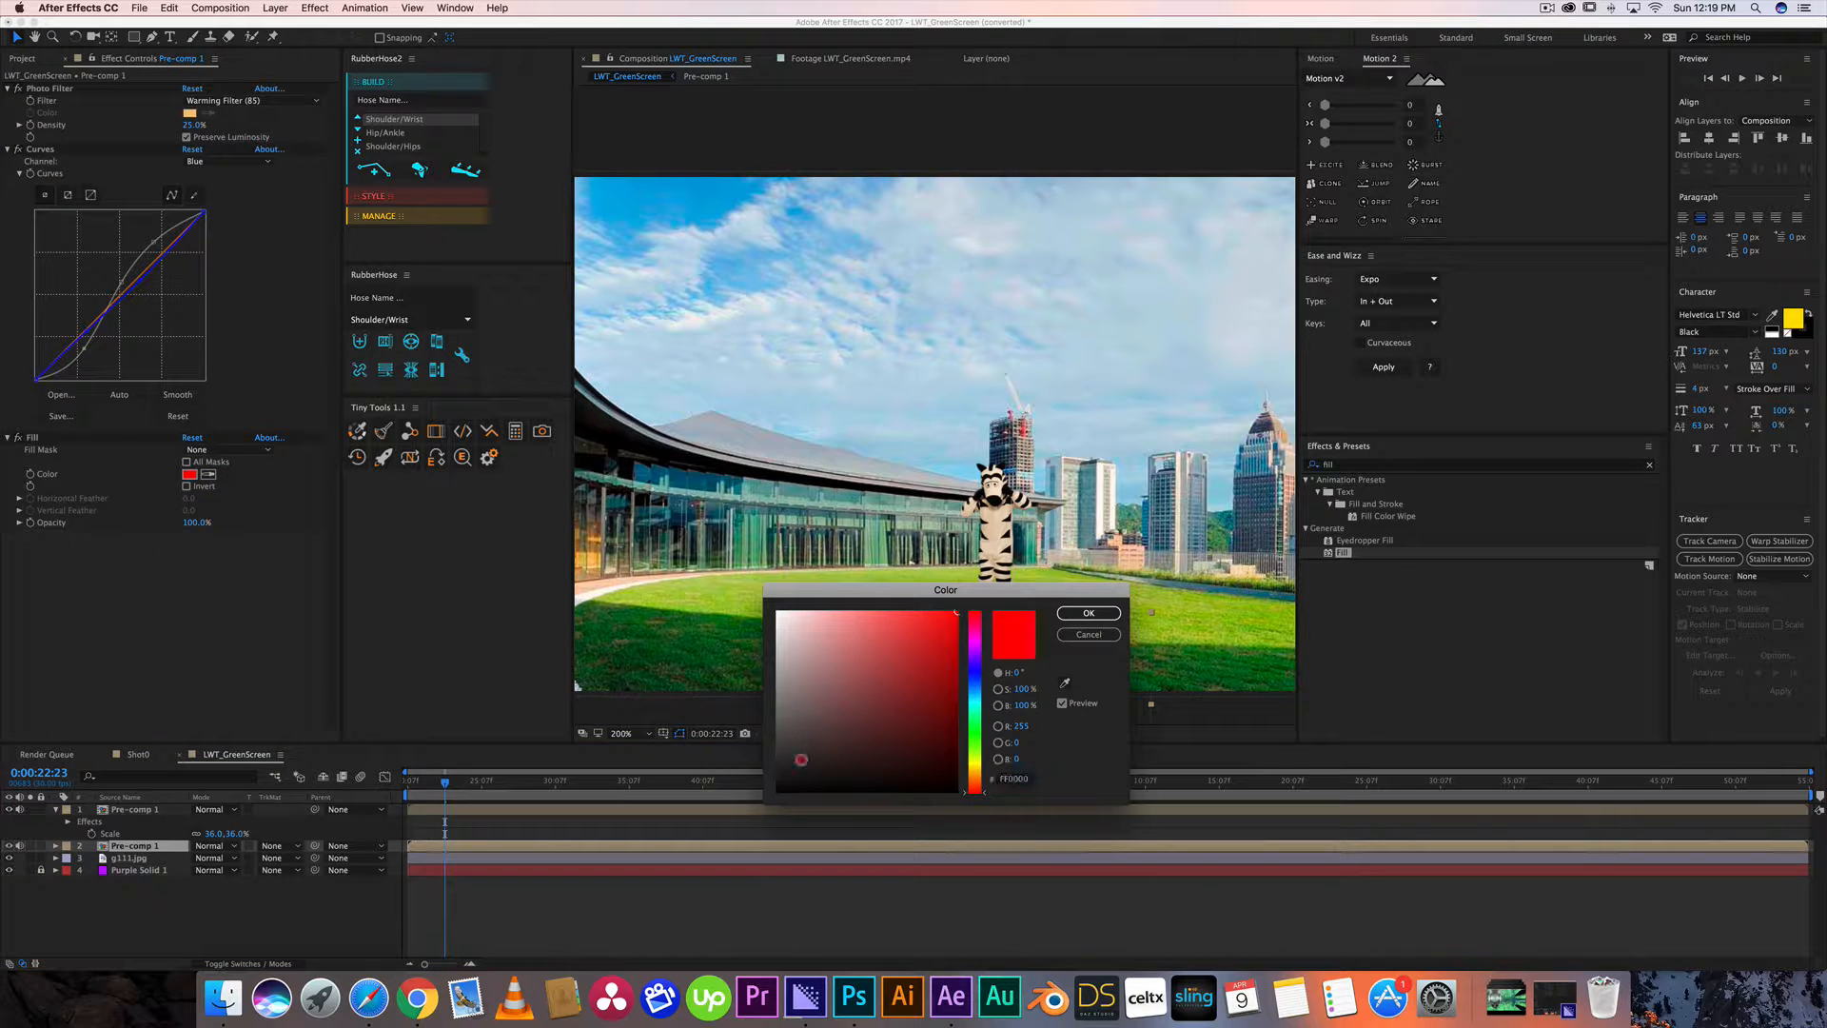
{"action": "left_click_drag", "start_coordinate": [801, 760], "coordinate": [804, 847]}
{"action": "key", "text": "Return"}
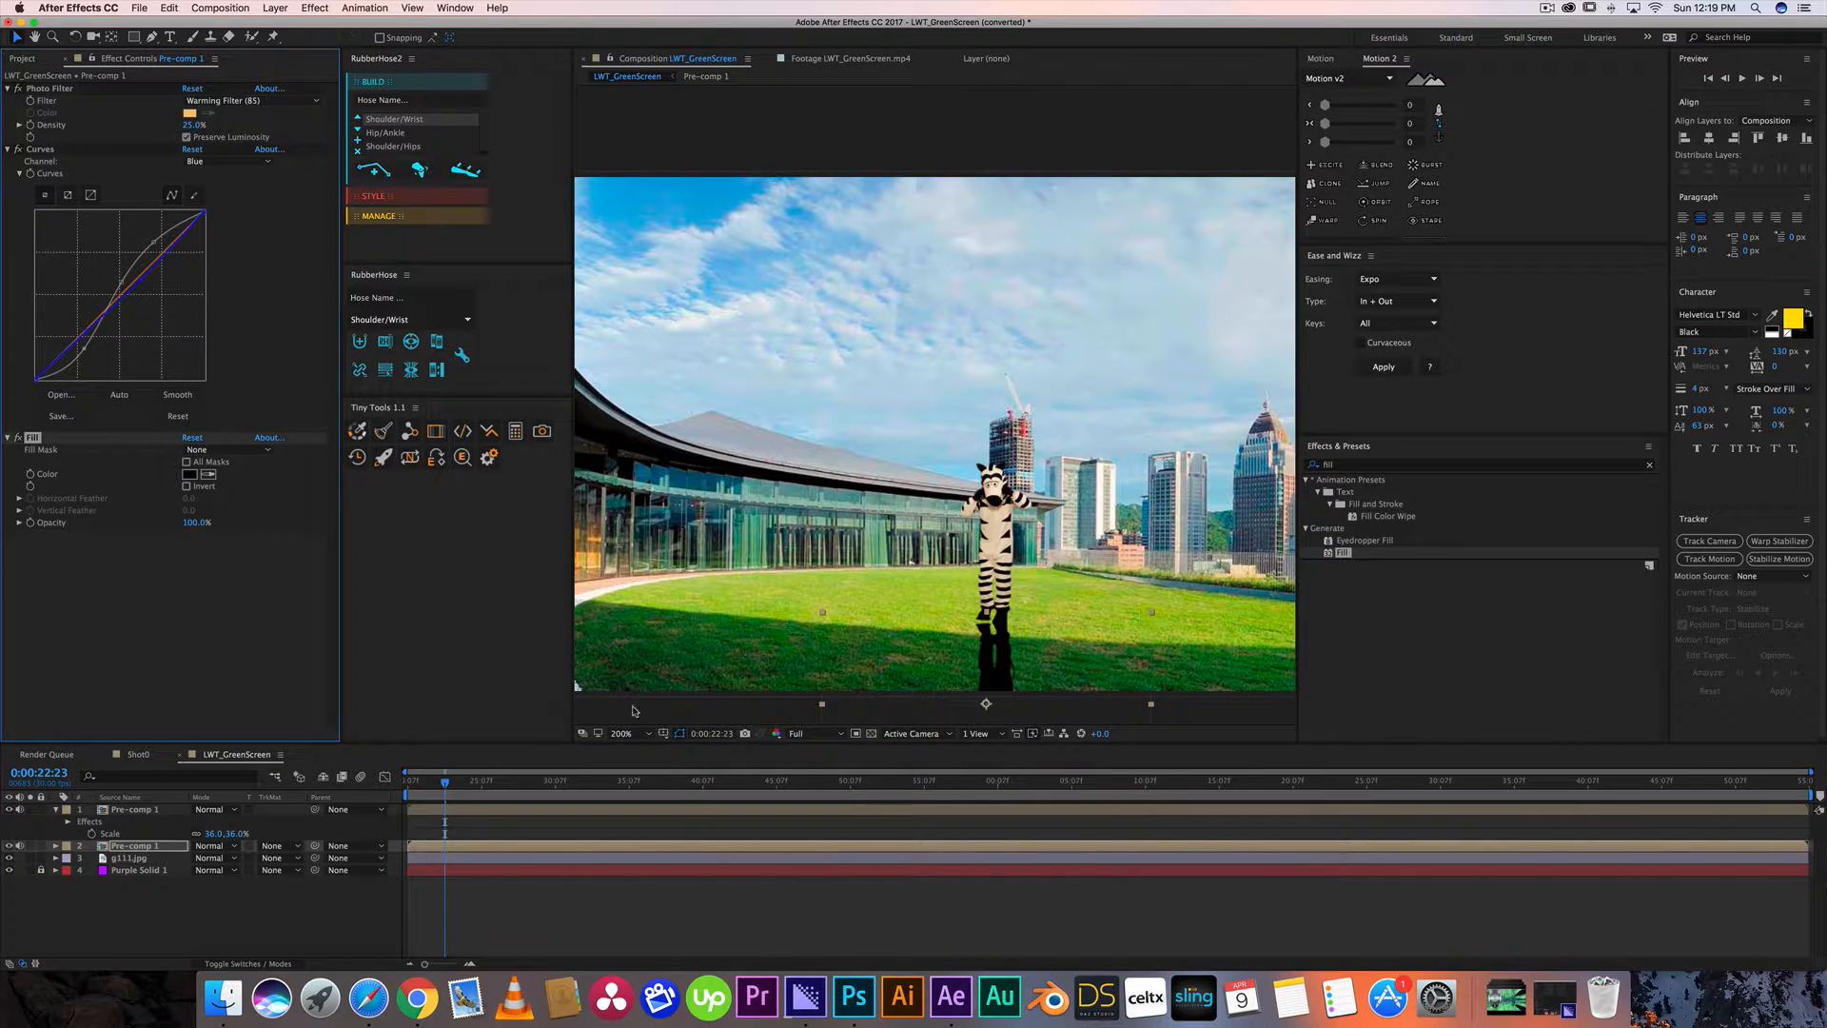
Search the effects for blur and apply Camera Lens Blur to the flipped black duplicate.
{"action": "key", "text": "f"}
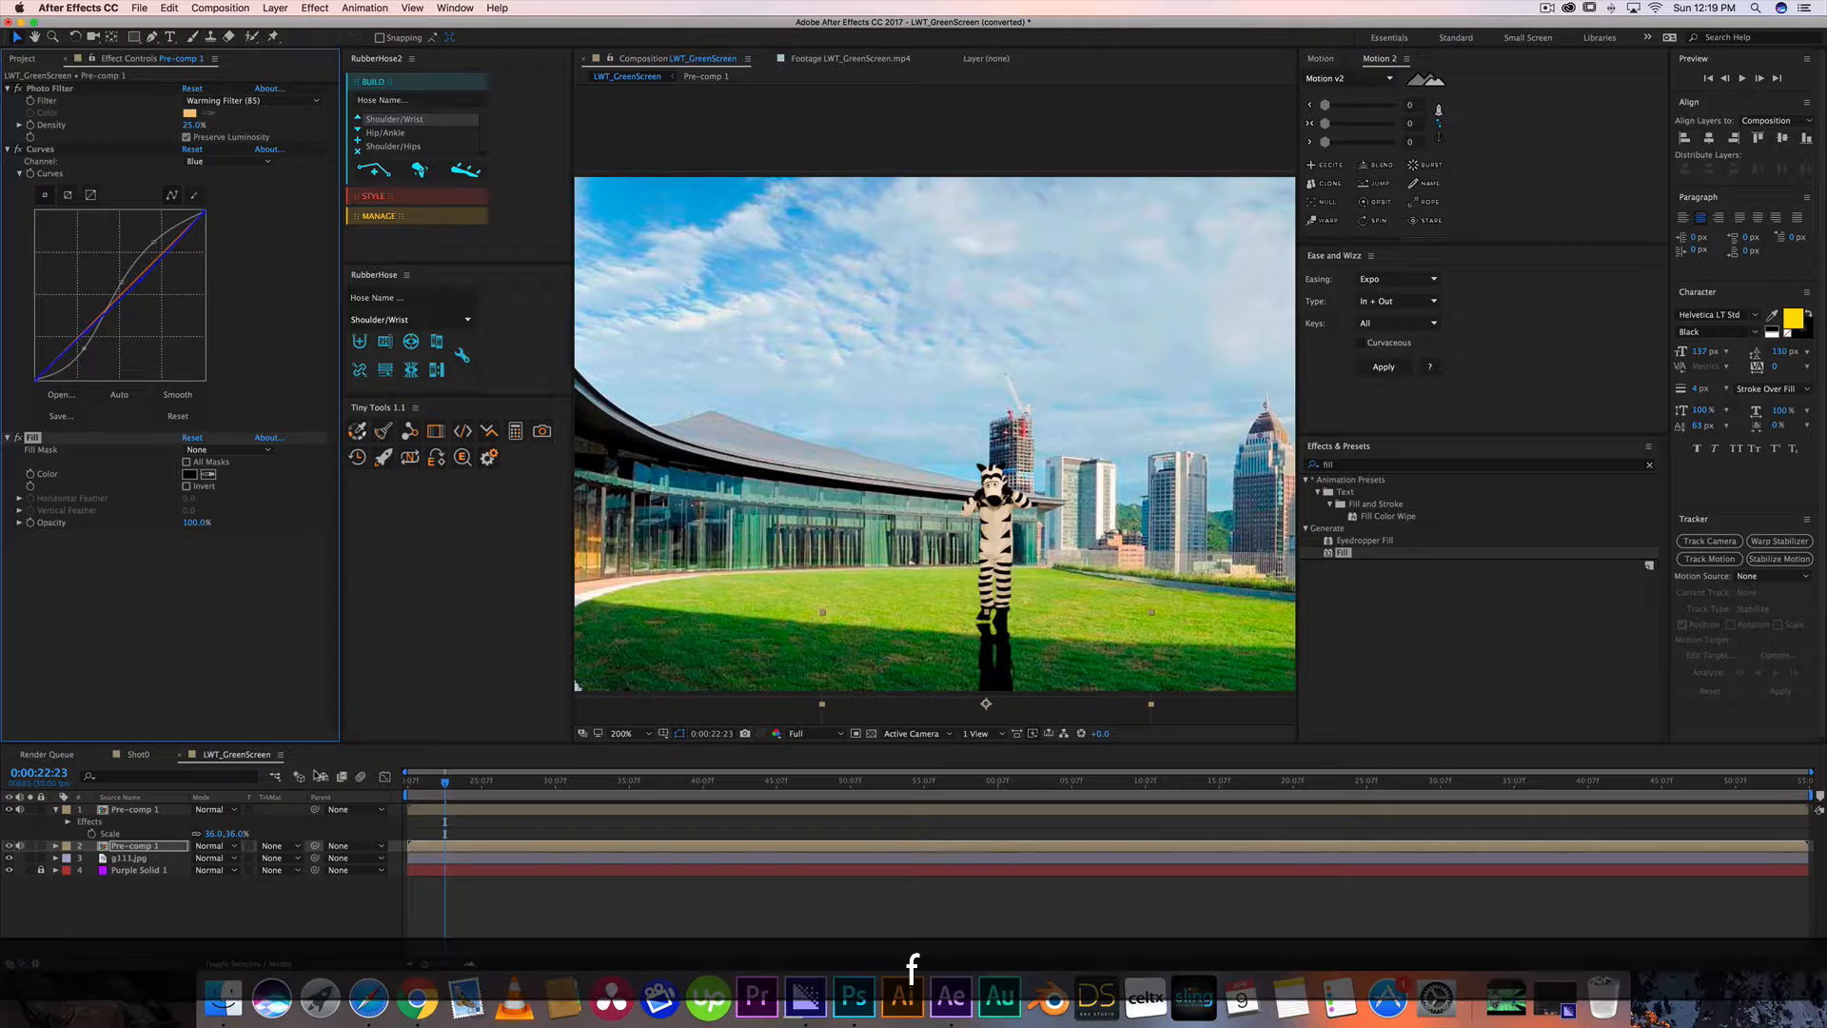
{"action": "left_click", "coordinate": [1396, 464]}
{"action": "key", "text": "BackSpace"}
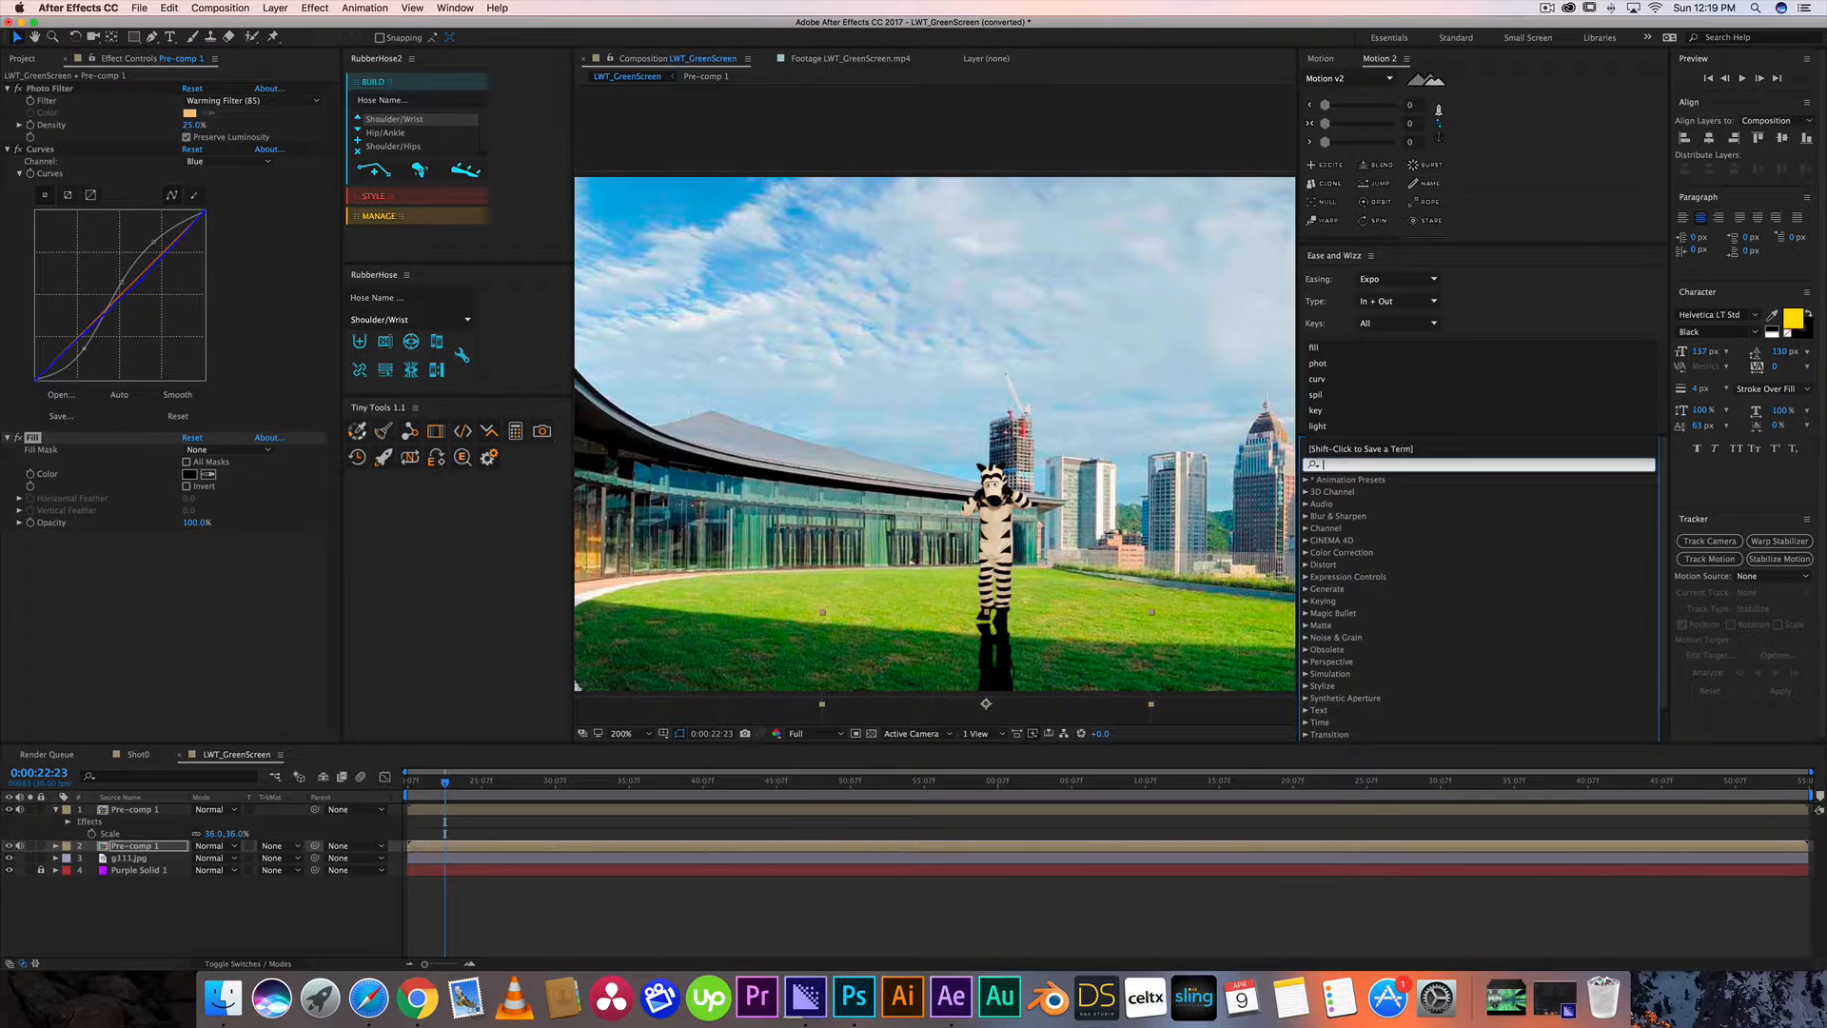
{"action": "type", "text": "blu"}
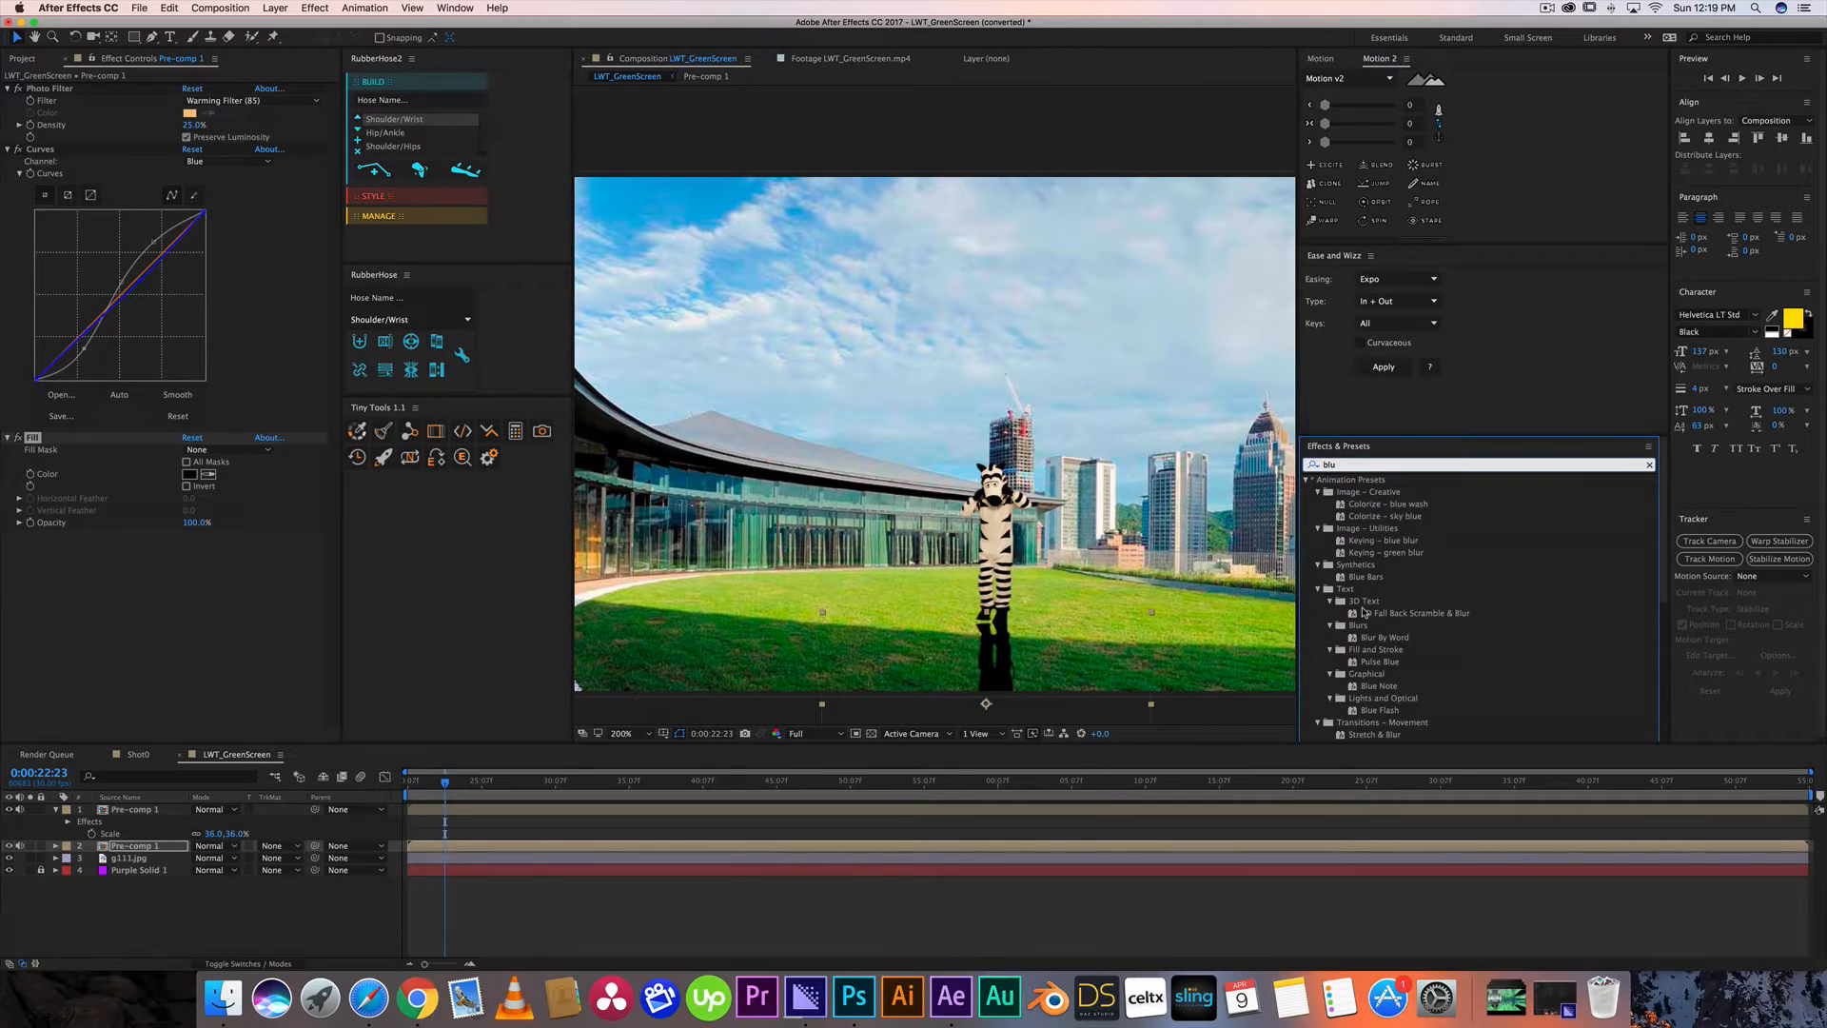
{"action": "type", "text": "r"}
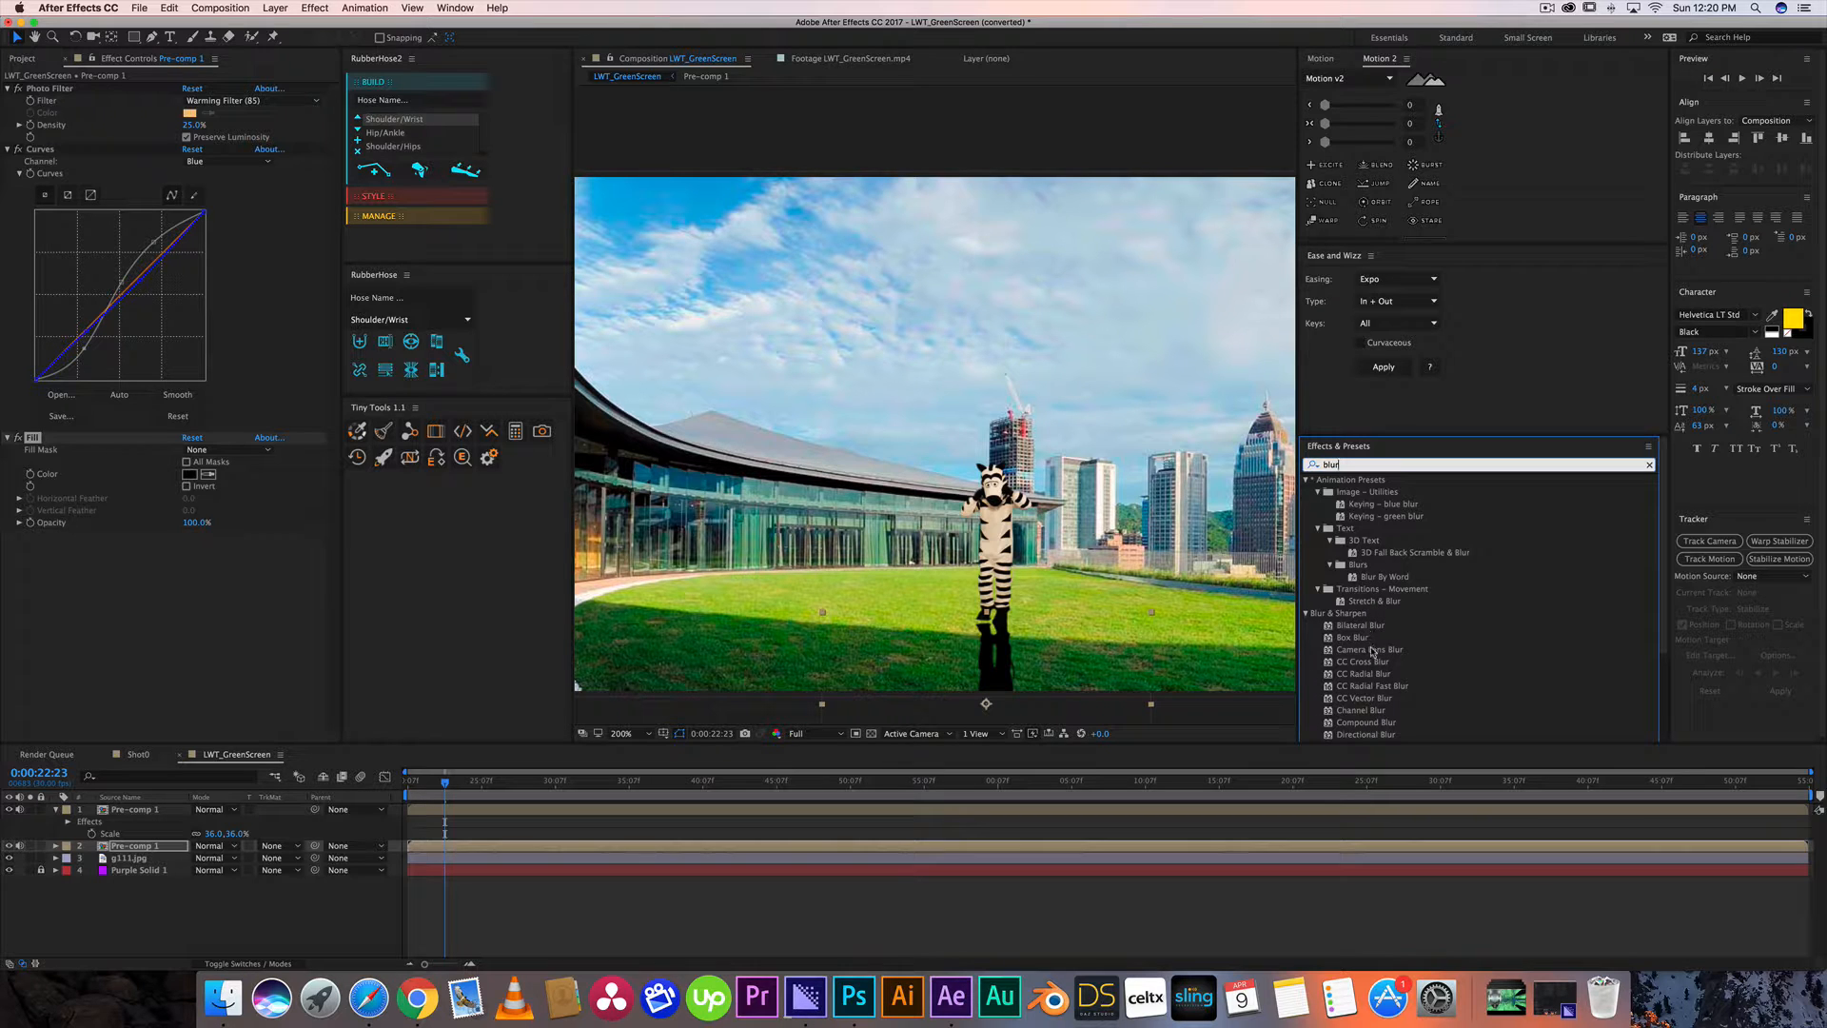
{"action": "left_click_drag", "start_coordinate": [1373, 651], "coordinate": [656, 850]}
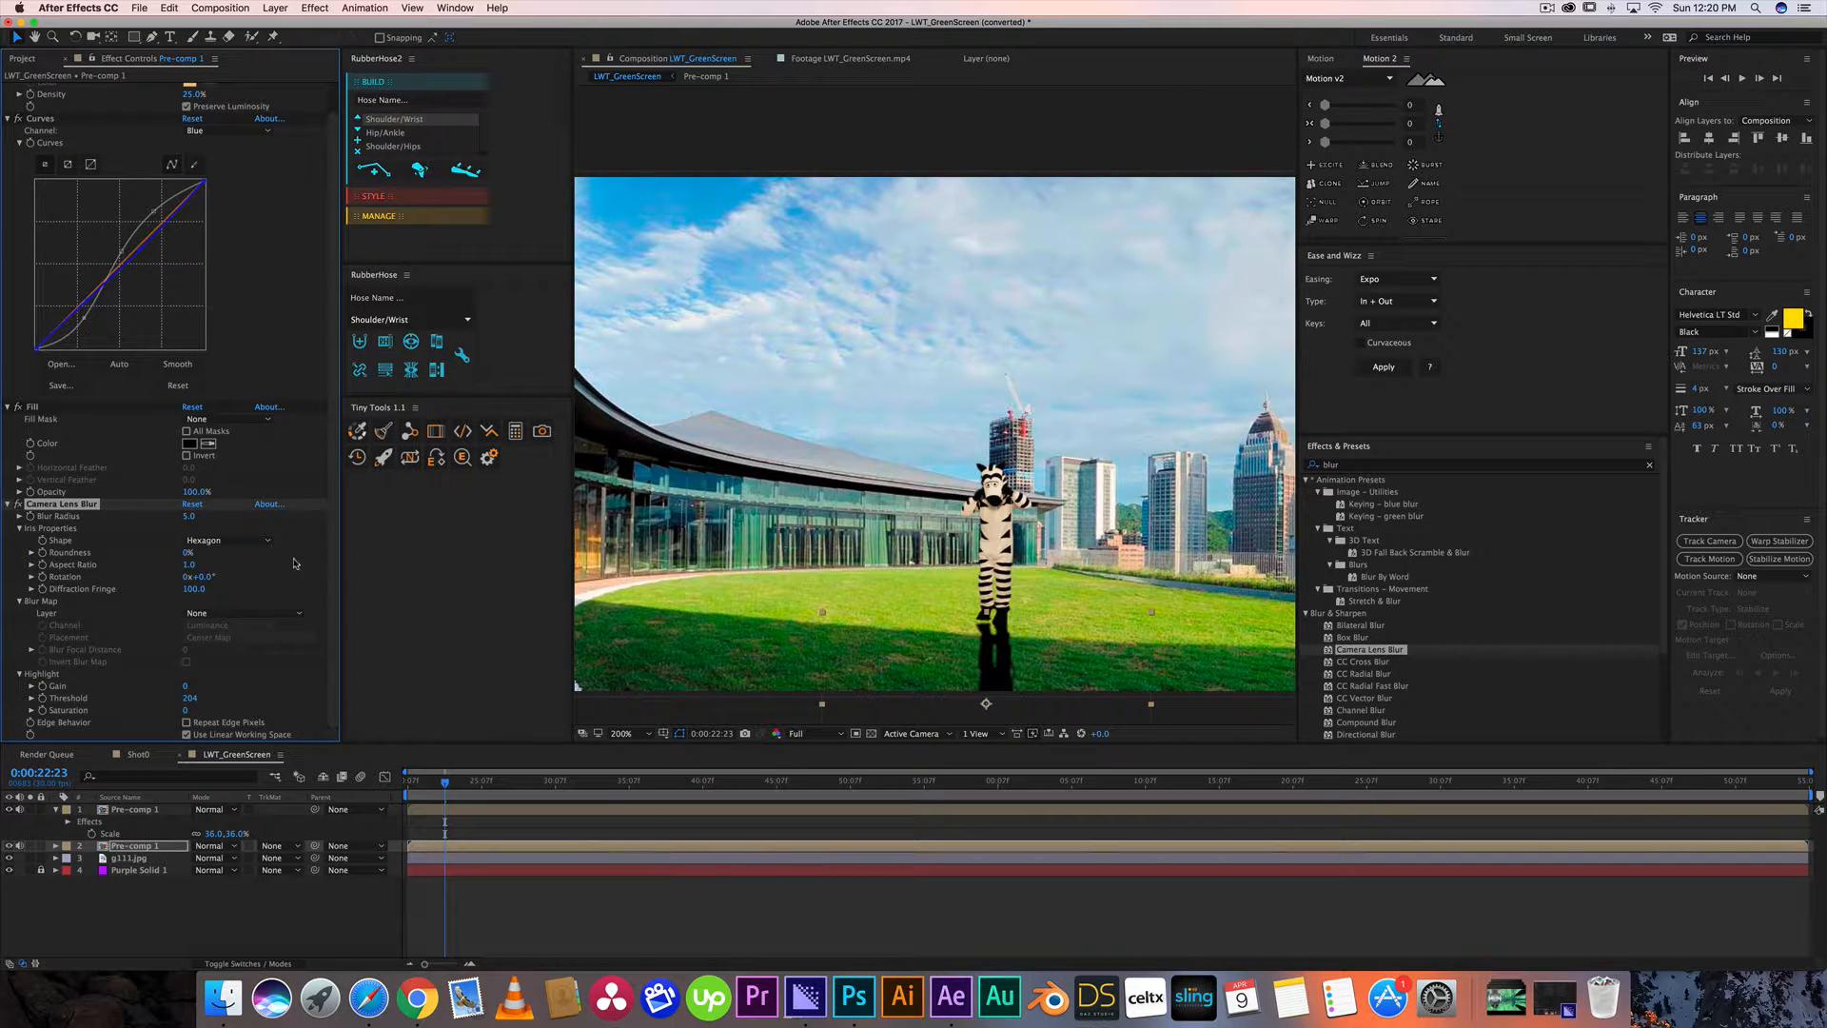
Collapse the other effects and set the Camera Lens Blur's roundness to 49% and aspect ratio to 2.0.
{"action": "left_click", "coordinate": [9, 506]}
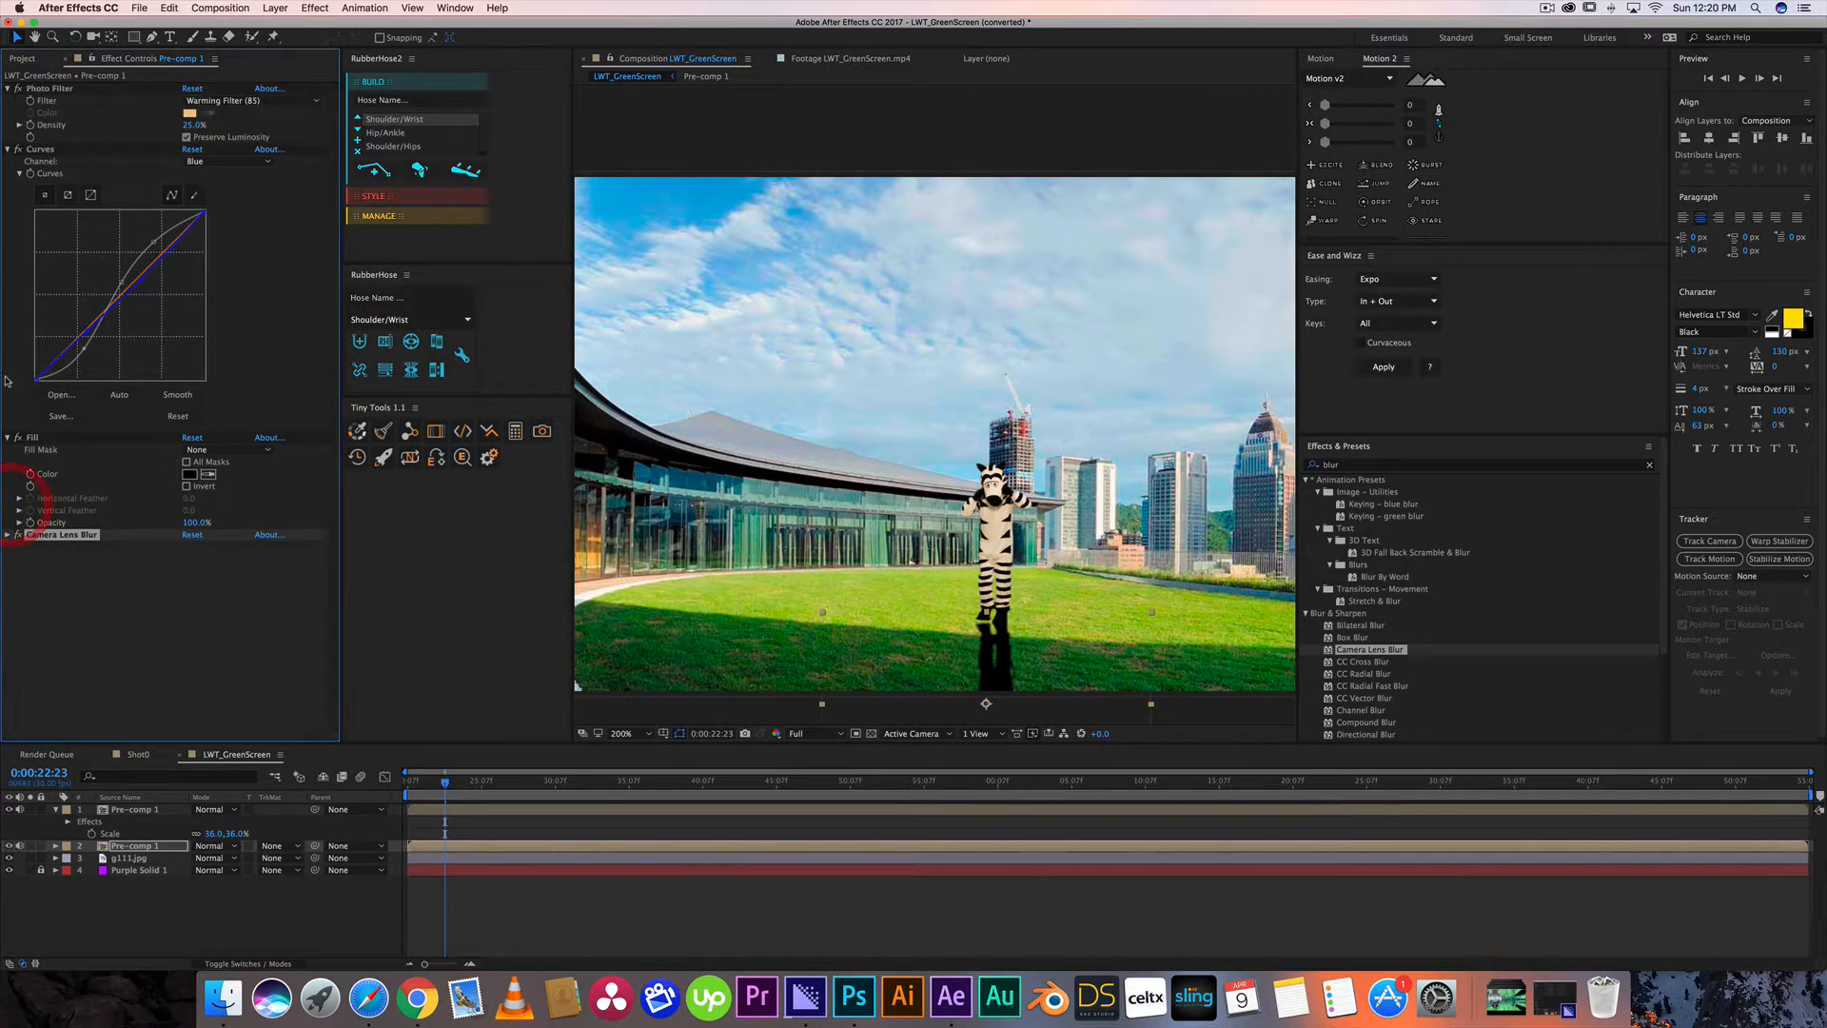
{"action": "left_click", "coordinate": [11, 438]}
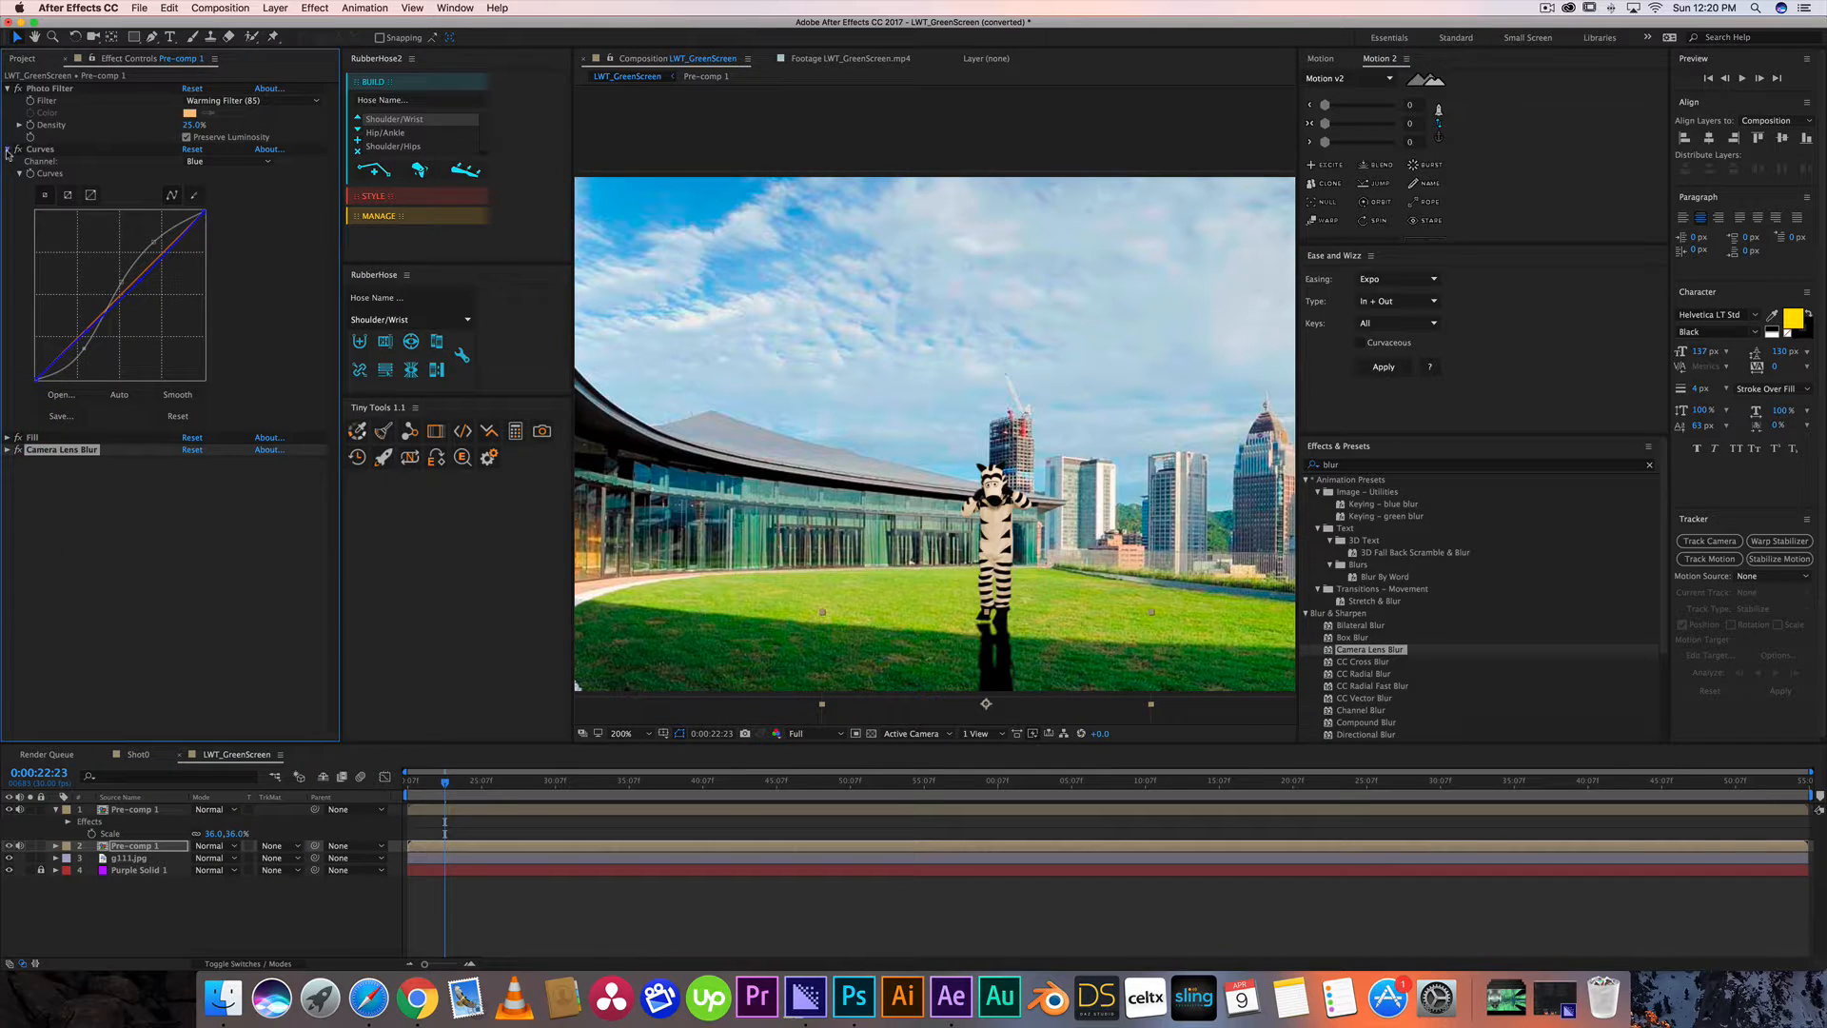
{"action": "left_click", "coordinate": [8, 150]}
{"action": "left_click", "coordinate": [7, 87]}
{"action": "left_click", "coordinate": [7, 125]}
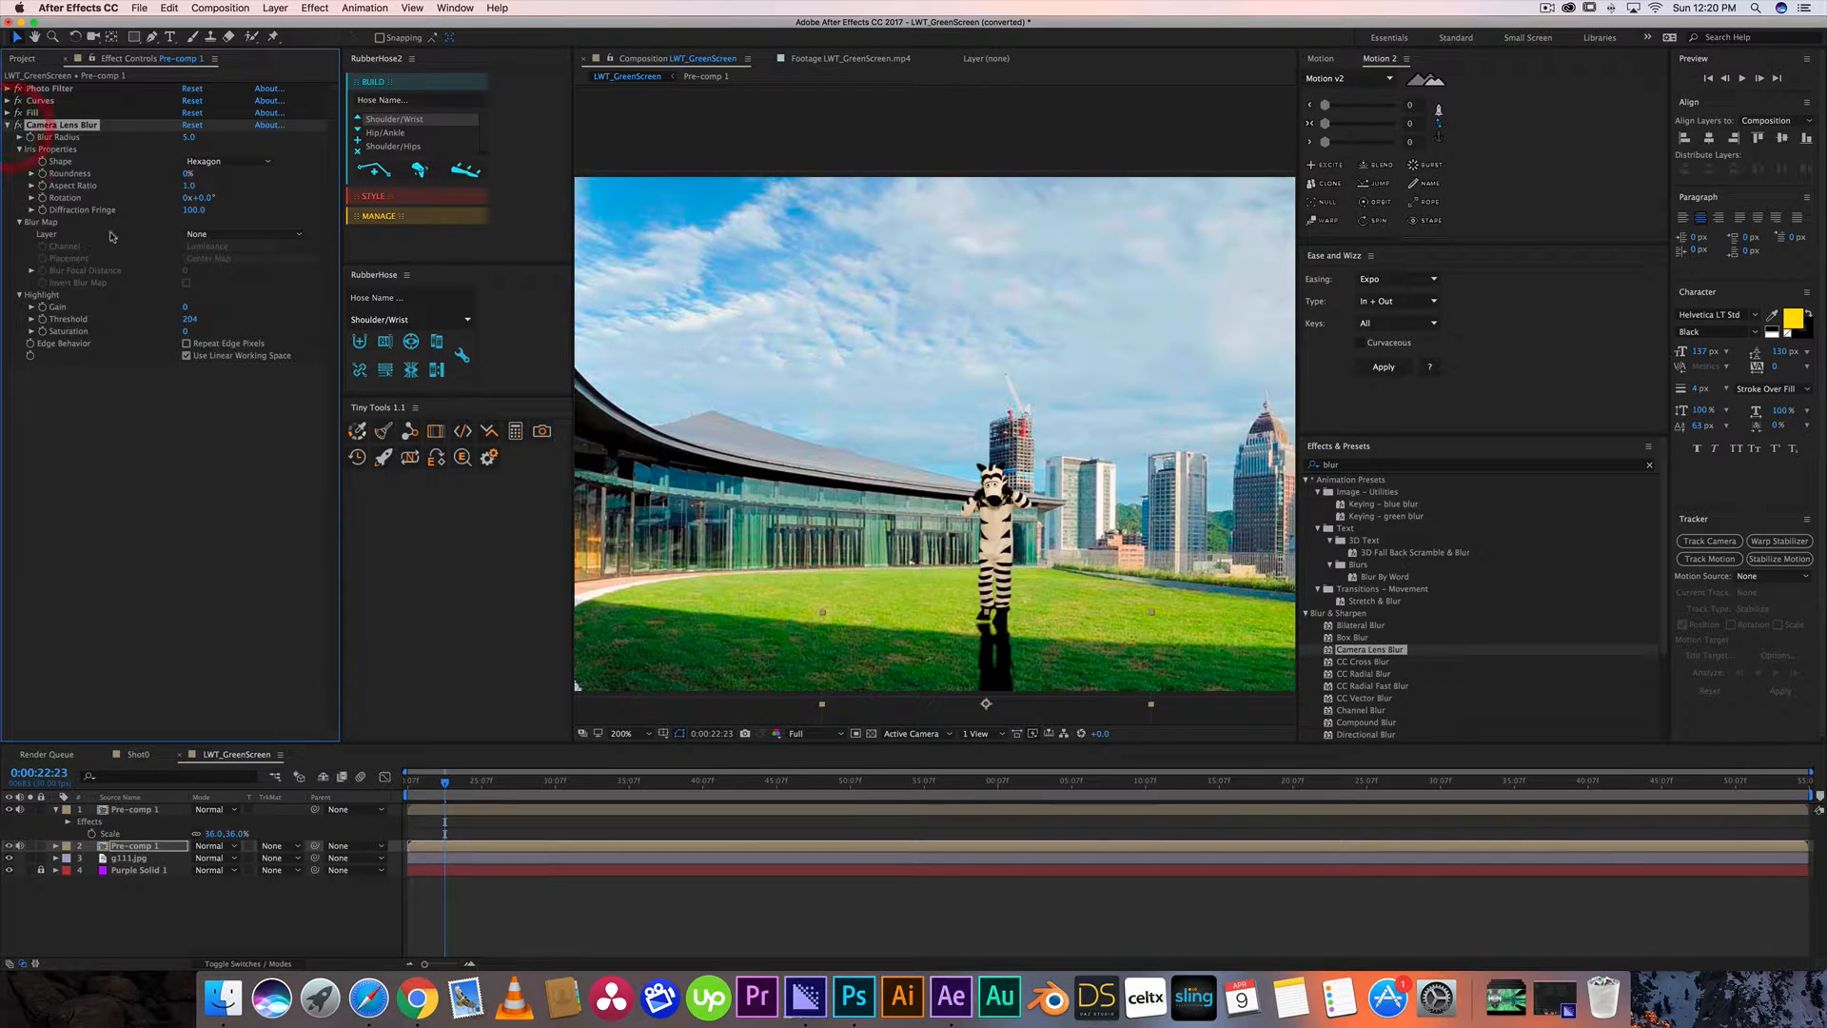
{"action": "left_click_drag", "start_coordinate": [186, 174], "coordinate": [260, 186]}
{"action": "left_click", "coordinate": [41, 417]}
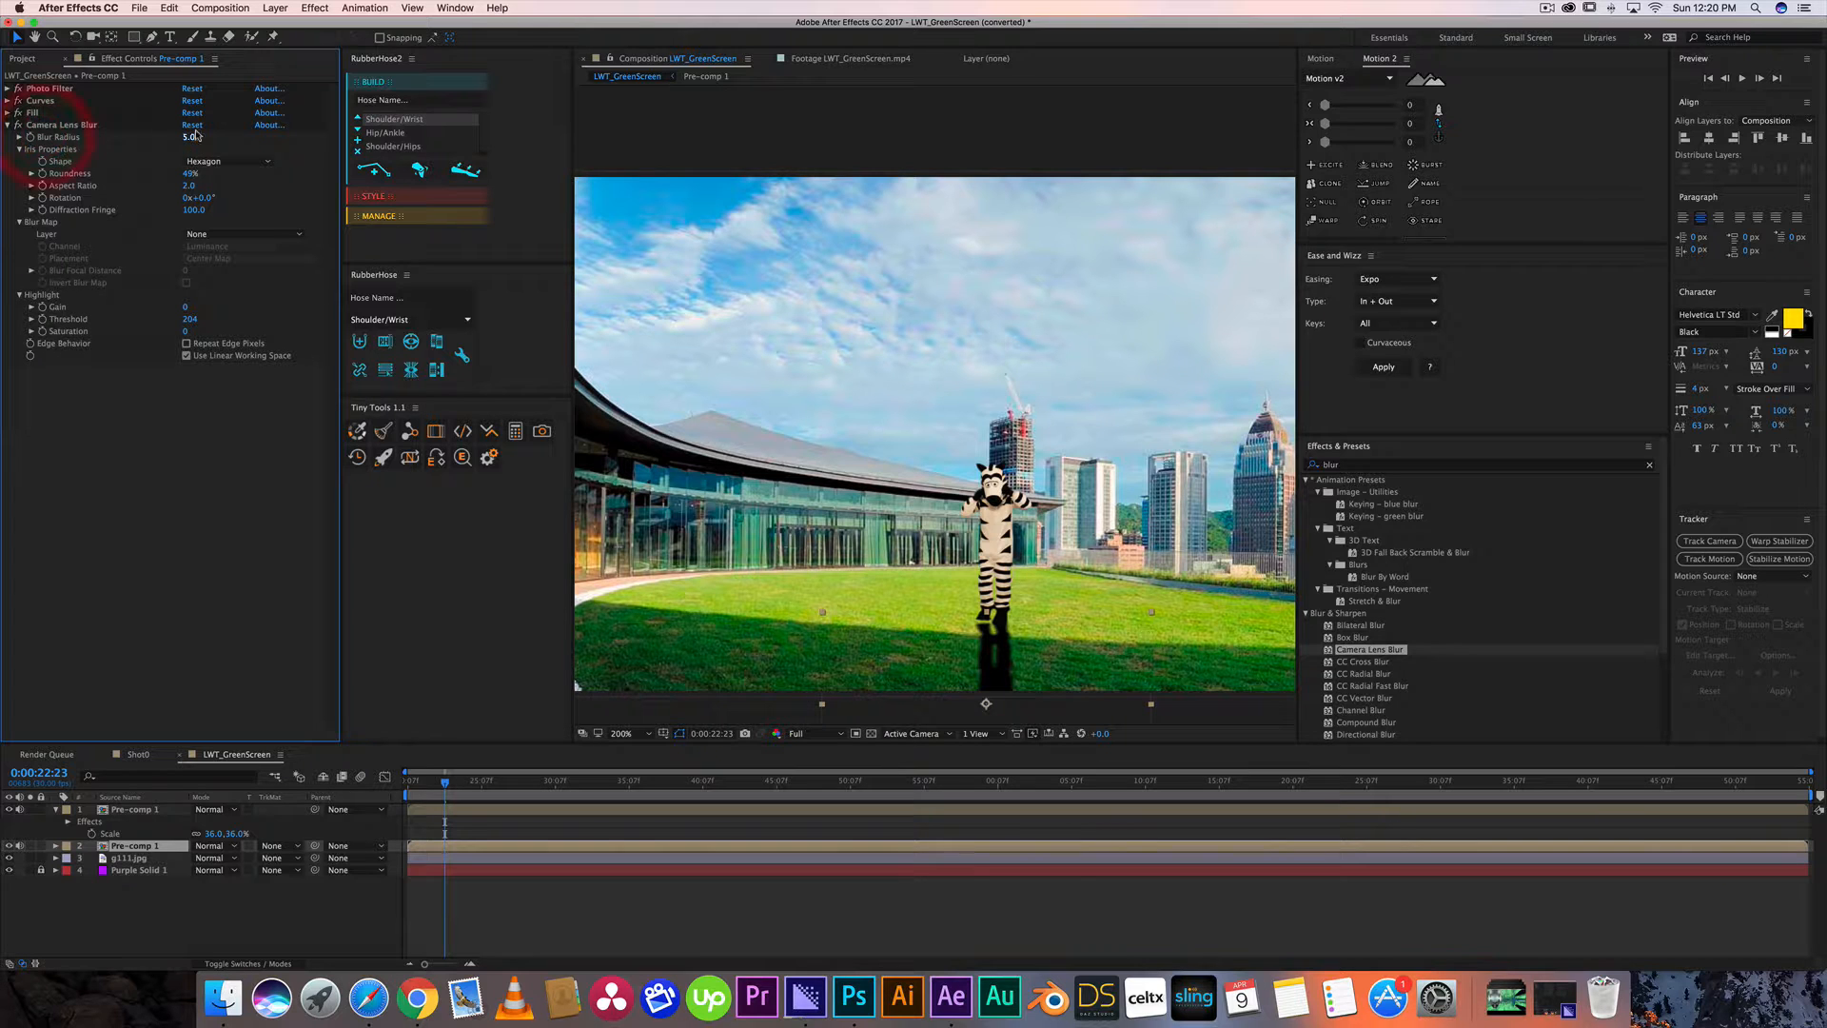
Set the blur radius of the Camera Lens Blur to 11 and deselect the layer.
{"action": "left_click_drag", "start_coordinate": [190, 137], "coordinate": [219, 140]}
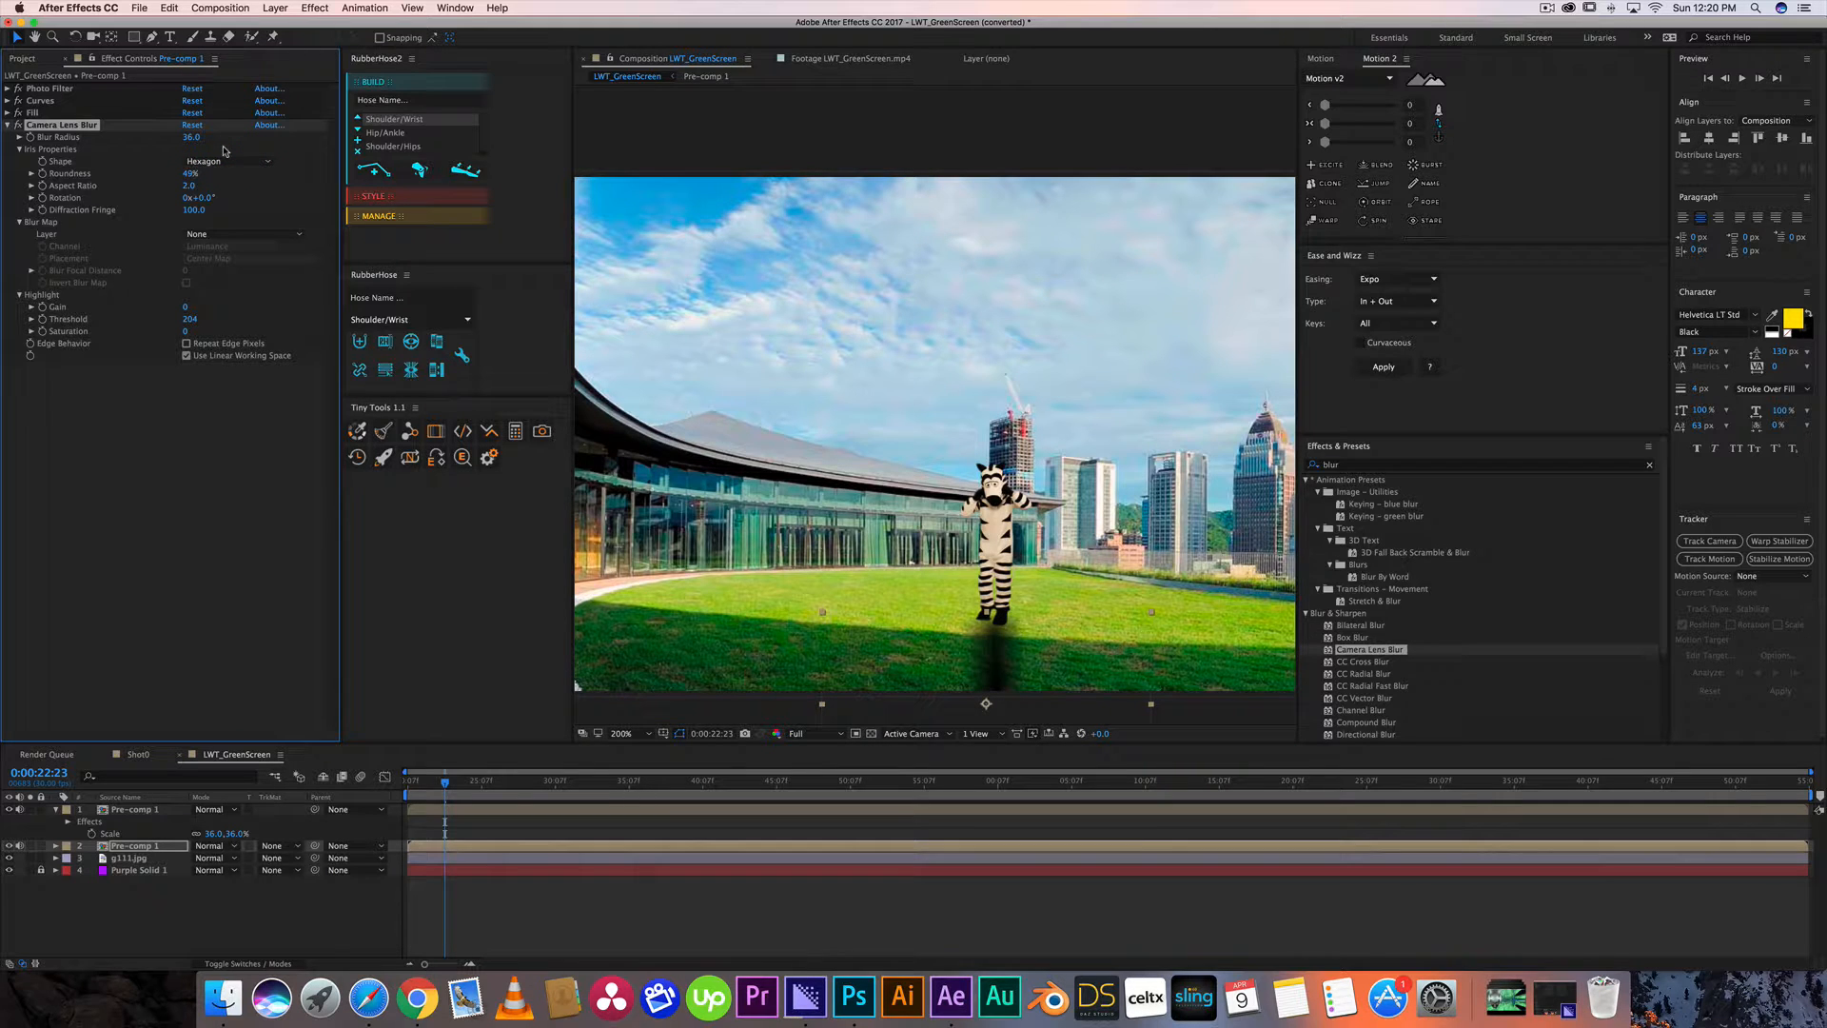
{"action": "left_click_drag", "start_coordinate": [191, 138], "coordinate": [175, 140]}
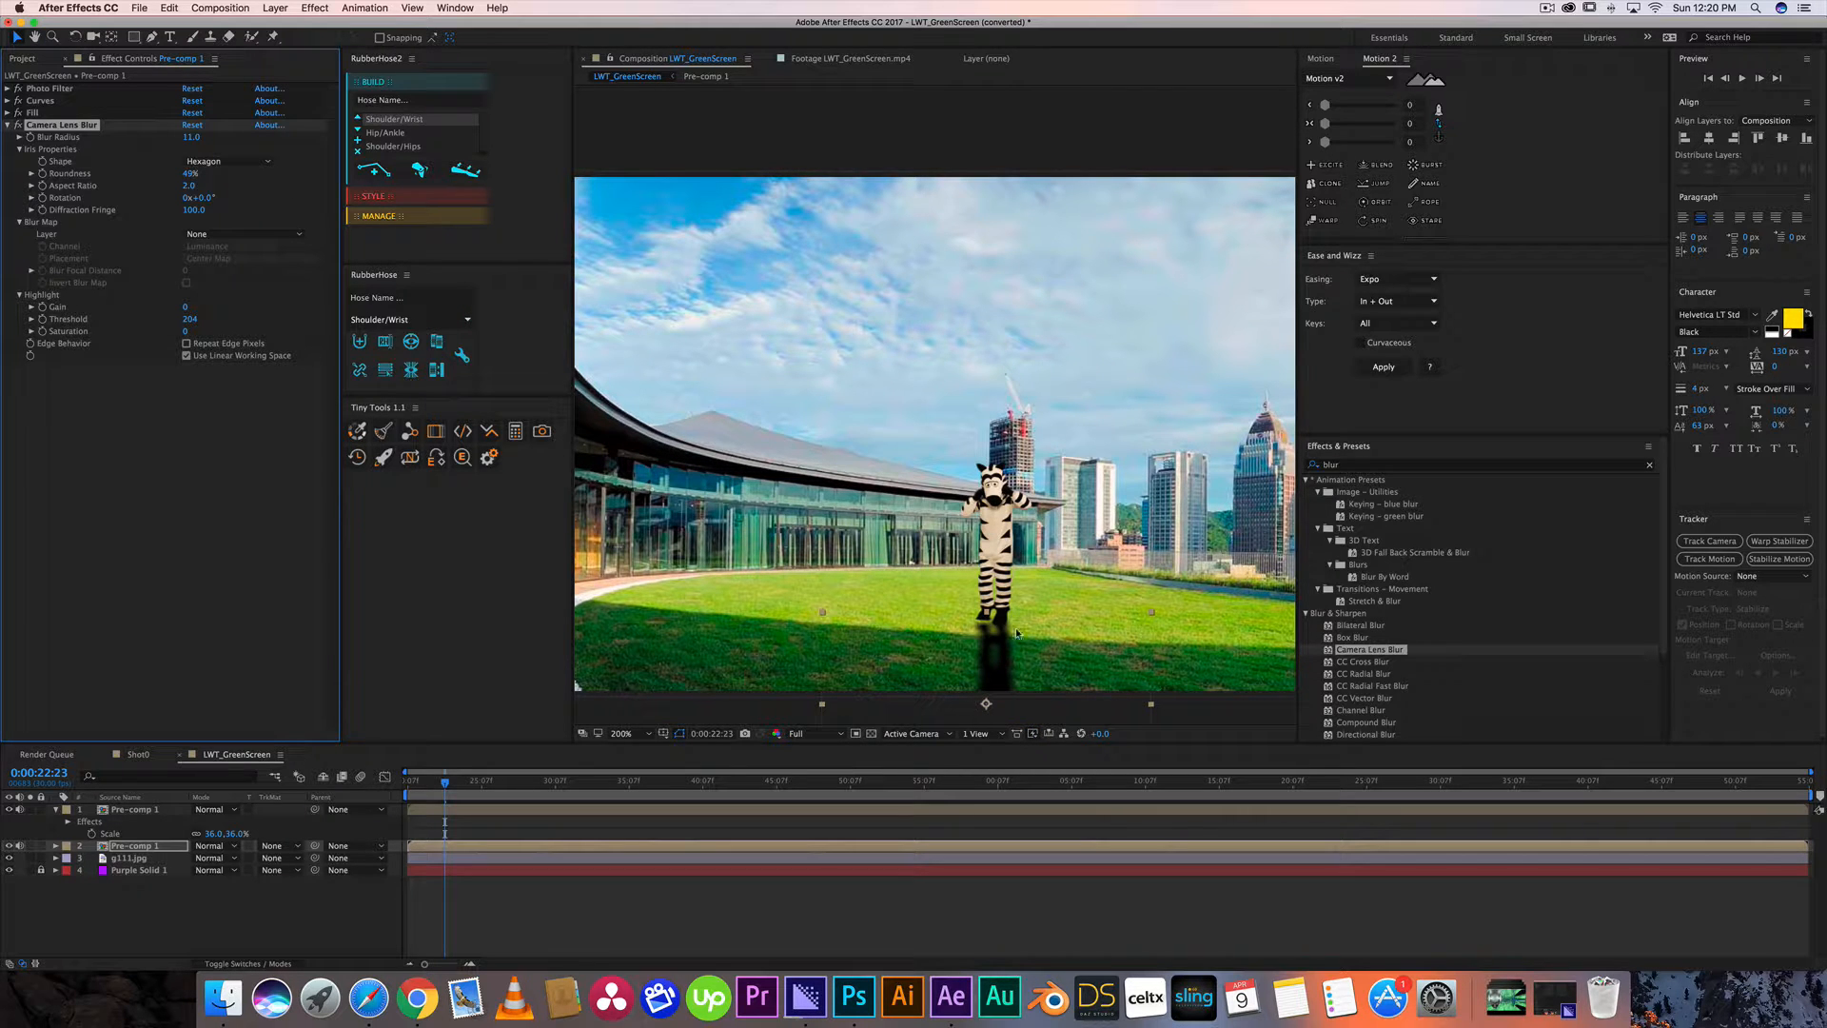
{"action": "left_click", "coordinate": [923, 956]}
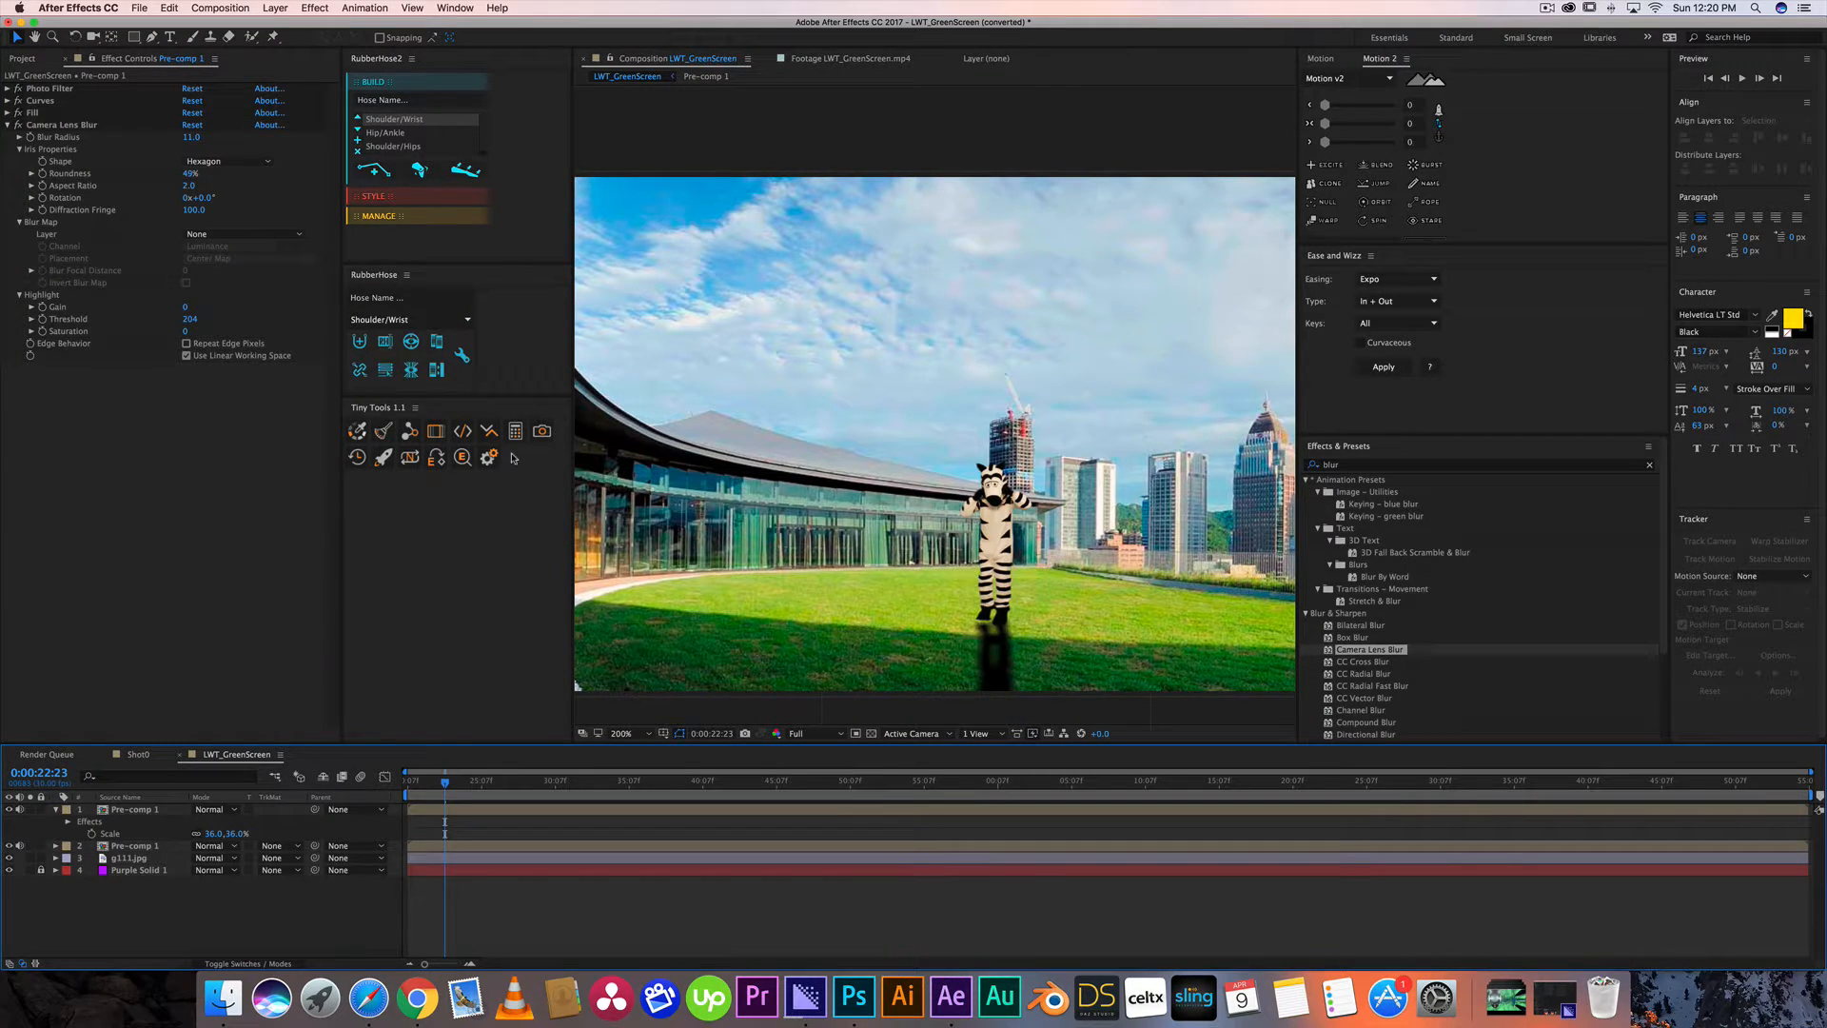
Rename the top Pre-comp 1 layer as Shadow.
{"action": "left_click", "coordinate": [470, 816]}
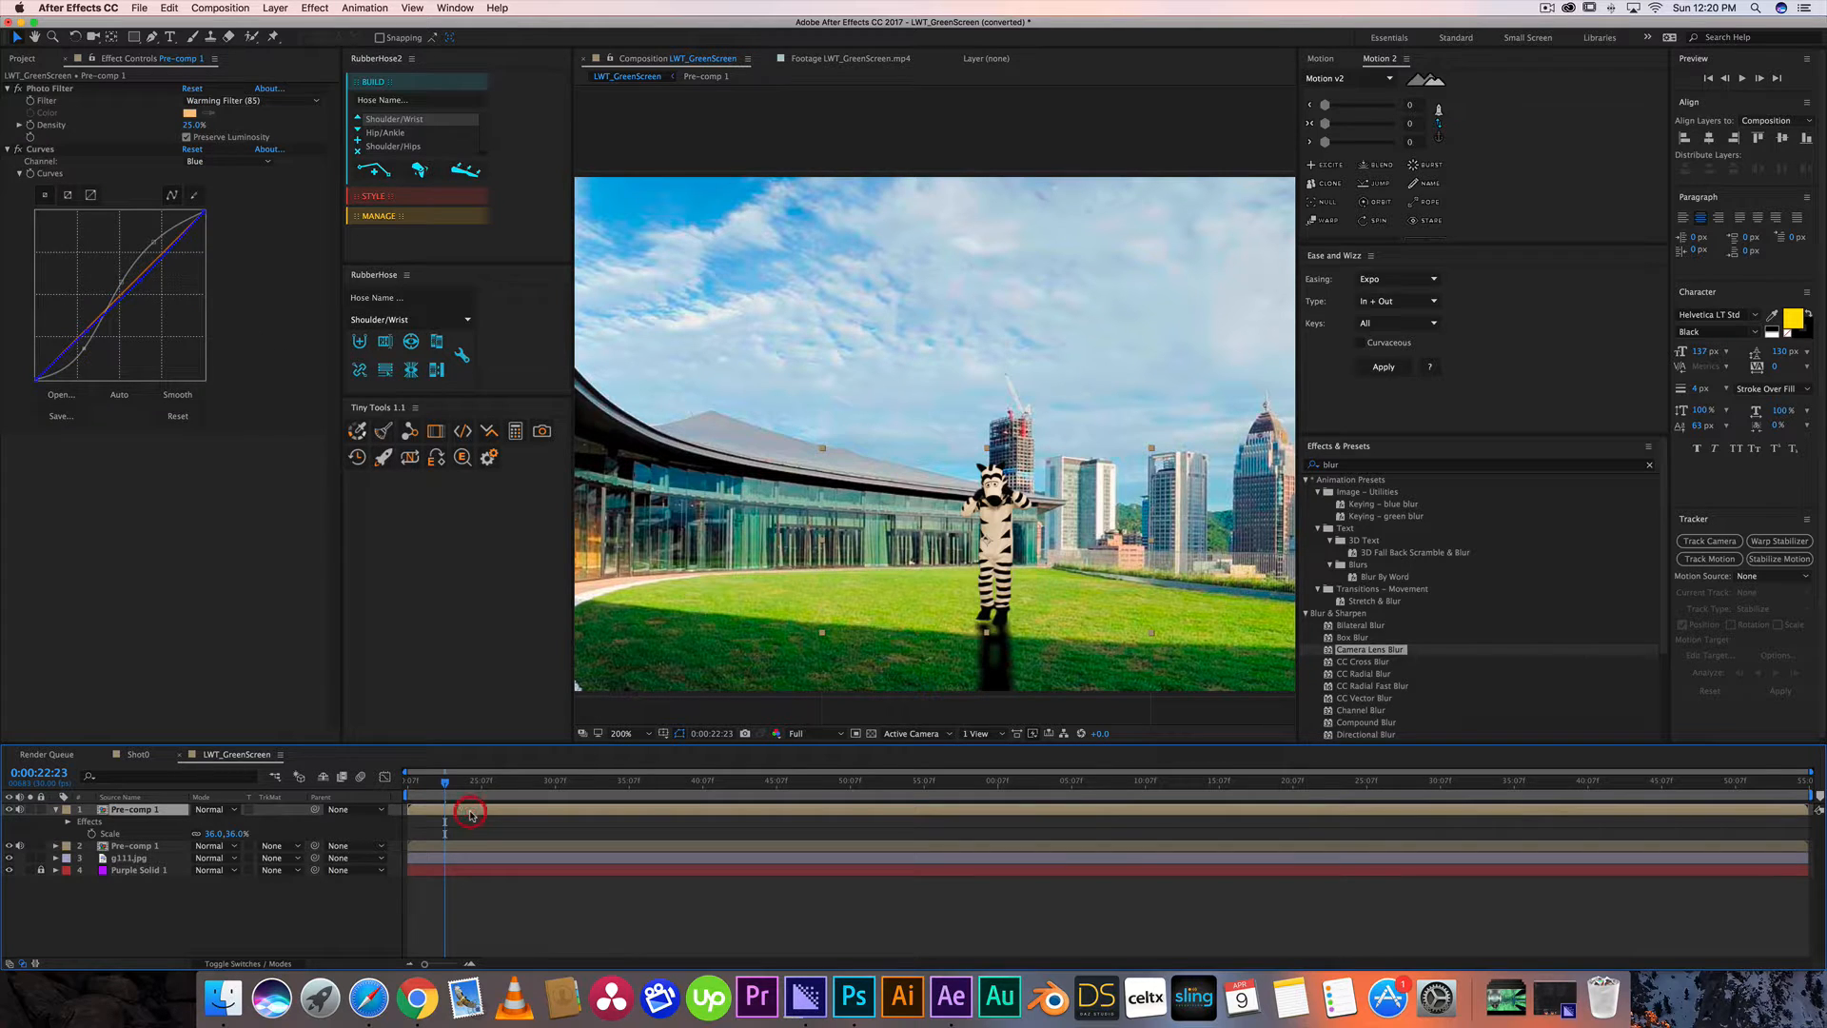
{"action": "left_click", "coordinate": [259, 881]}
{"action": "left_click", "coordinate": [126, 808]}
{"action": "key", "text": "Return"}
{"action": "type", "text": "S"}
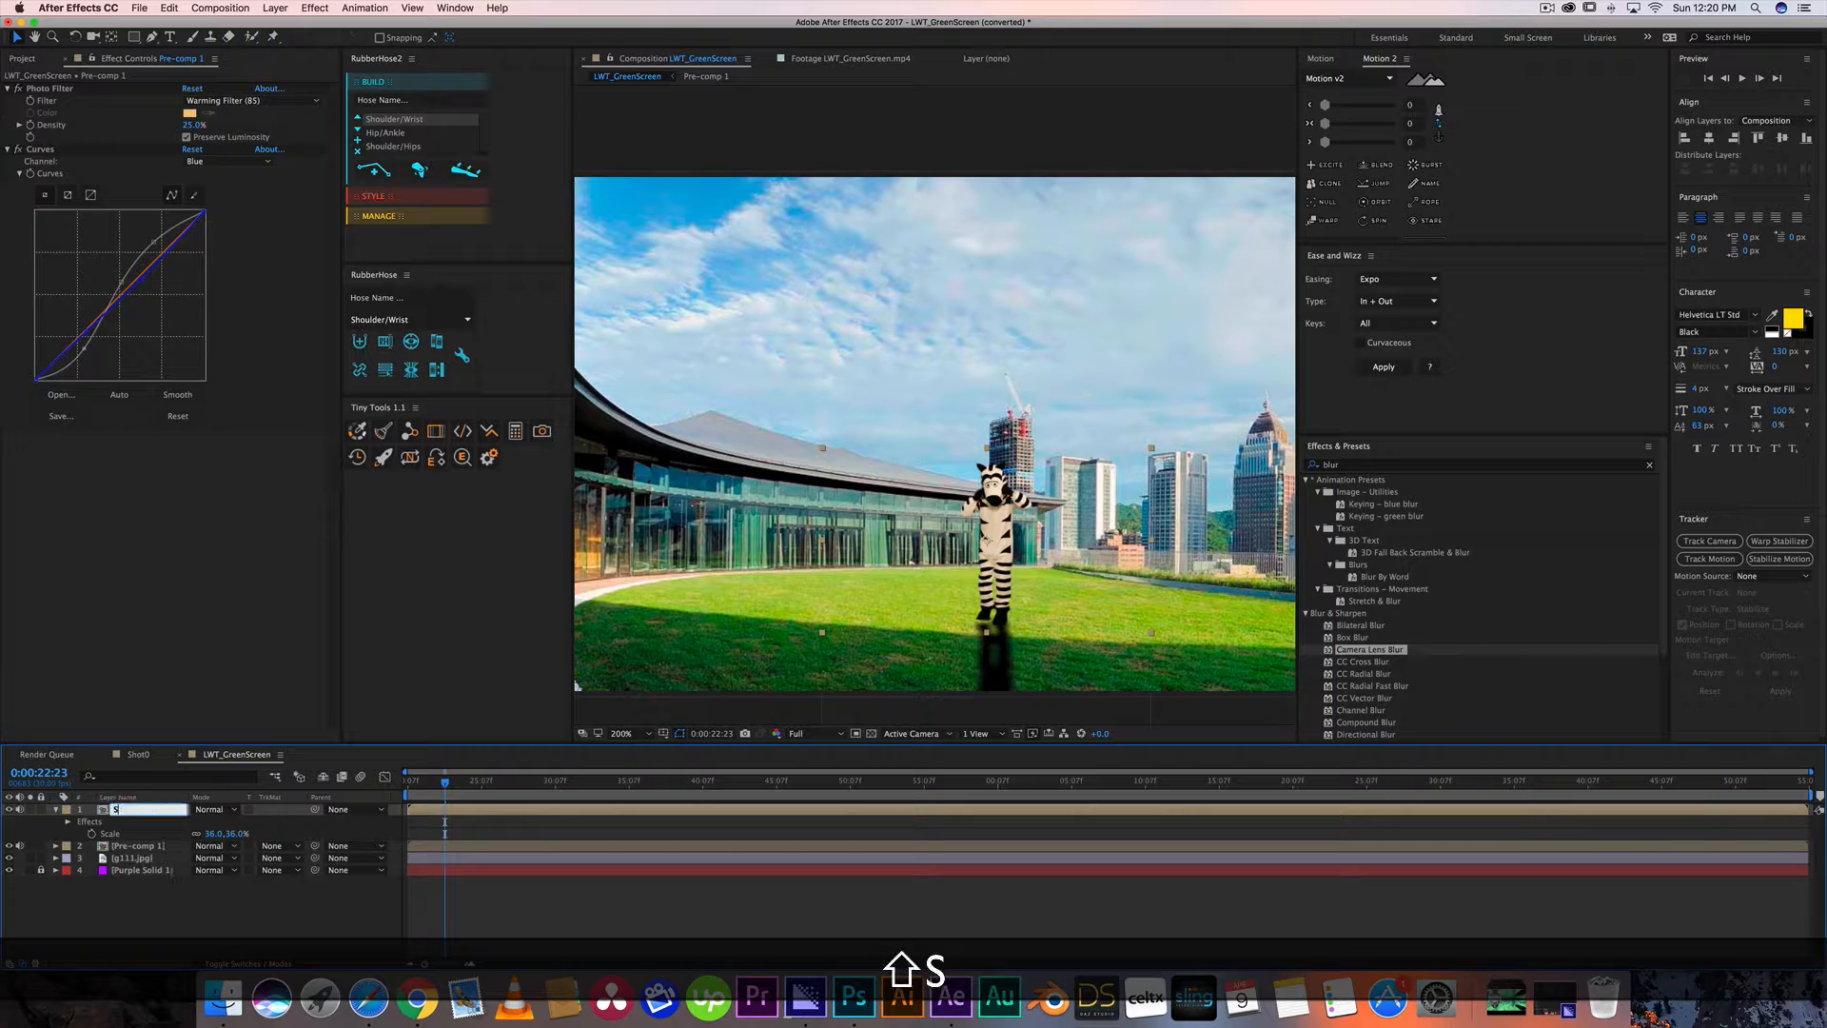
{"action": "type", "text": "how"}
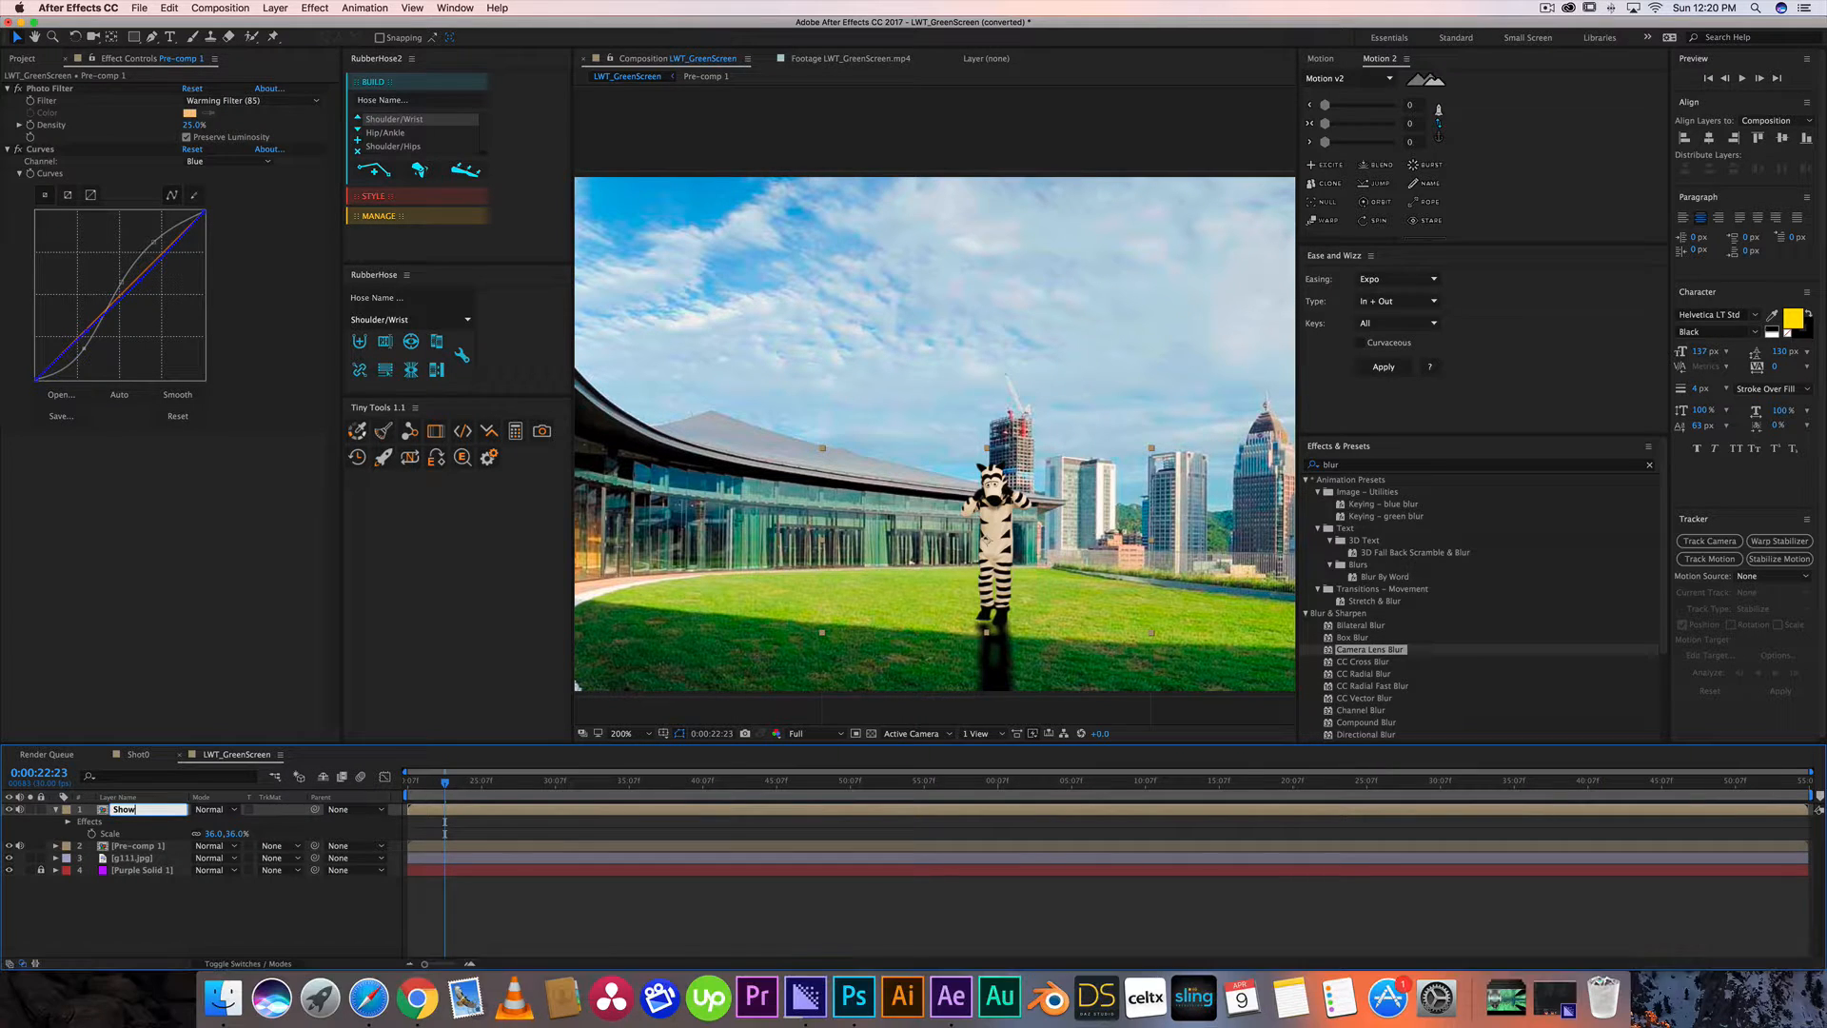
{"action": "key", "text": "BackSpace"}
{"action": "key", "text": "BackSpace"}
{"action": "key", "text": "BackSpace"}
{"action": "type", "text": "hadow"}
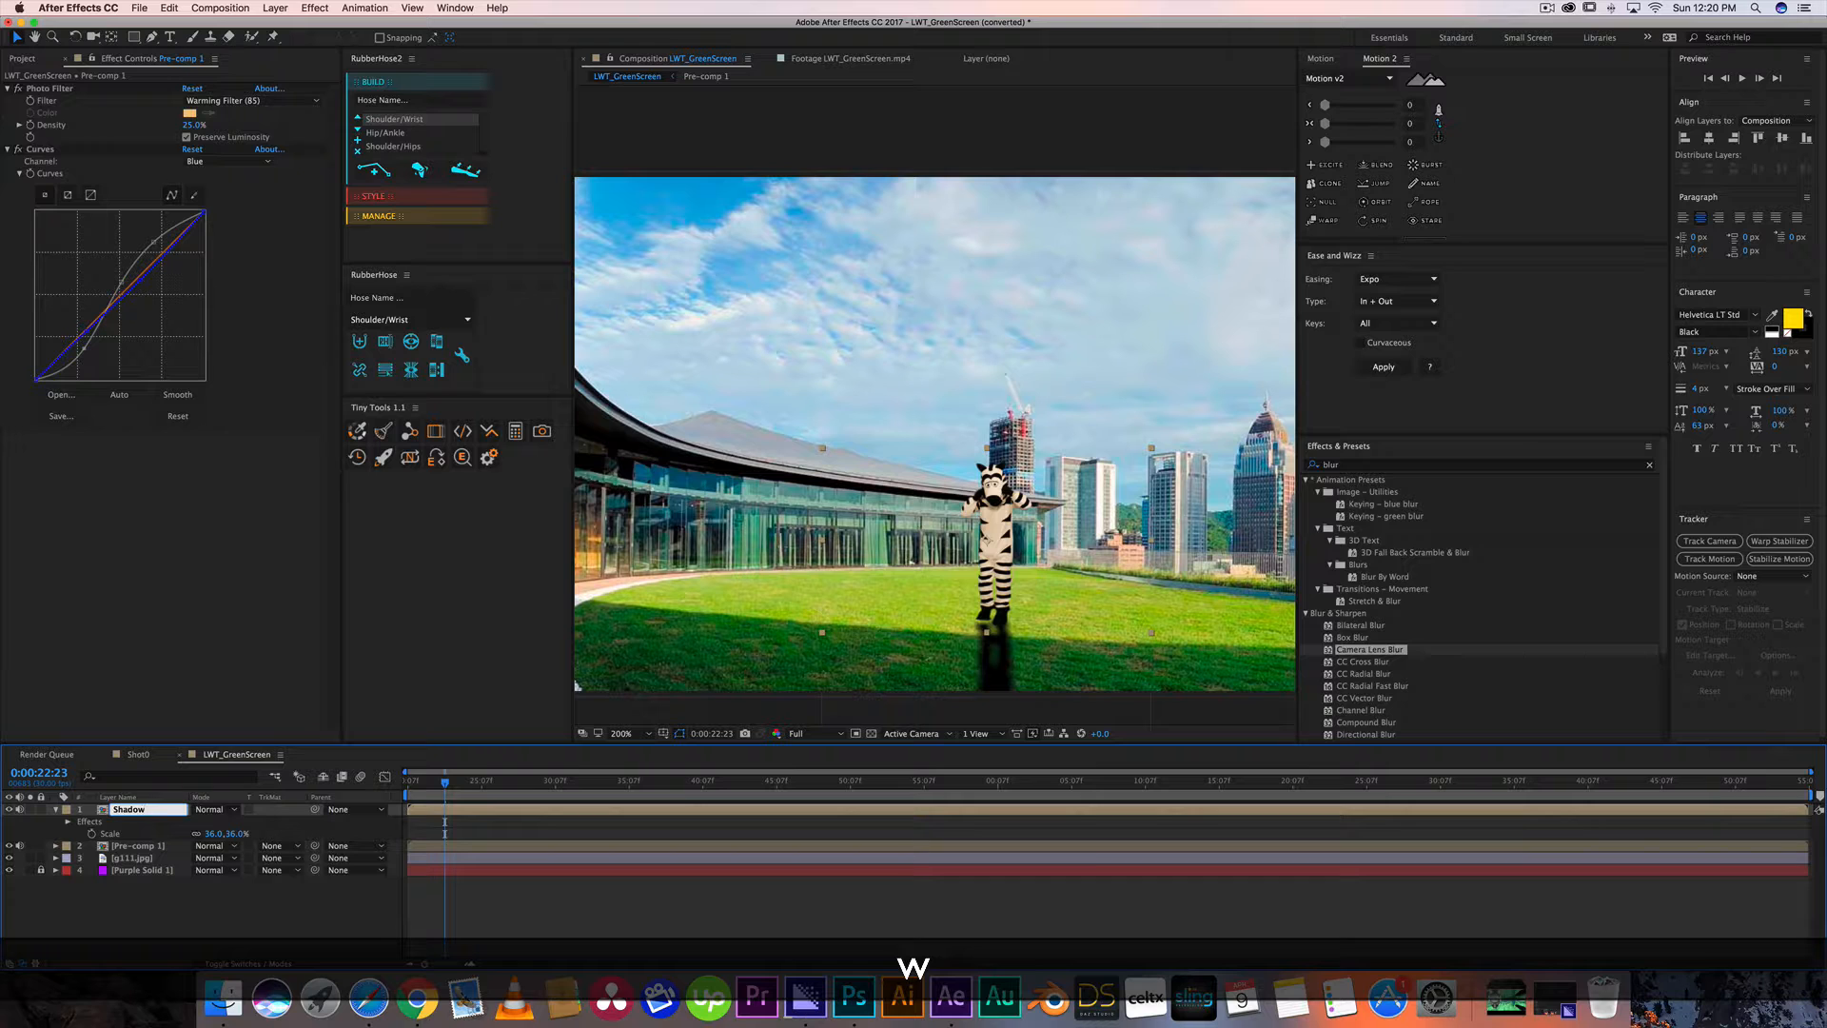
{"action": "key", "text": "Return"}
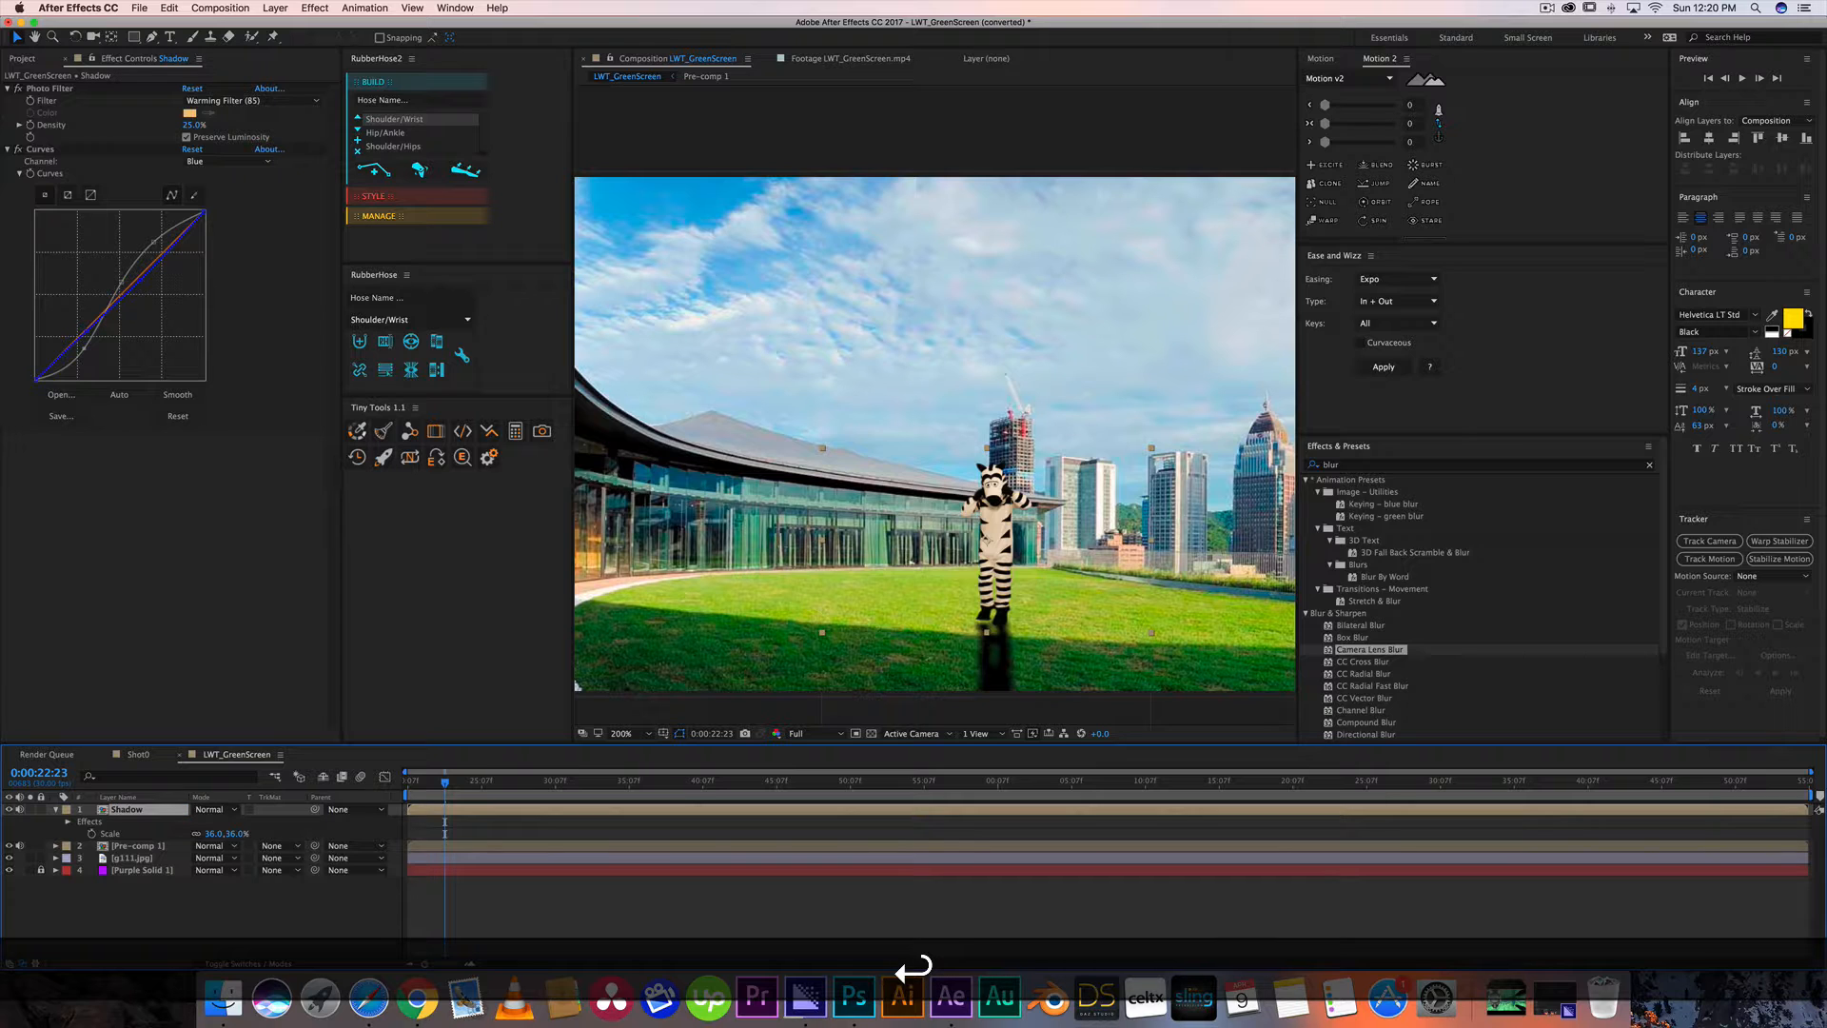
{"action": "left_click", "coordinate": [297, 926]}
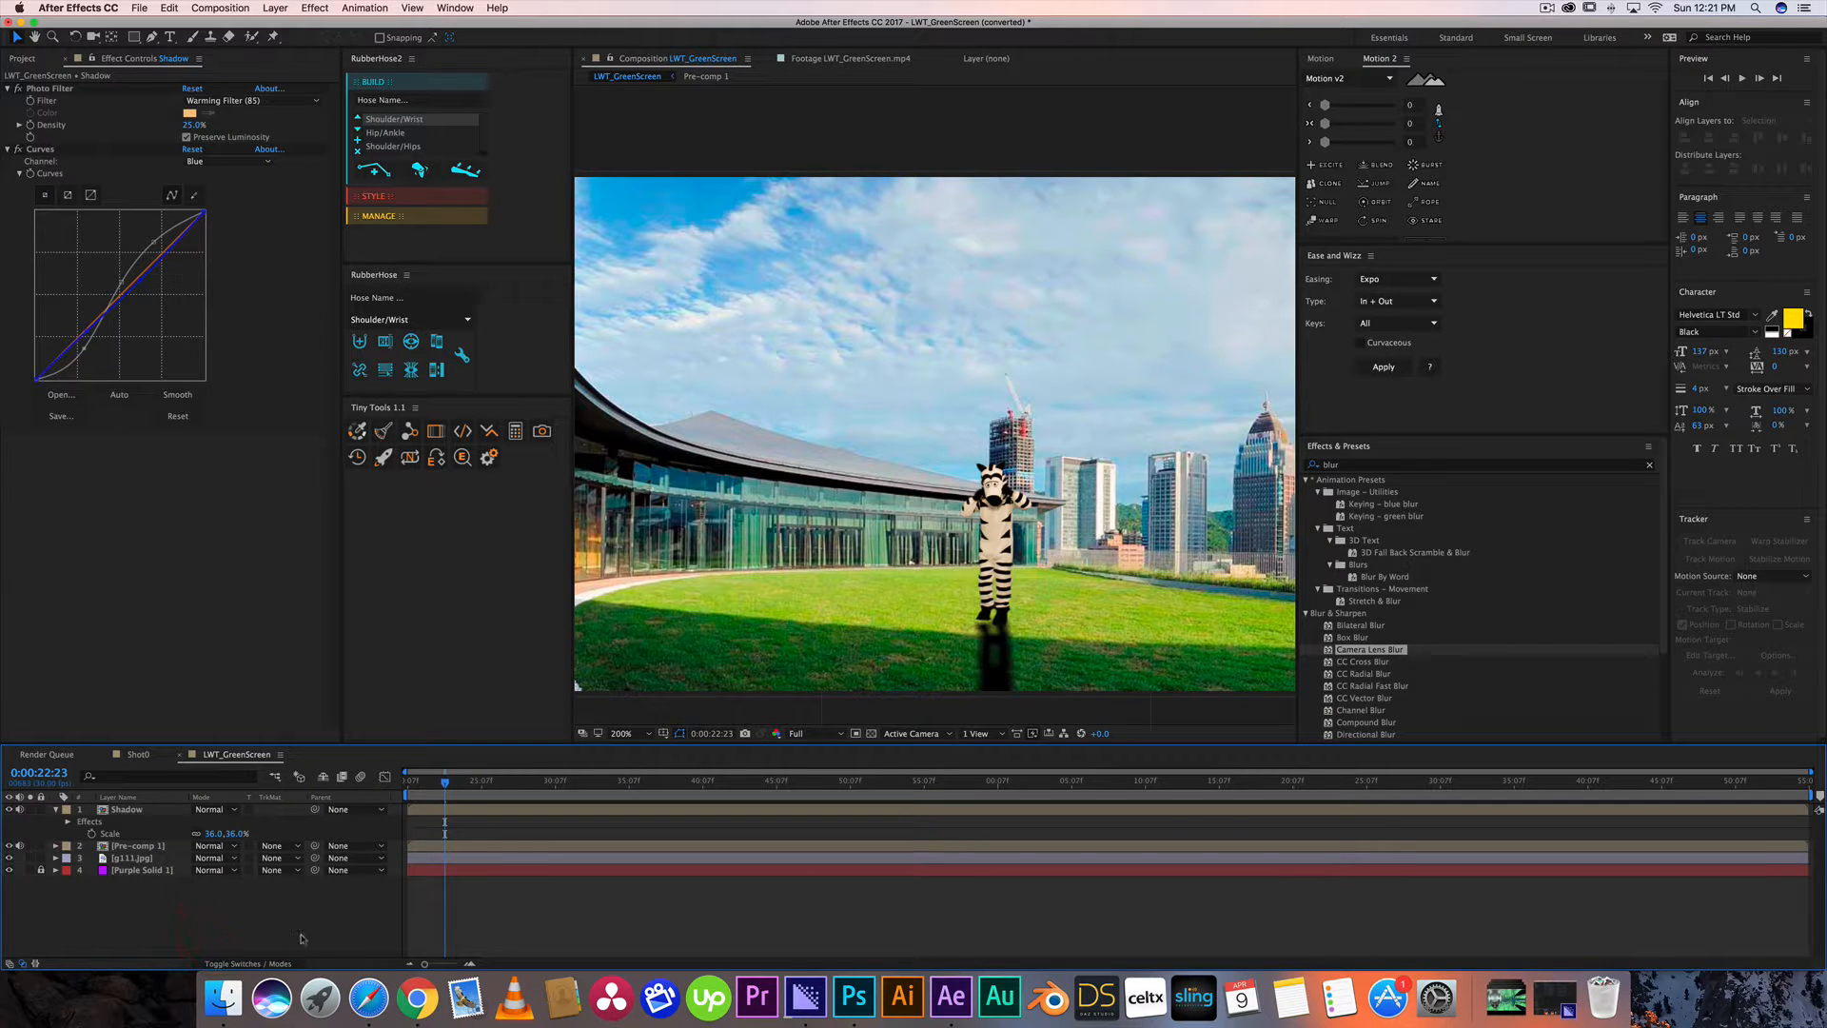
Toggle the flipped layer's visibility to identify it, rename the top layer as Z, and select the flipped Pre-comp 1 layer.
{"action": "left_click", "coordinate": [116, 809]}
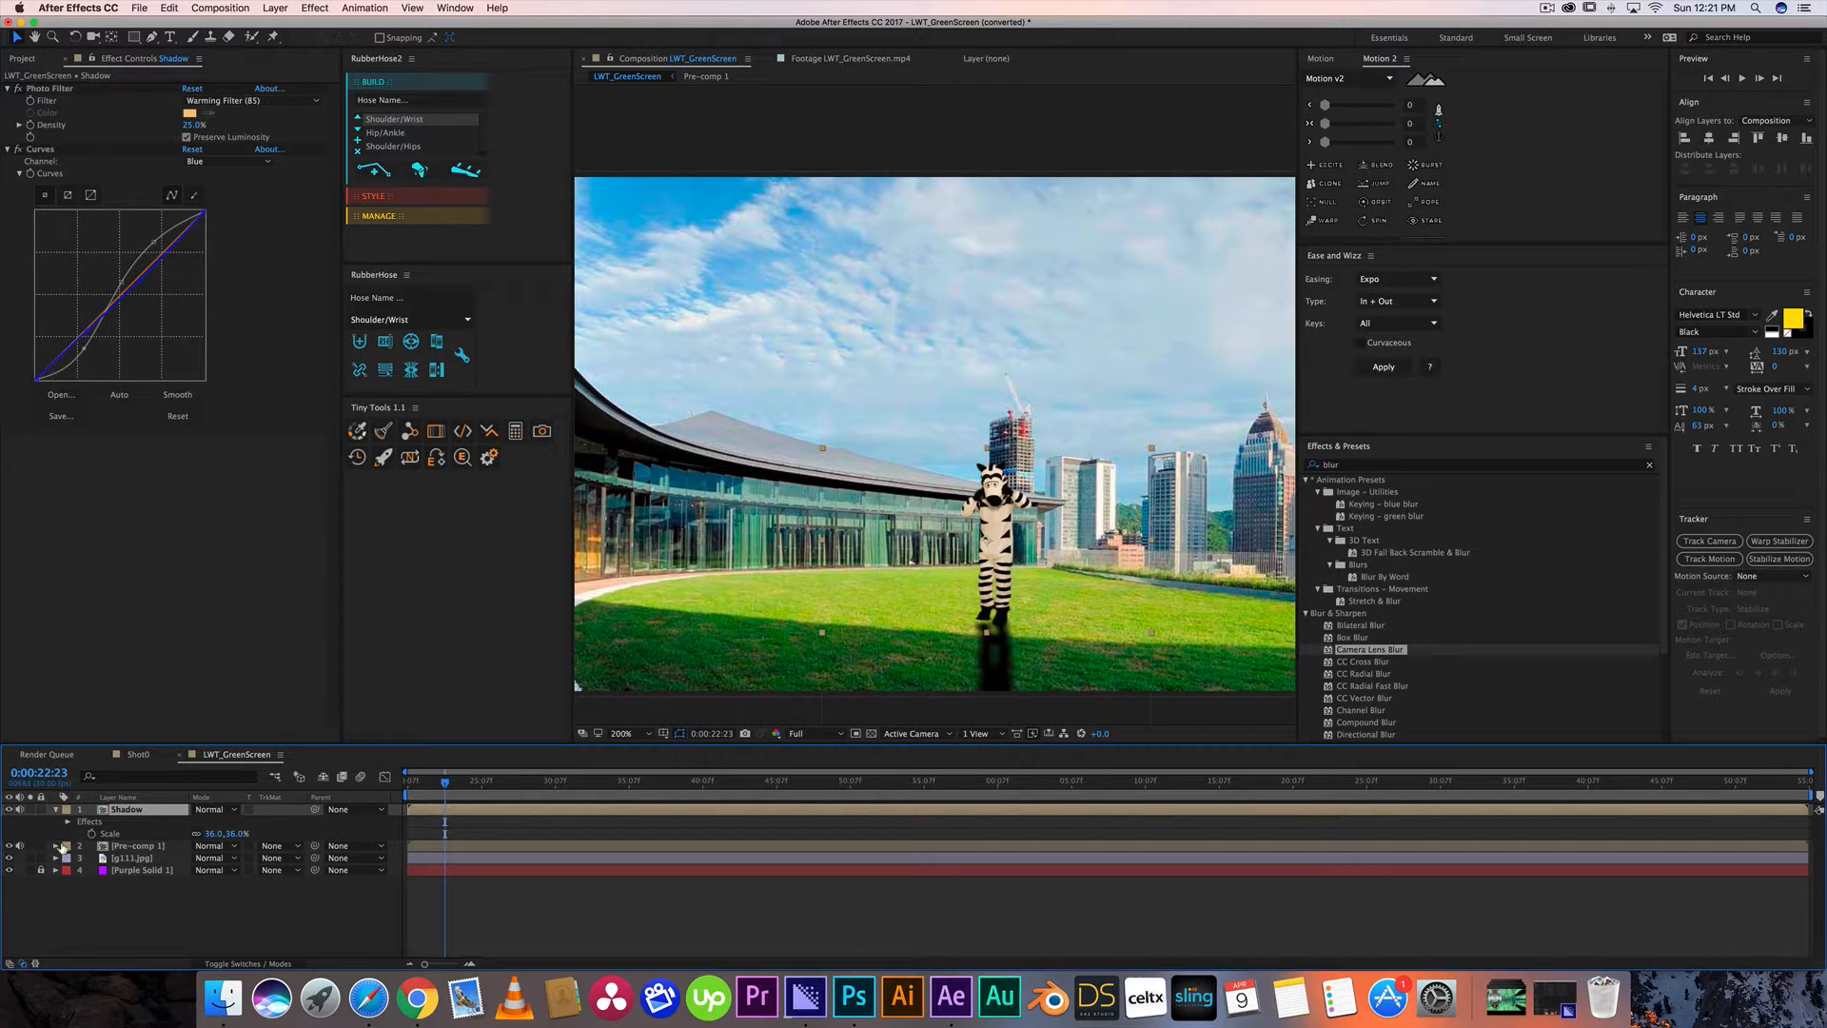
{"action": "left_click", "coordinate": [10, 846]}
{"action": "left_click", "coordinate": [9, 845]}
{"action": "key", "text": "Return"}
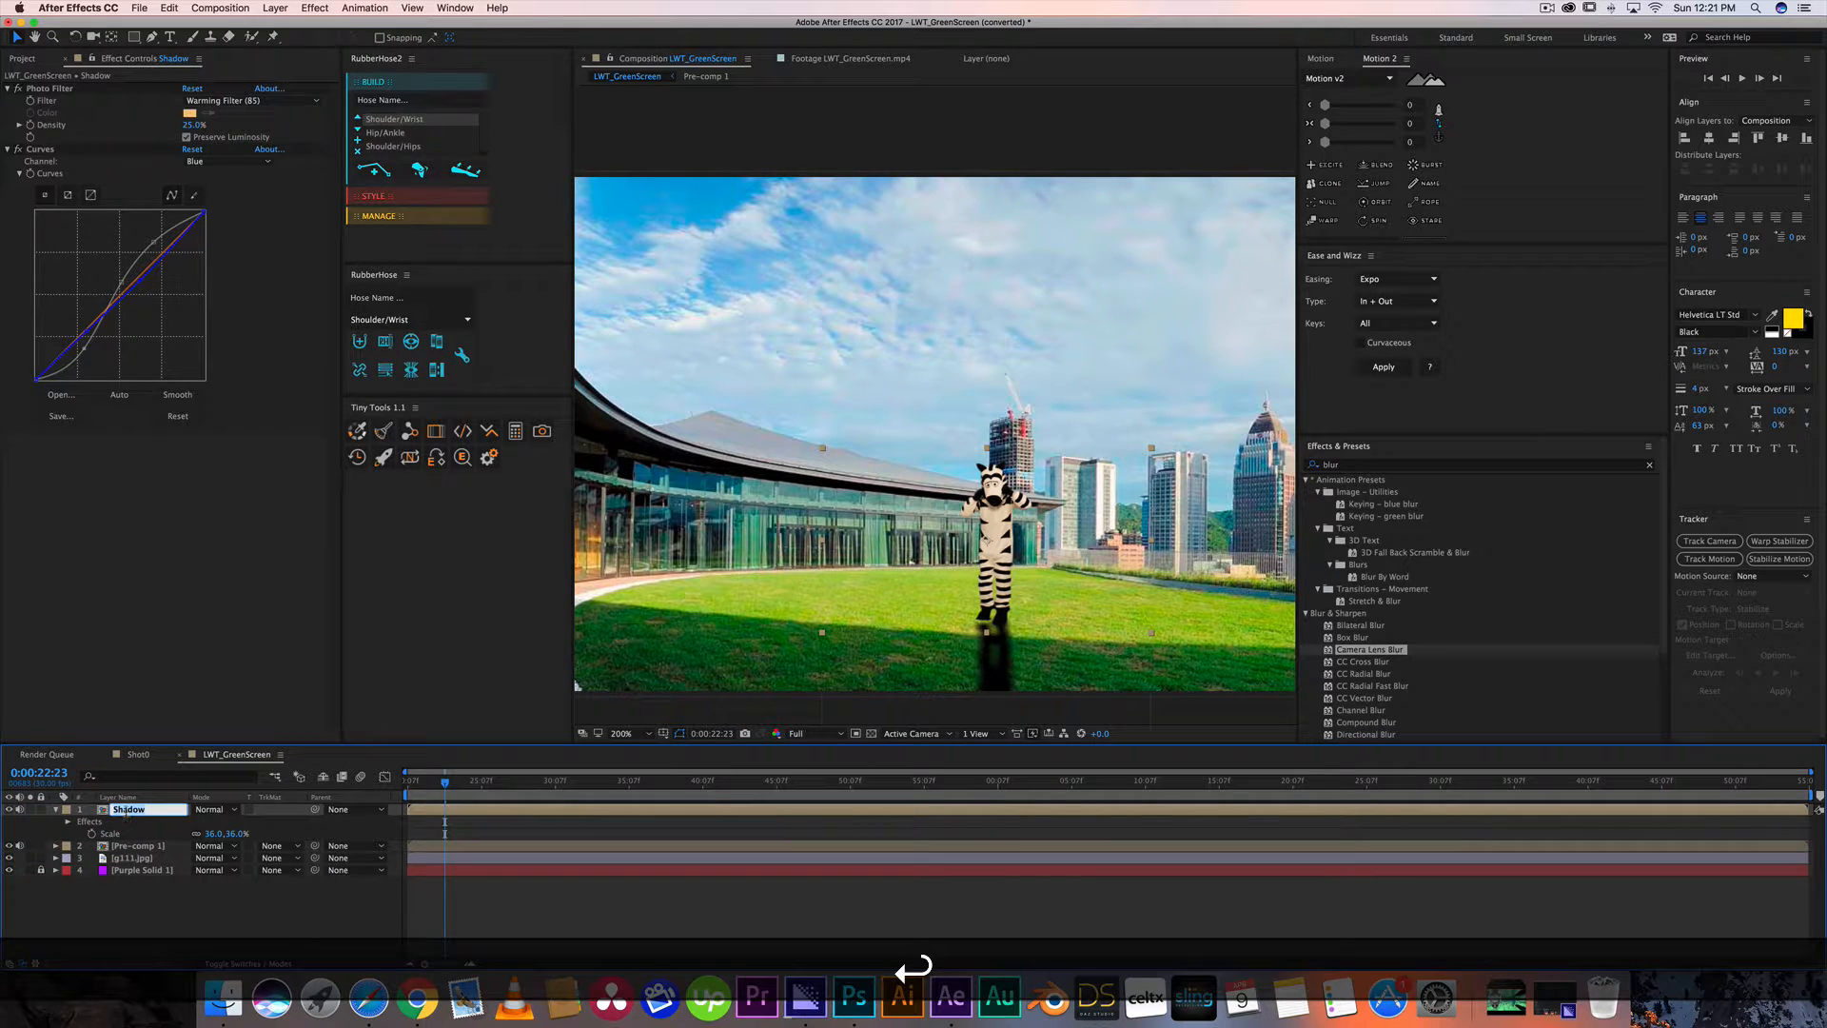
{"action": "type", "text": "\\"}
{"action": "key", "text": "BackSpace"}
{"action": "type", "text": "Z"}
{"action": "key", "text": "Return"}
{"action": "left_click", "coordinate": [114, 847]}
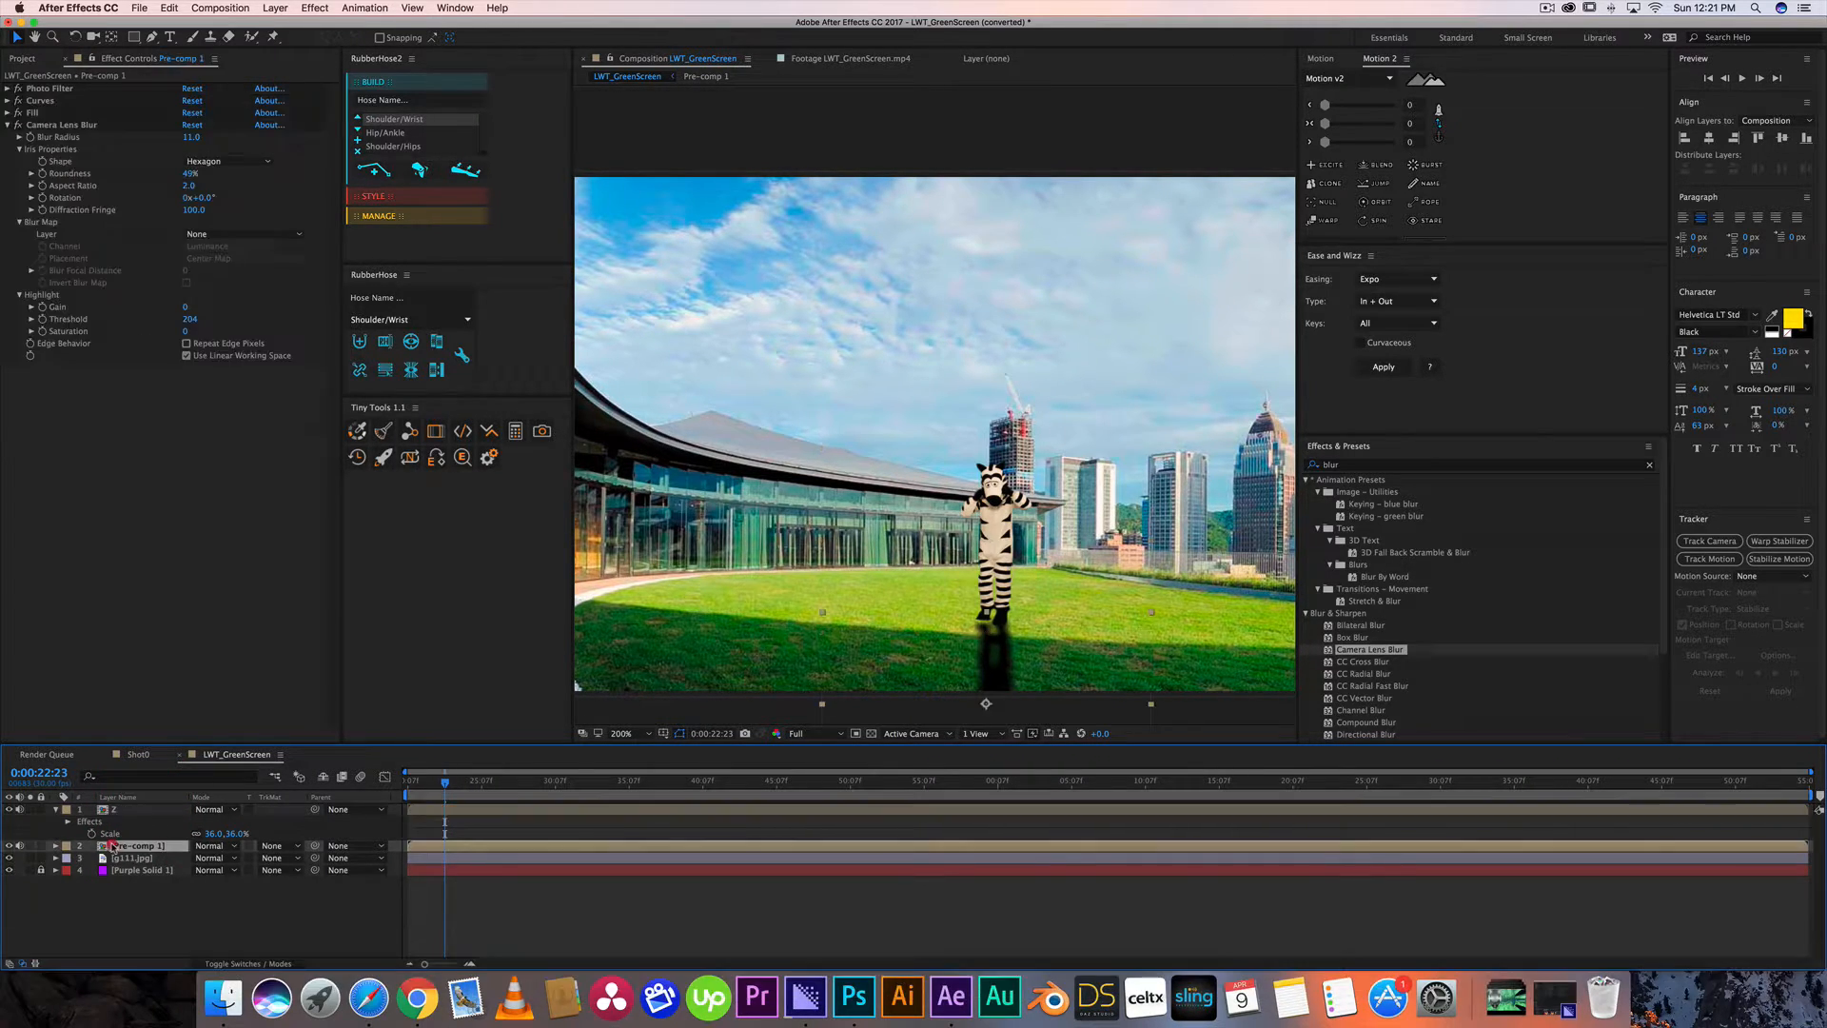
Rename the flipped Pre-comp 1 layer as Shadow and collapse the Z layer's properties.
{"action": "key", "text": "Return"}
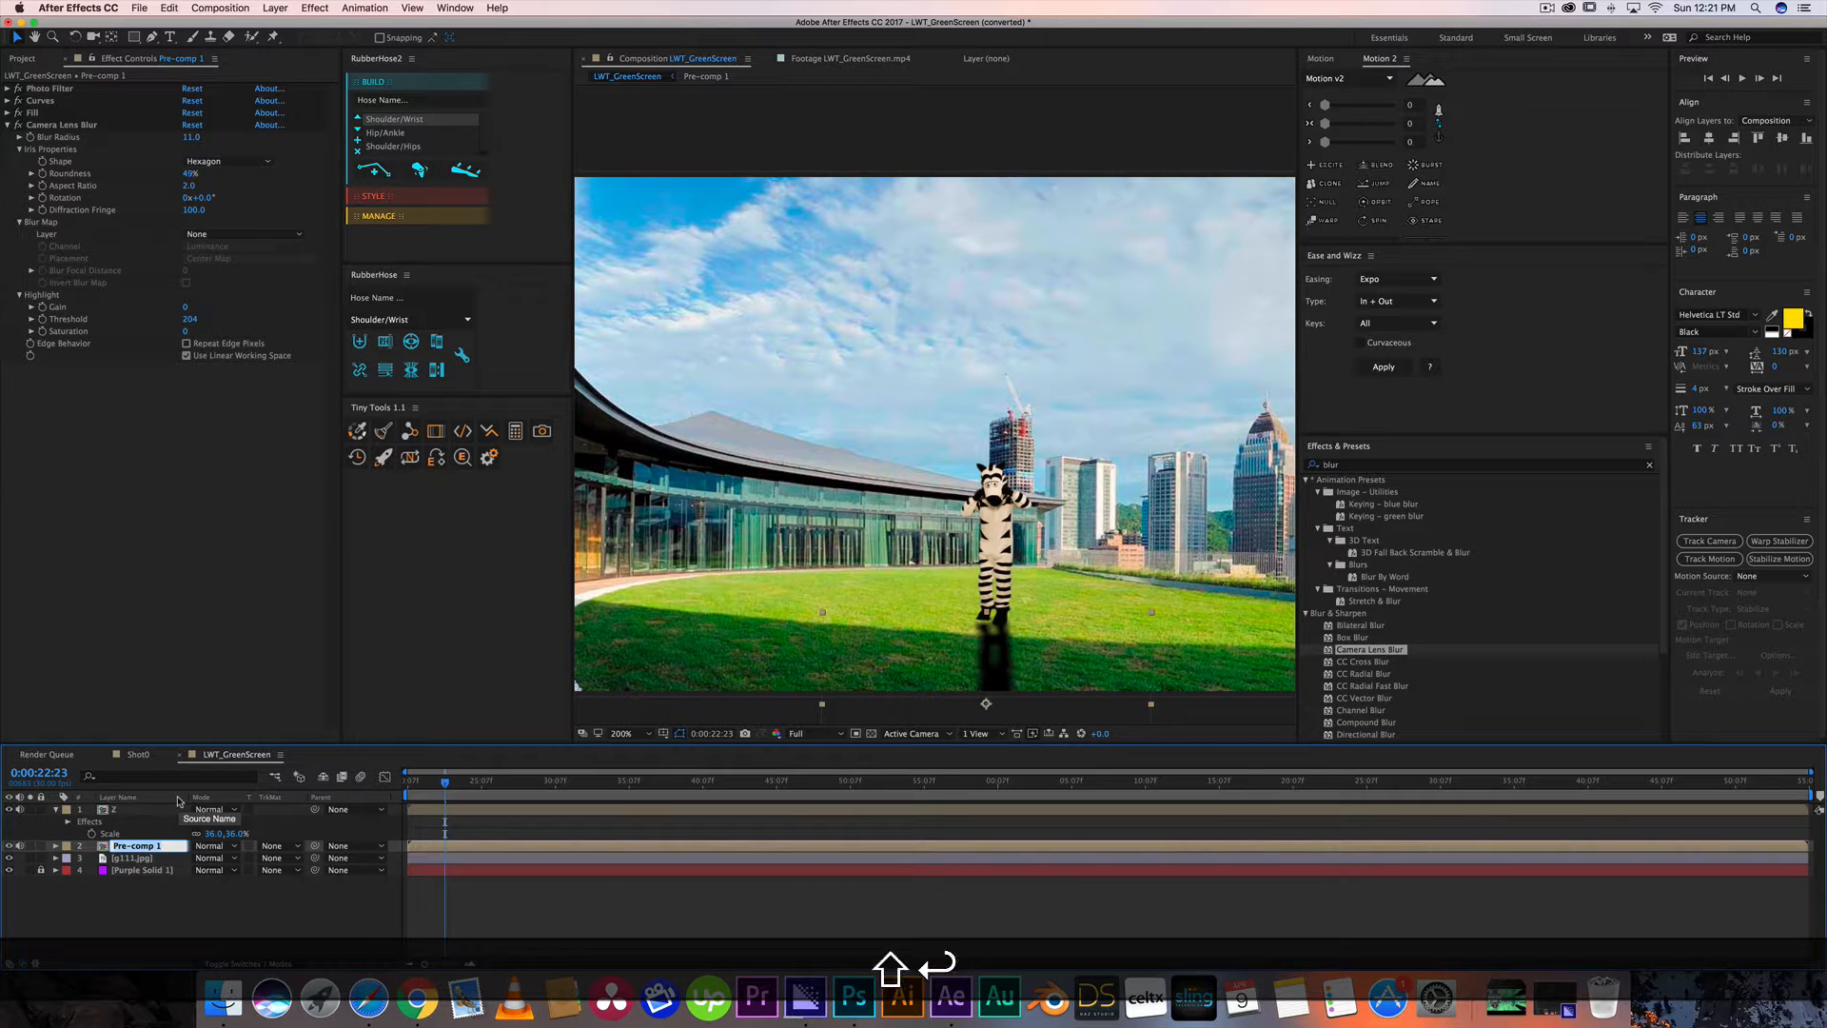
{"action": "type", "text": "Shadow"}
{"action": "key", "text": "Return"}
{"action": "left_click", "coordinate": [54, 810]}
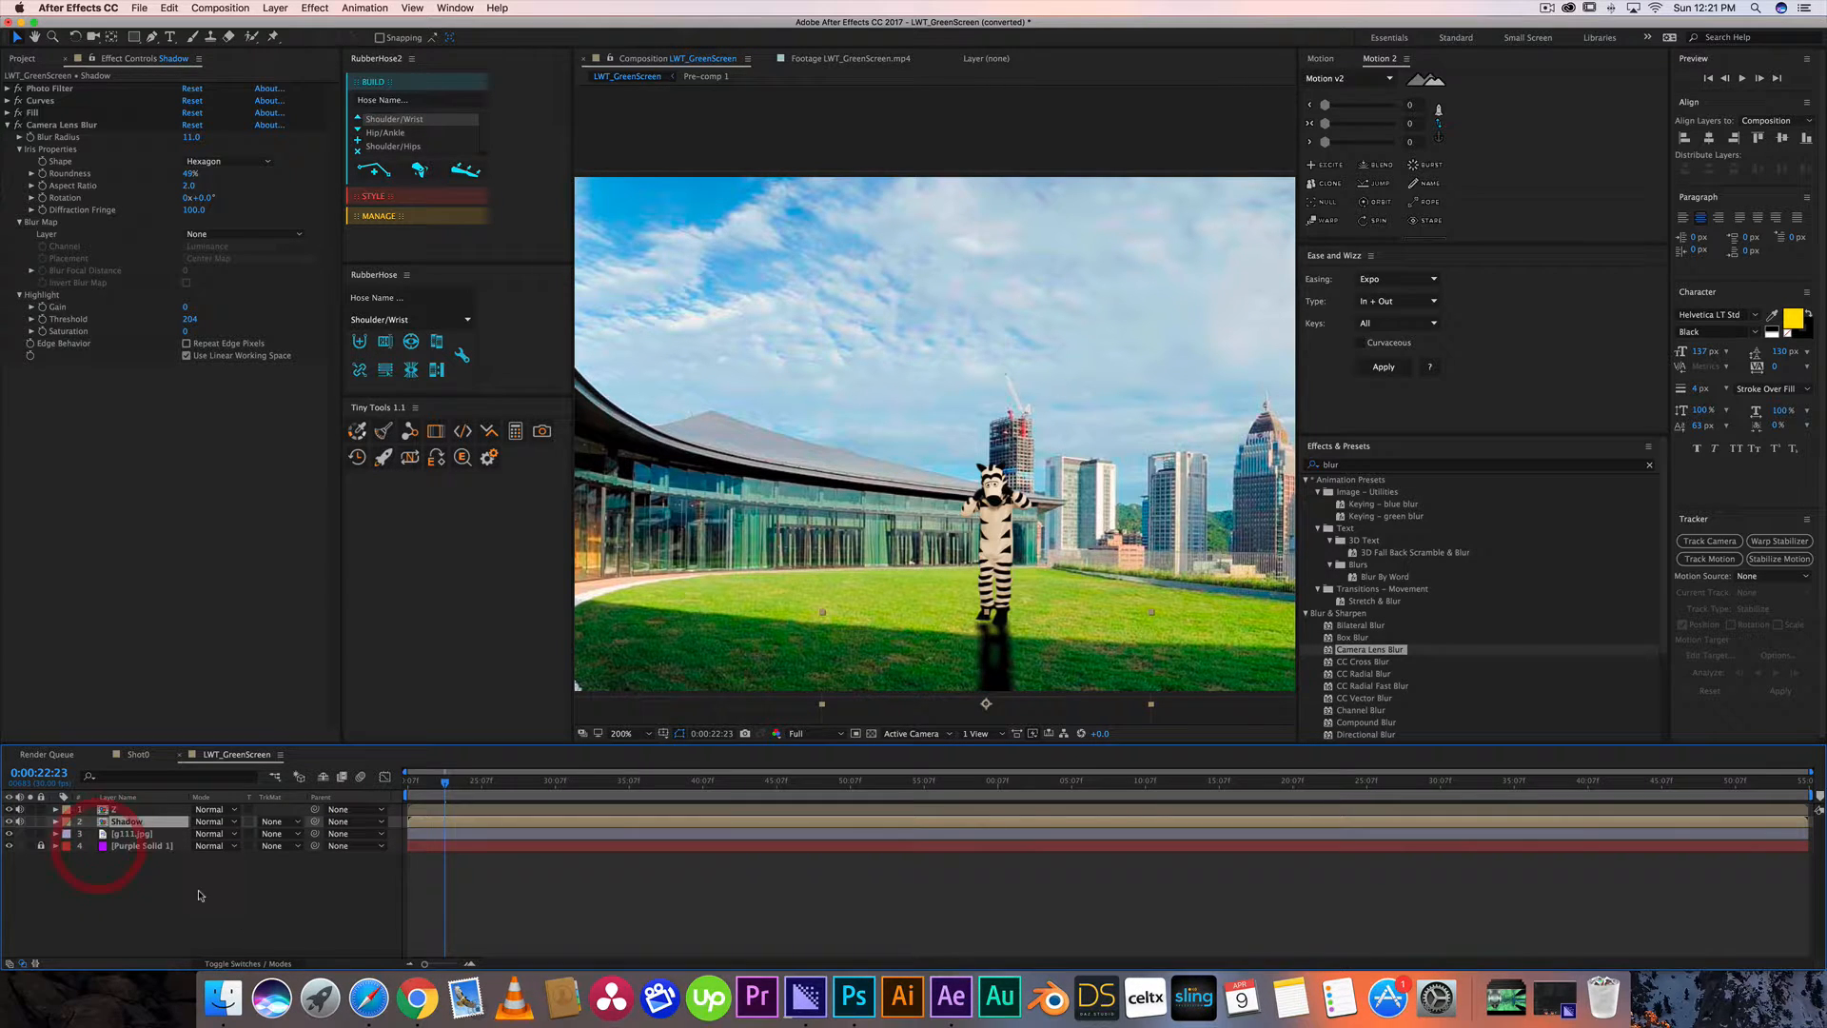
Make the Shadow layer a 3D layer.
{"action": "left_click", "coordinate": [279, 959]}
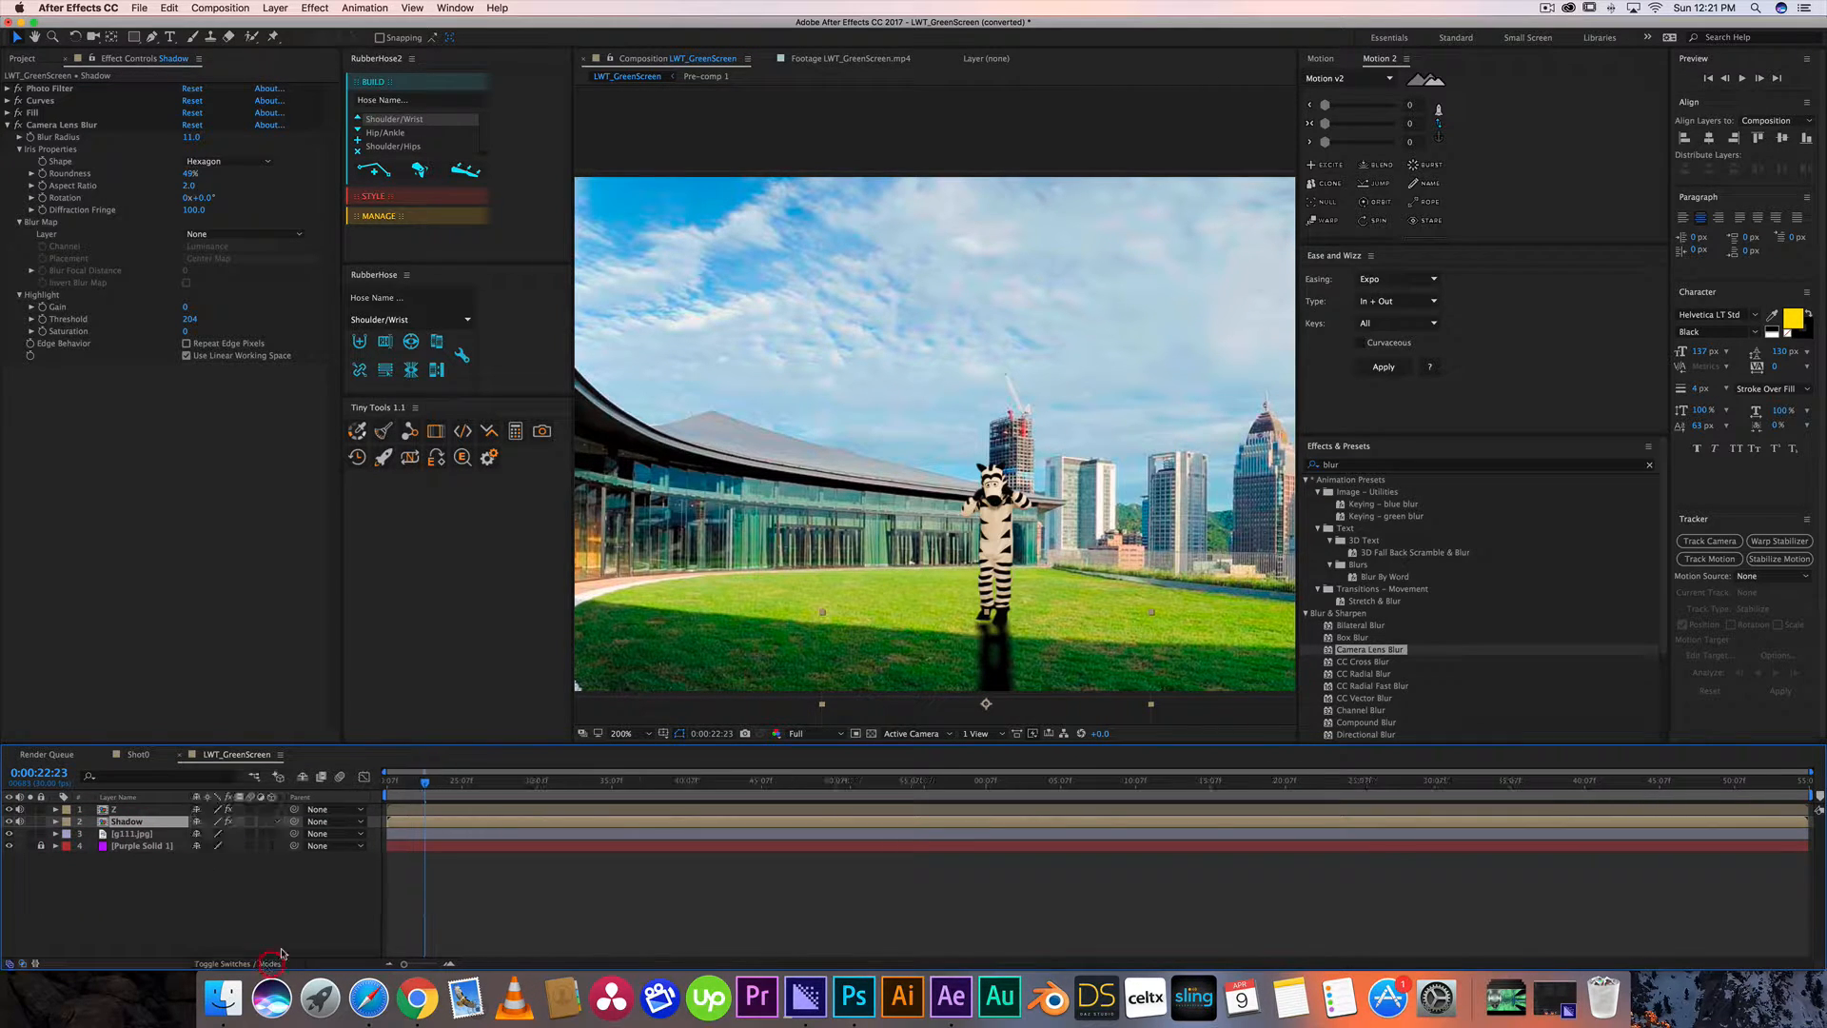
{"action": "left_click", "coordinate": [271, 822]}
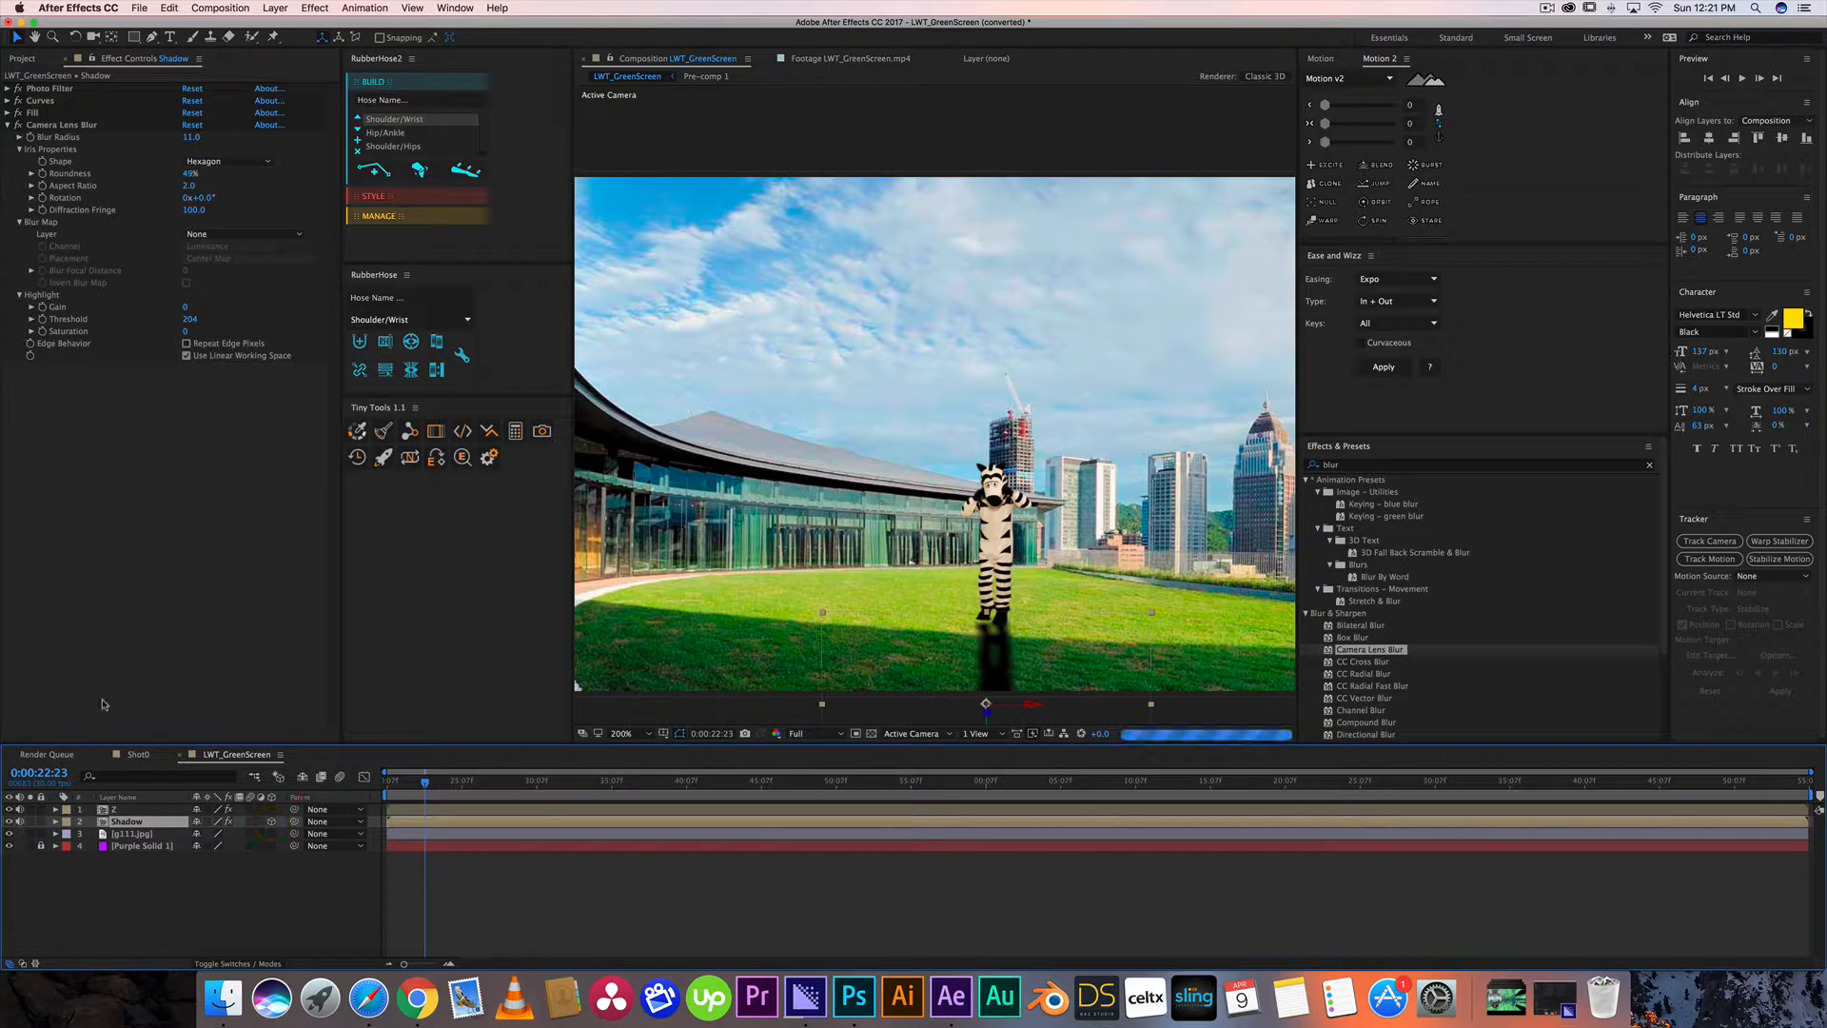
{"action": "key", "text": "comma"}
{"action": "key", "text": "comma"}
{"action": "key", "text": "comma"}
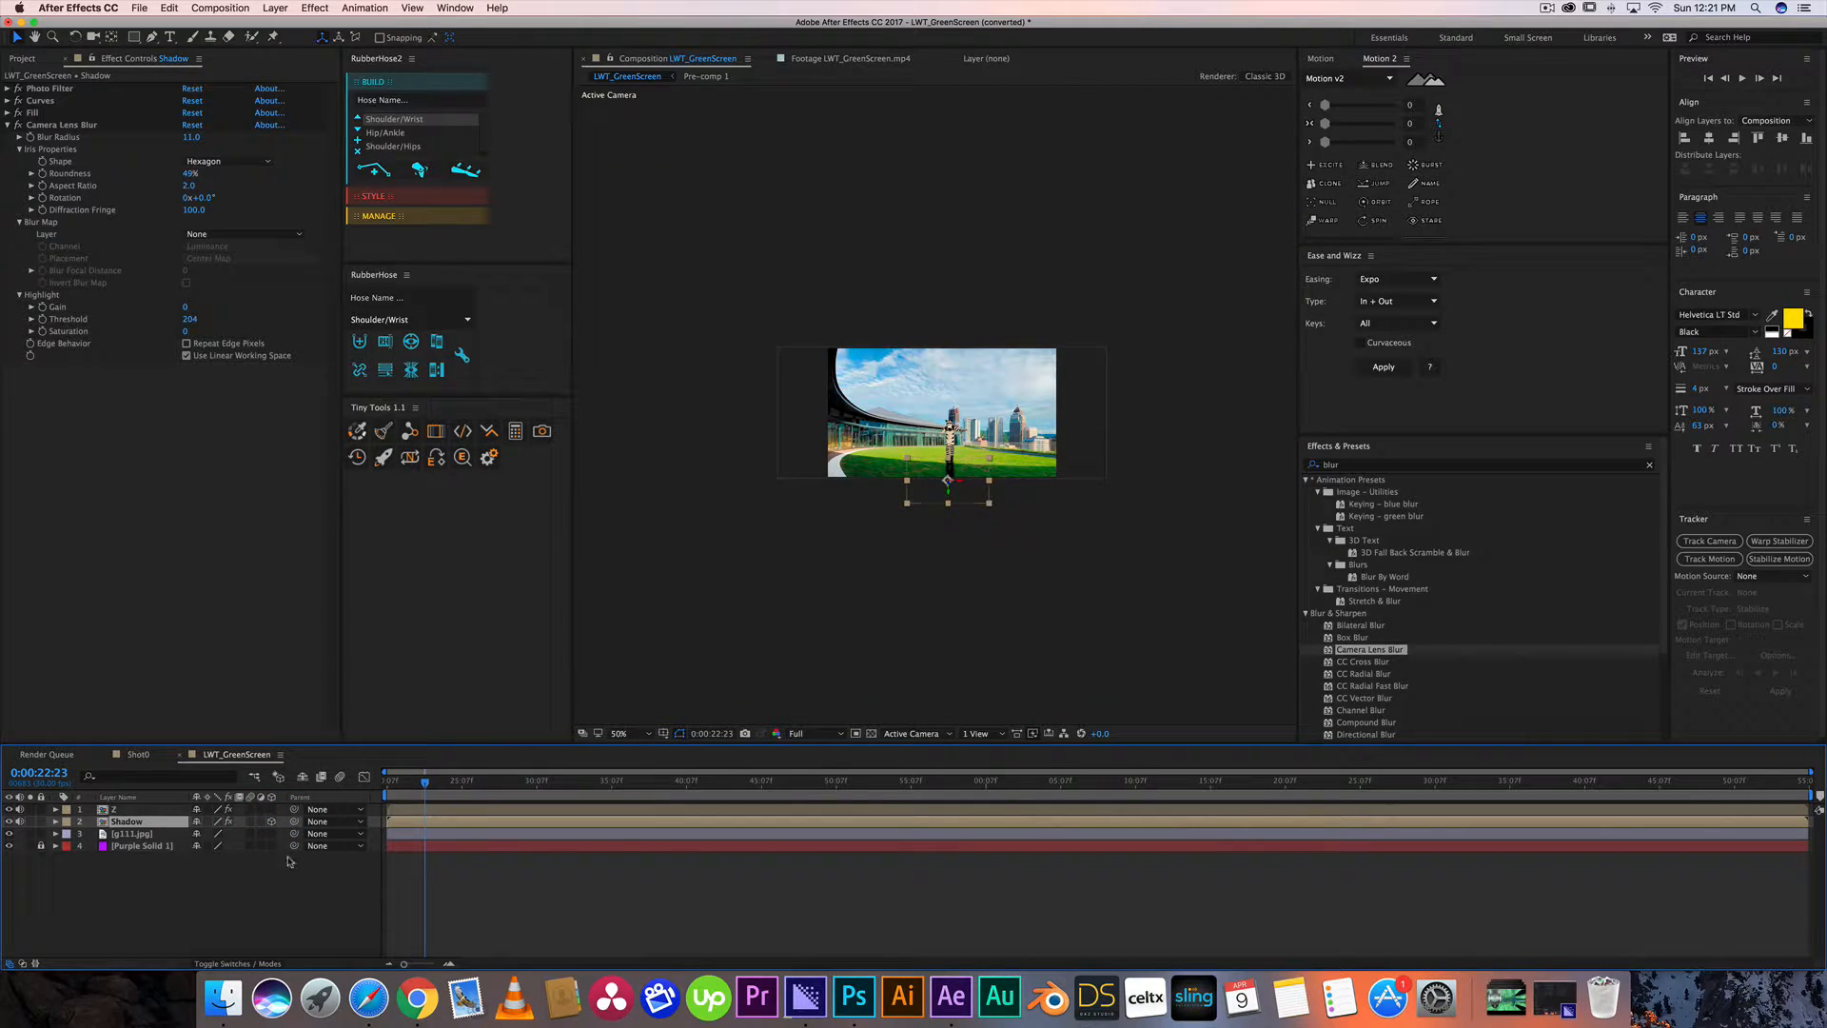
{"action": "left_click", "coordinate": [623, 733]}
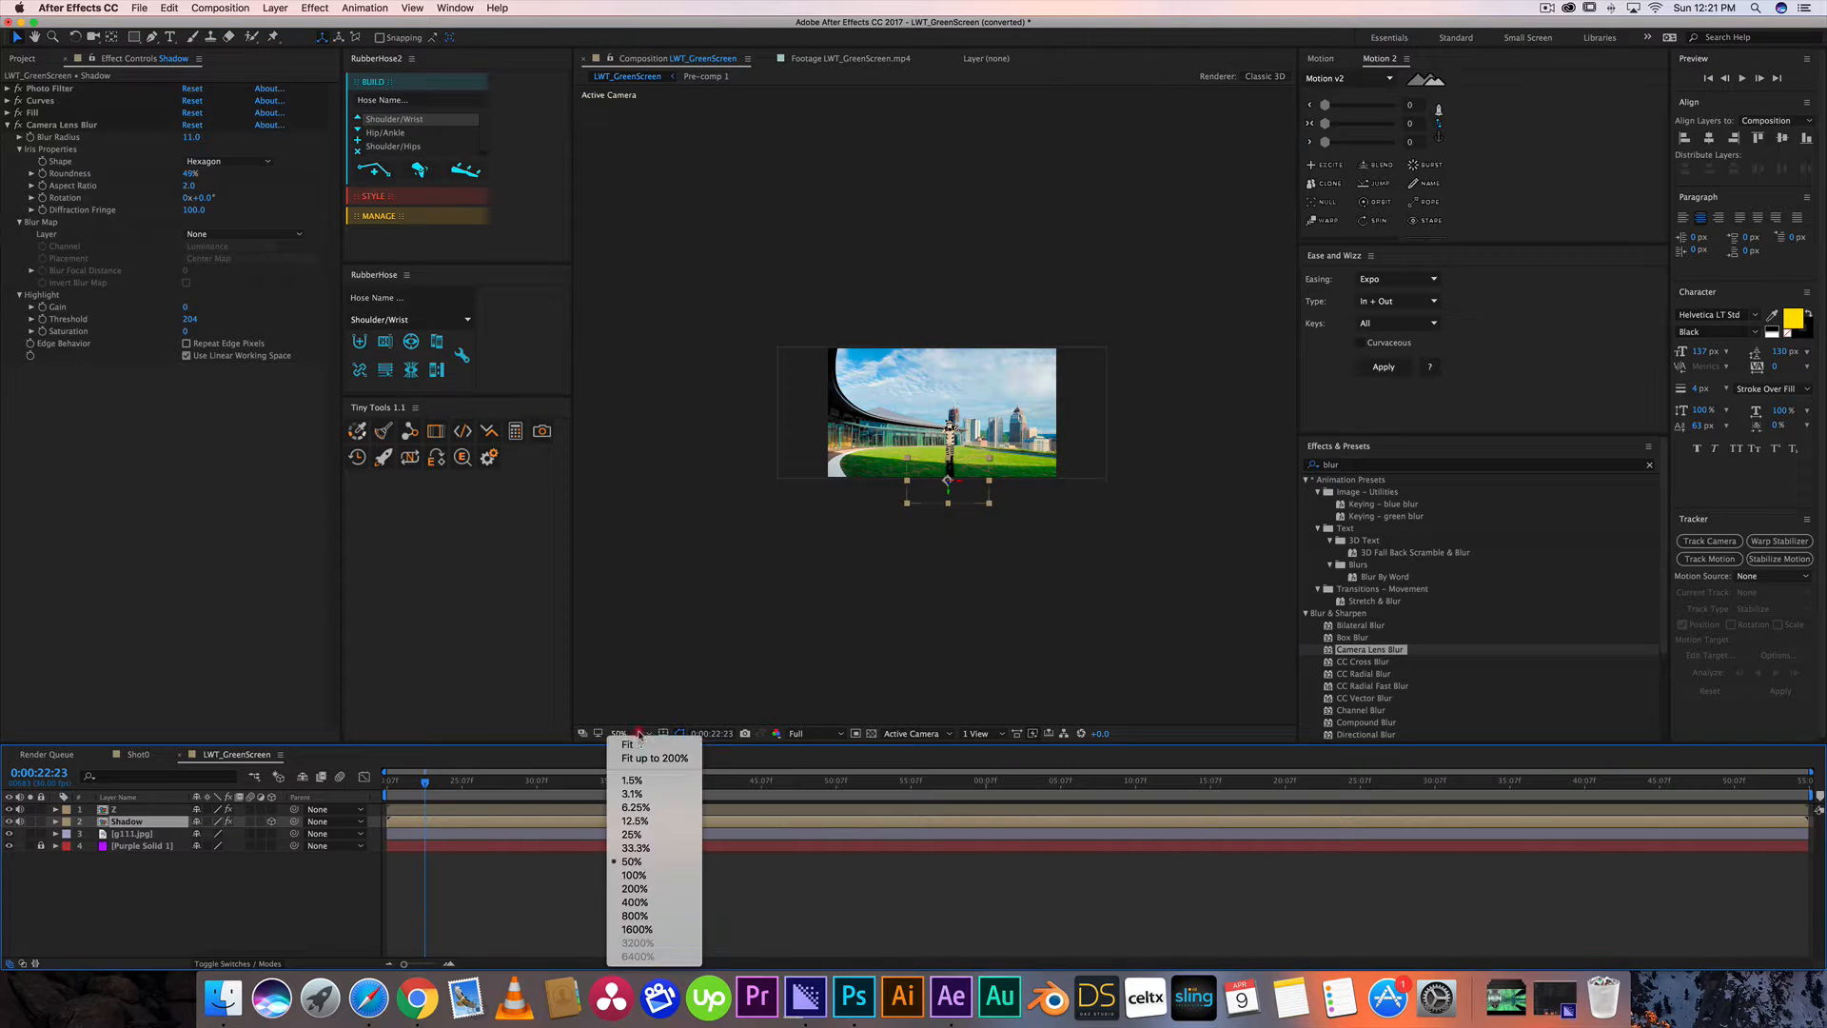
{"action": "left_click", "coordinate": [632, 752]}
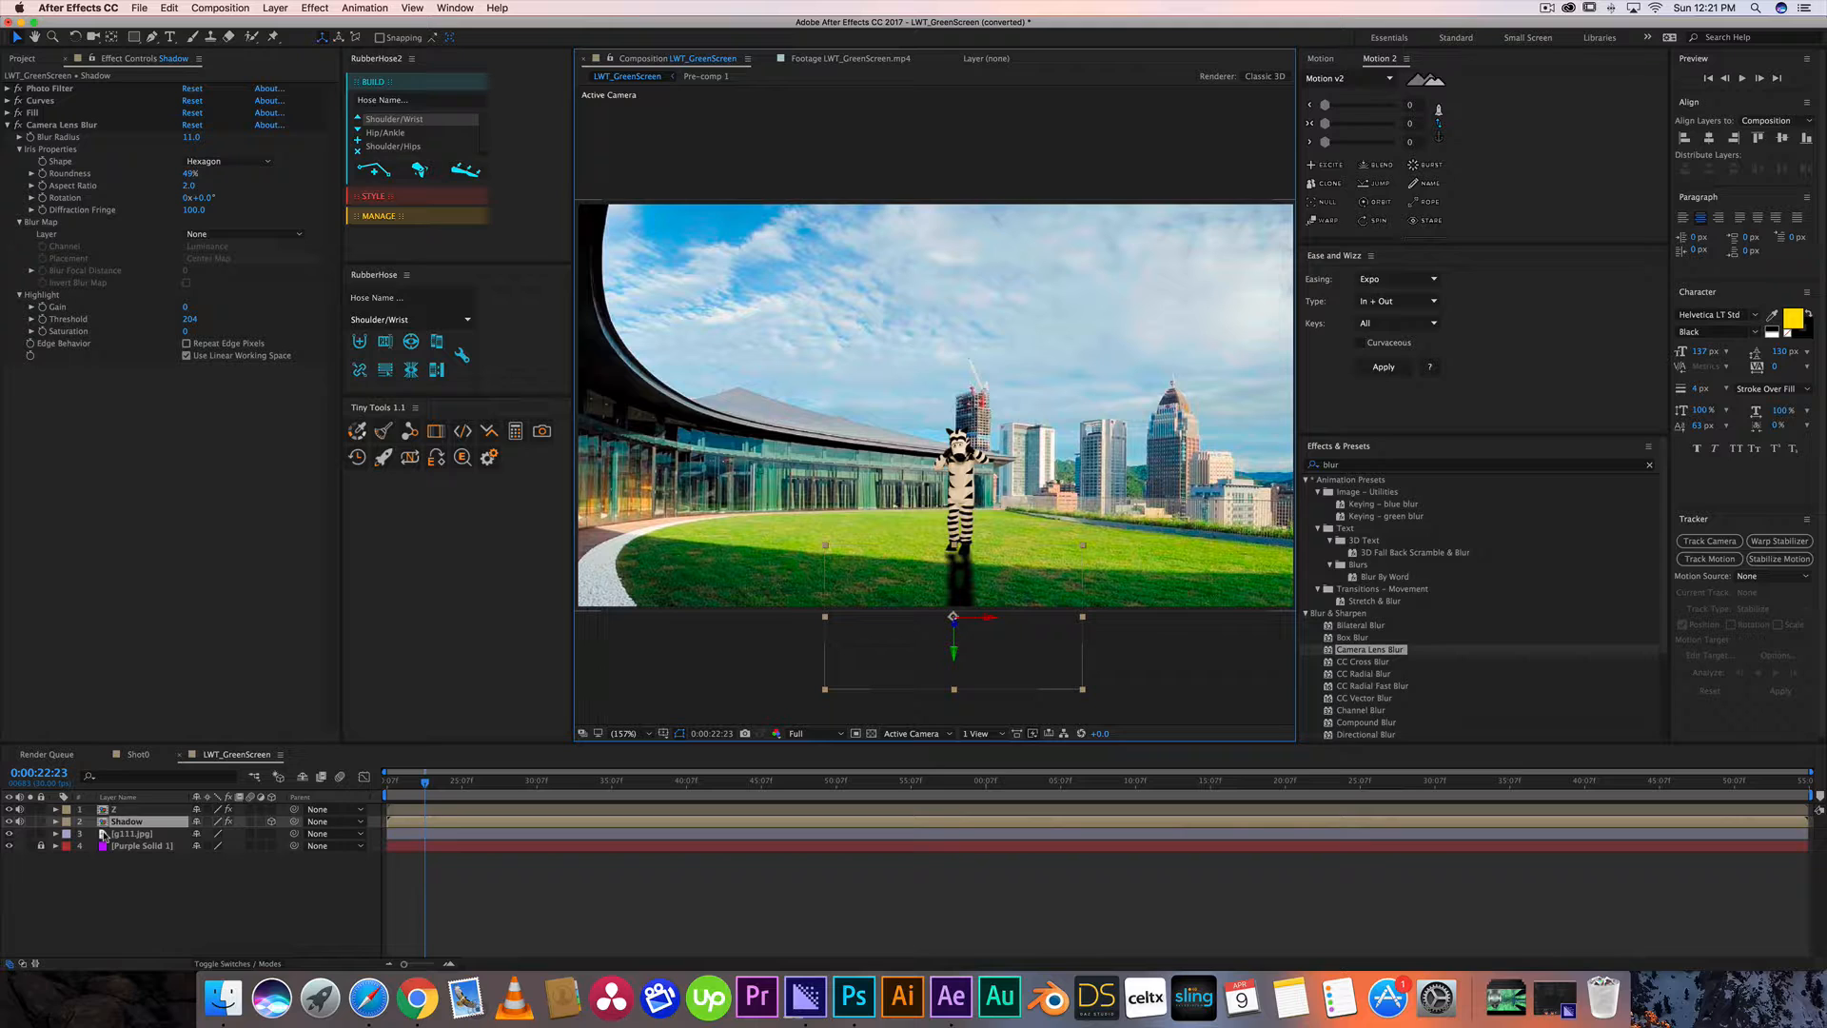
Tilt the Shadow layer to about -40° on its X rotation and reposition it so the shadow meets the zebra's feet.
{"action": "key", "text": "r"}
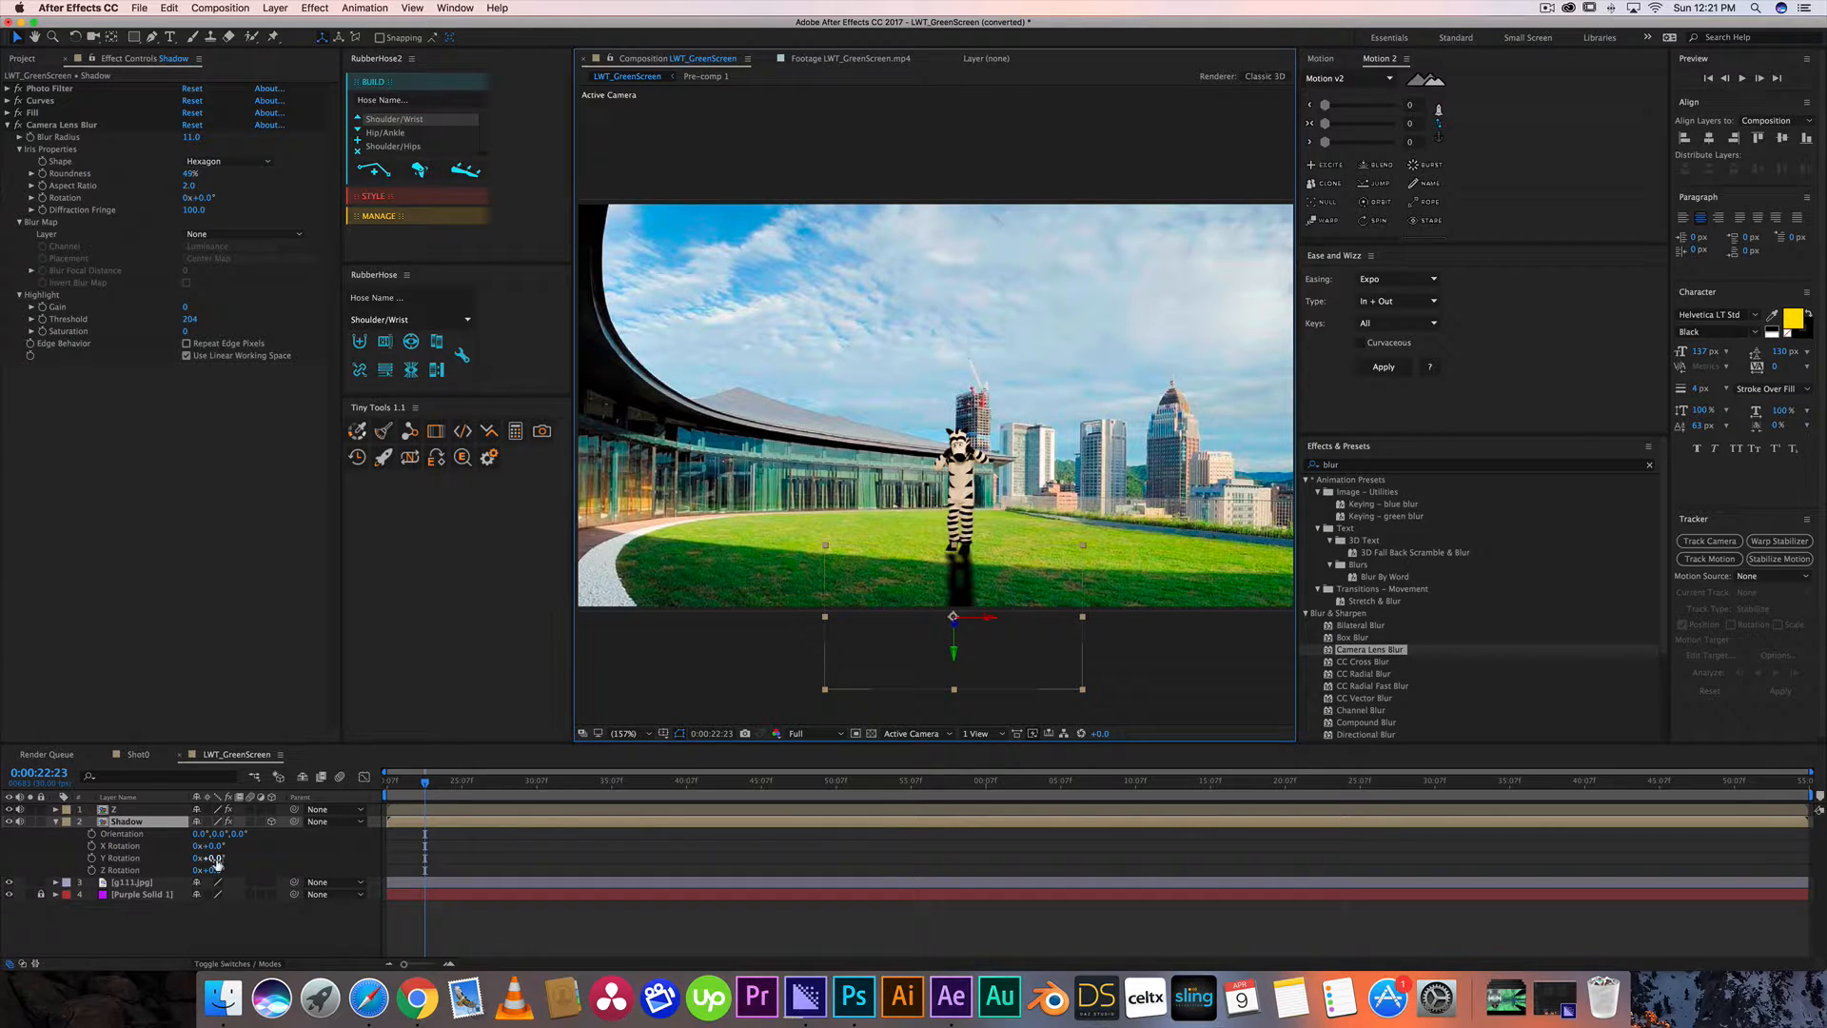
{"action": "mouse_move", "coordinate": [209, 859]}
{"action": "left_mouse_down"}
{"action": "mouse_move", "coordinate": [245, 871]}
{"action": "mouse_move", "coordinate": [191, 861]}
{"action": "left_mouse_up"}
{"action": "key", "text": "super+z"}
{"action": "key", "text": "super+z"}
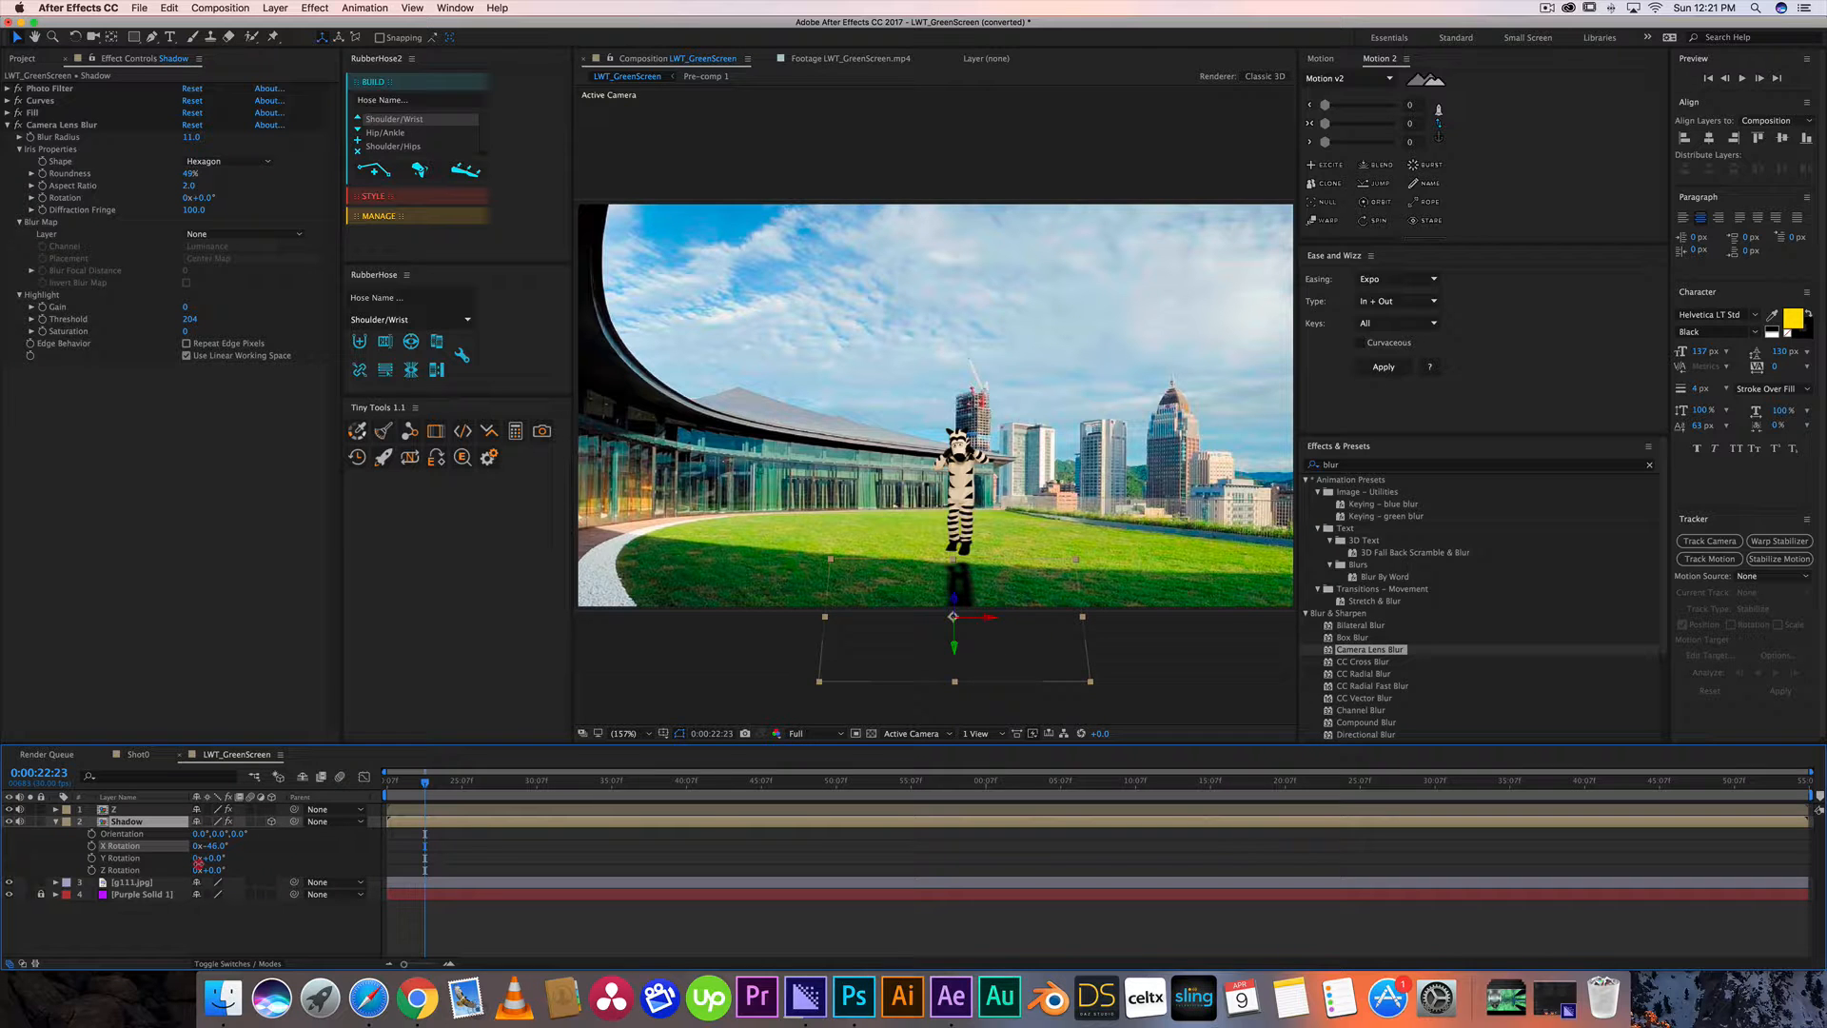
{"action": "left_click_drag", "start_coordinate": [958, 659], "coordinate": [993, 602]}
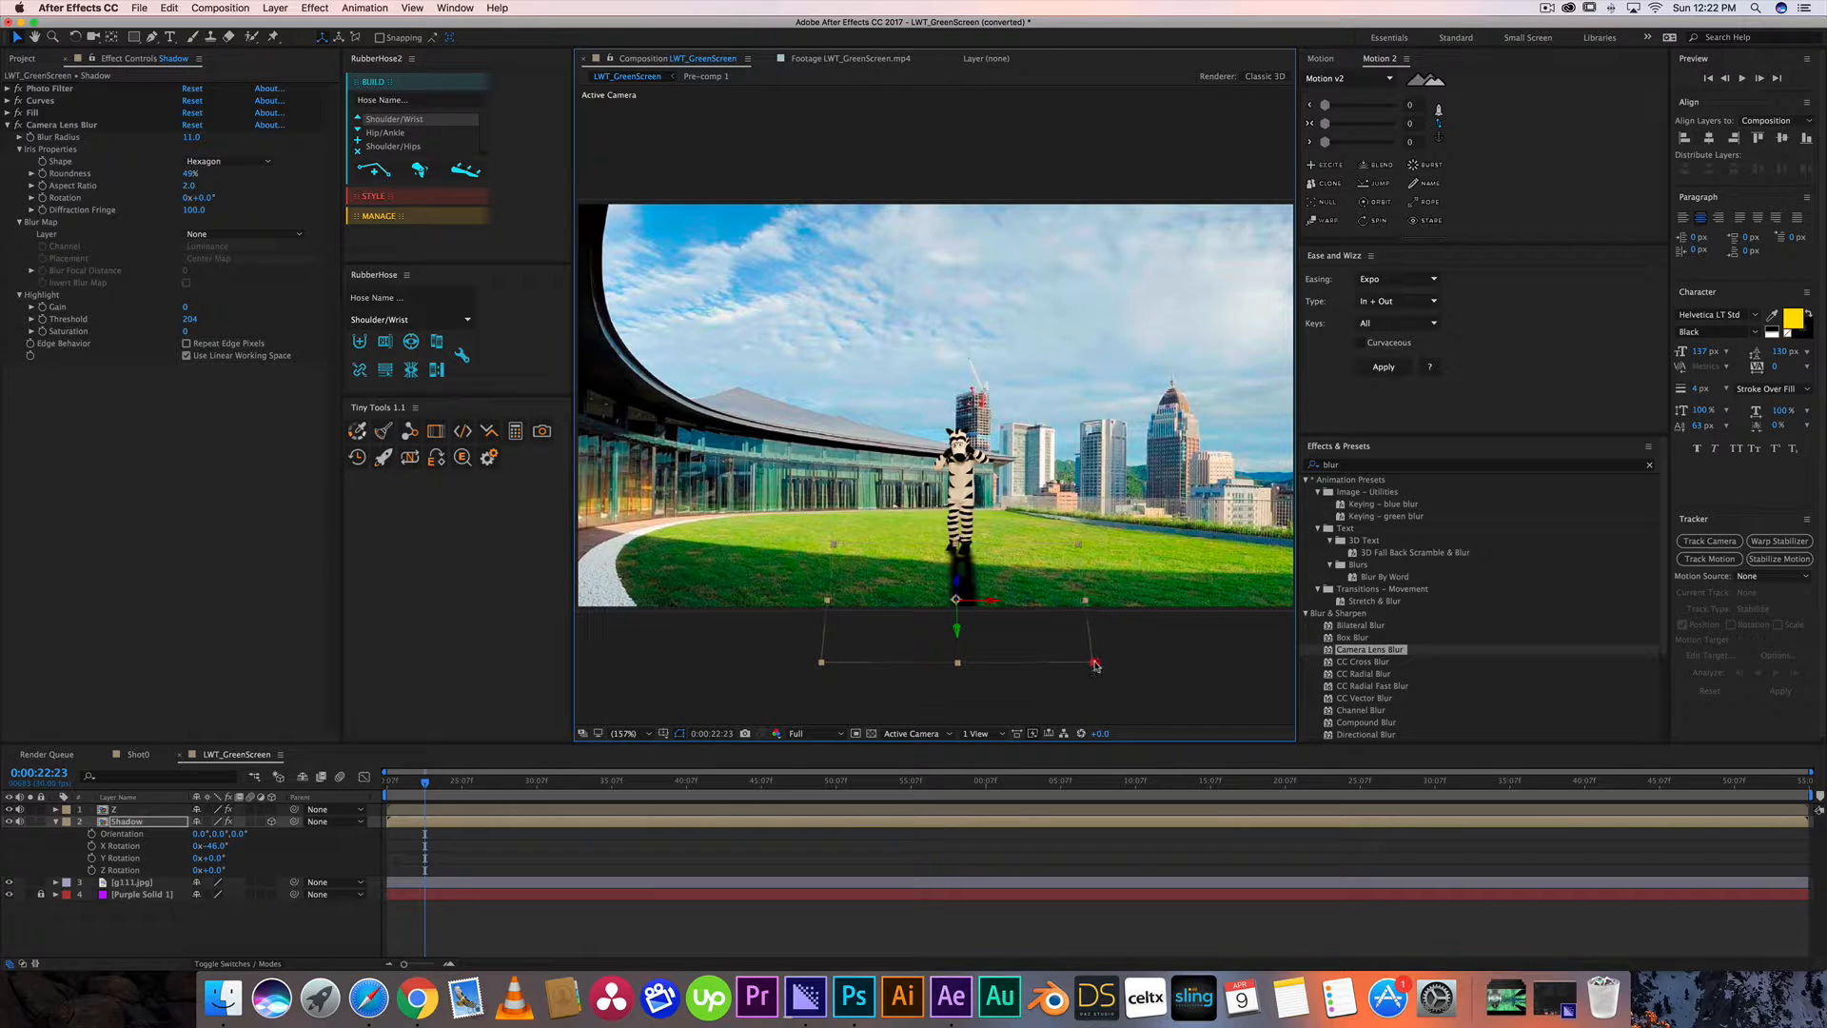
{"action": "left_click_drag", "start_coordinate": [1095, 665], "coordinate": [1096, 666]}
Set the Shadow layer's opacity to 70% and deselect the layer.
{"action": "left_click", "coordinate": [219, 963]}
{"action": "left_click", "coordinate": [56, 823]}
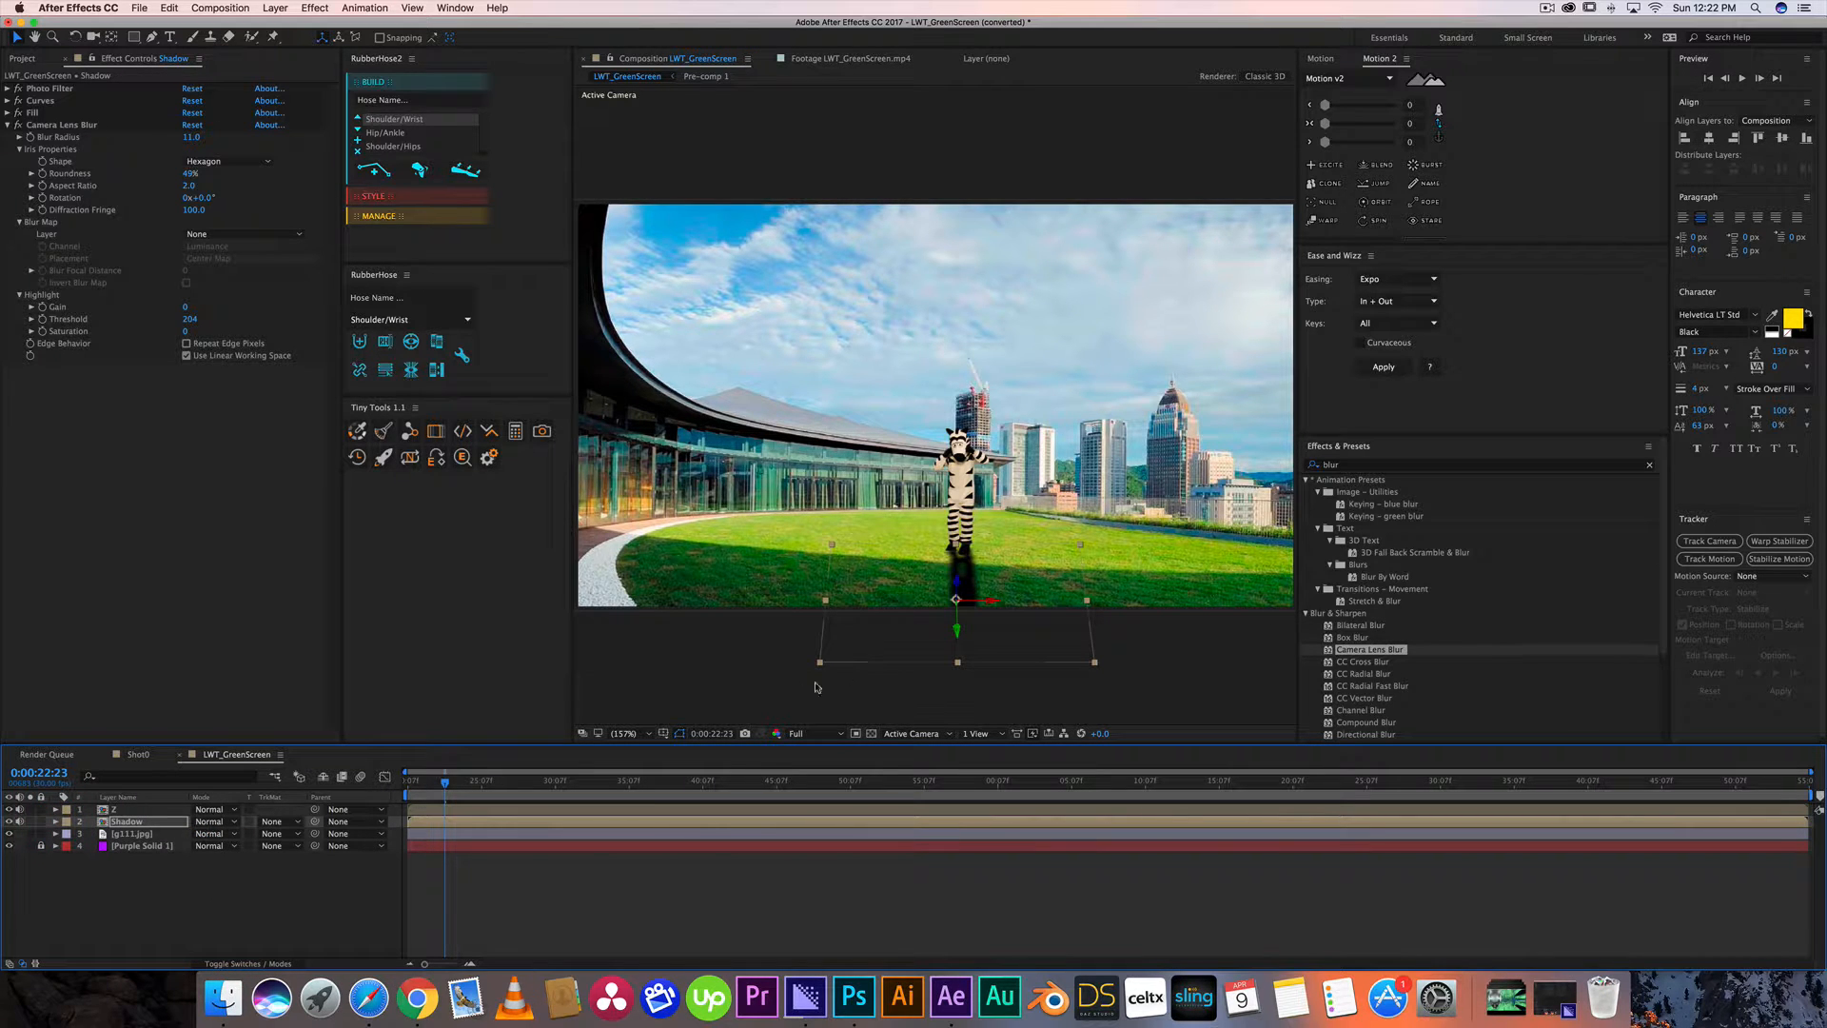
{"action": "key", "text": "t"}
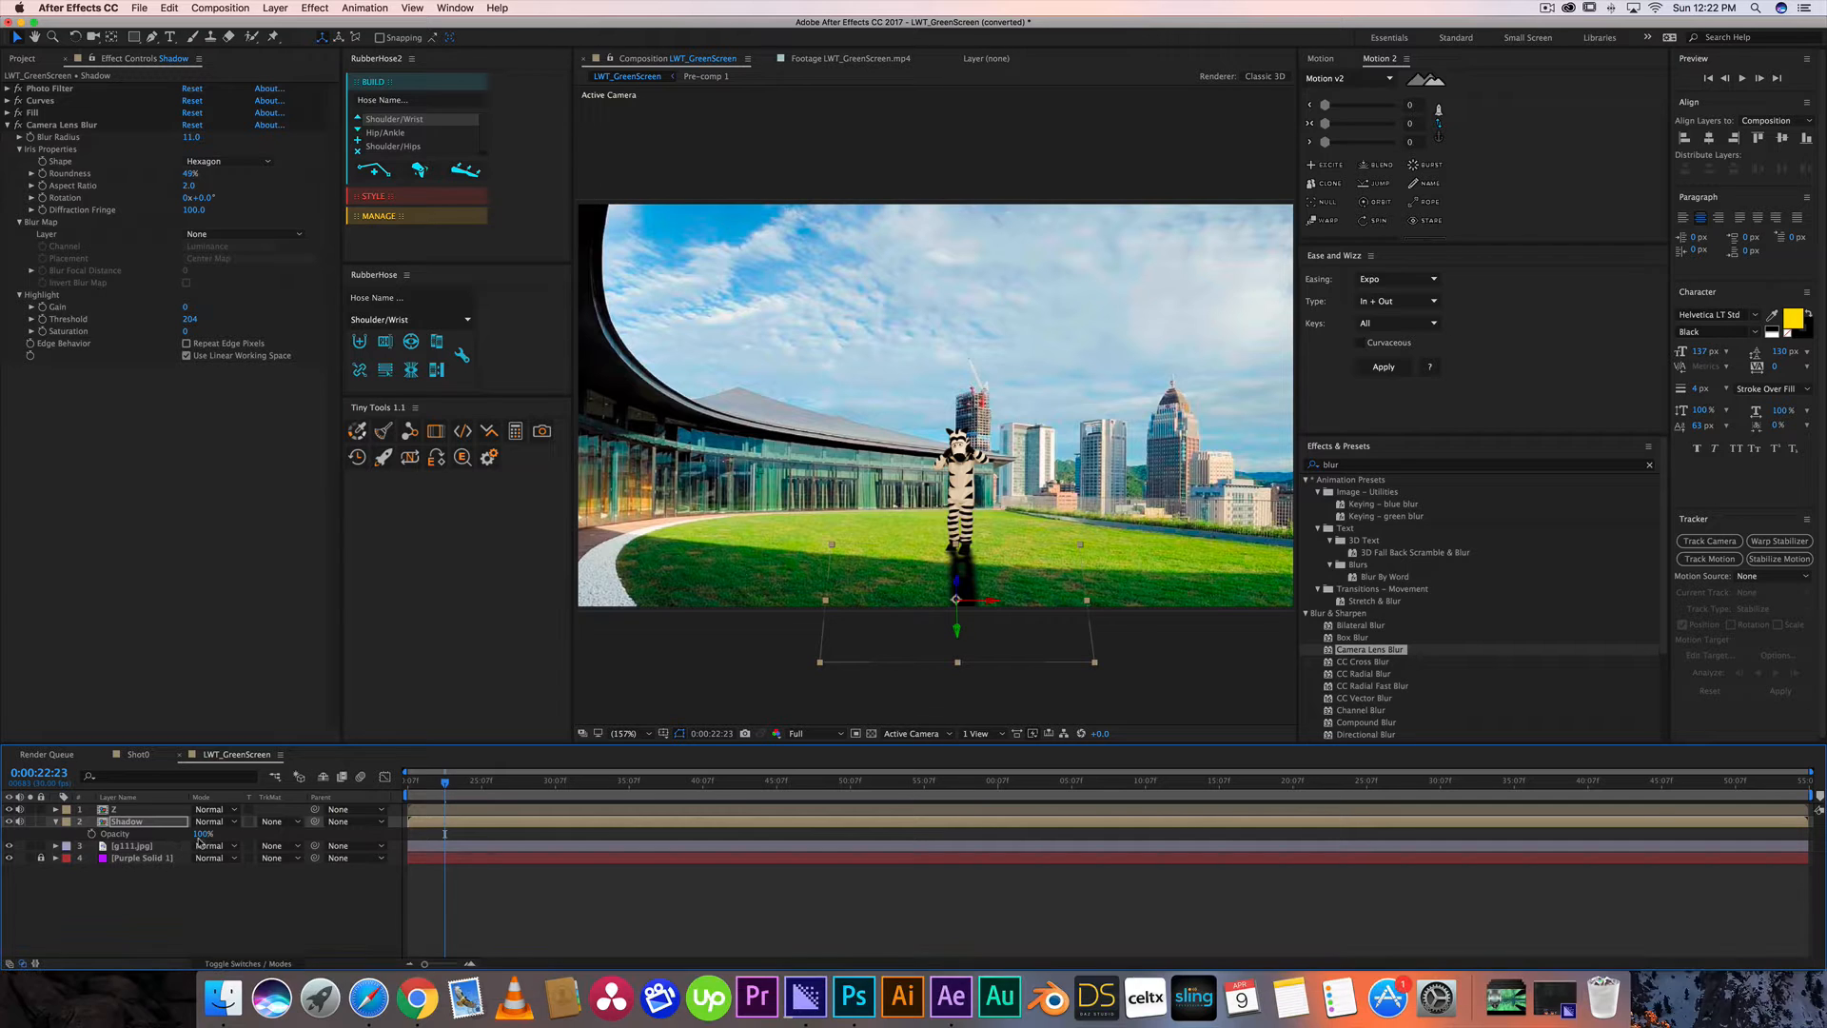
{"action": "left_click_drag", "start_coordinate": [202, 834], "coordinate": [185, 837]}
{"action": "left_click", "coordinate": [748, 908]}
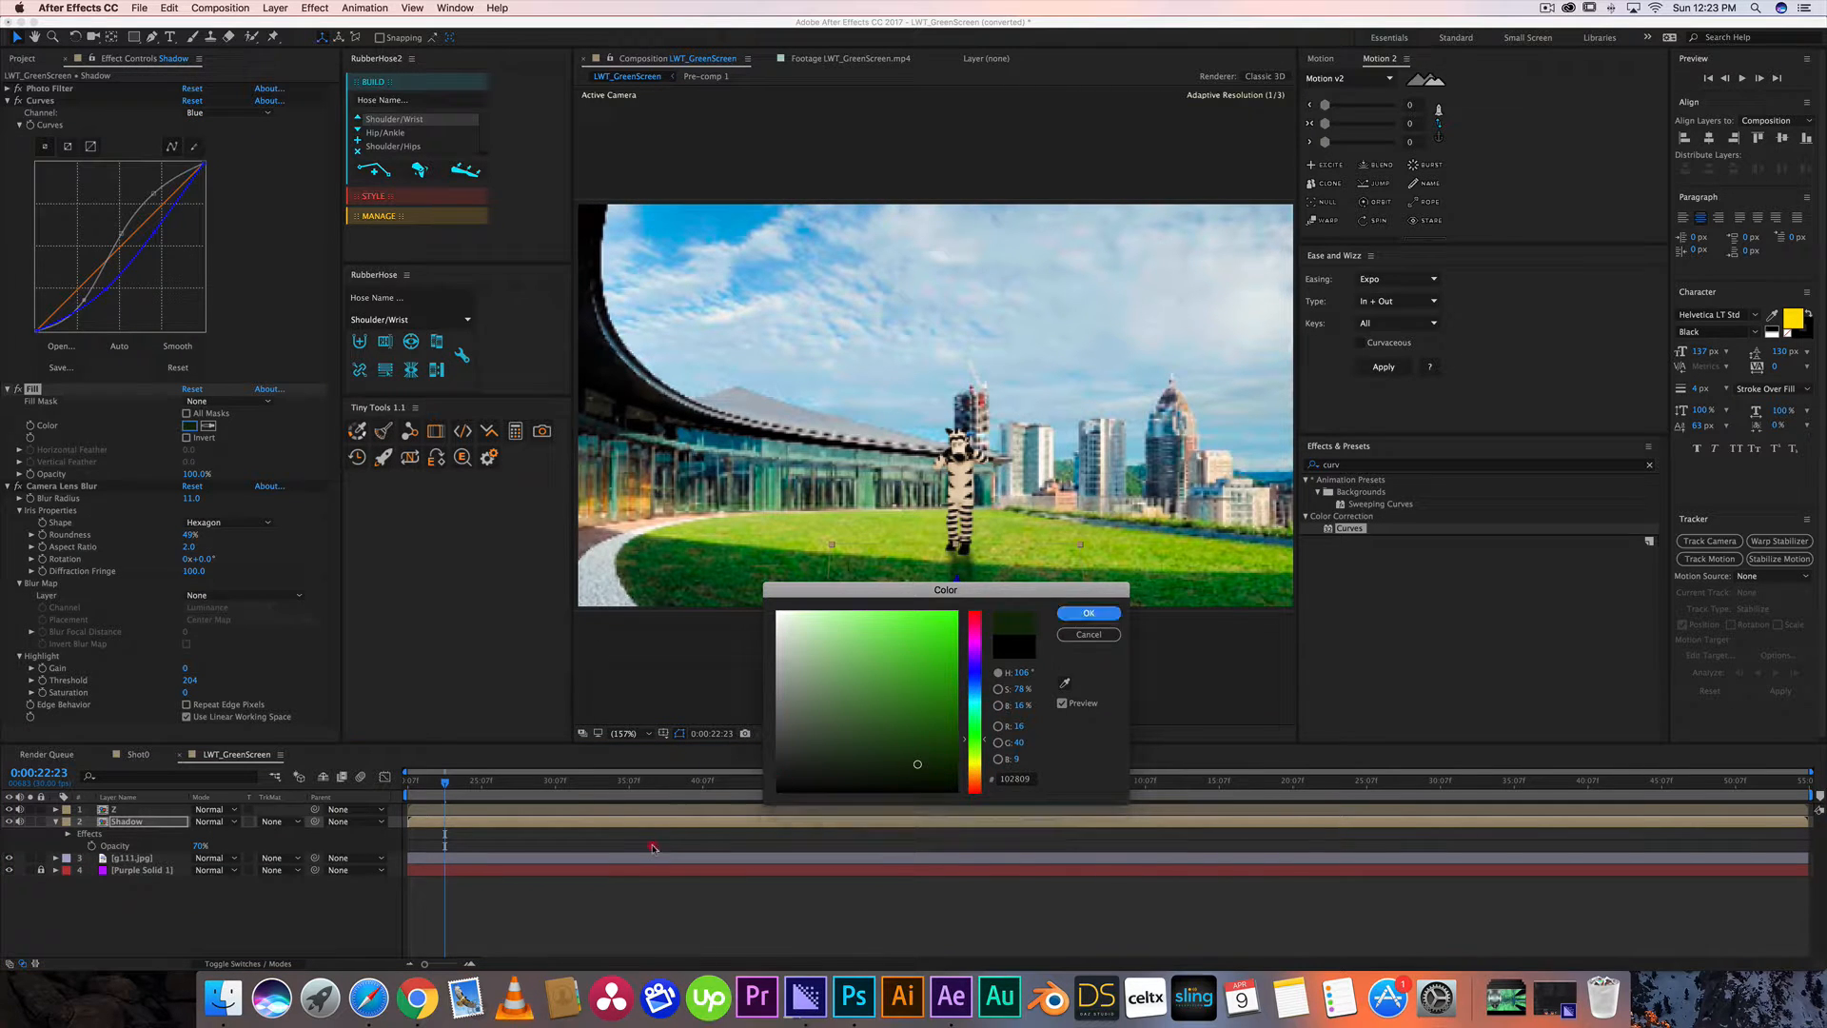
Set the Shadow's Fill color to dark green 102809 and the layer's Z rotation to -11°.
{"action": "left_click", "coordinate": [1106, 614]}
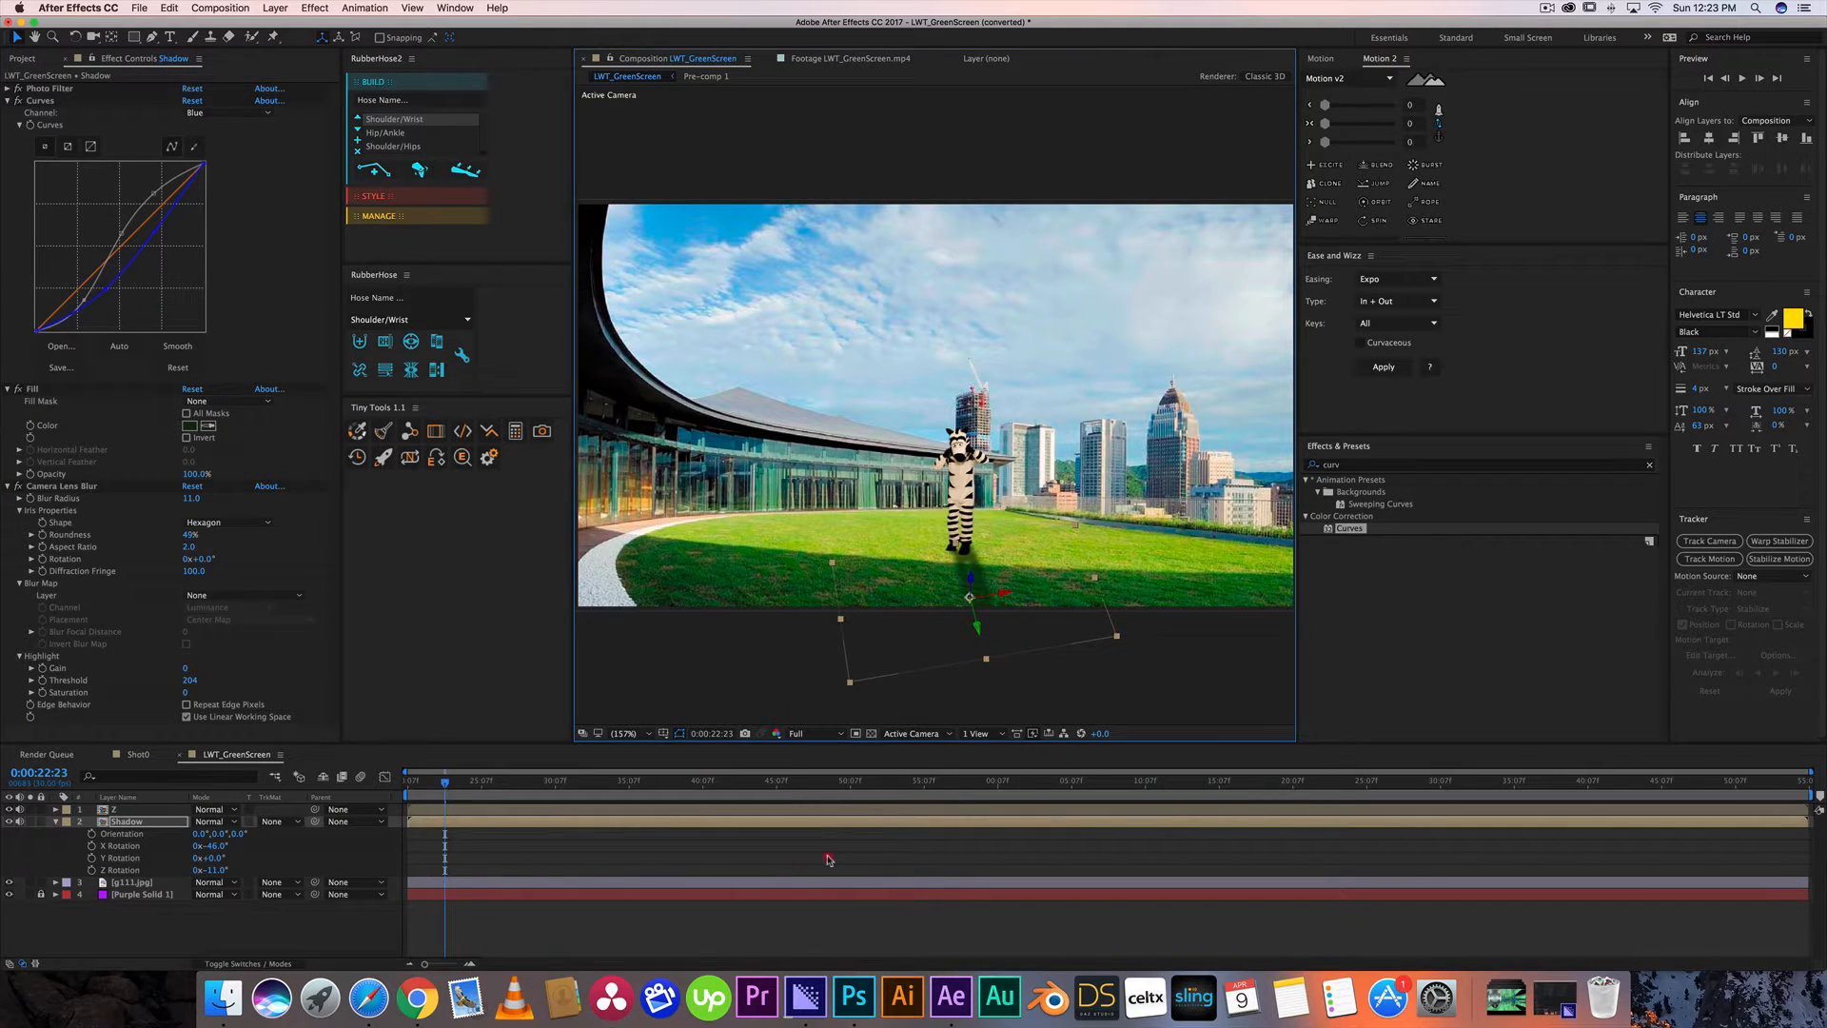
{"action": "left_click", "coordinate": [828, 860]}
{"action": "left_click", "coordinate": [189, 425]}
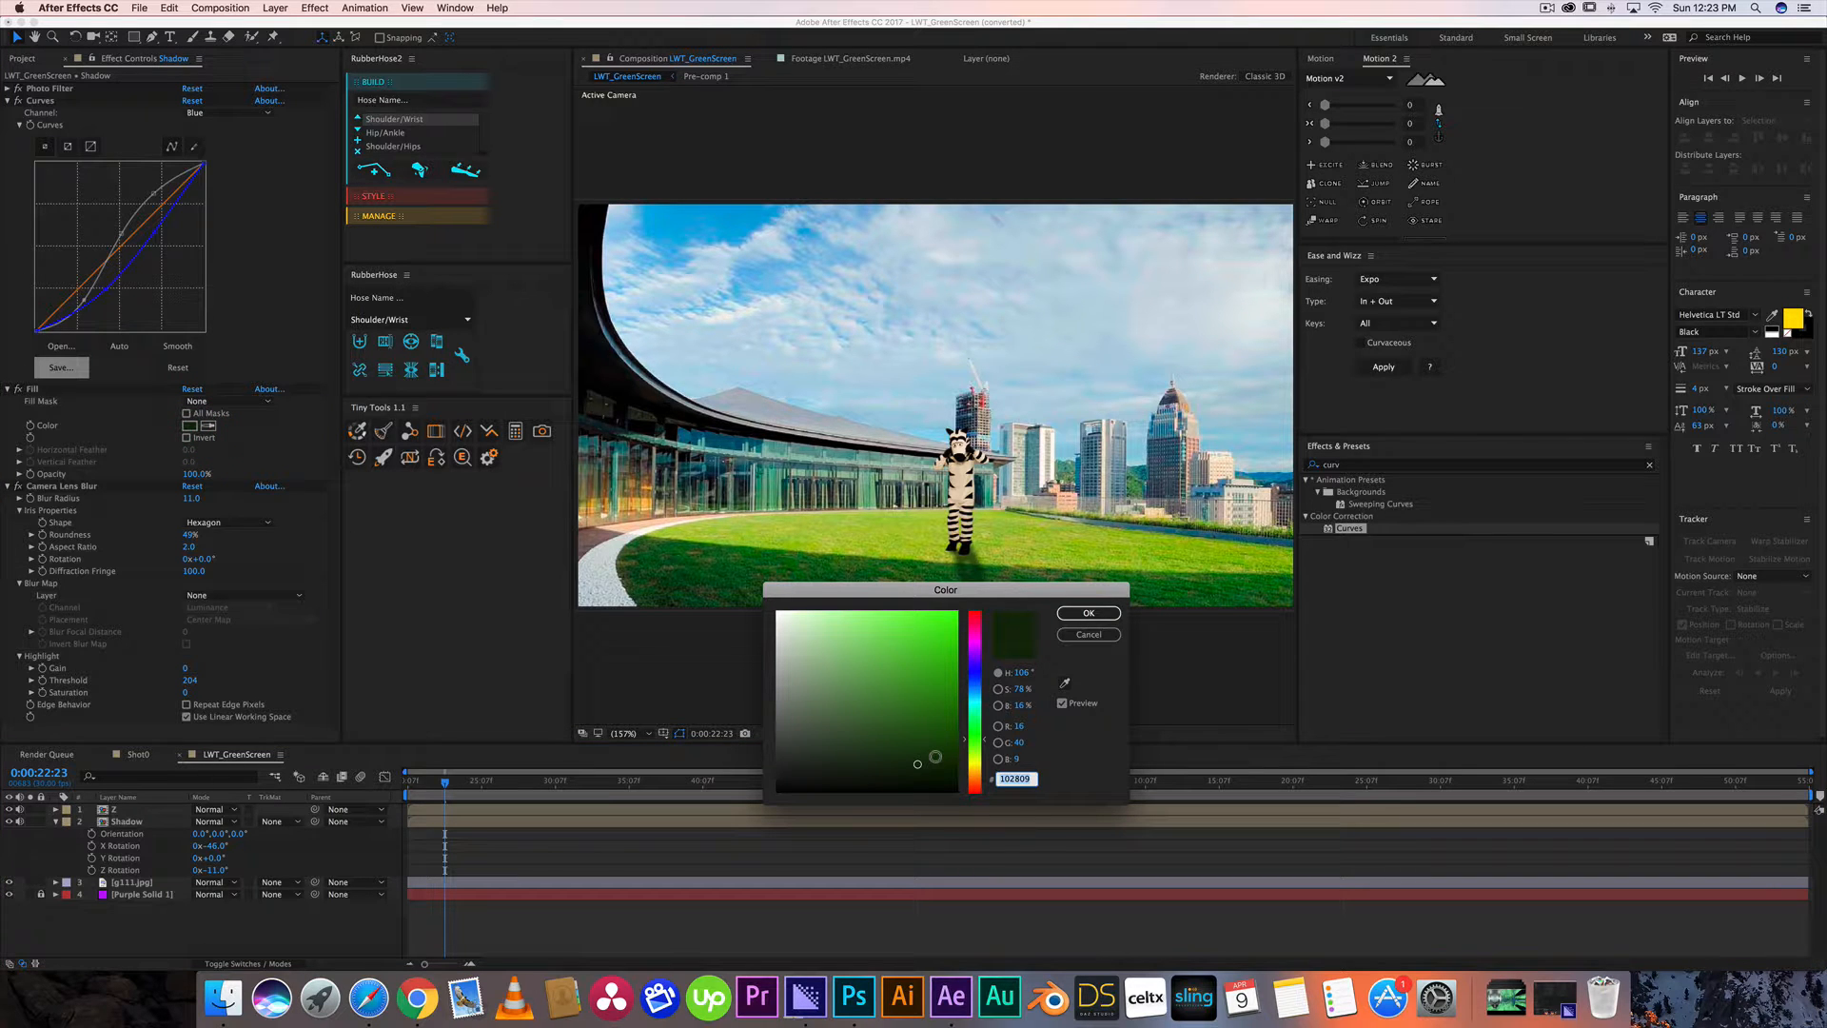
{"action": "left_click_drag", "start_coordinate": [918, 764], "coordinate": [932, 739]}
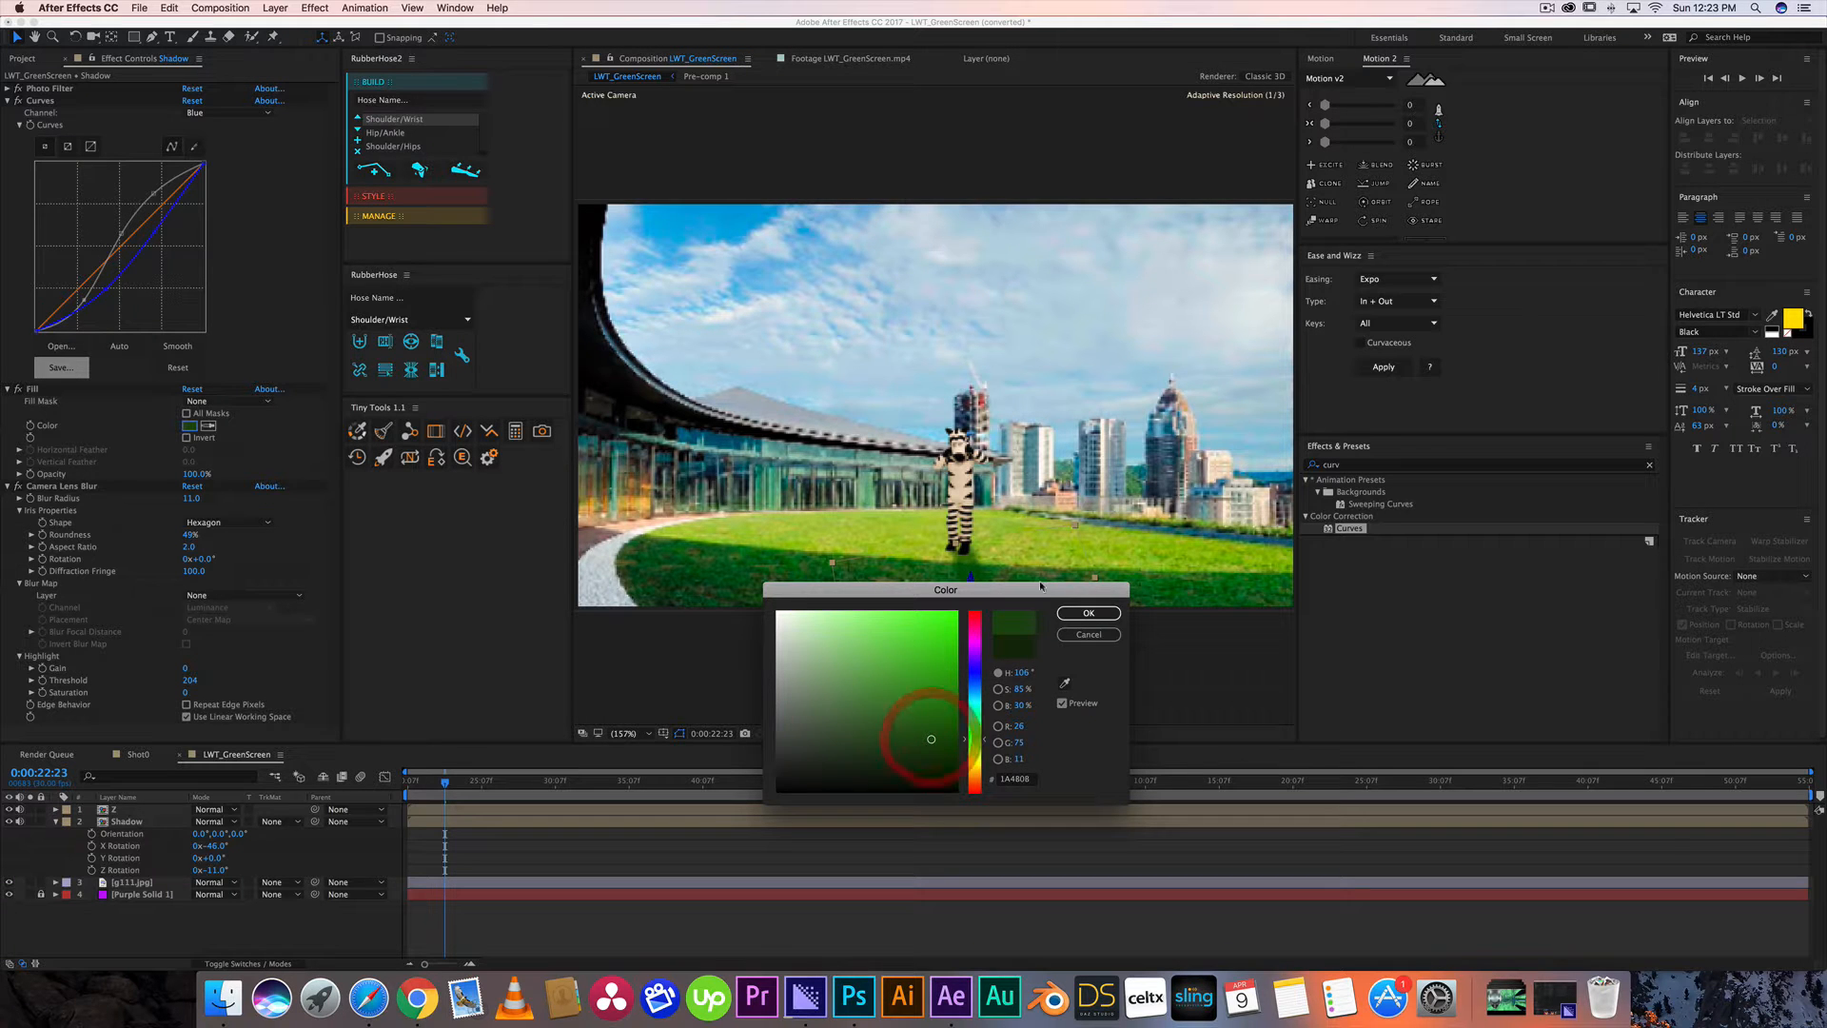
{"action": "left_click_drag", "start_coordinate": [917, 590], "coordinate": [999, 653]}
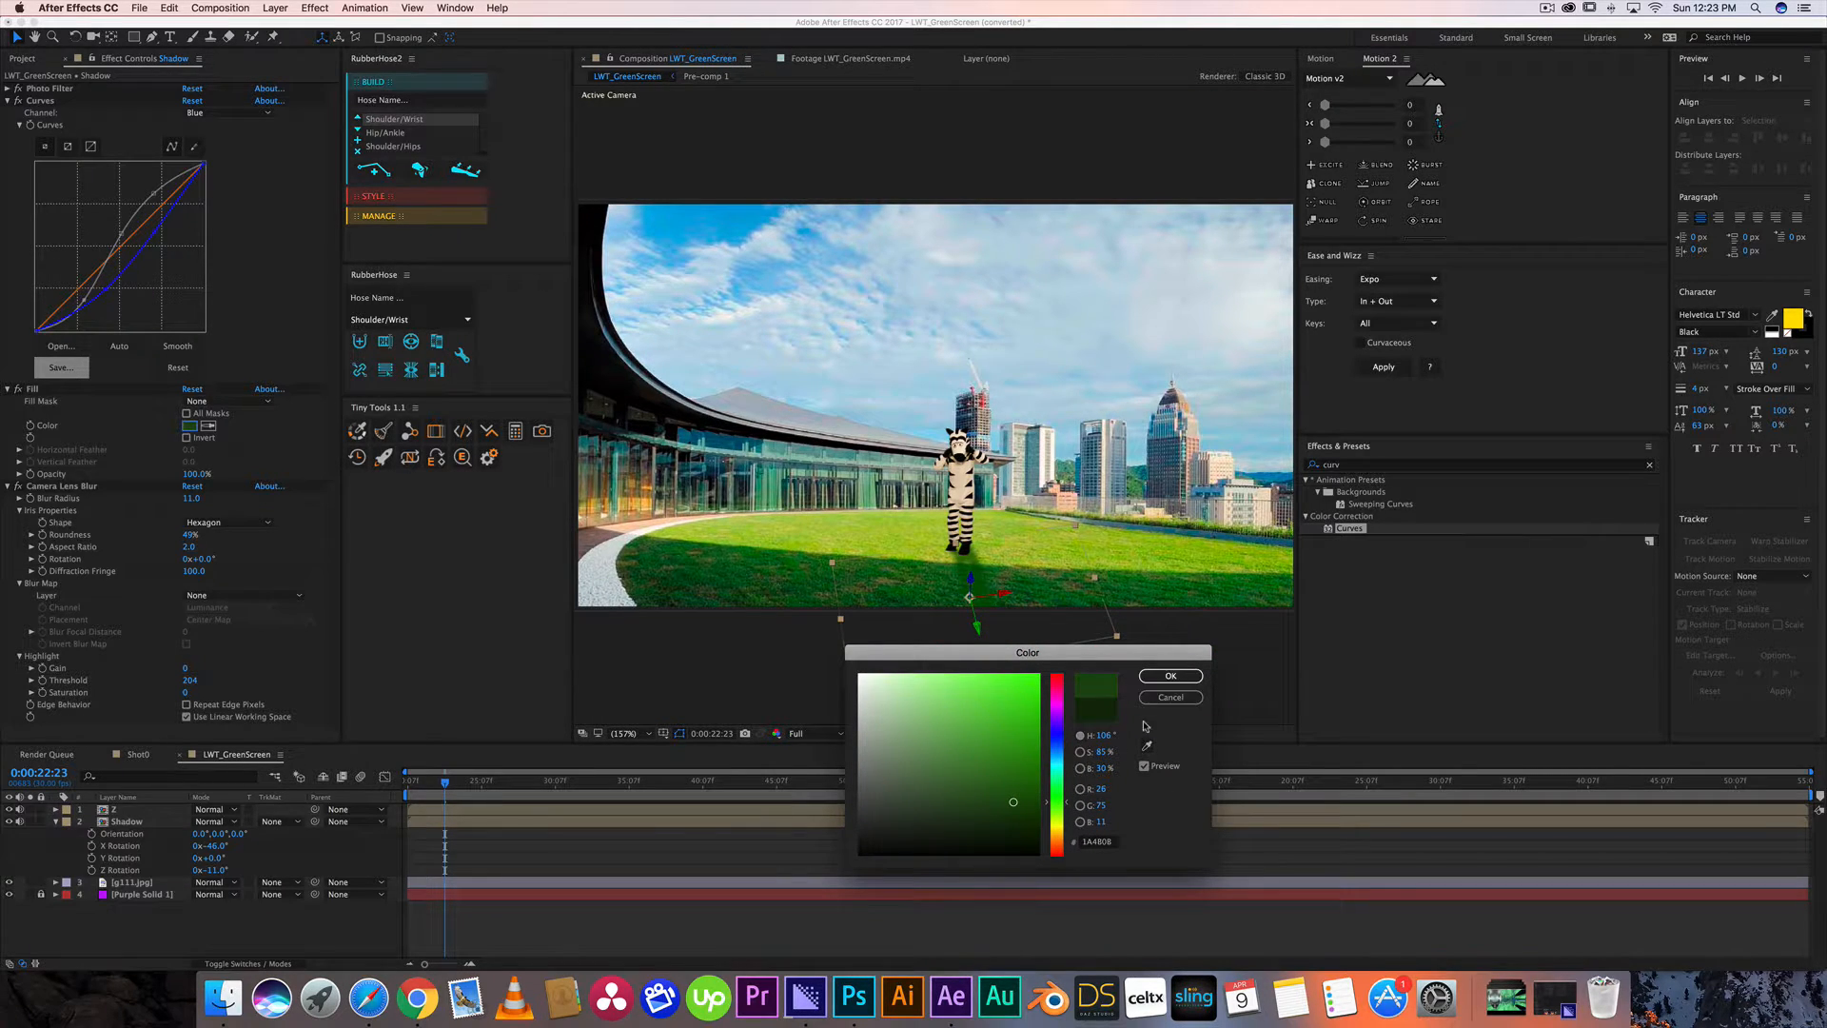
{"action": "left_click", "coordinate": [1171, 697]}
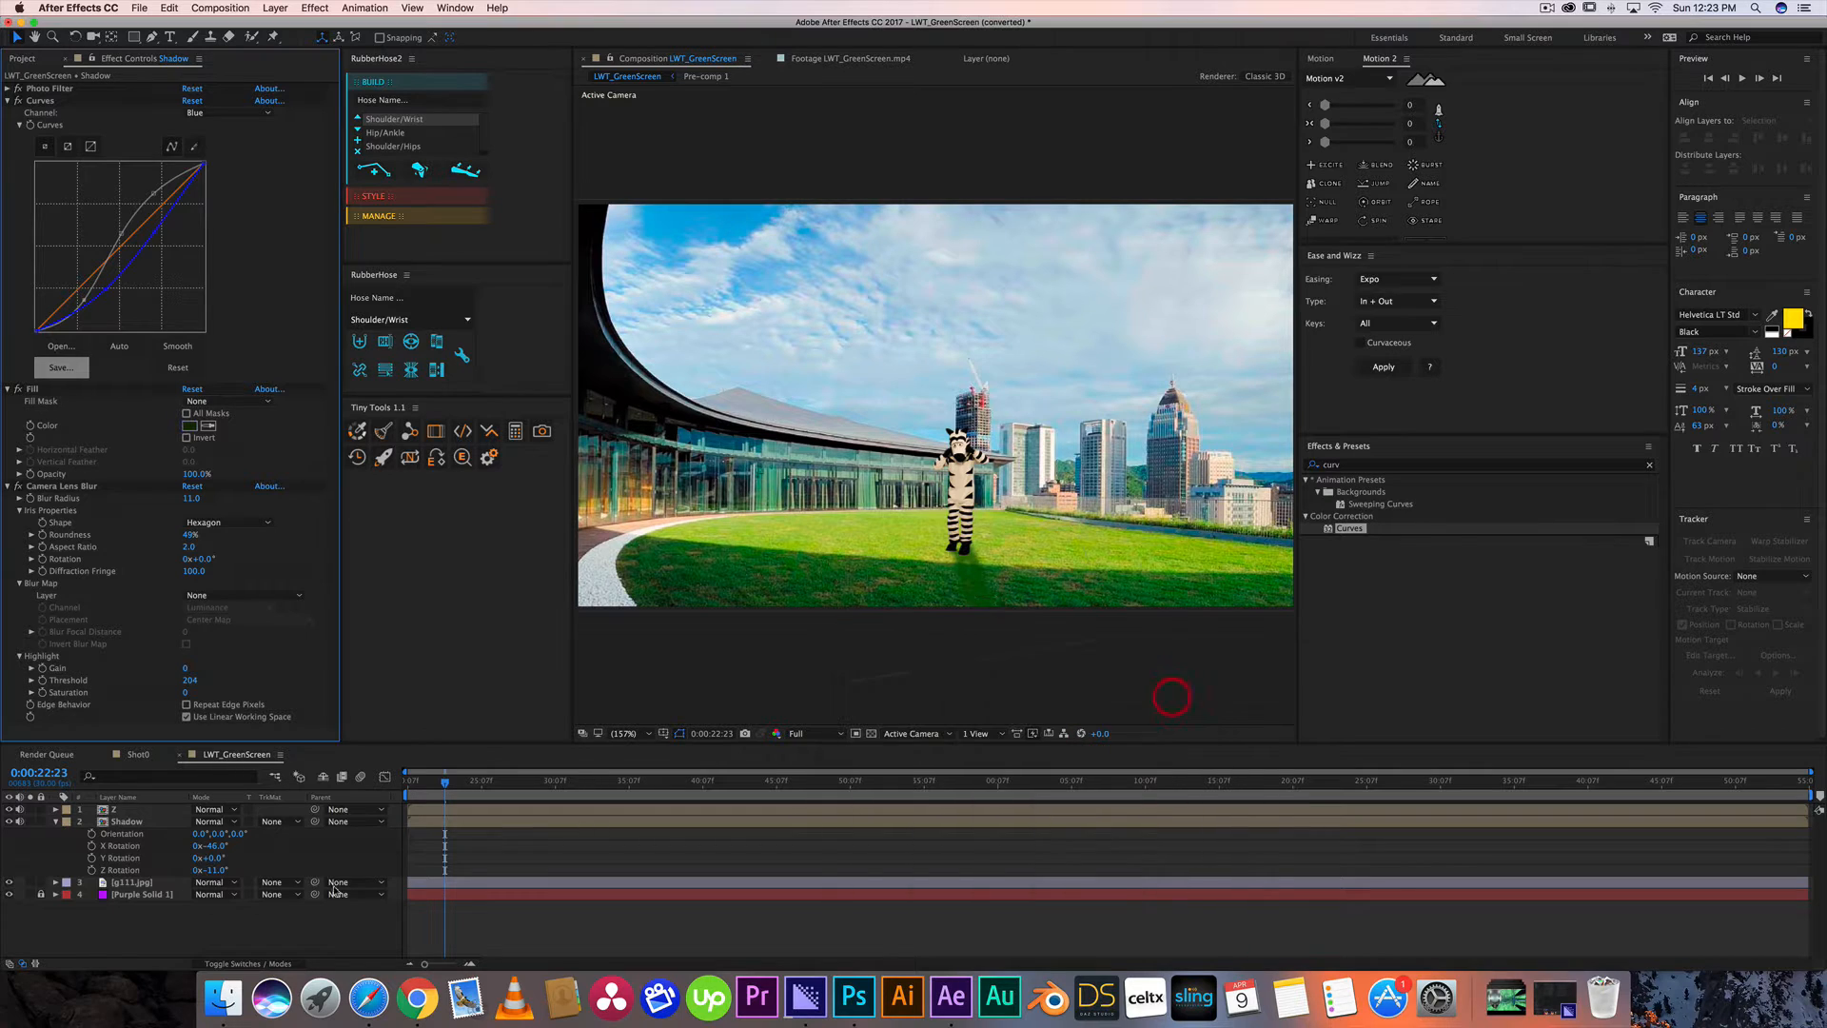
Try the Screen, Add, Darken, Overlay and Difference blending modes on the Shadow layer.
{"action": "left_click", "coordinate": [211, 823]}
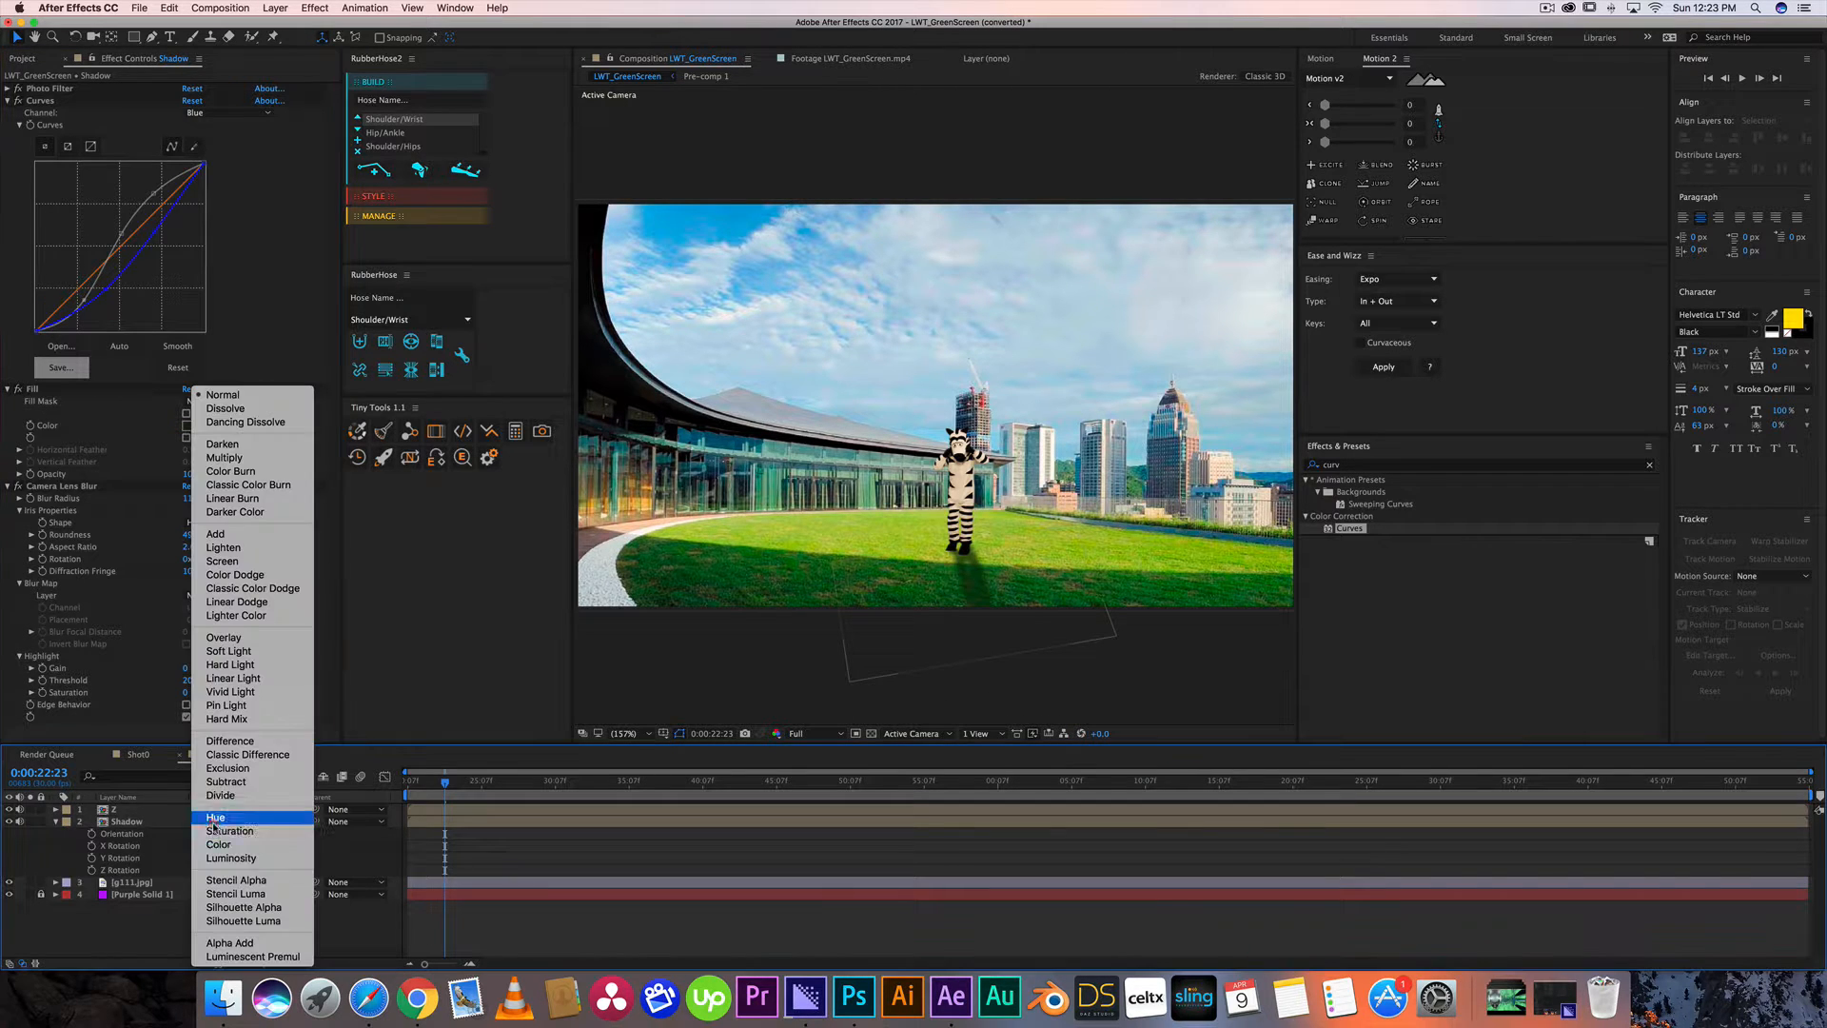
{"action": "left_click", "coordinate": [228, 560]}
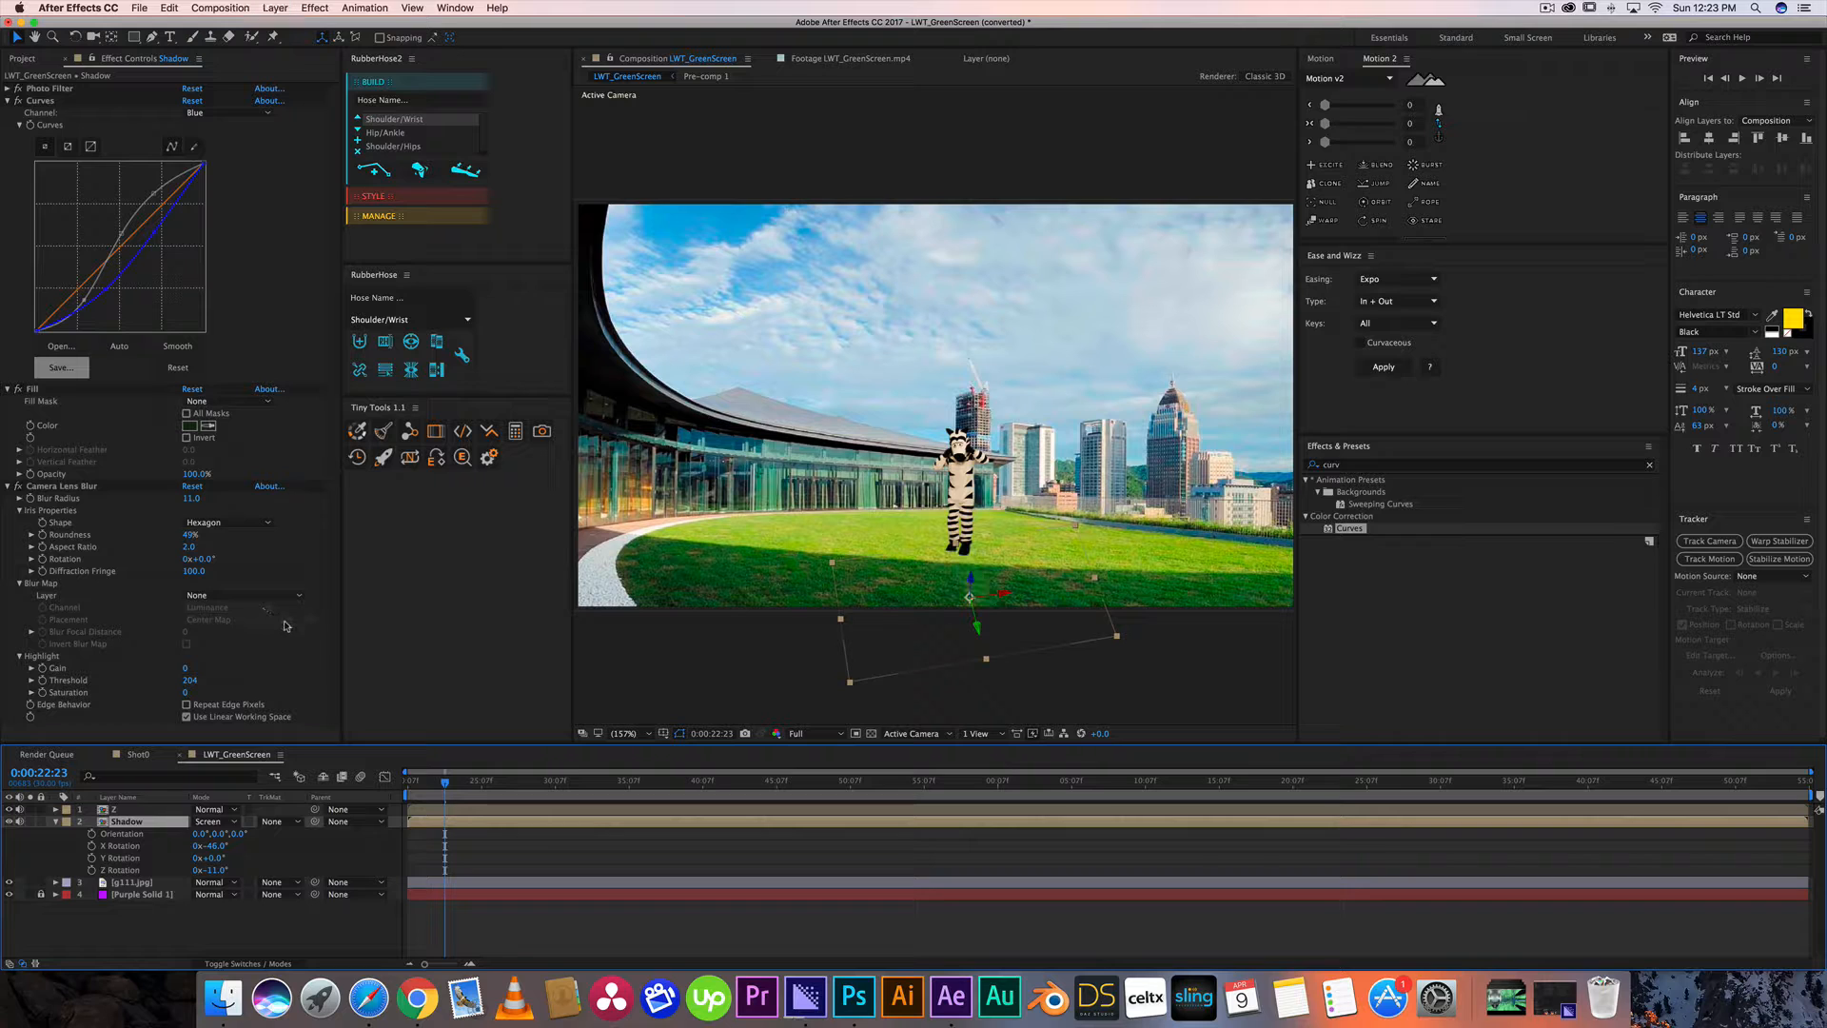
{"action": "left_click", "coordinate": [211, 822]}
{"action": "left_click", "coordinate": [241, 535]}
{"action": "left_click", "coordinate": [214, 821]}
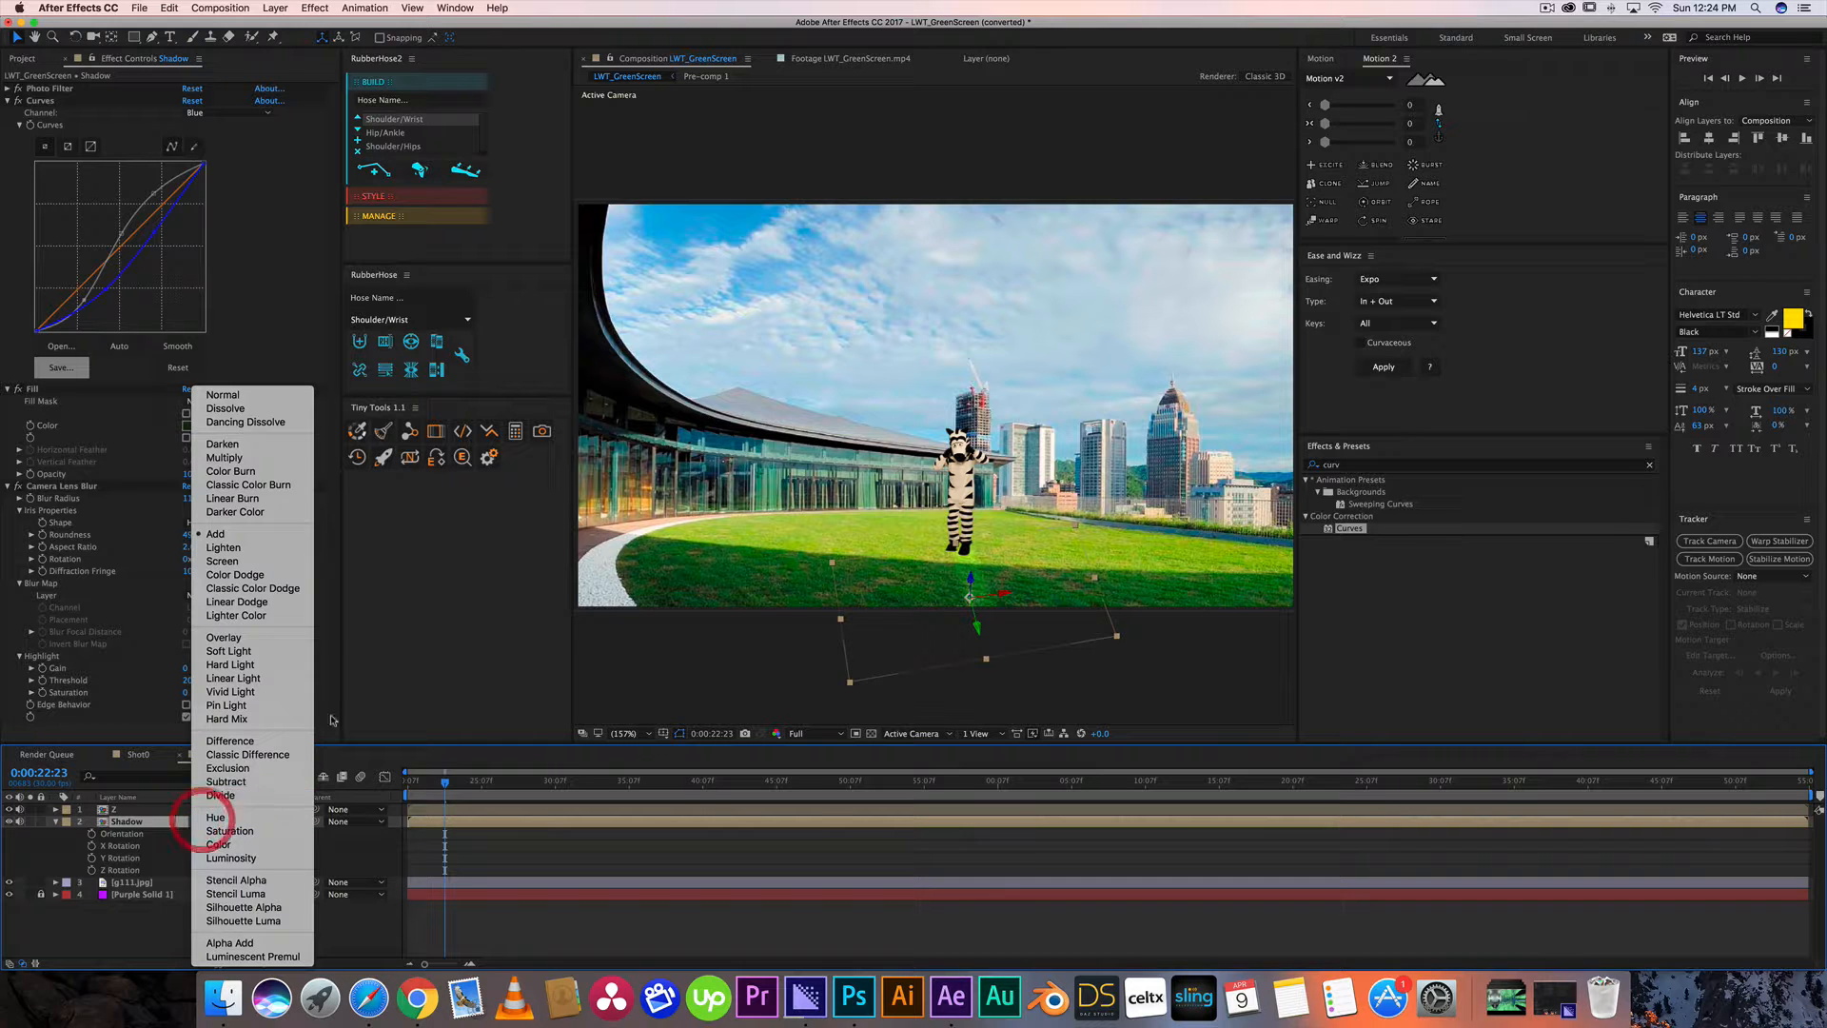
{"action": "left_click", "coordinate": [260, 451]}
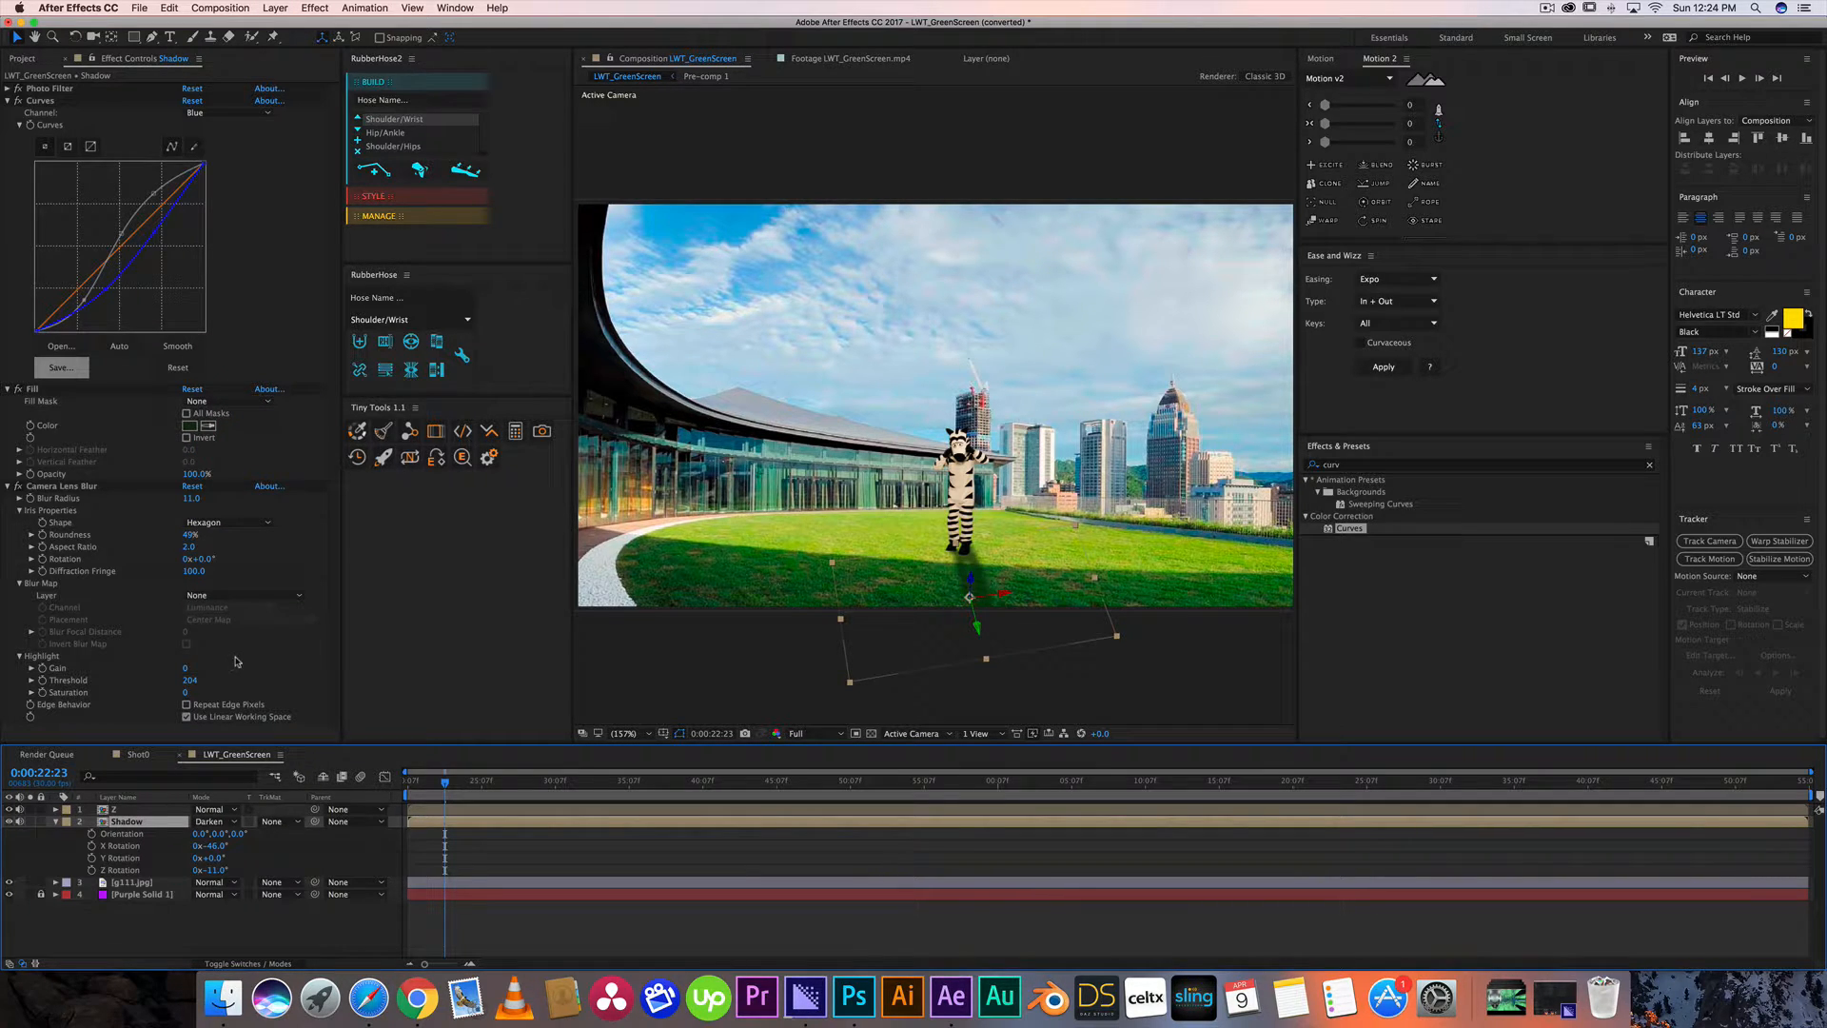
{"action": "left_click", "coordinate": [204, 822]}
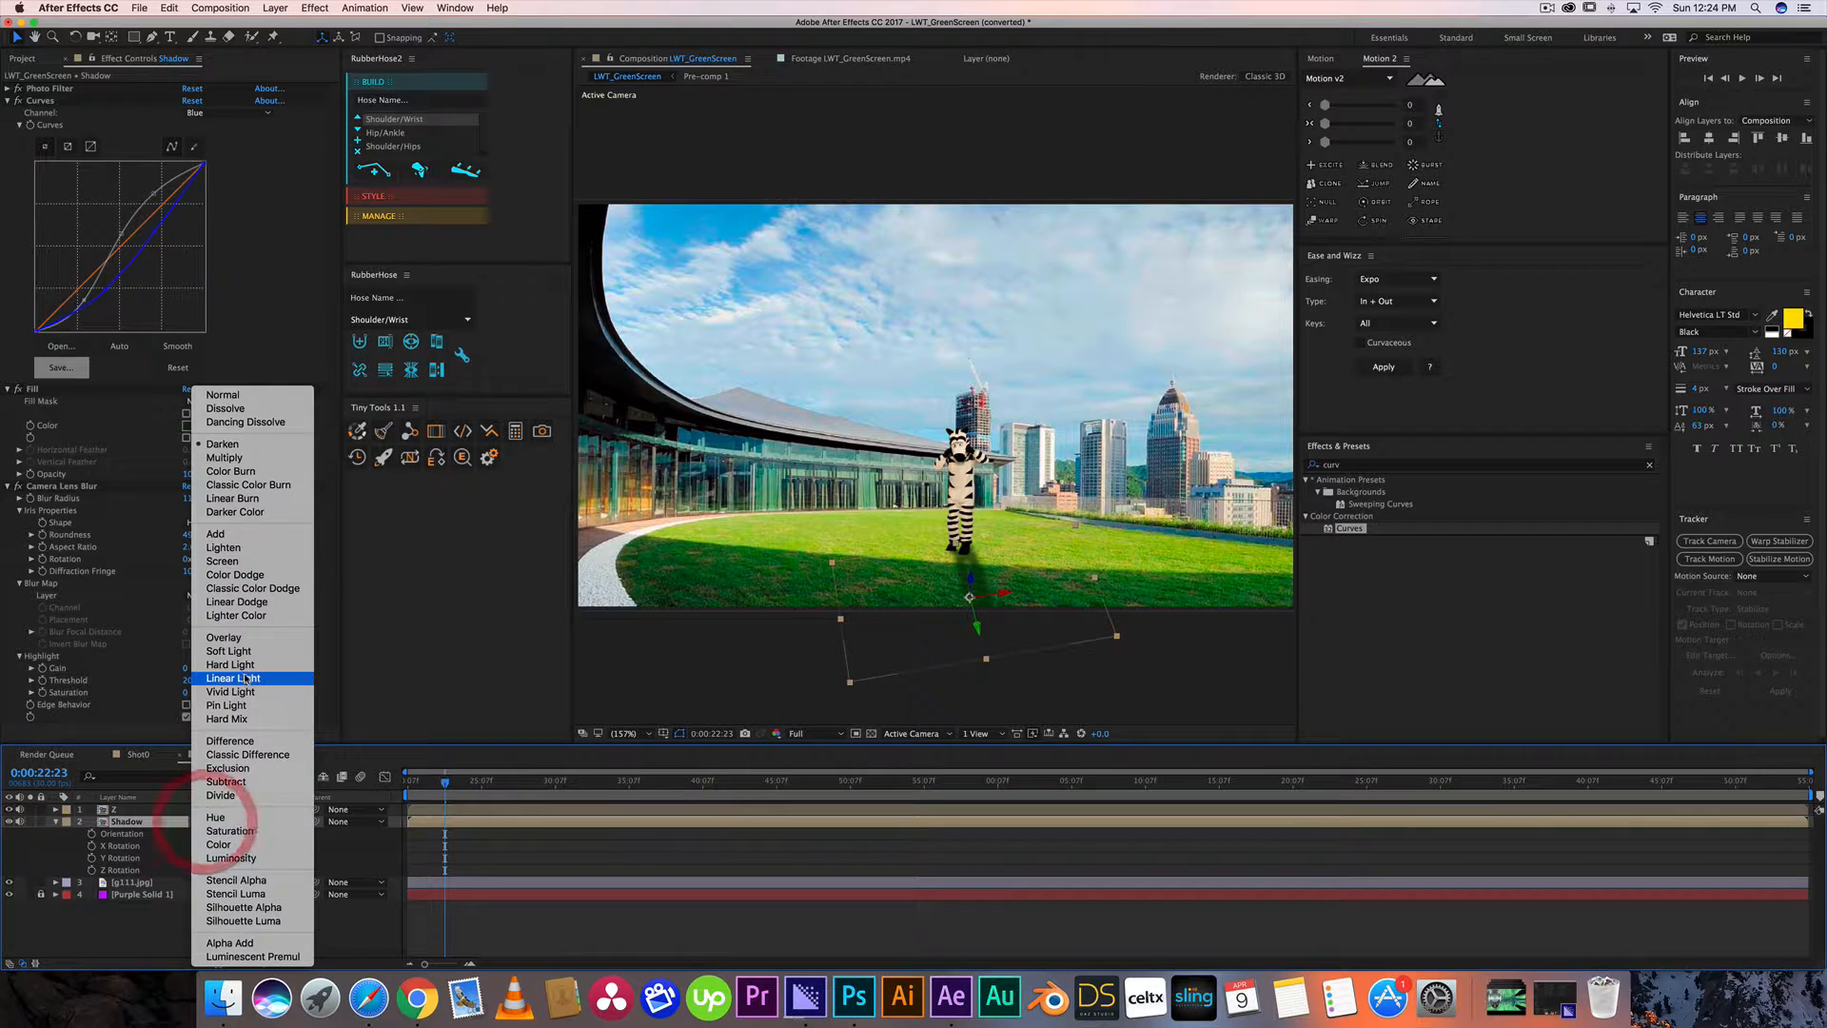
{"action": "left_click", "coordinate": [236, 637]}
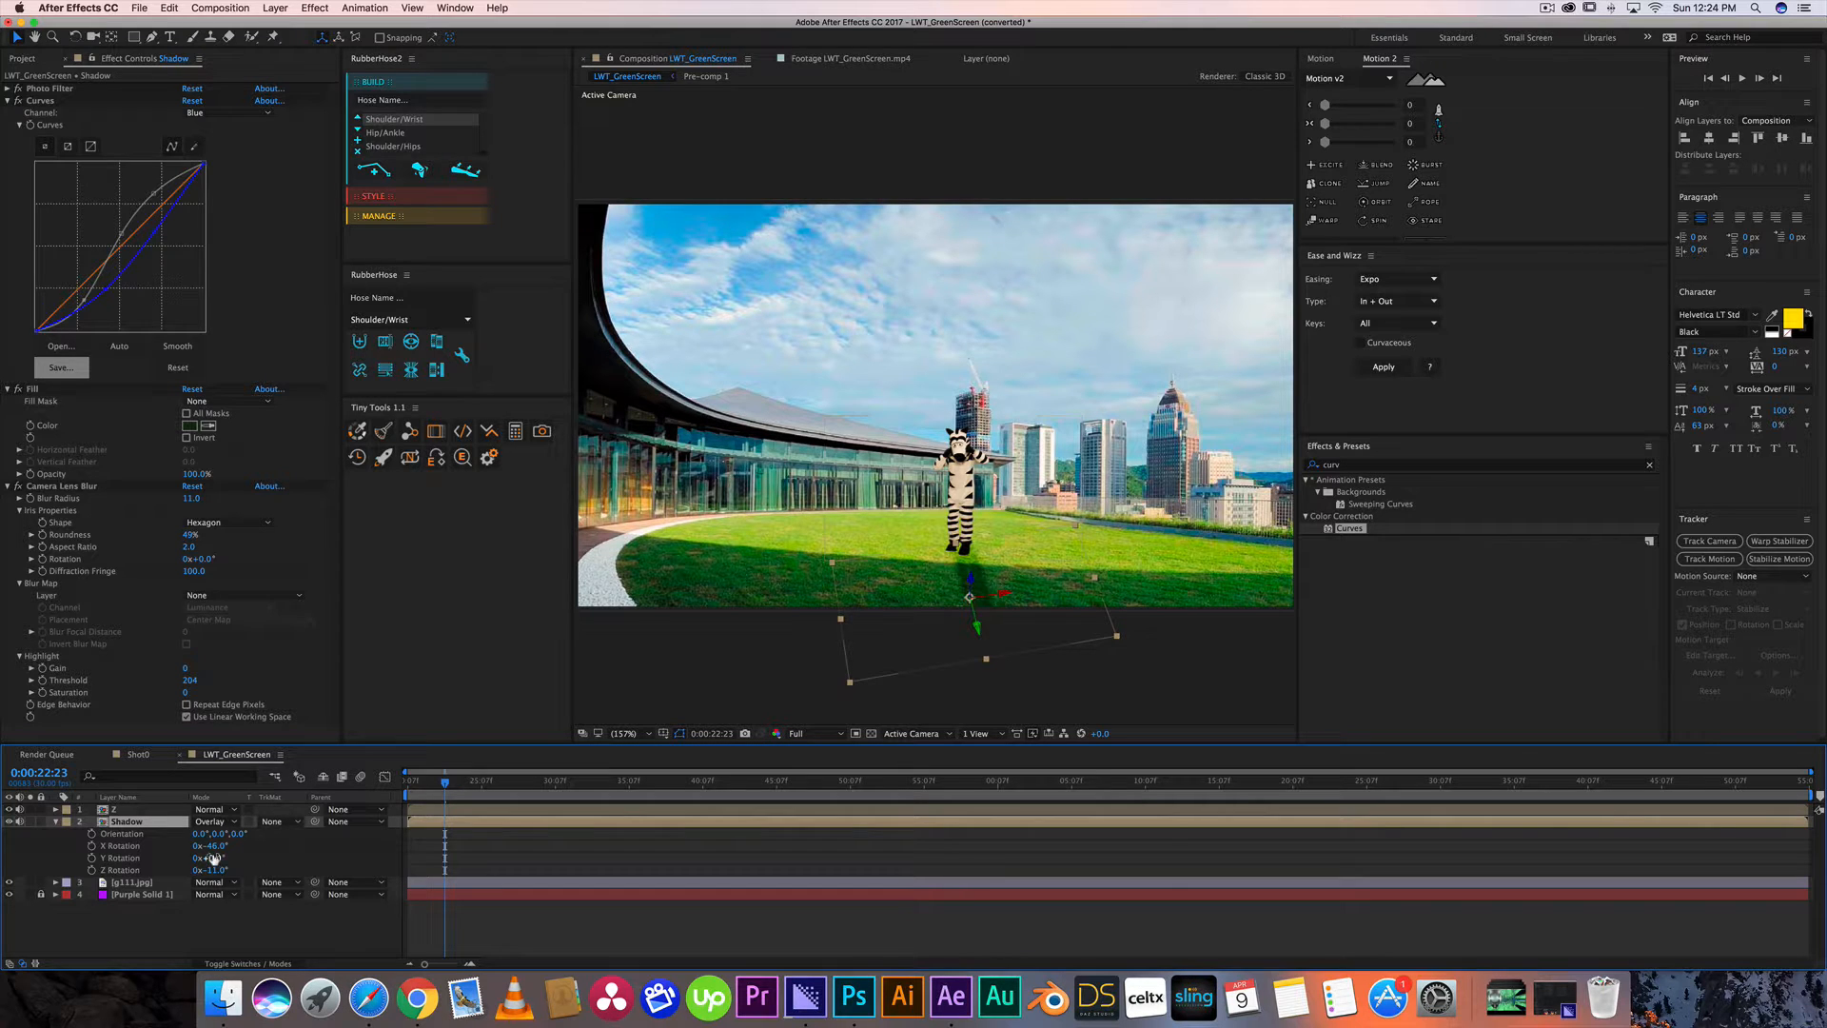
{"action": "left_click", "coordinate": [210, 822]}
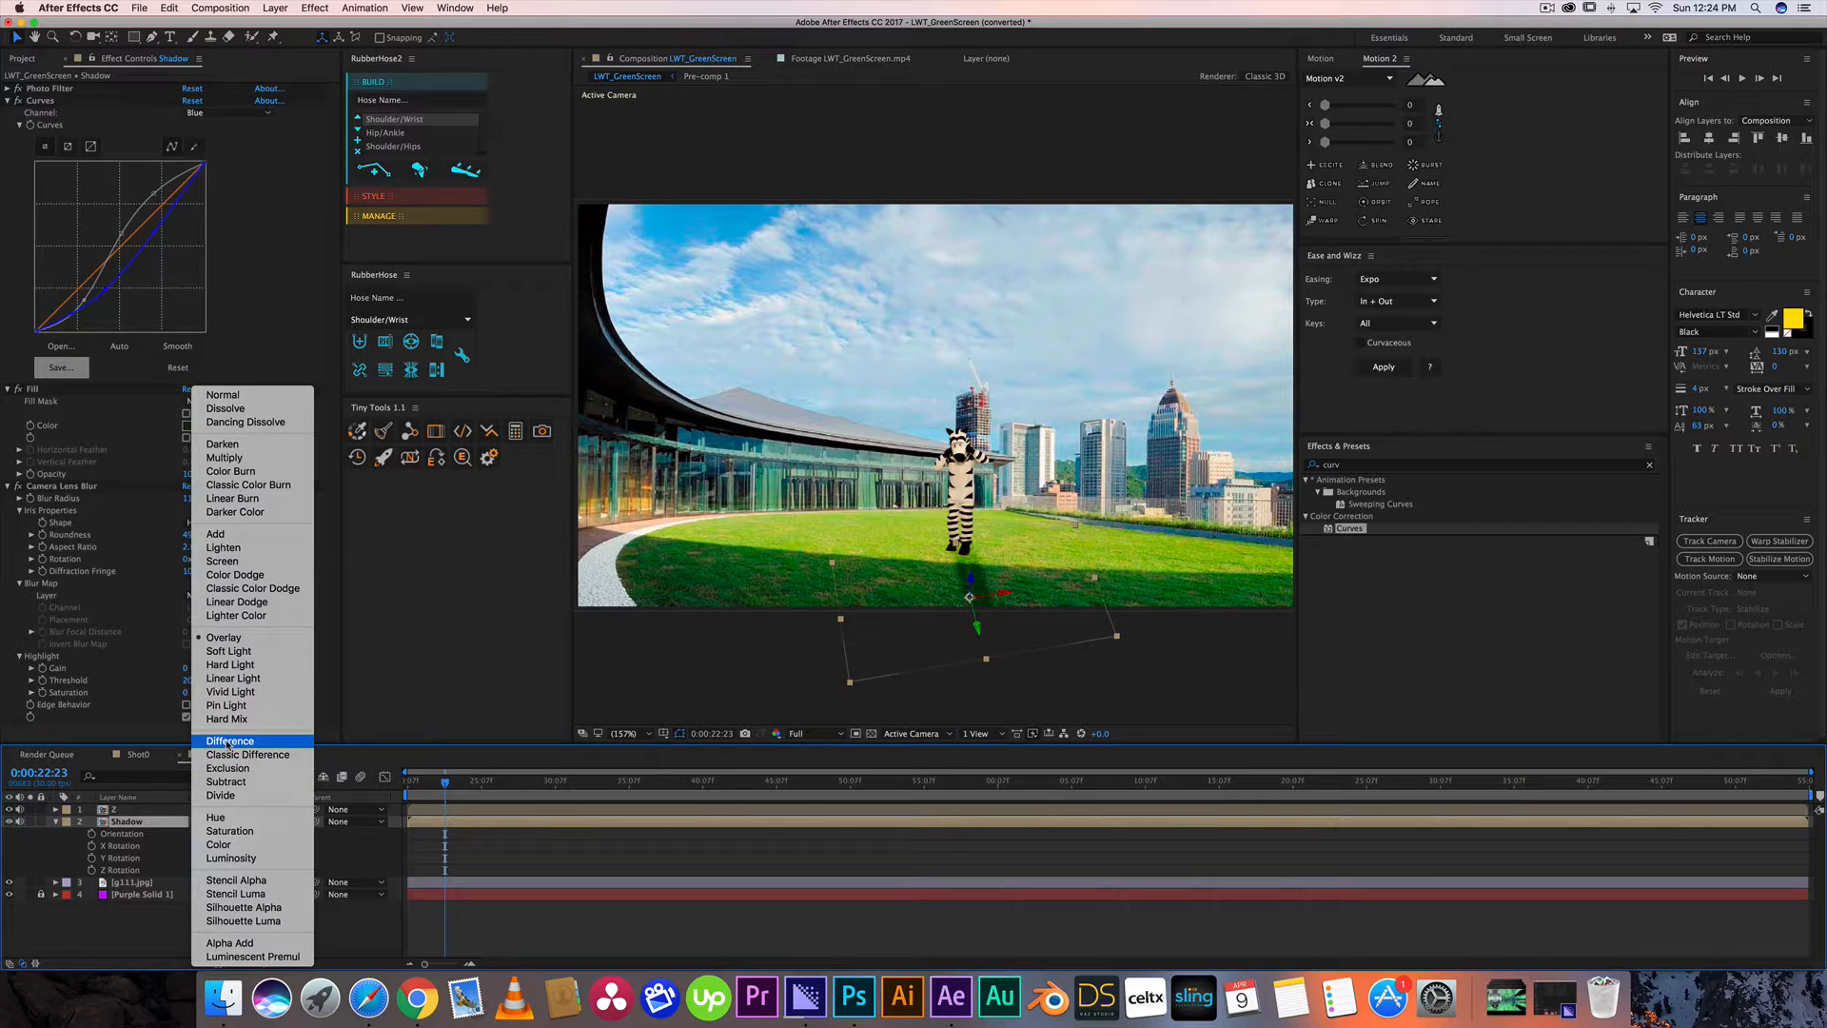
{"action": "left_click", "coordinate": [232, 740]}
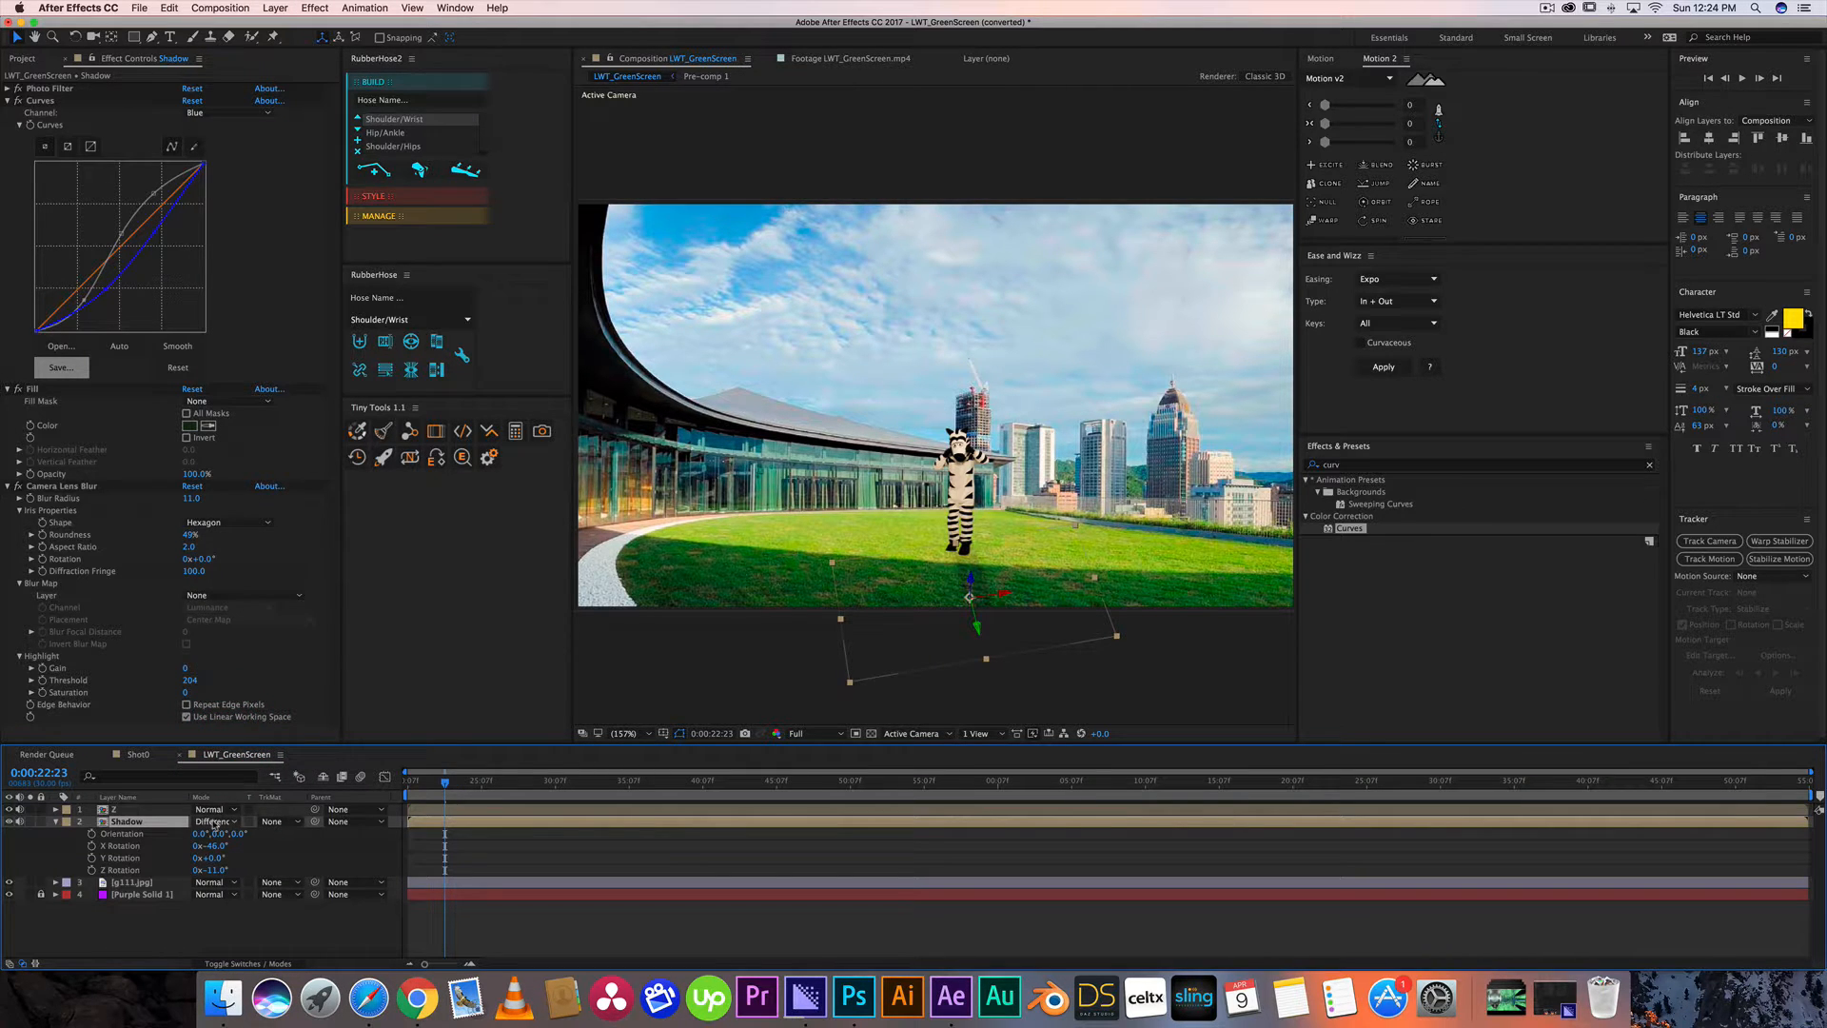
Set the Shadow layer's blending mode to Multiply and deselect the layer.
{"action": "left_click", "coordinate": [214, 824]}
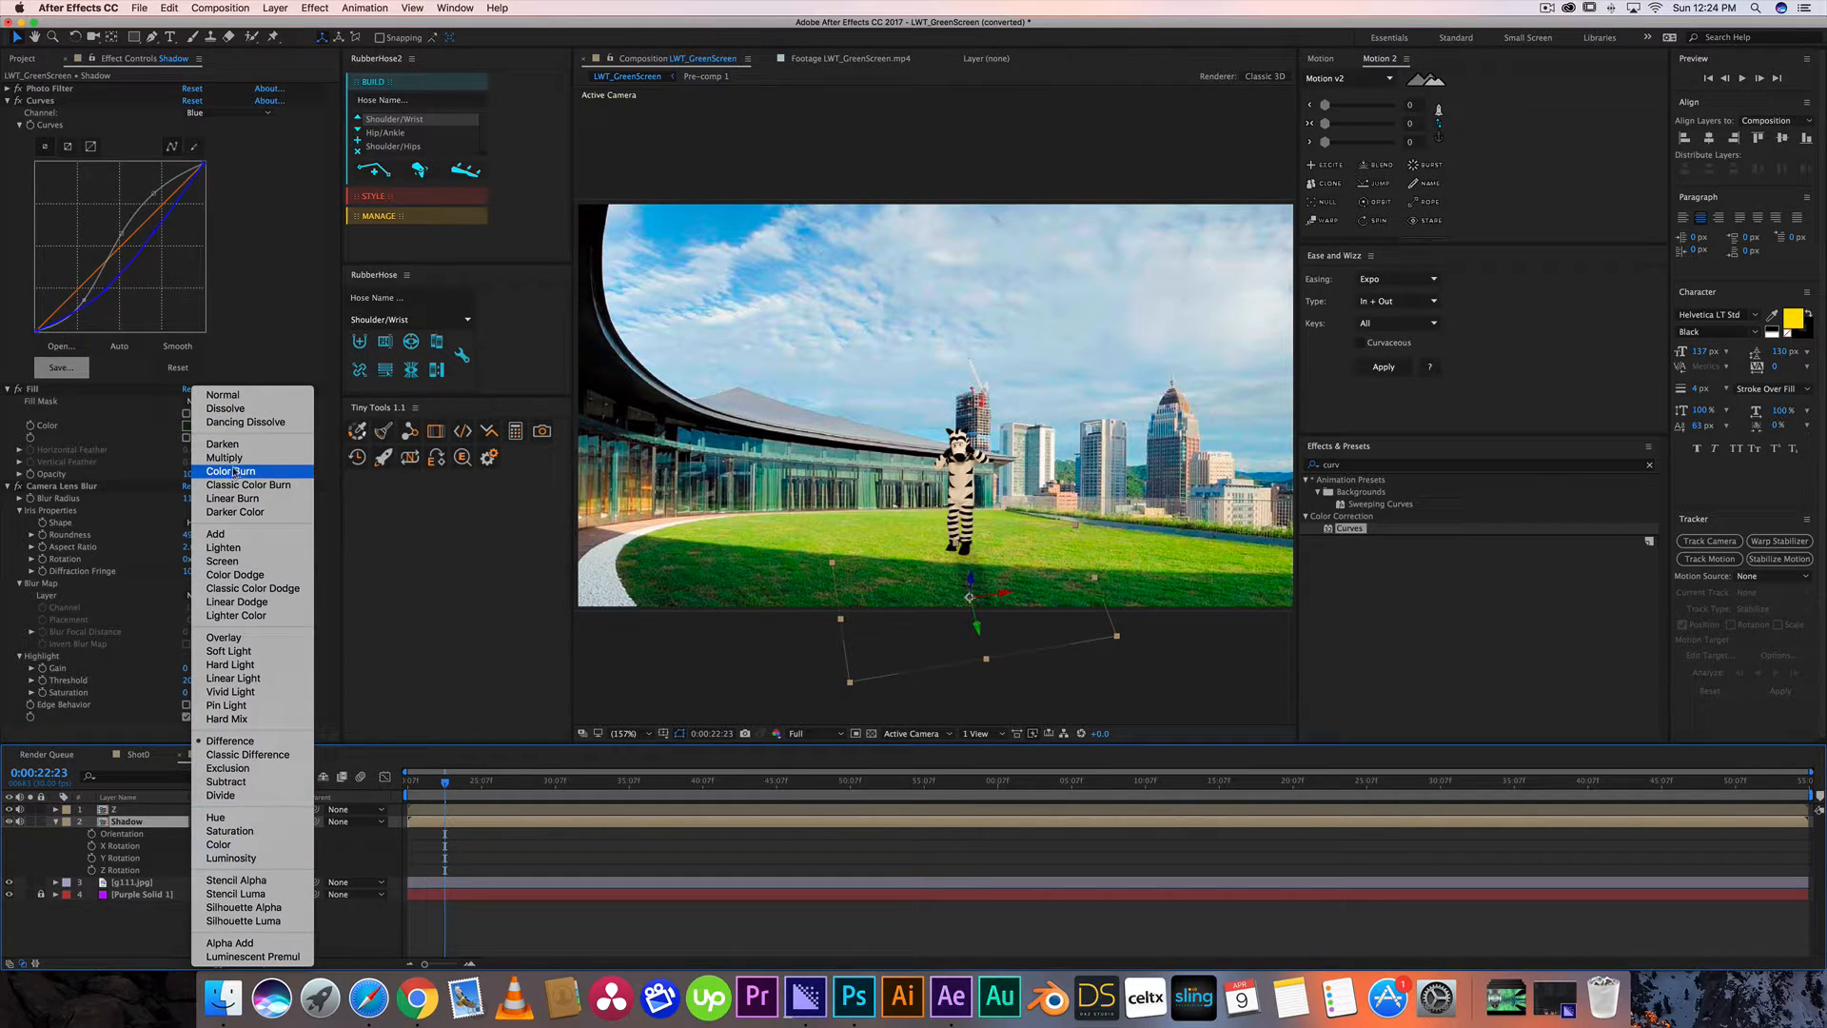
{"action": "left_click", "coordinate": [237, 459]}
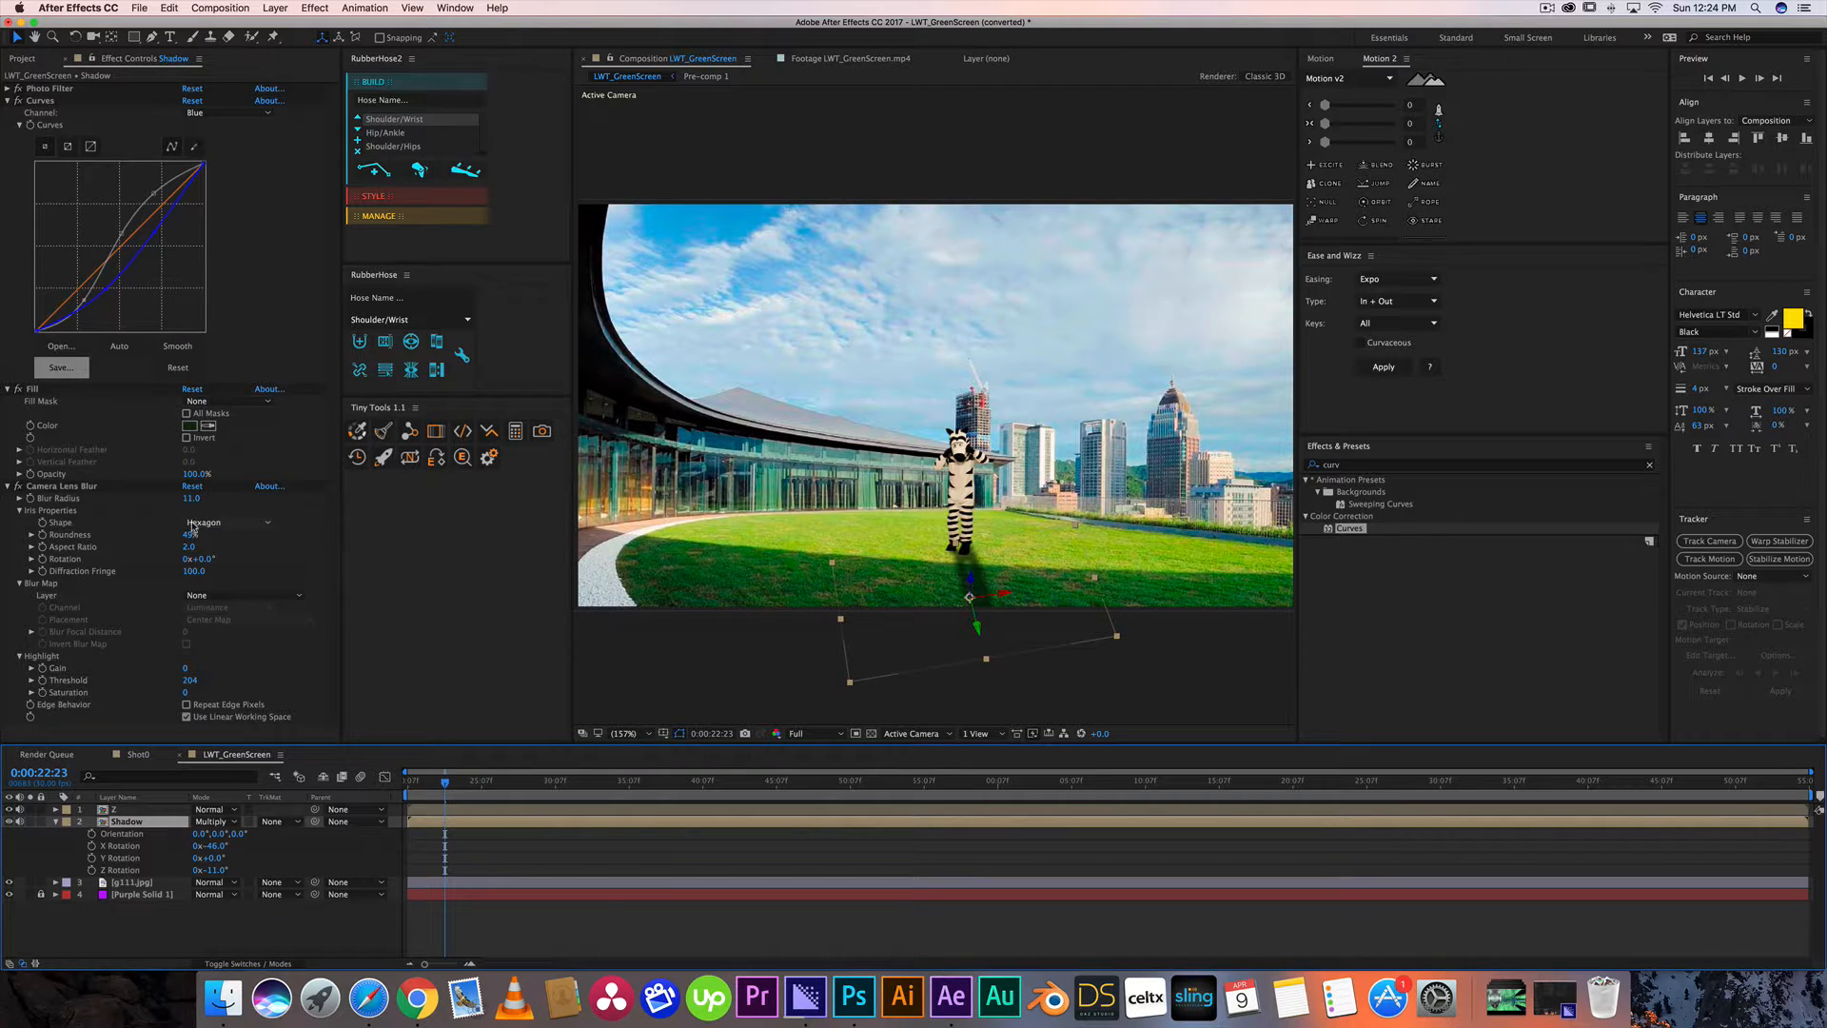
{"action": "left_click", "coordinate": [602, 910]}
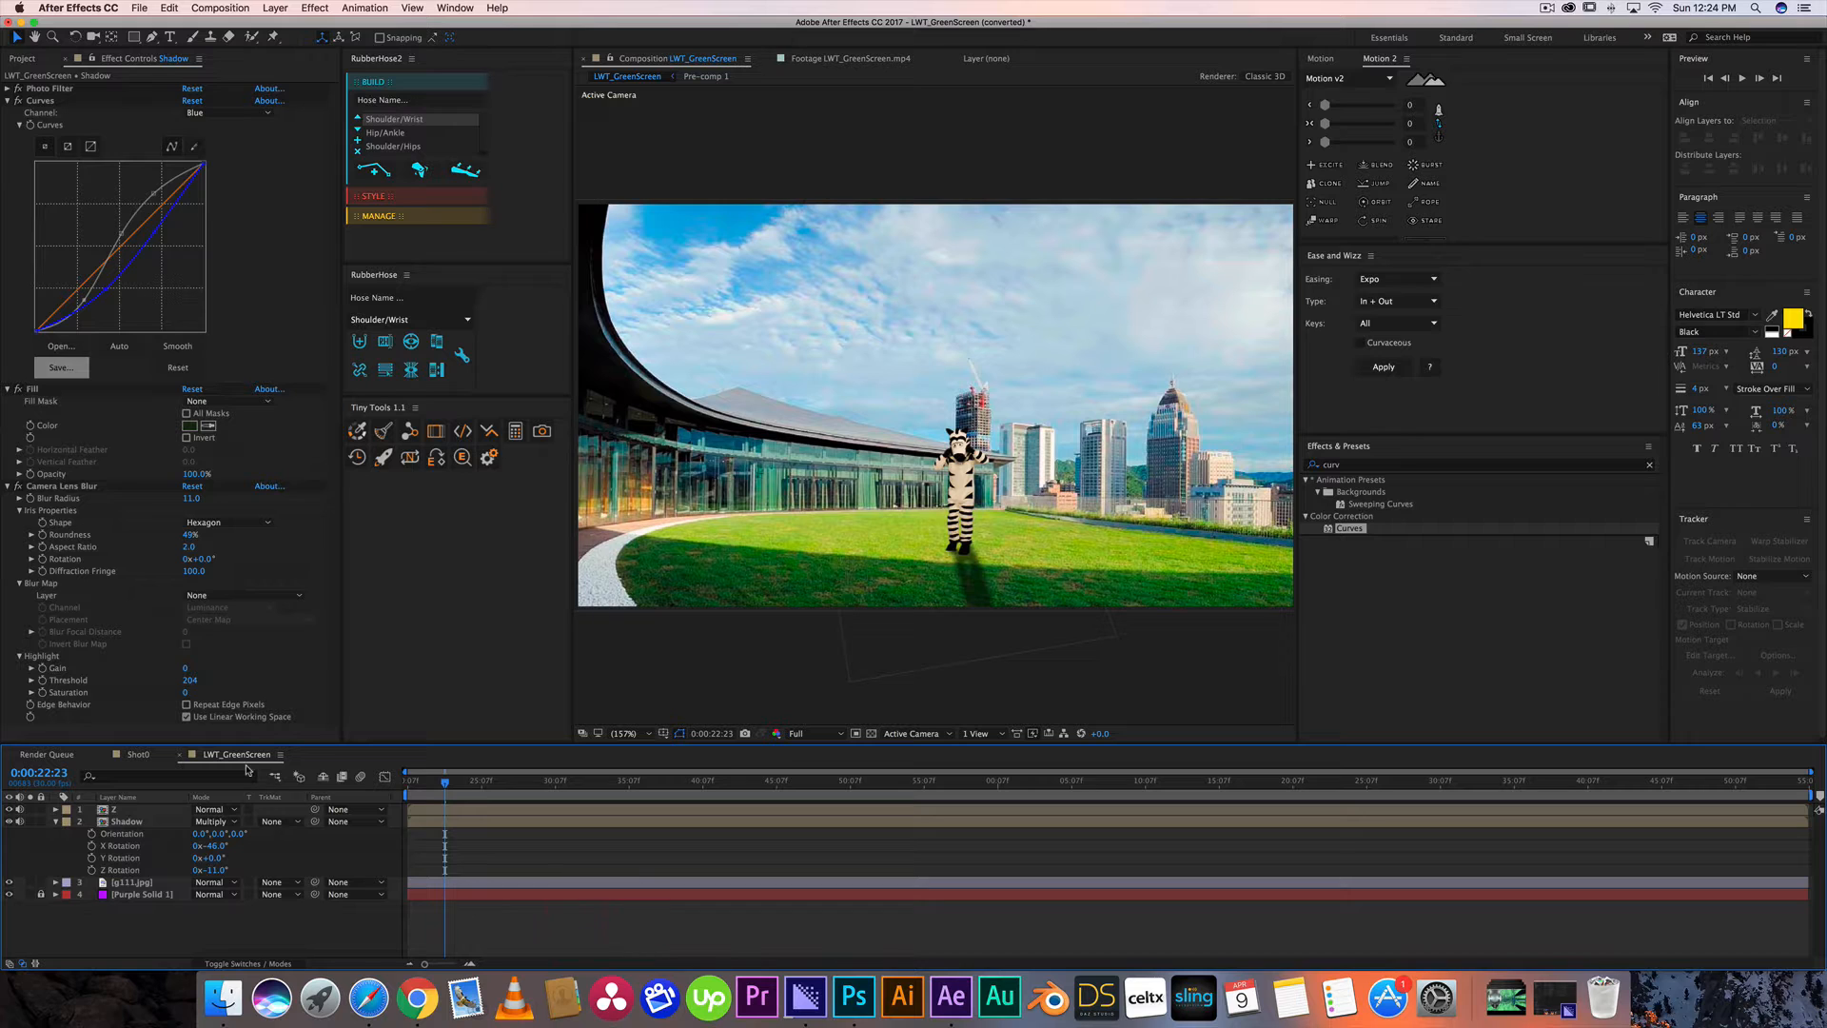
{"action": "left_click", "coordinate": [211, 822]}
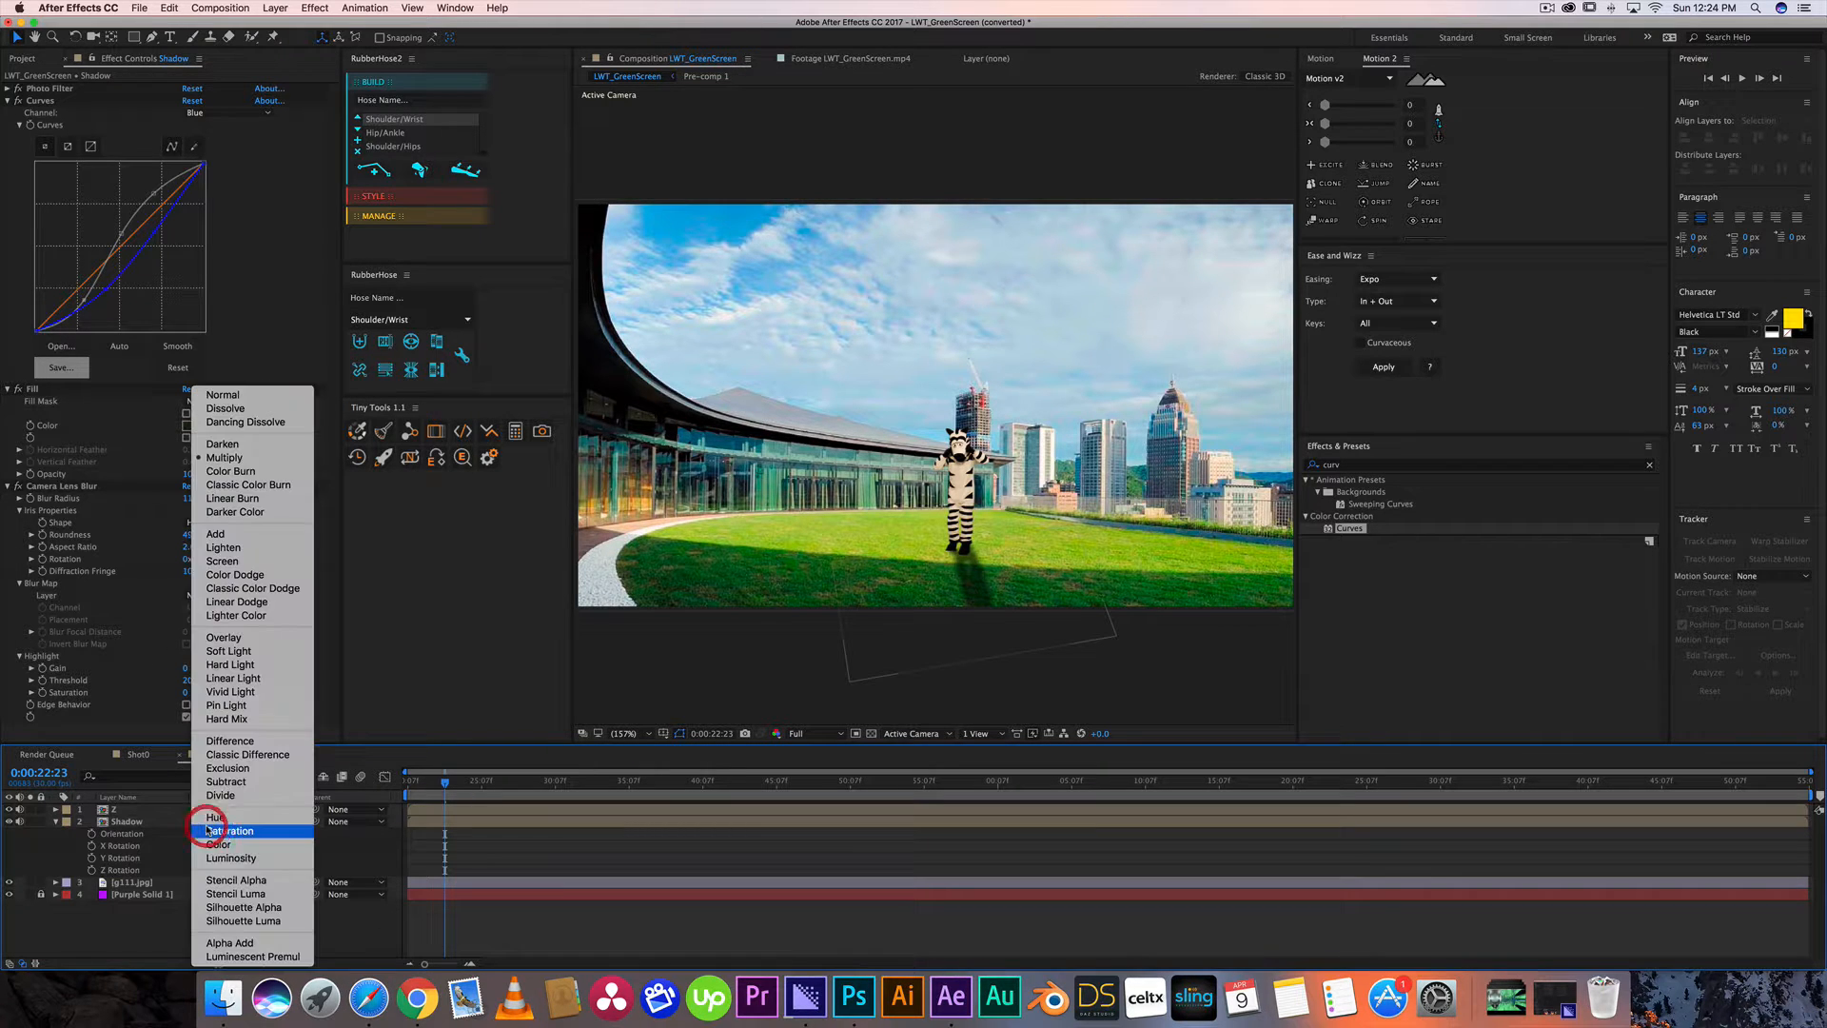
{"action": "left_click", "coordinate": [666, 866]}
Change the Shadow's Fill color to a brighter green, 33821B.
{"action": "left_click", "coordinate": [194, 426]}
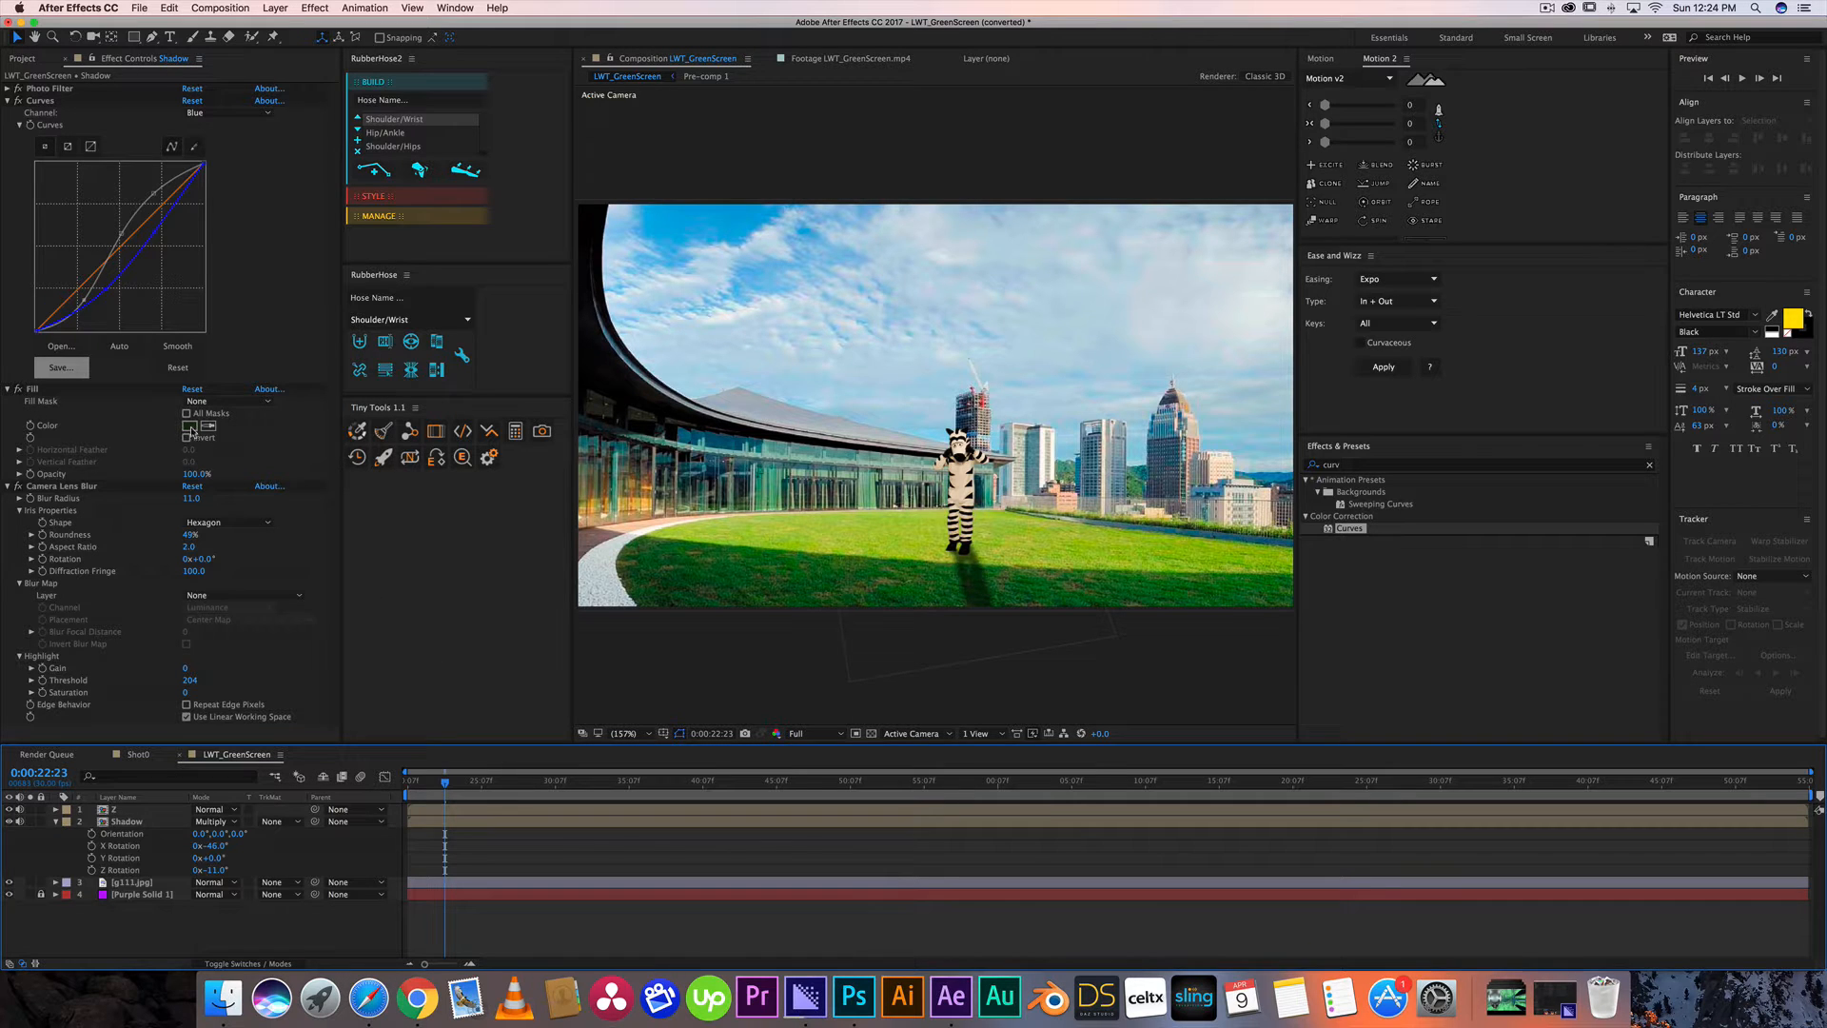
{"action": "left_click_drag", "start_coordinate": [1006, 787], "coordinate": [1019, 782]}
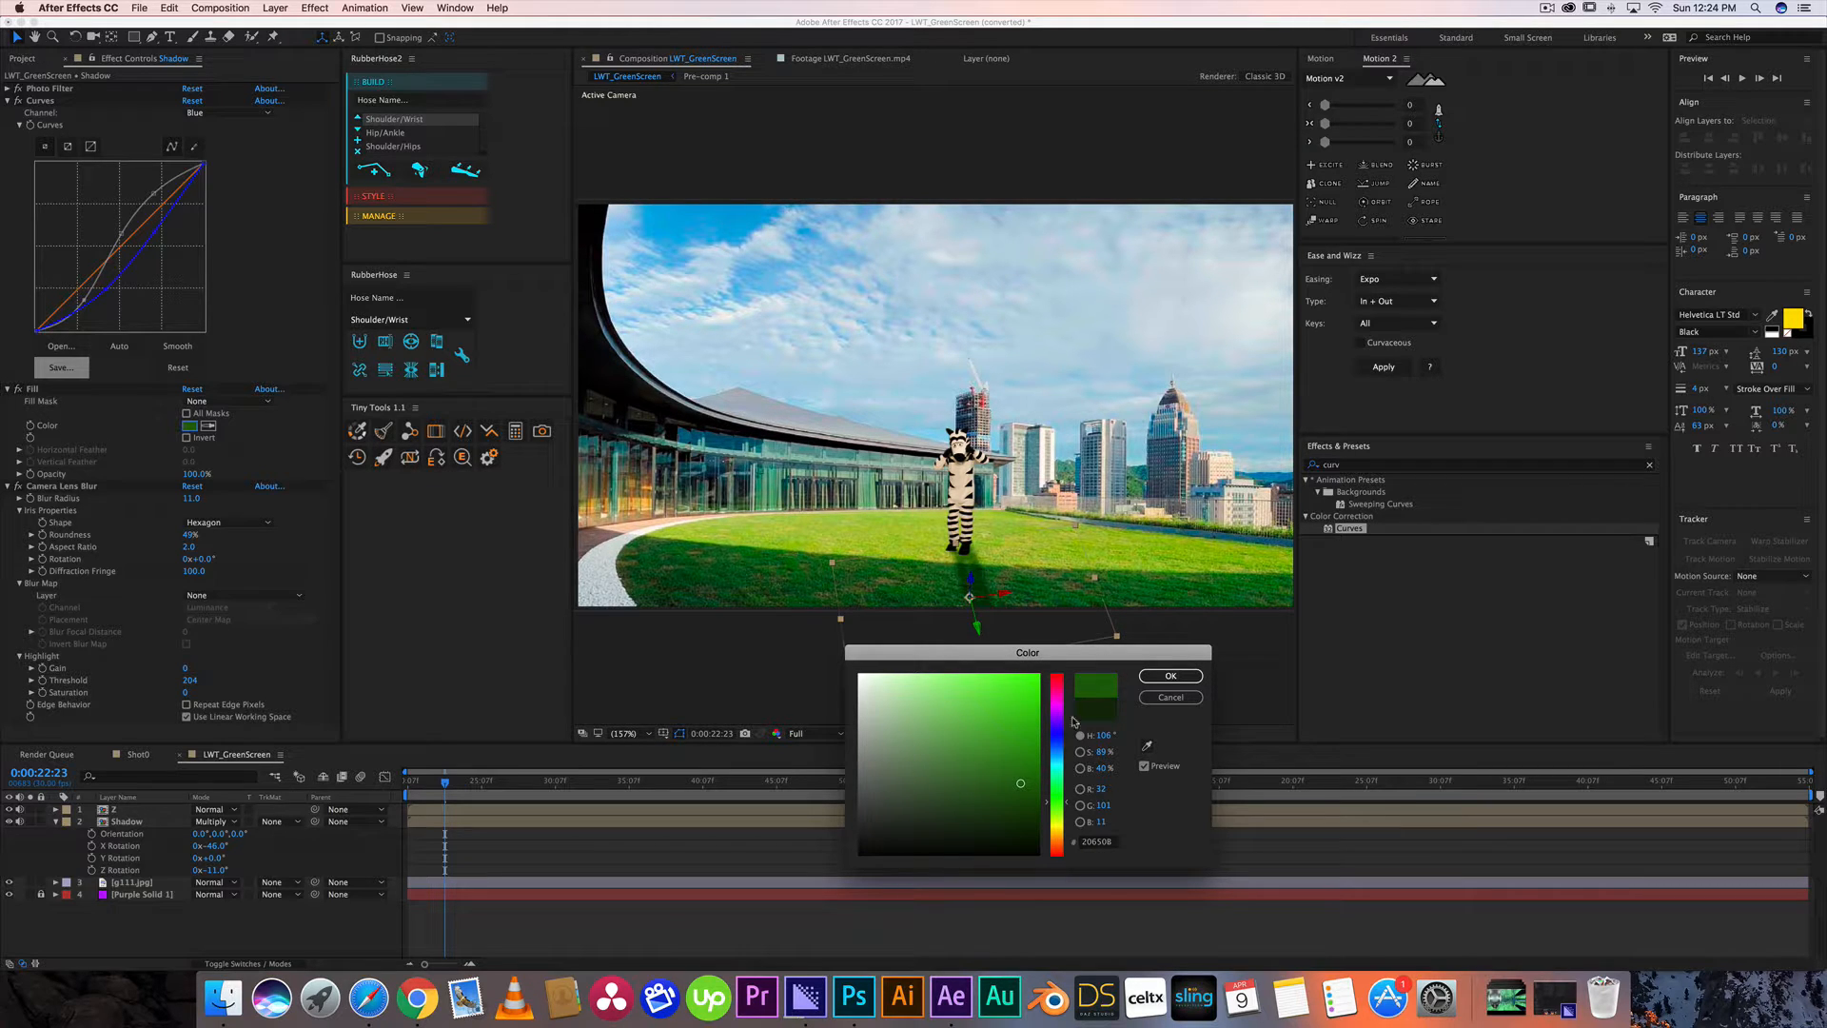
{"action": "mouse_move", "coordinate": [1028, 781]}
{"action": "left_mouse_down"}
{"action": "mouse_move", "coordinate": [1031, 716]}
{"action": "mouse_move", "coordinate": [1029, 752]}
{"action": "left_mouse_up"}
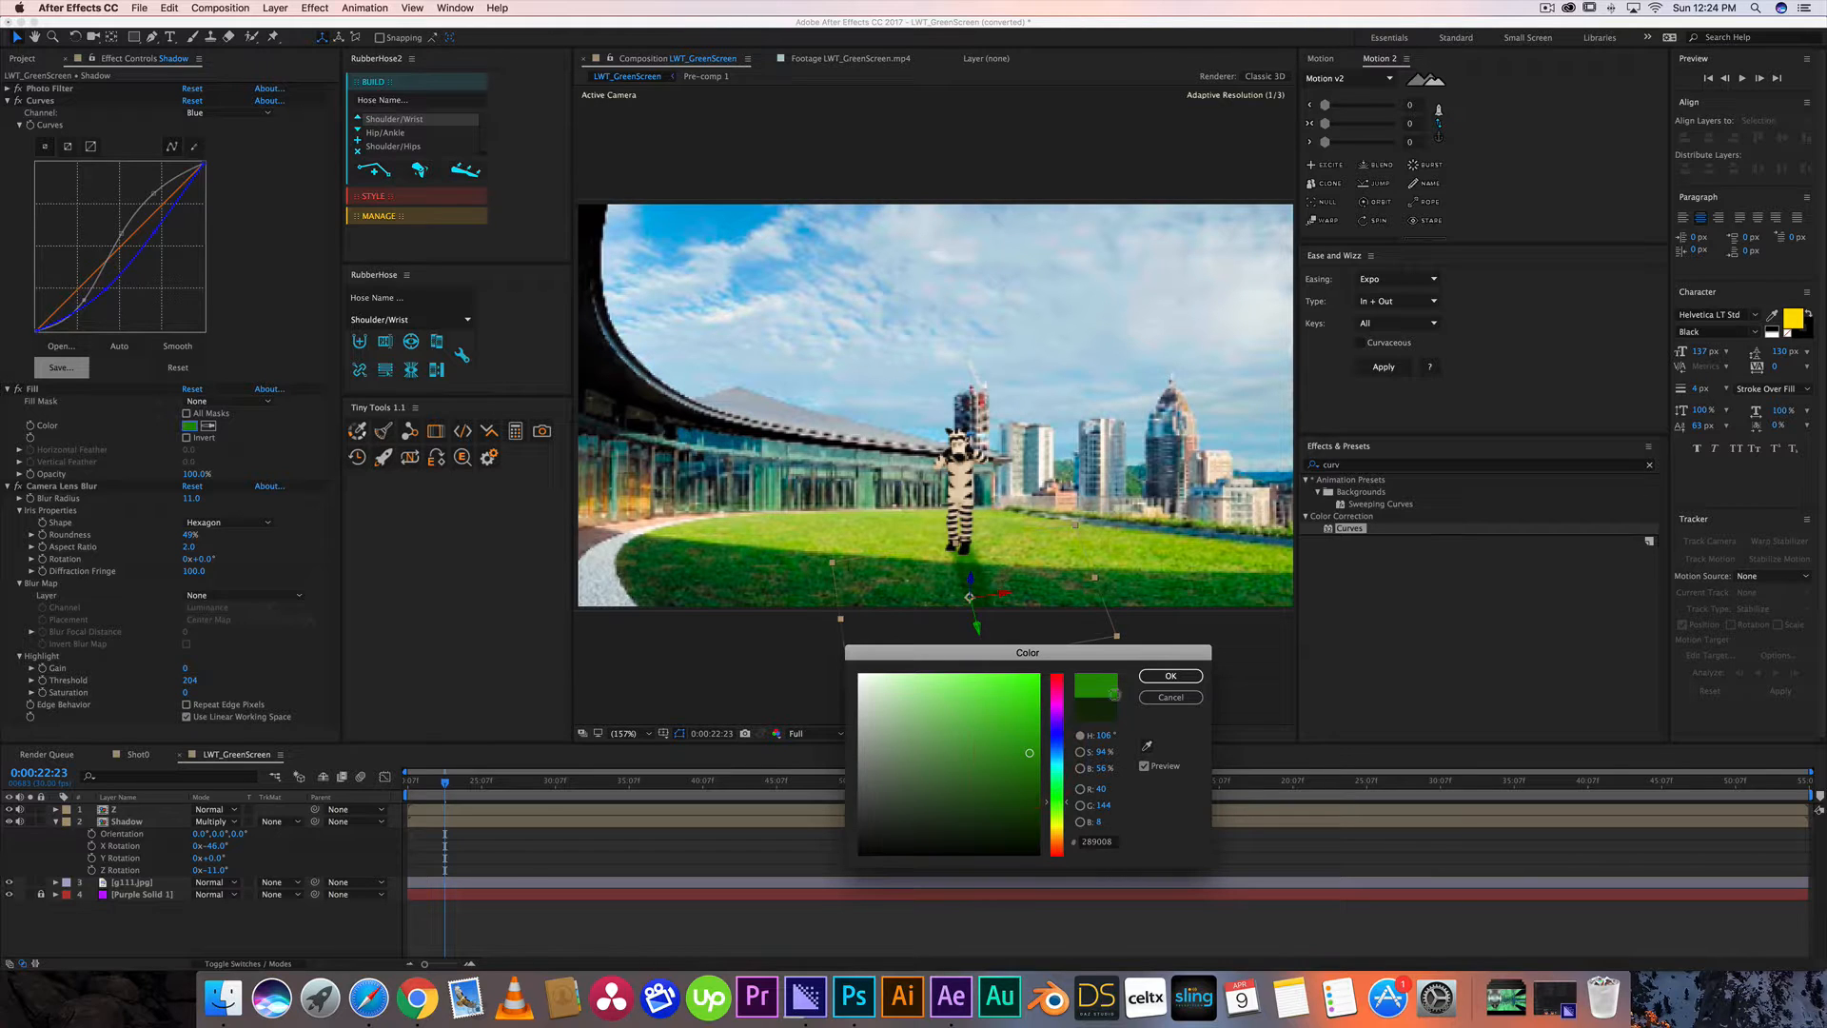
{"action": "mouse_move", "coordinate": [1027, 755]}
{"action": "left_mouse_down"}
{"action": "mouse_move", "coordinate": [987, 785]}
{"action": "mouse_move", "coordinate": [1001, 763]}
{"action": "left_mouse_up"}
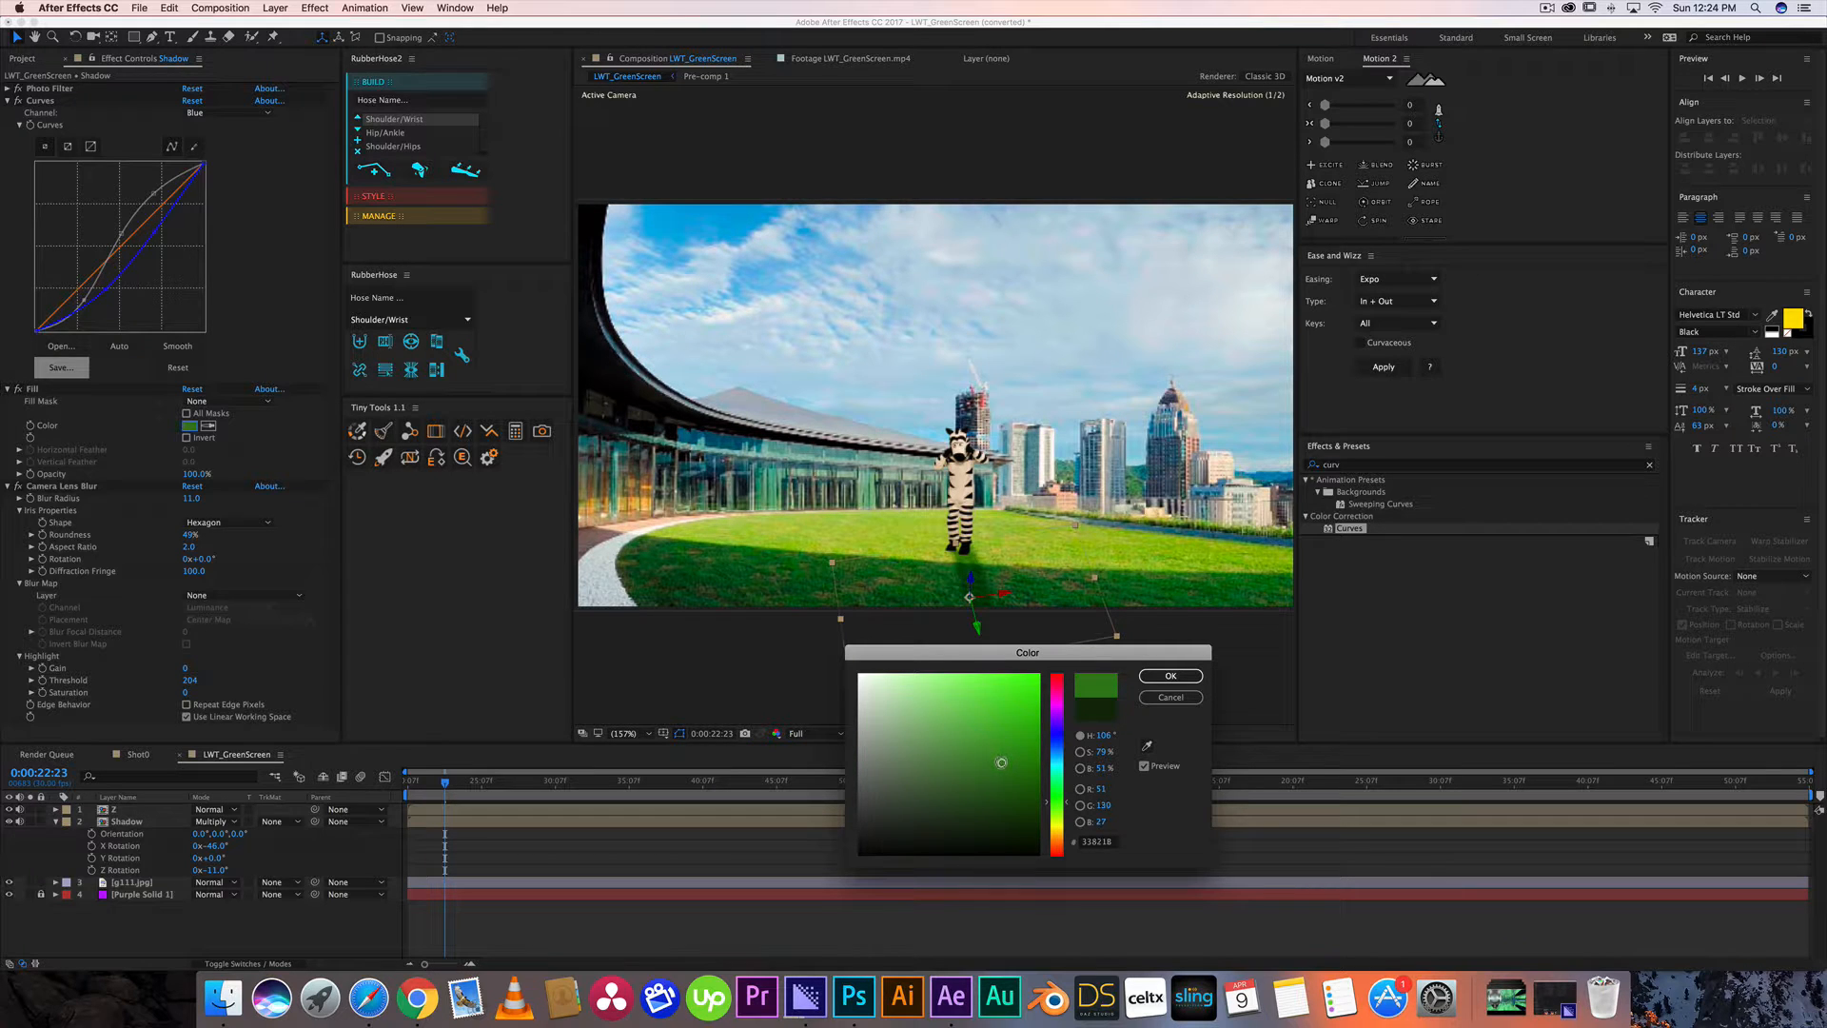
{"action": "left_click", "coordinate": [1171, 675]}
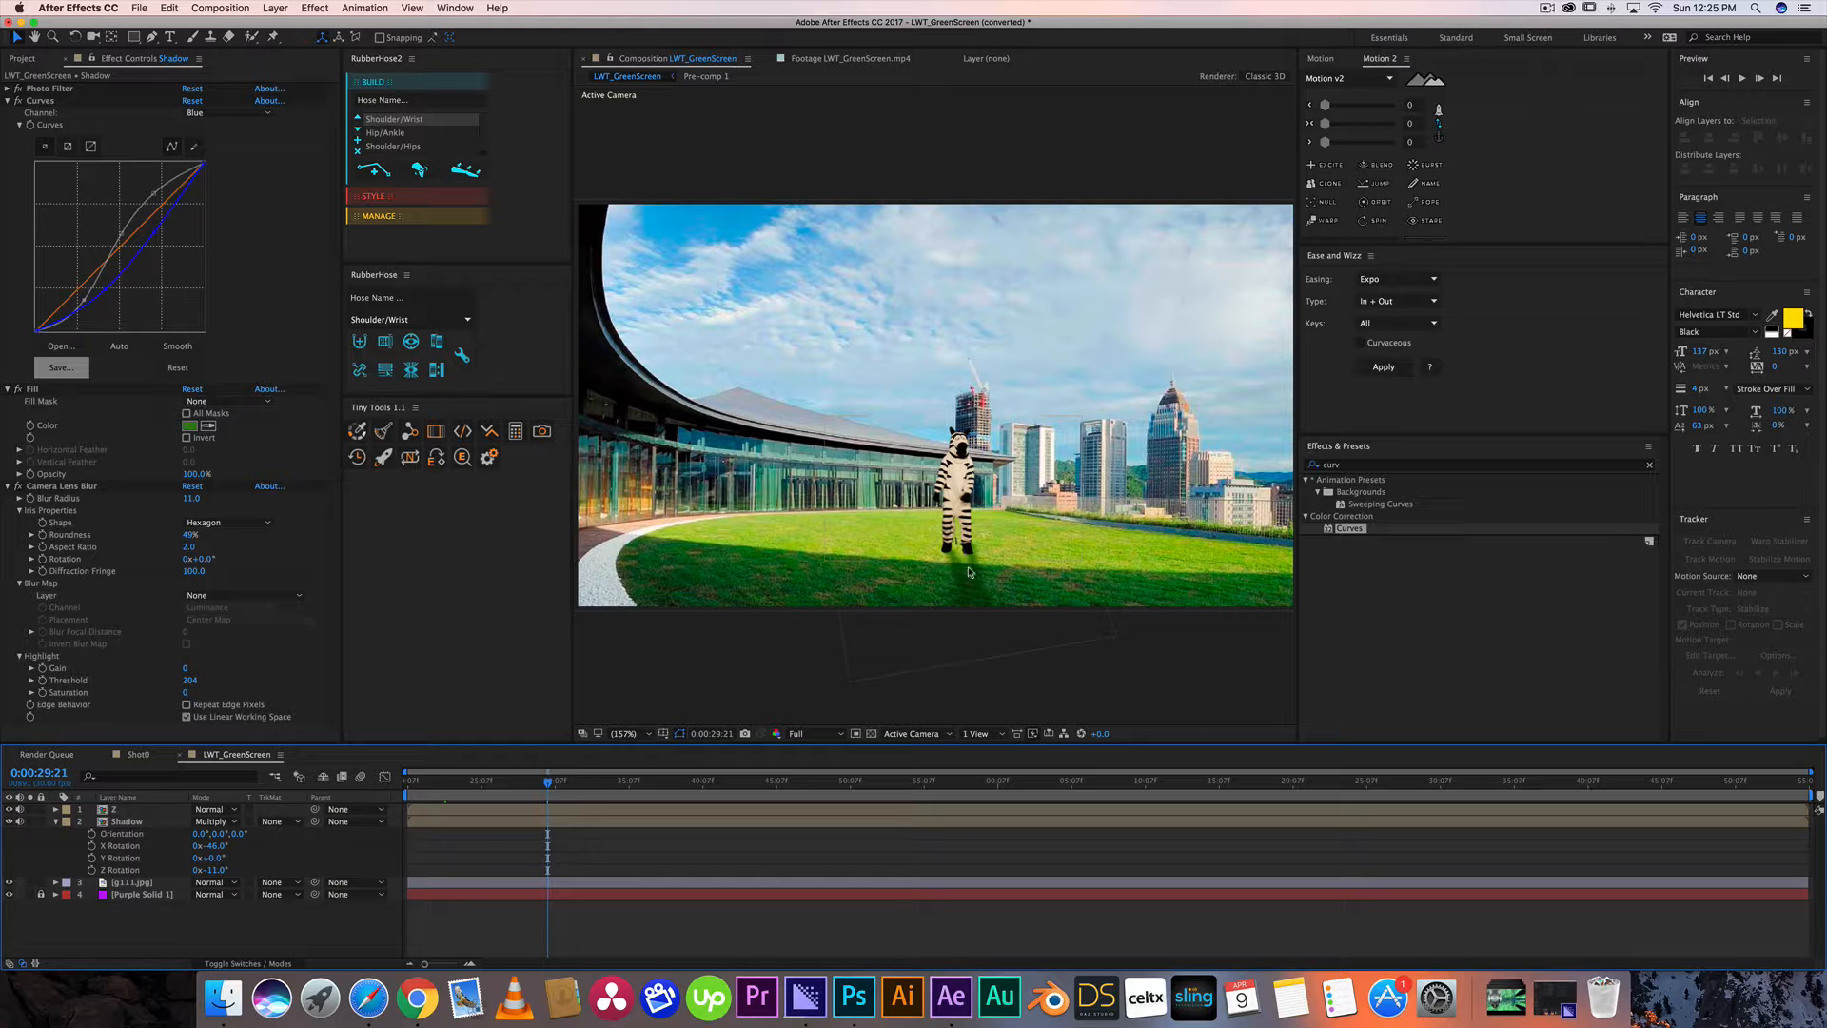
Move the Shadow layer slightly left under the zebra's feet and widen it a little.
{"action": "left_click", "coordinate": [970, 644]}
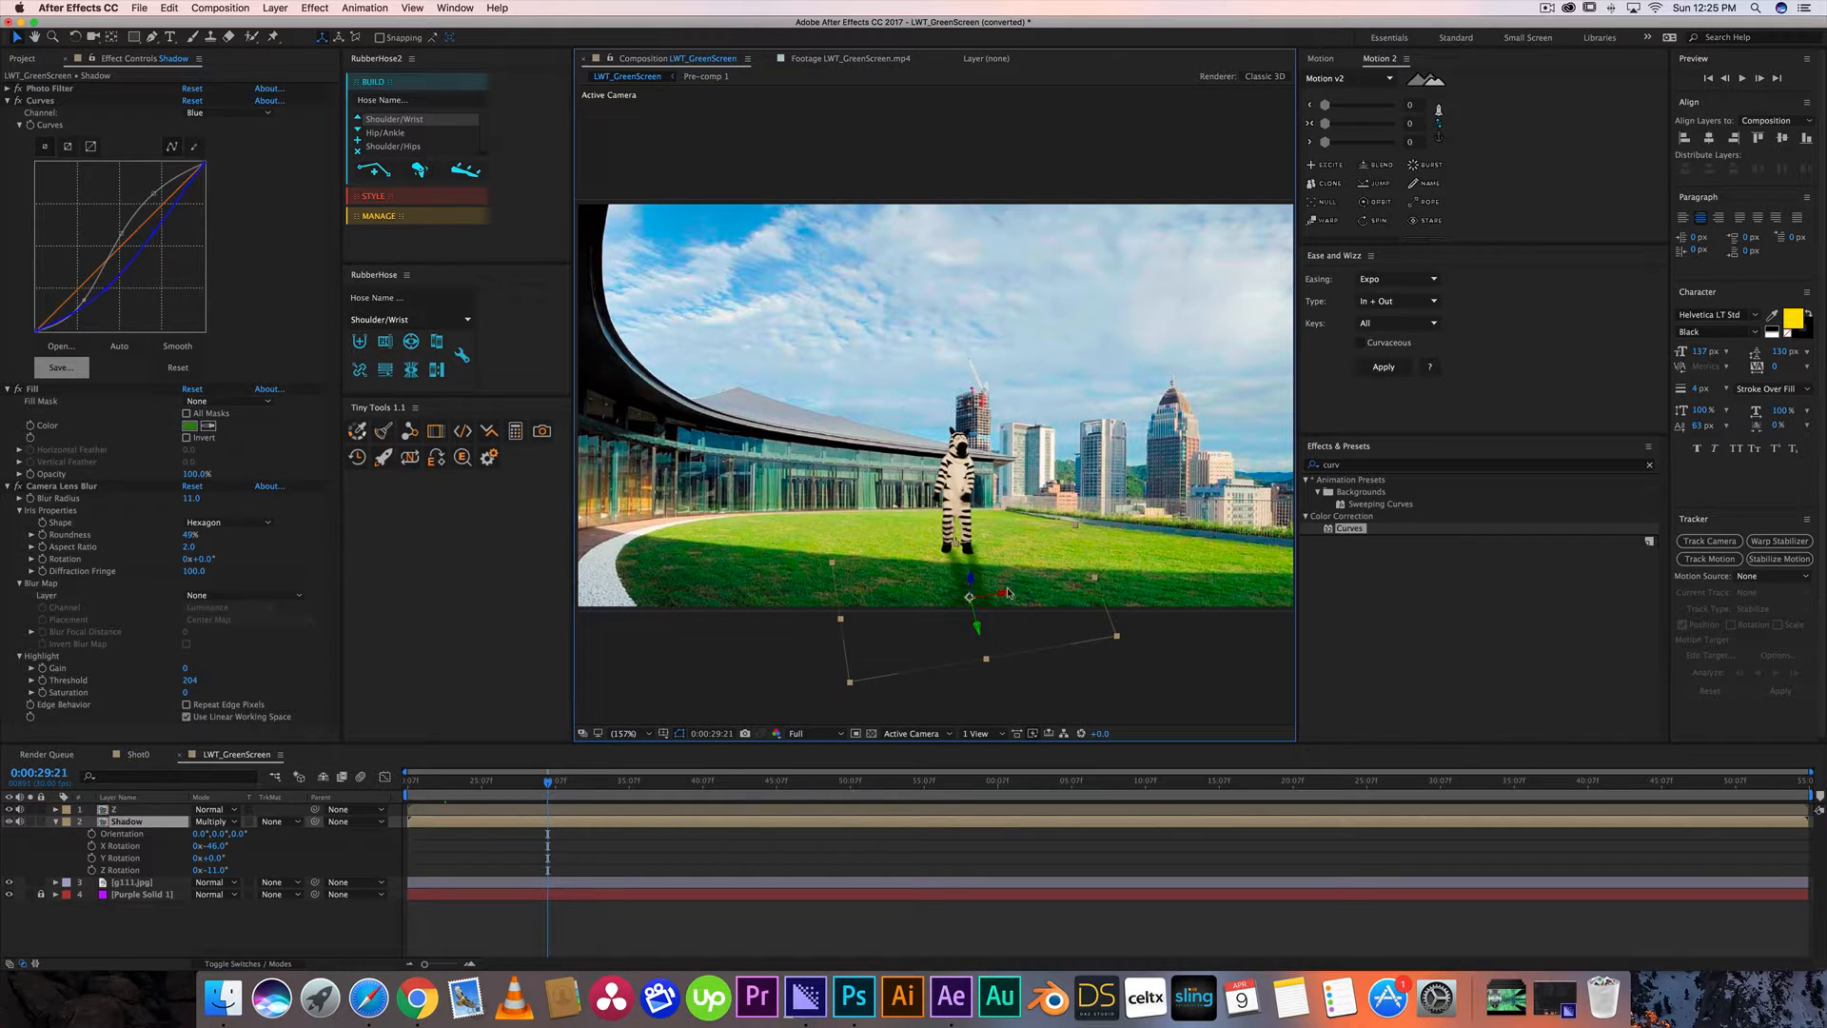
{"action": "left_click_drag", "start_coordinate": [1007, 592], "coordinate": [1002, 593]}
{"action": "left_click", "coordinate": [890, 718]}
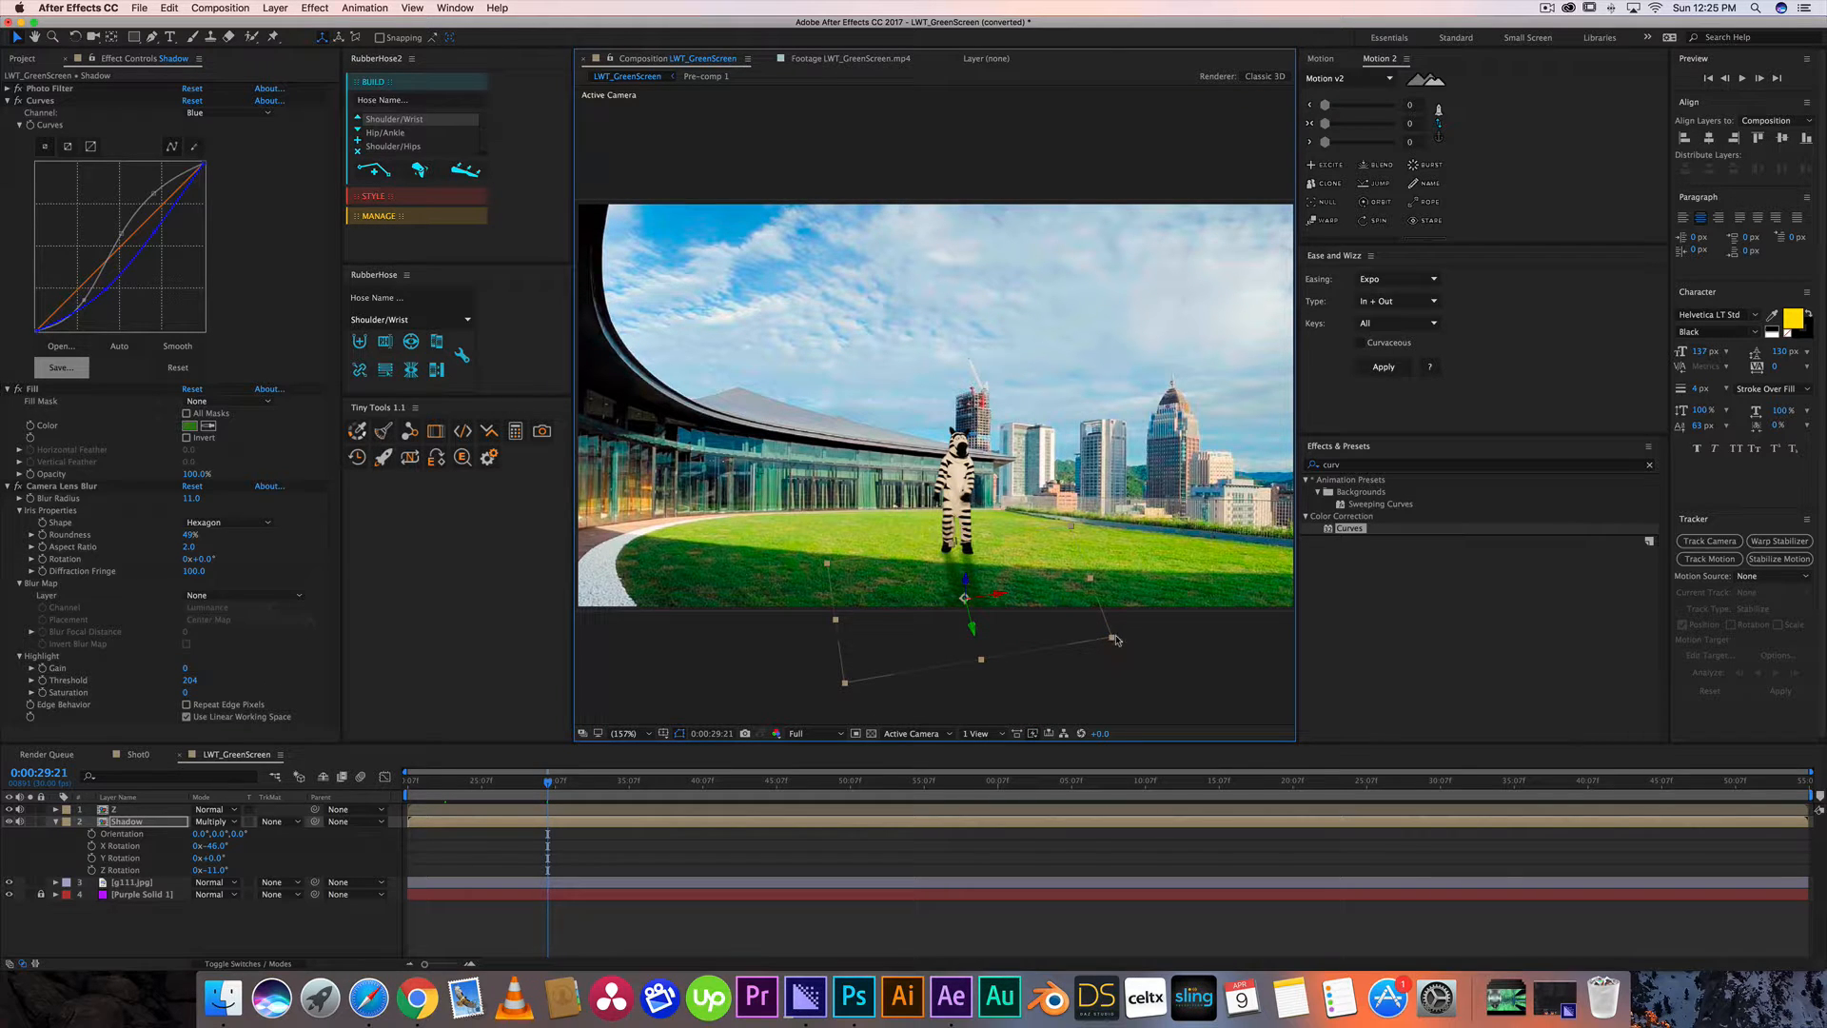
{"action": "left_click_drag", "start_coordinate": [1117, 640], "coordinate": [1113, 643]}
{"action": "left_click_drag", "start_coordinate": [982, 554], "coordinate": [985, 554]}
{"action": "key", "text": "comma"}
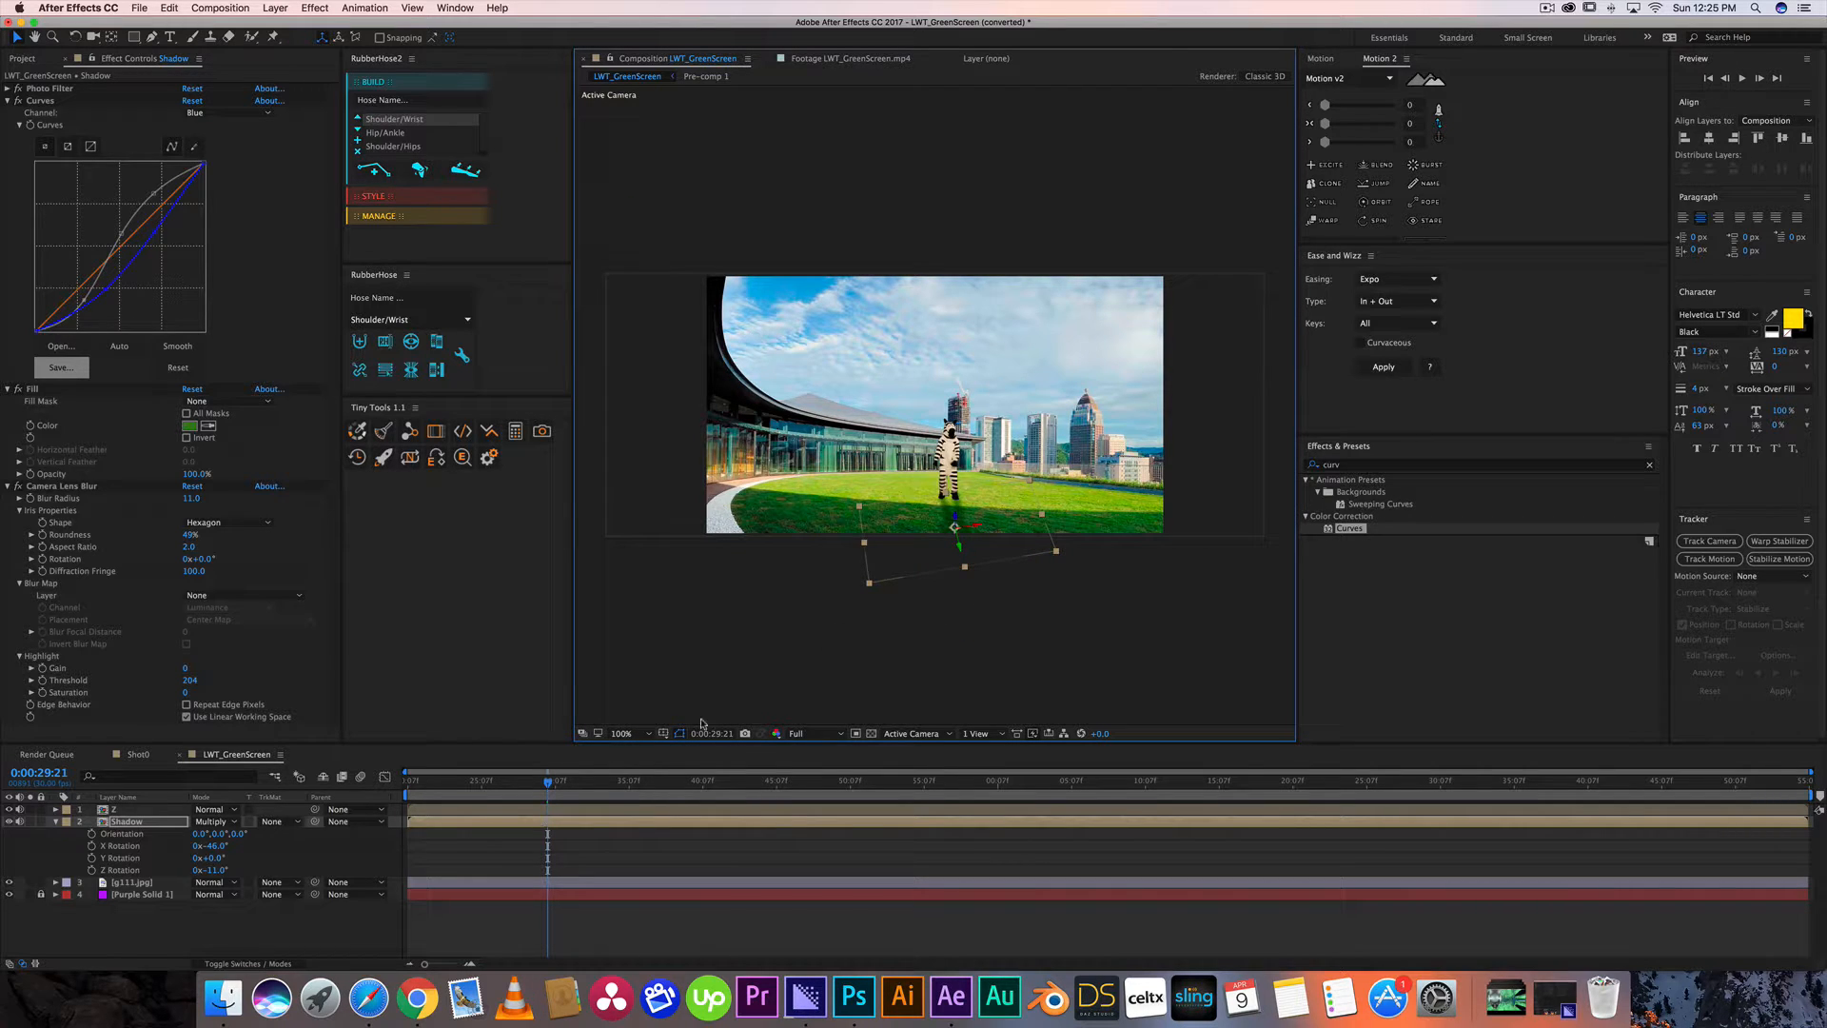
Fit the composition to the viewer, examine the shadow beneath the zebra, and preview the composite from the start.
{"action": "left_click", "coordinate": [942, 821]}
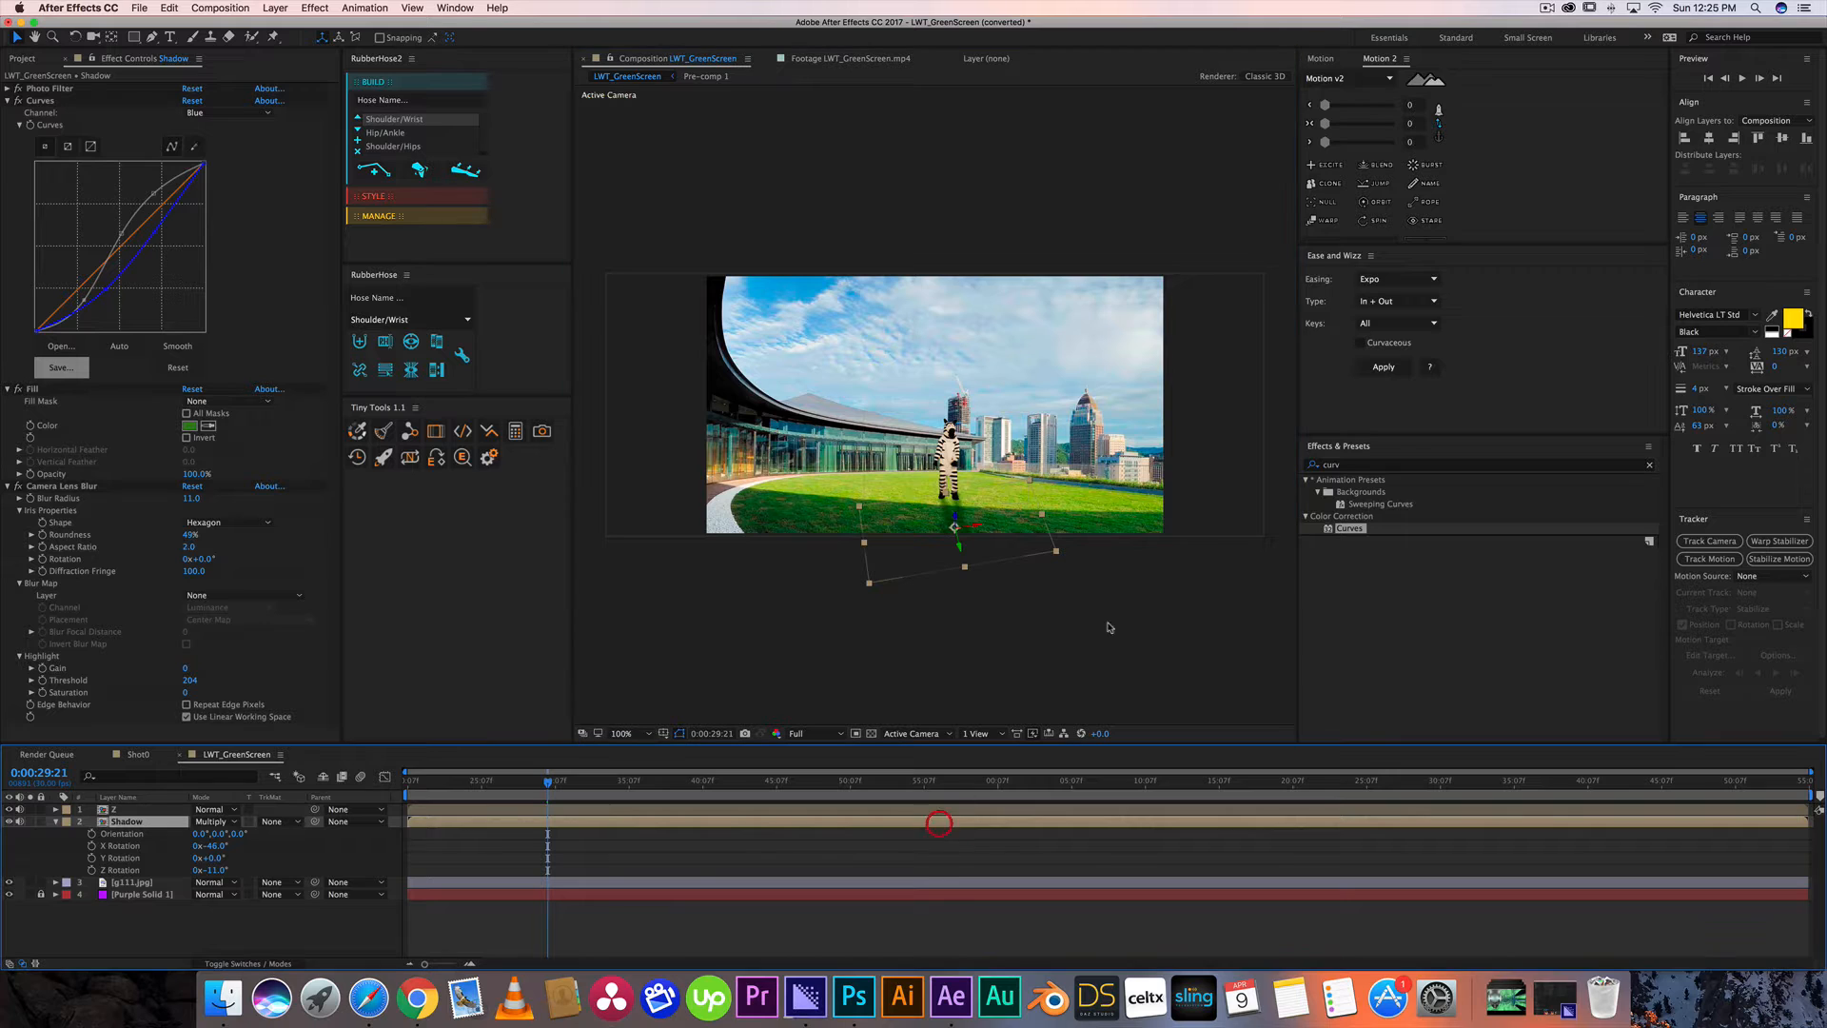
{"action": "left_click", "coordinate": [947, 734]}
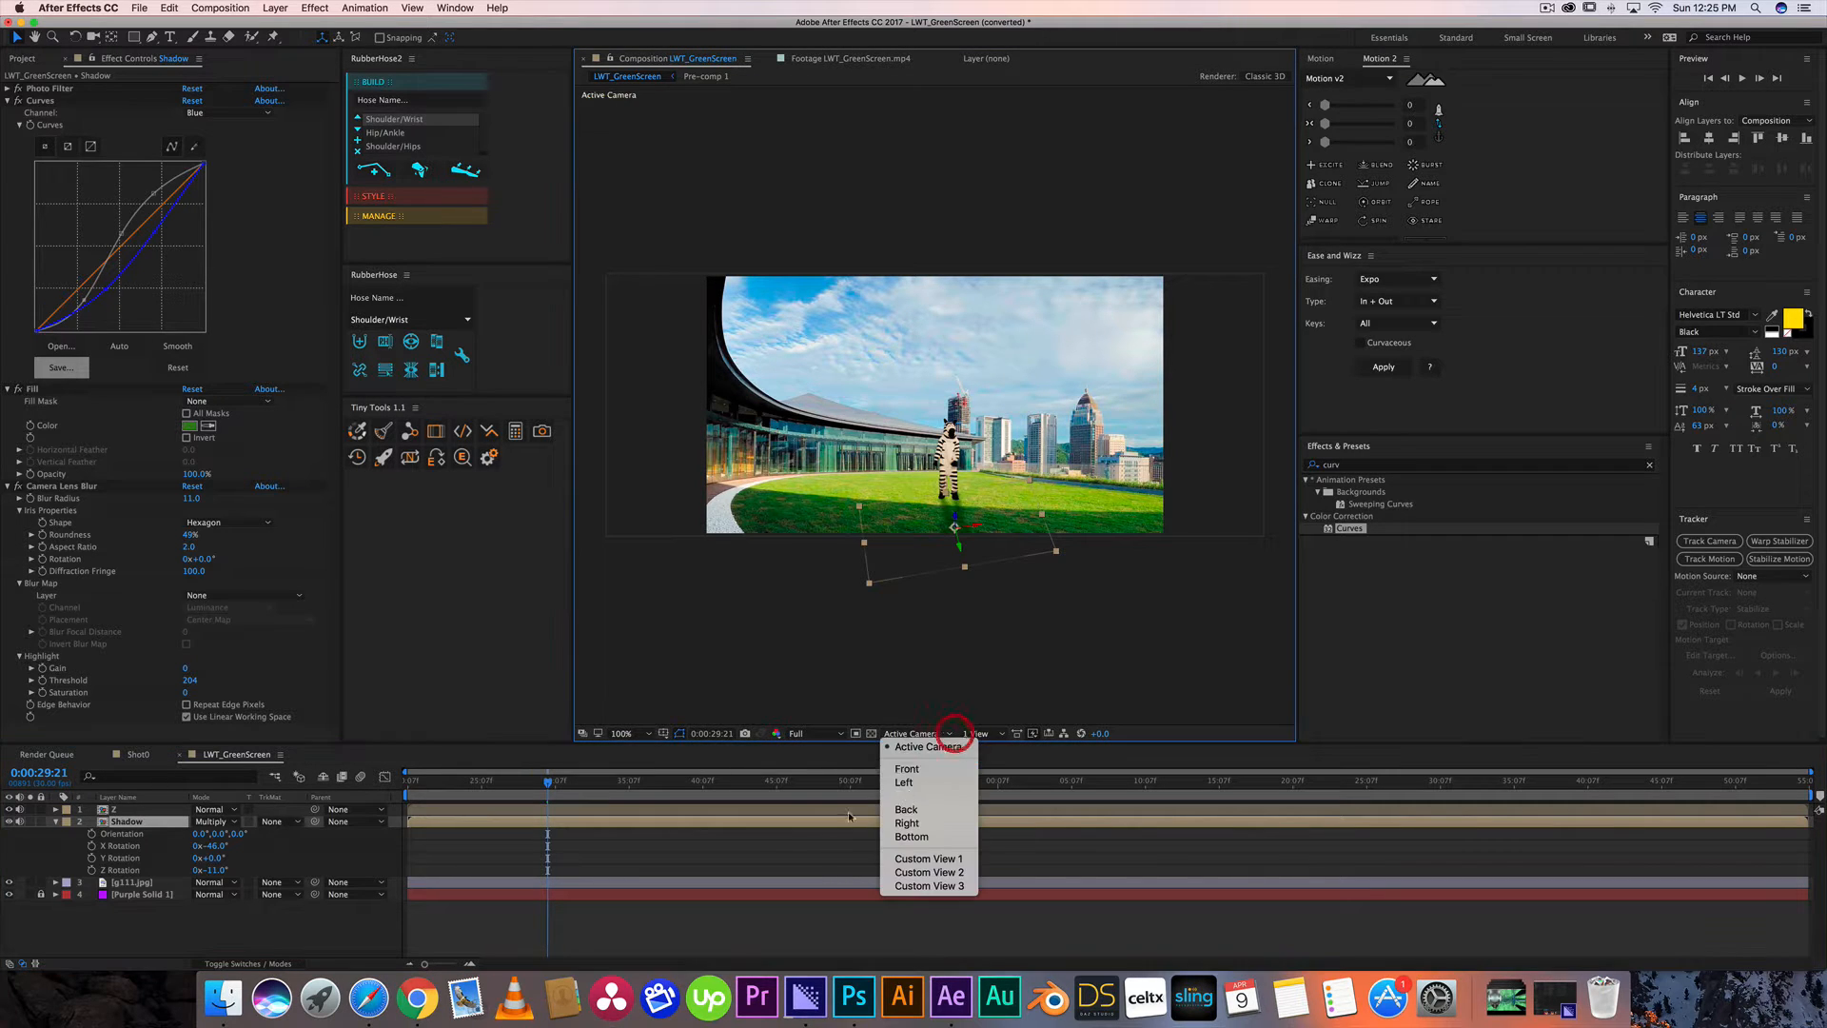
{"action": "left_click", "coordinate": [790, 814]}
{"action": "left_click", "coordinate": [643, 734]}
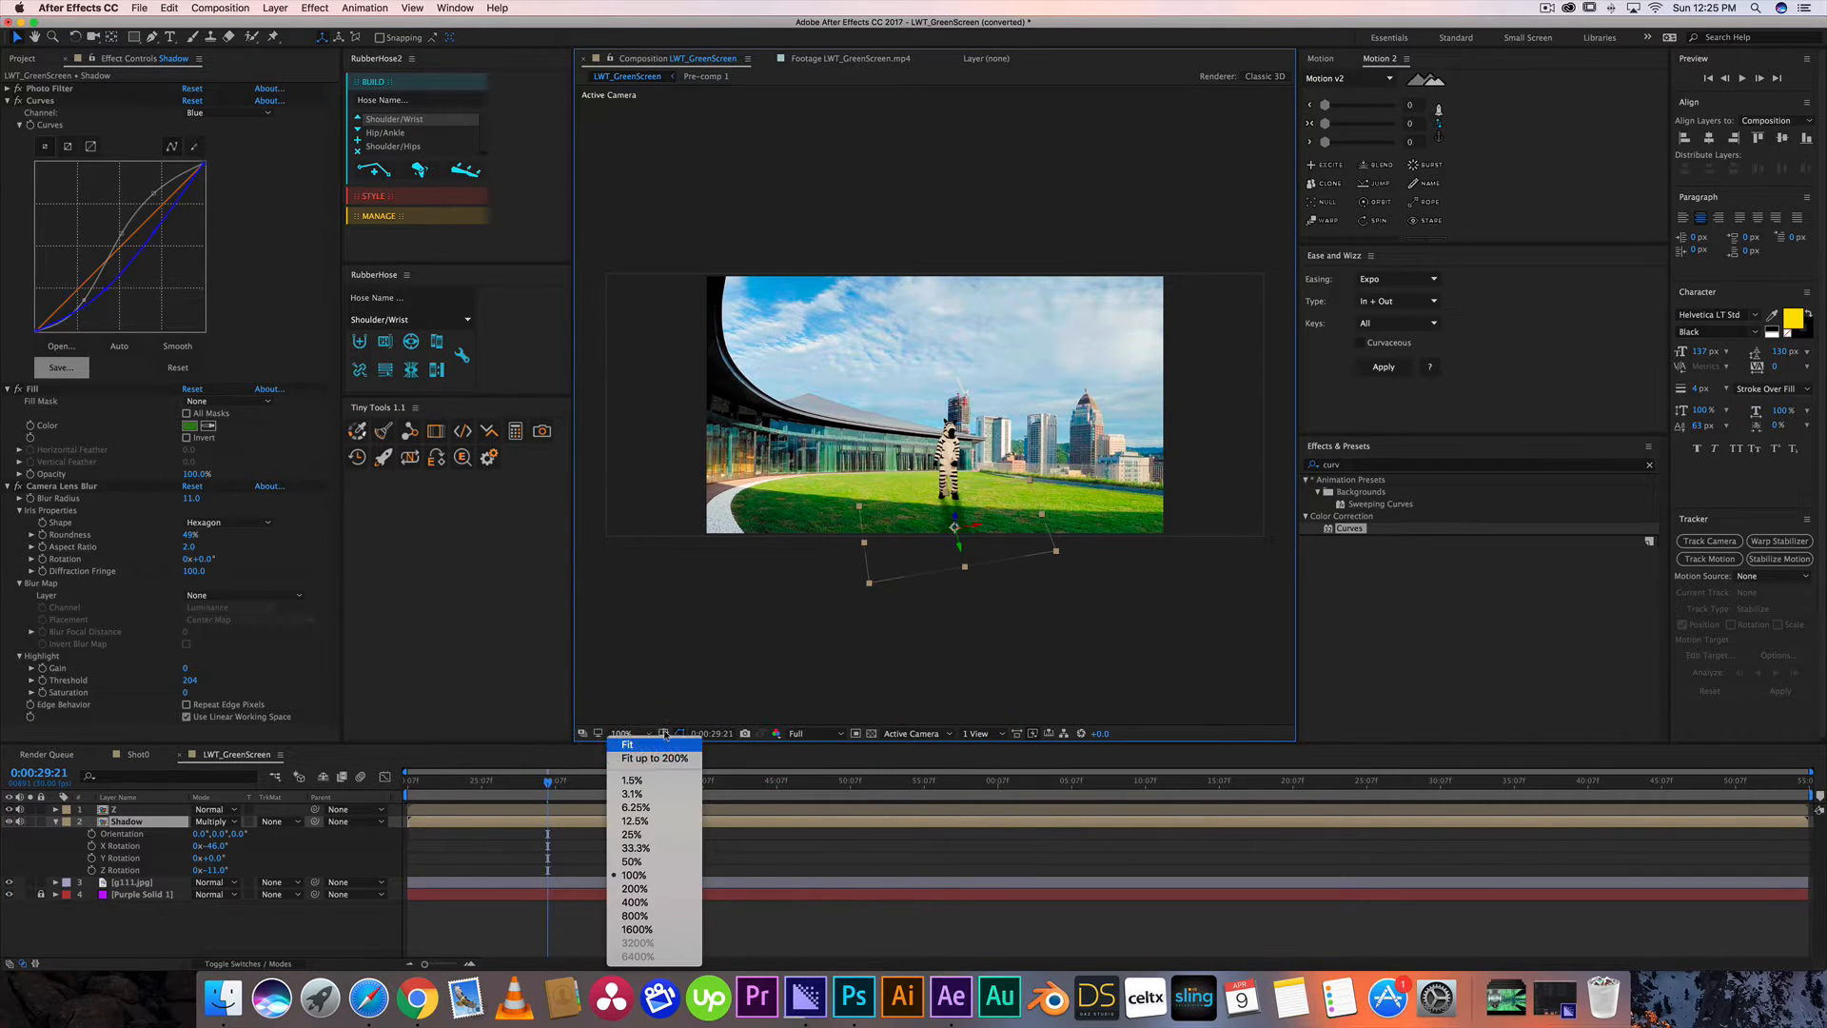
{"action": "left_click", "coordinate": [638, 745]}
{"action": "left_click", "coordinate": [963, 750]}
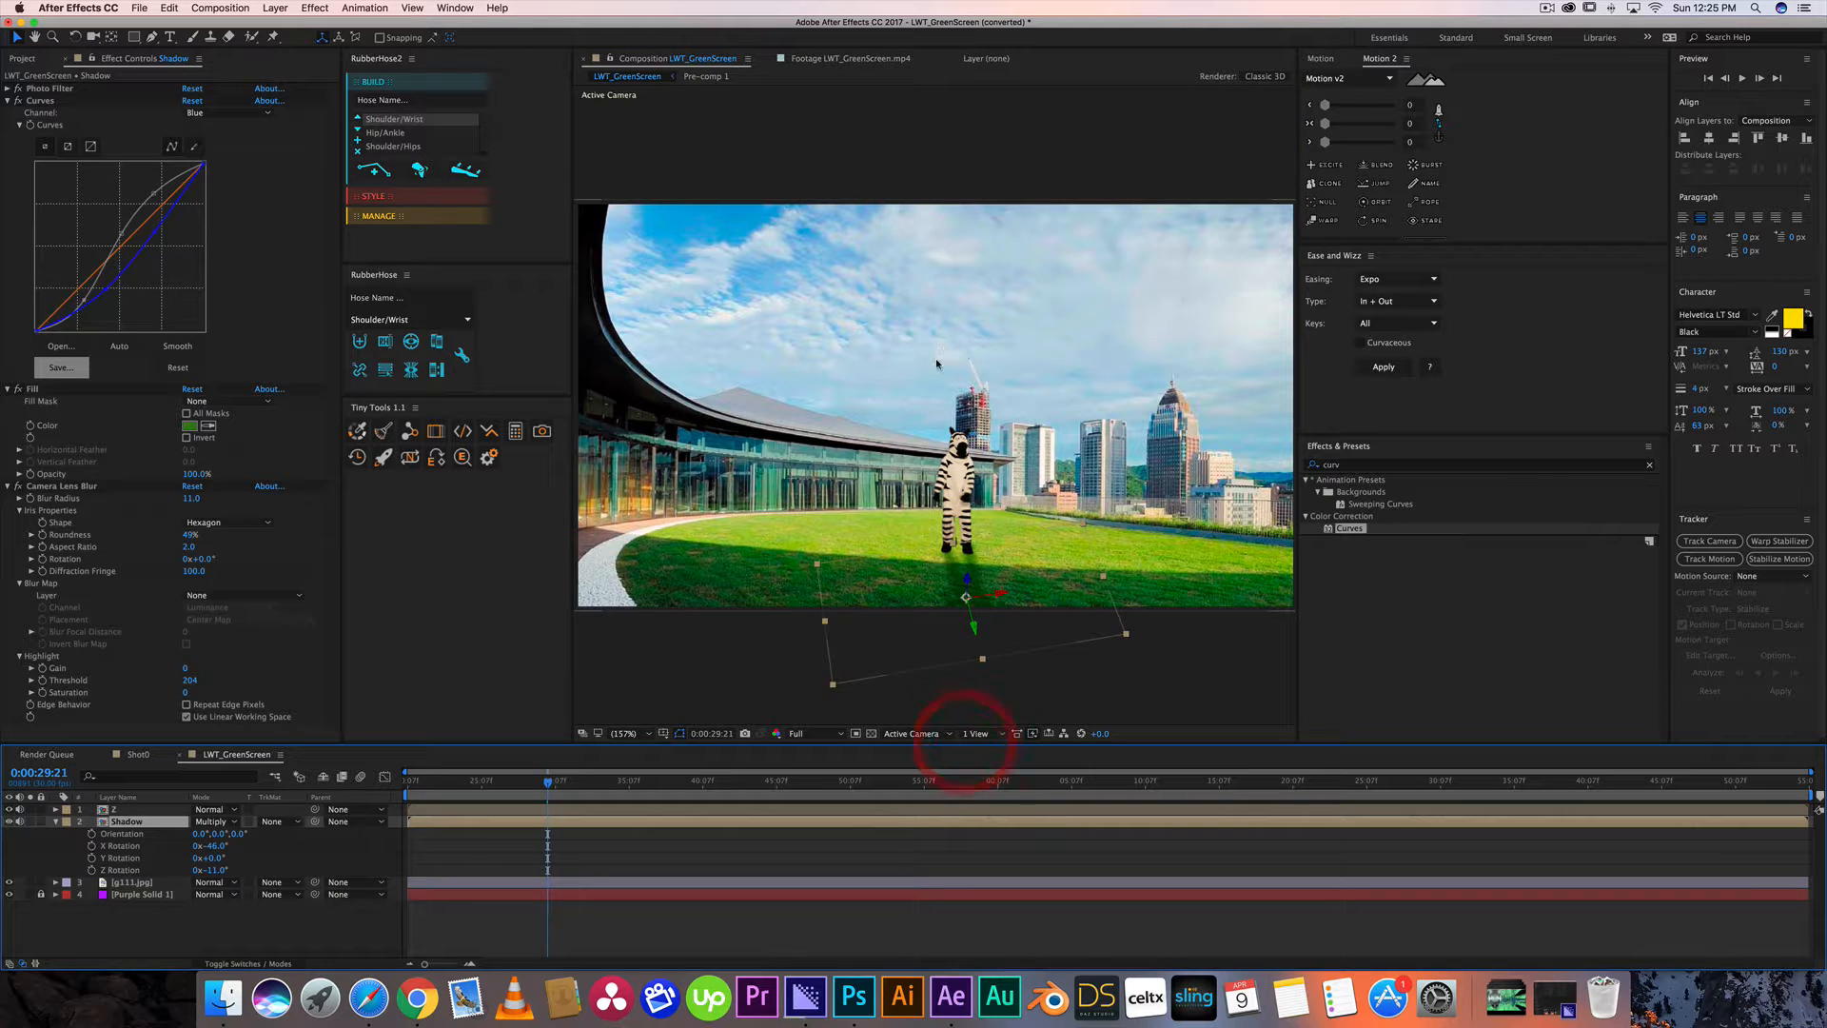
{"action": "key", "text": "shift"}
{"action": "left_click", "coordinate": [987, 840]}
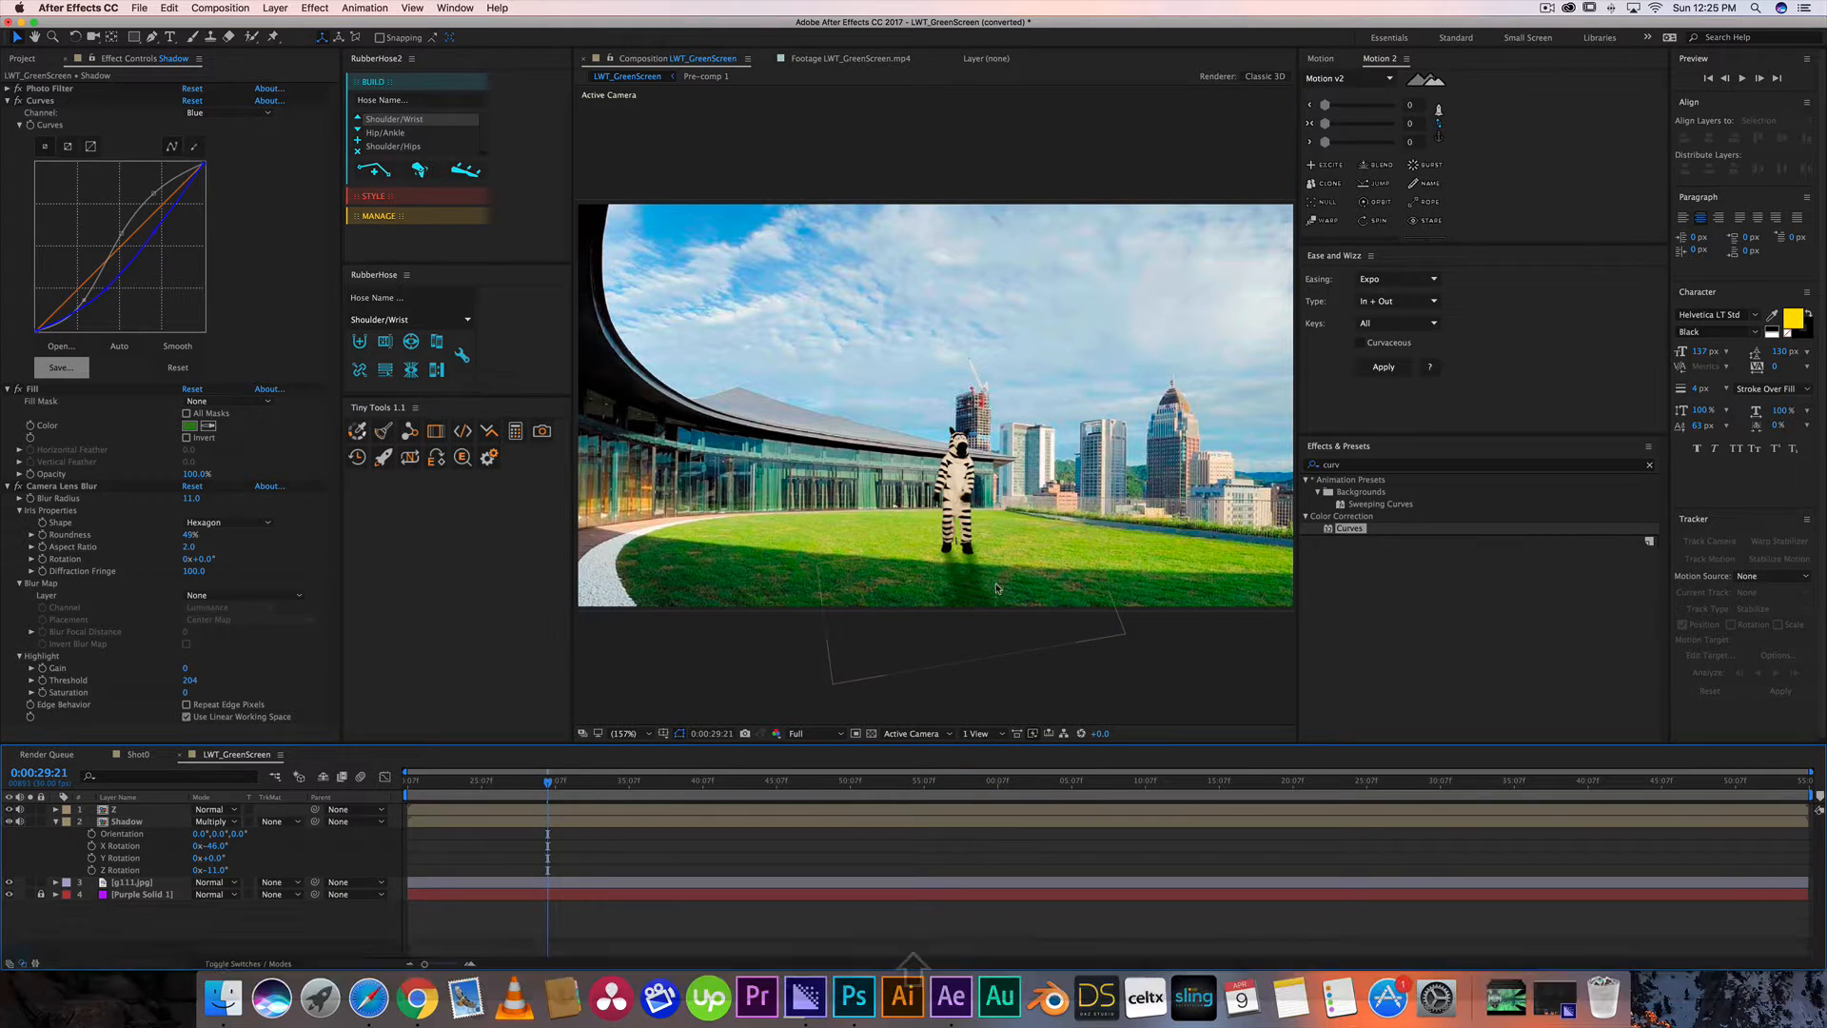
{"action": "left_click", "coordinate": [961, 565]}
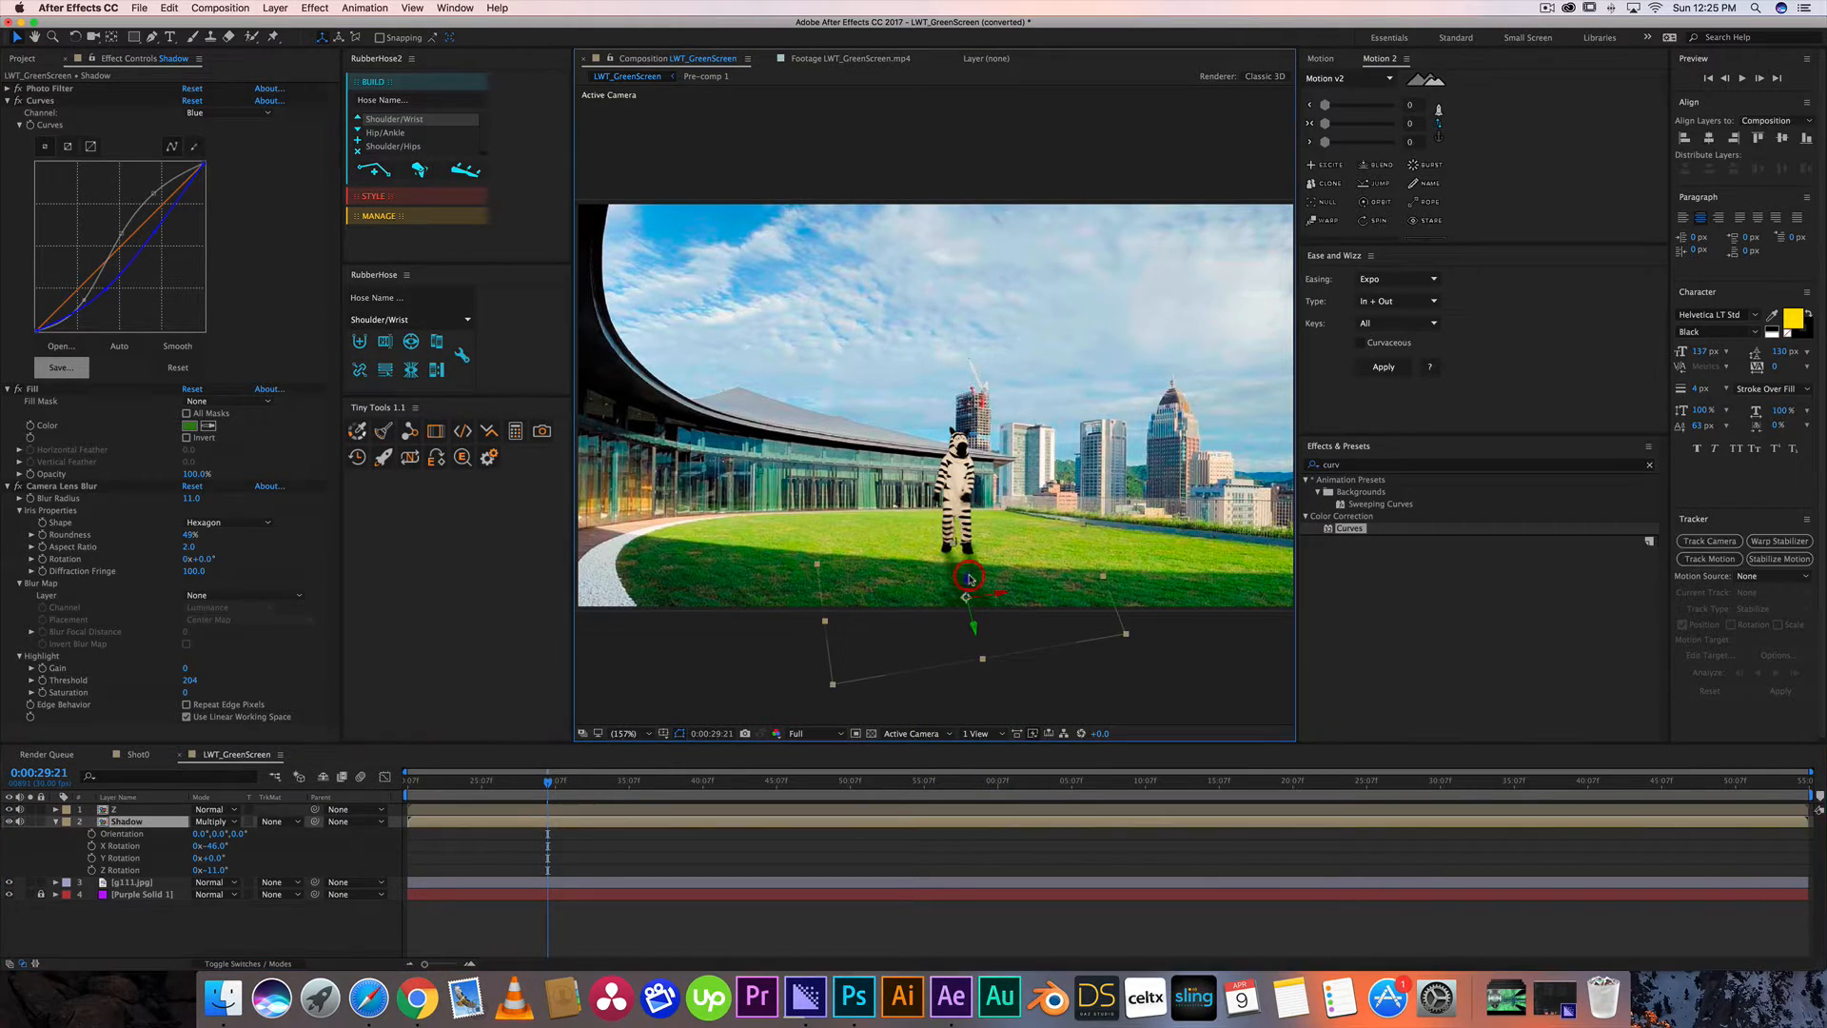
{"action": "left_click", "coordinate": [408, 782]}
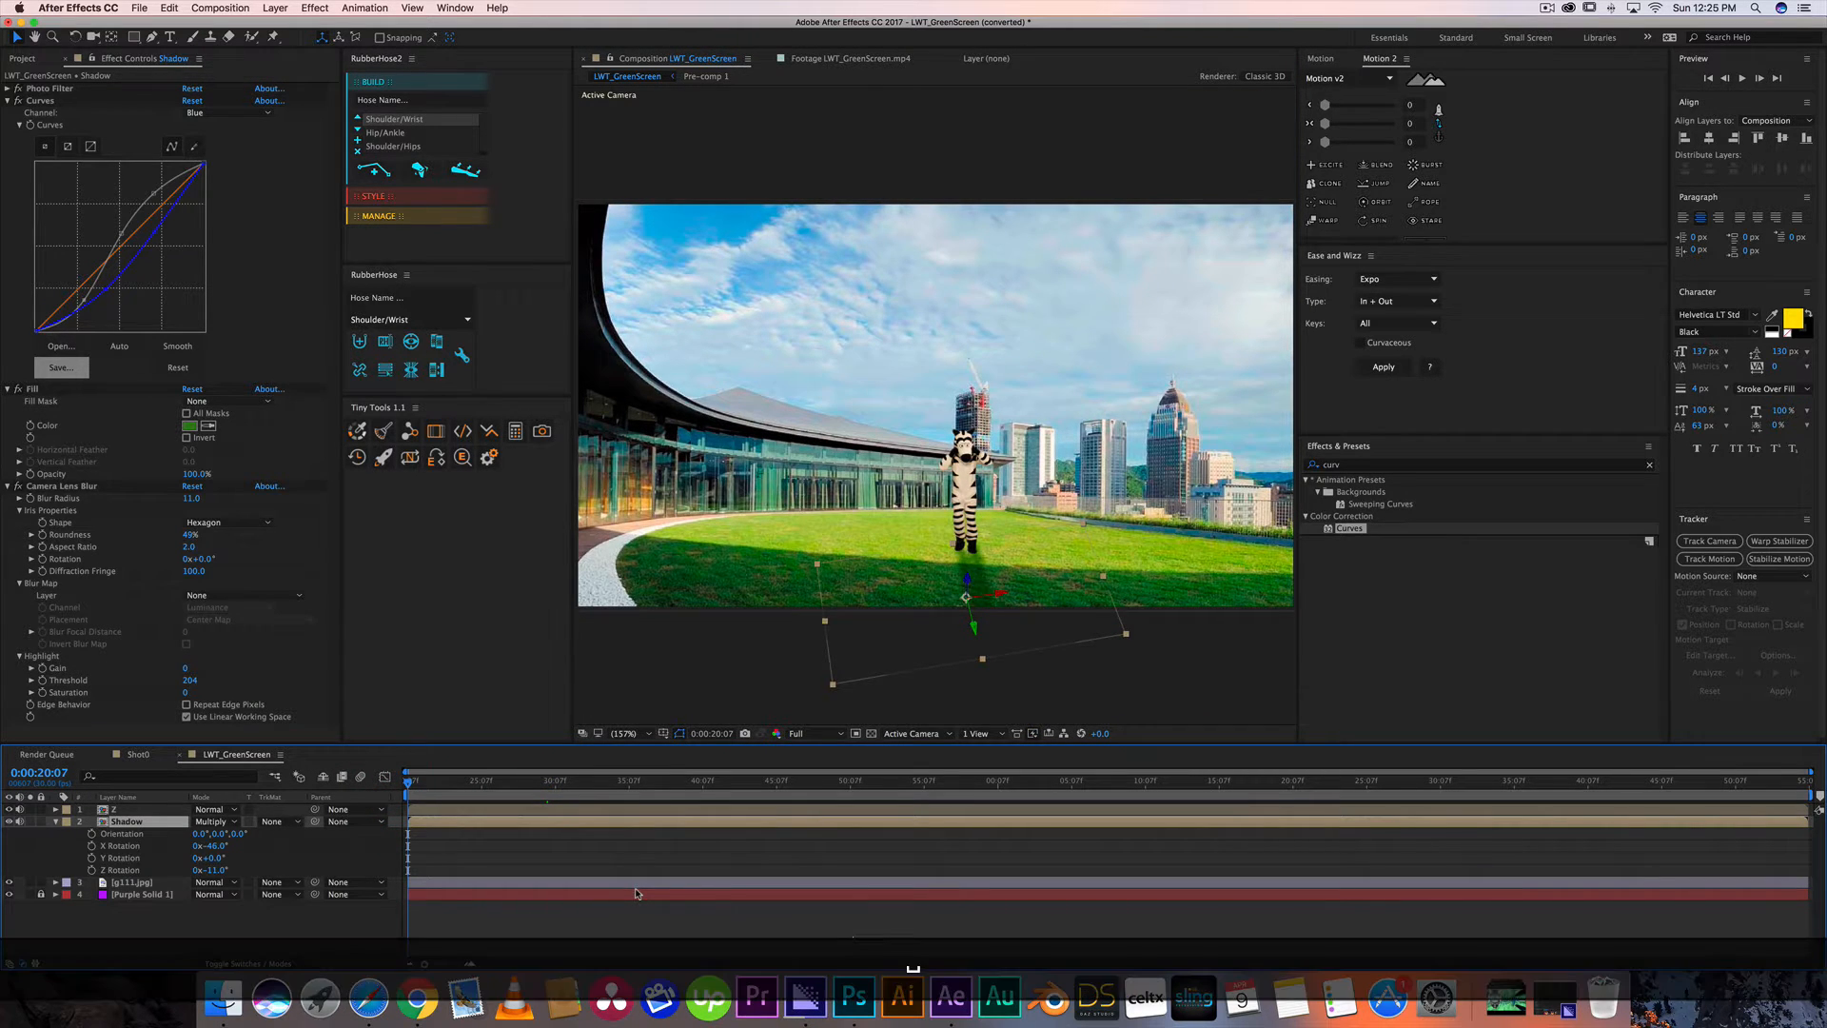
{"action": "key", "text": "space"}
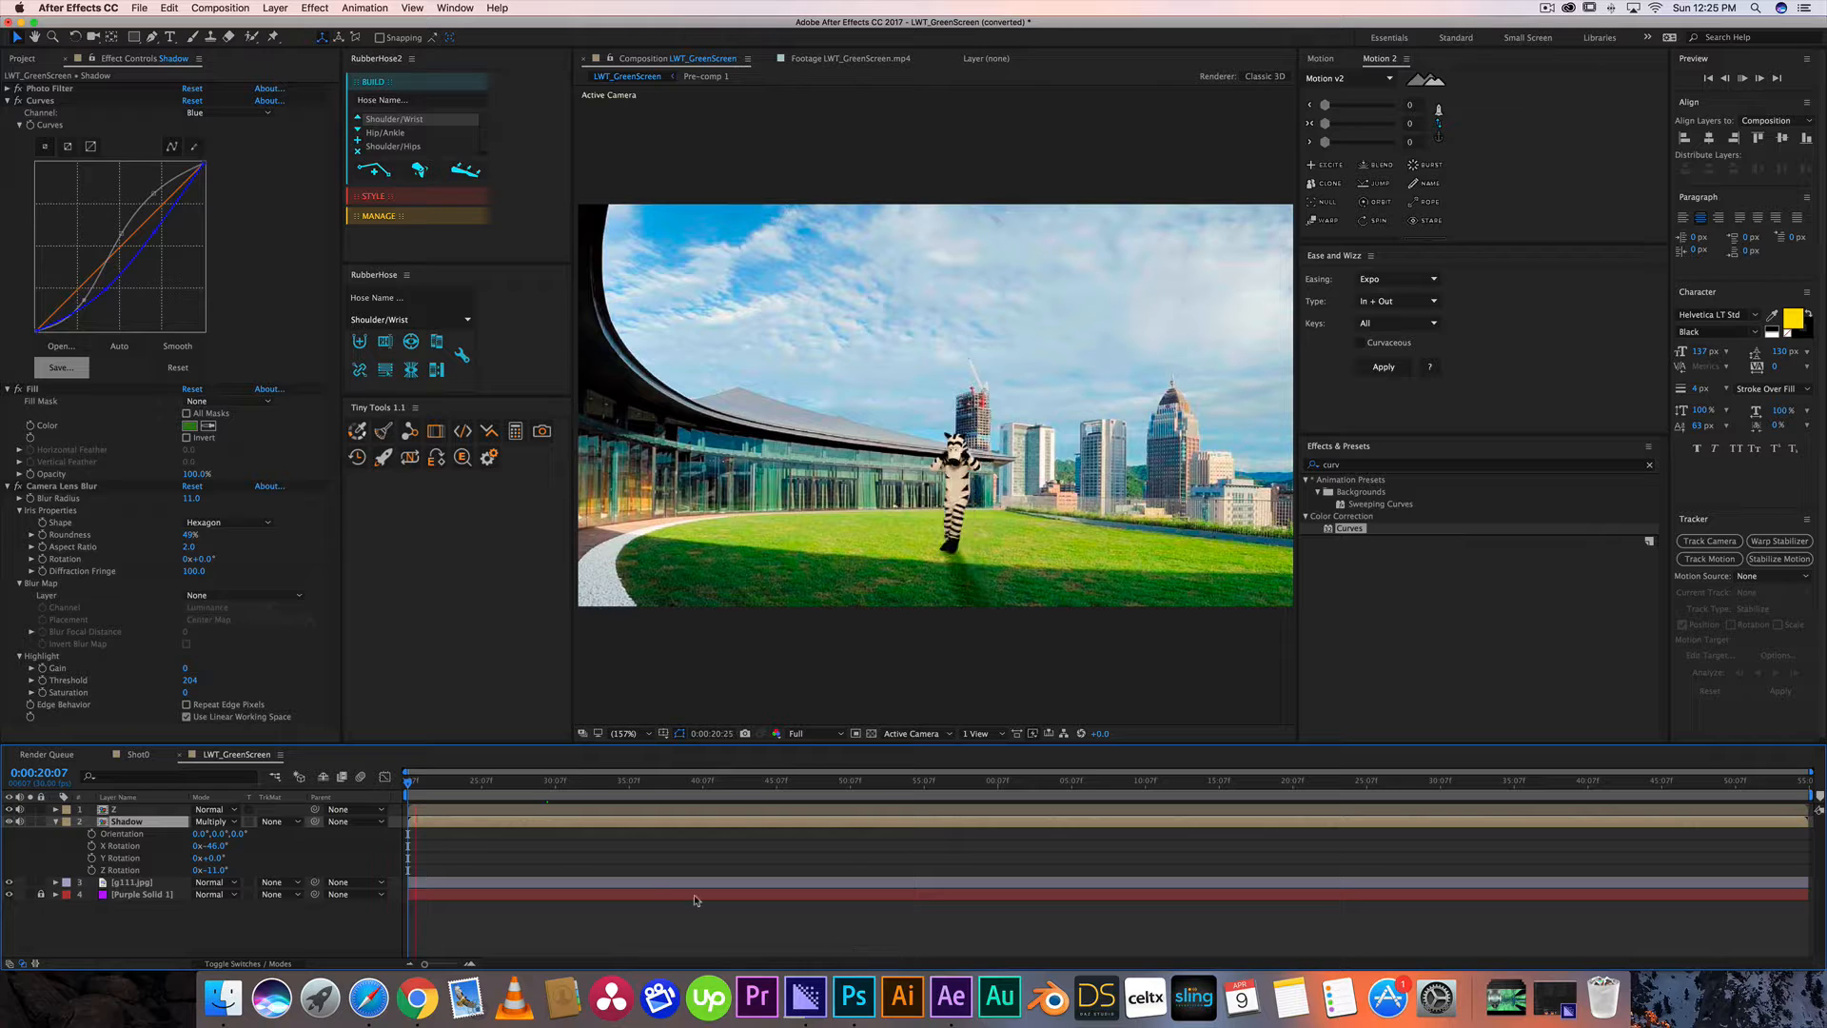
Shorten the Shadow layer vertically so it sits close beneath the zebra's feet, and nudge it slightly left.
{"action": "left_click_drag", "start_coordinate": [982, 658], "coordinate": [978, 590]}
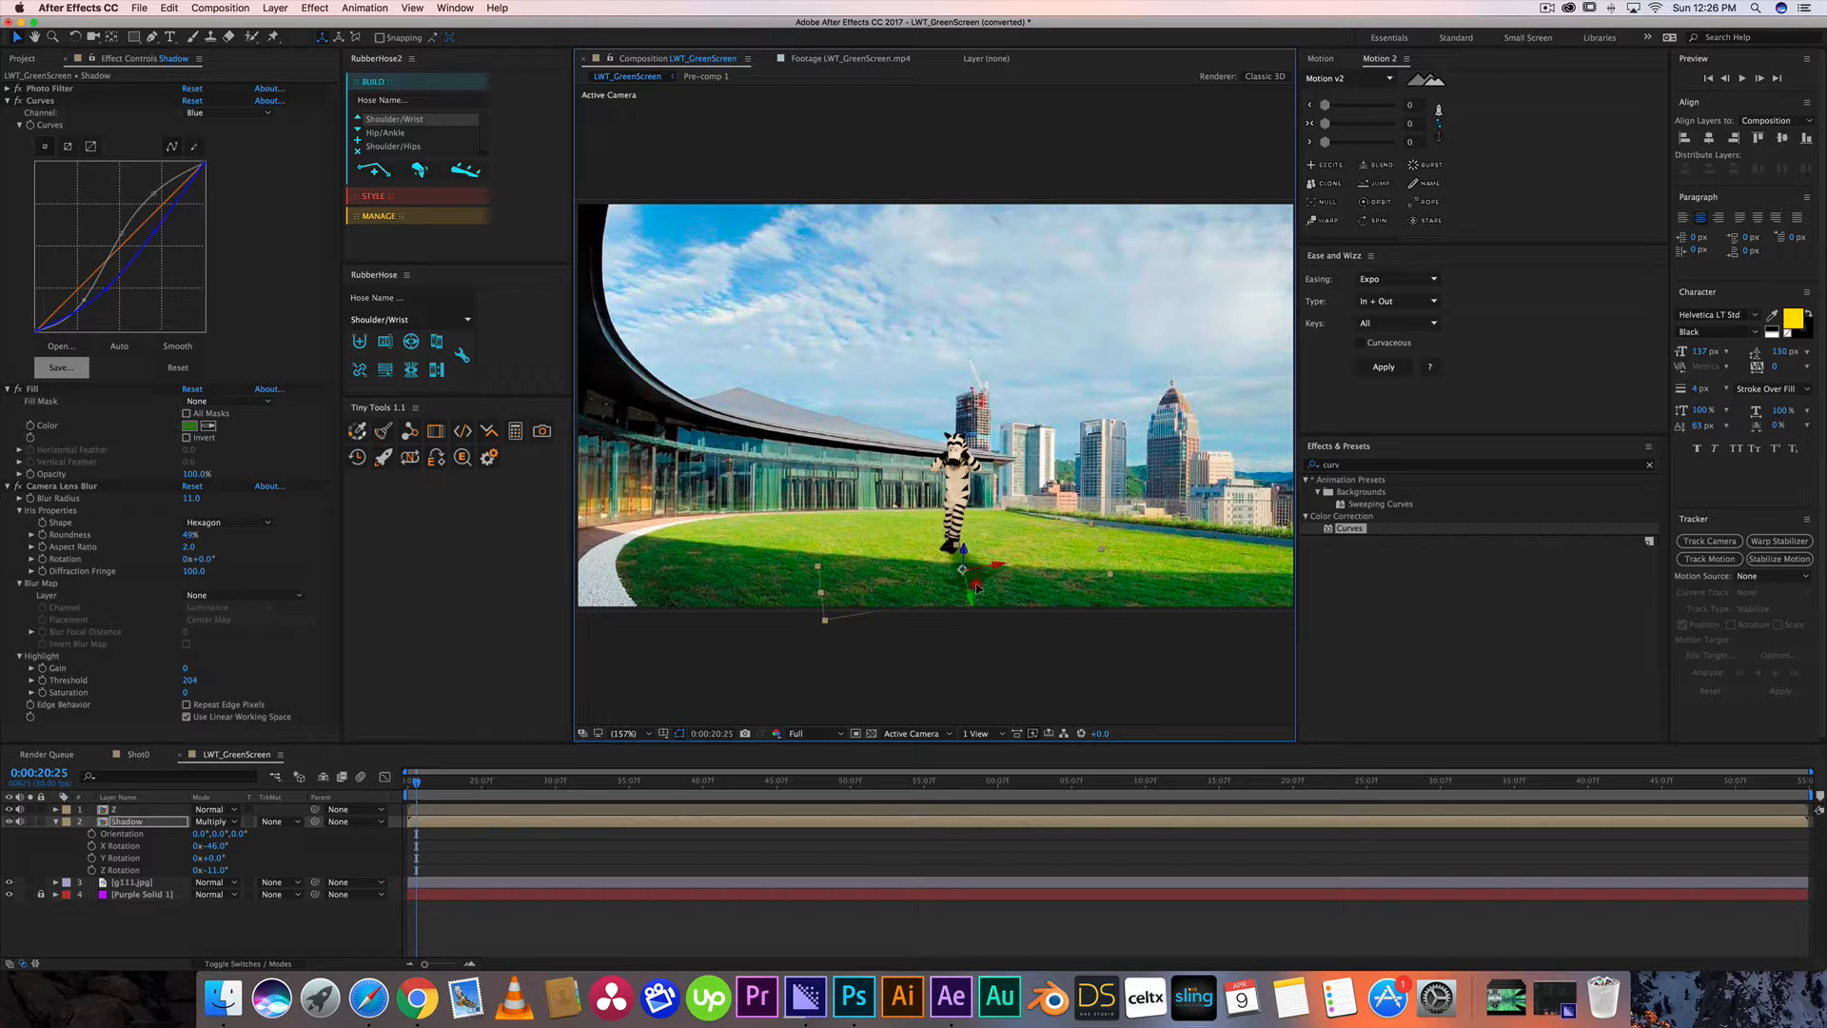
{"action": "left_click", "coordinate": [974, 674]}
{"action": "left_click", "coordinate": [956, 570]}
{"action": "left_click_drag", "start_coordinate": [815, 567], "coordinate": [814, 562]}
{"action": "left_click_drag", "start_coordinate": [973, 603], "coordinate": [1031, 560]}
{"action": "left_click", "coordinate": [1033, 558]}
{"action": "left_click", "coordinate": [1022, 907]}
{"action": "left_click", "coordinate": [864, 905]}
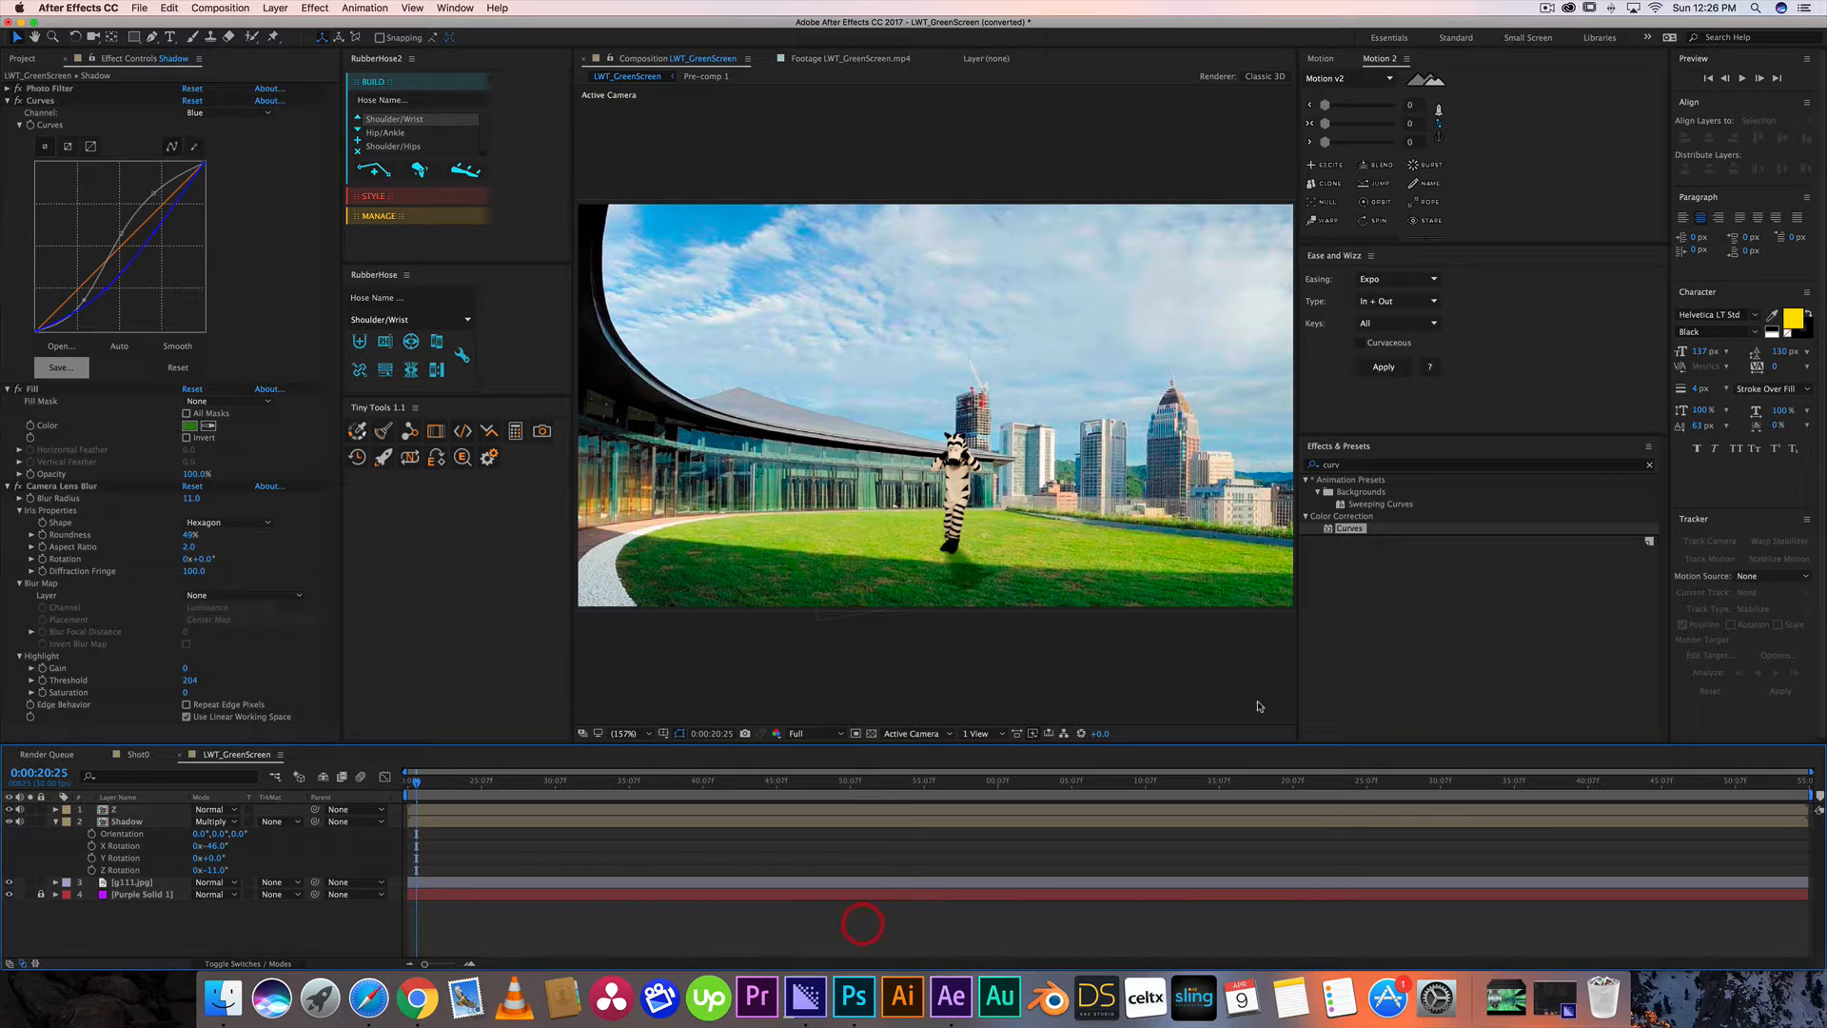
{"action": "left_click", "coordinate": [980, 579]}
{"action": "left_click", "coordinate": [665, 854]}
At 0:00:24:21, set the Shadow layer's X rotation to -53° and Z rotation to 0°, and shift it slightly left.
{"action": "left_click", "coordinate": [472, 781]}
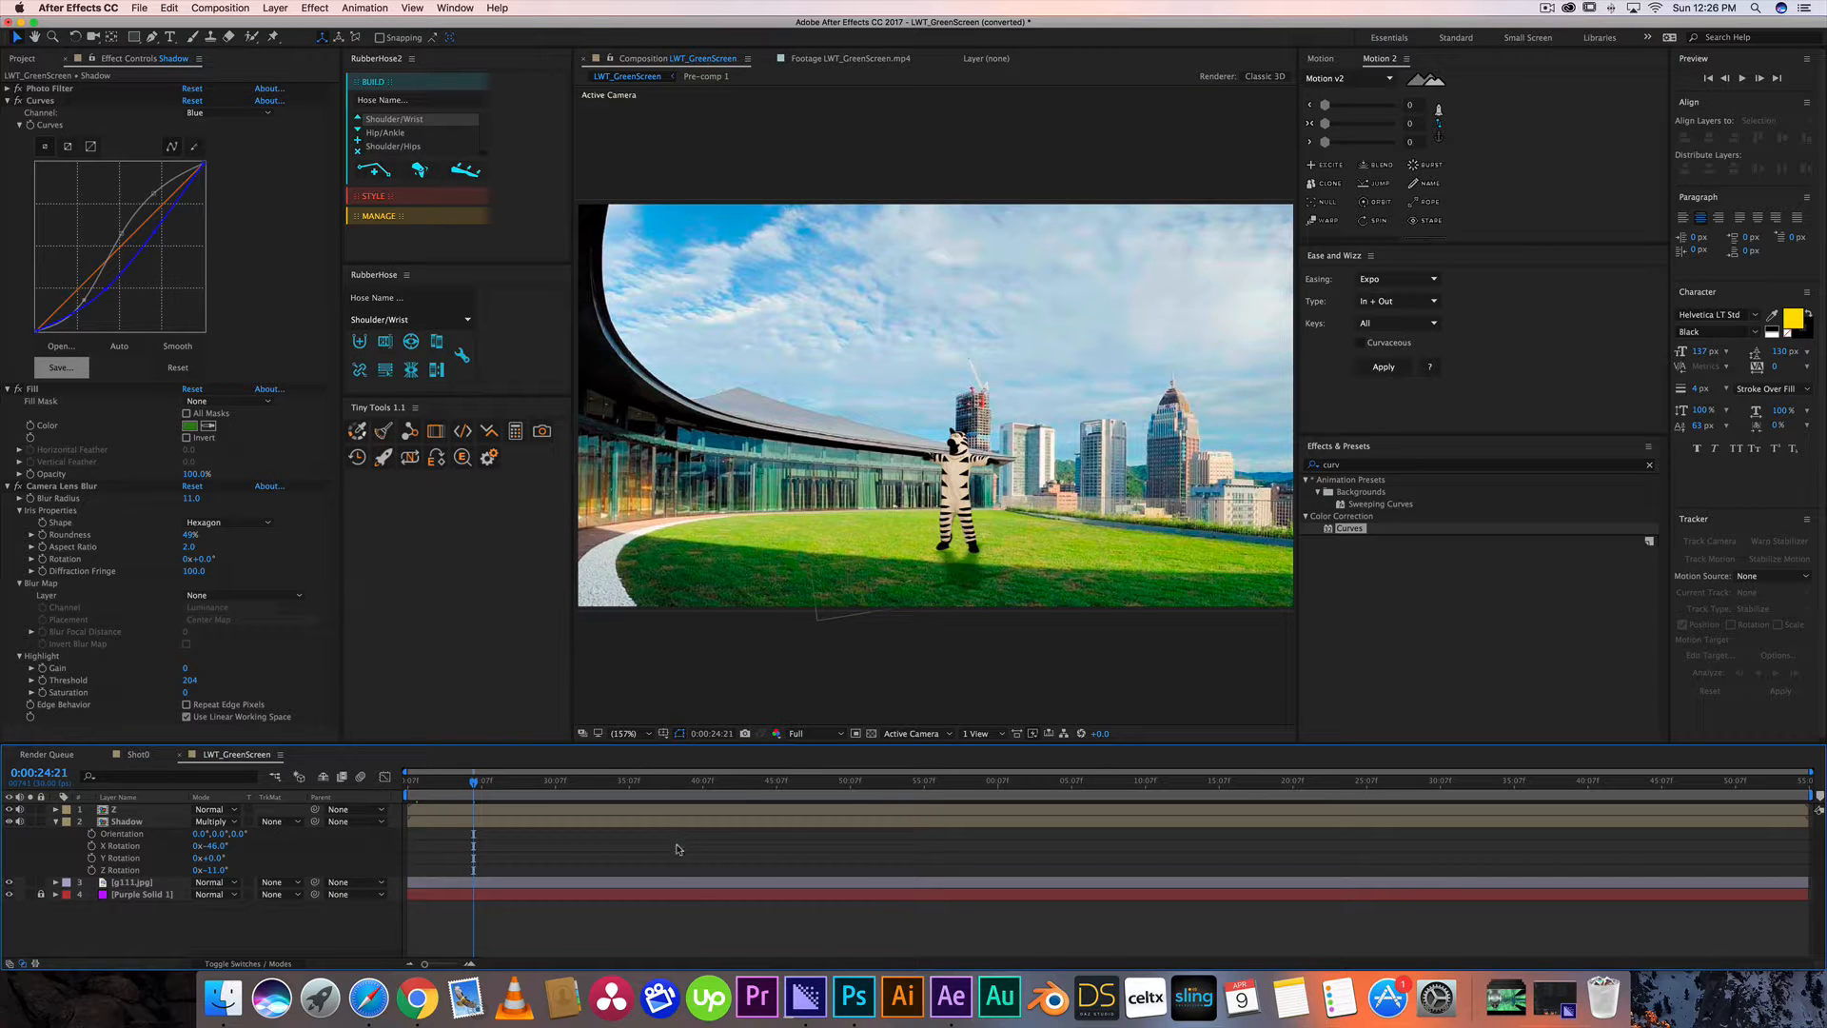
{"action": "left_click", "coordinate": [428, 821]}
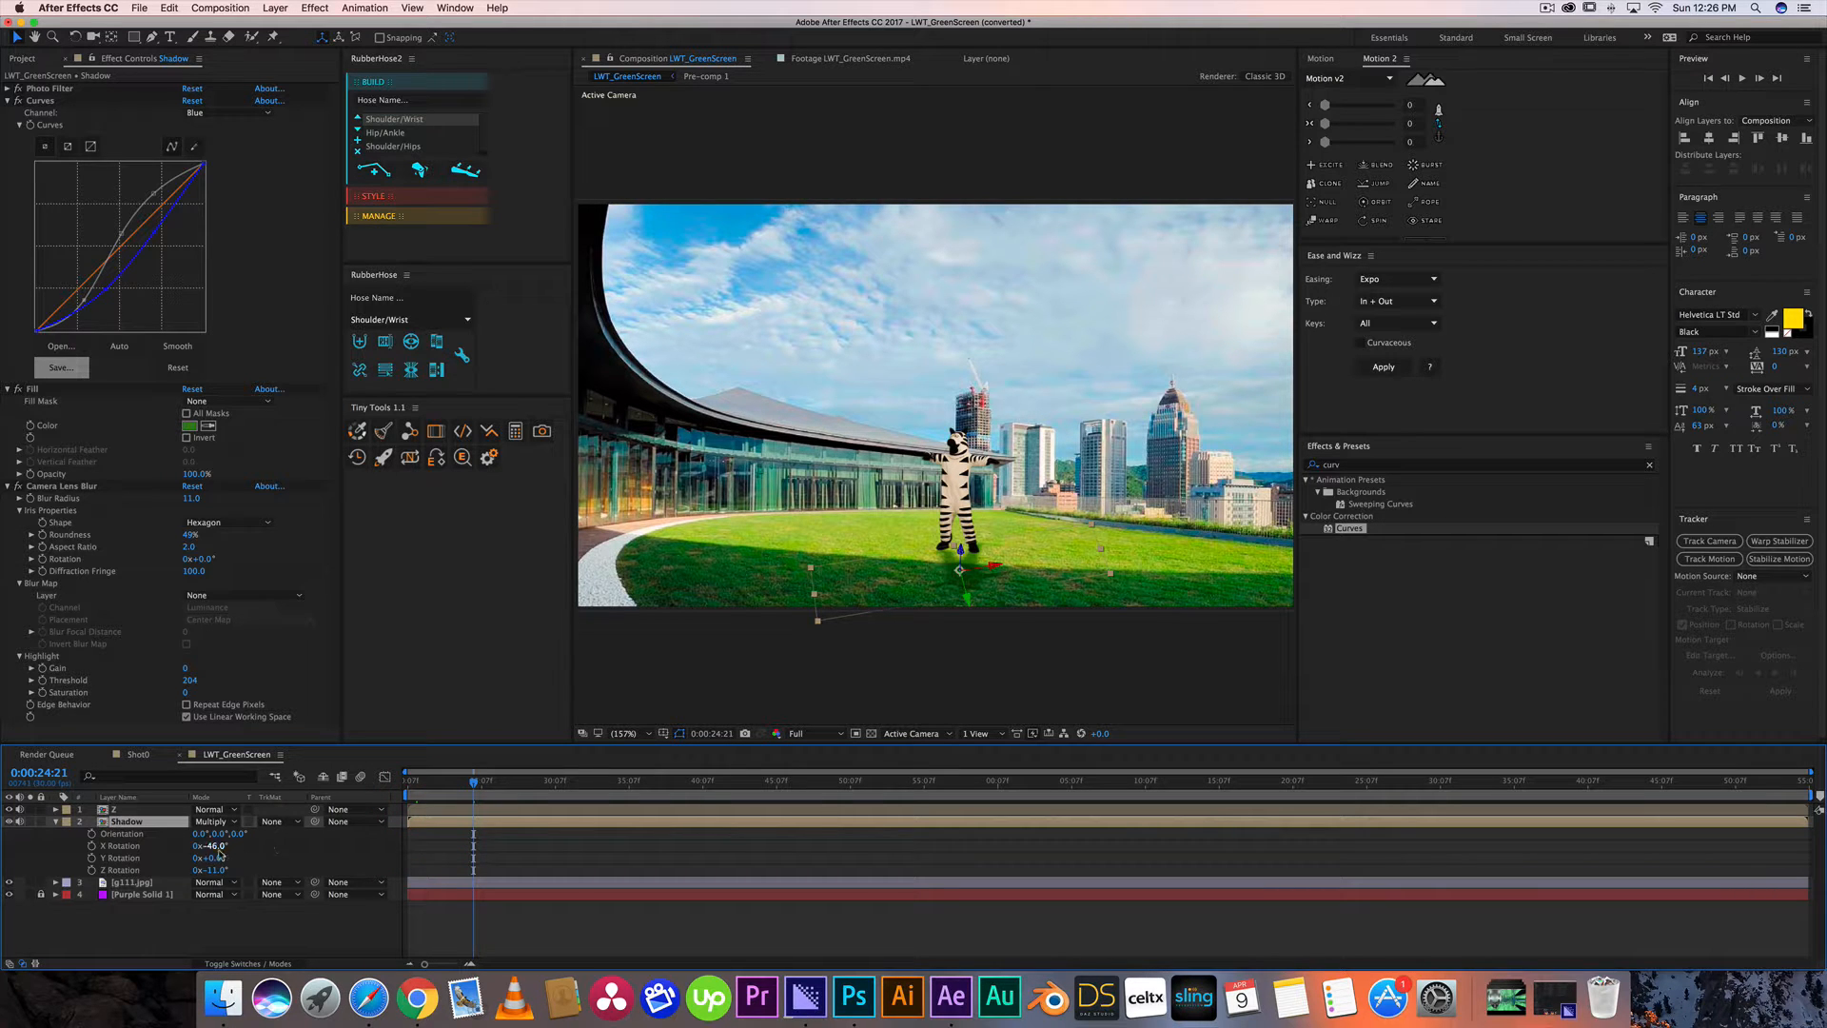
{"action": "mouse_move", "coordinate": [219, 852]}
{"action": "left_mouse_down"}
{"action": "mouse_move", "coordinate": [250, 851]}
{"action": "mouse_move", "coordinate": [216, 850]}
{"action": "left_mouse_up"}
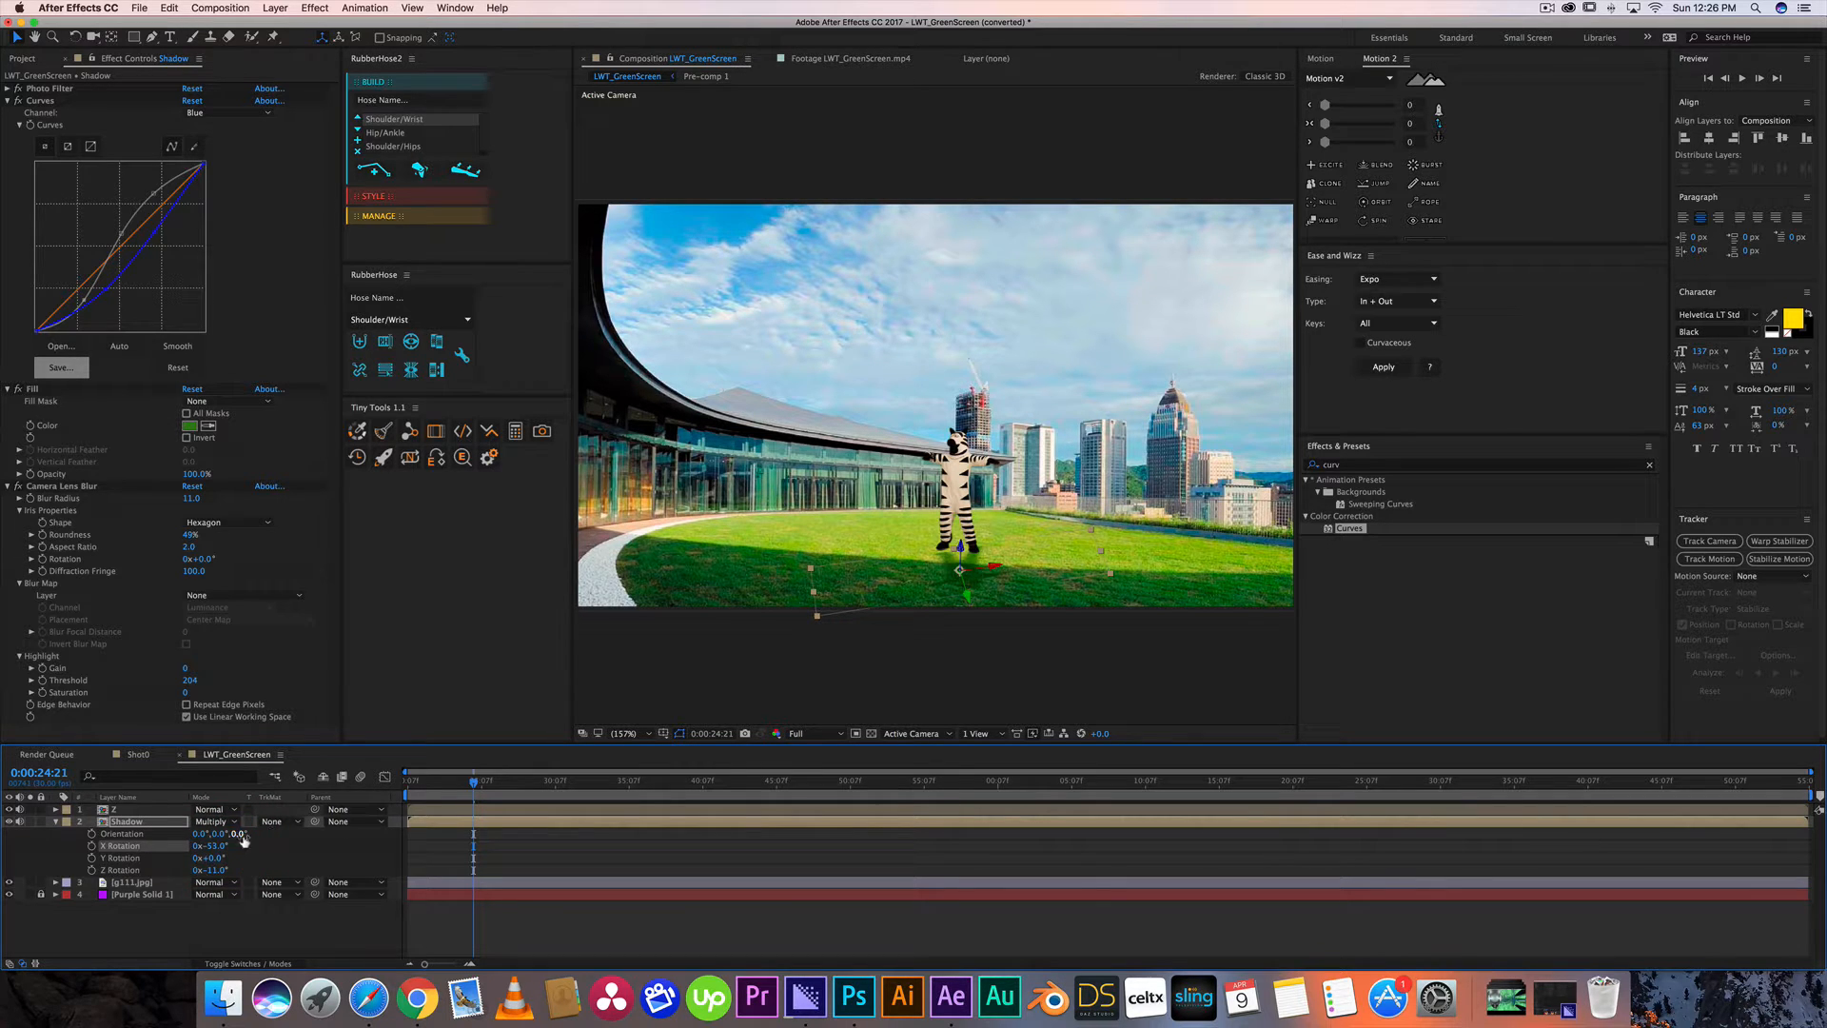
{"action": "left_click", "coordinate": [222, 870]}
{"action": "left_click_drag", "start_coordinate": [221, 870], "coordinate": [235, 865]}
{"action": "left_click_drag", "start_coordinate": [991, 577], "coordinate": [987, 577]}
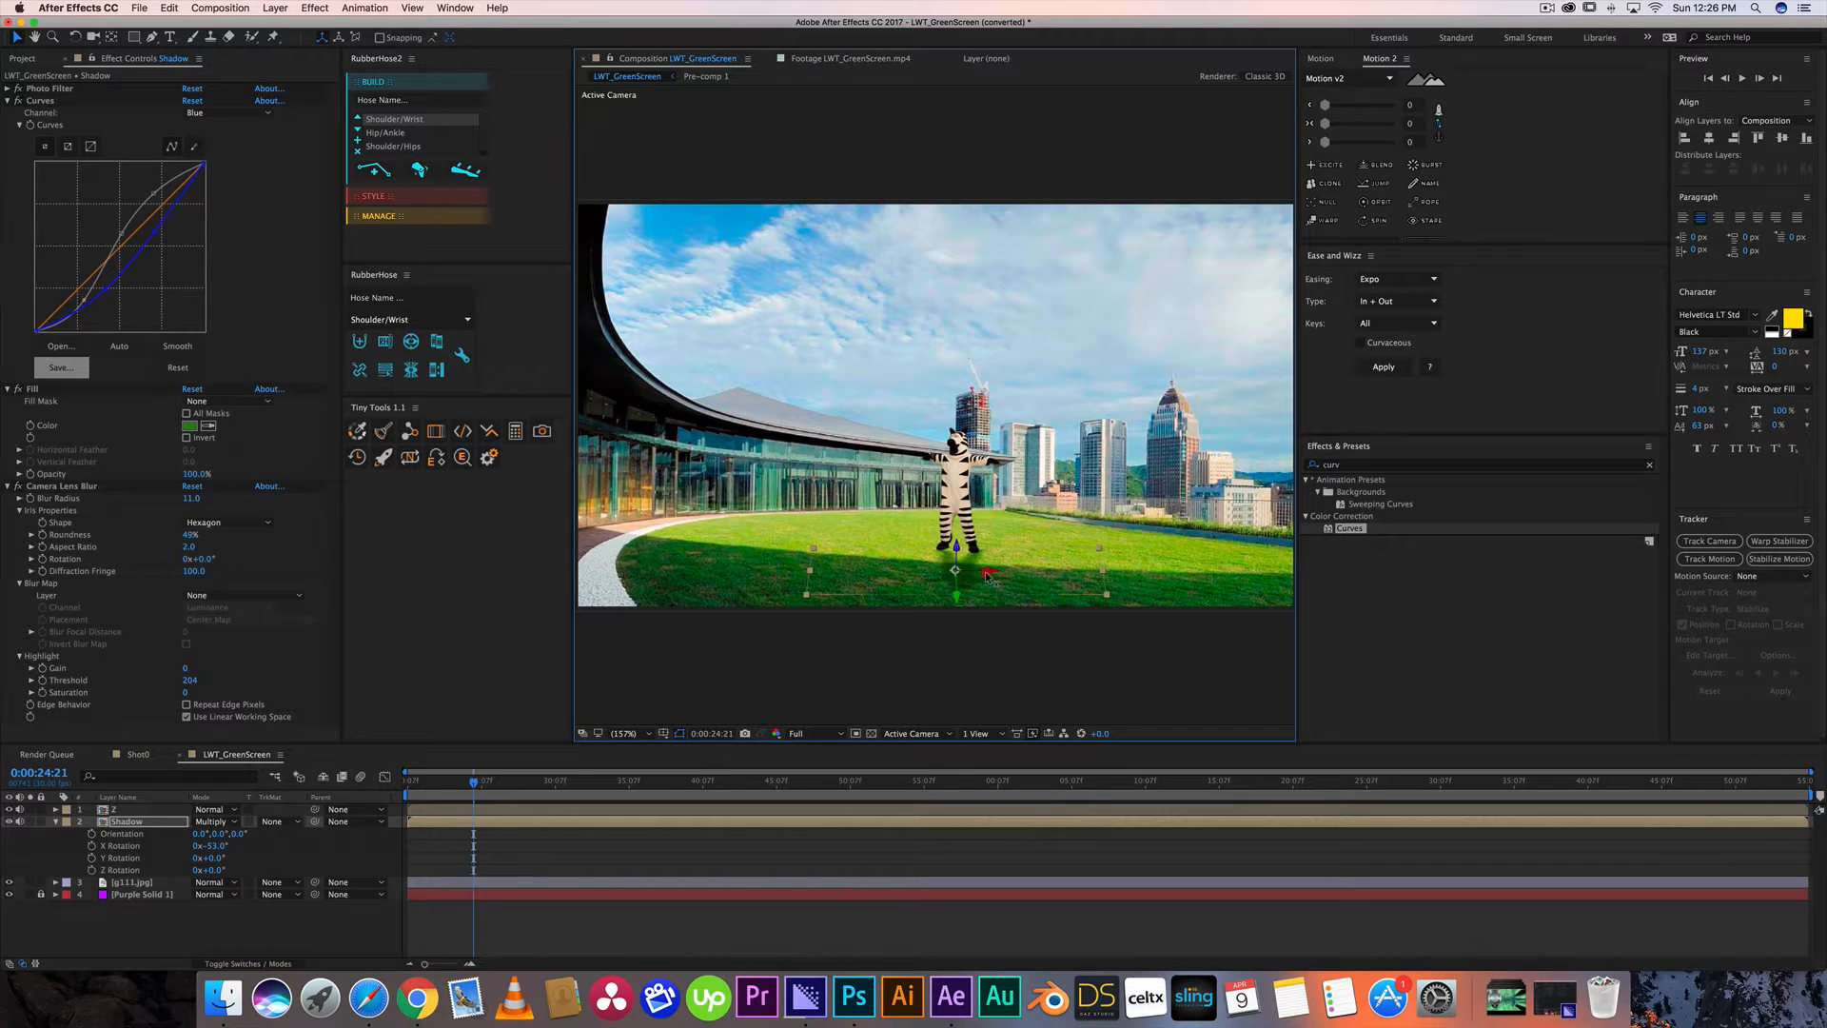
Scrub through the composition to check the shadow at several frames, and return to the start.
{"action": "left_click", "coordinate": [580, 783]}
{"action": "left_click", "coordinate": [672, 881]}
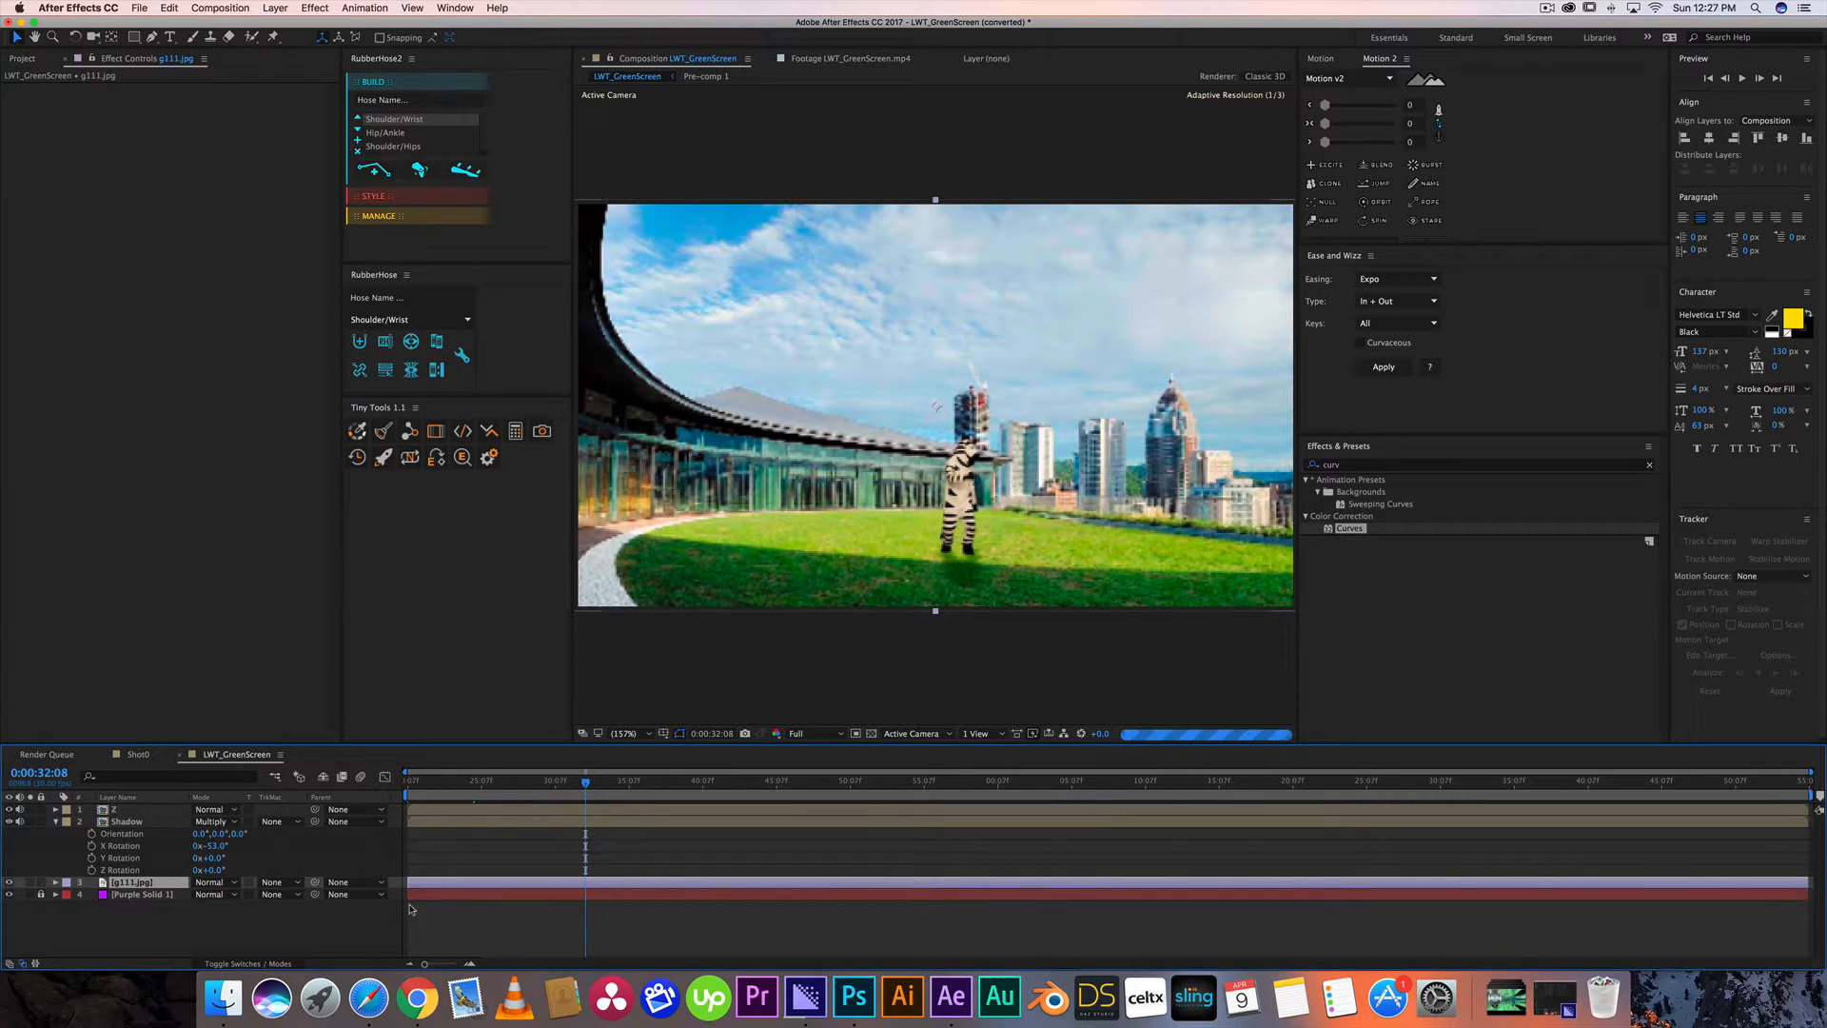
{"action": "left_click", "coordinate": [541, 845]}
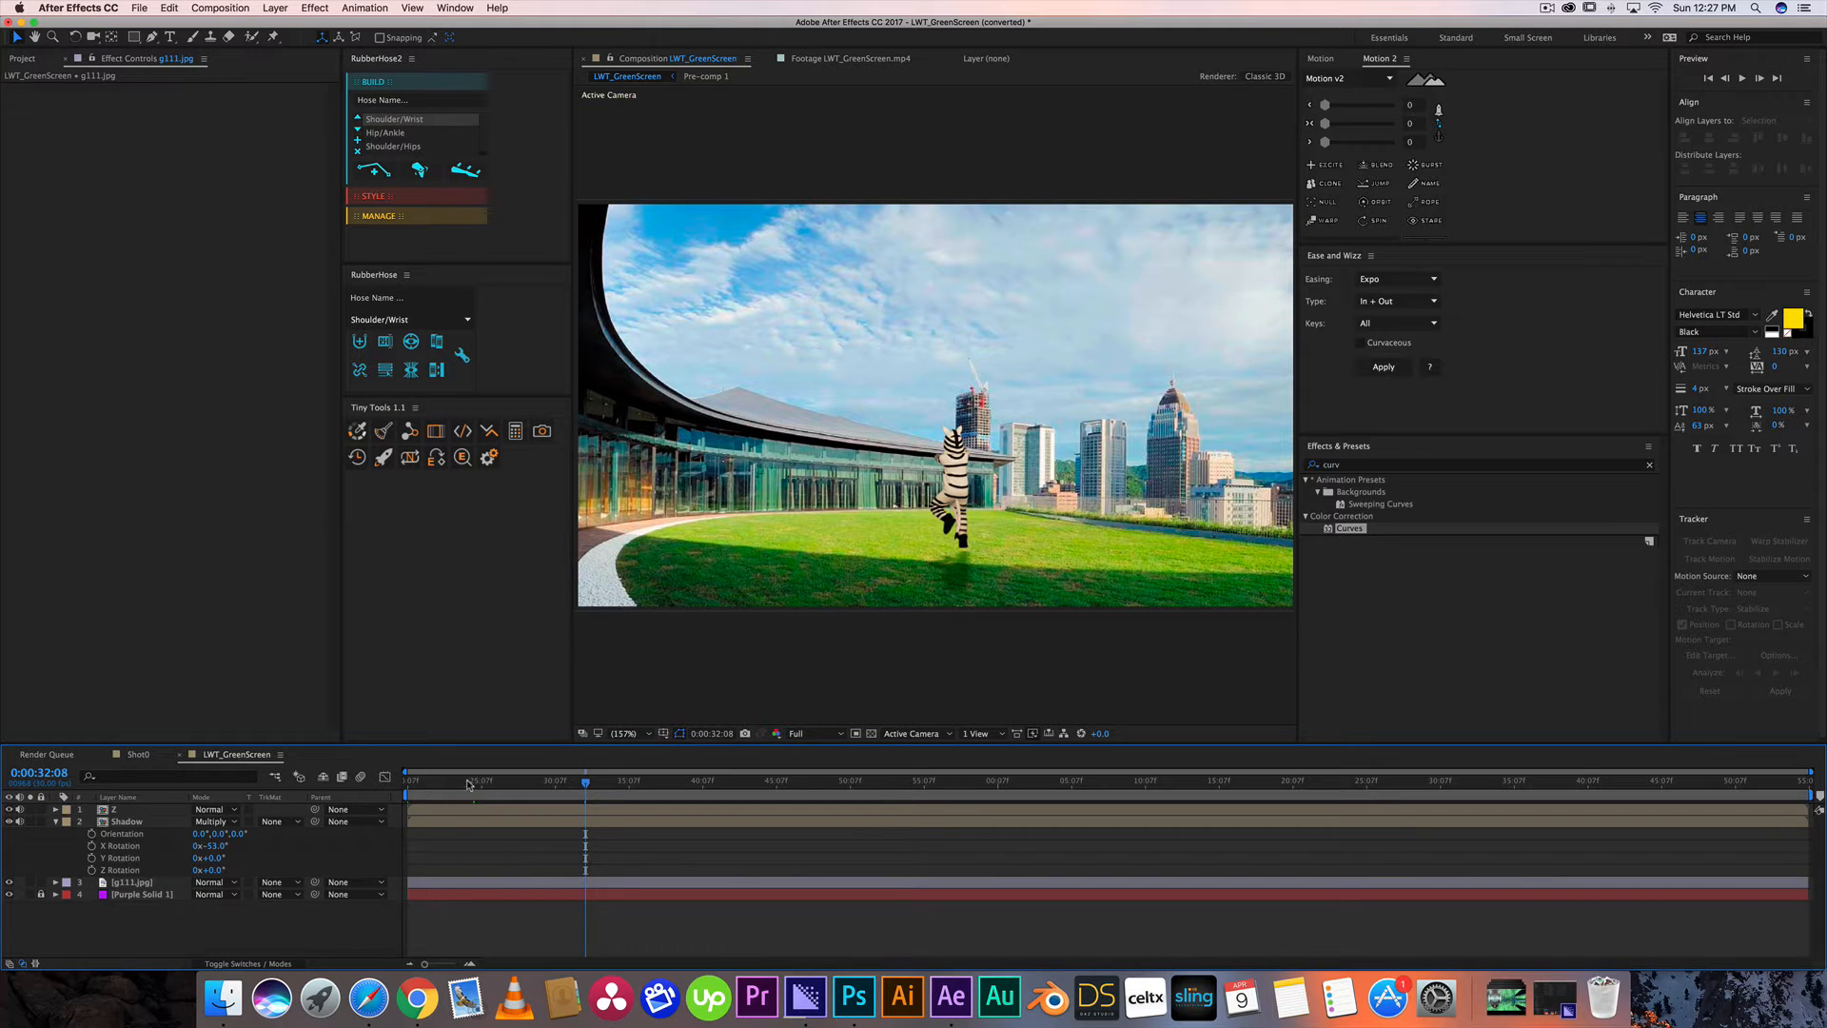
{"action": "left_click_drag", "start_coordinate": [471, 782], "coordinate": [686, 819]}
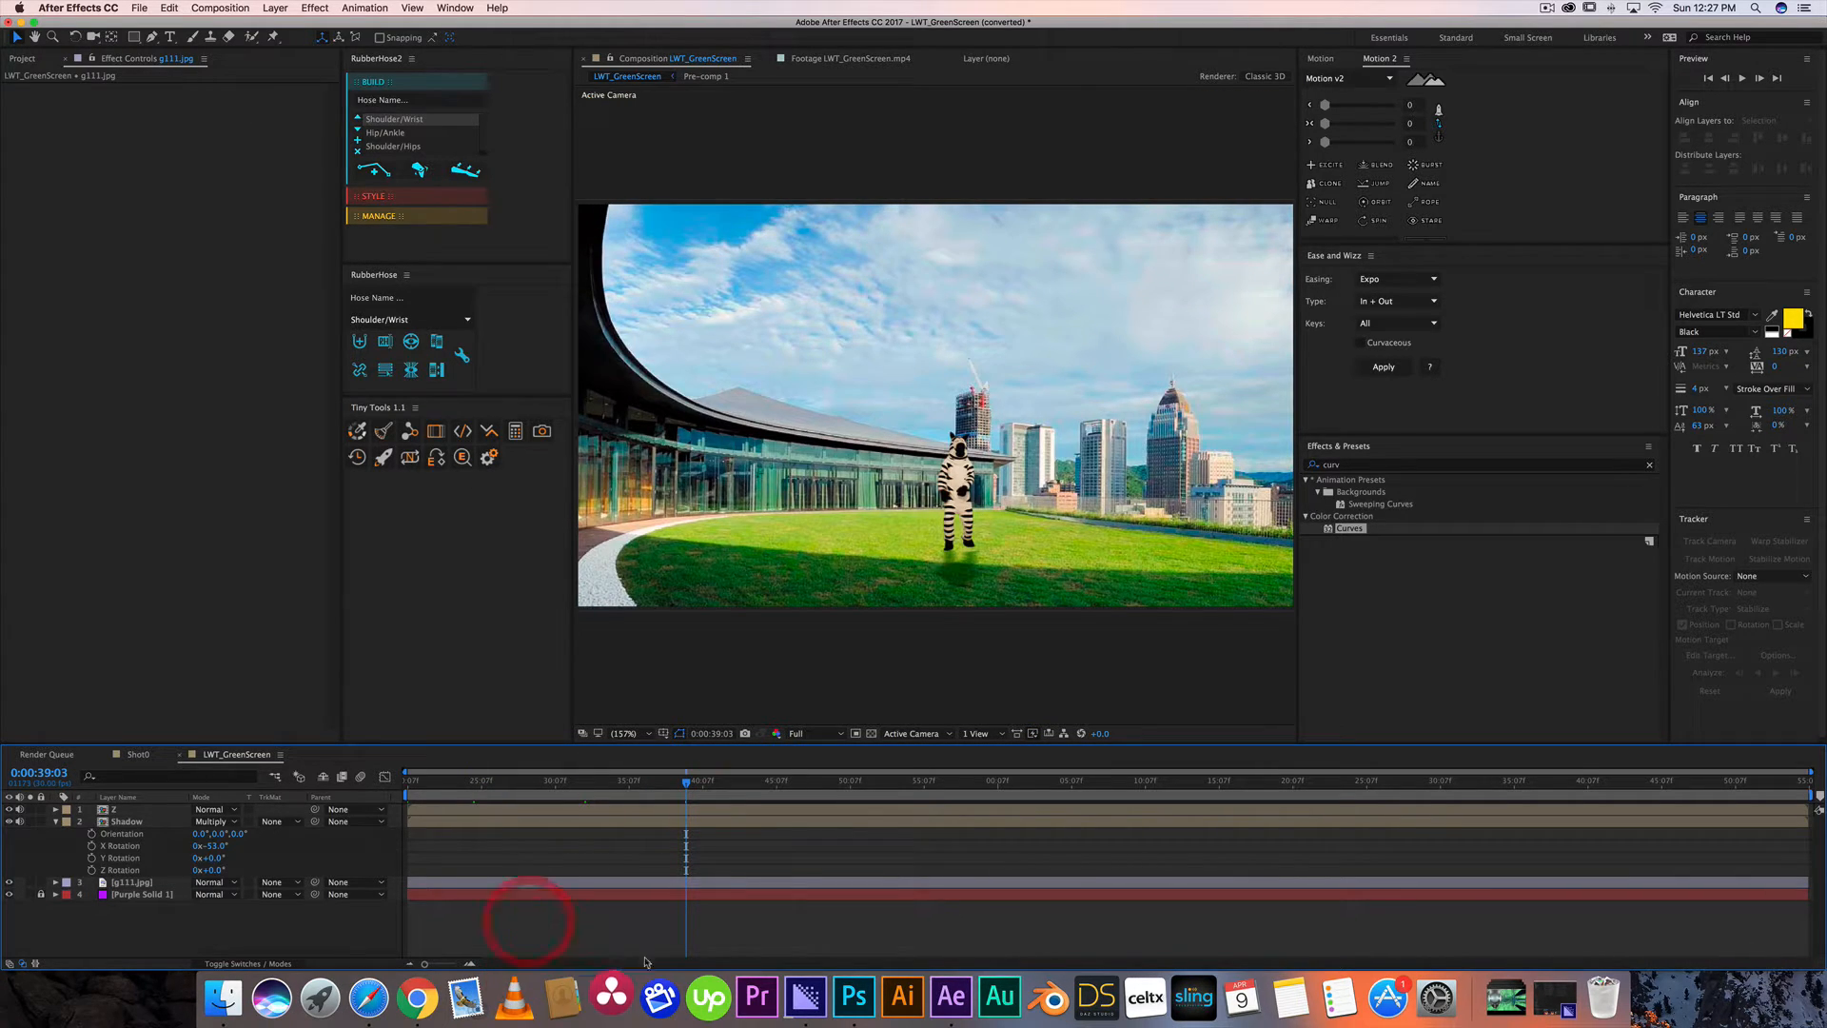
{"action": "right_click", "coordinate": [612, 975]}
{"action": "left_click", "coordinate": [624, 932]}
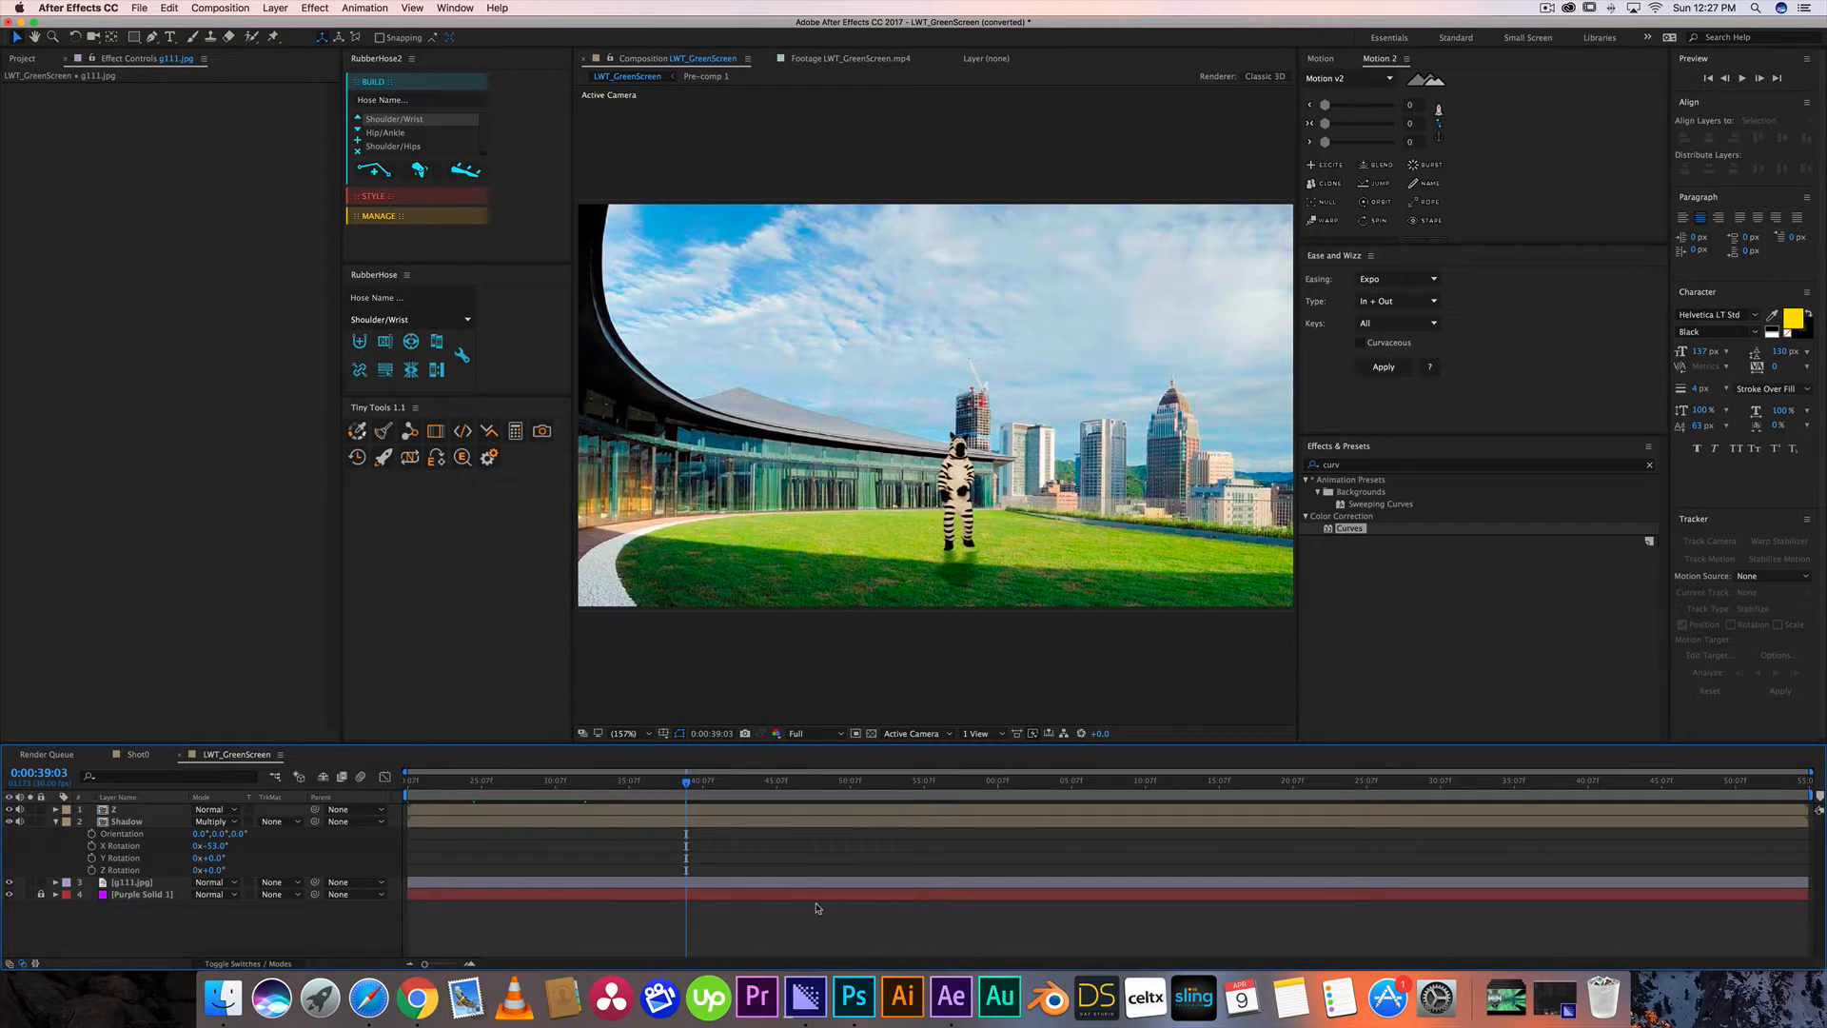
{"action": "left_click_drag", "start_coordinate": [495, 781], "coordinate": [381, 795]}
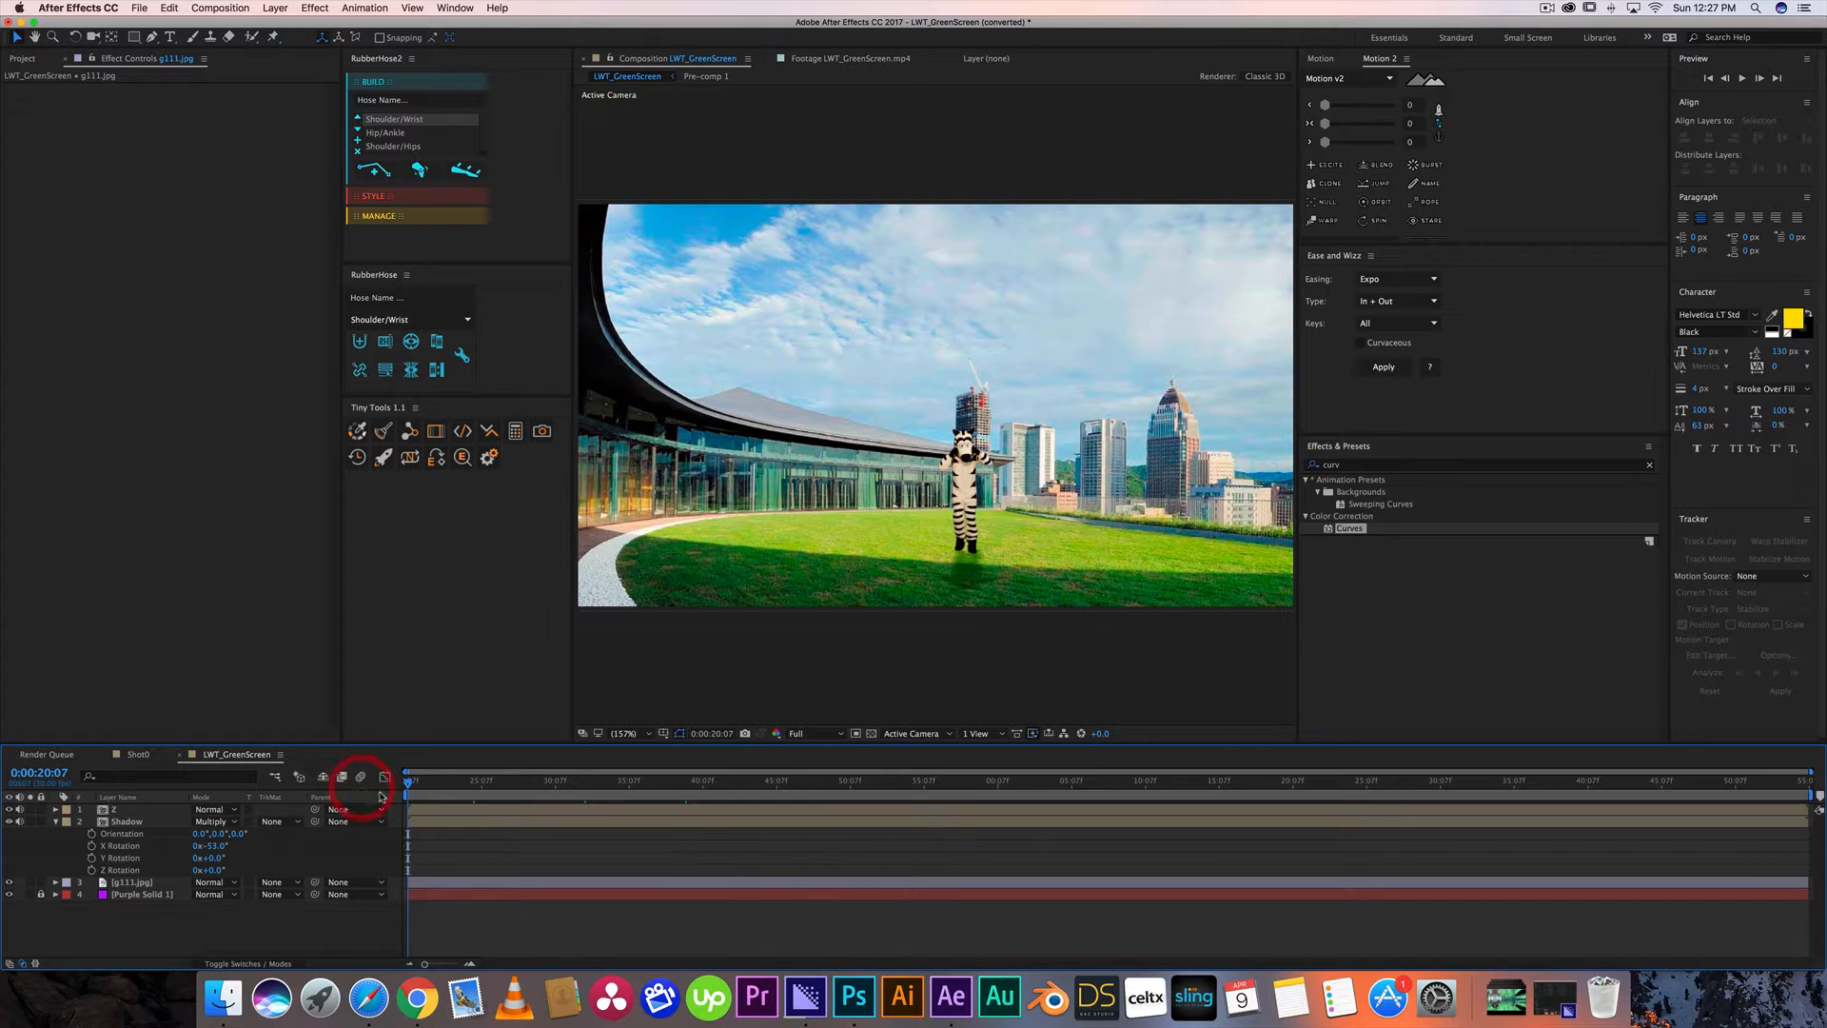
Collapse the Shadow layer's properties and open Pre-comp 1 to examine the keying effects on its upper footage layer.
{"action": "left_click", "coordinate": [56, 822]}
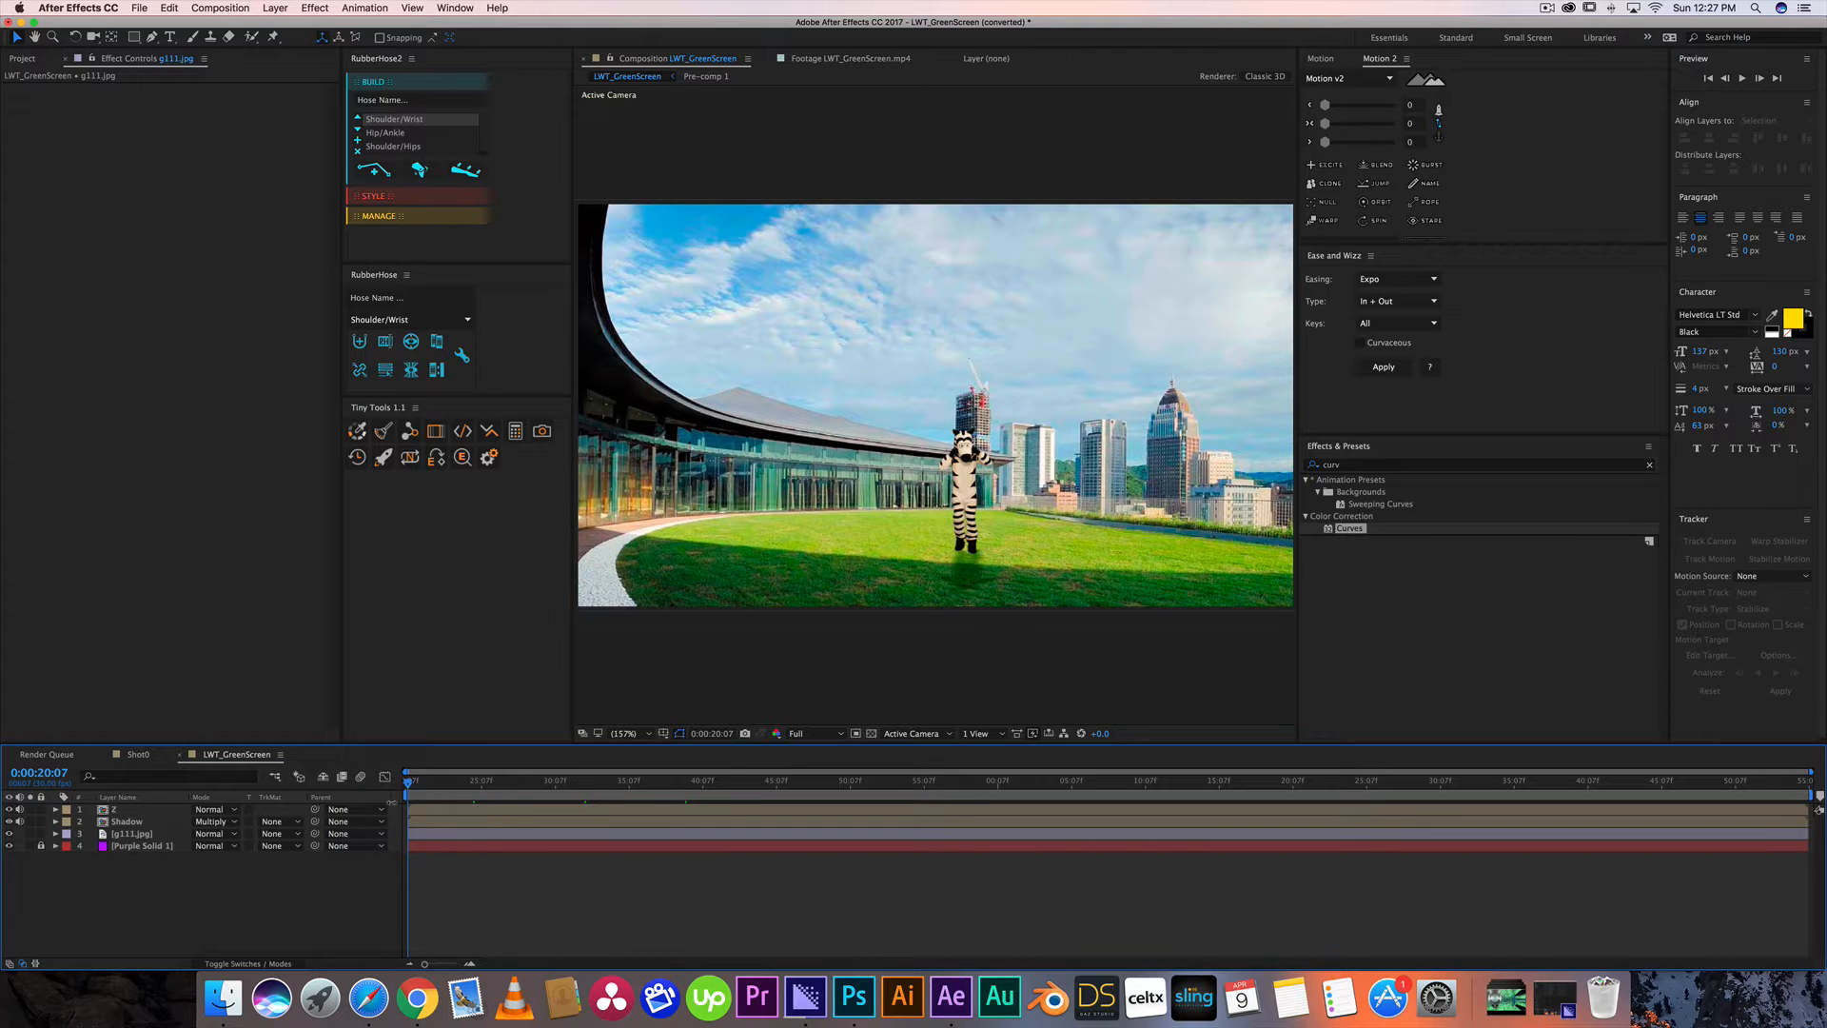
{"action": "double_click", "coordinate": [484, 824]}
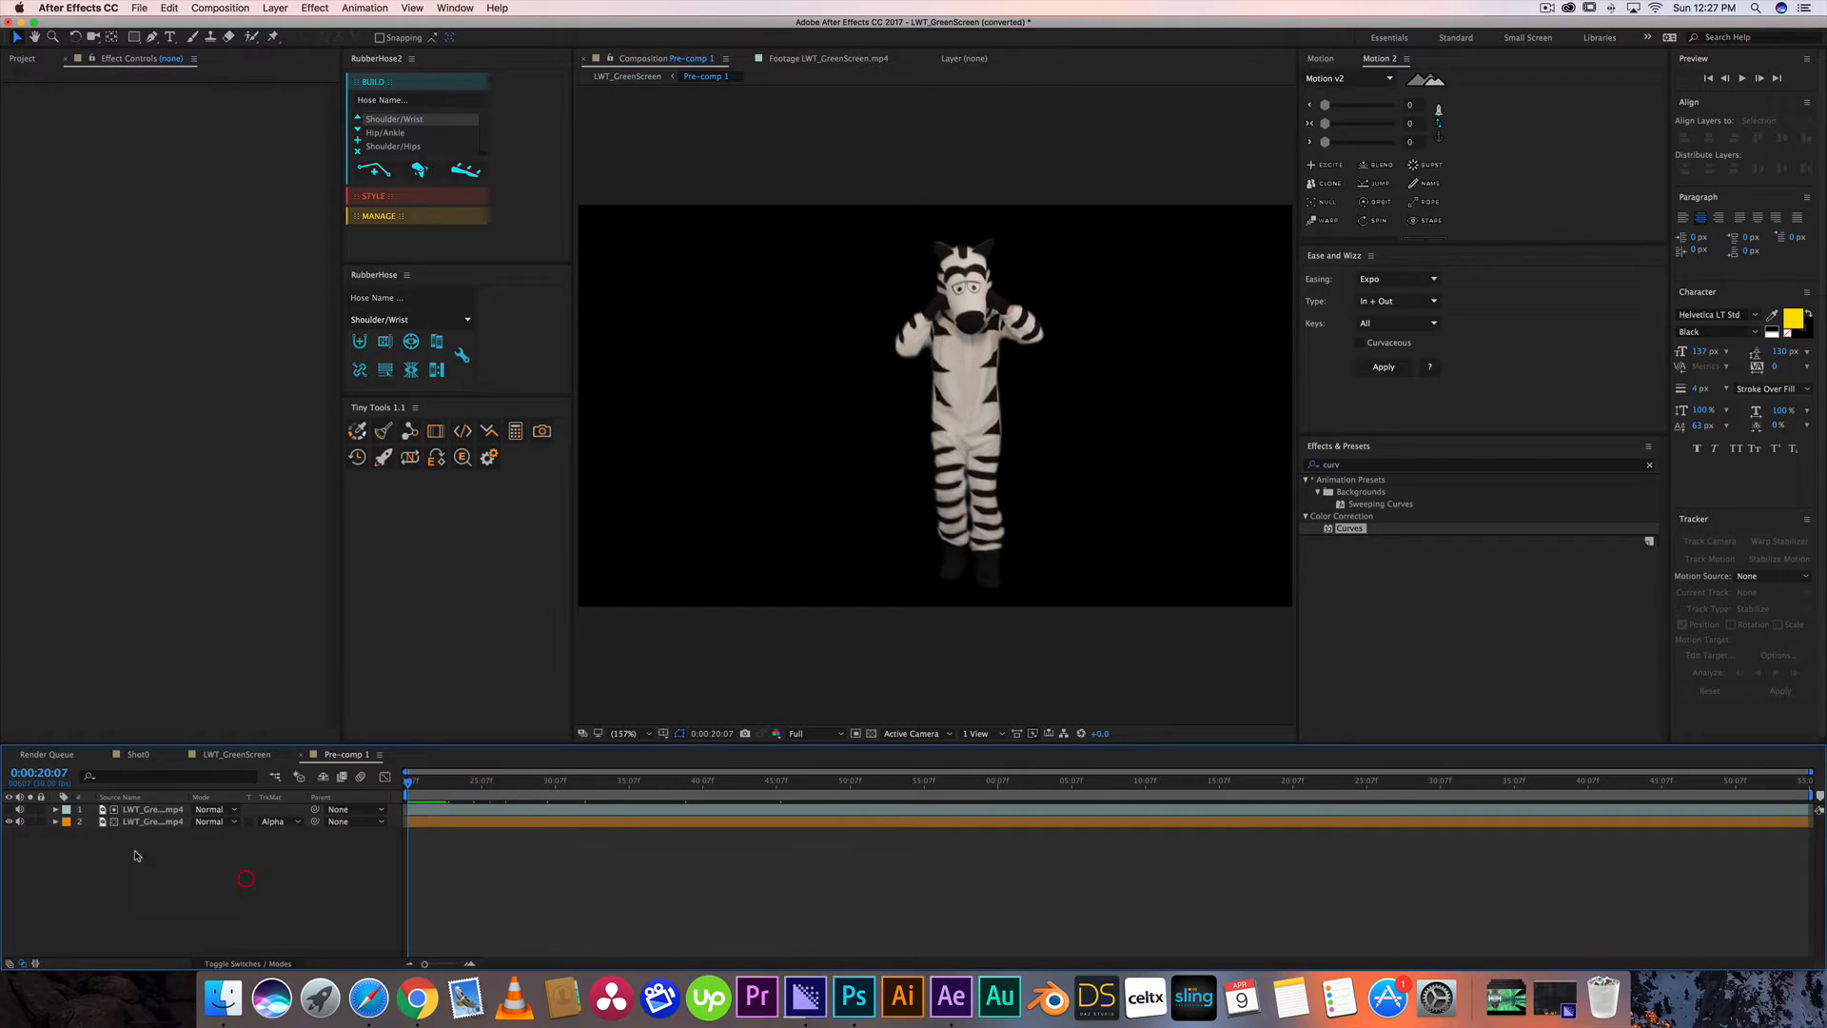
{"action": "left_click", "coordinate": [140, 810]}
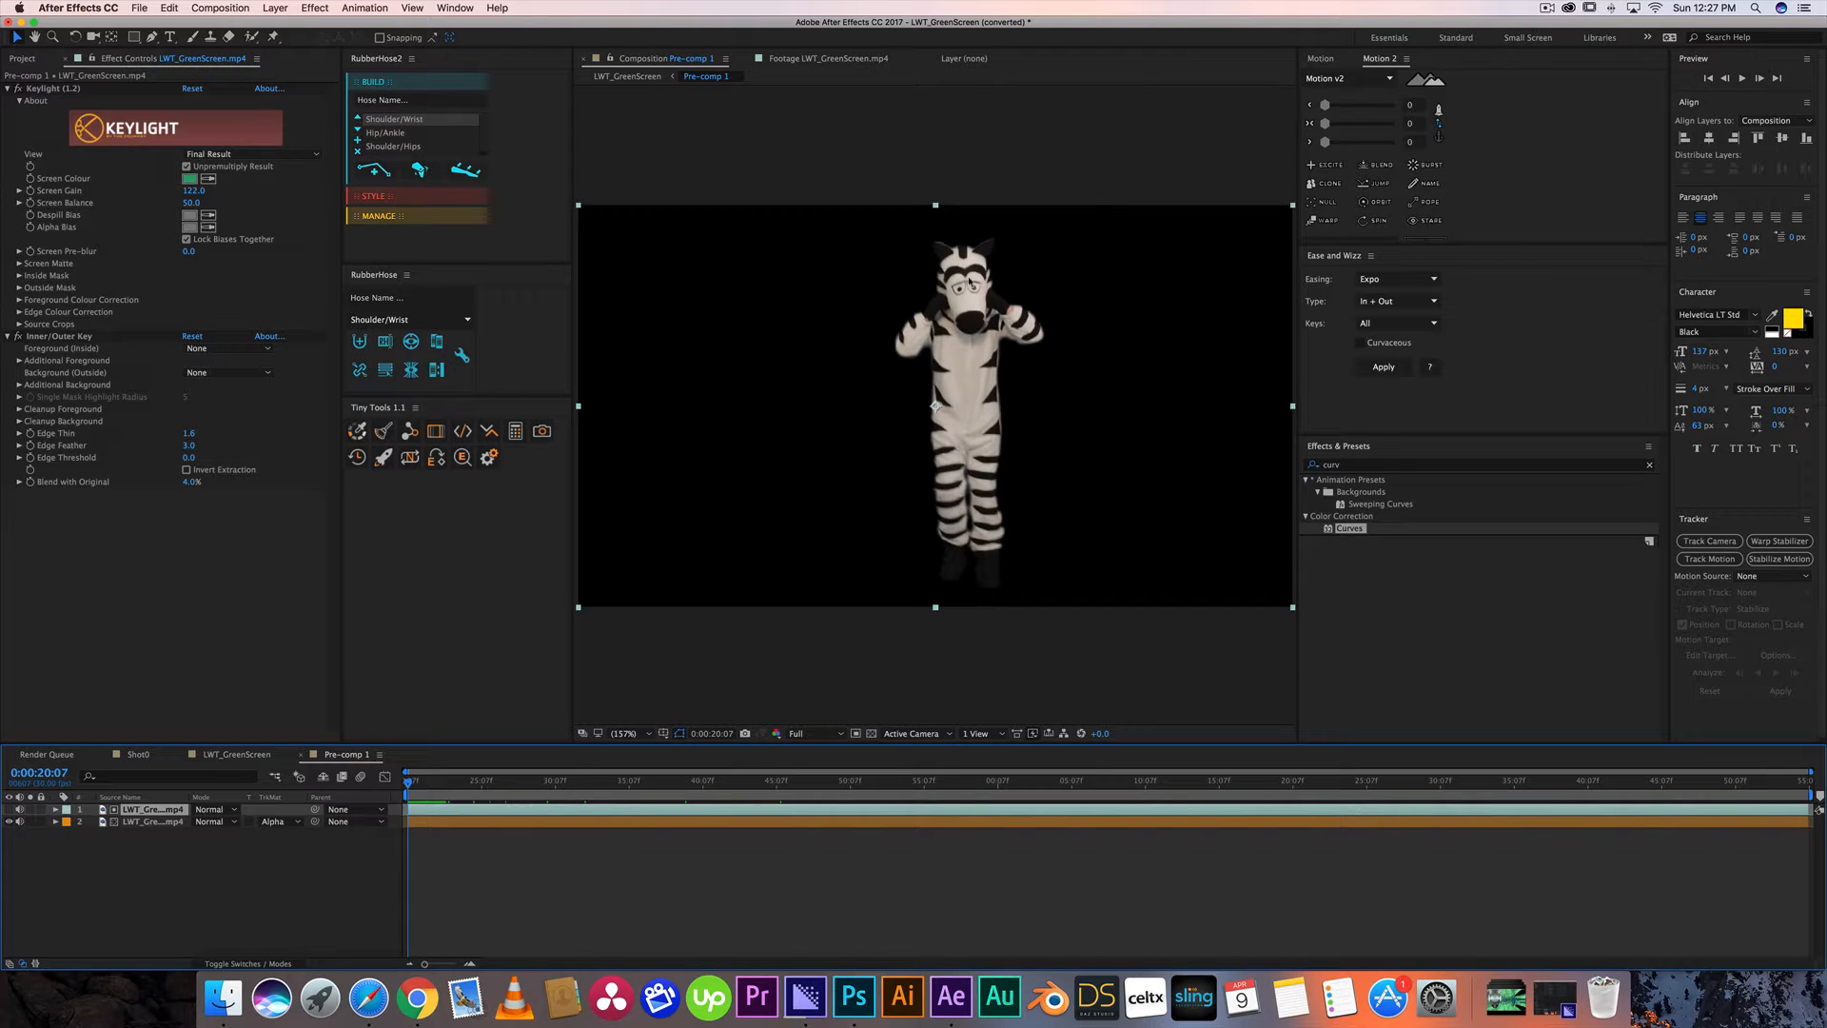
{"action": "left_click", "coordinate": [115, 909]}
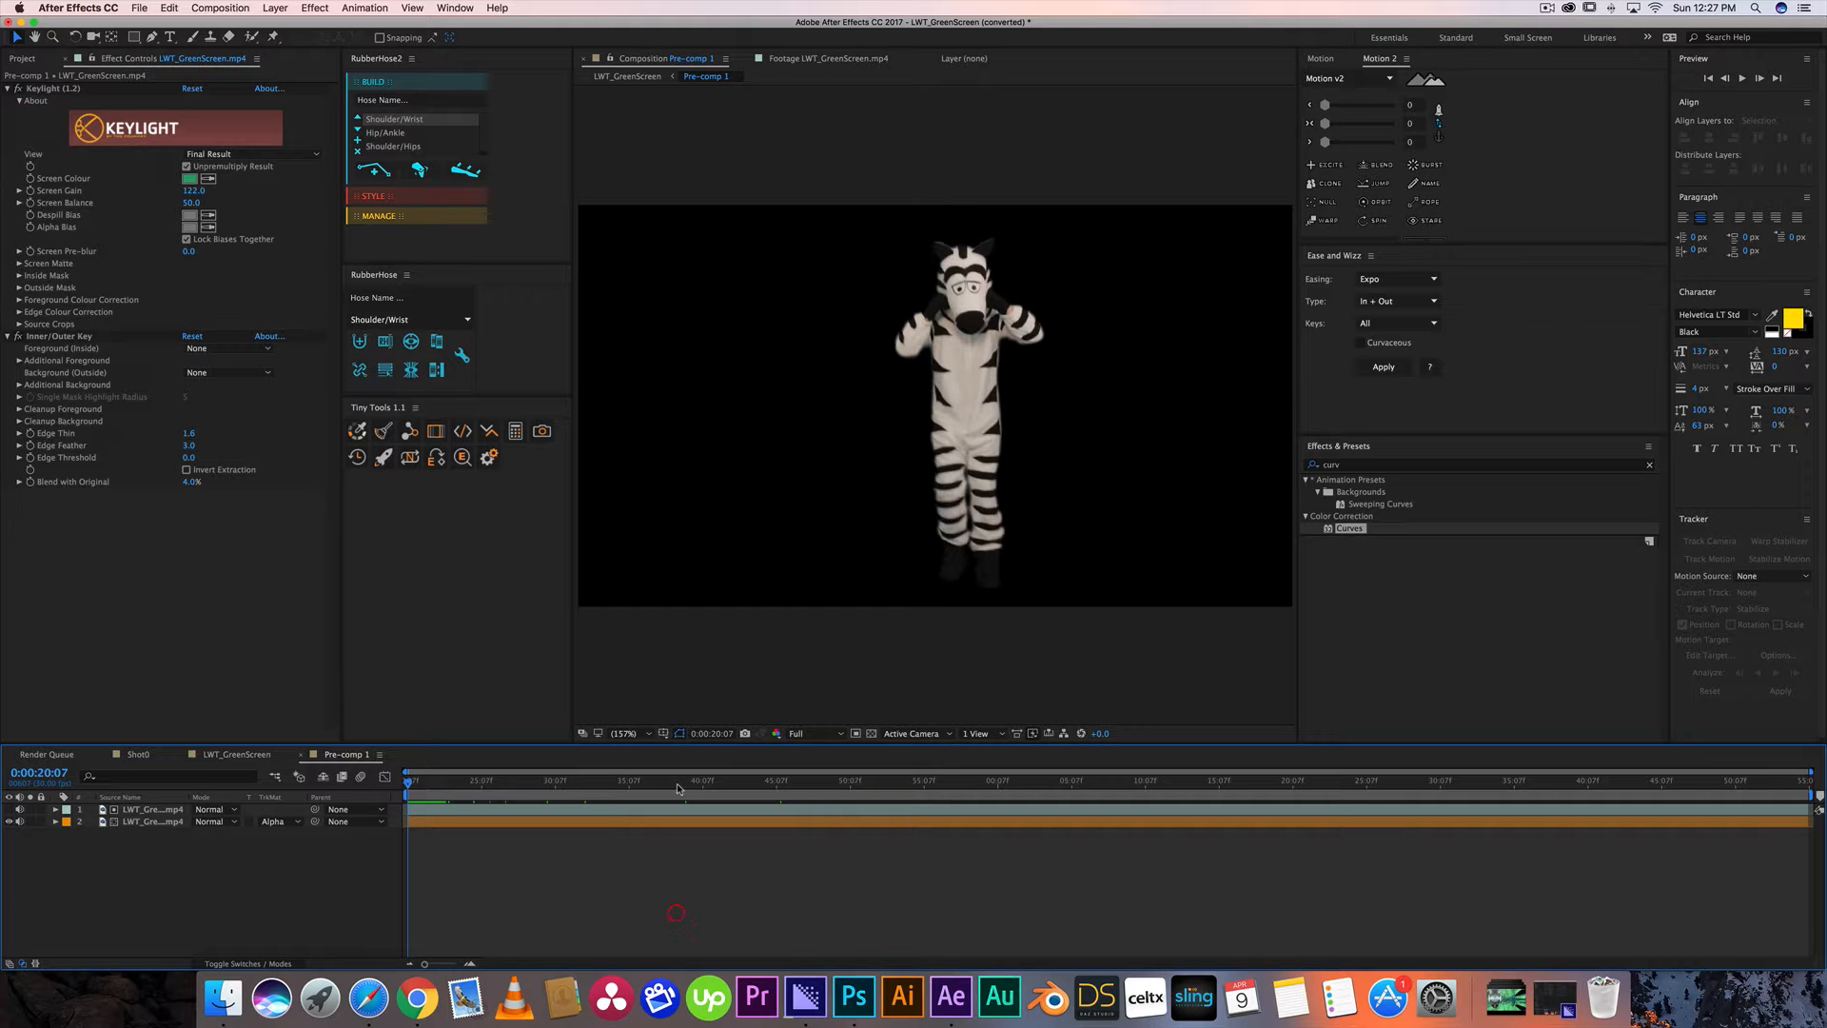
Return to the LWT_GreenScreen composition and preview the zebra and its shadow from the start.
{"action": "left_click", "coordinate": [243, 756]}
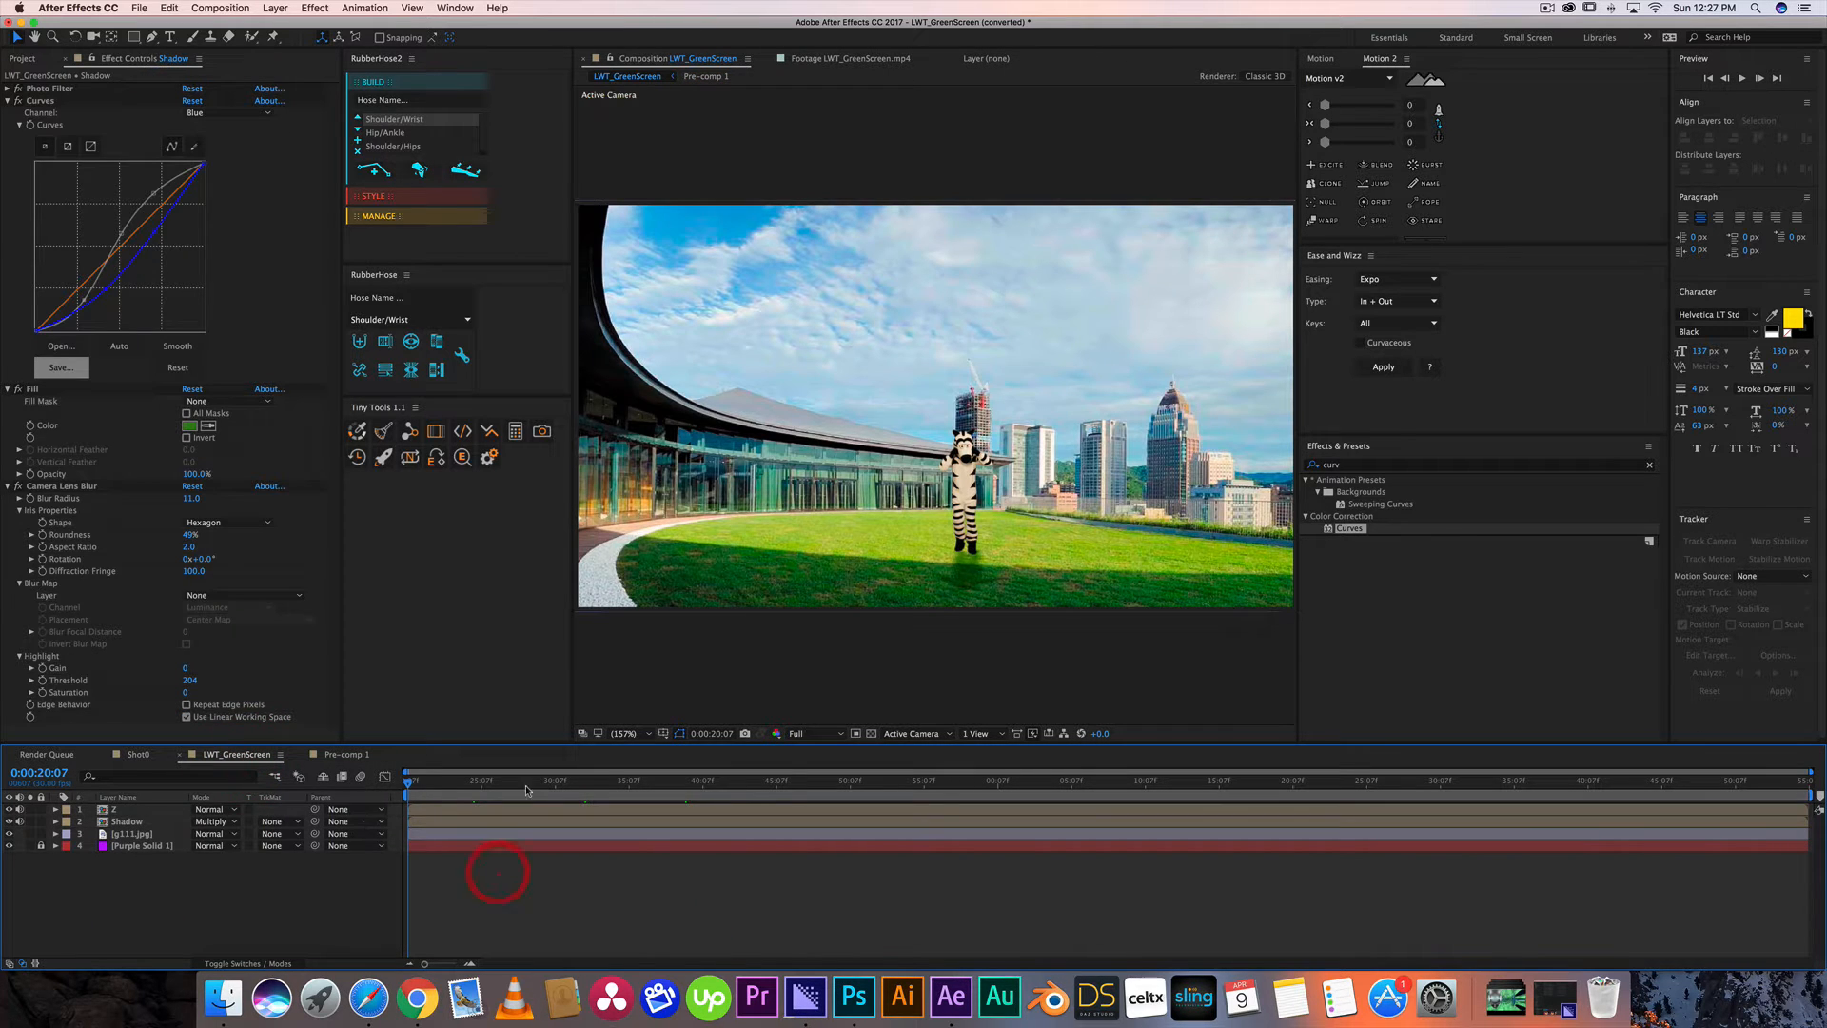
{"action": "left_click_drag", "start_coordinate": [511, 796], "coordinate": [376, 811]}
{"action": "key", "text": "space"}
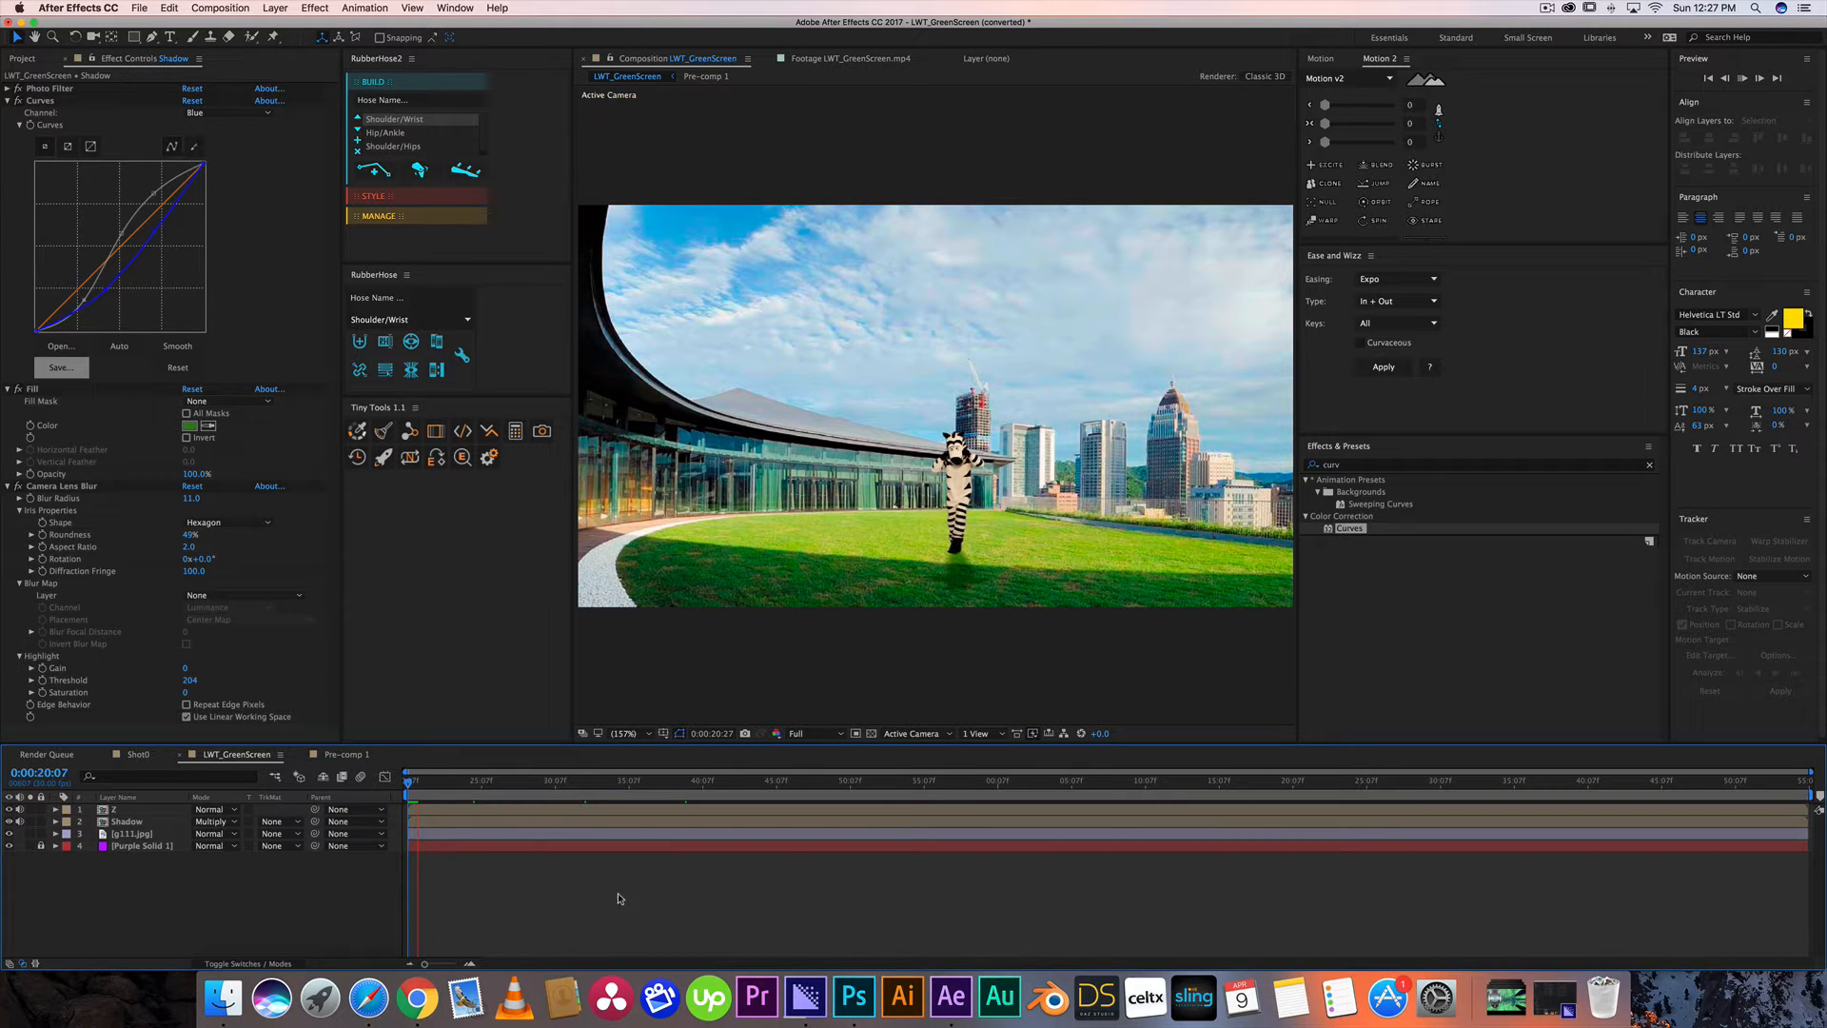
{"action": "left_click", "coordinate": [454, 785]}
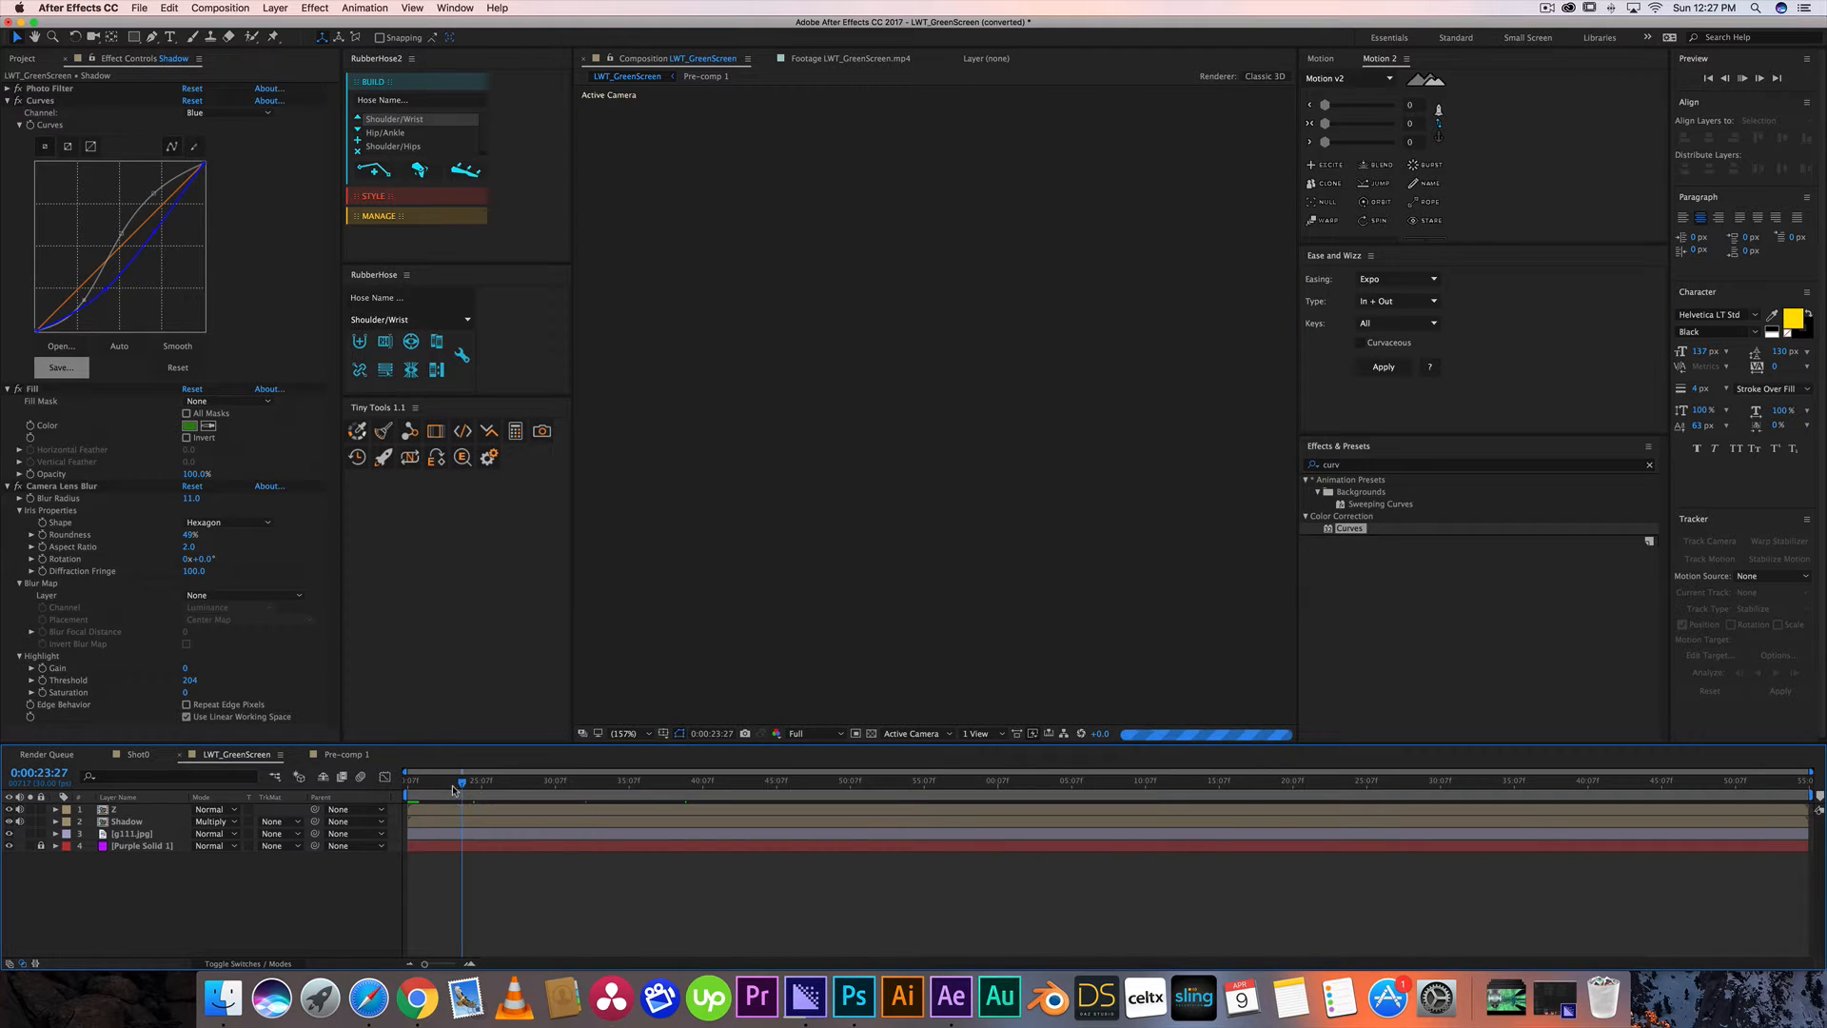
Shorten the work area to about the first three seconds of the composition and preview that section.
{"action": "left_click_drag", "start_coordinate": [396, 789], "coordinate": [339, 786]}
{"action": "key", "text": "n"}
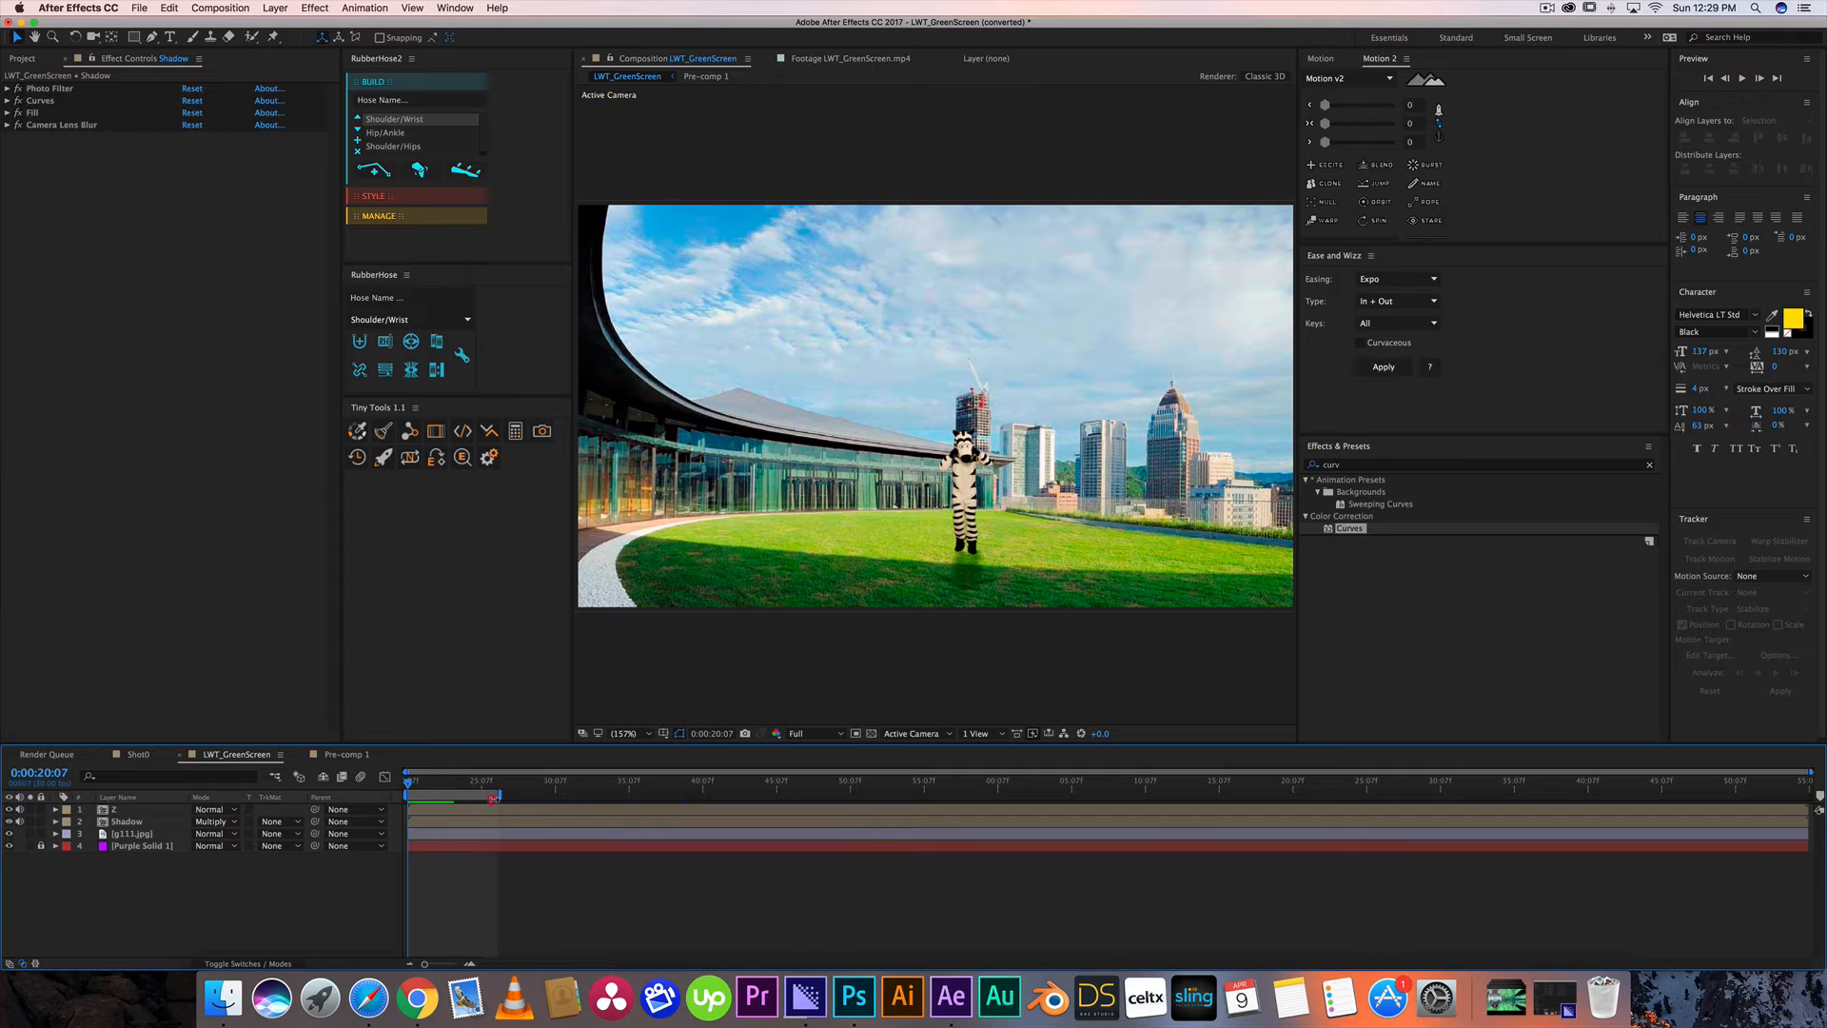
{"action": "left_click_drag", "start_coordinate": [499, 795], "coordinate": [454, 807]}
{"action": "key", "text": "space"}
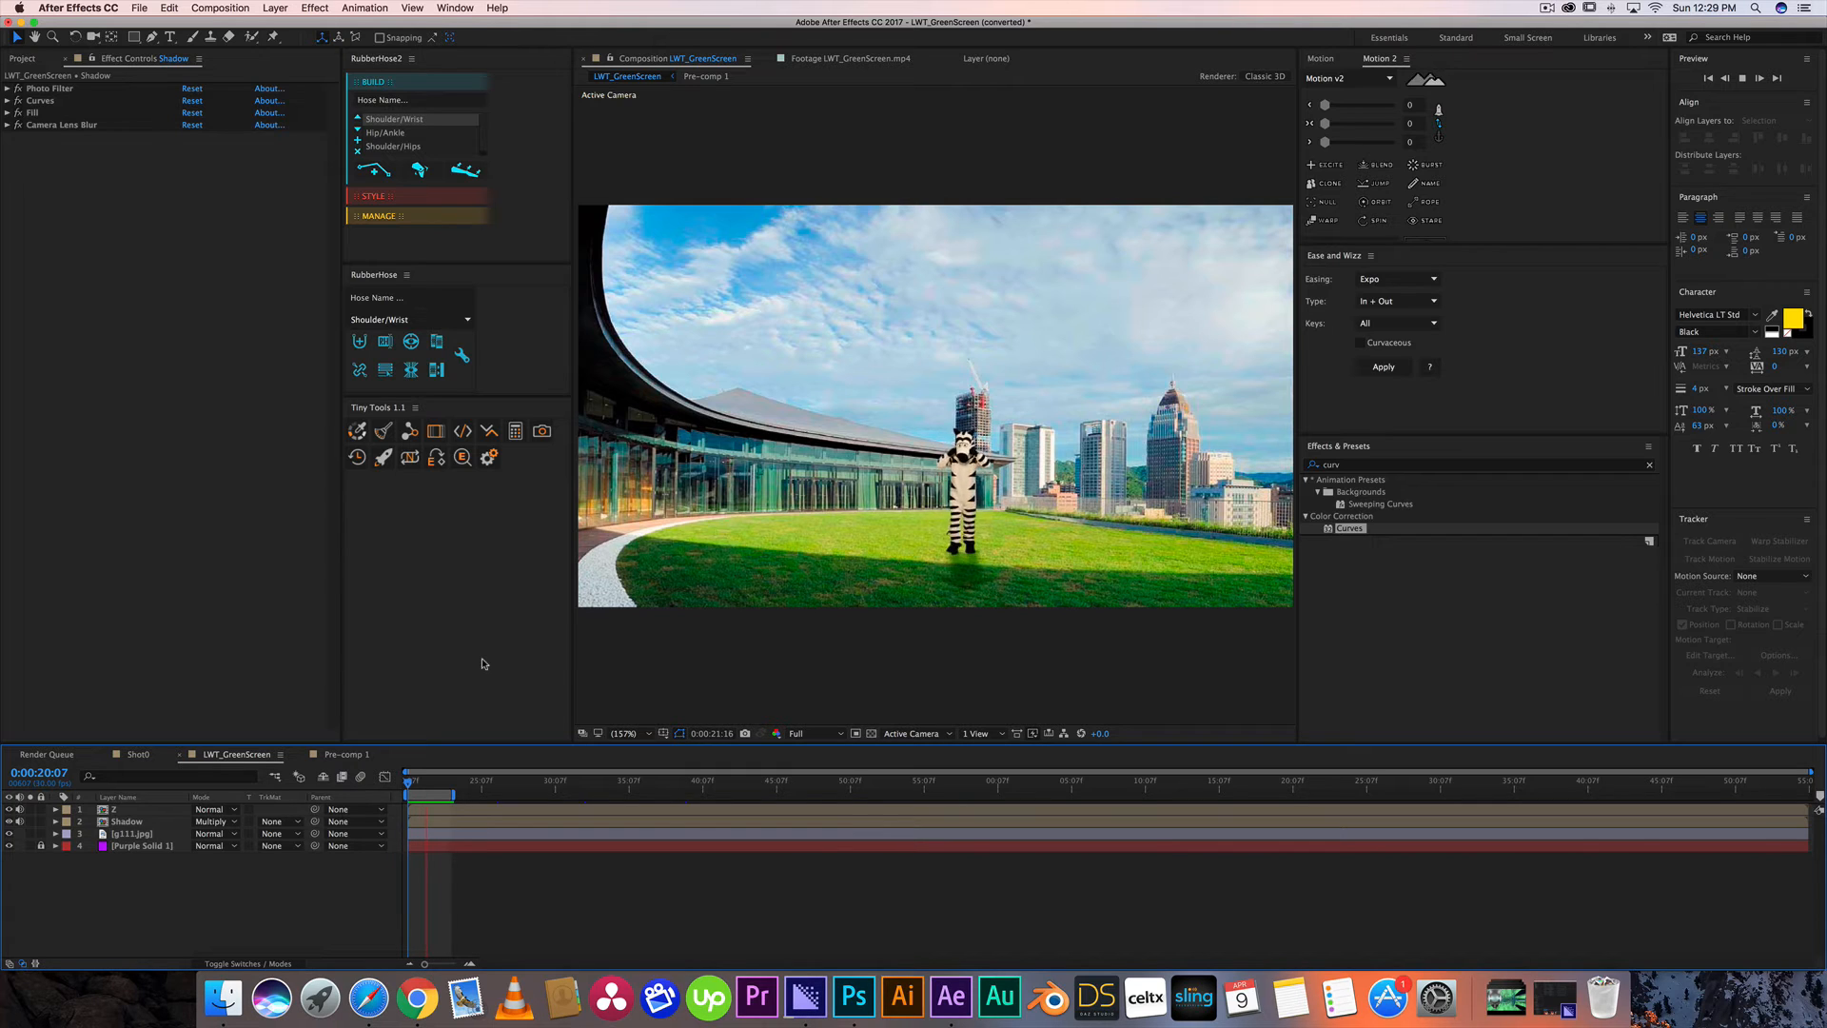
{"action": "key", "text": "g"}
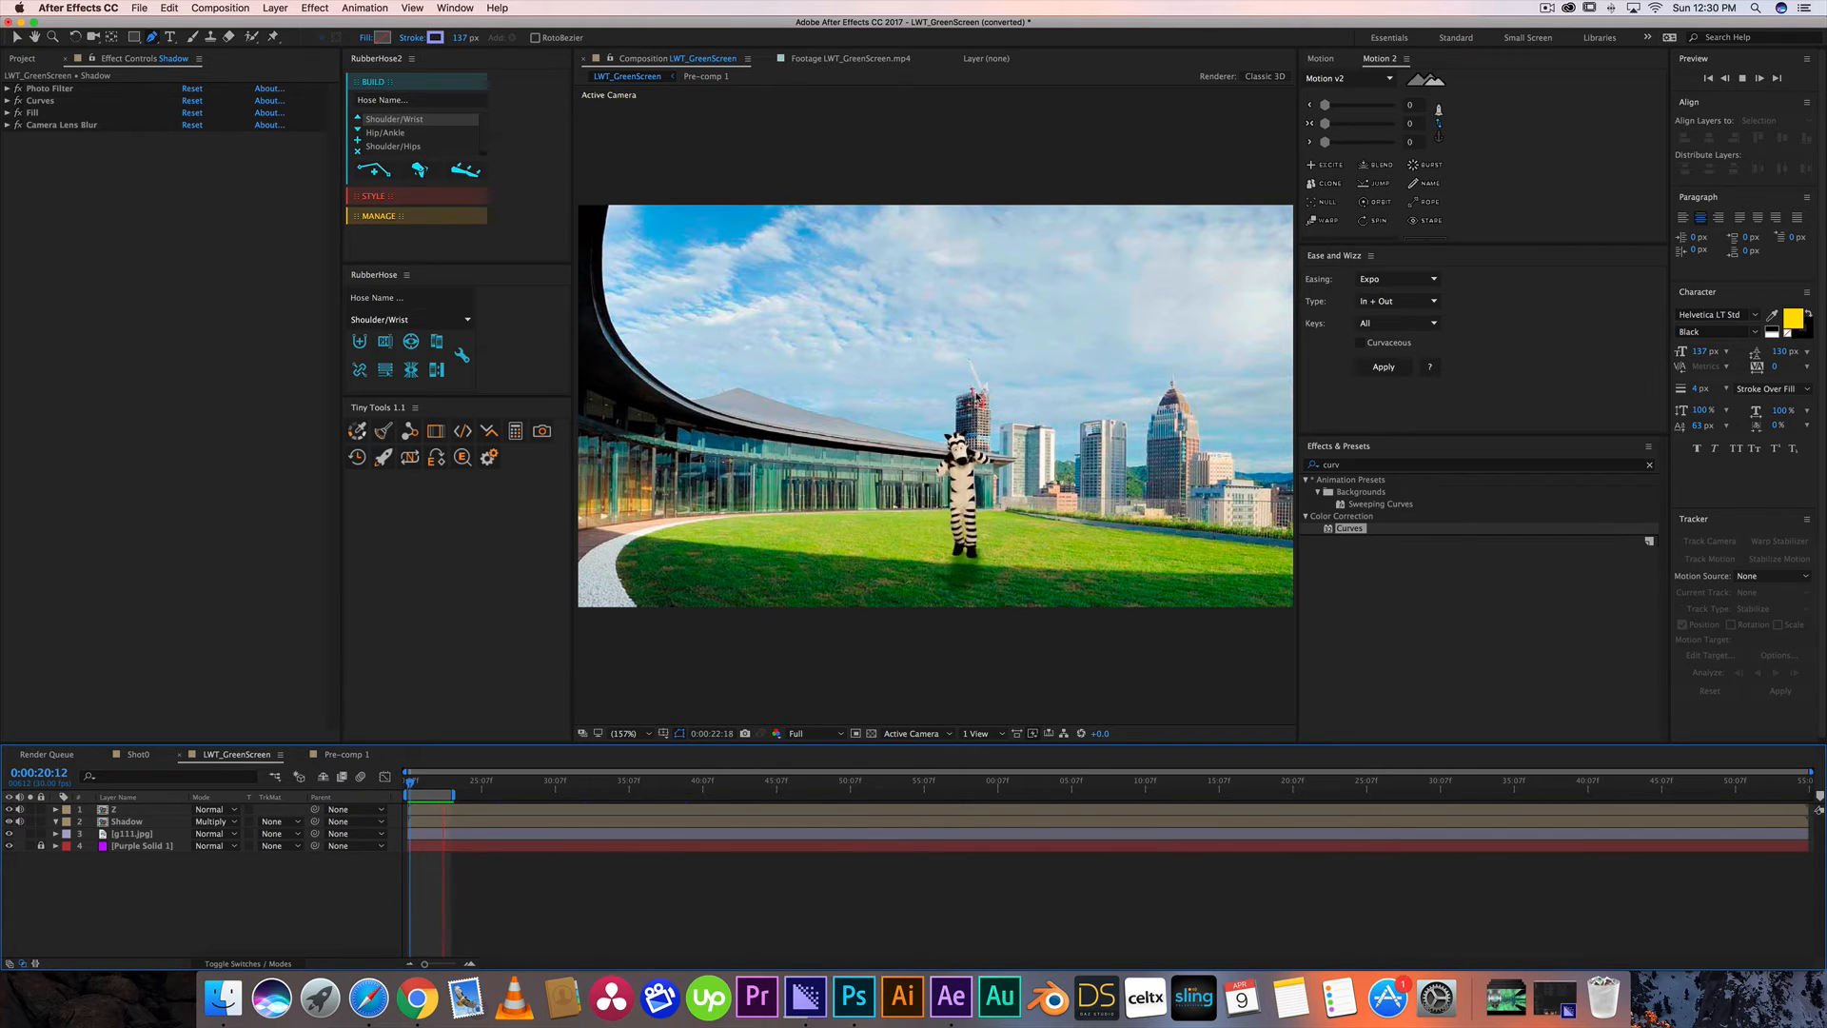